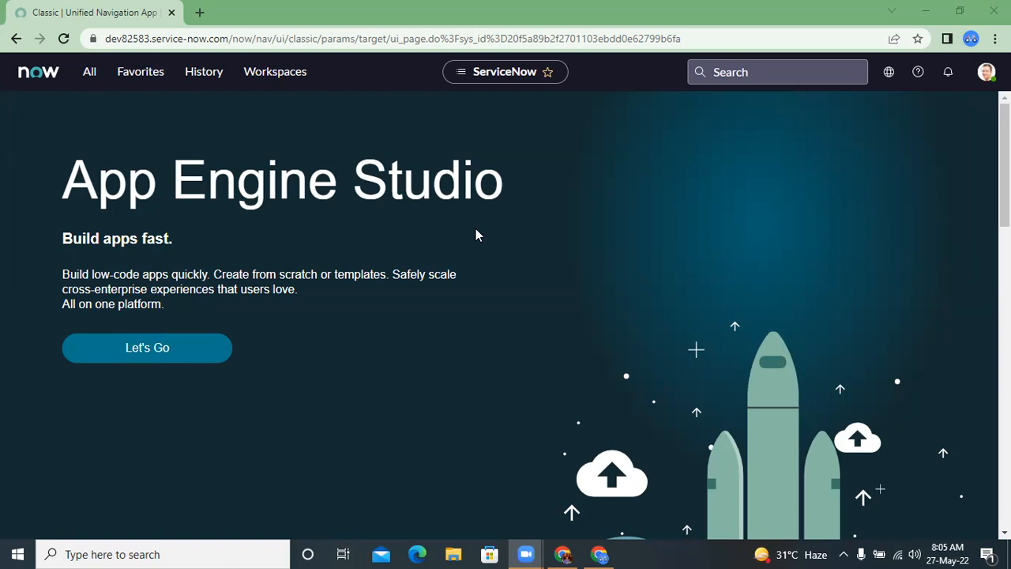
Step: Open the record list of the u_demo_table table and open the record DET0001003
left_click(89, 72)
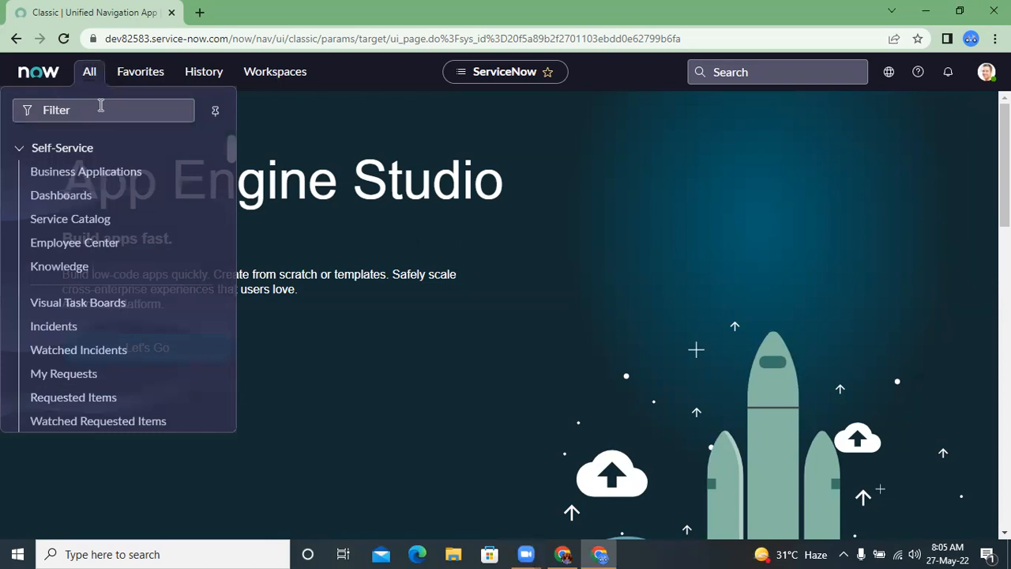
type("u")
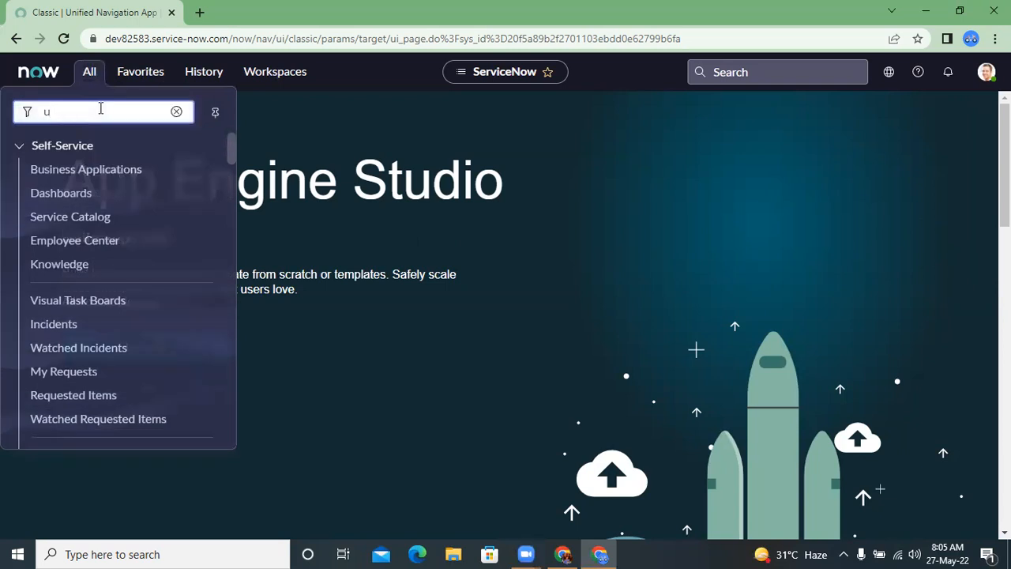
type("_demo_")
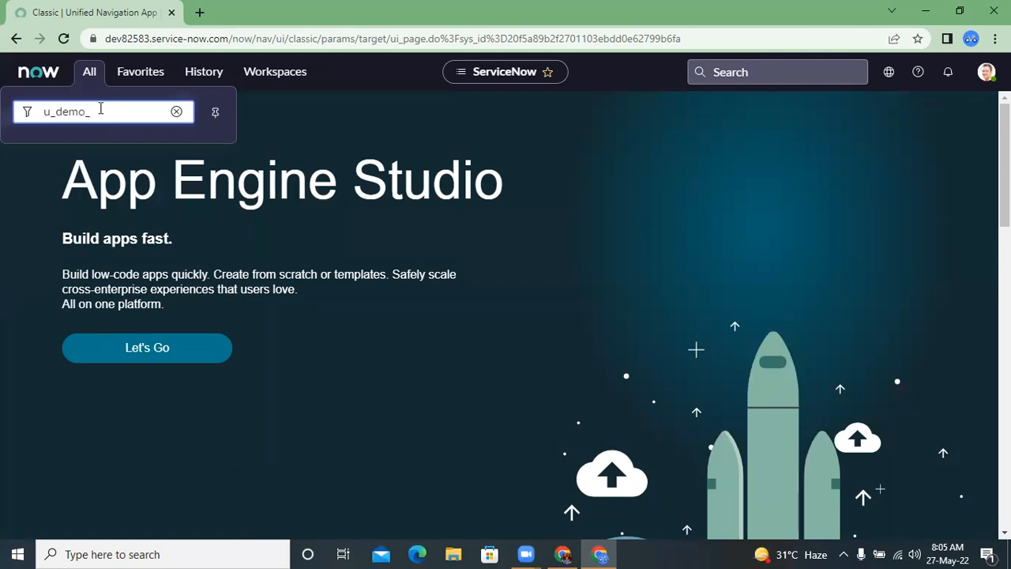
type(" table.LIST")
key("Return")
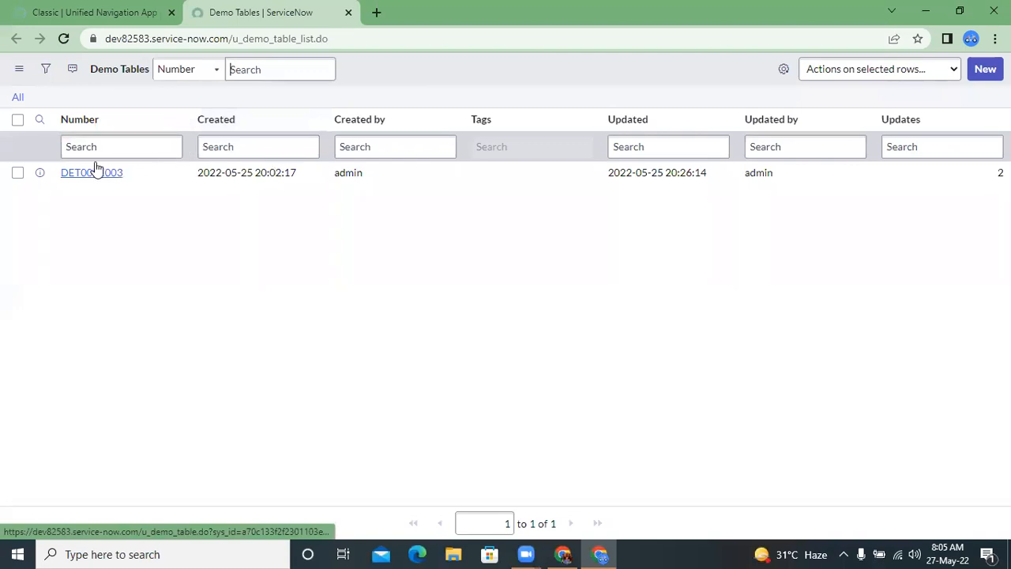
left_click(91, 176)
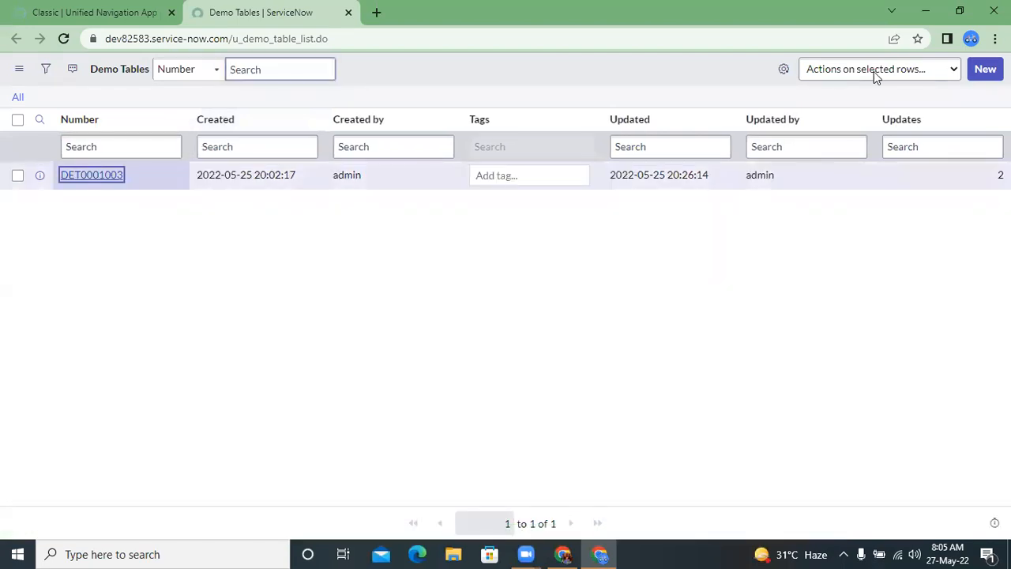
left_click(63, 175)
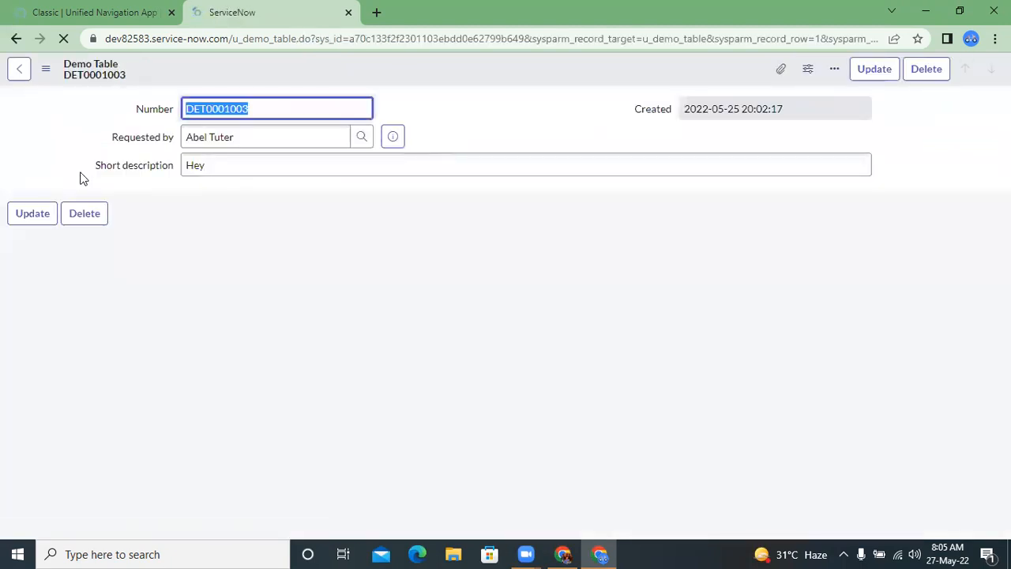
Step: Examine the record's Number, Requested by and Short description fields
left_click(91, 162)
left_click(148, 106)
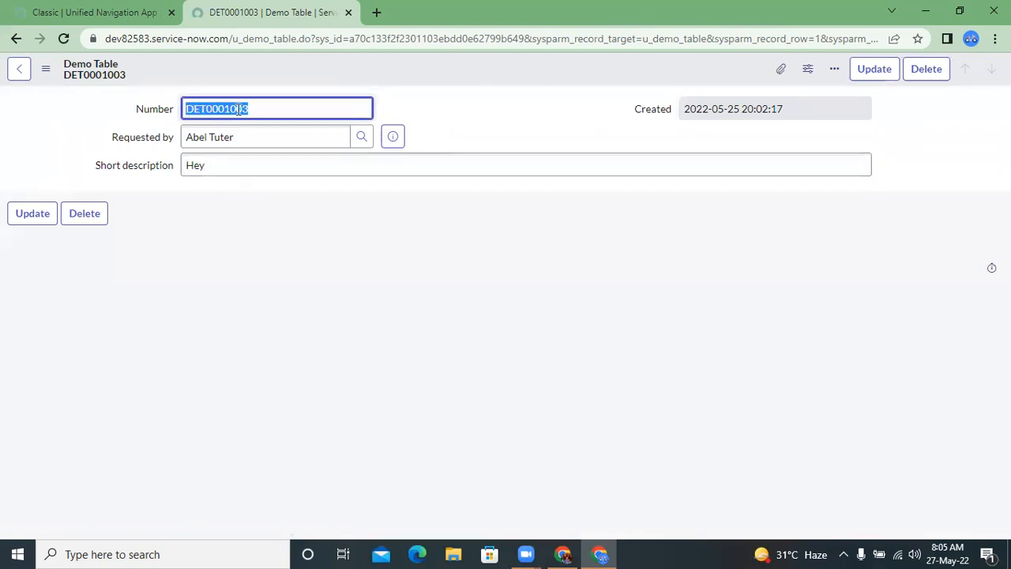
left_click(142, 142)
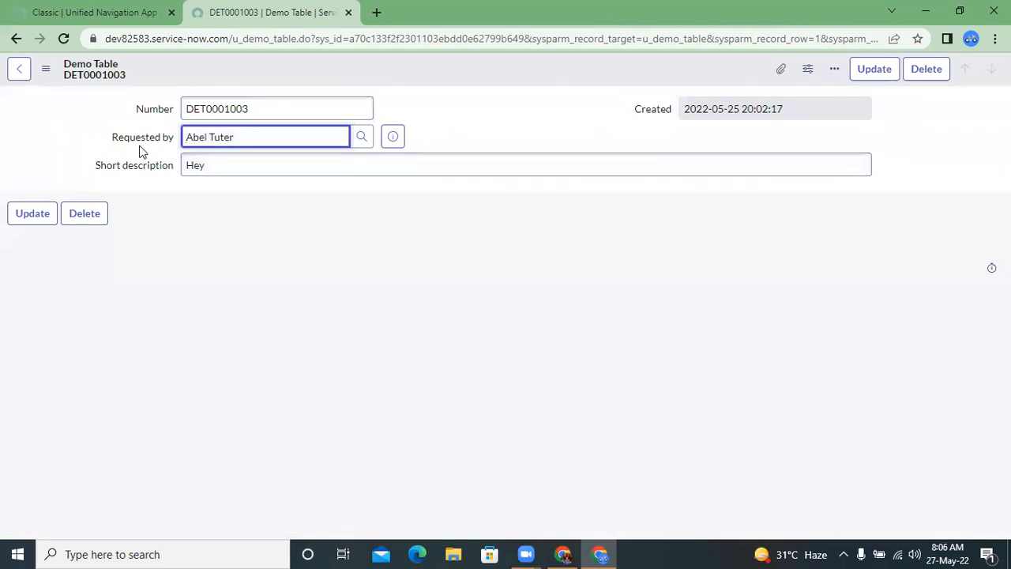
left_click(141, 166)
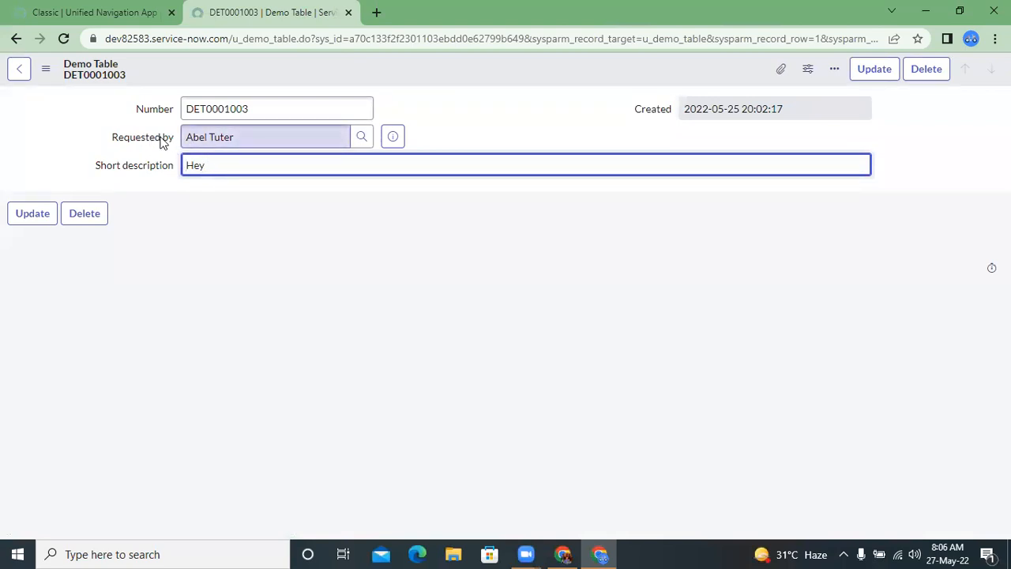
left_click(259, 140)
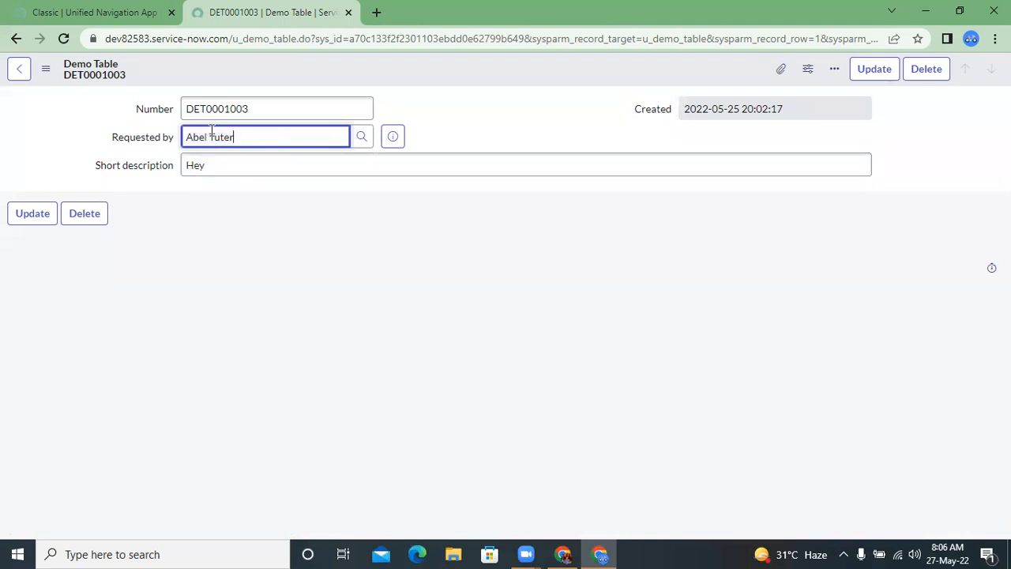
Step: Browse the users offered by the Requested by lookup and review the Short description text field
left_click(363, 139)
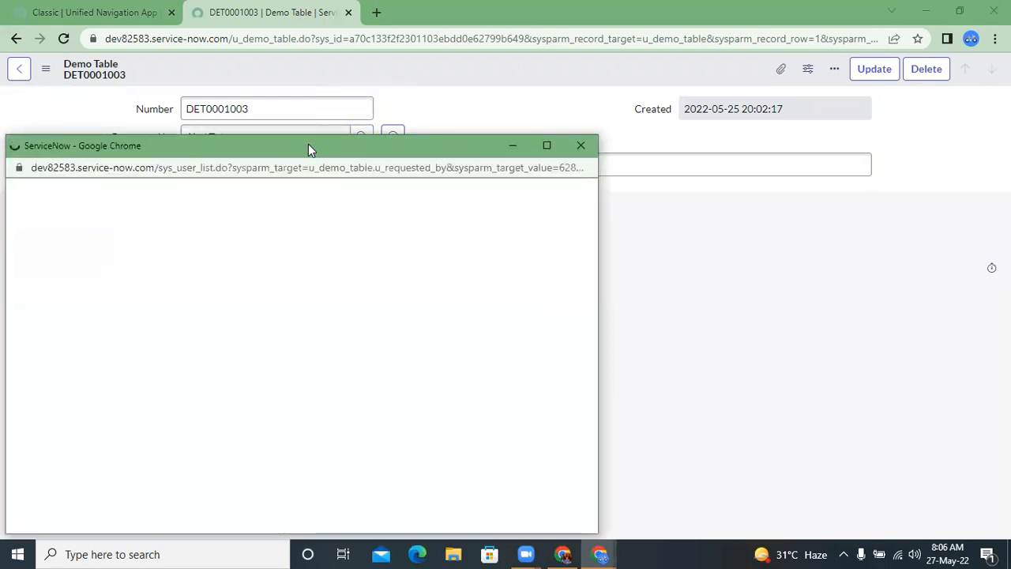
left_click(586, 140)
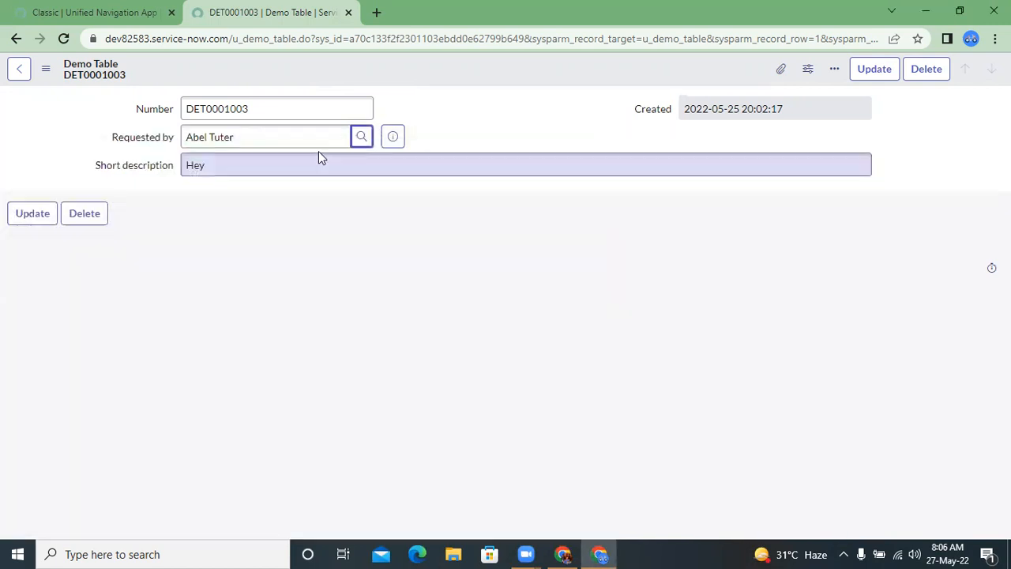
left_click(362, 138)
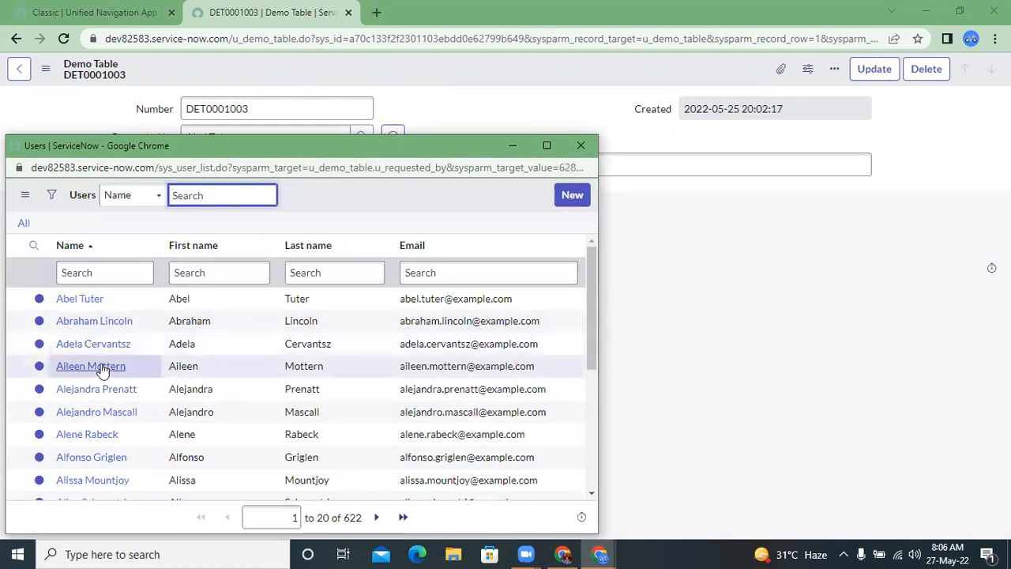
scroll(109, 413, "down", 3)
scroll(110, 413, "up", 3)
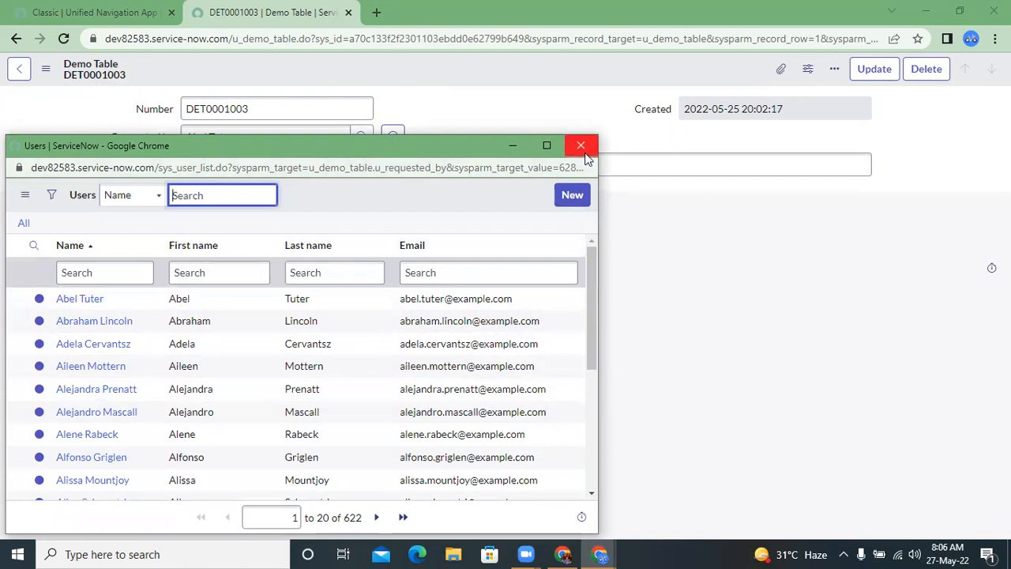
left_click(95, 299)
left_click(141, 170)
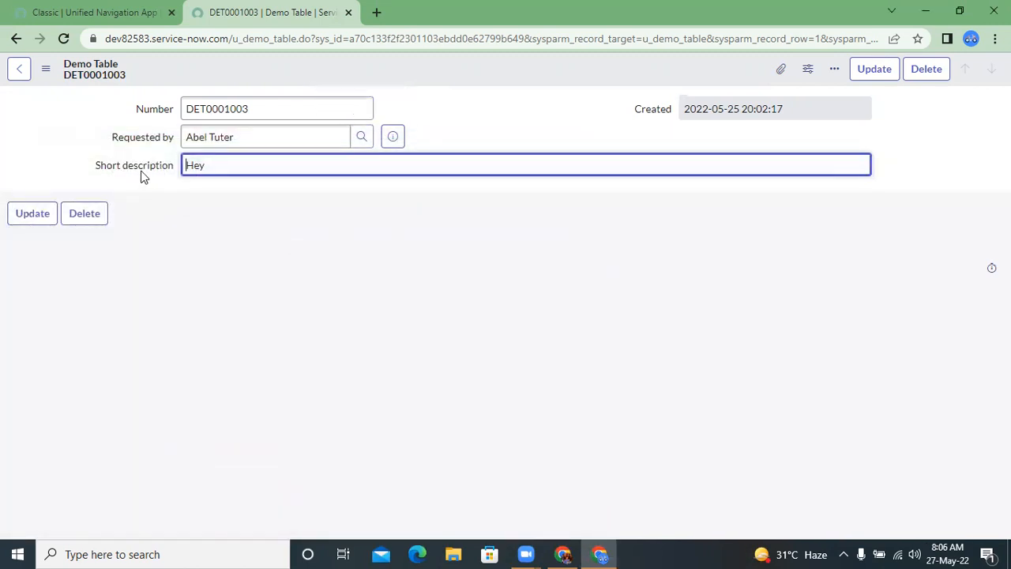
key("shift+Left")
left_click(209, 166)
Step: Open the Demo Table's table configuration from the record and start a new column in it
left_click(46, 69)
mouse_move(82, 140)
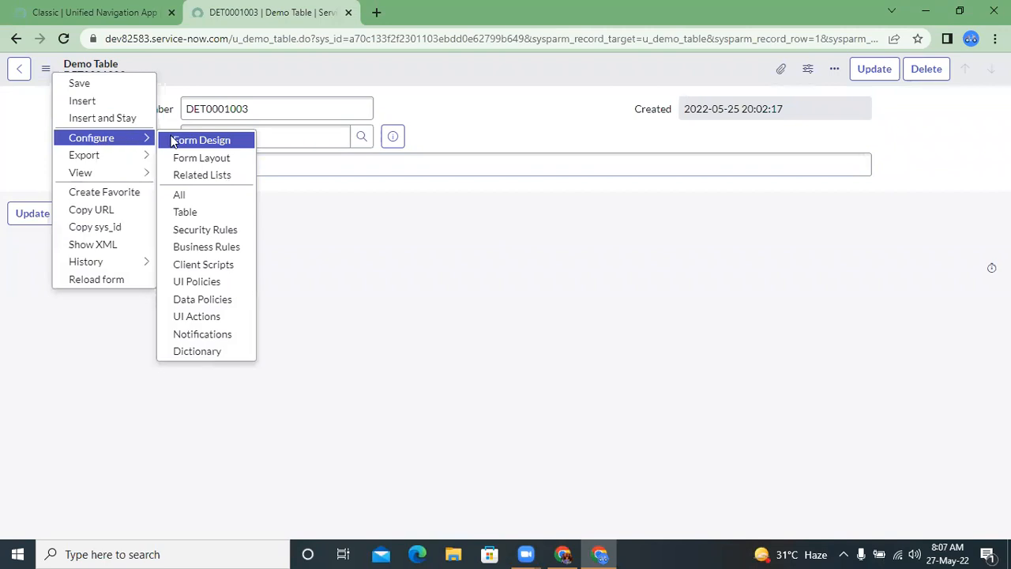
left_click(191, 213)
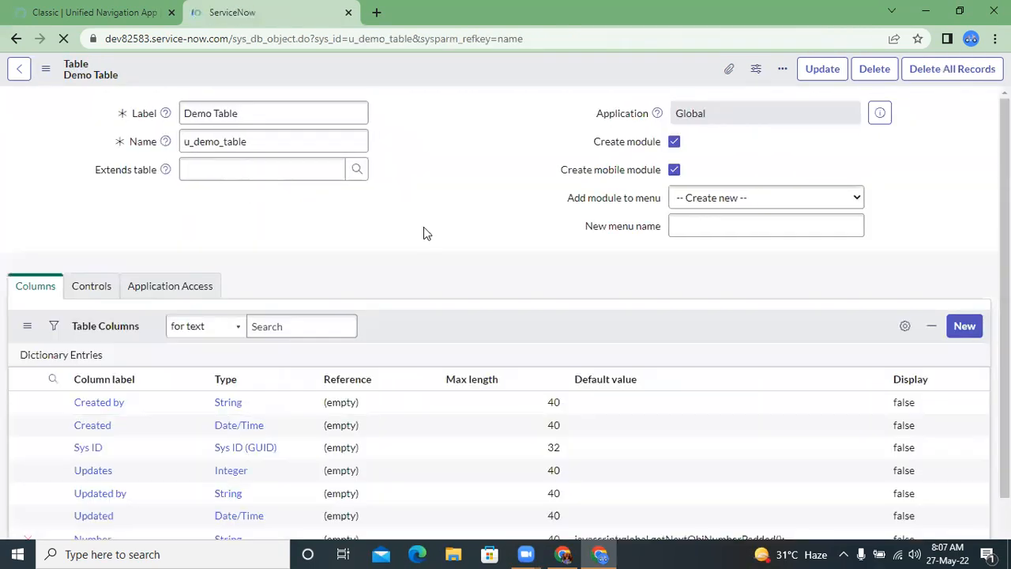
scroll(383, 250, "down", 3)
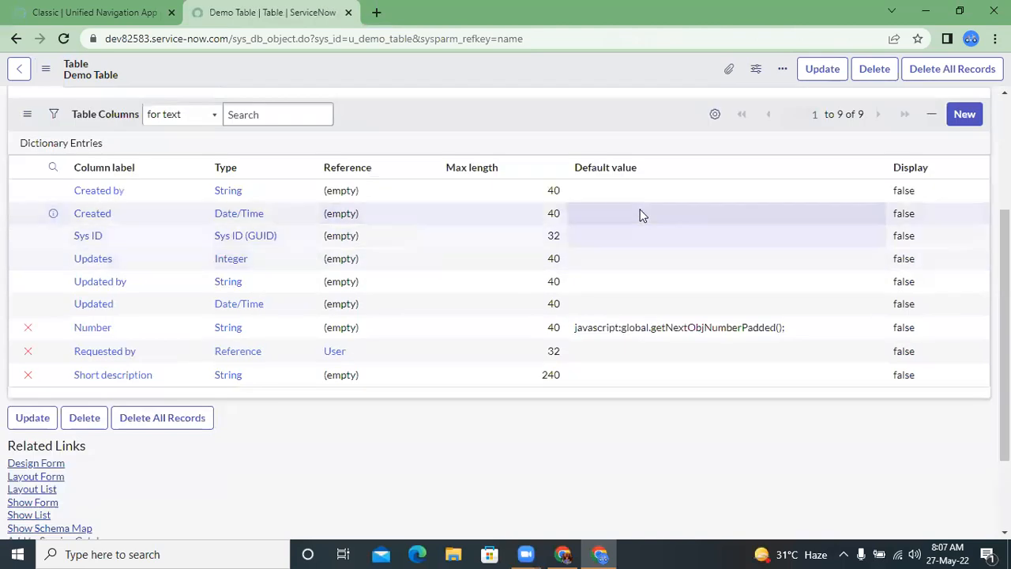
left_click(972, 115)
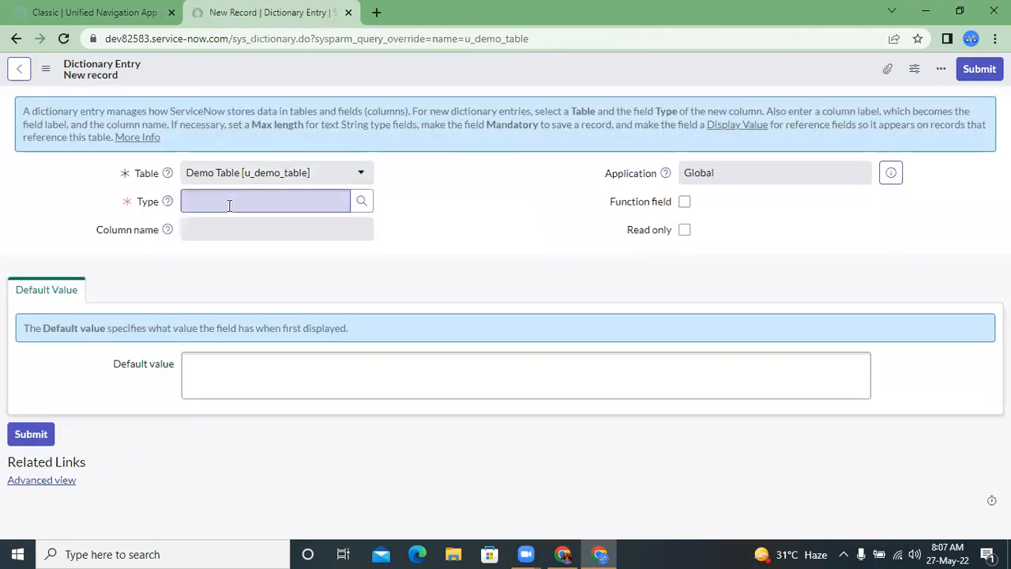
left_click(231, 205)
type("Choice")
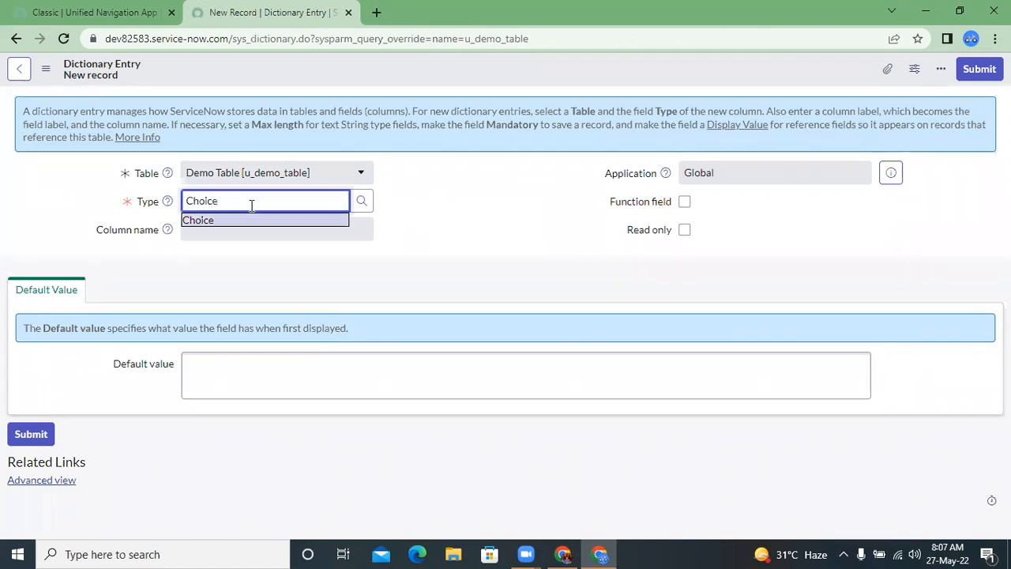
Step: Set the new column's type to String
double_click(252, 206)
type("Sting")
key("BackSpace")
key("BackSpace")
key("BackSpace")
type("ring")
key("Down")
key("Return")
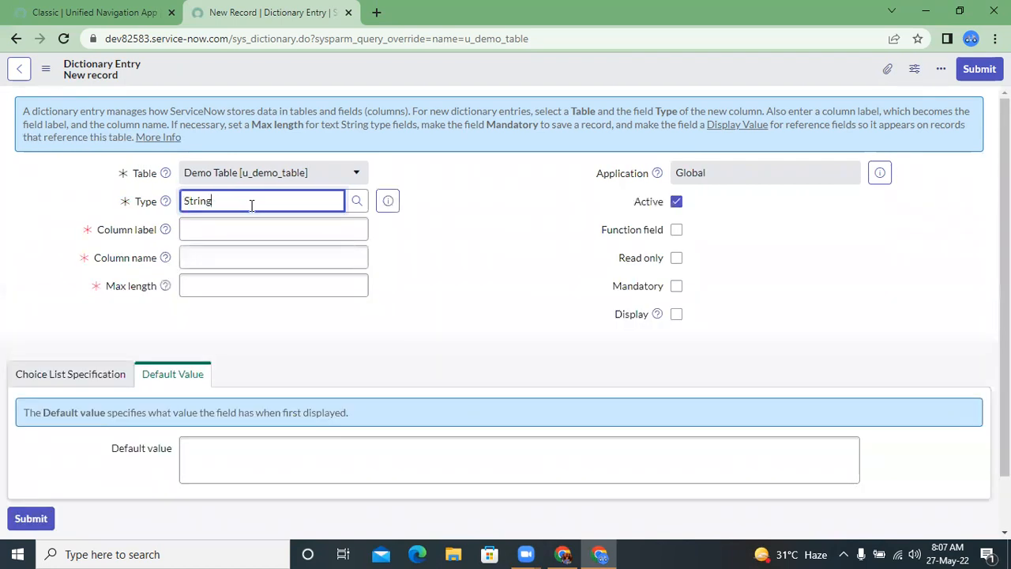
Step: Label the new column Category, with u_category as its column name
left_click(214, 235)
type("Cater")
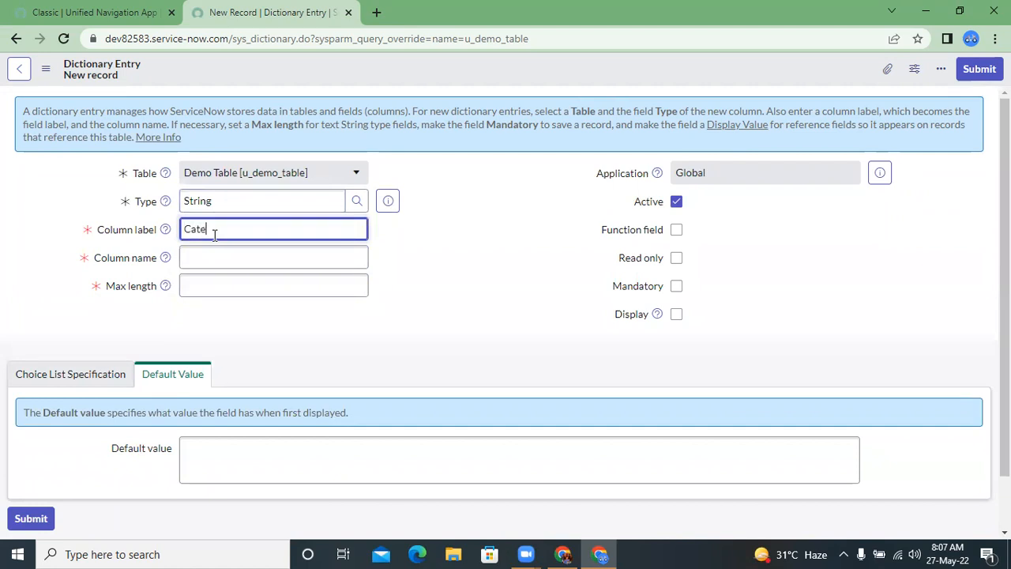
key("BackSpace")
type("gory")
left_click(253, 271)
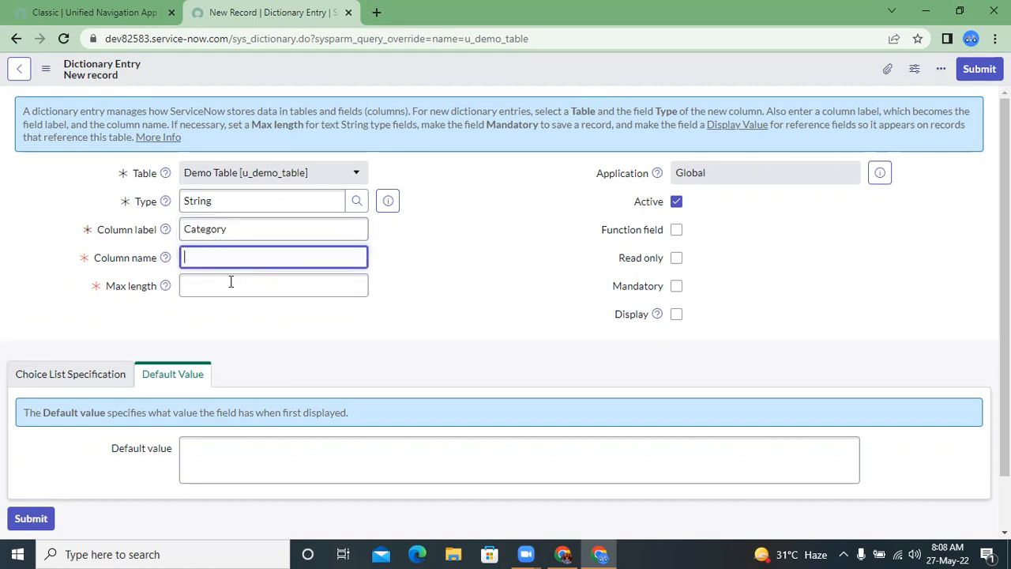
Step: Set the Category column's maximum length to 100
left_click(229, 283)
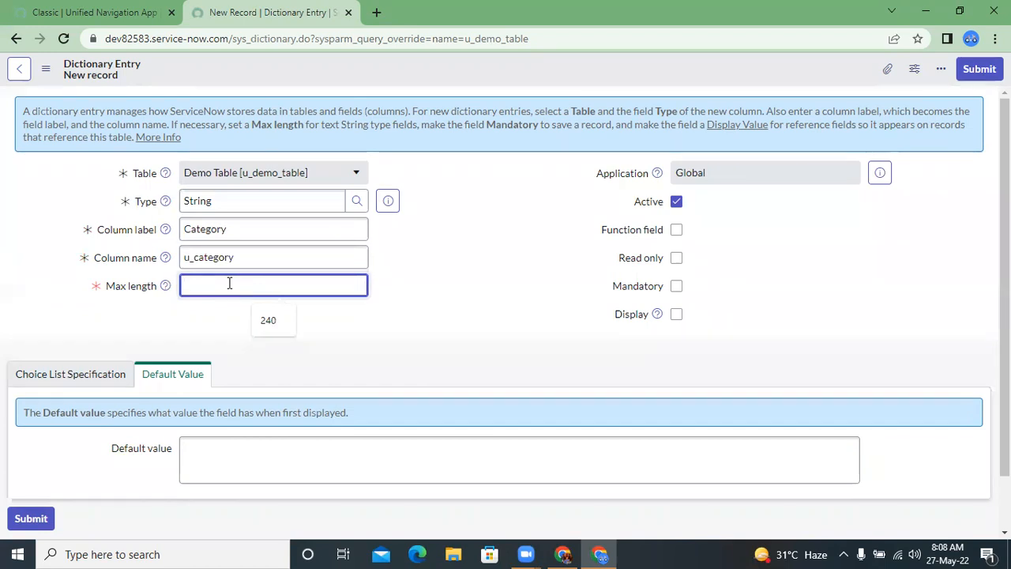
type("40")
scroll(400, 284, "down", 1)
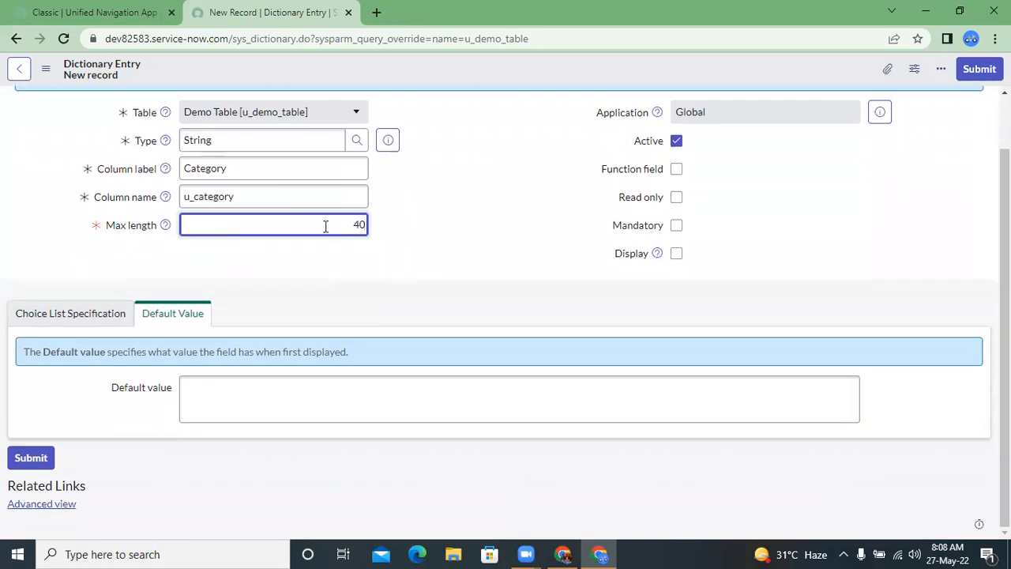
left_click(376, 225)
left_click_drag(351, 225, 383, 233)
type("100")
Step: Set the column's choice specification to Dropdown with -- None -- and save the dictionary entry without leaving it
left_click(56, 320)
left_click(248, 416)
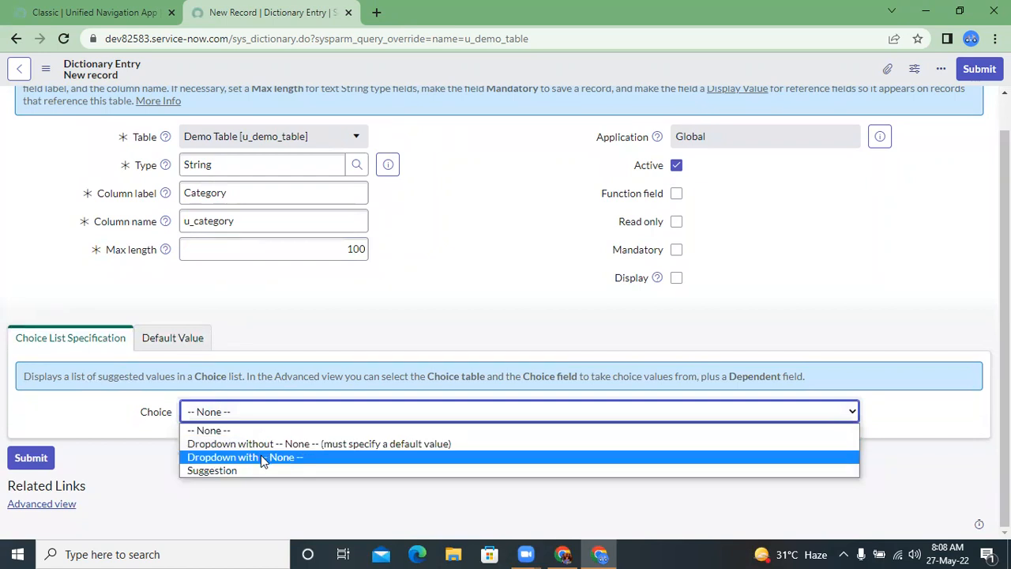
left_click(260, 457)
right_click(433, 79)
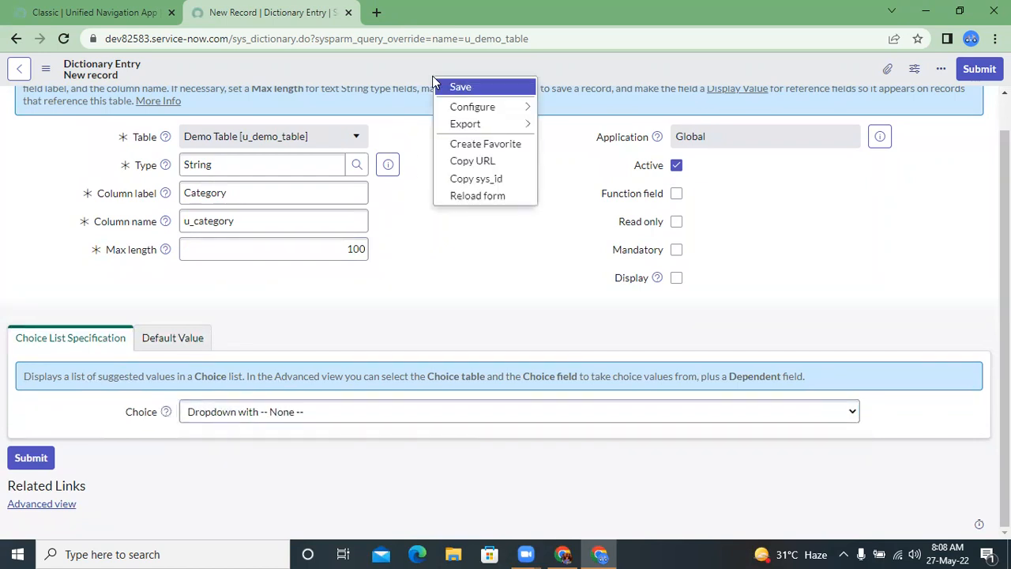
left_click(456, 89)
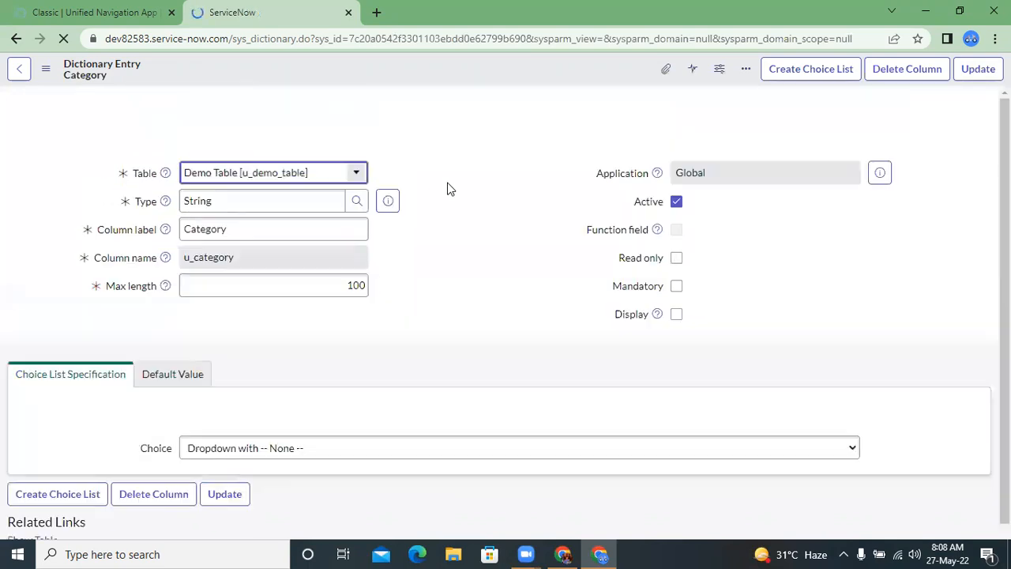
Step: Examine the Category entry's related lists for access controls, choices, attributes and labels
scroll(438, 206, "down", 2)
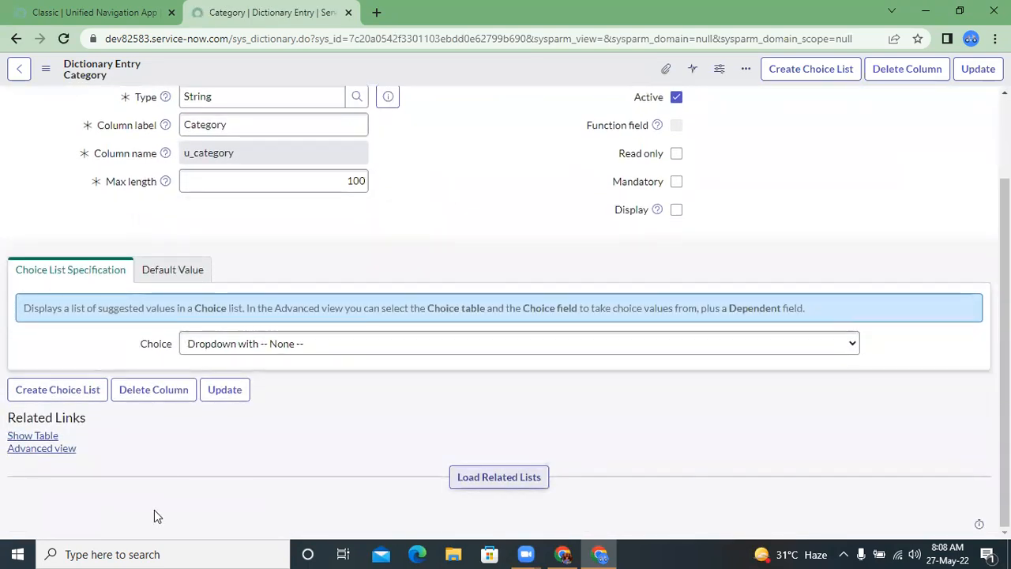
scroll(341, 424, "down", 2)
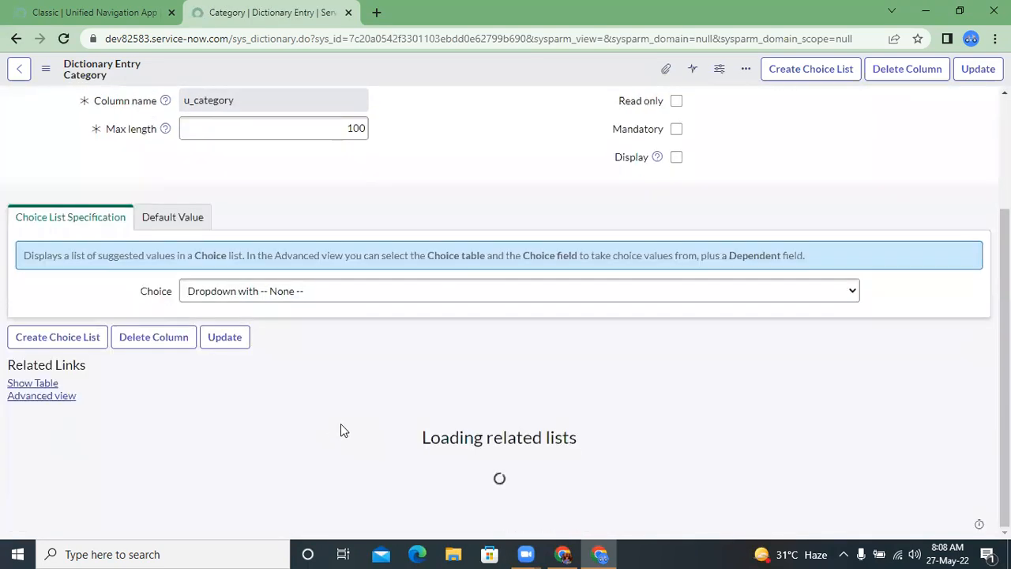
scroll(340, 424, "down", 2)
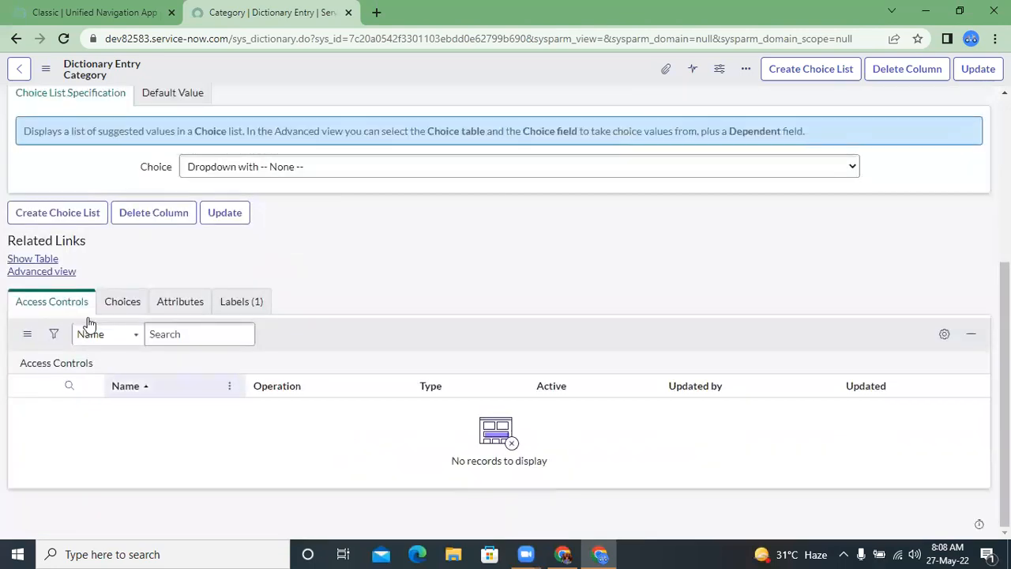
left_click(124, 307)
right_click(71, 368)
left_click(189, 392)
left_click(247, 368)
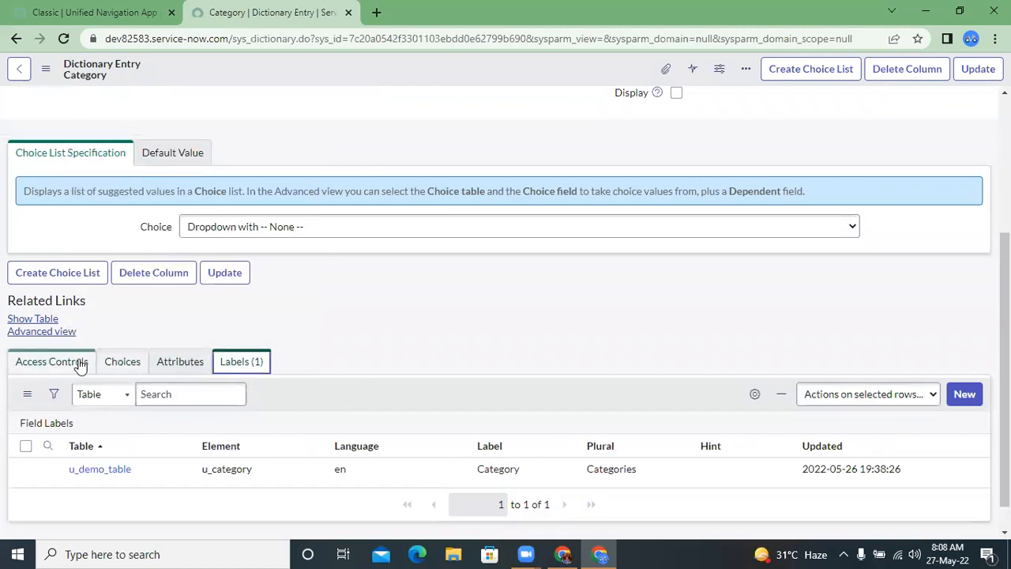
left_click(57, 368)
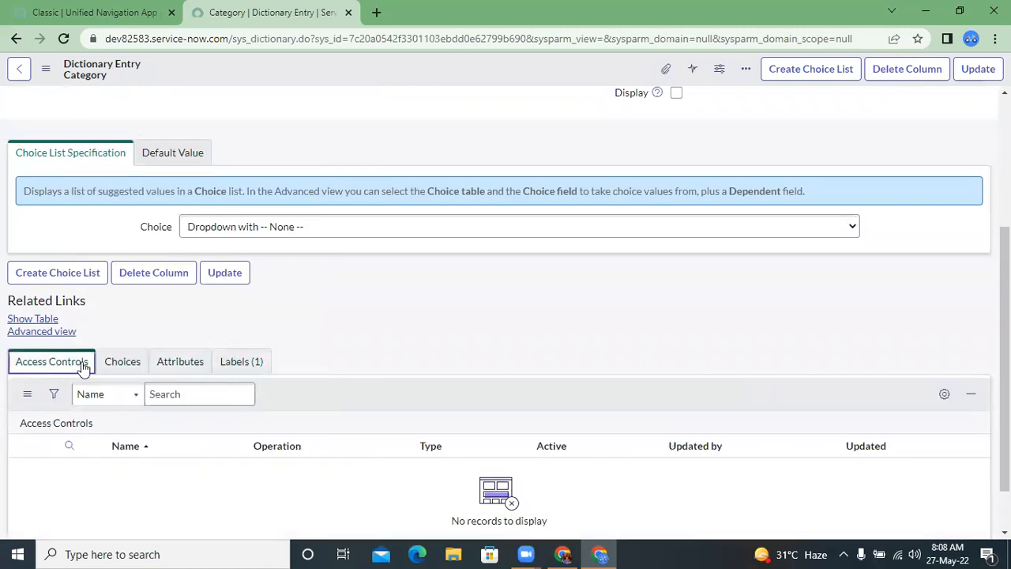
left_click(122, 363)
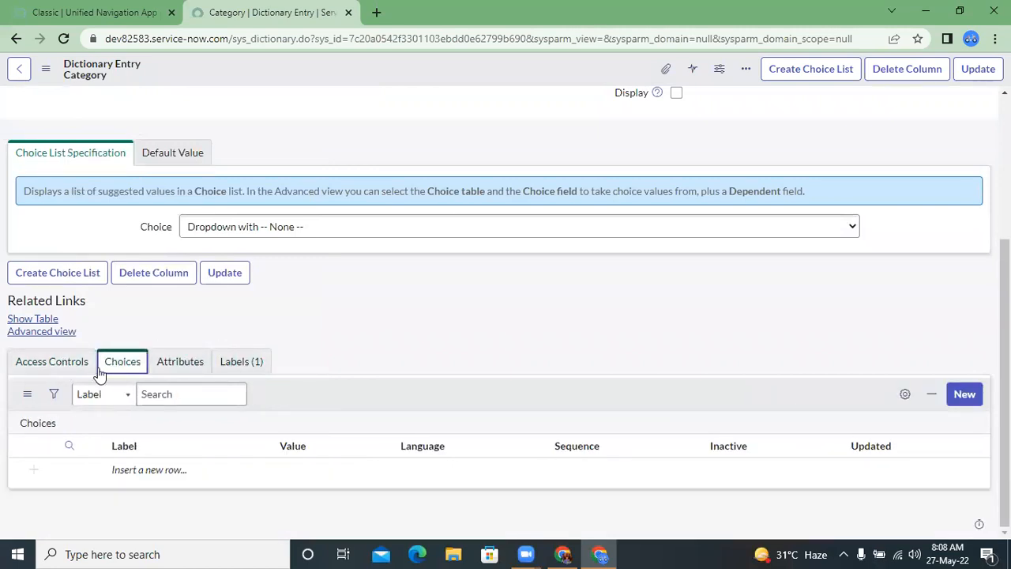
scroll(355, 232, "up", 4)
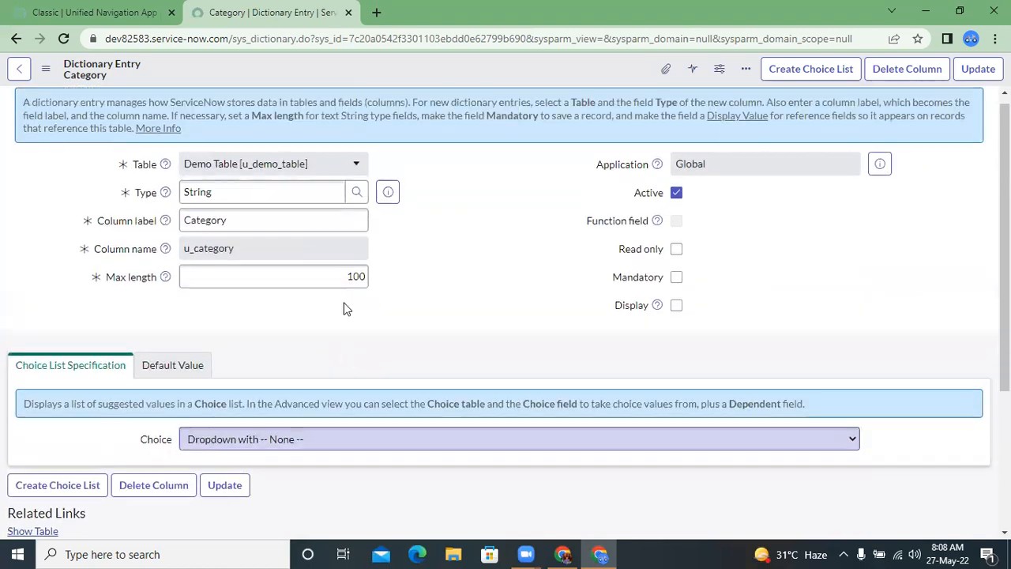
scroll(344, 359, "down", 2)
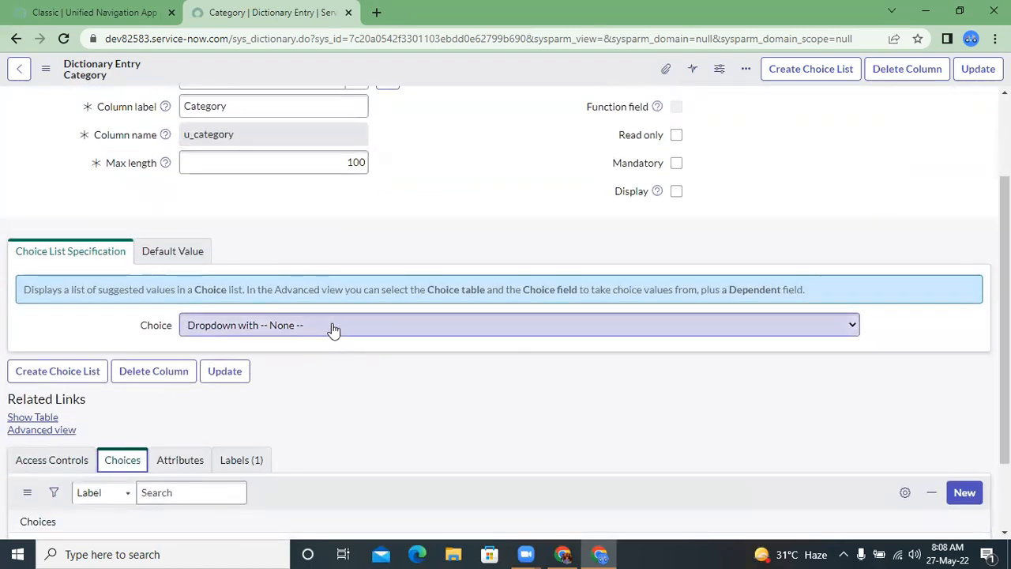
left_click(332, 327)
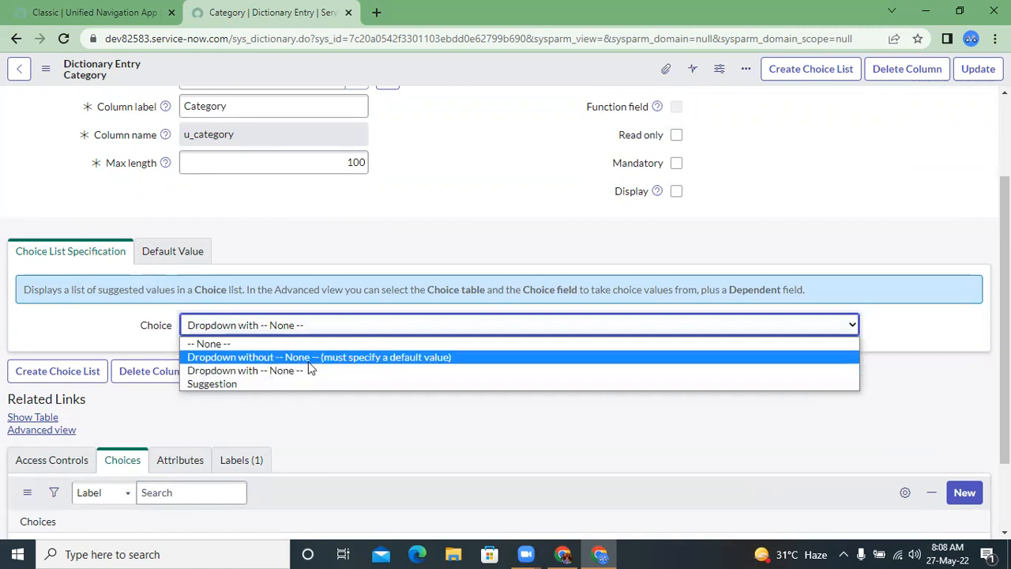
left_click(410, 240)
Step: Add a choice to the Category column with label Software and value software, and submit it
scroll(390, 407, "down", 2)
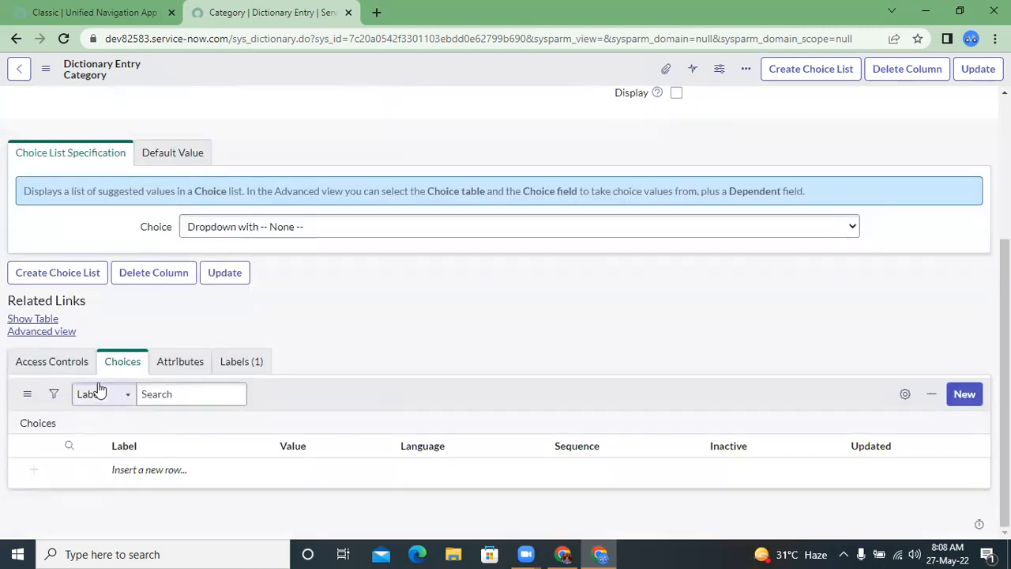
left_click(963, 394)
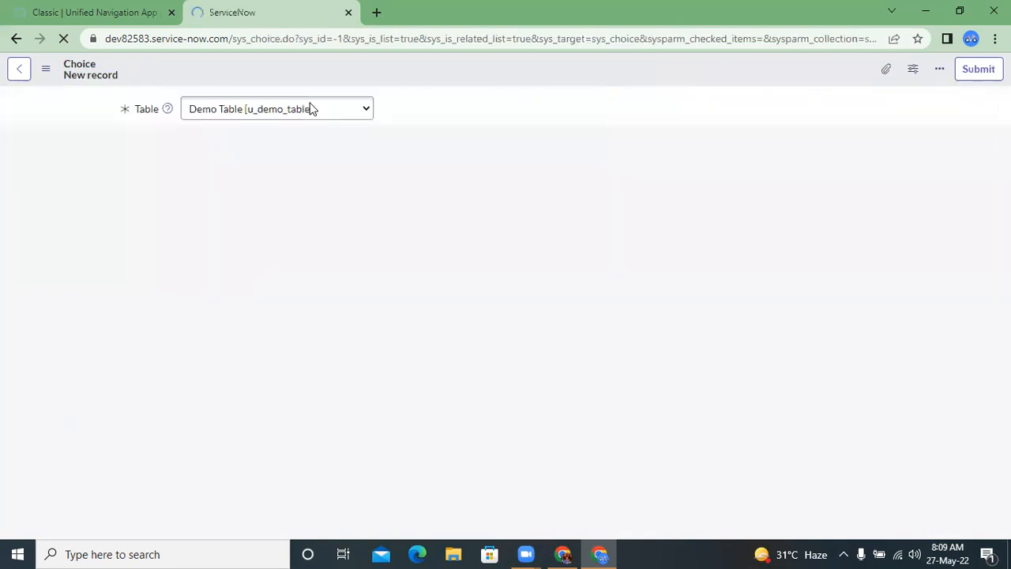
left_click(220, 196)
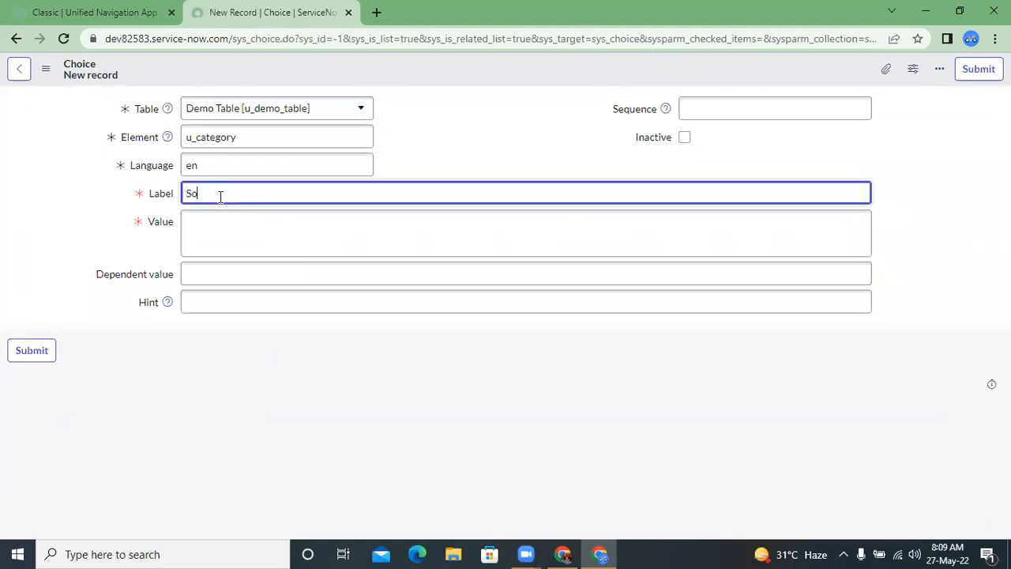
left_click(218, 222)
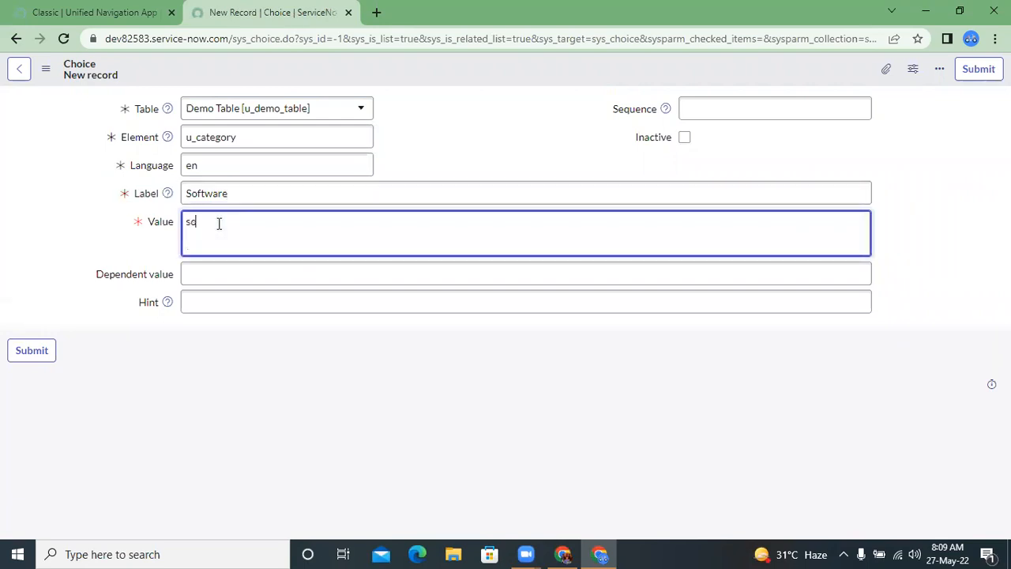
type("software")
double_click(224, 227)
left_click(223, 227)
double_click(185, 222)
left_click(226, 232)
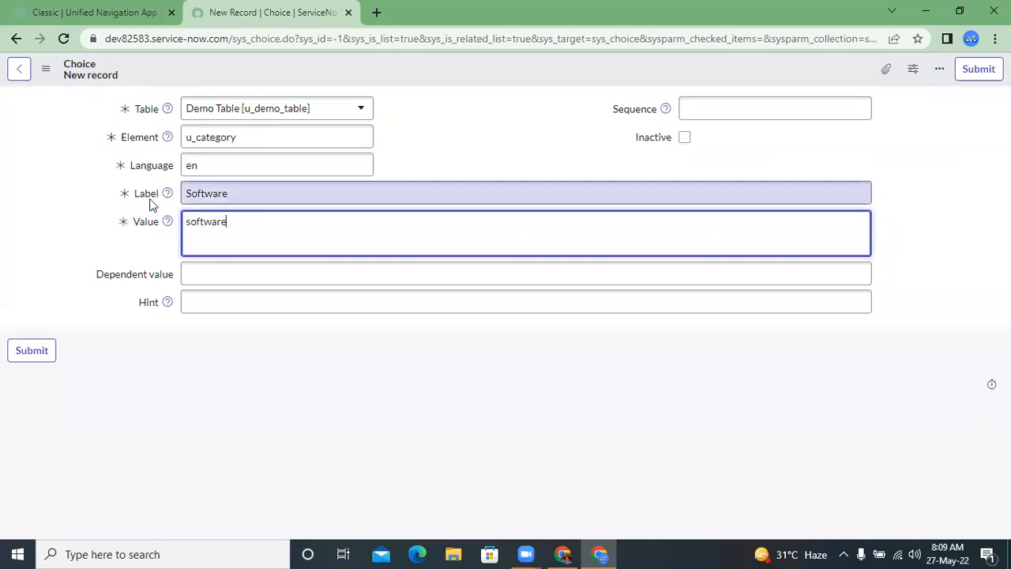
double_click(198, 224)
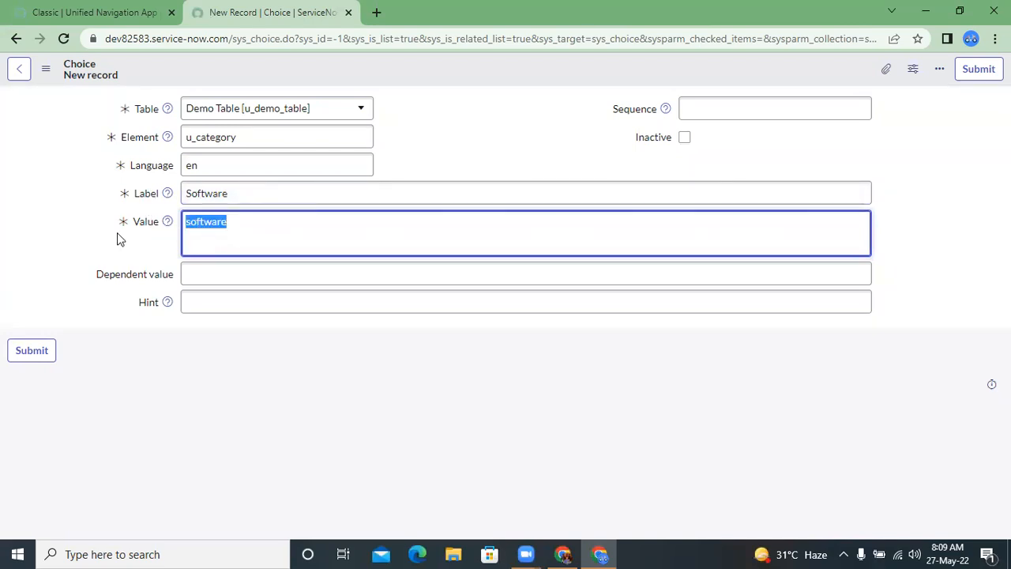
left_click(102, 255)
left_click(34, 350)
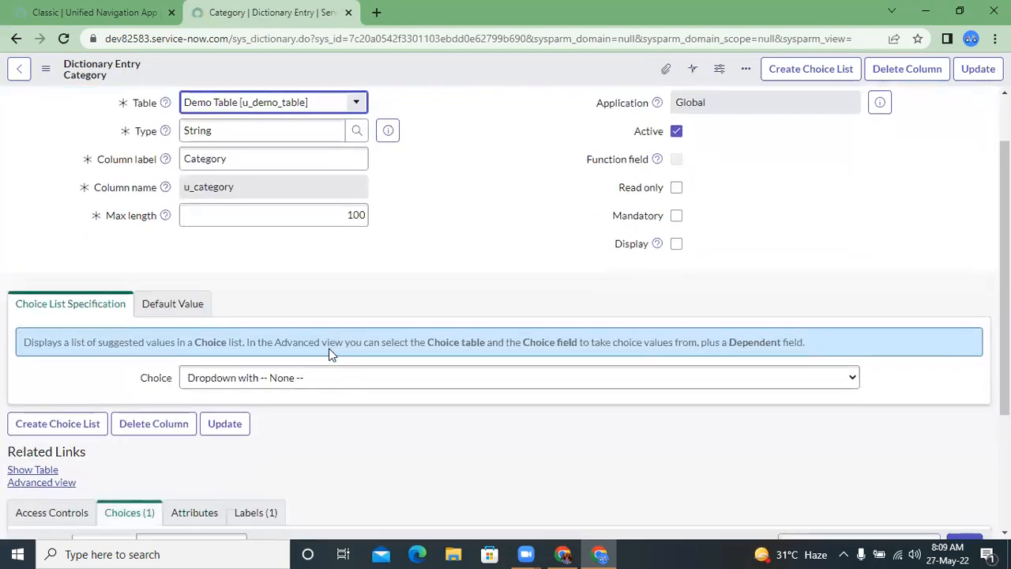
Step: Add another choice to the Category column with label Hardware and value hardware, and submit it
scroll(332, 355, "down", 3)
left_click(964, 361)
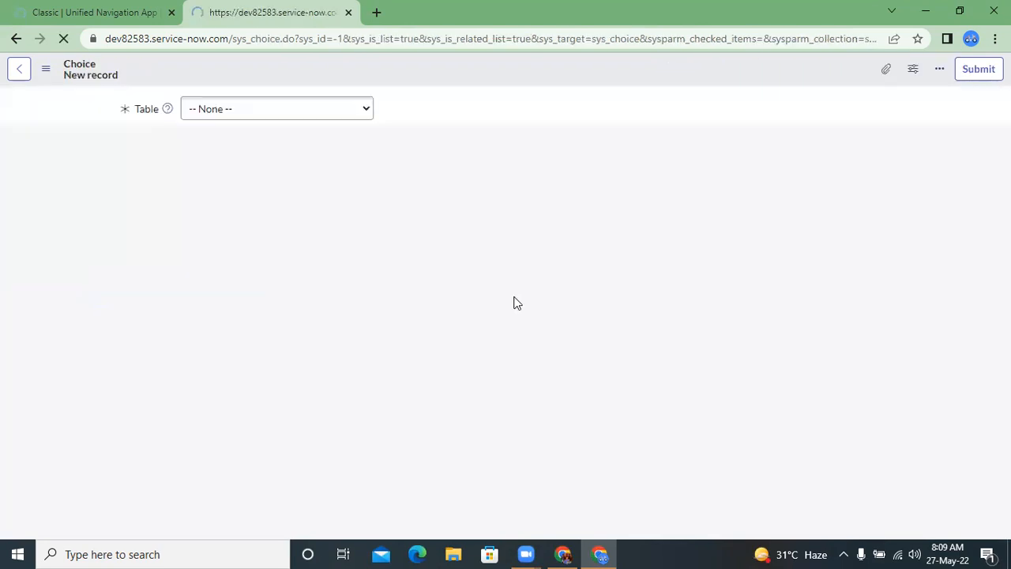
left_click(245, 183)
type("Hardware")
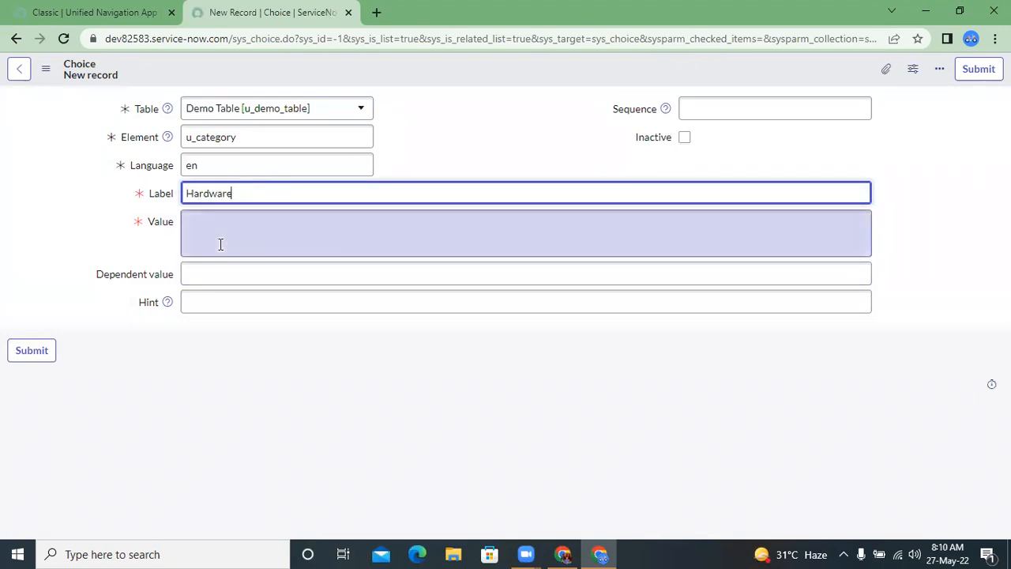
left_click(220, 244)
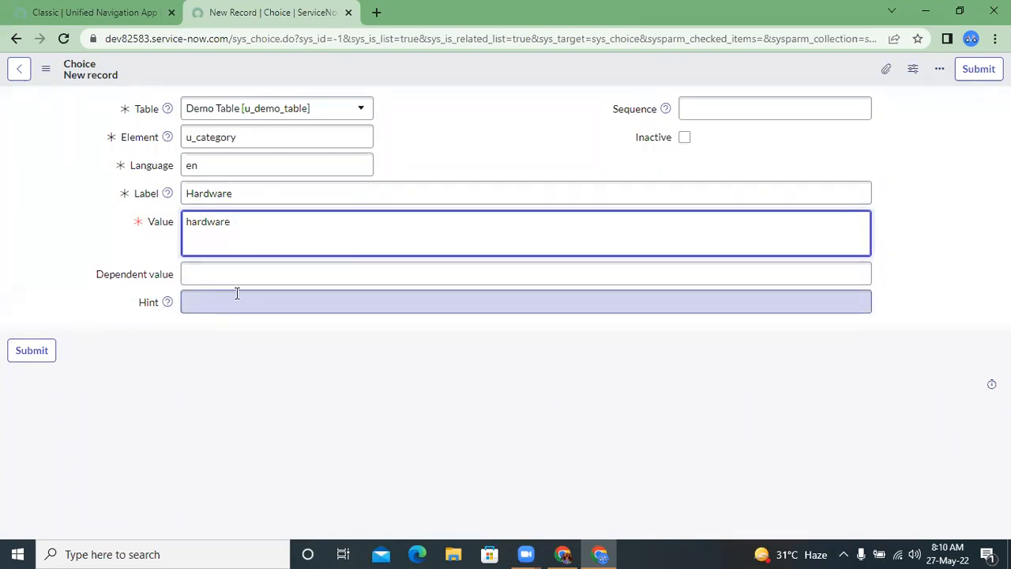
left_click(45, 350)
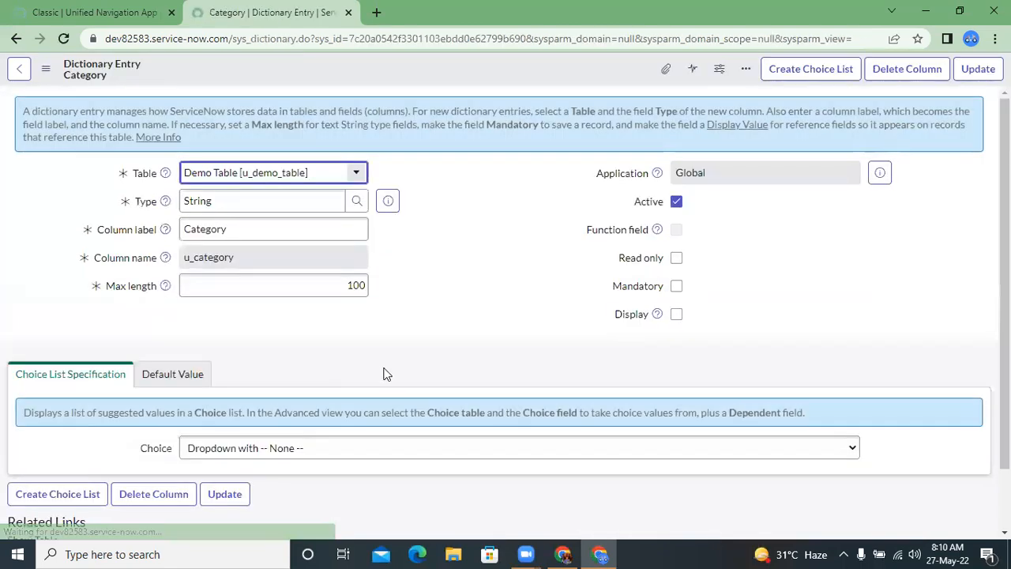
Step: Open the Hardware and Software choice records from the Category entry in separate browser tabs
scroll(386, 374, "down", 1)
scroll(386, 374, "down", 3)
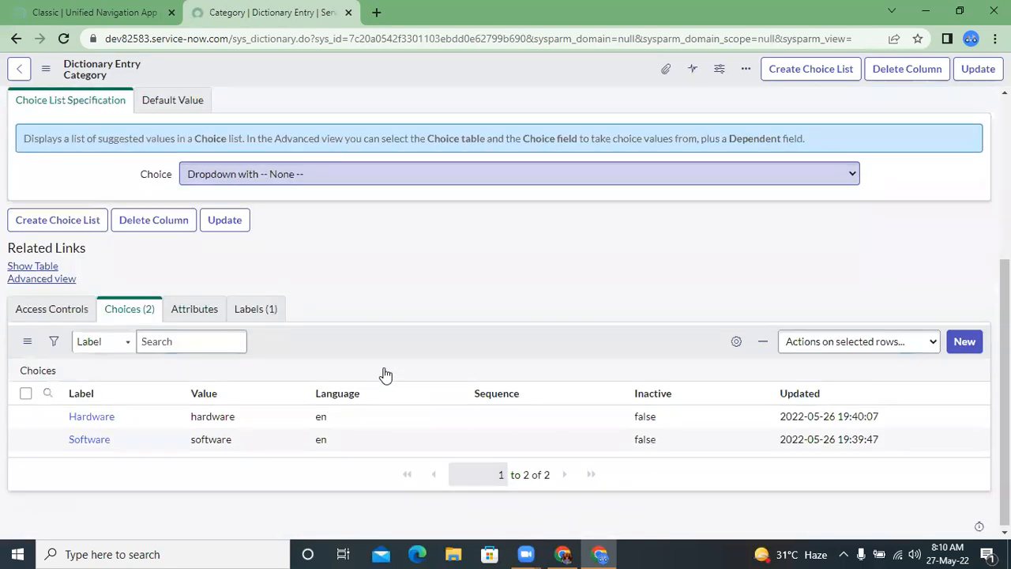
middle_click(98, 438)
middle_click(98, 438)
Step: Set the Hardware choice's sequence to 10 and save the record without leaving it
left_click(442, 12)
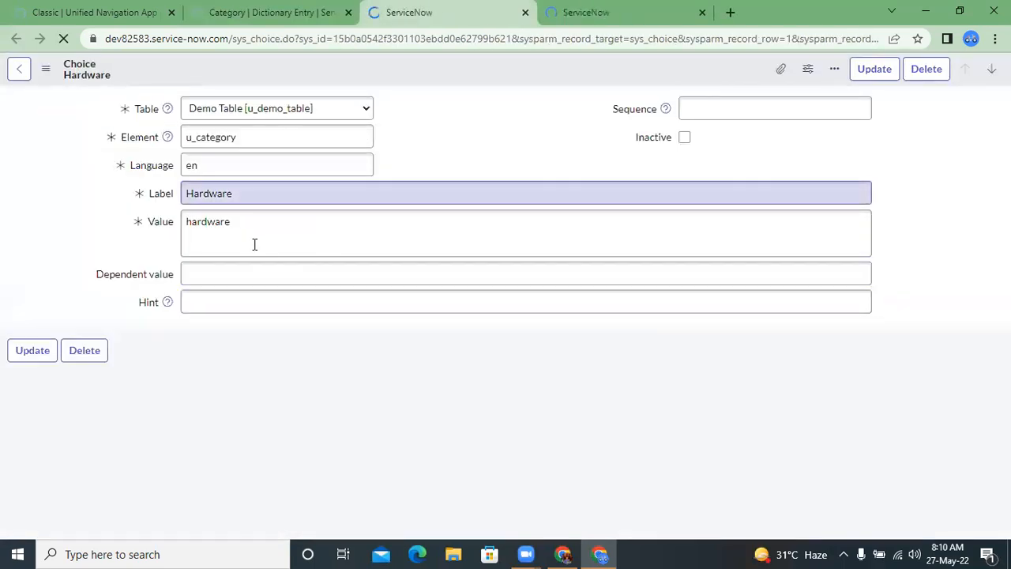
left_click(244, 276)
left_click(217, 302)
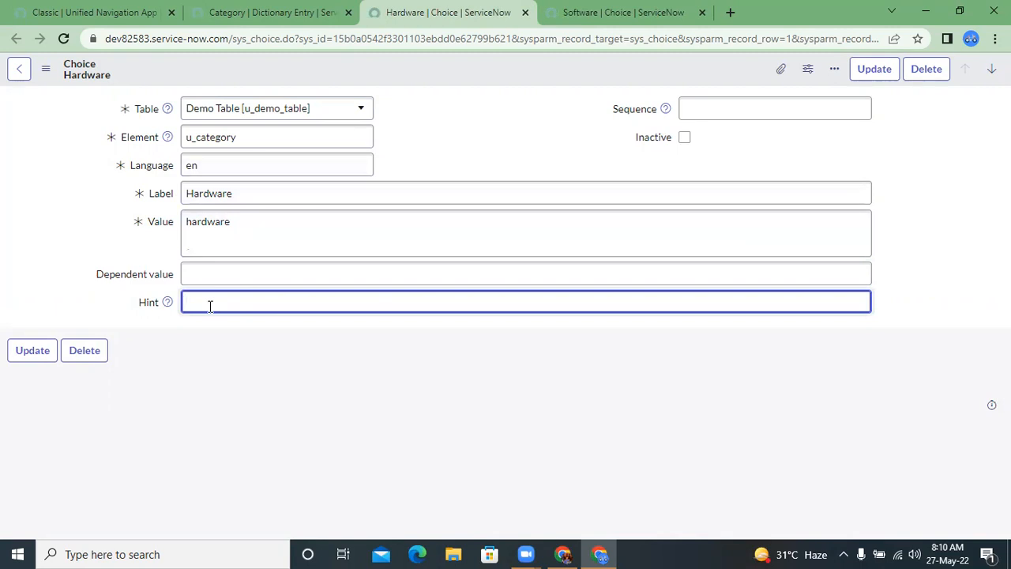
left_click(716, 107)
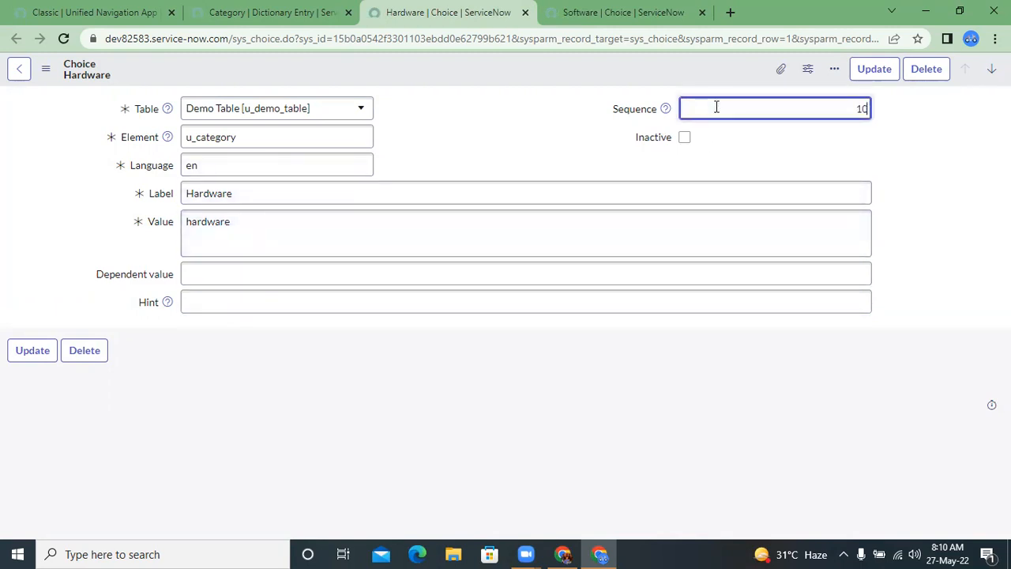
right_click(564, 72)
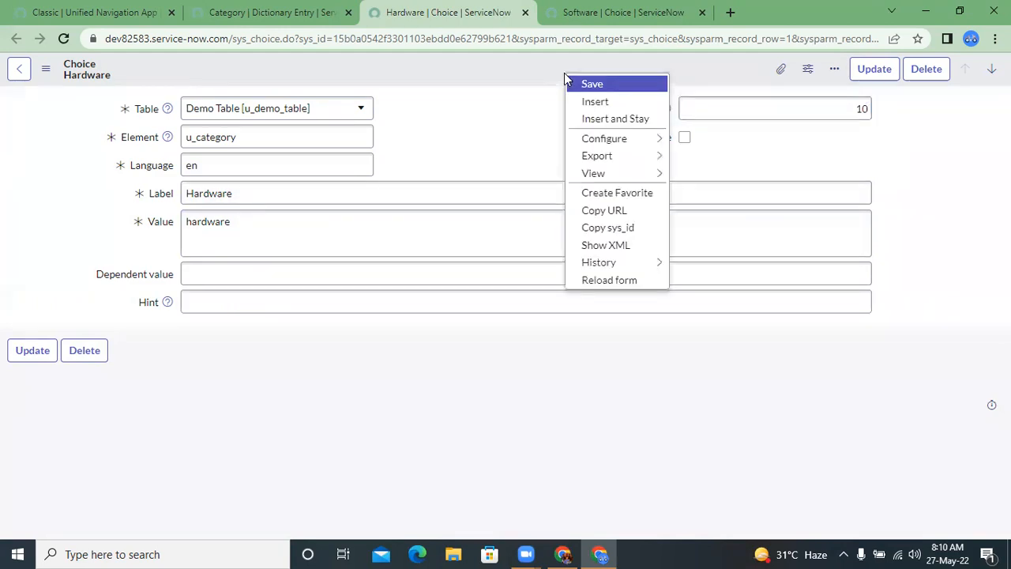
left_click(590, 82)
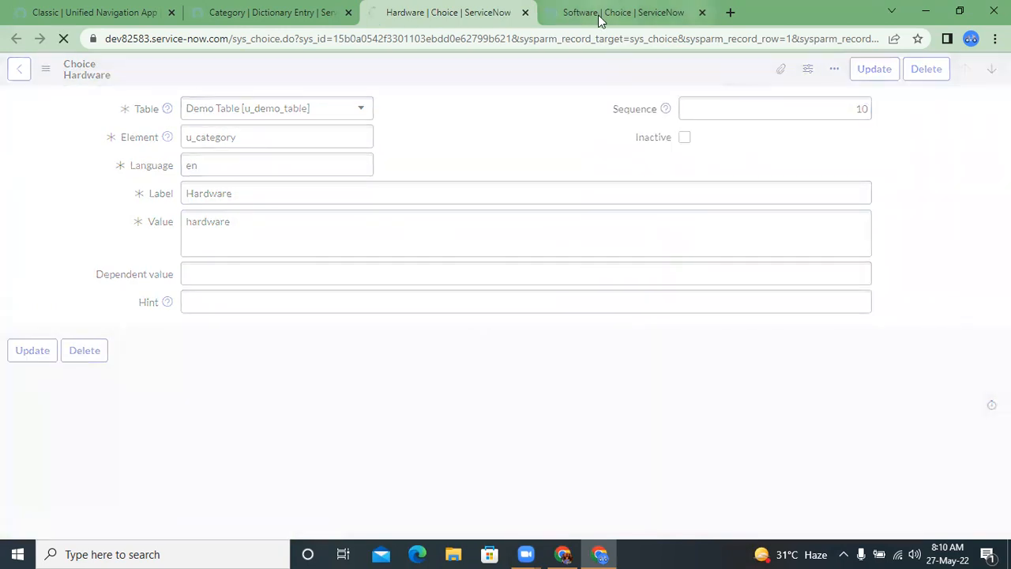
Step: Set the Software choice's sequence to 20 and save the record without leaving it
left_click(598, 13)
left_click(705, 110)
type("20")
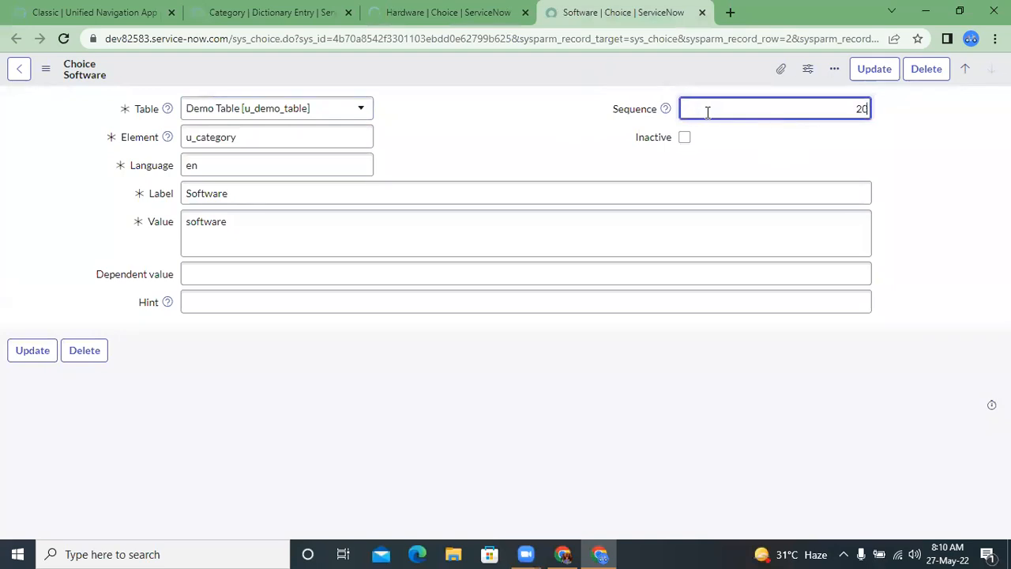
left_click(632, 79)
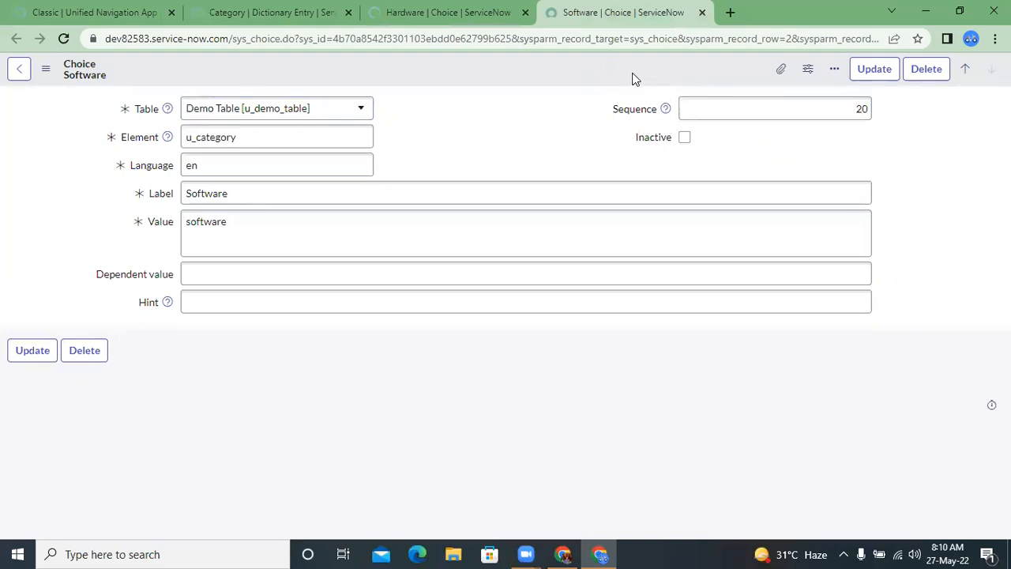
right_click(631, 79)
left_click(634, 79)
right_click(637, 81)
left_click(649, 85)
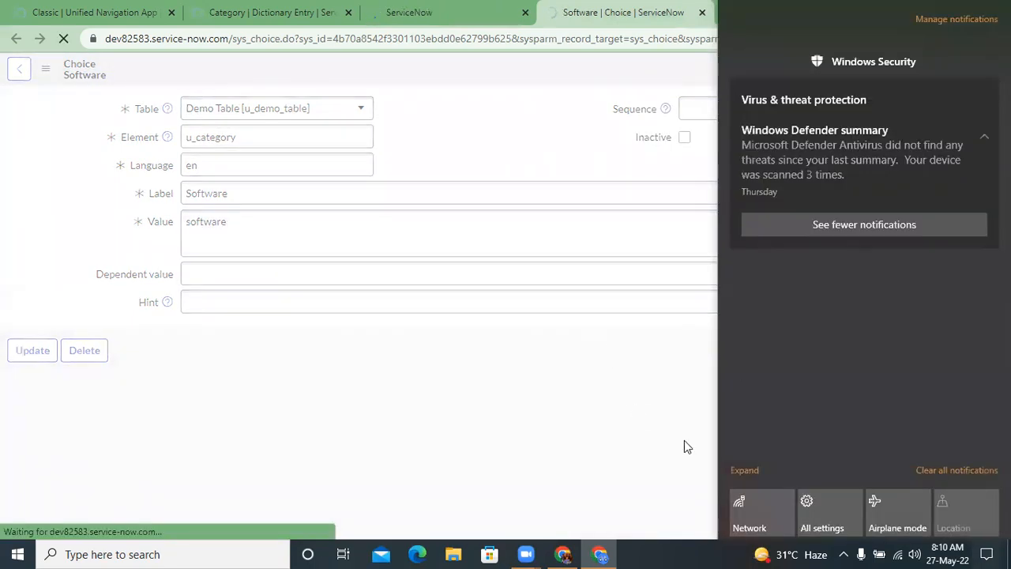
left_click(850, 548)
left_click(850, 548)
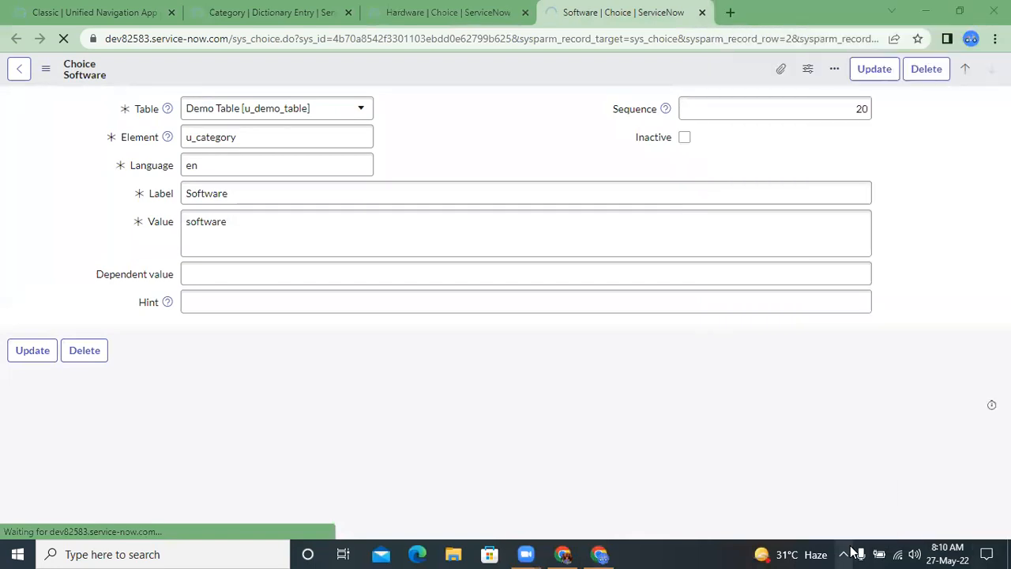
left_click(520, 98)
Step: Return to the Category dictionary entry and open the Demo Table record it belongs to
left_click(458, 10)
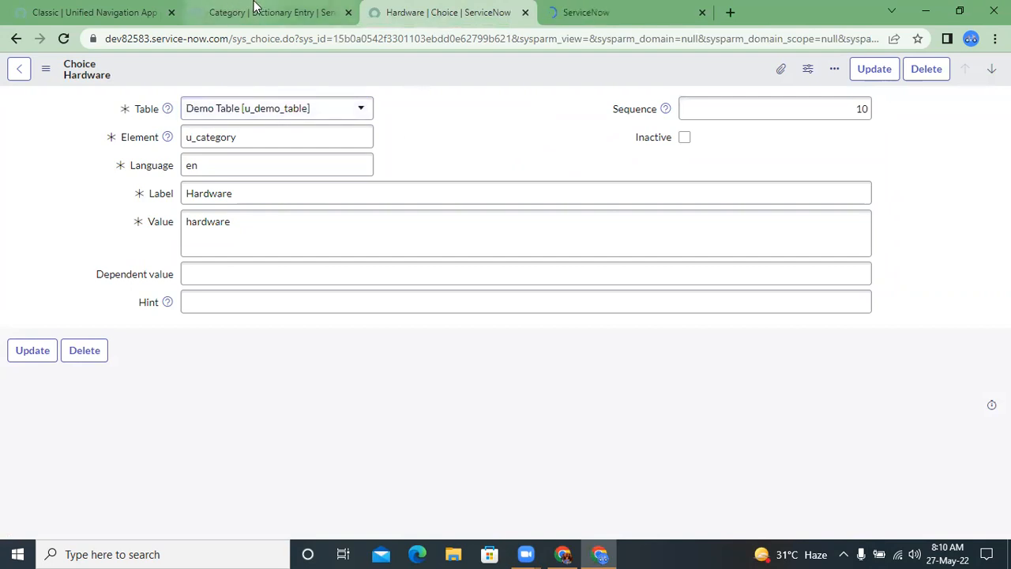
left_click(254, 7)
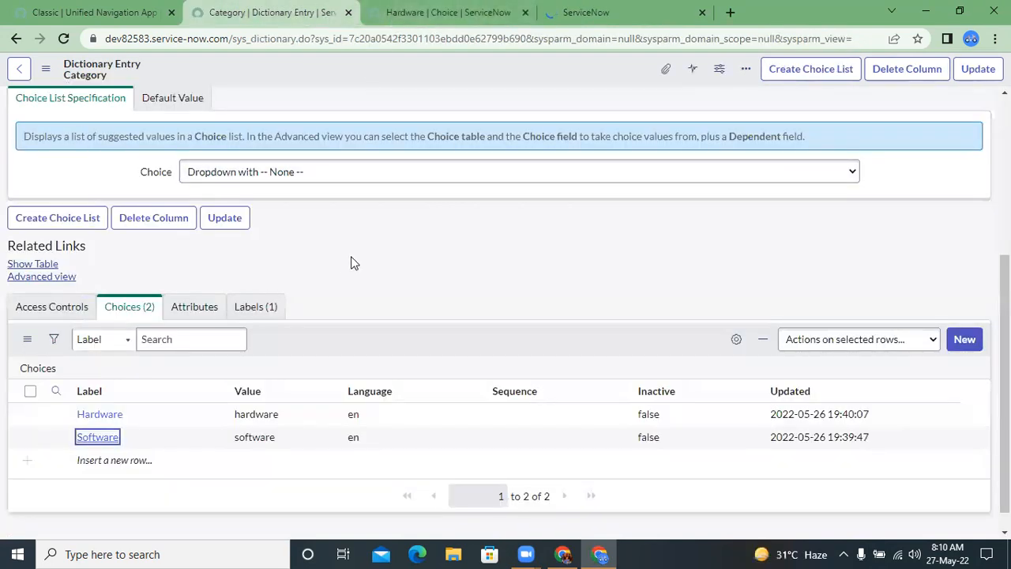
scroll(351, 256, "up", 4)
left_click(118, 13)
left_click(350, 8)
scroll(303, 219, "down", 4)
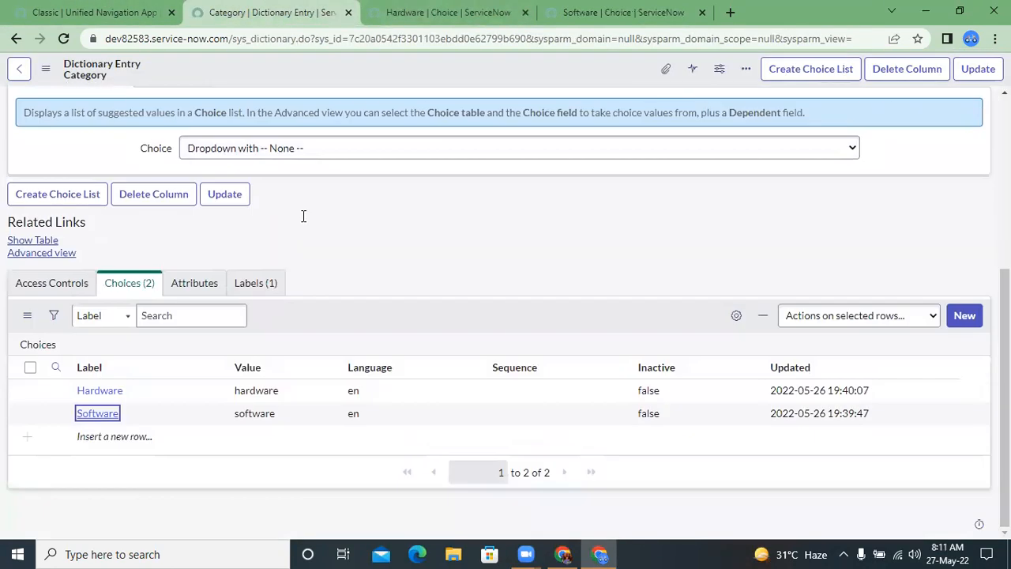
left_click(43, 242)
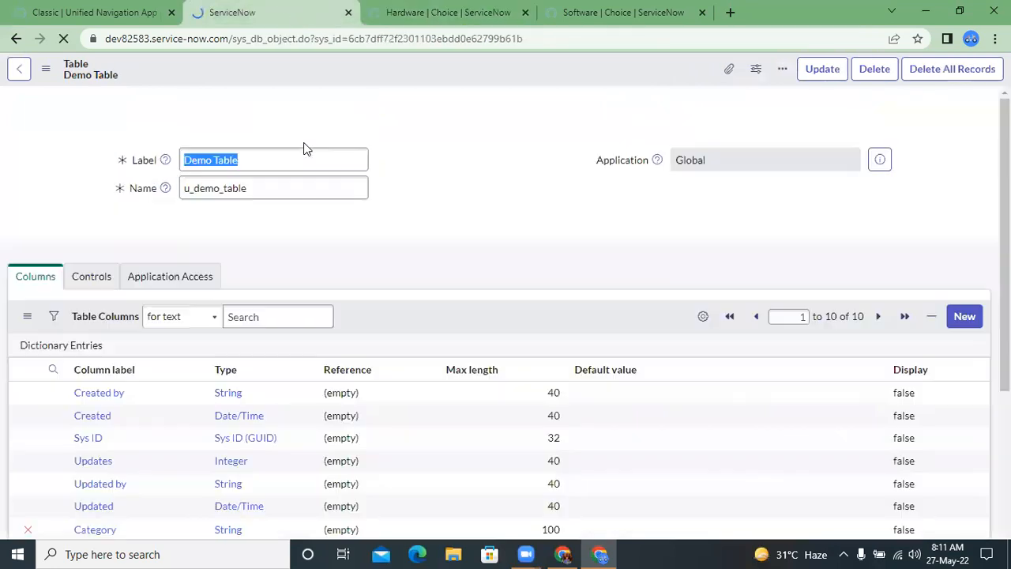
Step: Start a new column in the Demo Table and set its type to String
scroll(451, 222, "down", 5)
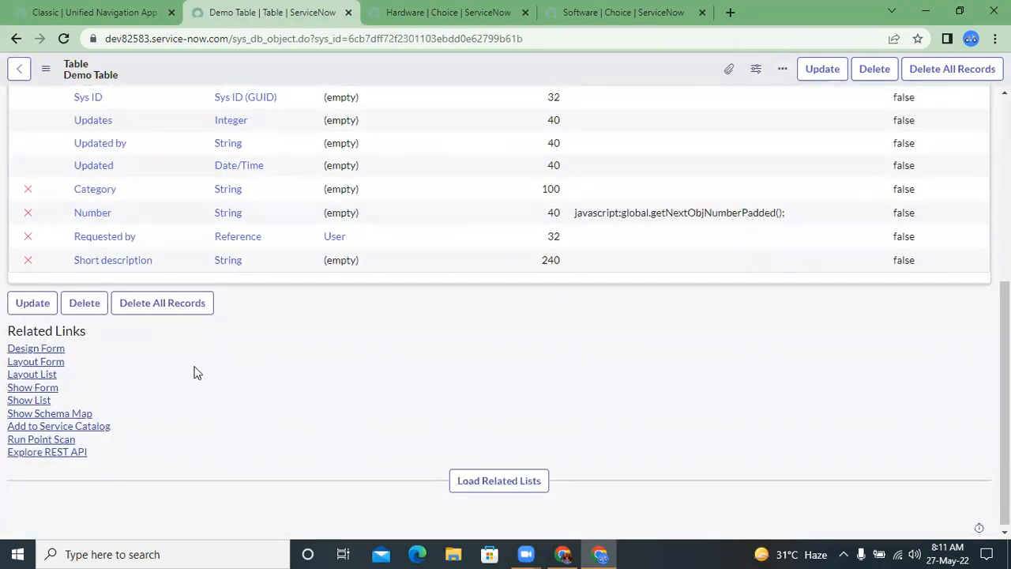
scroll(194, 368, "up", 3)
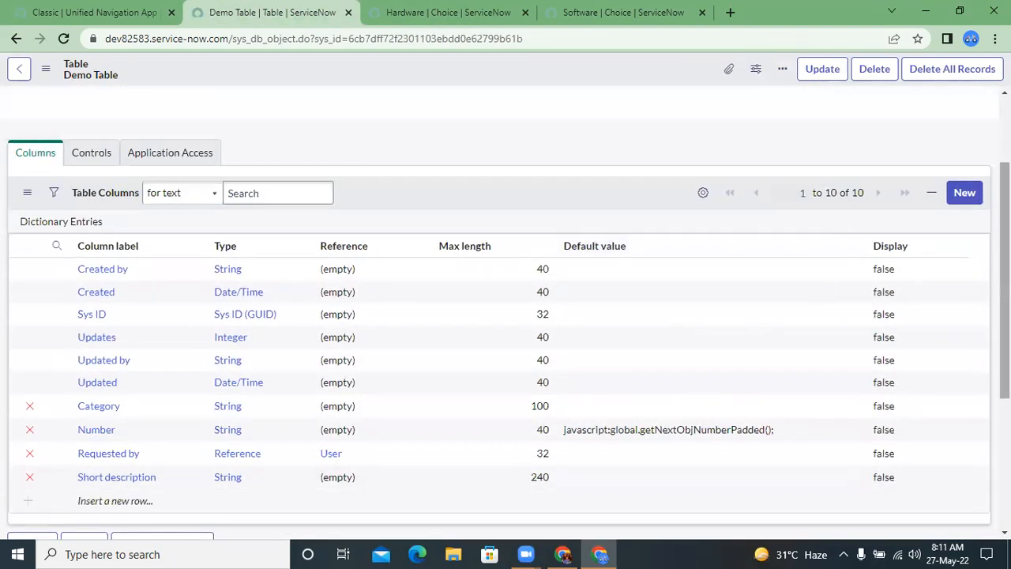
left_click(964, 193)
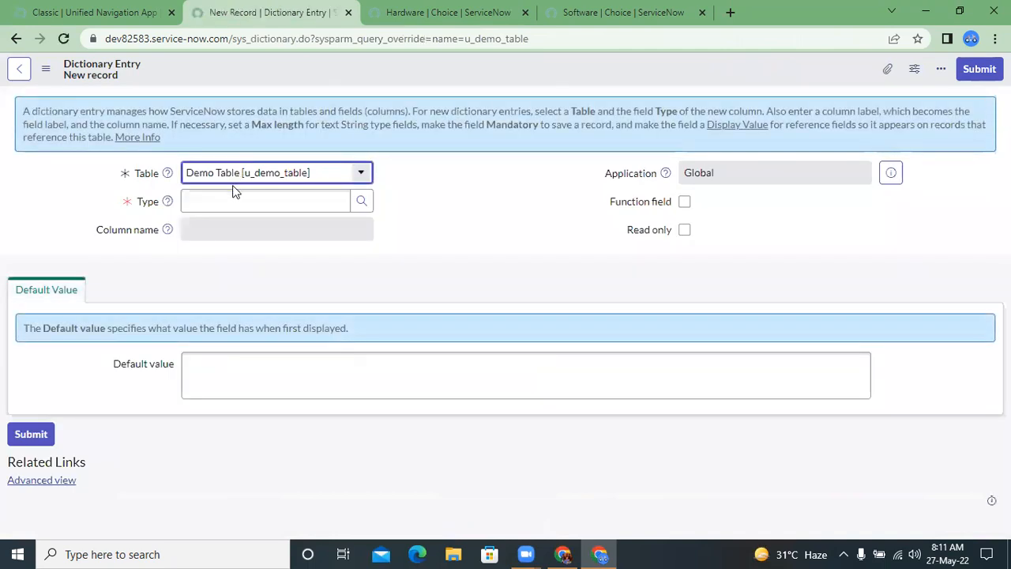
left_click(225, 202)
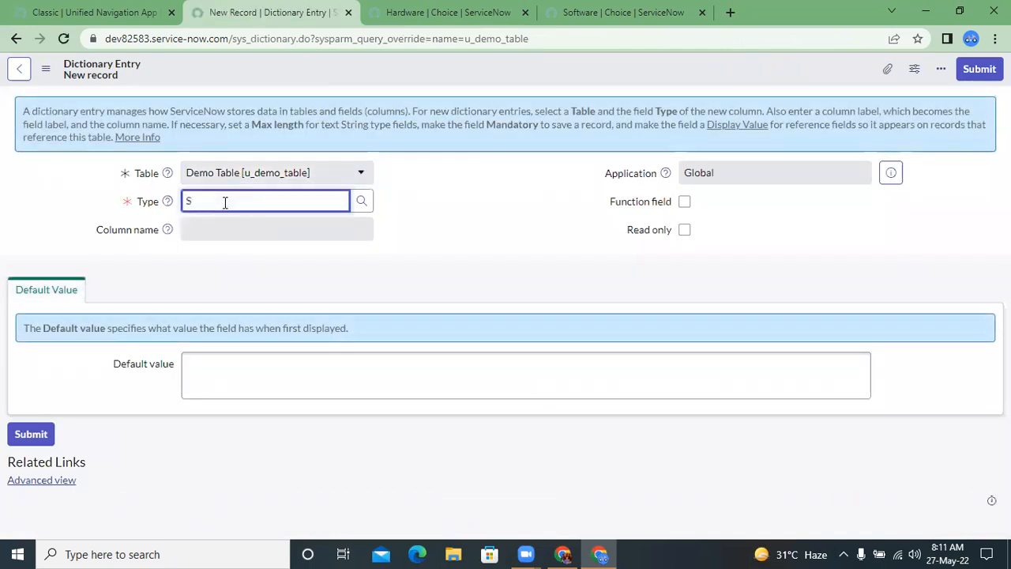
type("String")
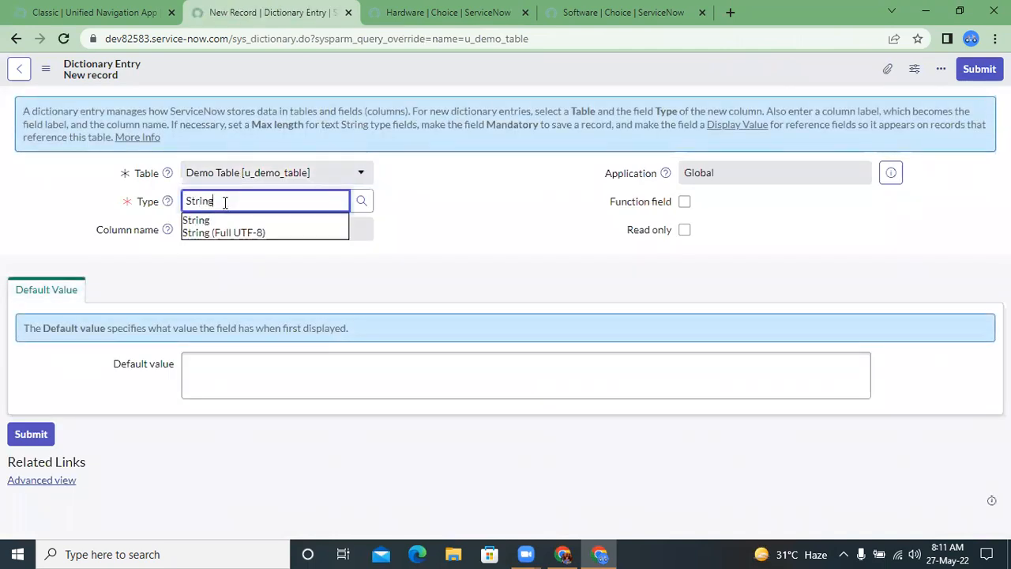
key("Return")
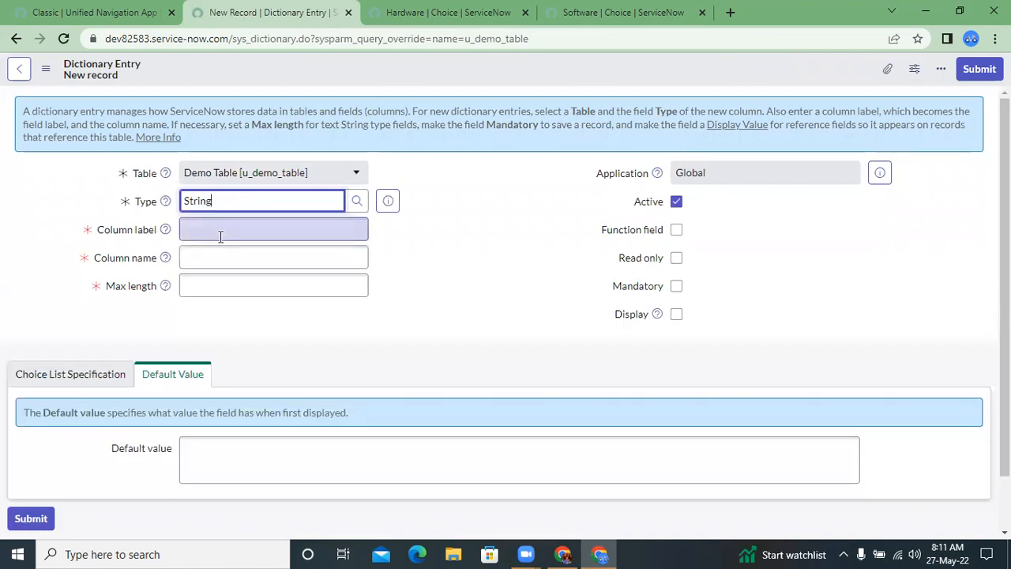
Step: Label the new column Sub category, with u_sub_category as its column name
left_click(220, 236)
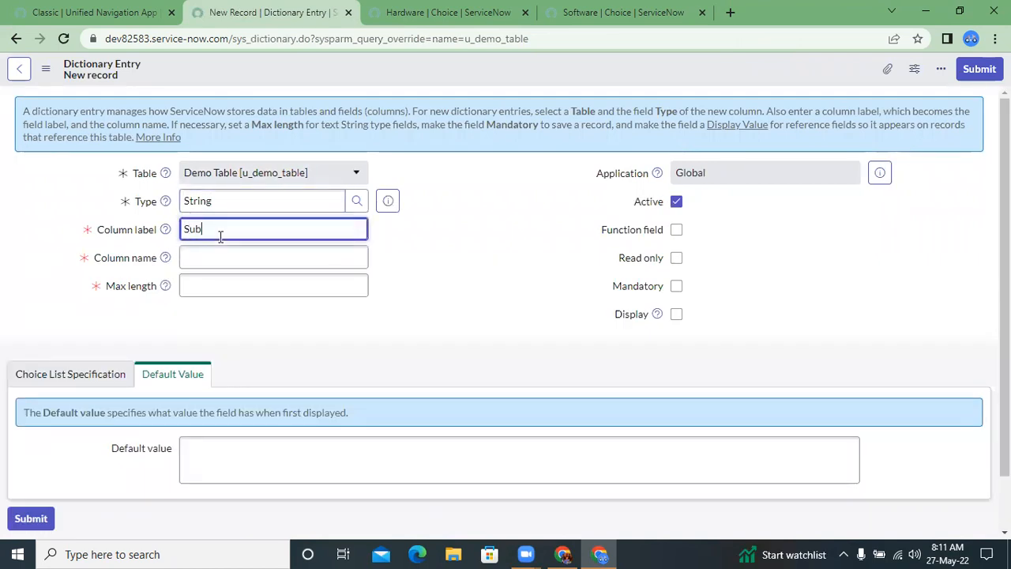
type("Sub category")
left_click(223, 252)
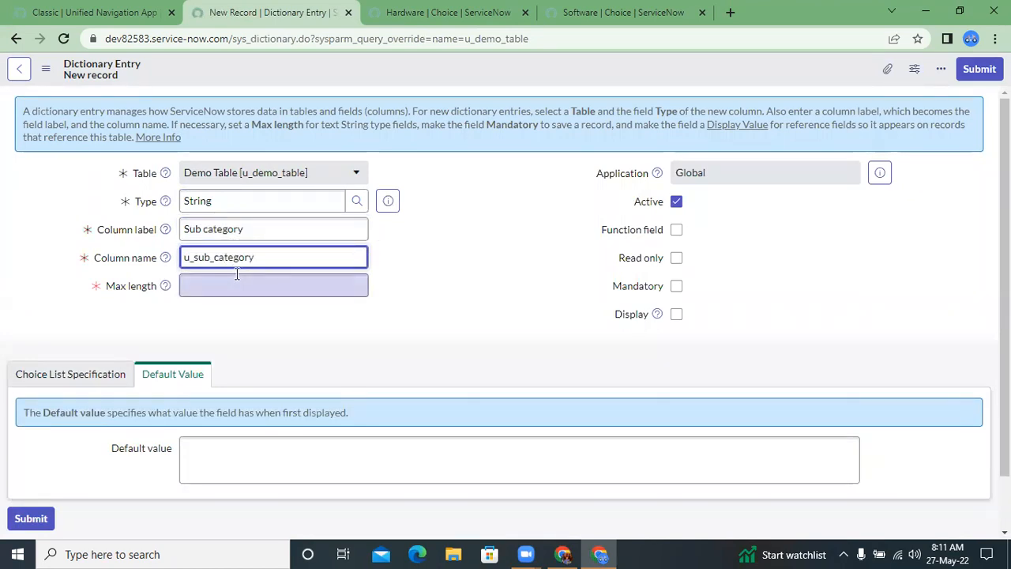
Step: Set the Sub category column's maximum length to 100
left_click(237, 276)
type("1")
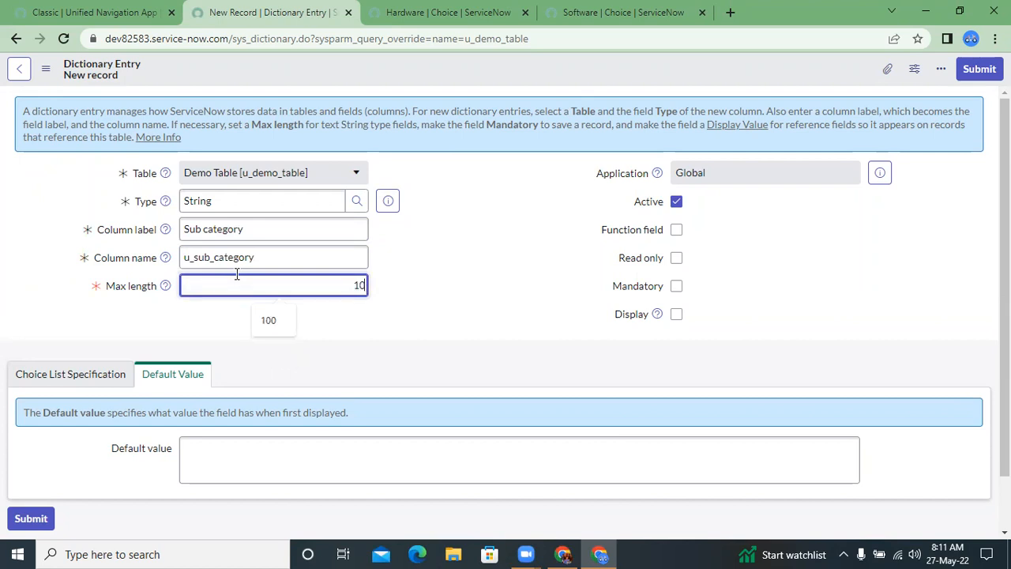
type("0")
left_click(281, 320)
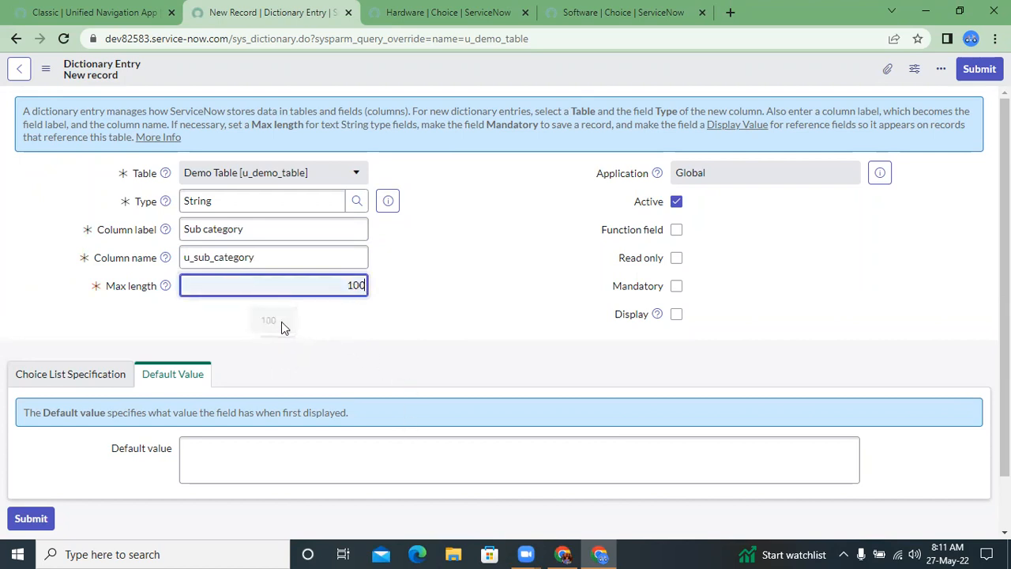
Step: Set the Sub category column's choice type to Dropdown with -- None -- and save the dictionary entry
scroll(361, 349, "down", 2)
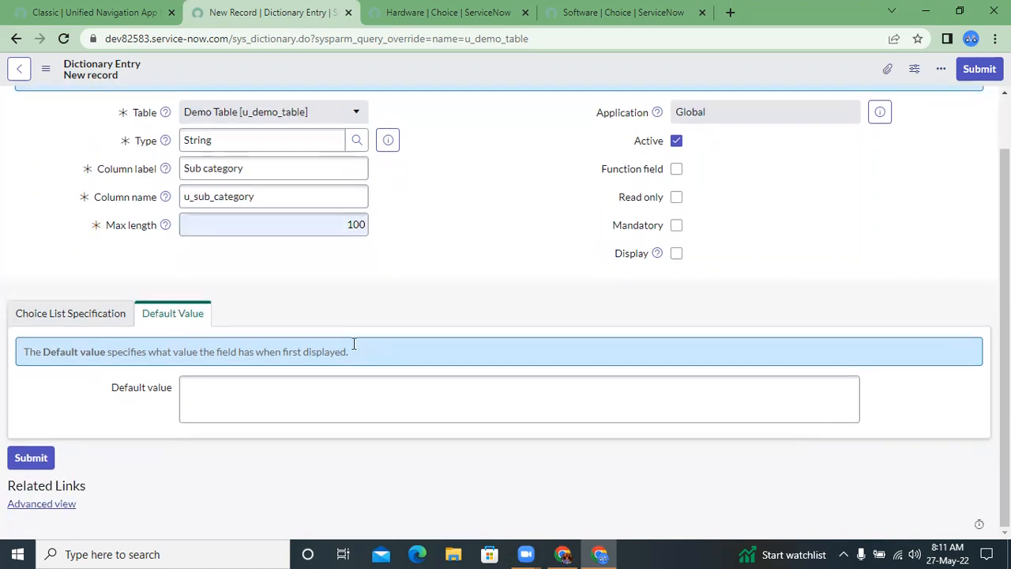
left_click(129, 318)
left_click(267, 411)
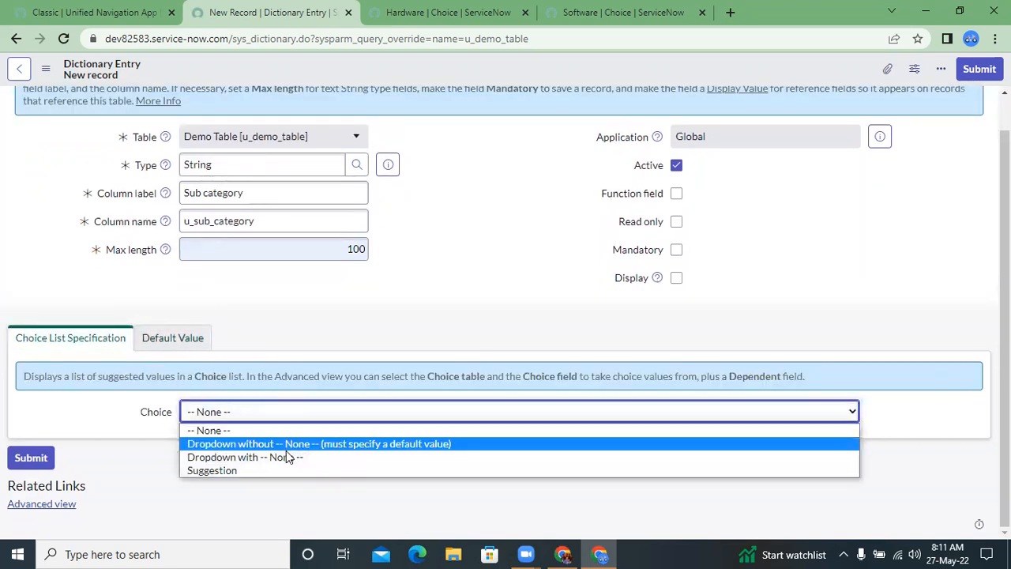
left_click(287, 457)
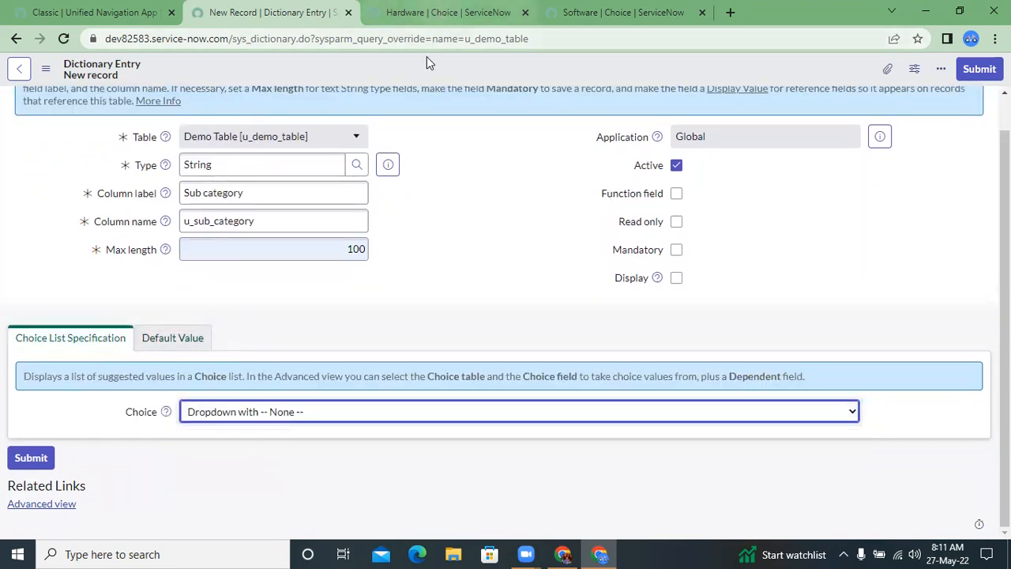
left_click(426, 73)
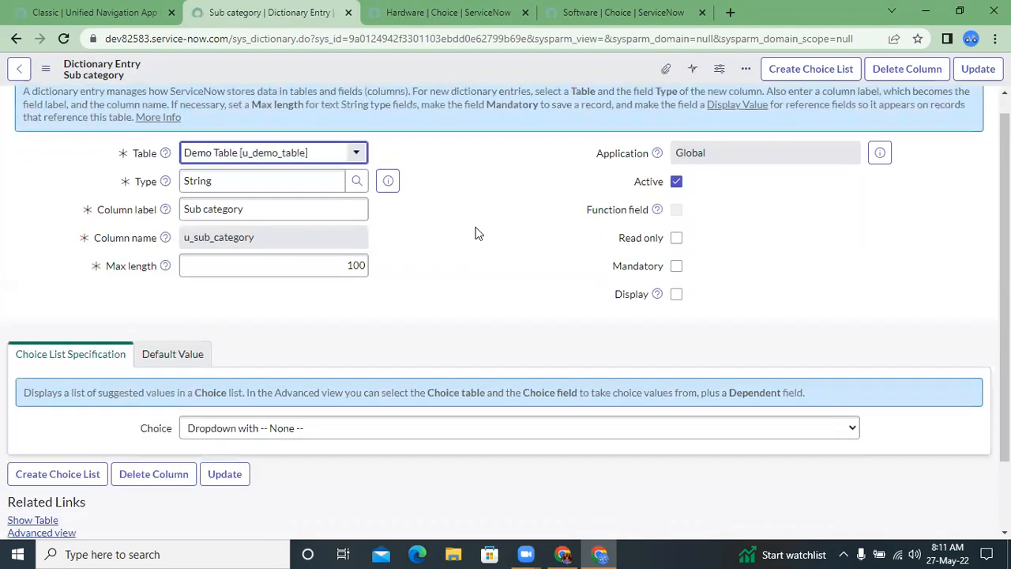
Step: Add a choice labelled Email with the value email to the Sub category column and submit it
scroll(476, 233, "down", 2)
left_click(489, 474)
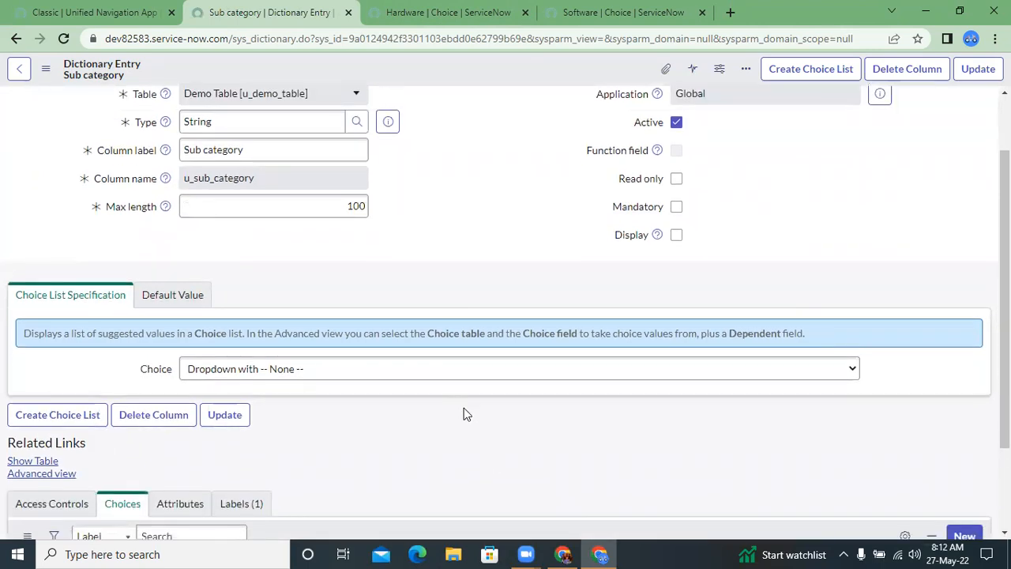
scroll(463, 408, "down", 2)
left_click(960, 417)
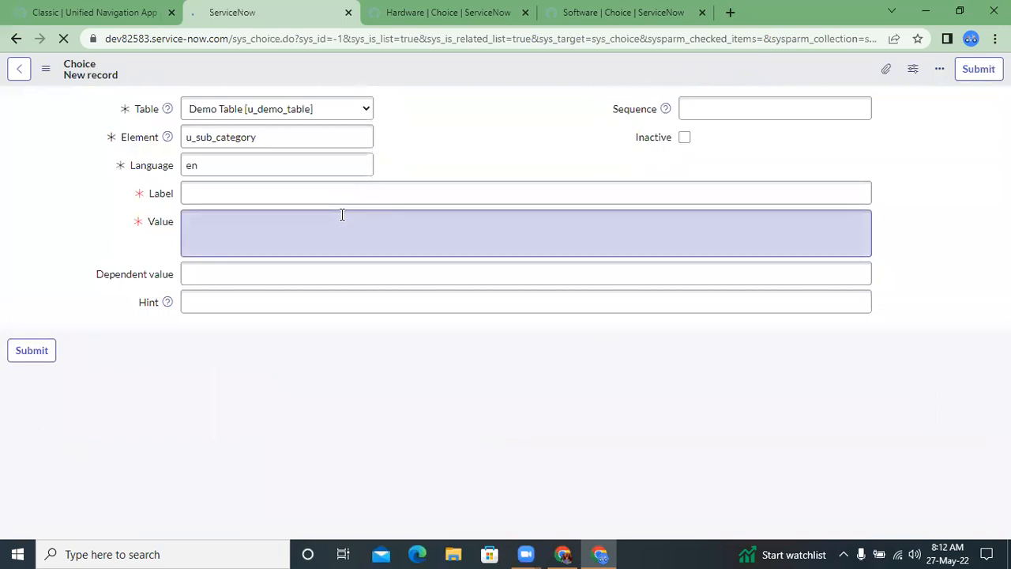
left_click(292, 195)
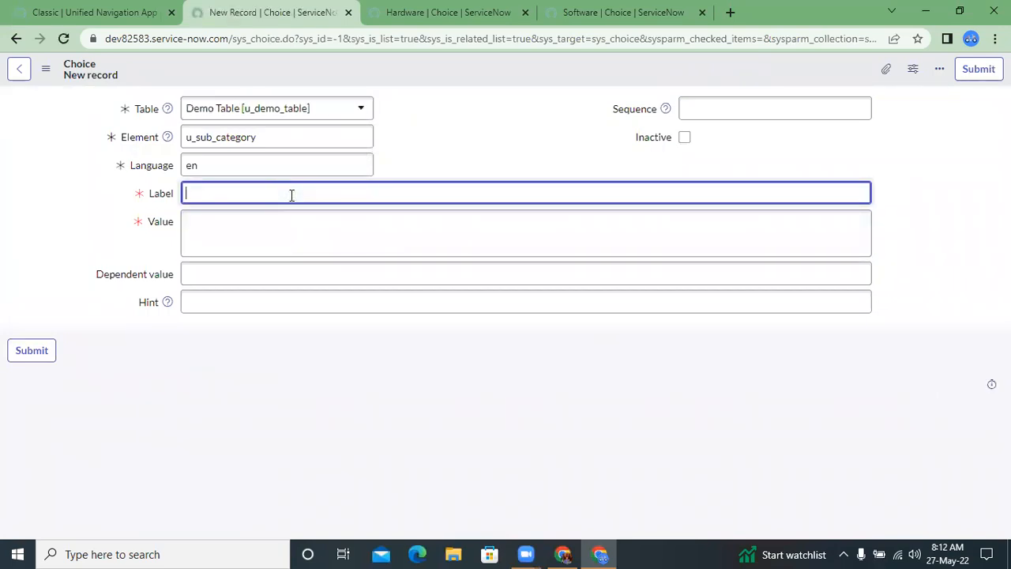
type("Email")
left_click(303, 249)
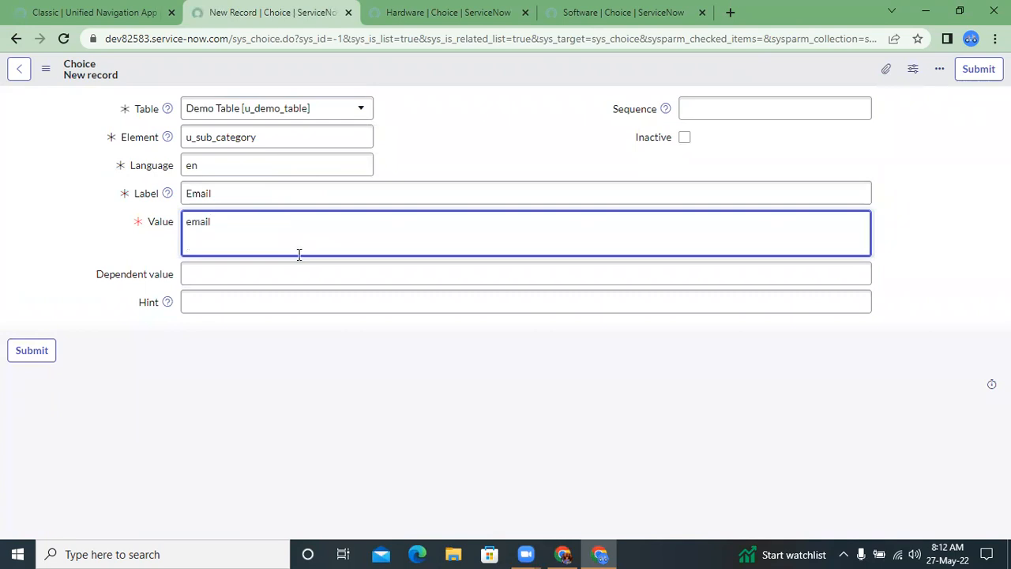
left_click(23, 362)
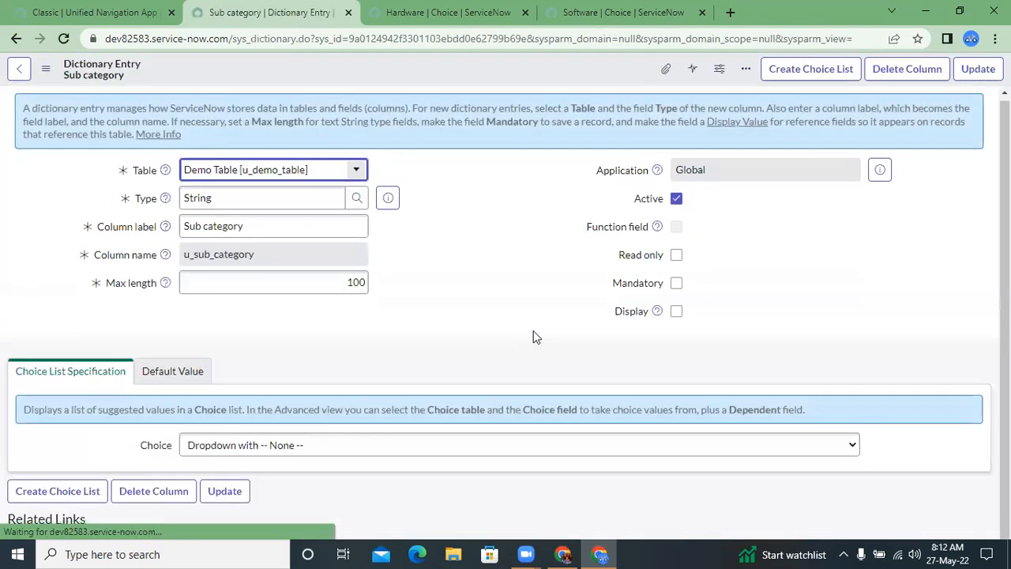
Step: Add a choice labelled Laptop with the value laptop to the Sub category column and submit it
scroll(461, 450, "down", 3)
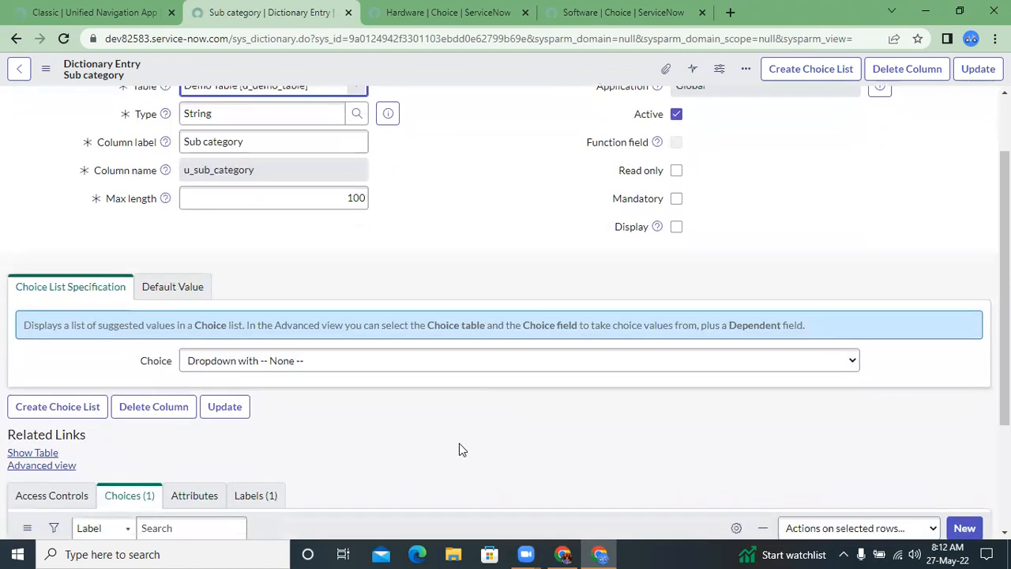
left_click(957, 363)
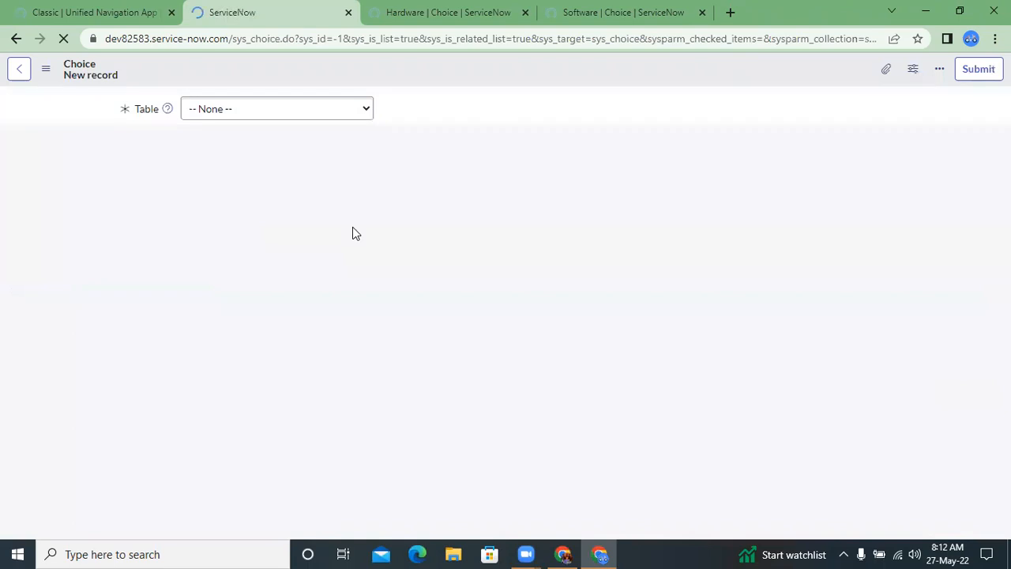
left_click(320, 193)
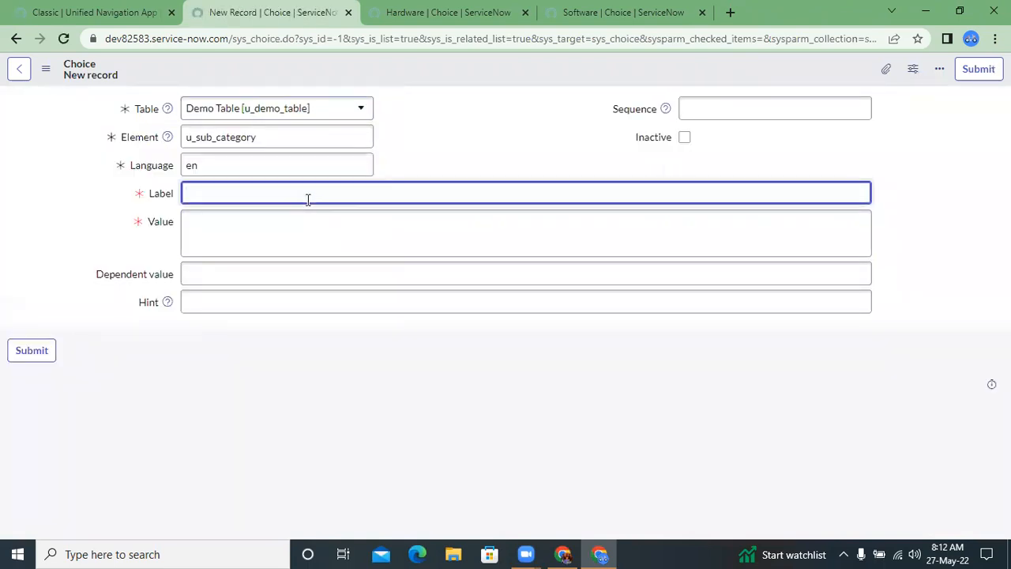
double_click(258, 199)
type("lap")
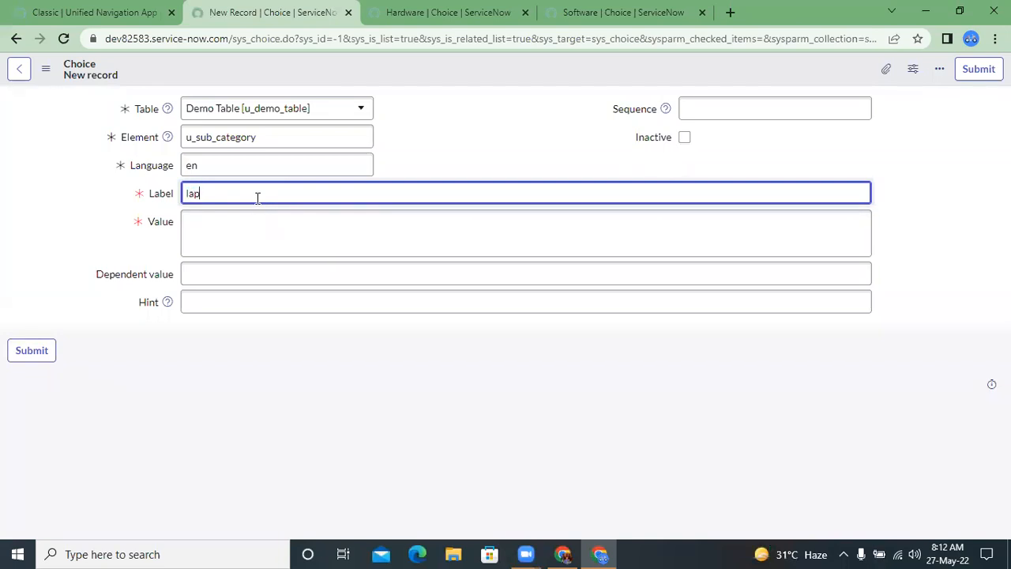
key("BackSpace")
key("BackSpace")
left_click(239, 232)
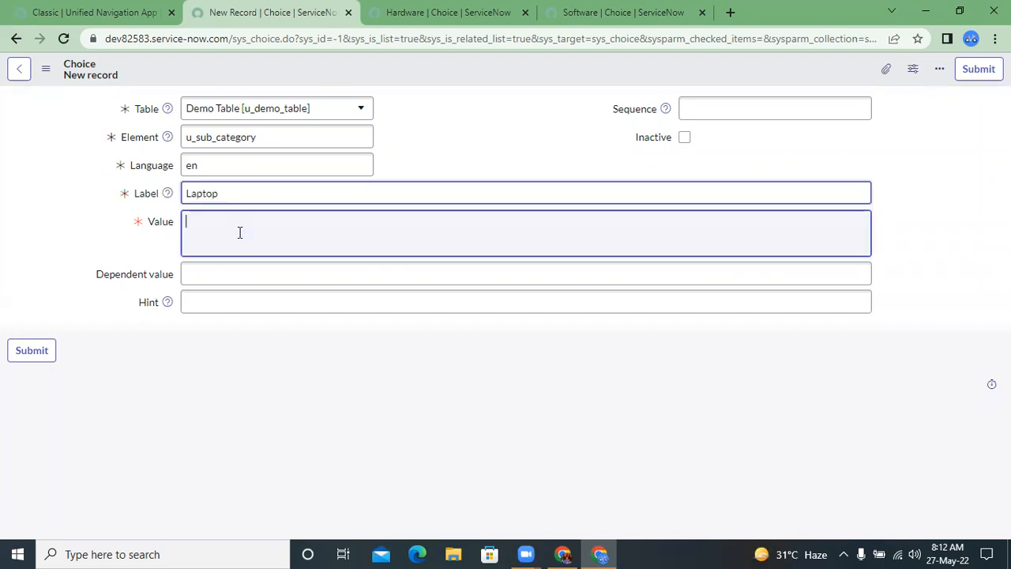
type("laptop")
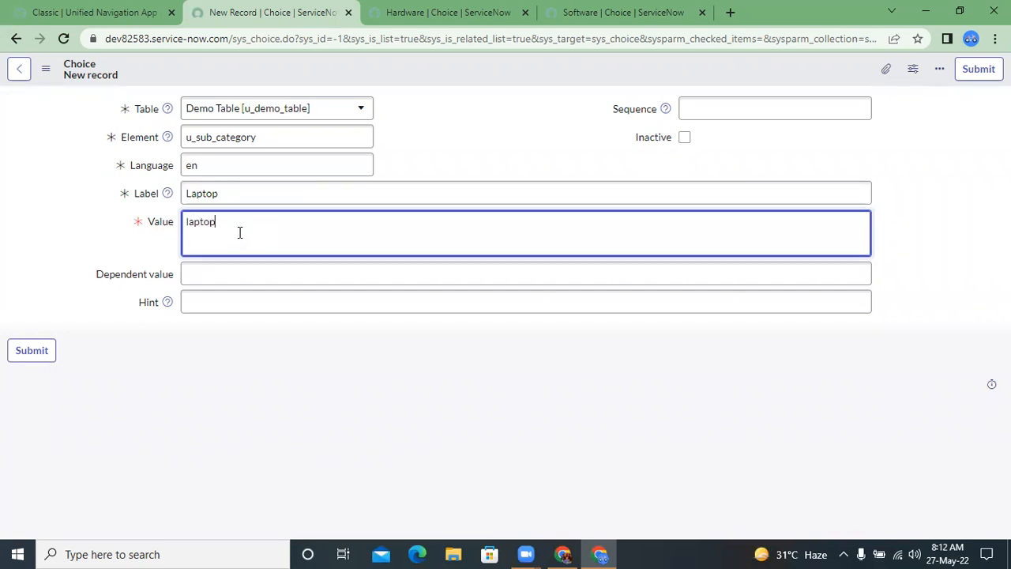
left_click(41, 363)
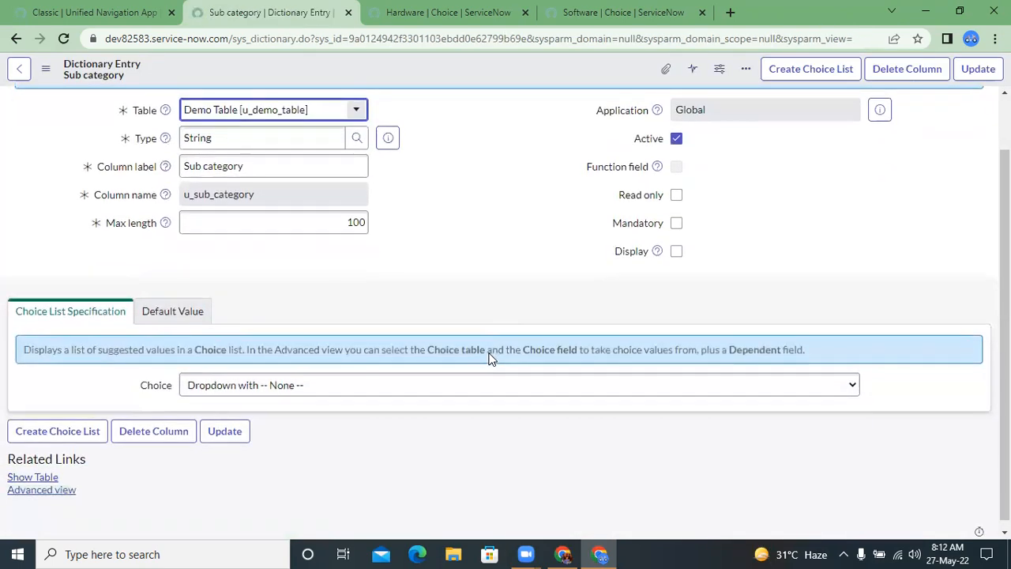
Step: Add a Sub category choice labelled Service Desk Application with the value service desk app and submit it
scroll(587, 429, "down", 1)
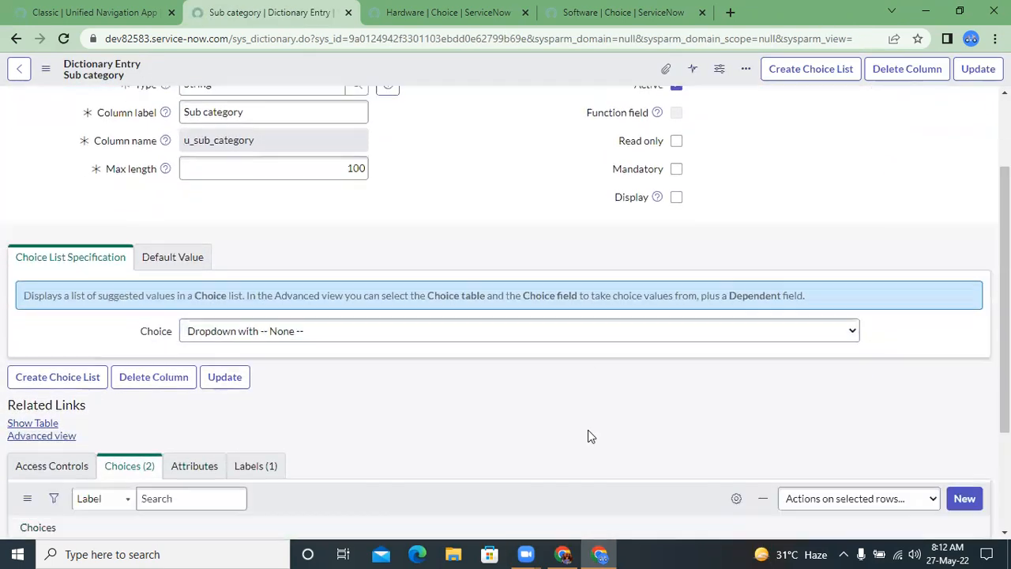
scroll(587, 430, "down", 2)
left_click(974, 347)
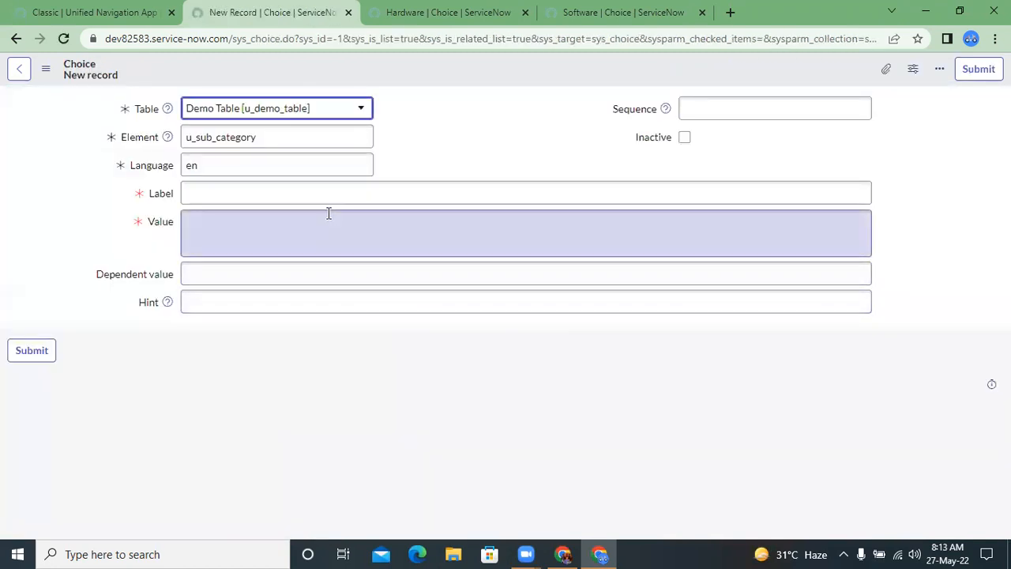
left_click(324, 200)
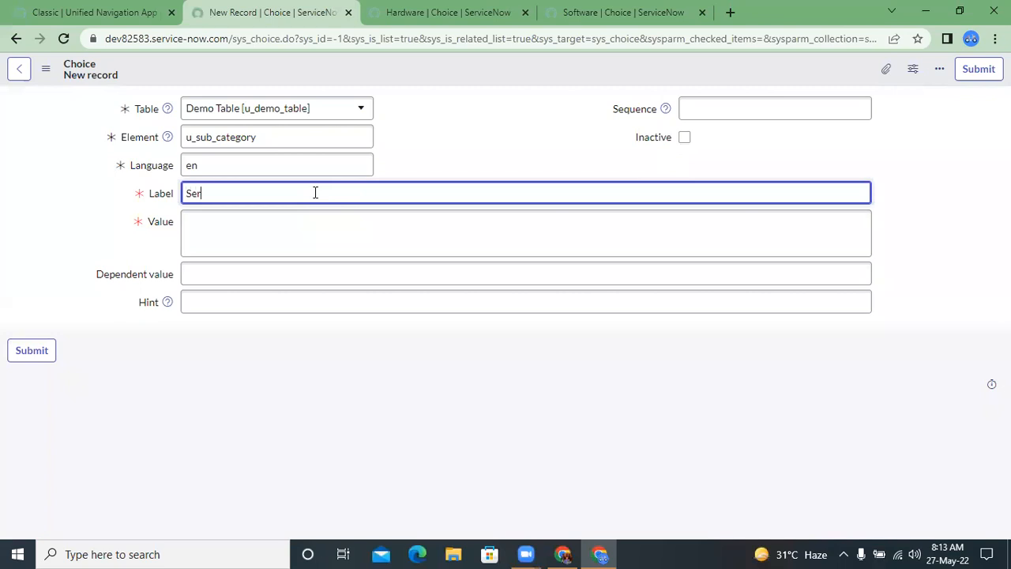
type("Service Desk Application")
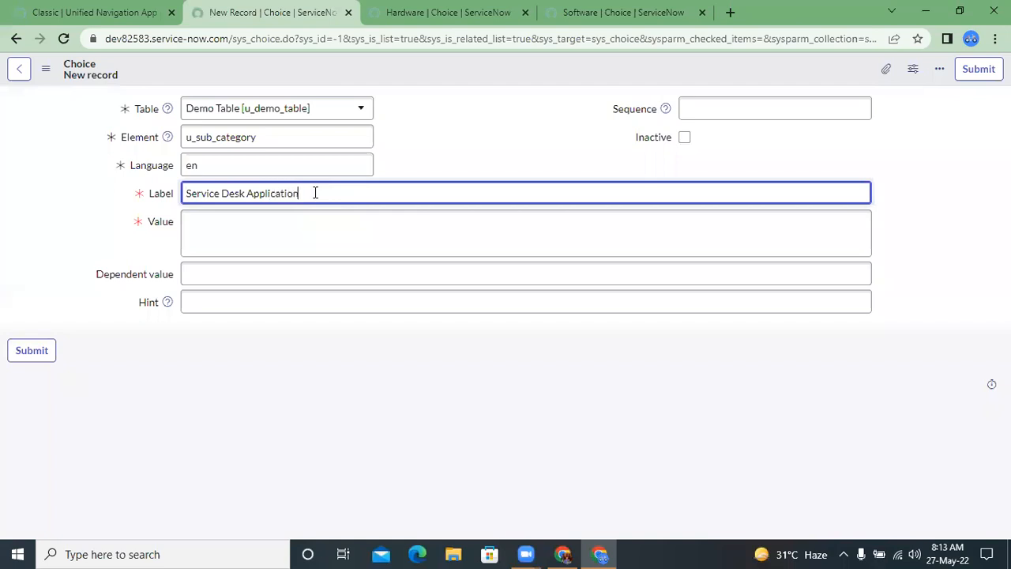
left_click(261, 228)
type("service")
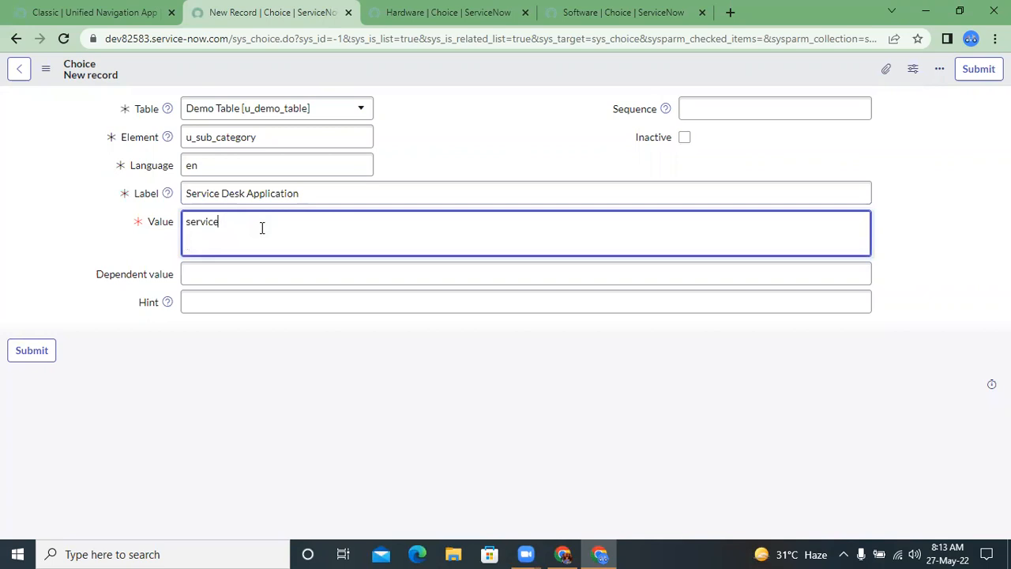
type(" desk app")
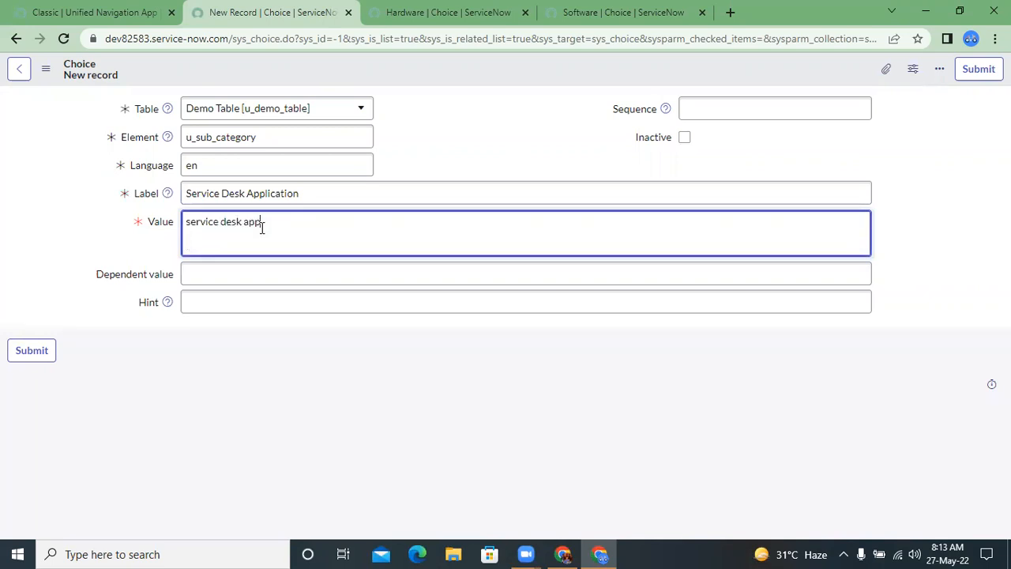
left_click(32, 351)
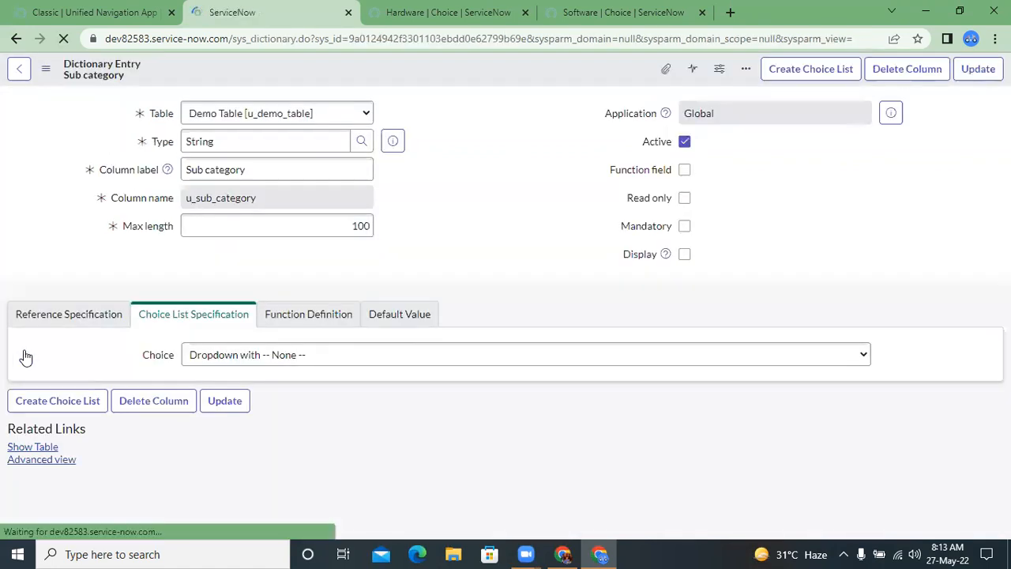
Step: Add a Sub category choice labelled Keyboard with the same word in lowercase as its value and submit it
scroll(478, 348, "down", 2)
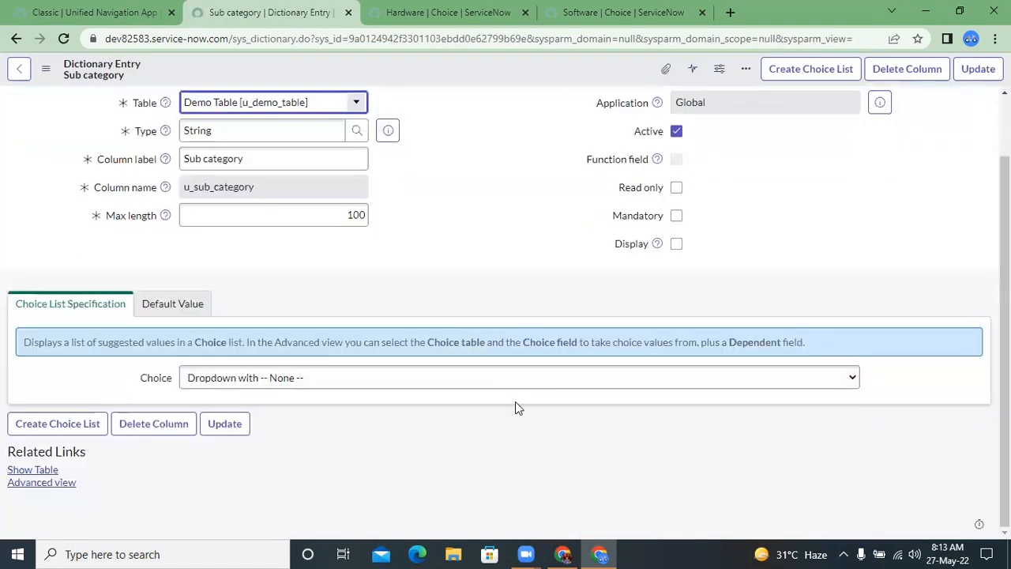
scroll(515, 408, "down", 2)
scroll(515, 401, "down", 2)
left_click(973, 316)
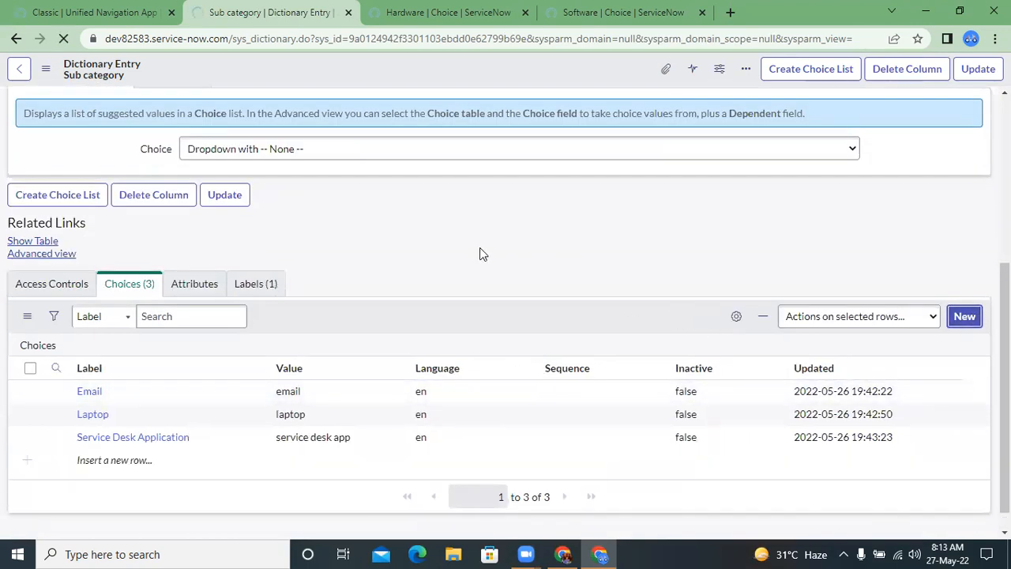
left_click(252, 197)
type("Keyboard")
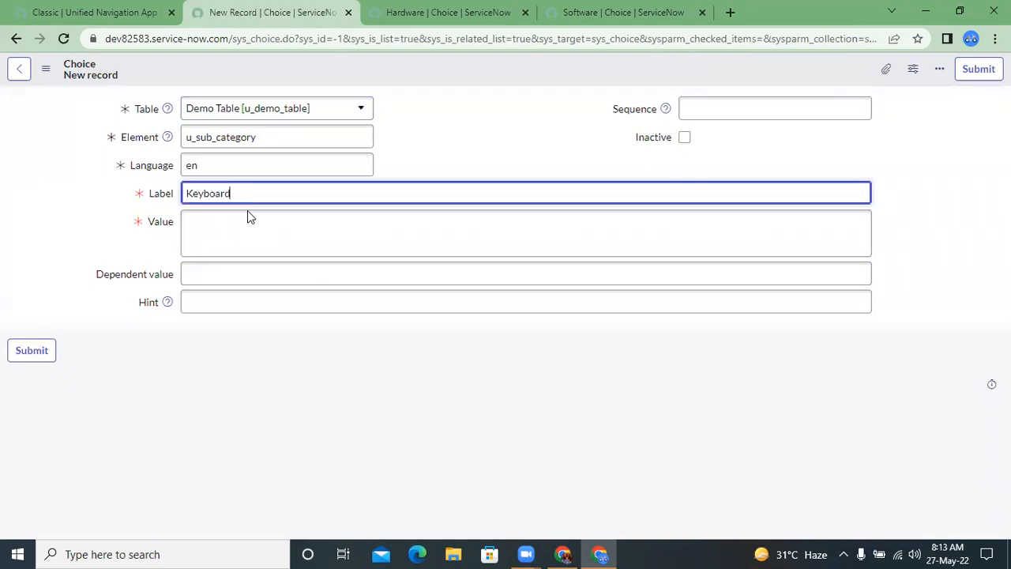
left_click(227, 244)
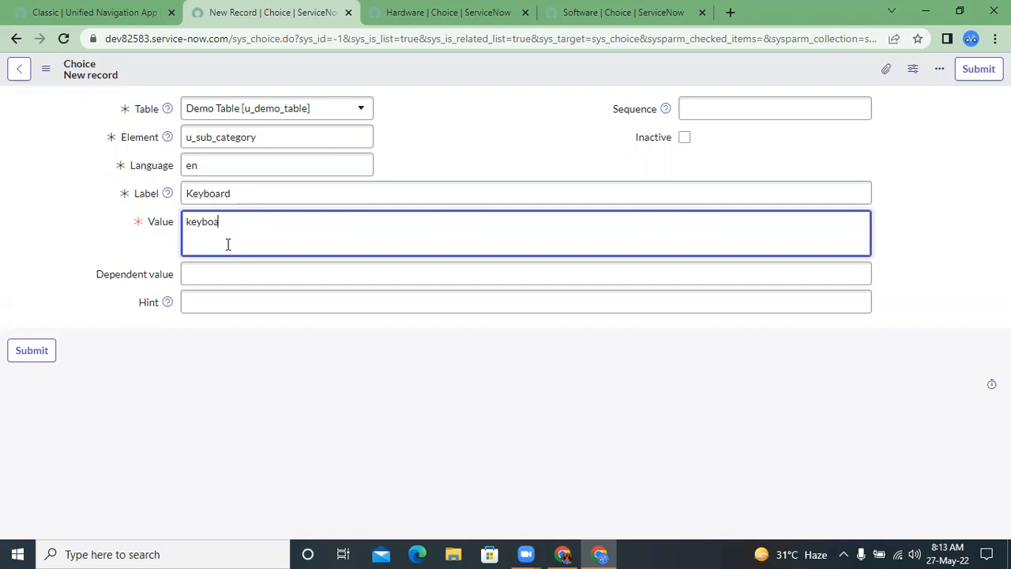
left_click(32, 357)
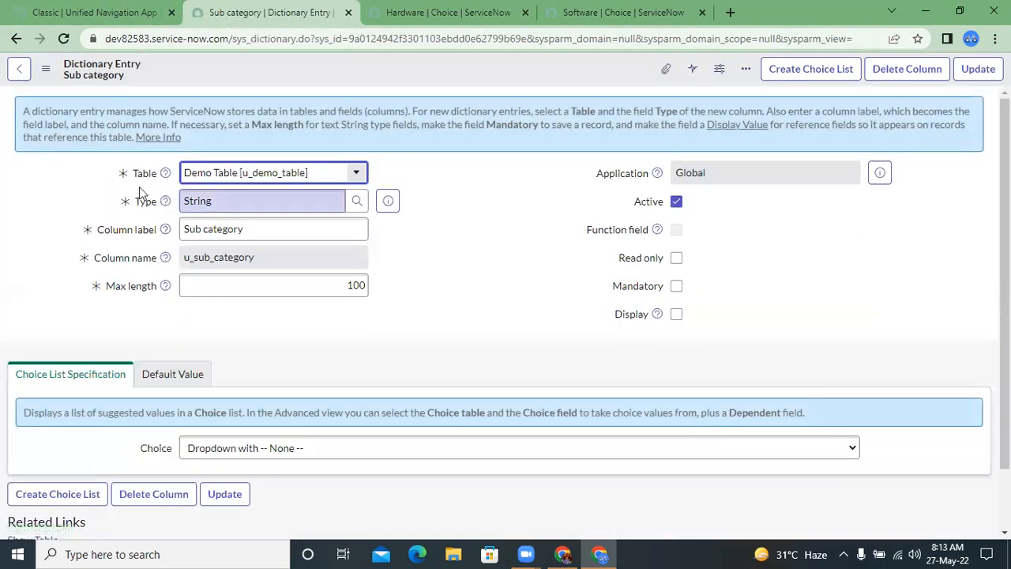
Step: Open the Demo Table's record list from the application navigator using u_demo_table.LIST
left_click(146, 8)
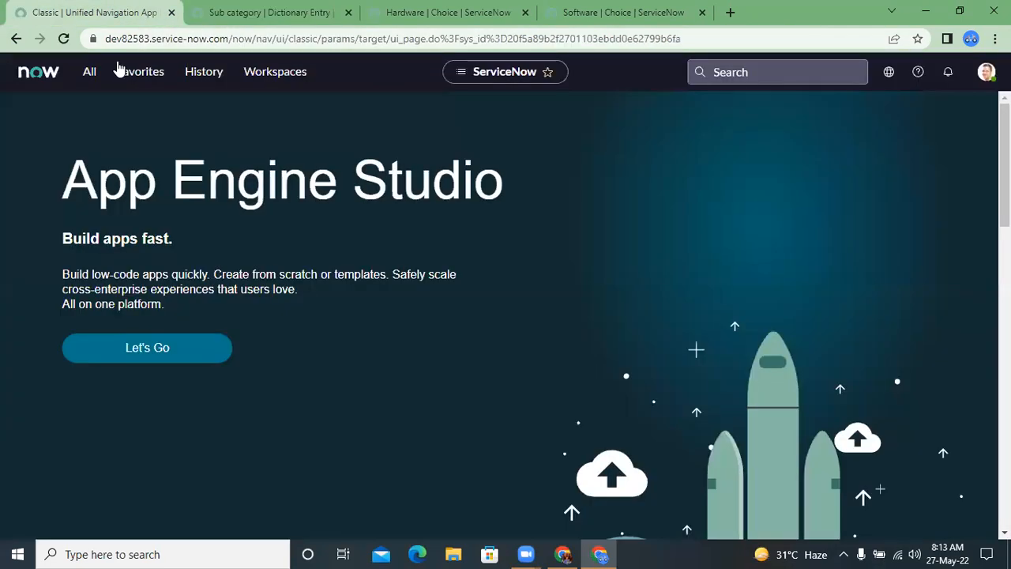
left_click(90, 72)
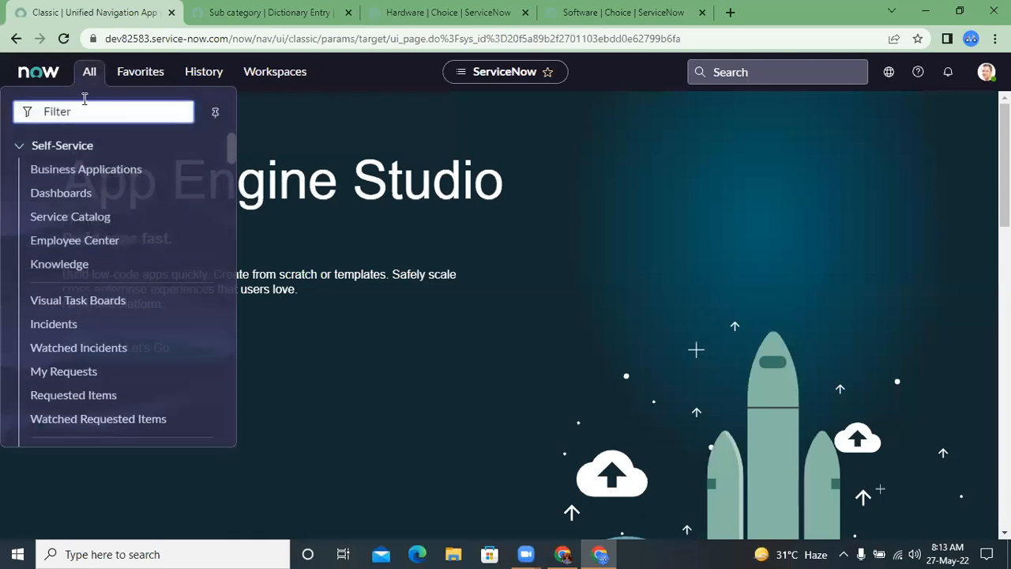
type("u")
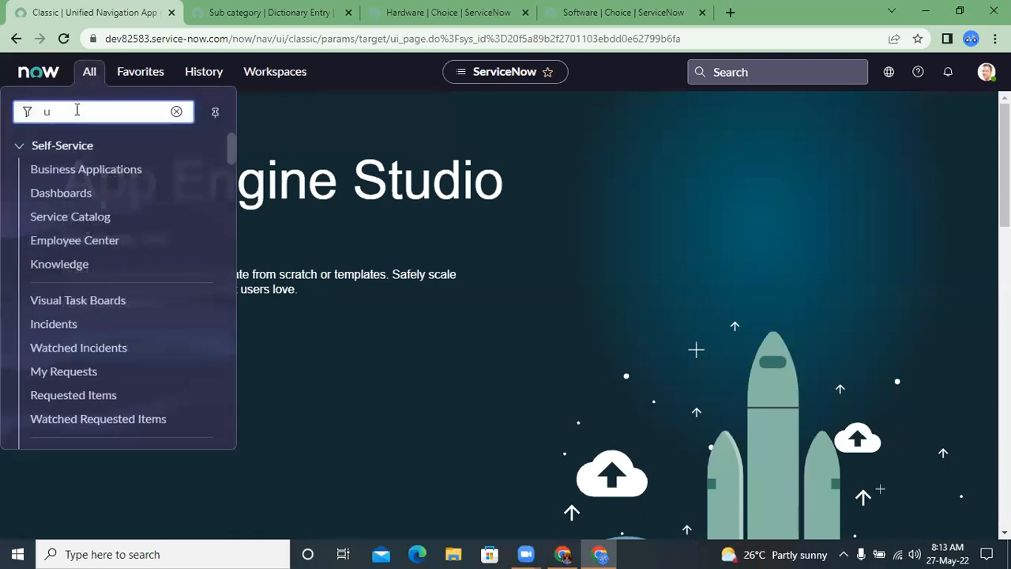
type("_demo_table.LIST")
key("Return")
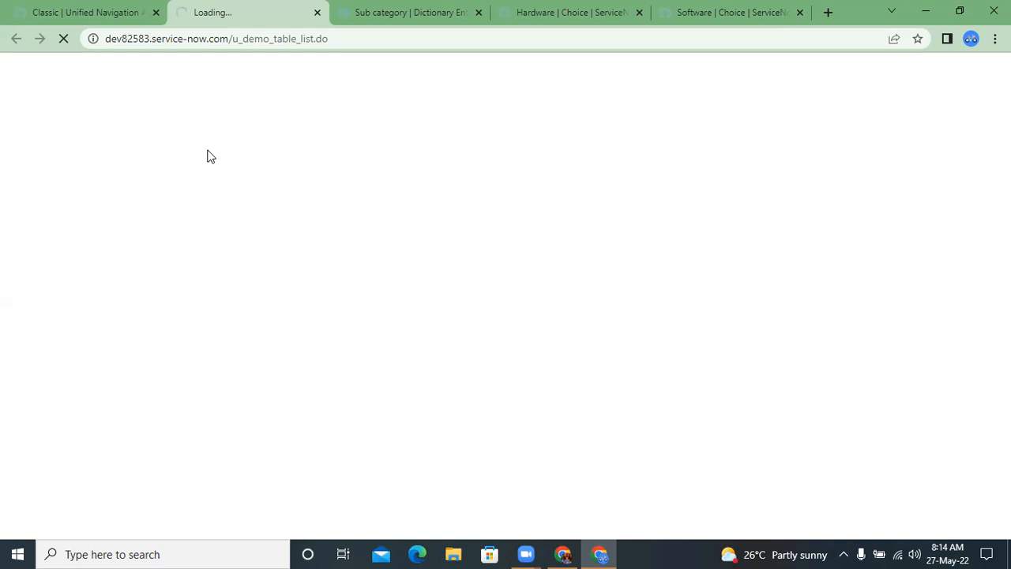
Step: Open the first Demo Table record and examine the options offered in its Category dropdown
left_click(78, 175)
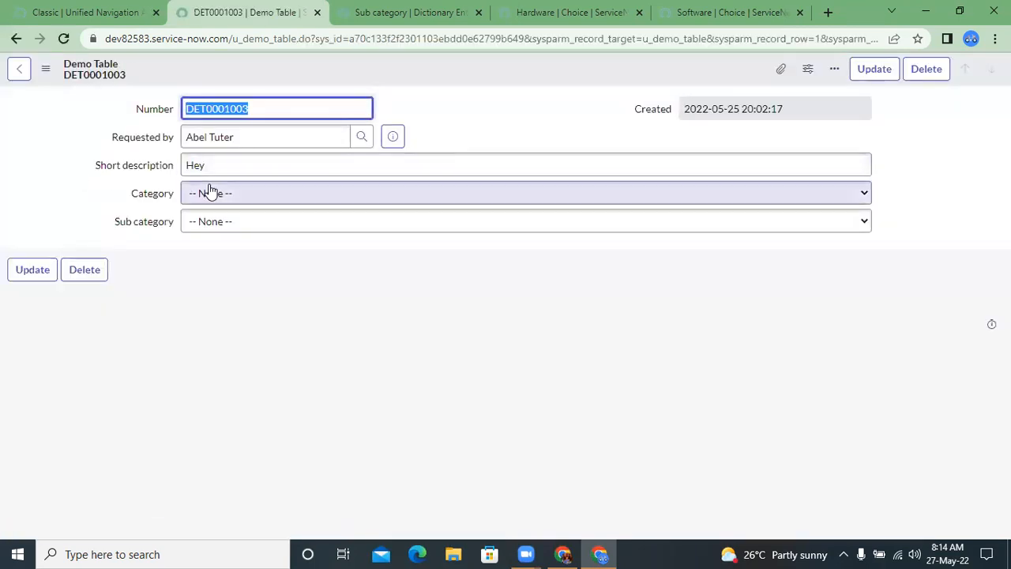
left_click(207, 195)
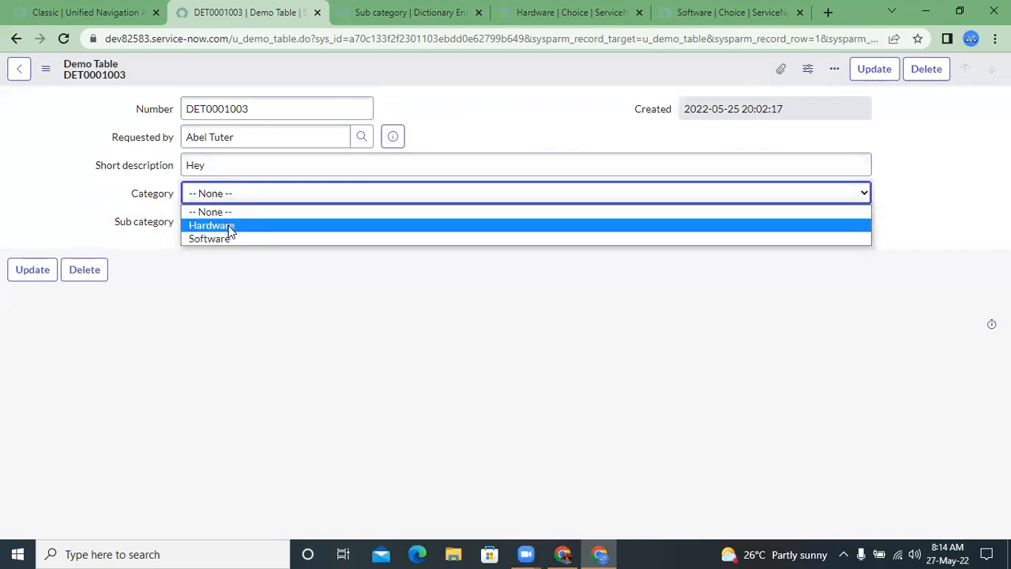
left_click(150, 230)
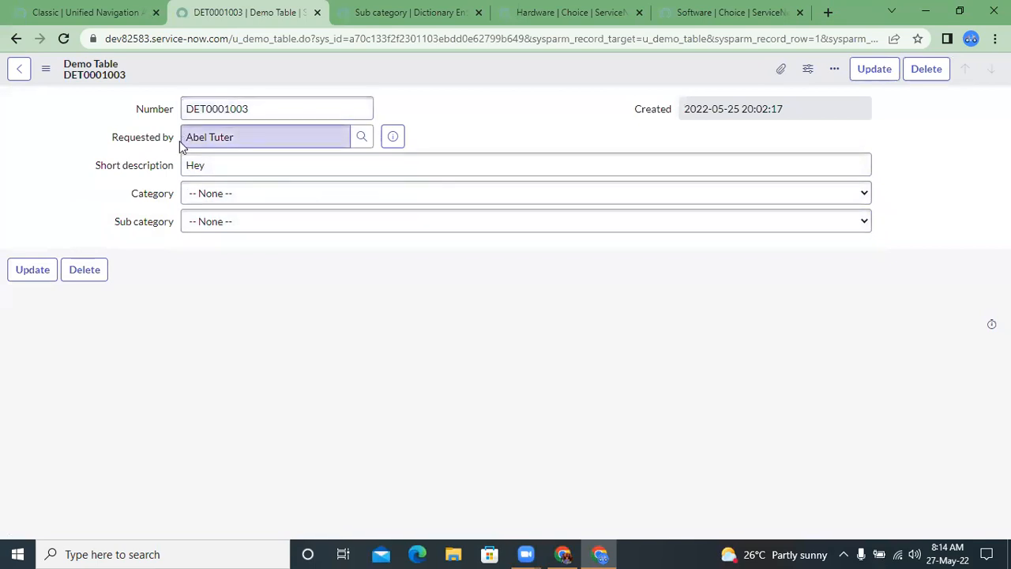
Step: Move the Category and Sub category fields beneath Created in the form design's two-column section and save the layout
left_click(46, 75)
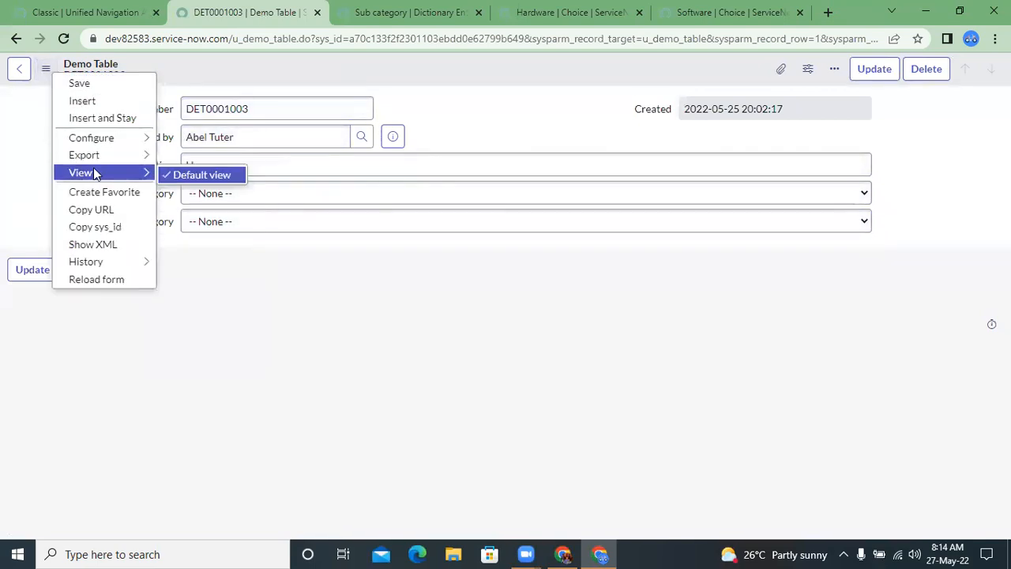
mouse_move(122, 144)
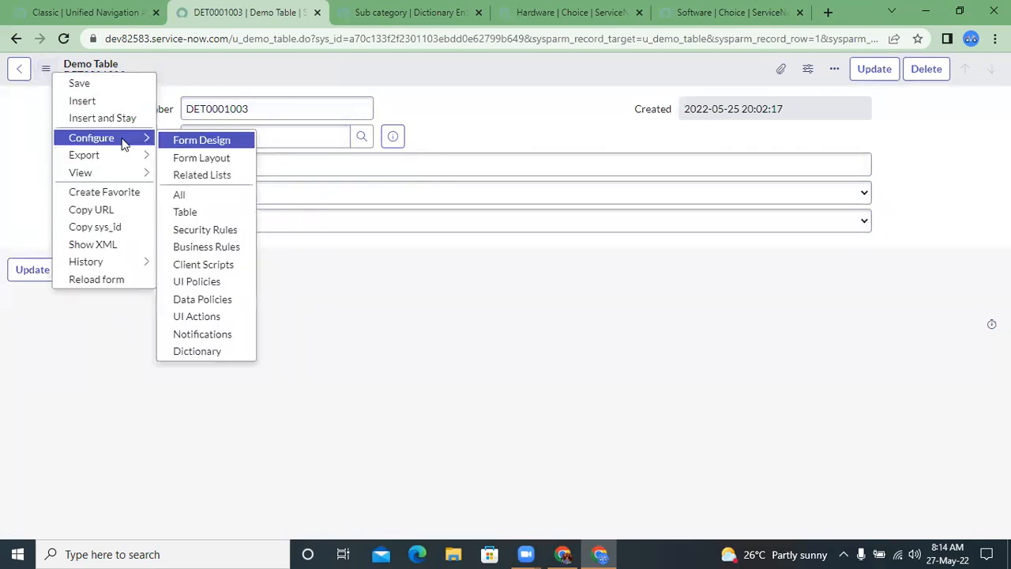
left_click(194, 147)
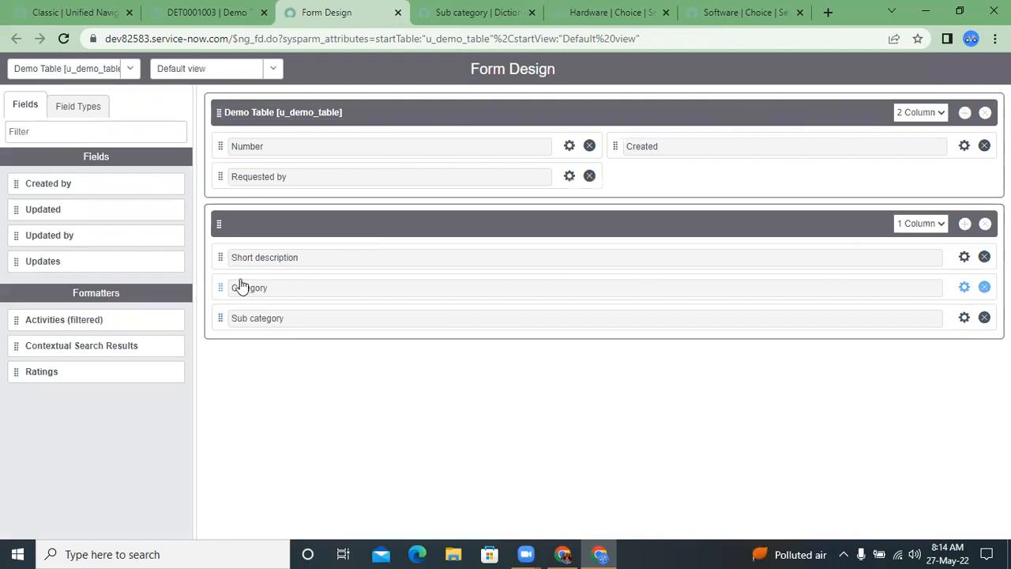
left_click_drag(218, 287, 617, 176)
left_click_drag(219, 284, 629, 194)
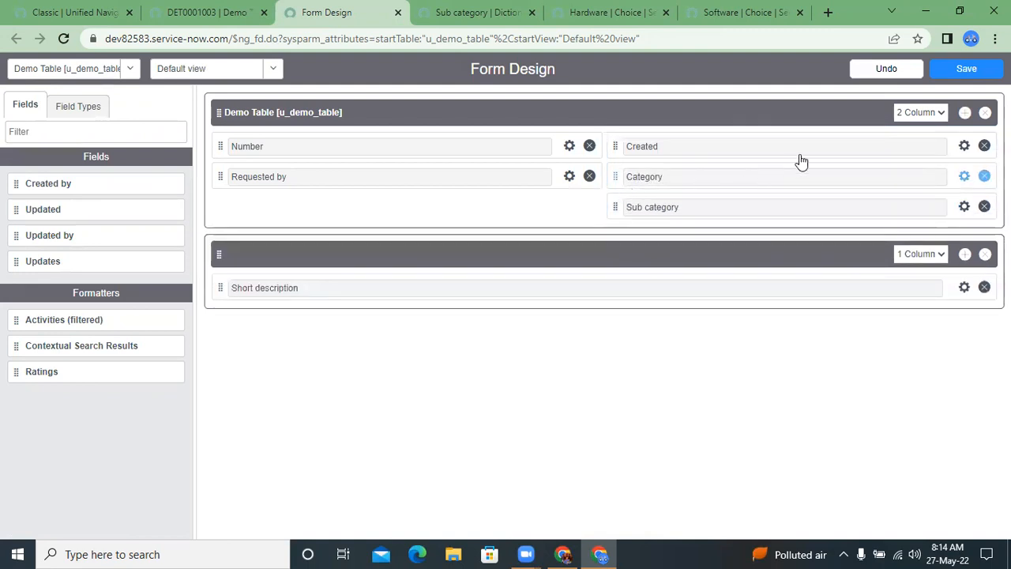
left_click(958, 74)
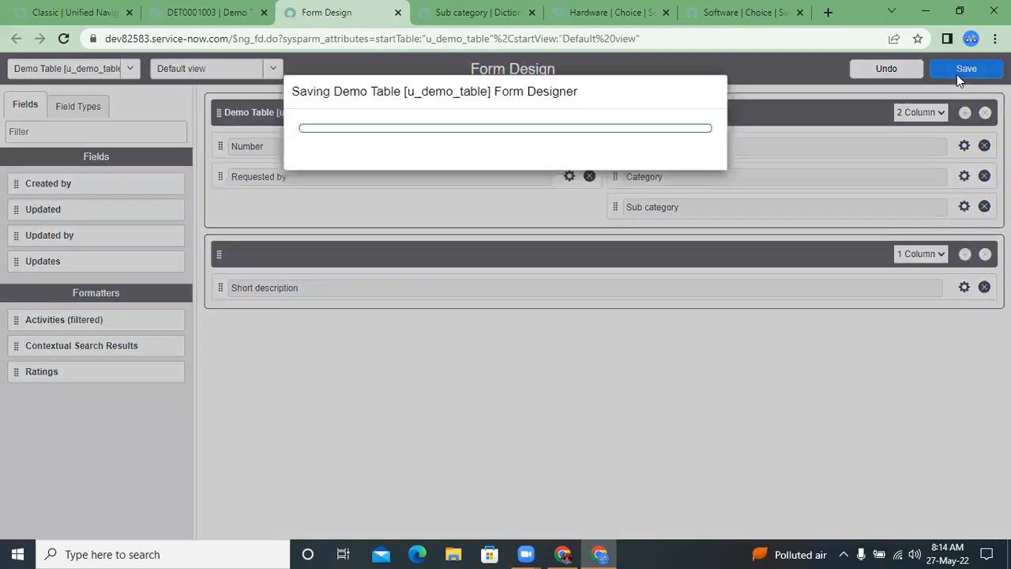
Step: Return to the Demo Table record and reload its form
left_click(188, 16)
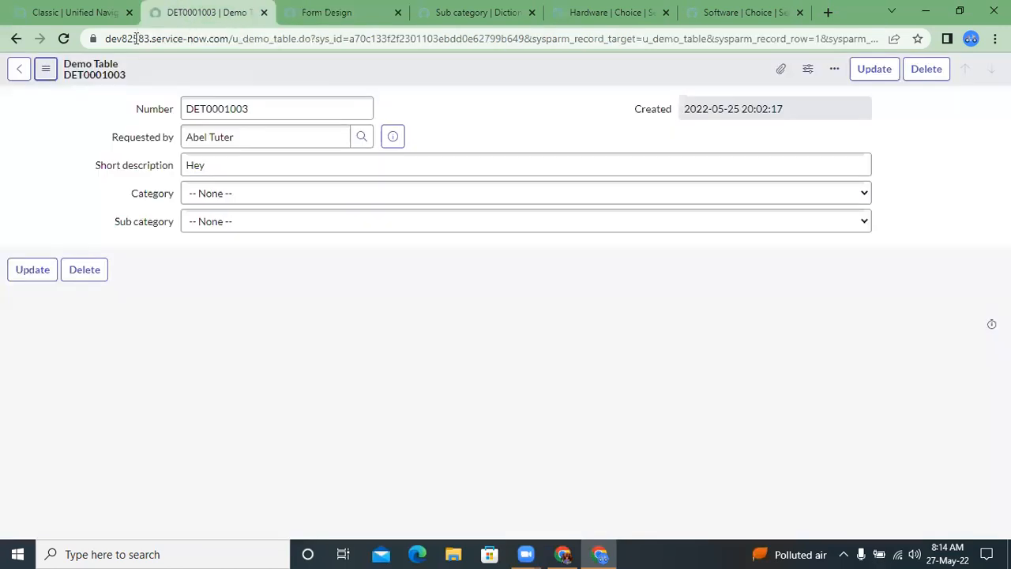
left_click(45, 68)
left_click(105, 280)
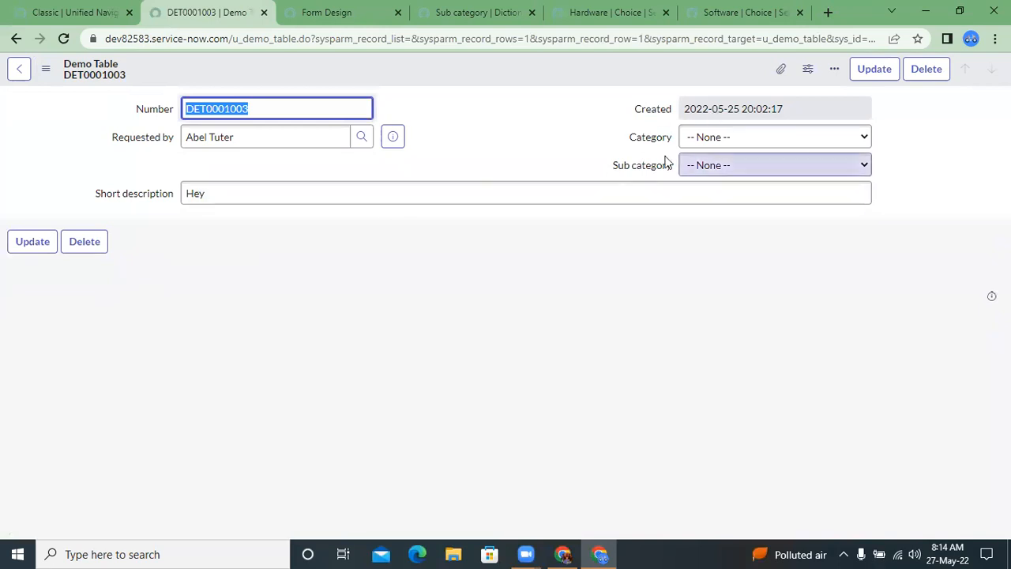
Step: Try Hardware and Software as the record's Category and examine the Sub category options offered with Software selected
left_click(688, 145)
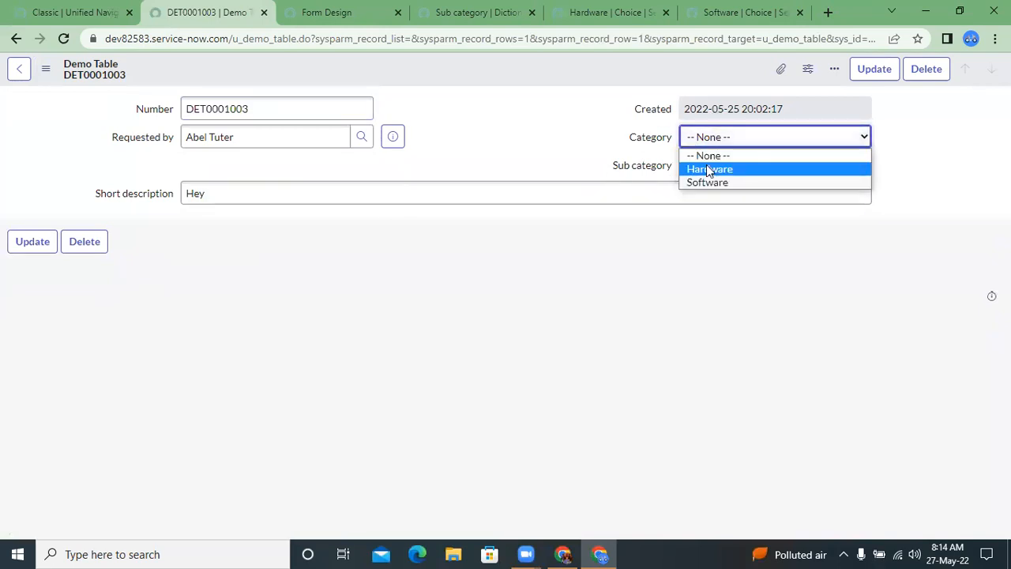
left_click(709, 171)
left_click(697, 145)
left_click(707, 181)
left_click(706, 166)
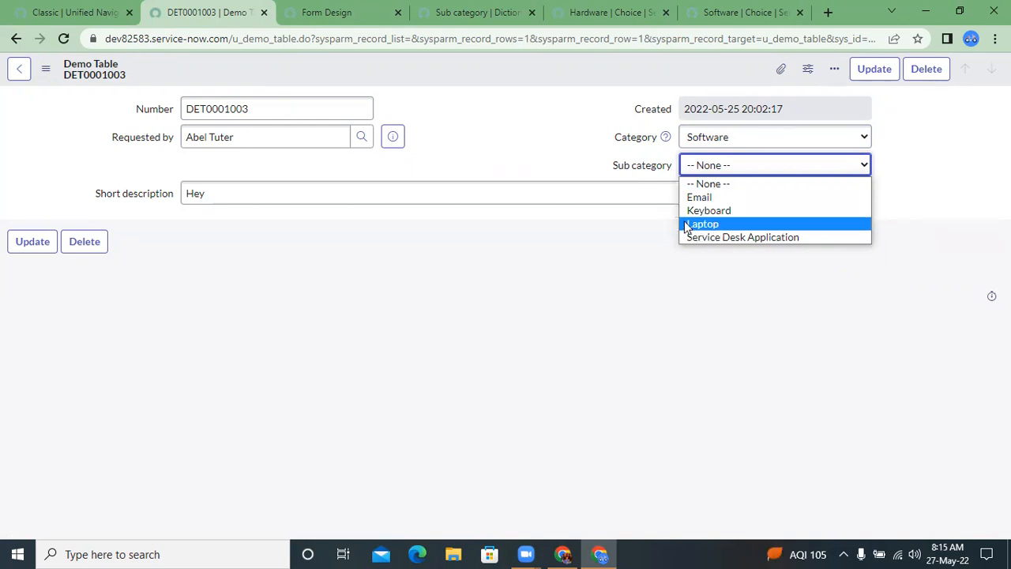
left_click(679, 255)
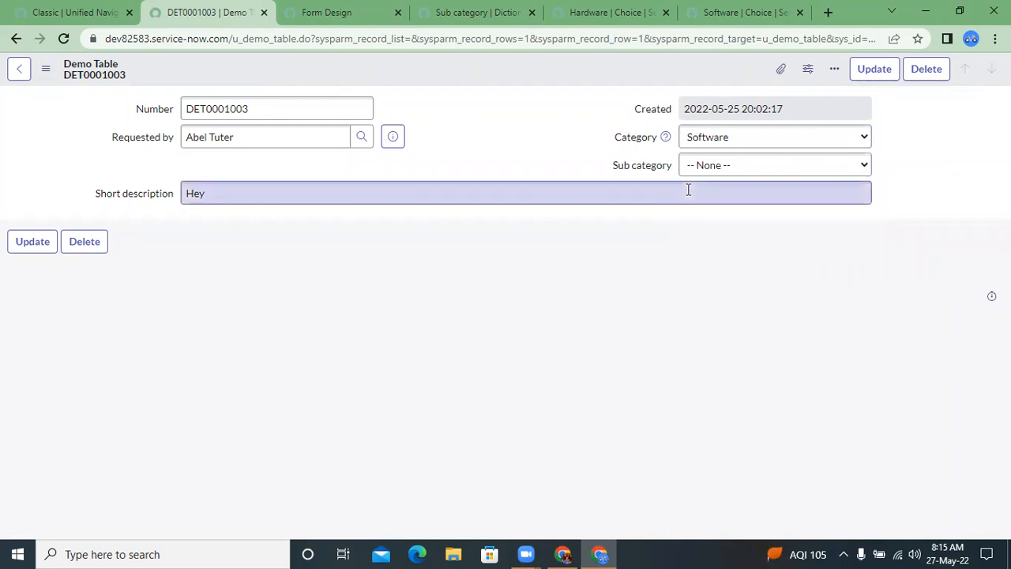
left_click(694, 140)
left_click(695, 141)
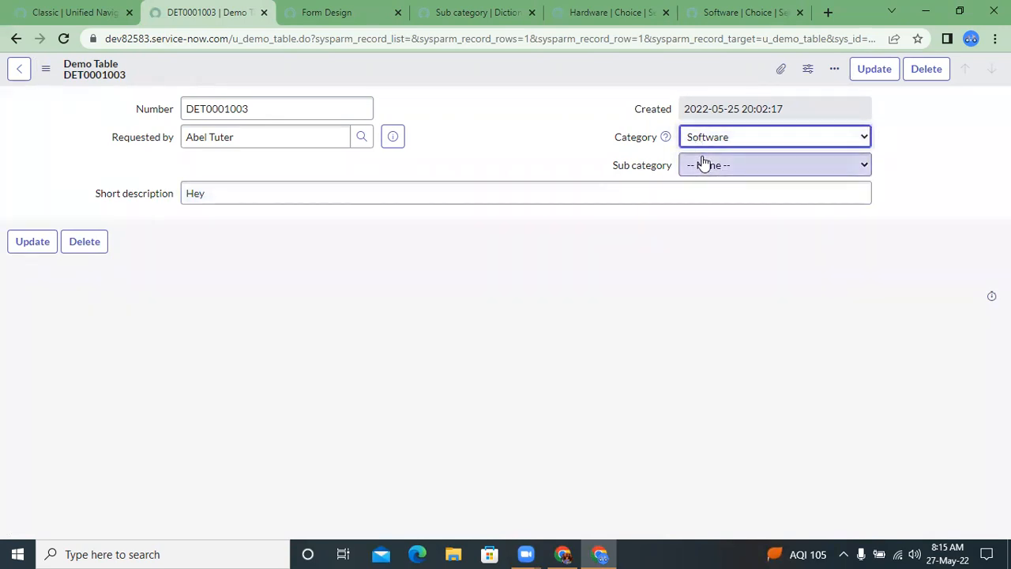
left_click(701, 163)
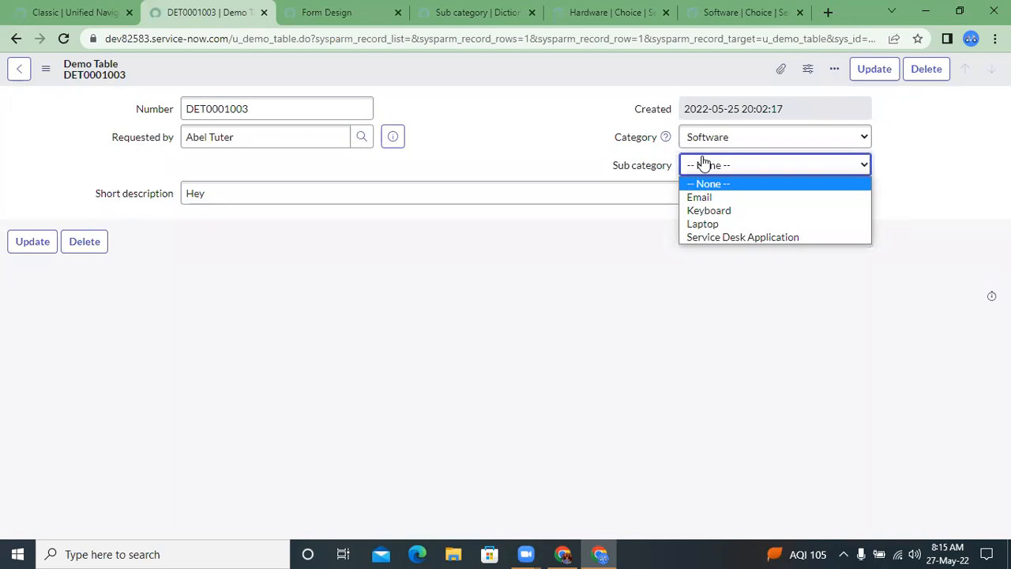
Step: Open the Email choice from the Sub category dictionary entry's choices in a separate browser tab
left_click(433, 12)
left_click(433, 13)
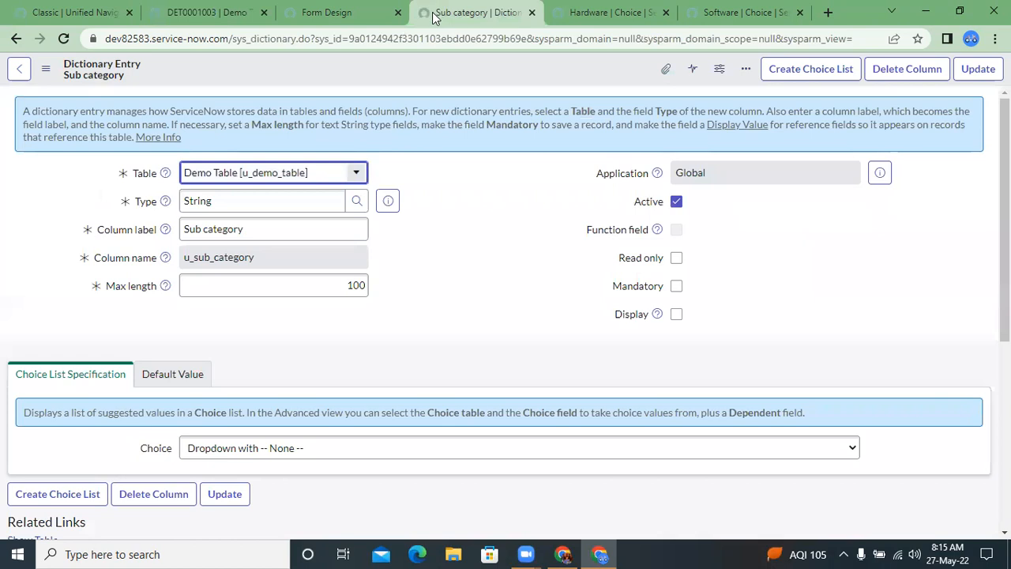
left_click(438, 154)
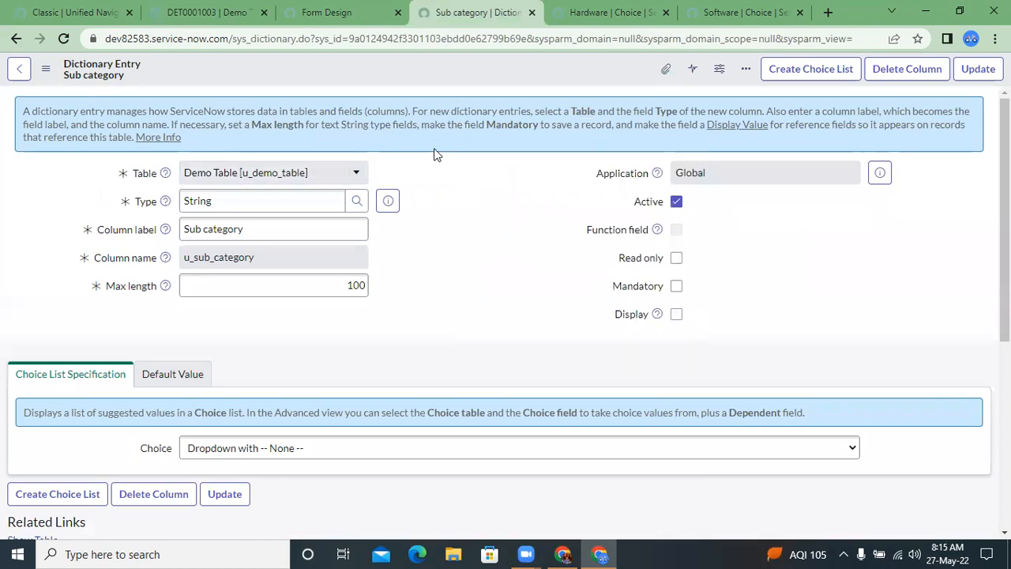
scroll(435, 155, "down", 5)
scroll(435, 154, "up", 3)
scroll(435, 154, "down", 2)
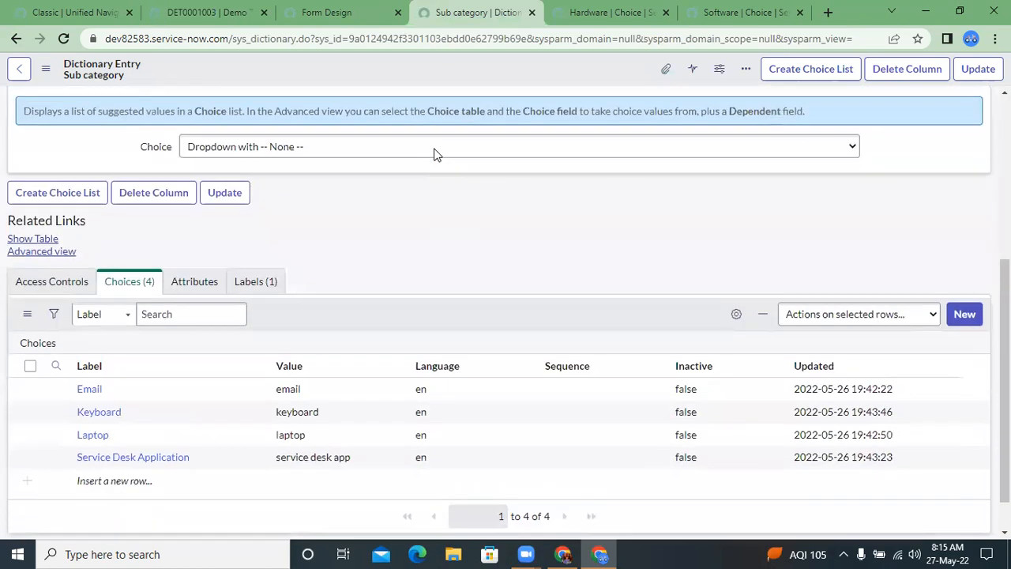
scroll(425, 215, "down", 1)
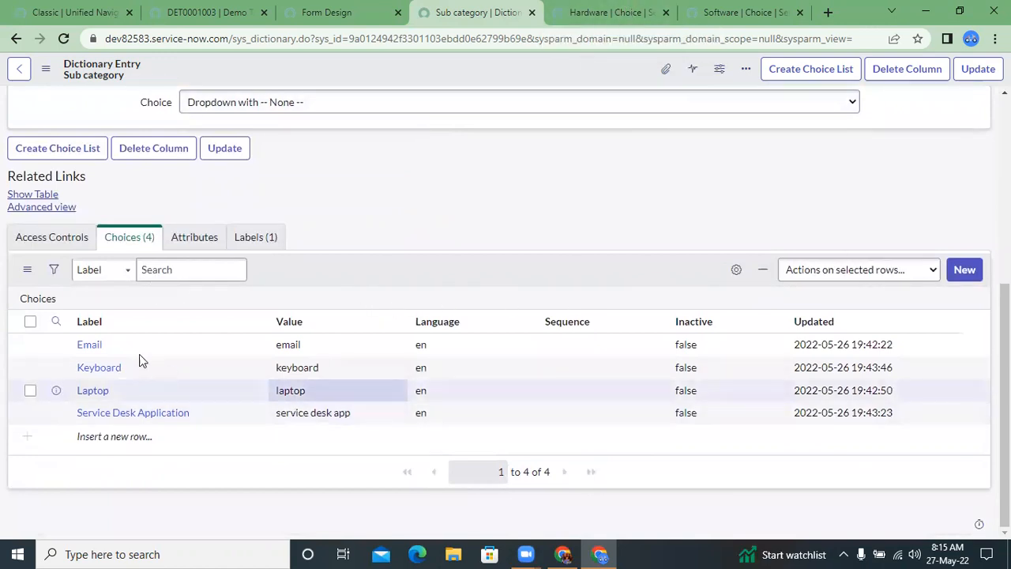
middle_click(92, 352)
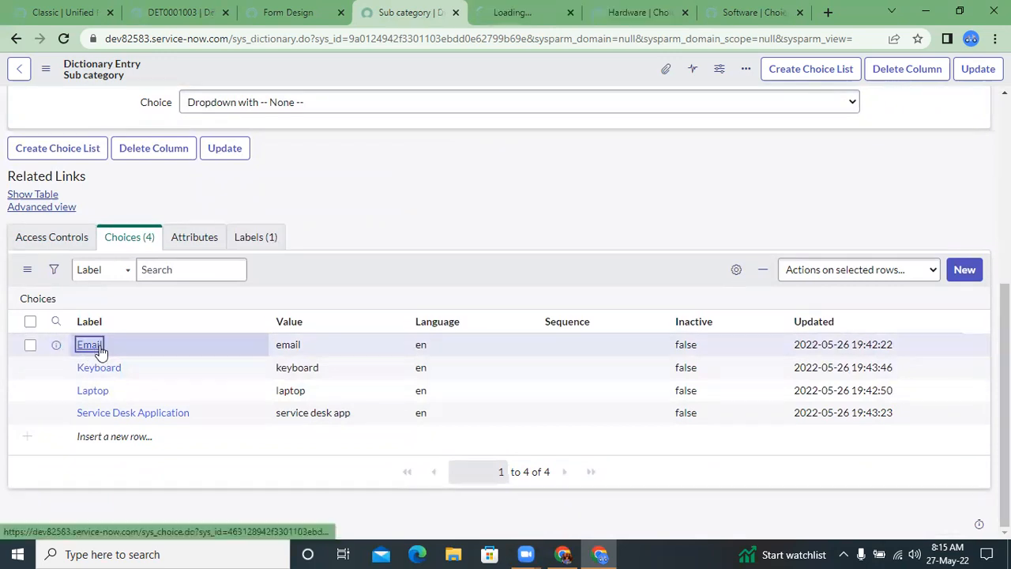
left_click(525, 11)
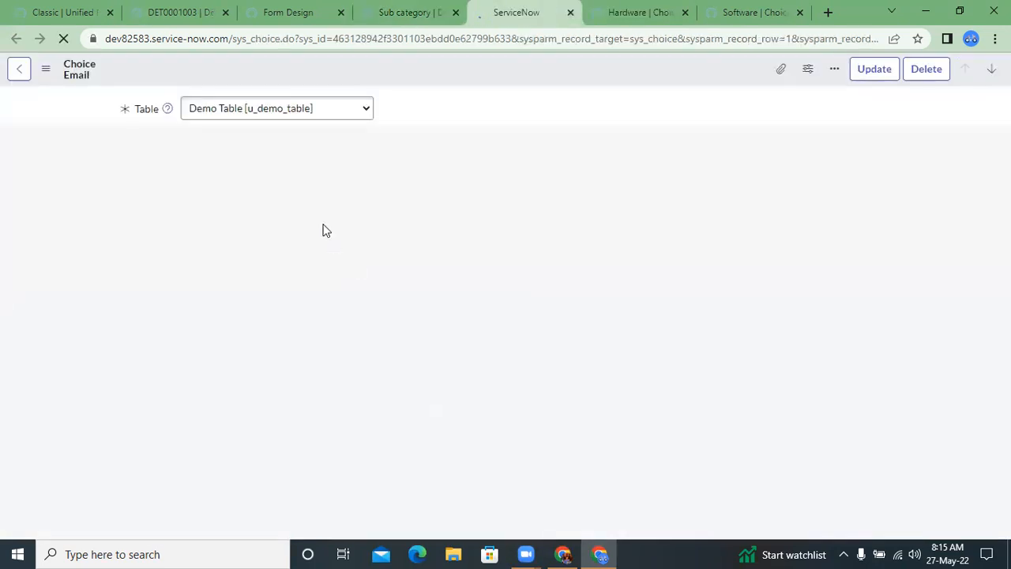
Step: Inspect the Email choice's Hint and Dependent value fields, ending with the cursor in Dependent value
left_click(300, 270)
left_click(284, 299)
left_click(275, 271)
right_click(274, 316)
left_click(265, 298)
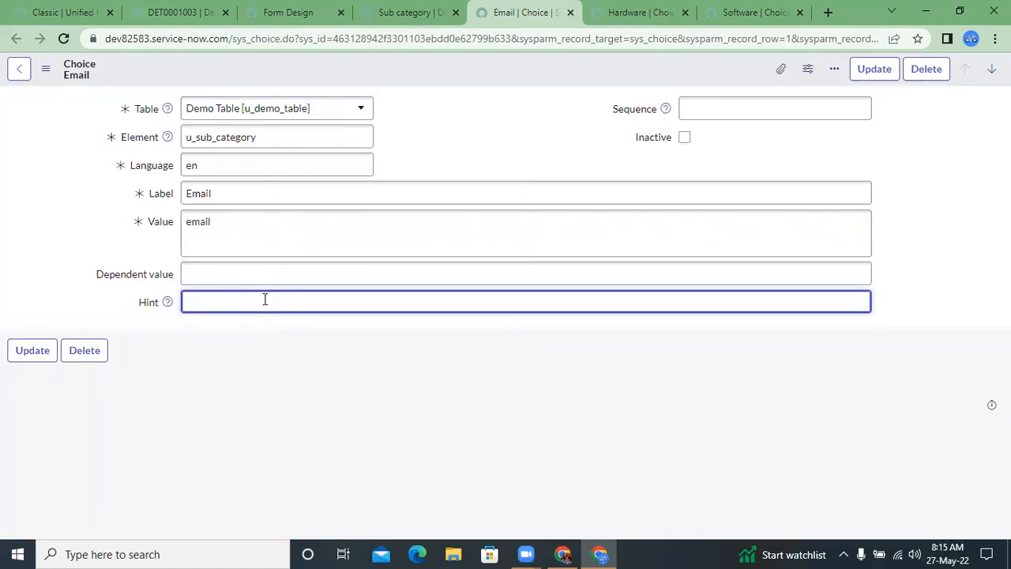
left_click(232, 289)
left_click(232, 281)
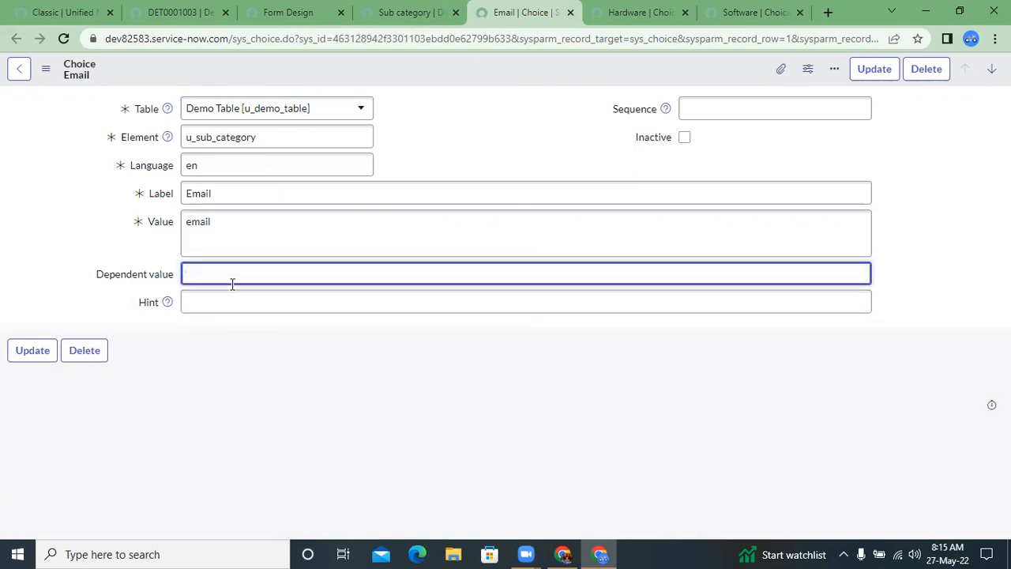
Step: Compare the Demo Table record's Sub category options with Category set to Software and to Hardware
left_click(154, 9)
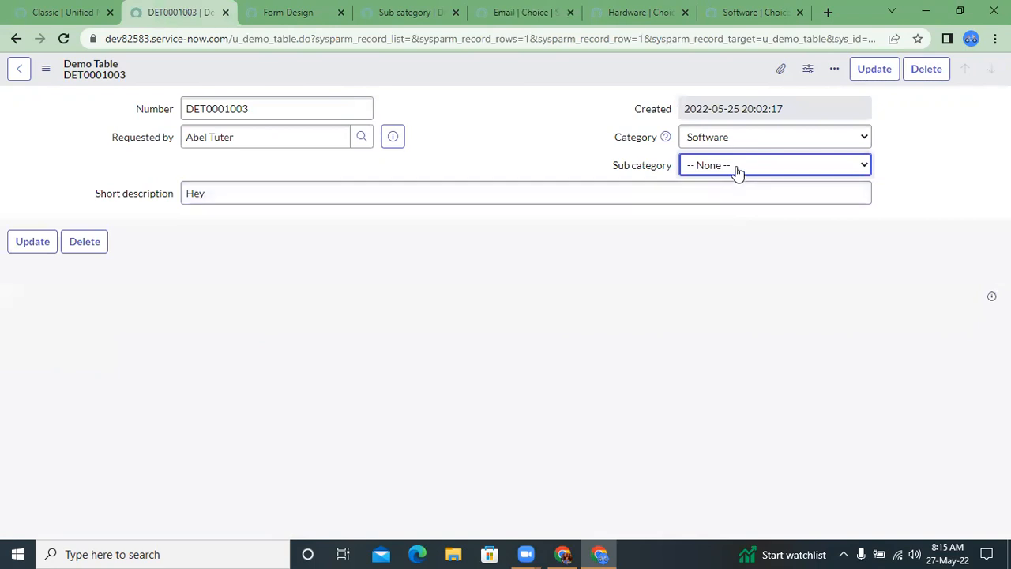
left_click(695, 137)
left_click(695, 136)
left_click(693, 160)
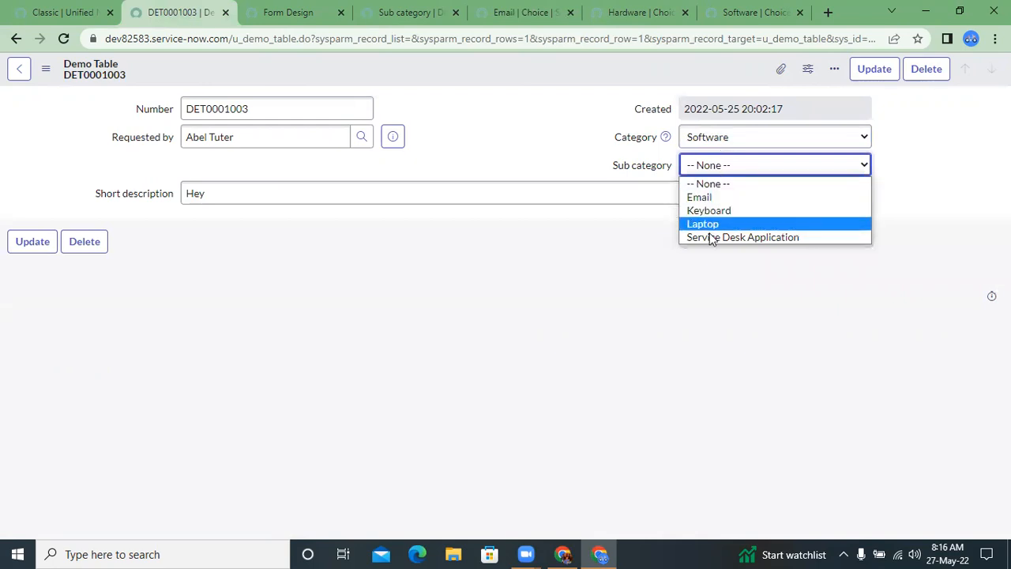
left_click(721, 144)
left_click(709, 168)
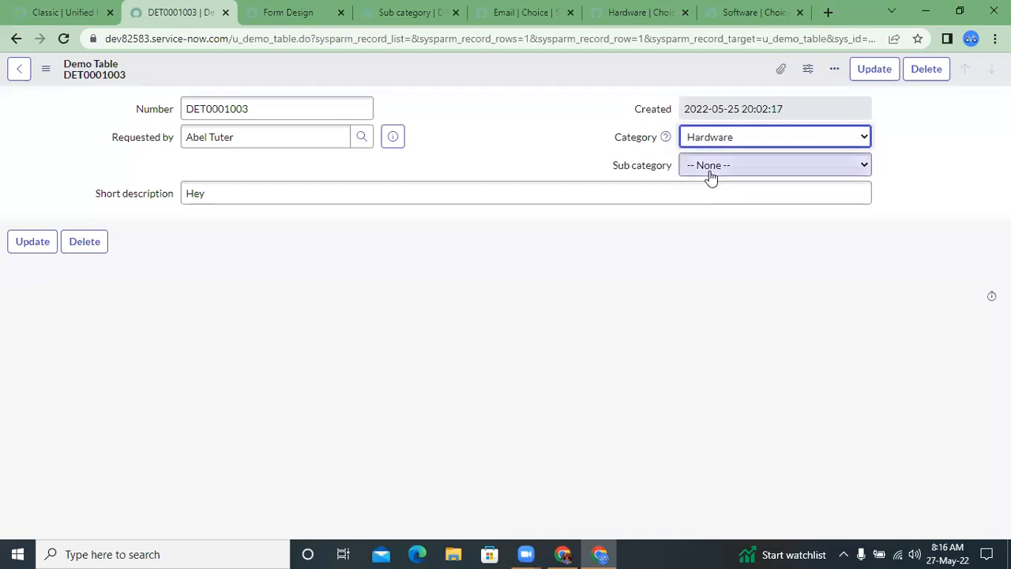
left_click(711, 166)
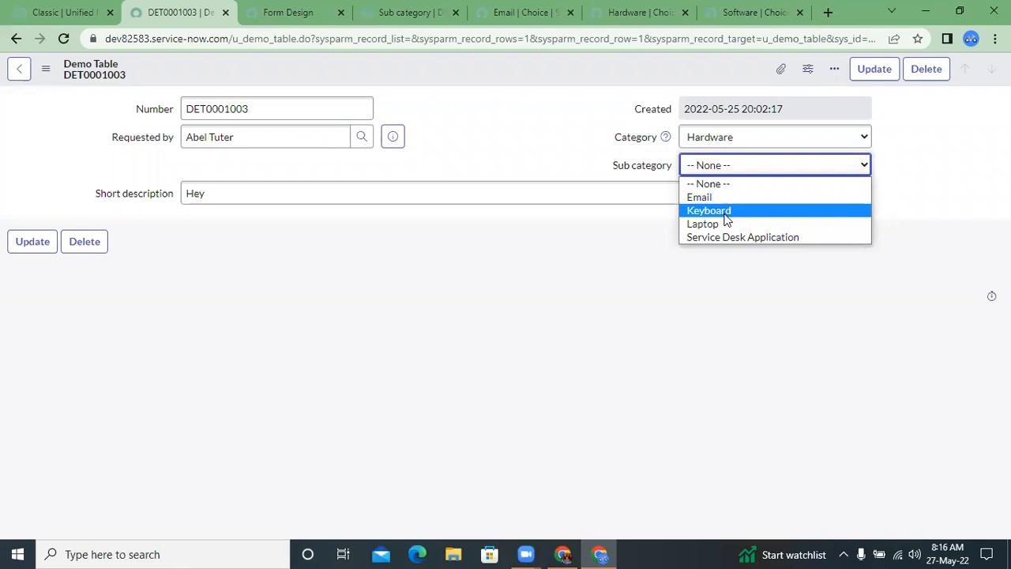
left_click(381, 261)
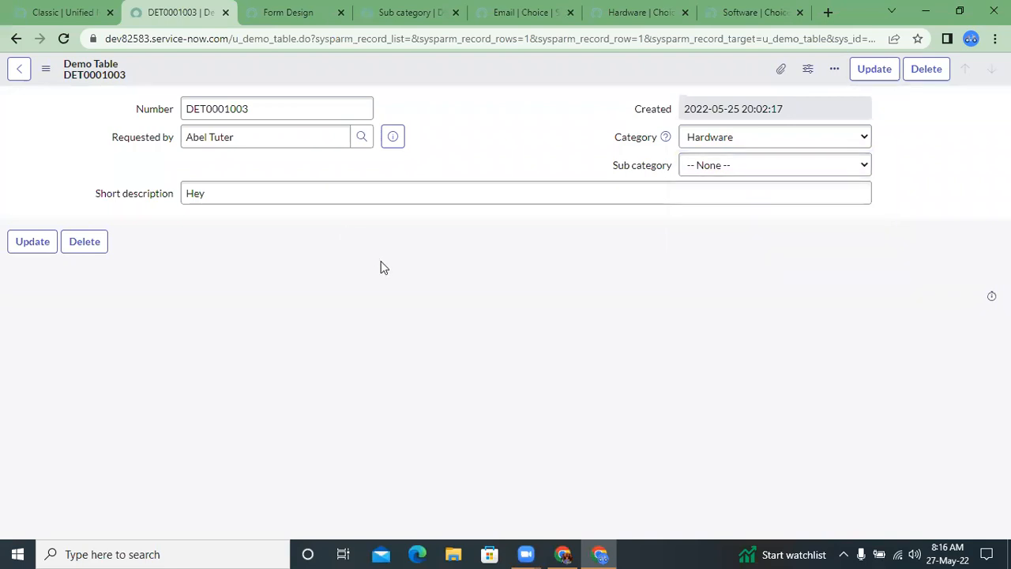
Step: Review the Hardware and Software choice records of the Category field alongside the Email choice
left_click(497, 13)
left_click(655, 10)
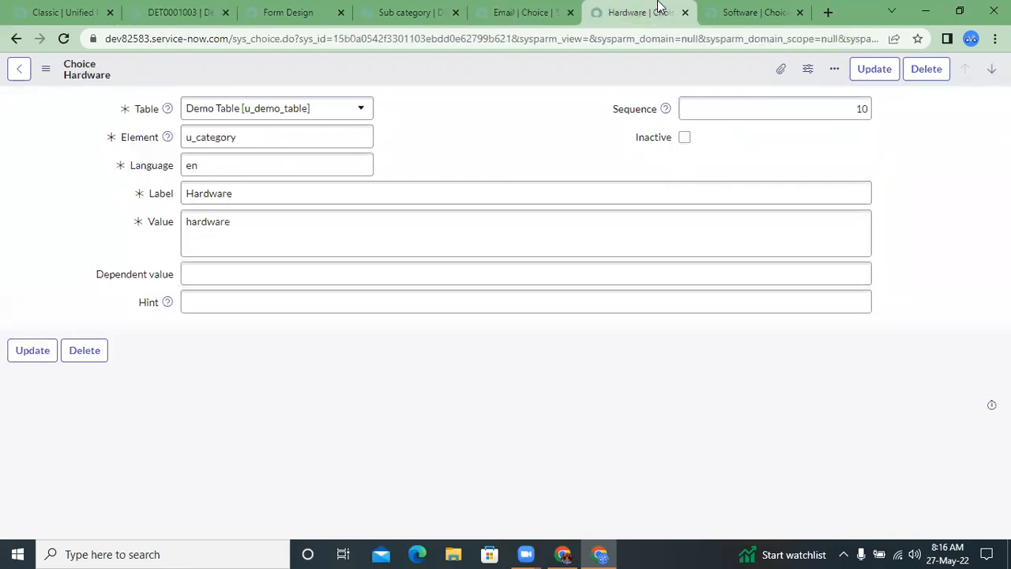
left_click(731, 6)
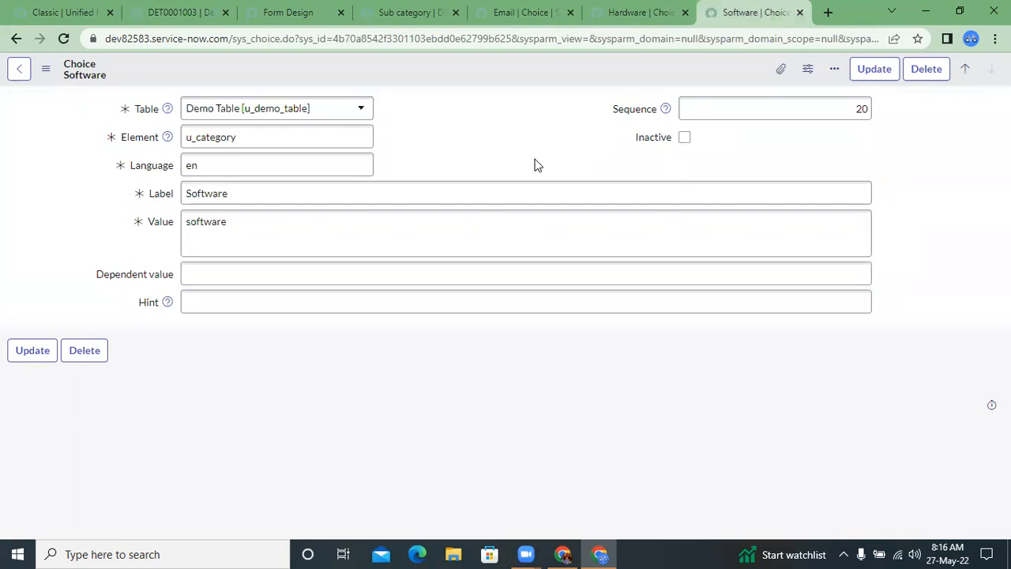
left_click(631, 6)
left_click(541, 11)
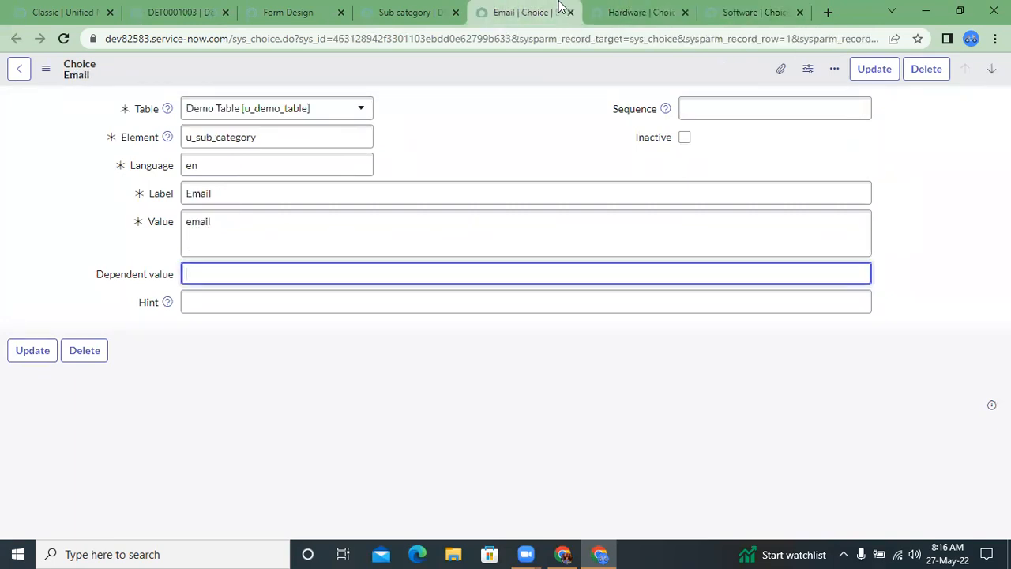
Step: Close the Email and Hardware choice tabs and select the value text in the Software choice record
left_click(570, 12)
left_click(571, 13)
left_click(443, 12)
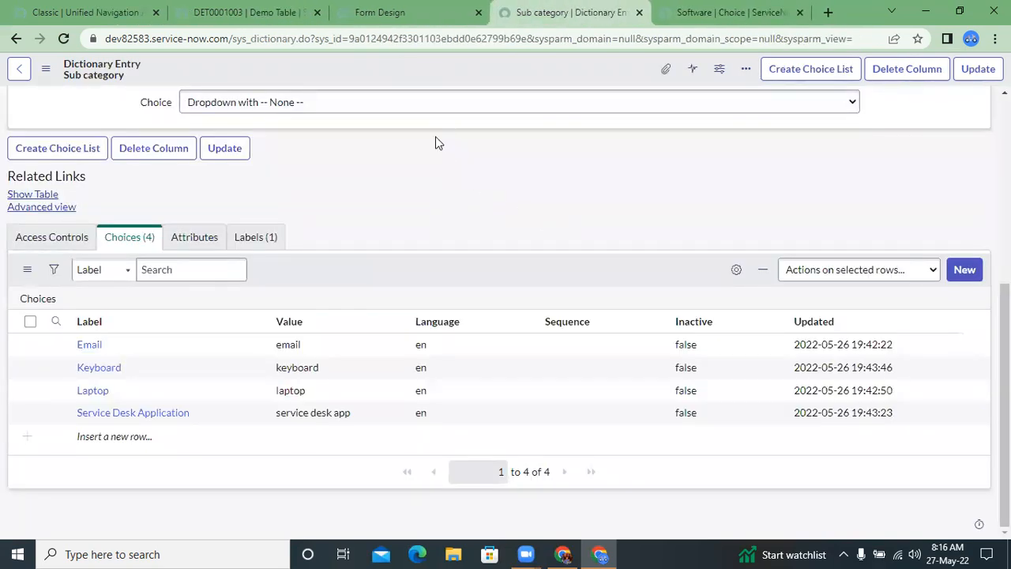
scroll(435, 136, "up", 1)
scroll(437, 140, "down", 1)
key("ctrl+Tab")
double_click(299, 230)
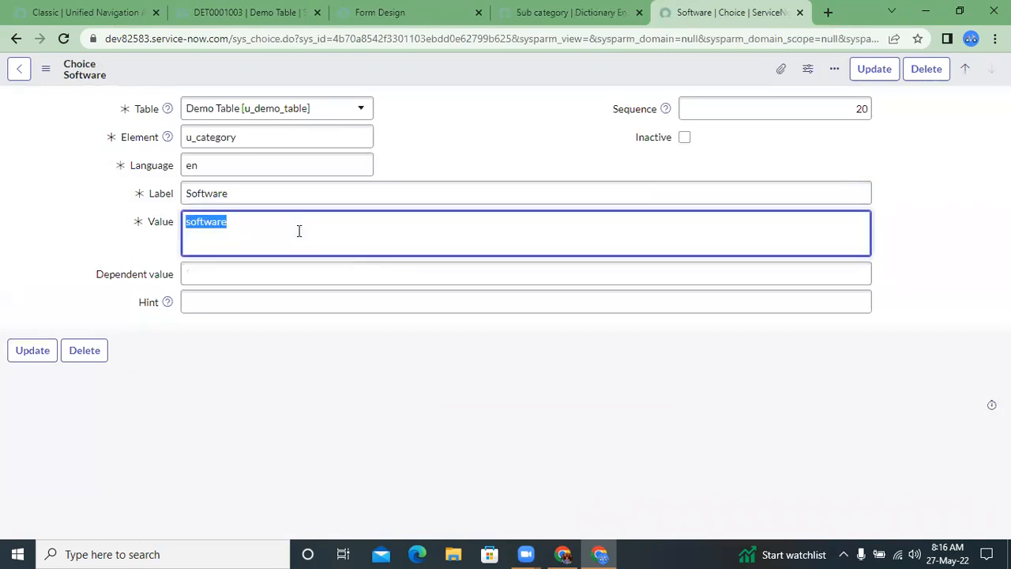
Step: Add the Dependent value column to the Sub category dictionary entry's Choices list, placing it directly after Language
left_click(604, 9)
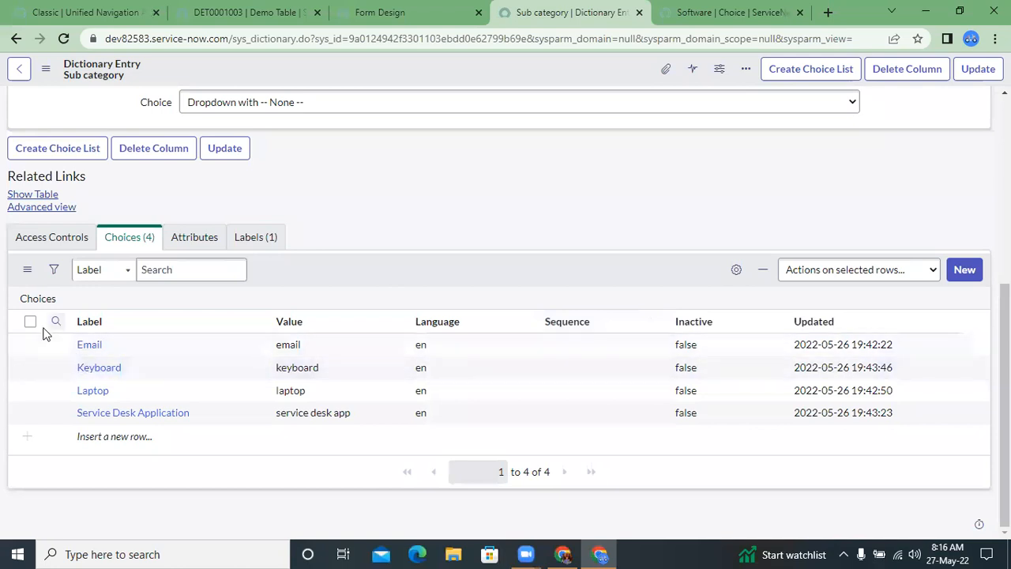
left_click(736, 269)
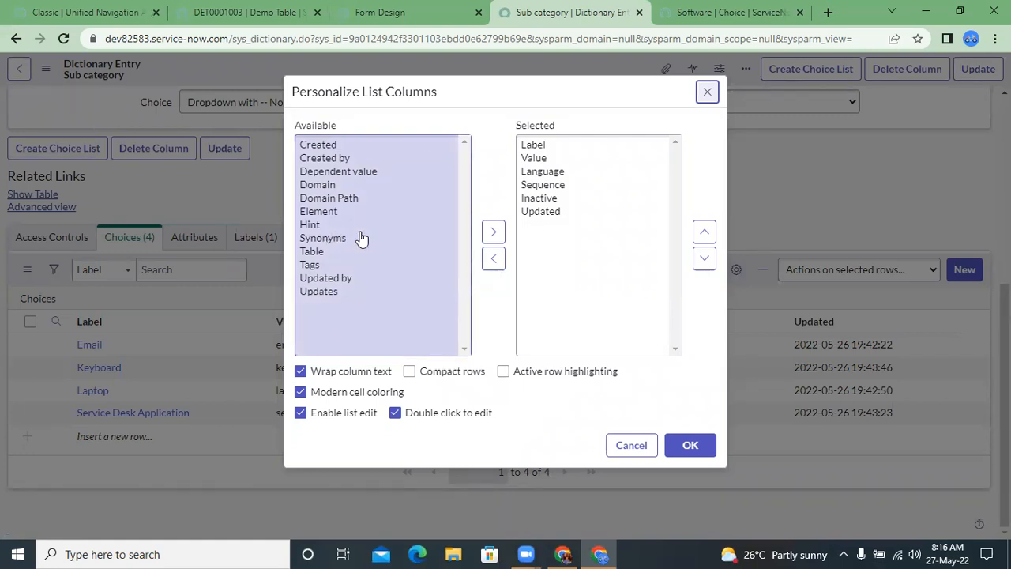
left_click(360, 237)
left_click(338, 161)
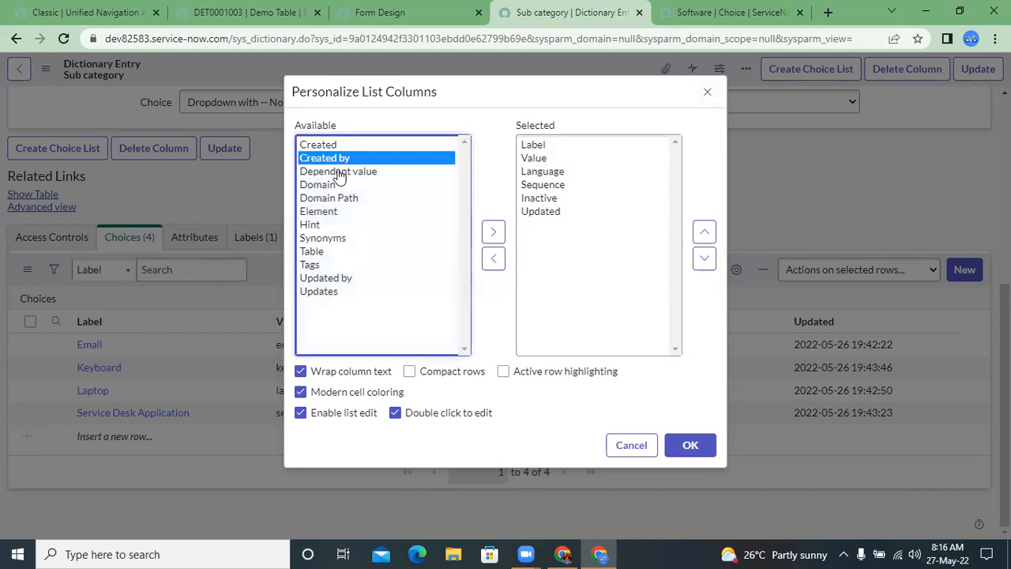
double_click(338, 172)
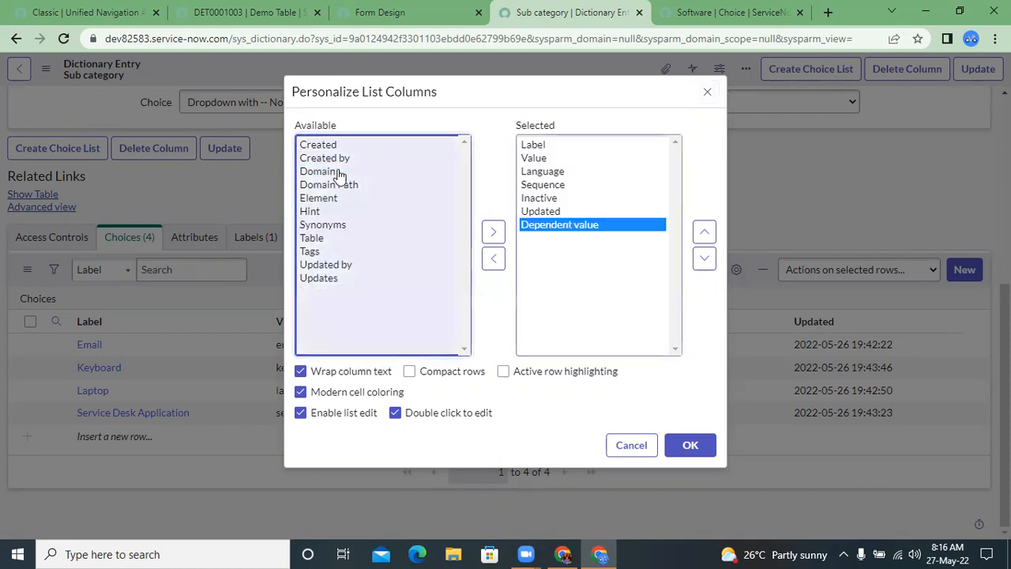
left_click(705, 231)
left_click(704, 231)
left_click(704, 231)
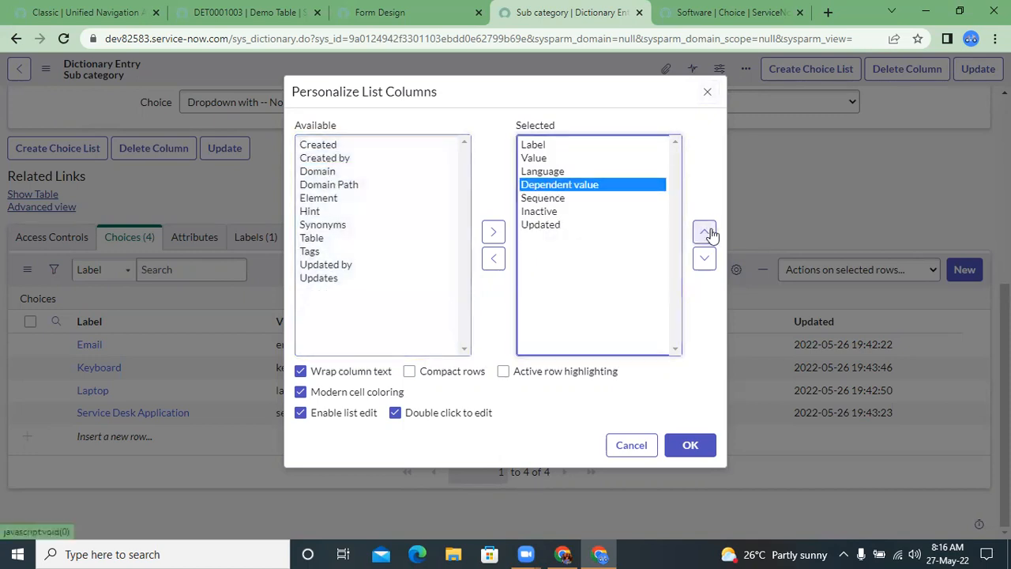
left_click(695, 445)
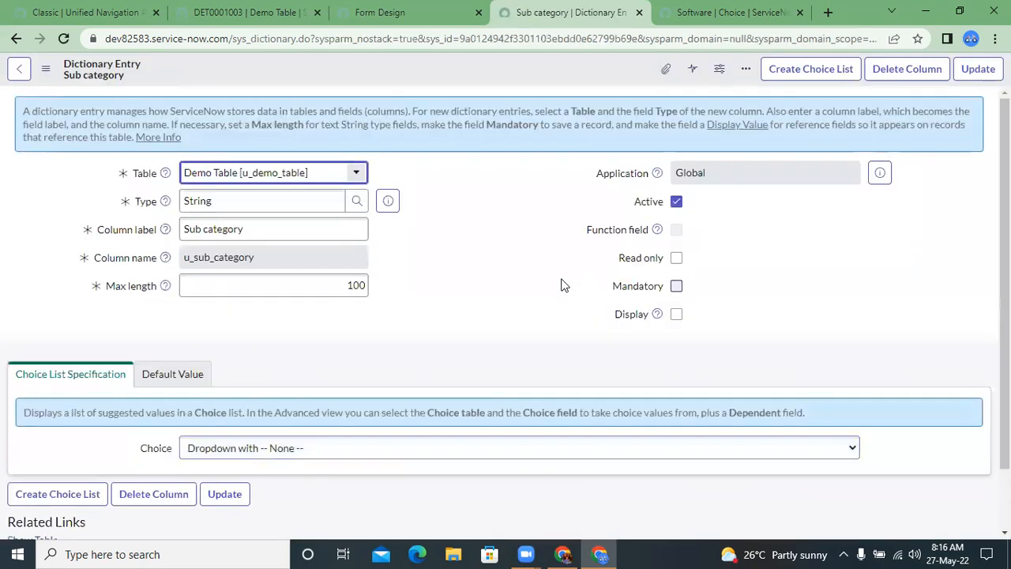
Step: Set the Dependent value to software for the Email and Service Desk Application choices
scroll(564, 285, "down", 3)
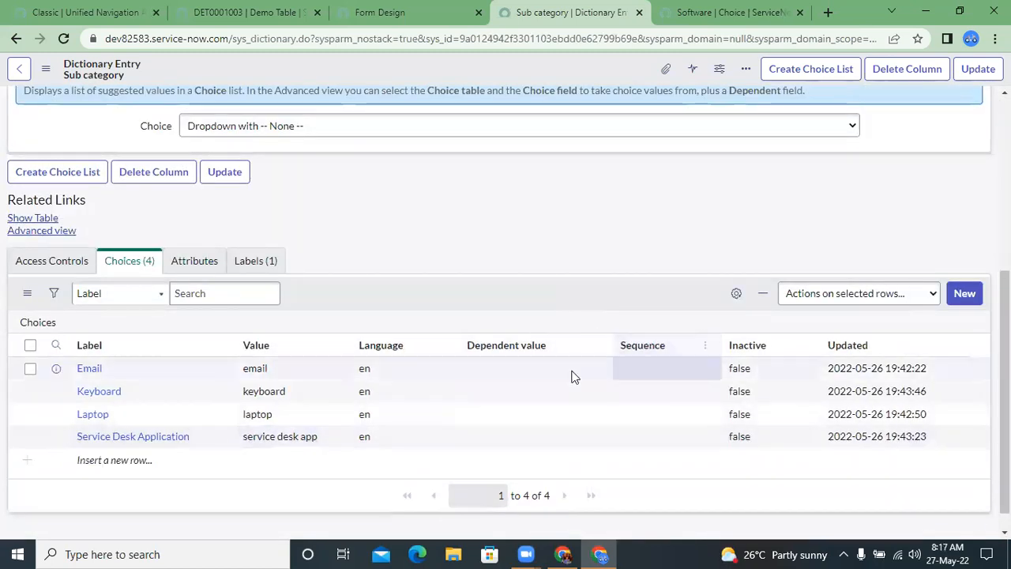
left_click(529, 370)
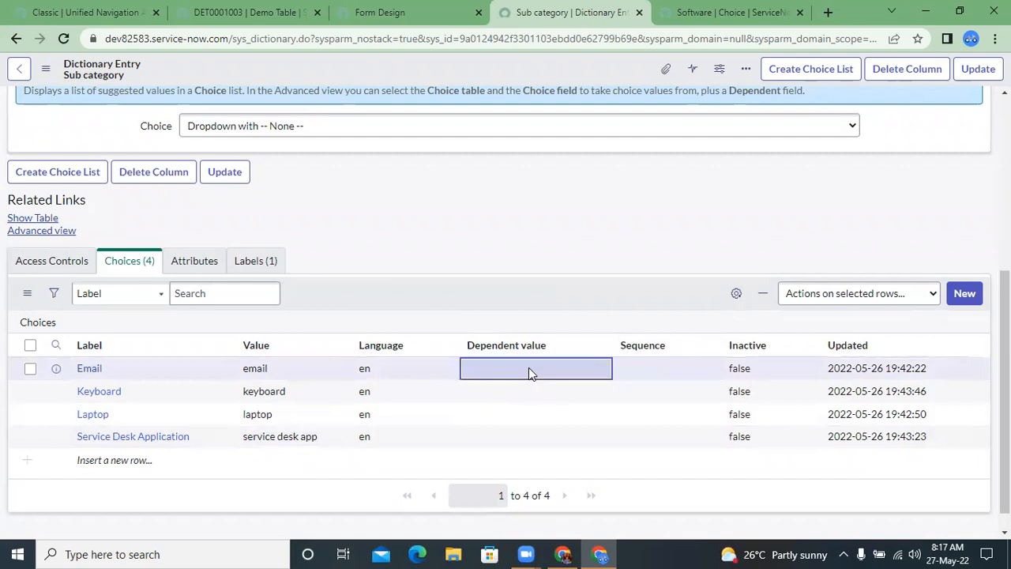
double_click(529, 367)
type("software")
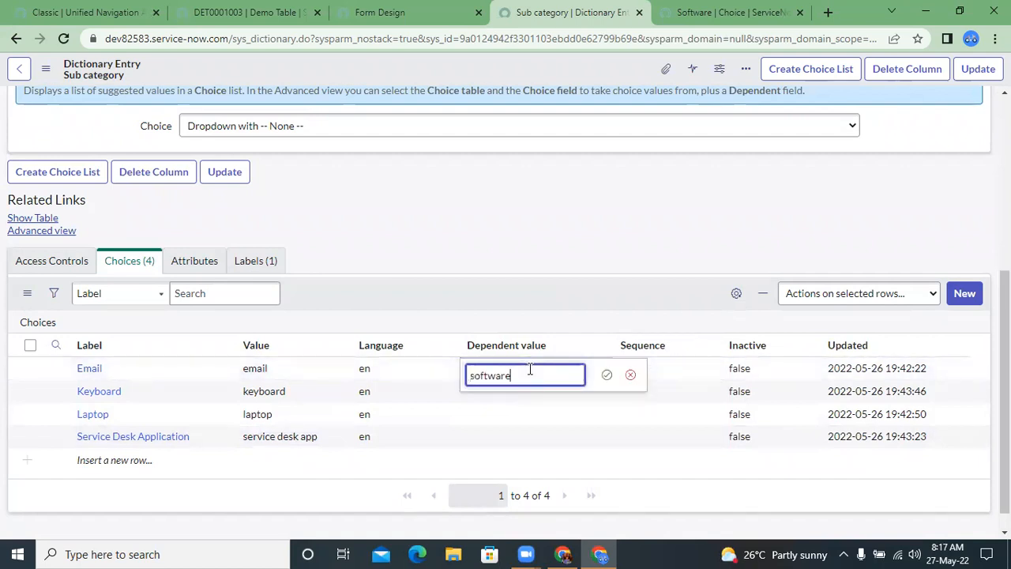
key("Return")
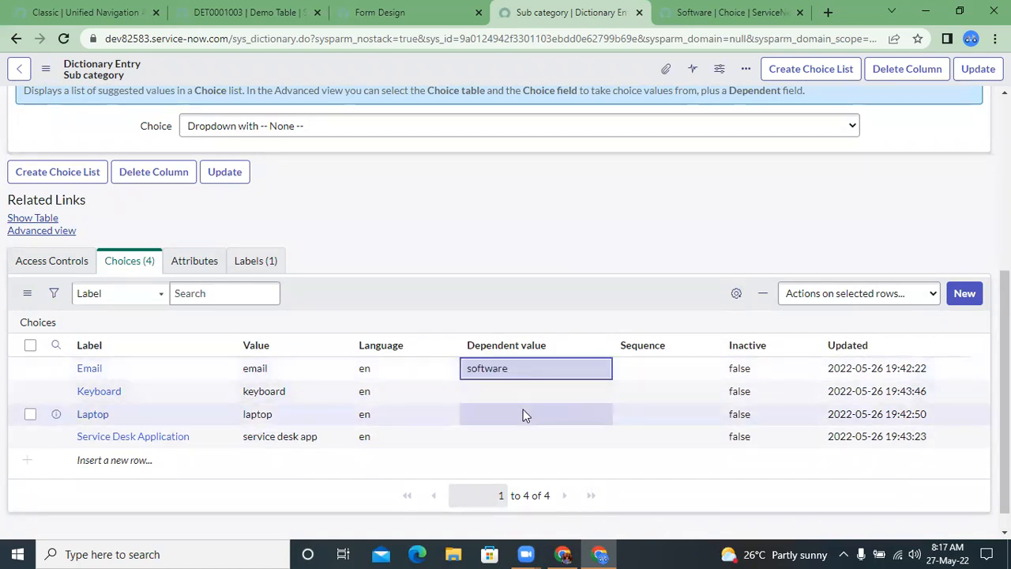
left_click(514, 433)
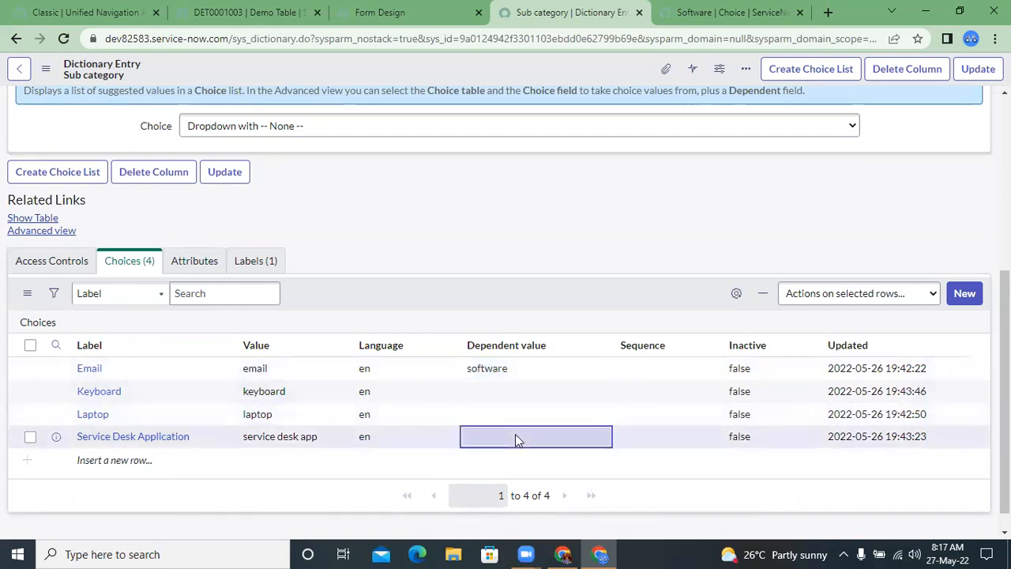
double_click(515, 433)
type("software")
key("Return")
left_click(550, 302)
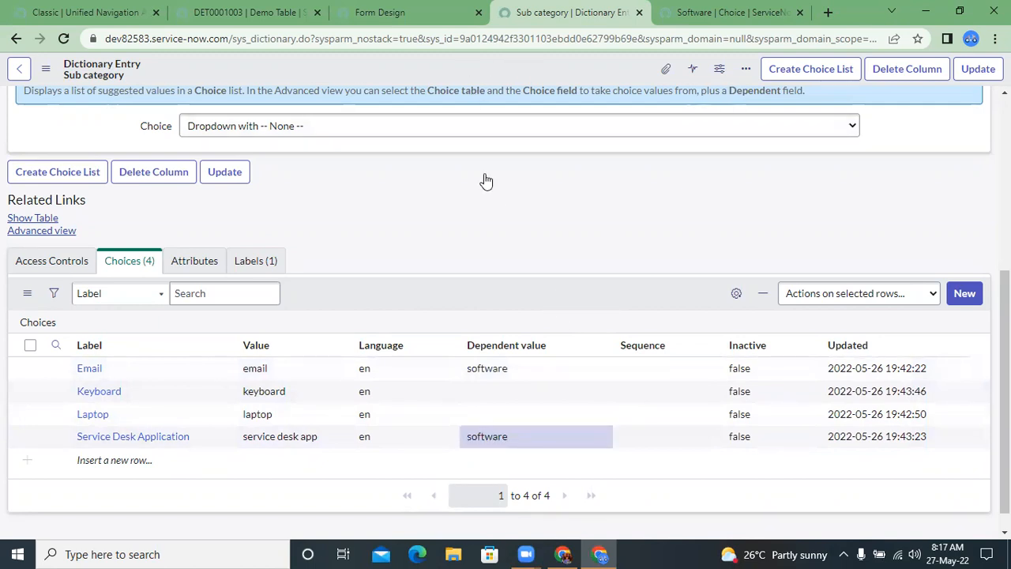
Step: Set the Dependent value to hardware for the Keyboard and Laptop choices
left_click(477, 395)
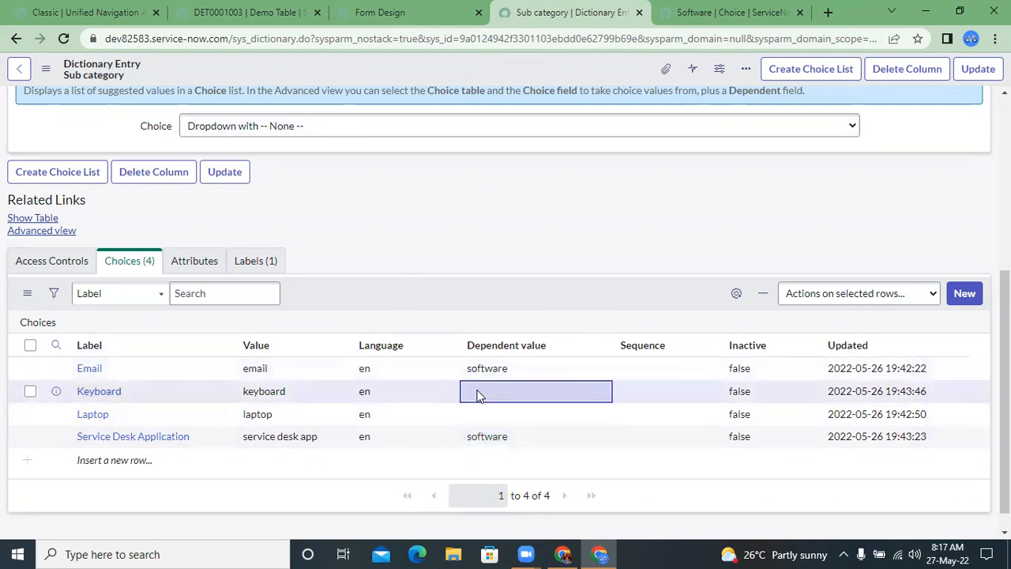
left_click(477, 391)
type("hardware")
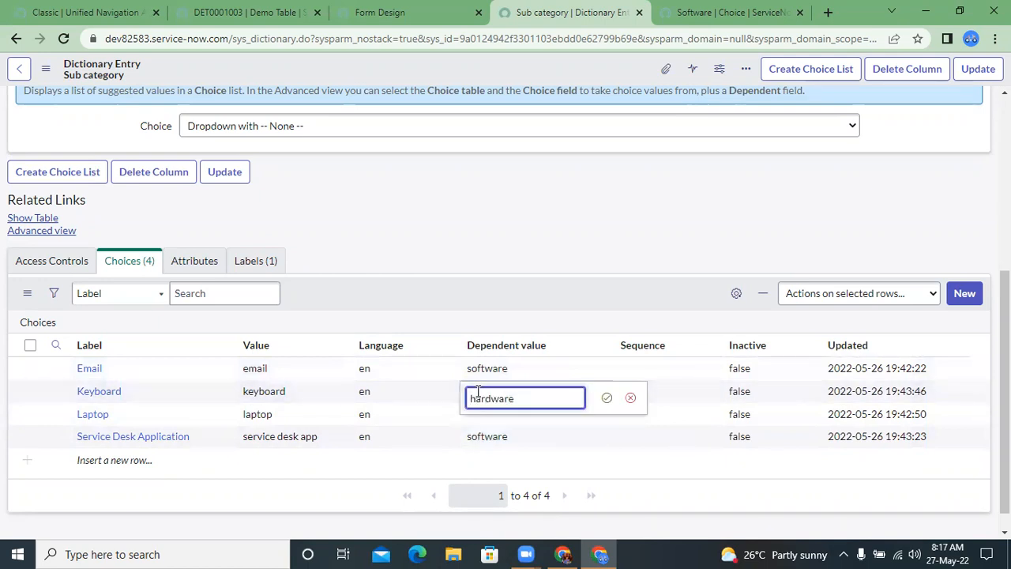
key("ctrl+a")
key("ctrl+c")
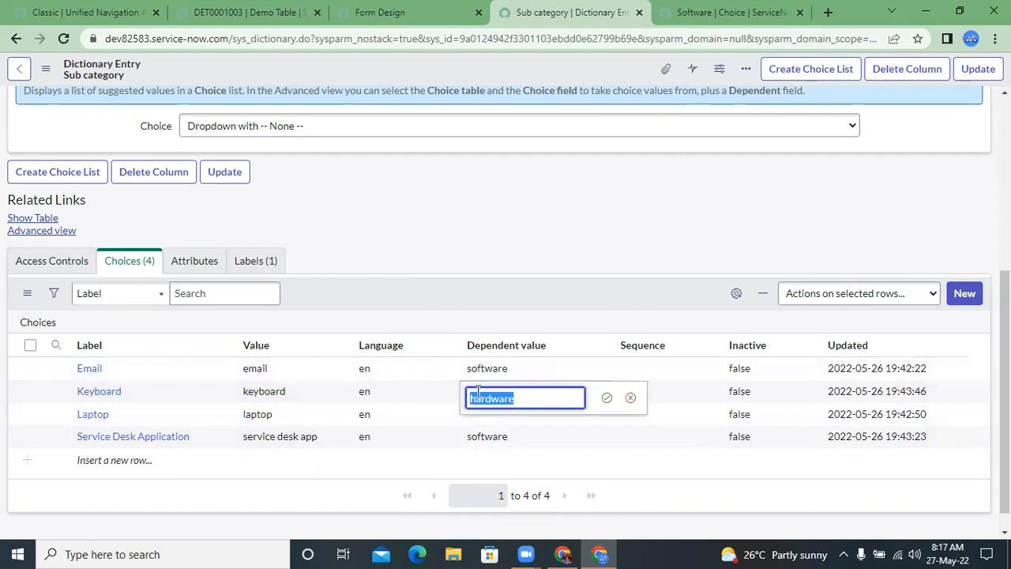
key("Return")
left_click(481, 416)
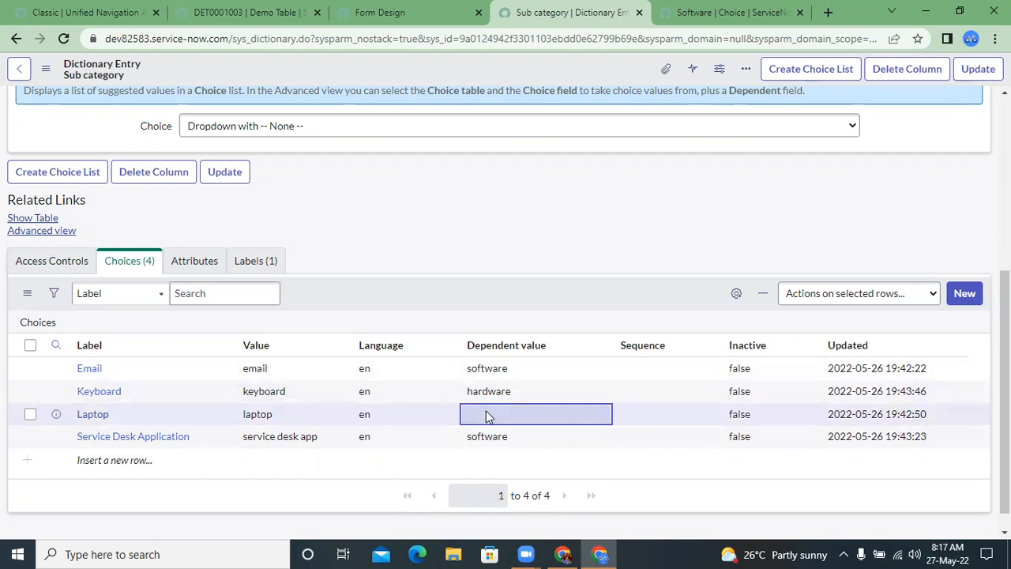
double_click(487, 414)
key("ctrl+v")
key("Return")
Step: Save the Sub category dictionary entry and switch it to the Advanced view
right_click(457, 68)
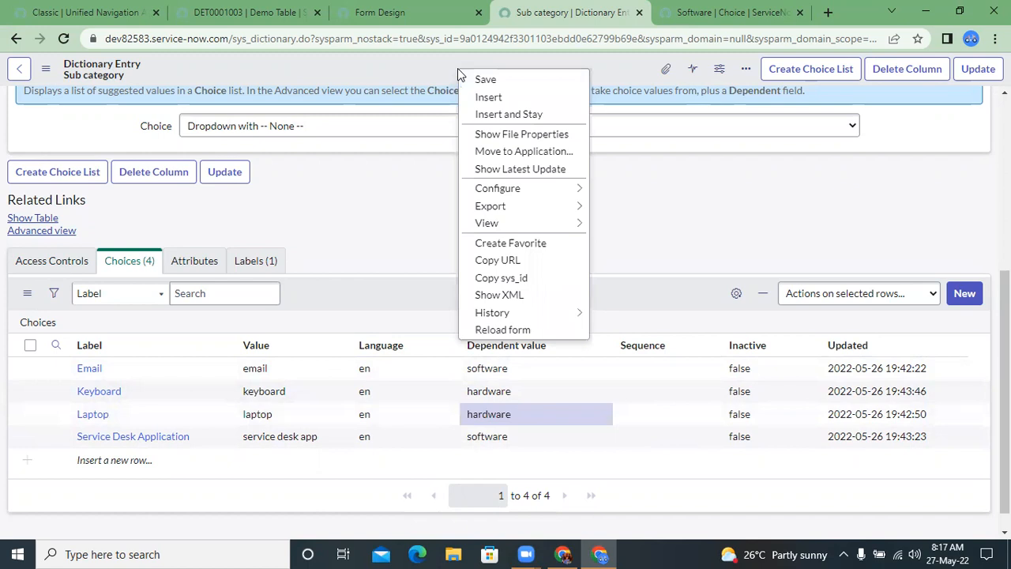
left_click(457, 68)
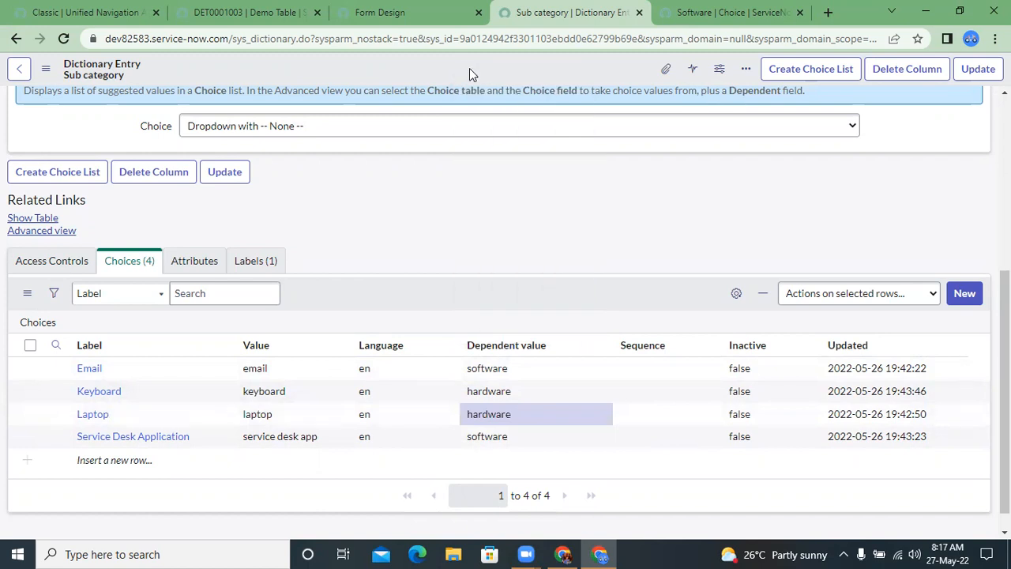
right_click(487, 74)
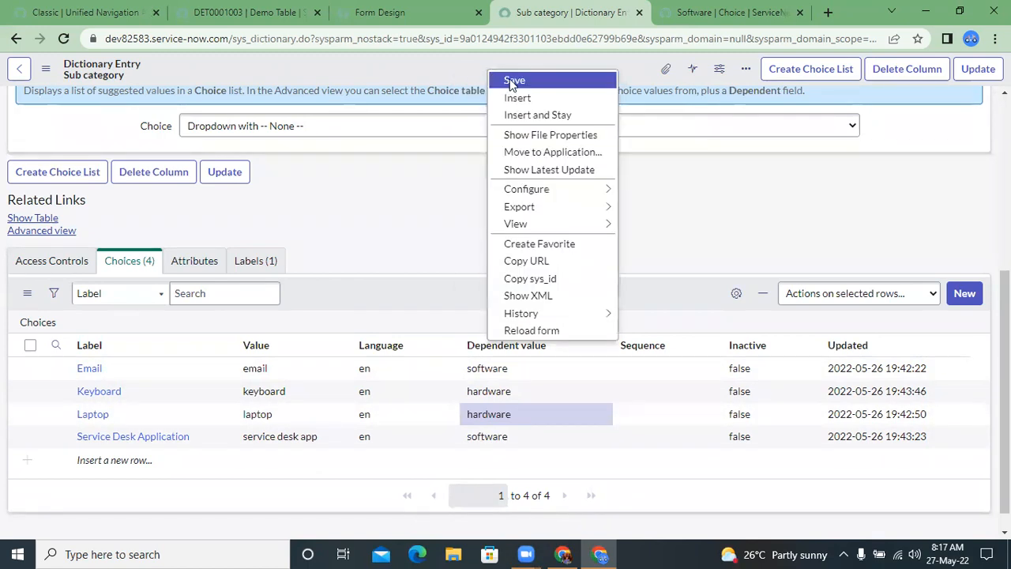
left_click(509, 79)
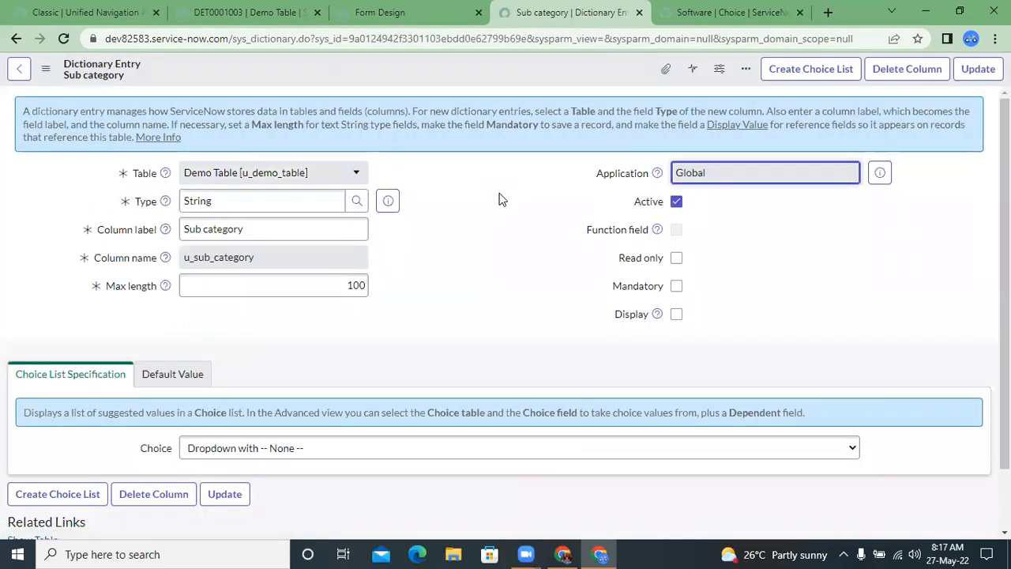
scroll(499, 199, "down", 1)
scroll(498, 198, "down", 3)
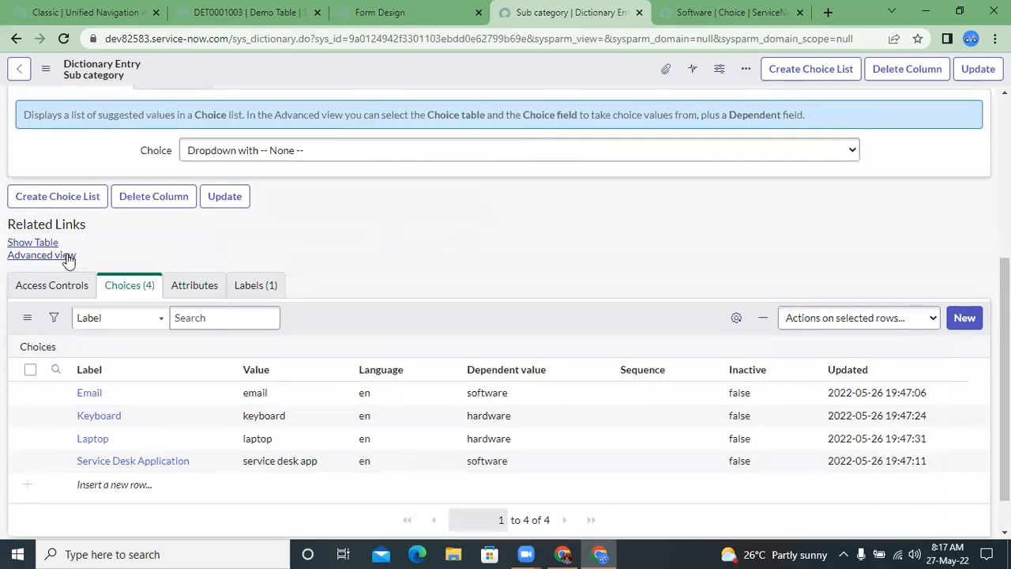
left_click(44, 254)
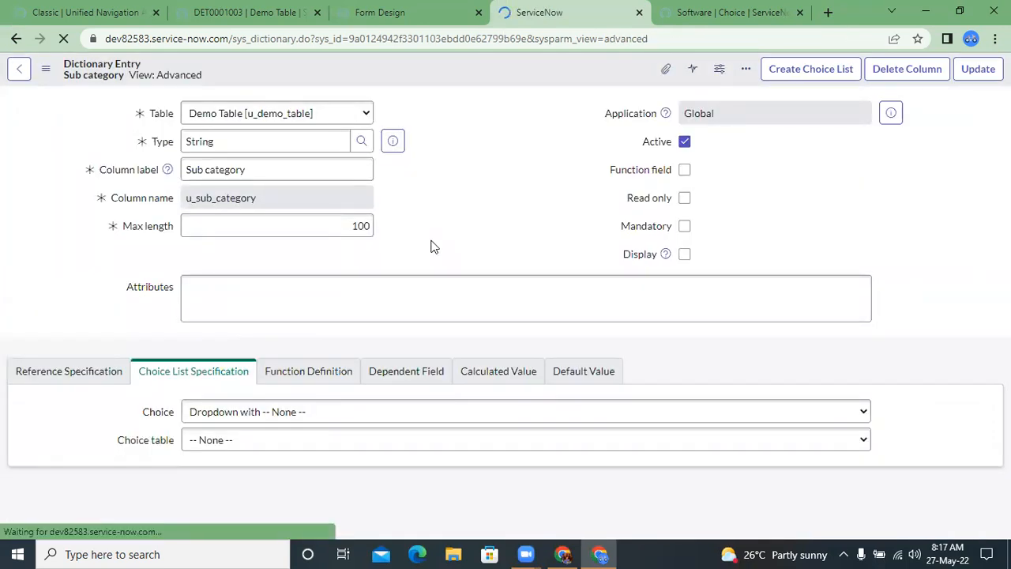
Step: From the Demo Table record, open the table's configuration and bring up the Category column's dictionary entry in a separate tab
left_click(331, 10)
left_click(308, 10)
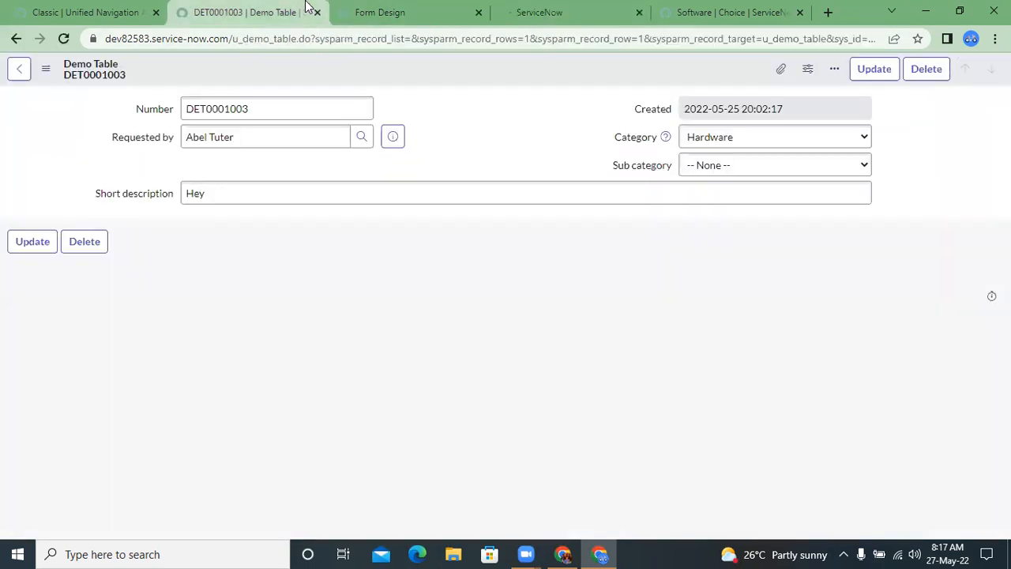
left_click(46, 71)
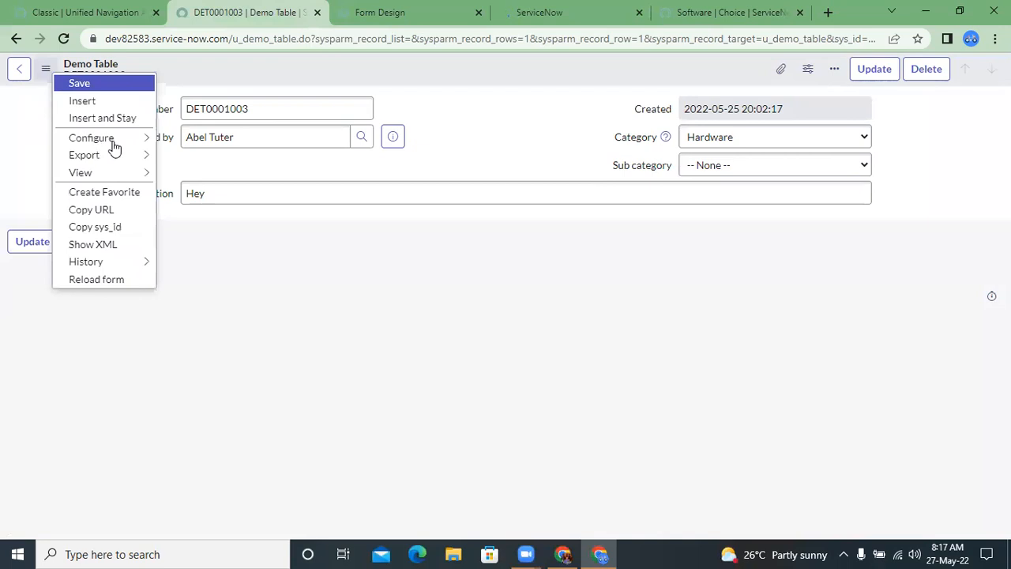
mouse_move(119, 139)
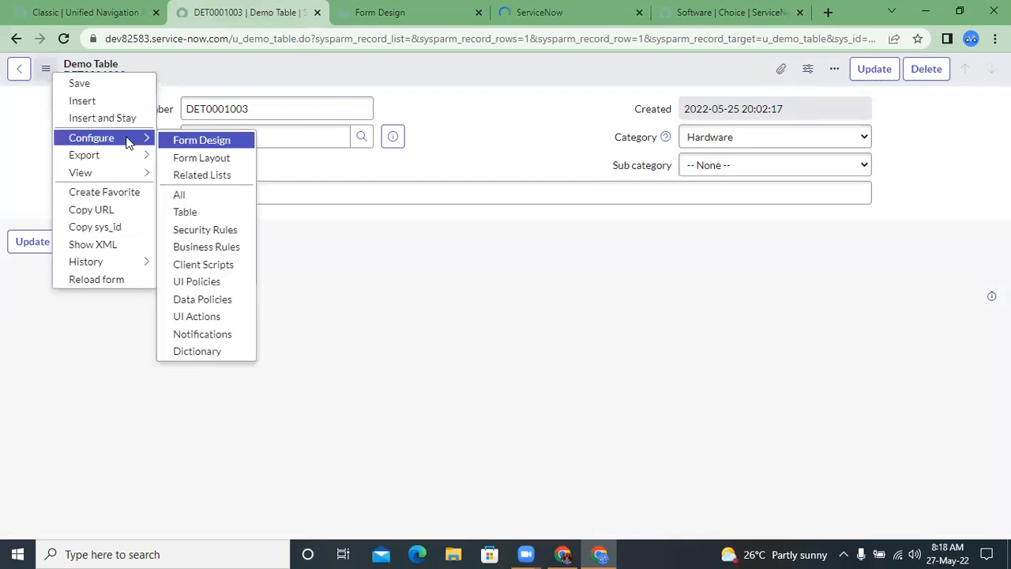
left_click(187, 212)
left_click(578, 123)
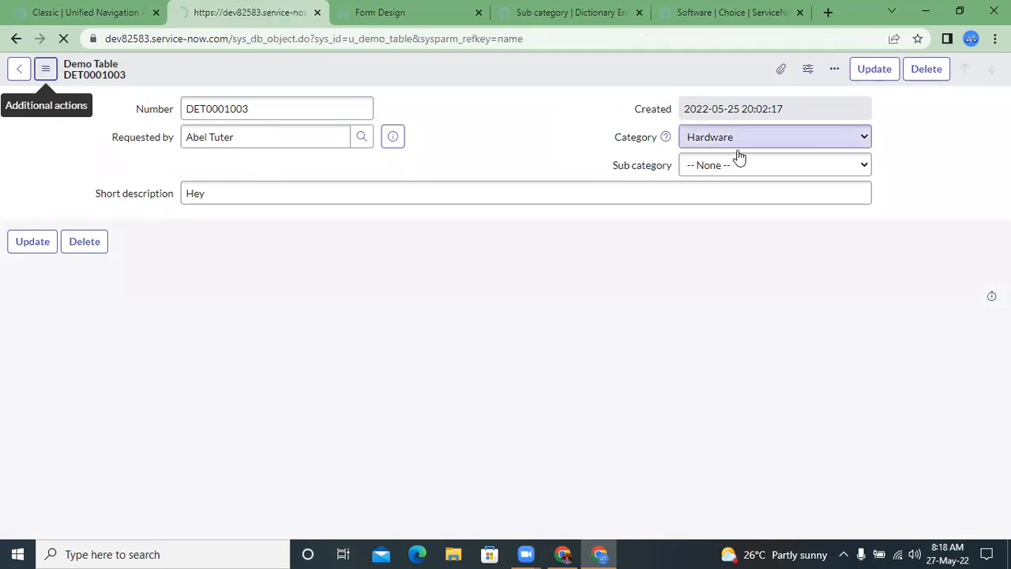
scroll(477, 234, "down", 4)
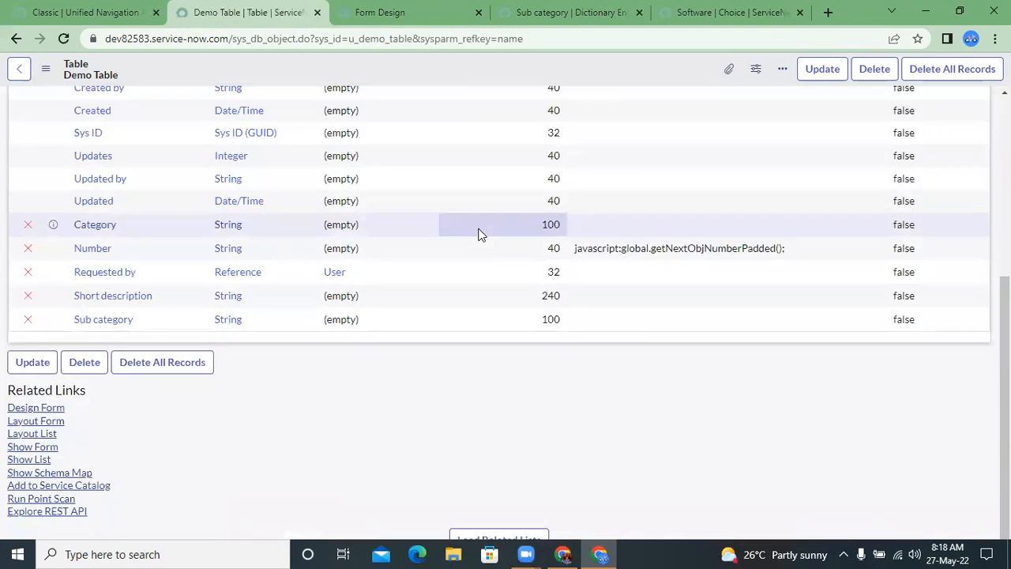
middle_click(103, 235)
left_click(357, 10)
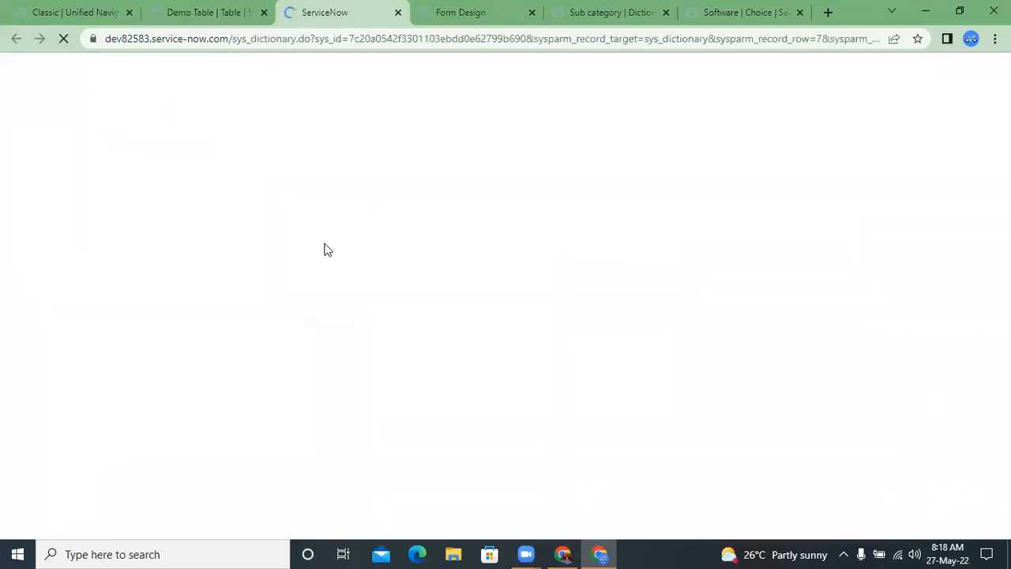
Step: Switch the Category dictionary entry to the Advanced view and examine its Dependent Field settings
scroll(465, 176, "down", 1)
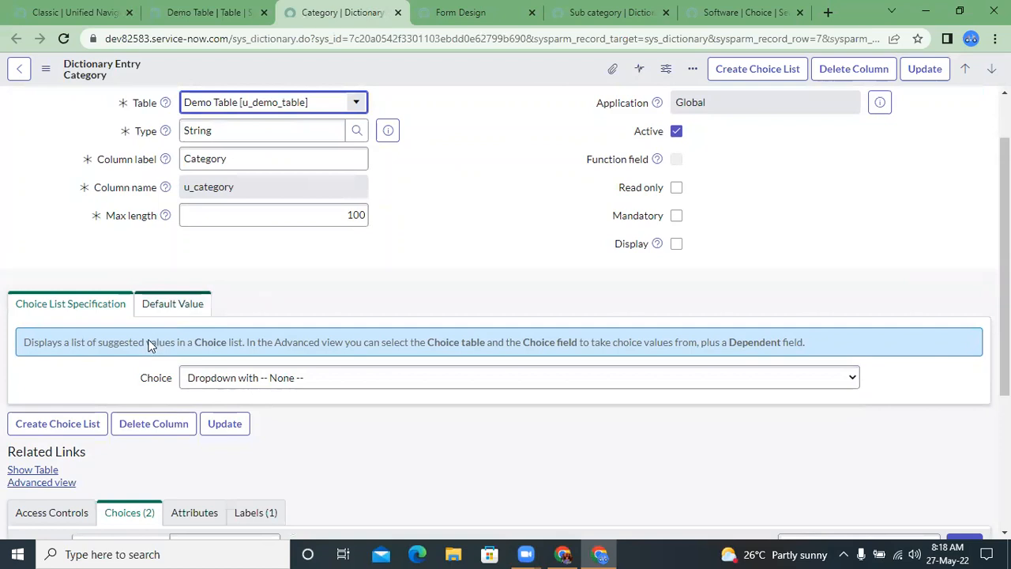
left_click(46, 485)
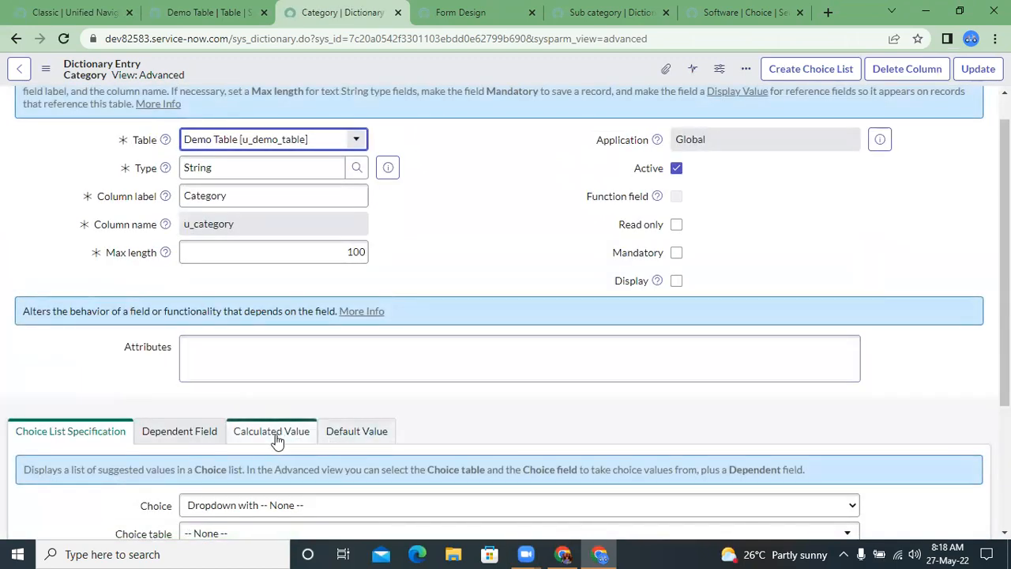
left_click(207, 438)
scroll(322, 432, "down", 2)
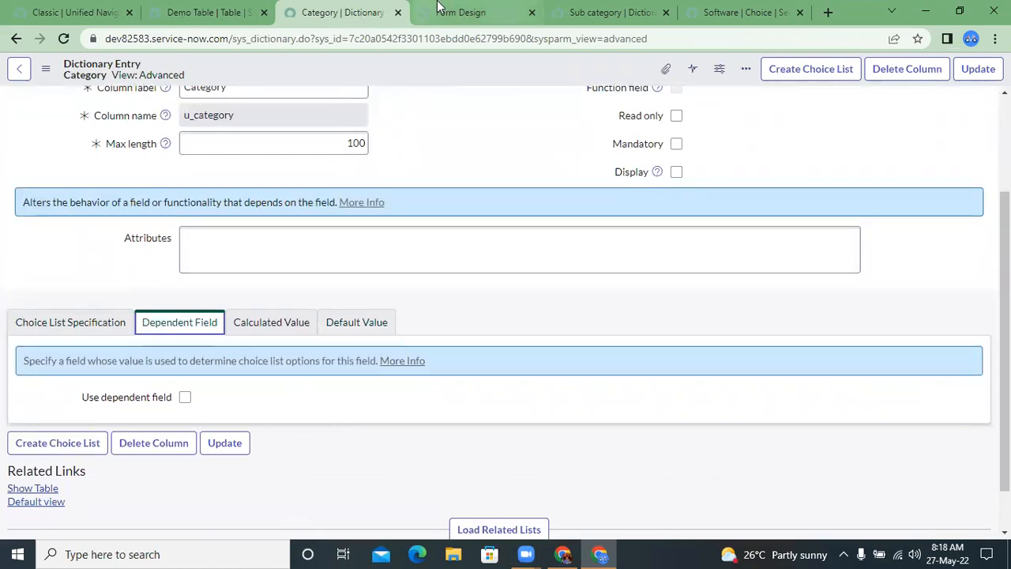
Step: Return to the Sub category dictionary entry and read the description in its Dependent Field settings
left_click(598, 11)
scroll(402, 280, "down", 3)
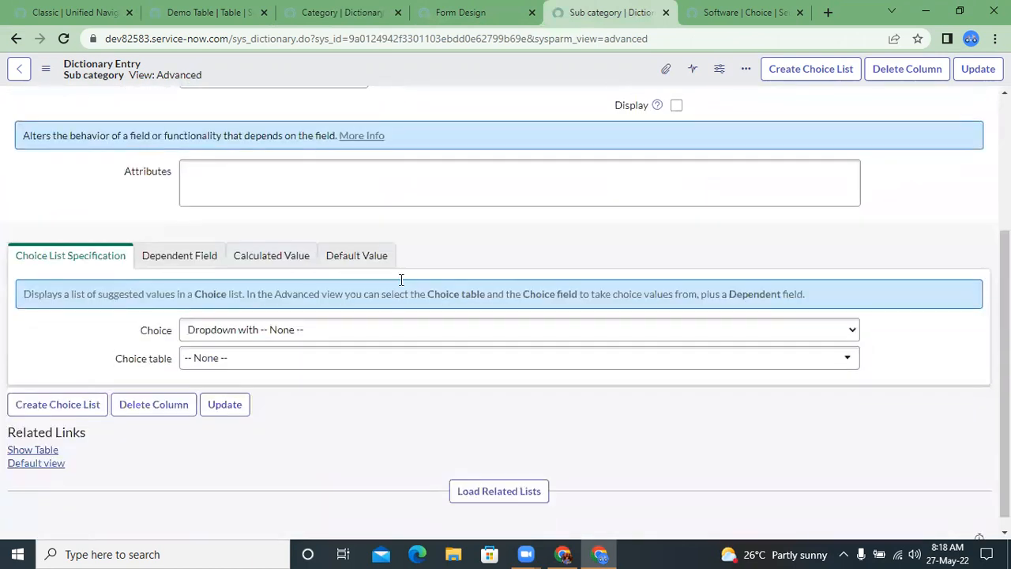
left_click(202, 252)
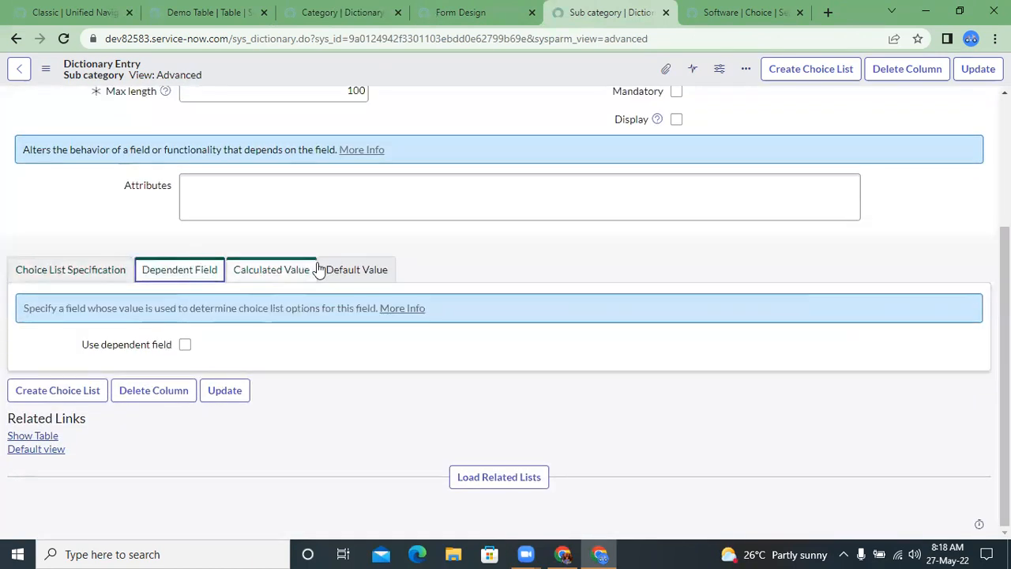
triple_click(68, 309)
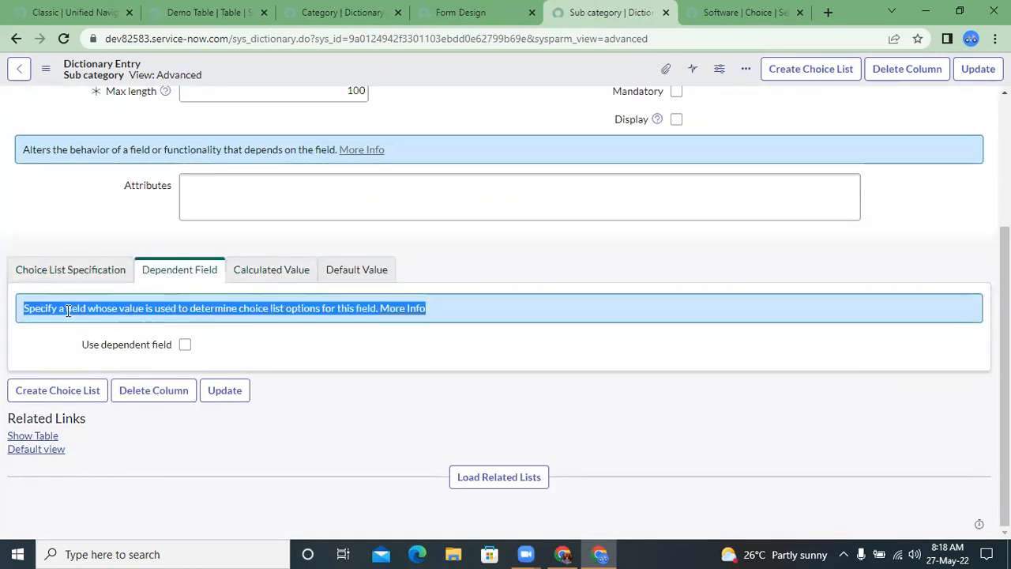
left_click_drag(144, 309, 469, 311)
left_click(329, 374)
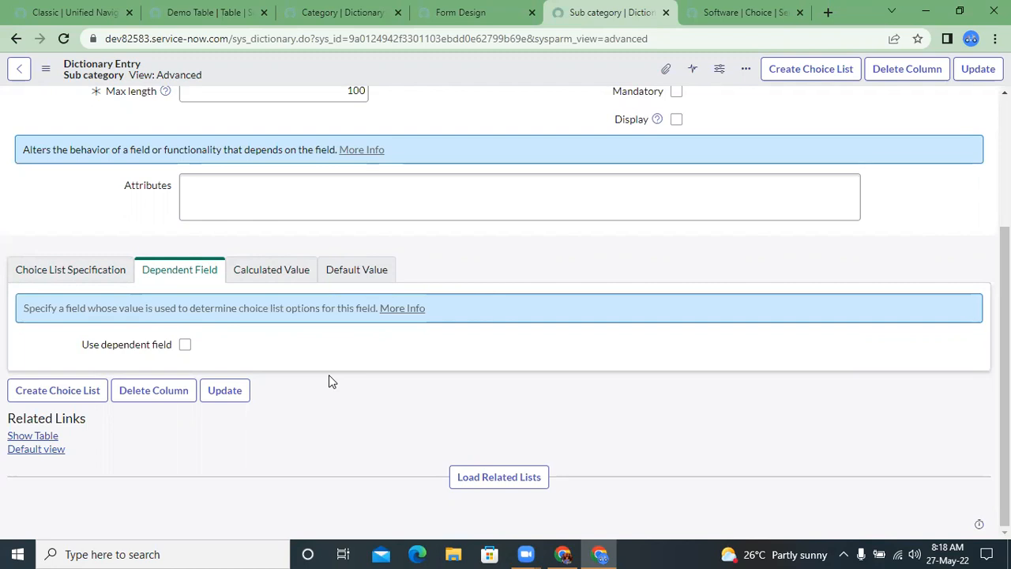
Step: Load the related lists of the Sub category dictionary entry and review the dependent values of its choices
left_click(490, 471)
scroll(497, 333, "down", 2)
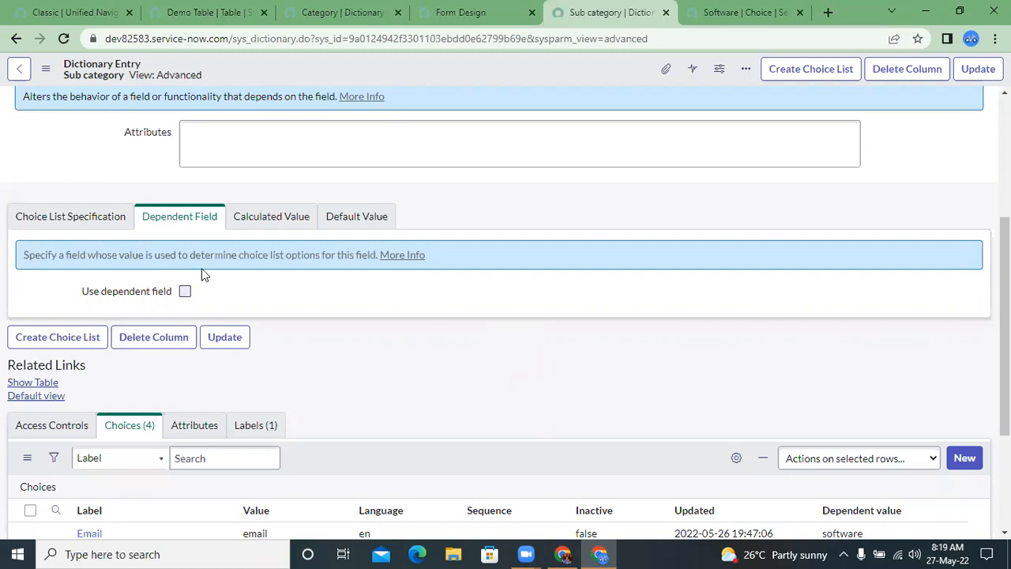
triple_click(187, 252)
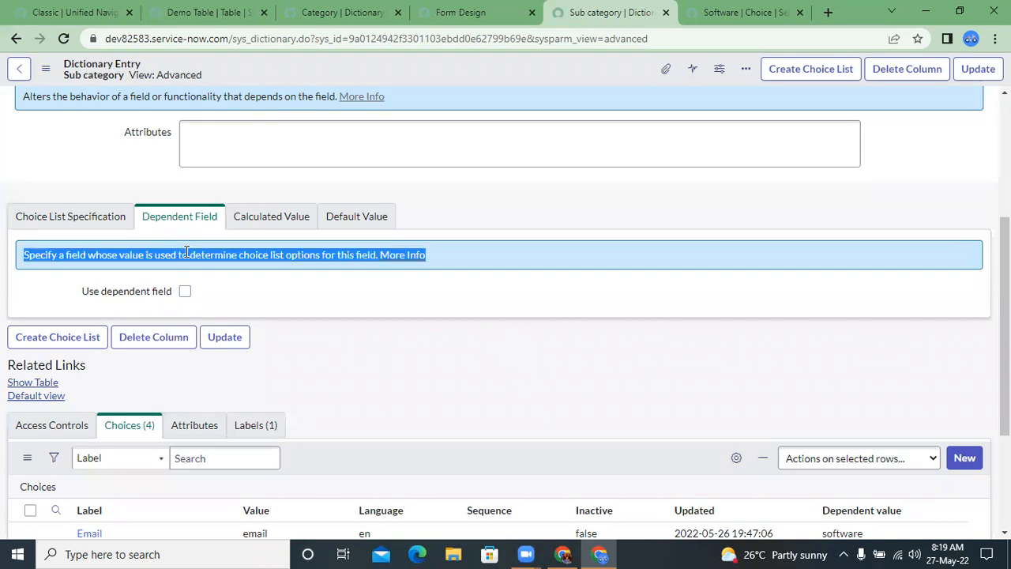
left_click(471, 376)
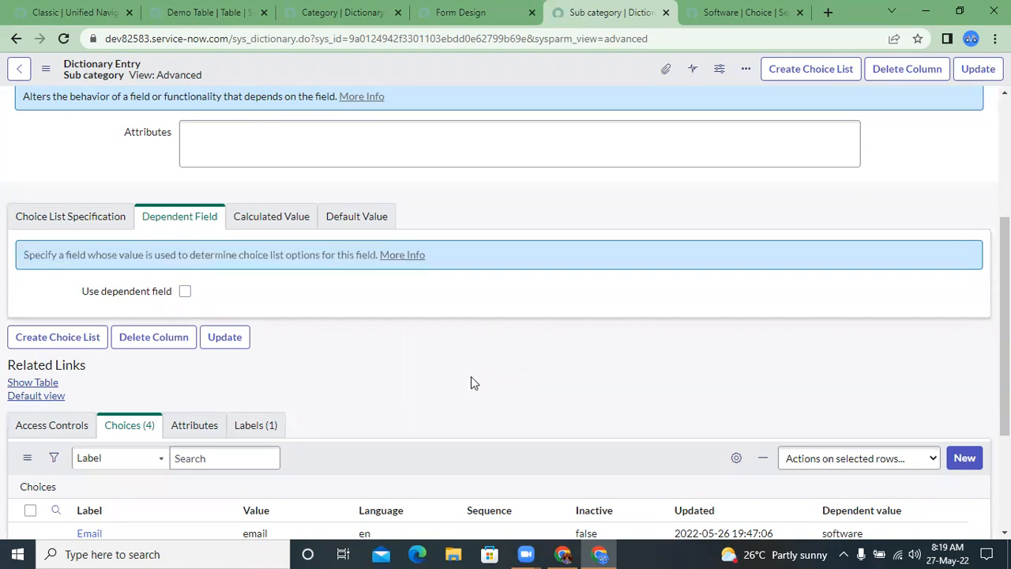
scroll(470, 376, "down", 3)
scroll(336, 119, "up", 4)
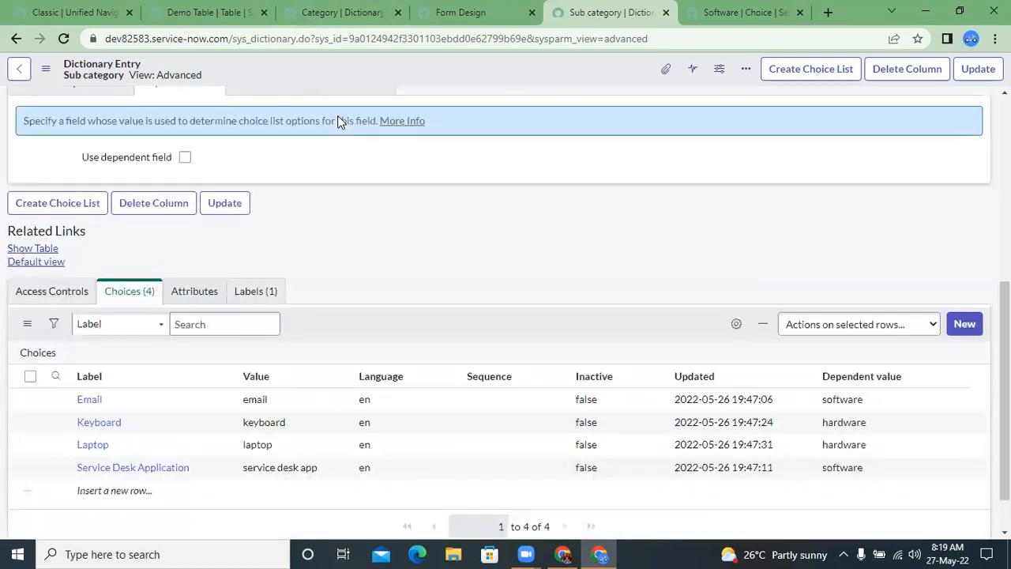
Step: Enable the dependent field option for Sub category, make it dependent on the Category field, and save the dictionary entry
left_click(185, 375)
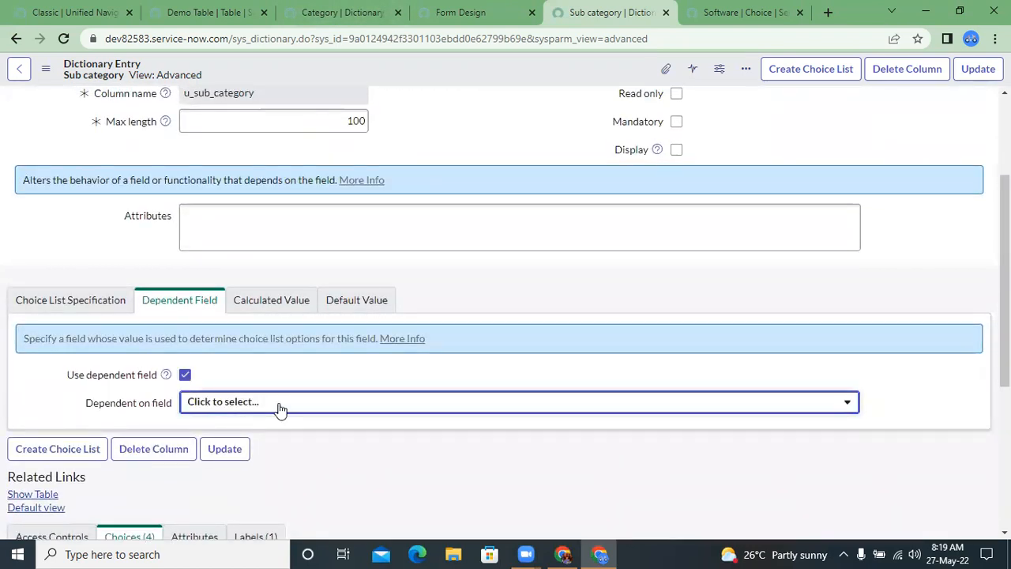
left_click(315, 404)
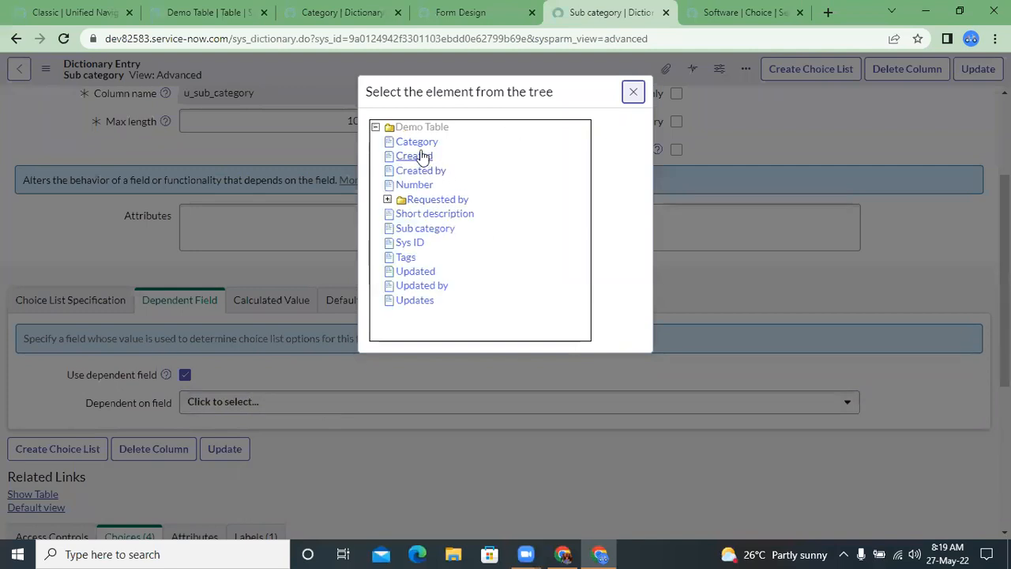
left_click(417, 147)
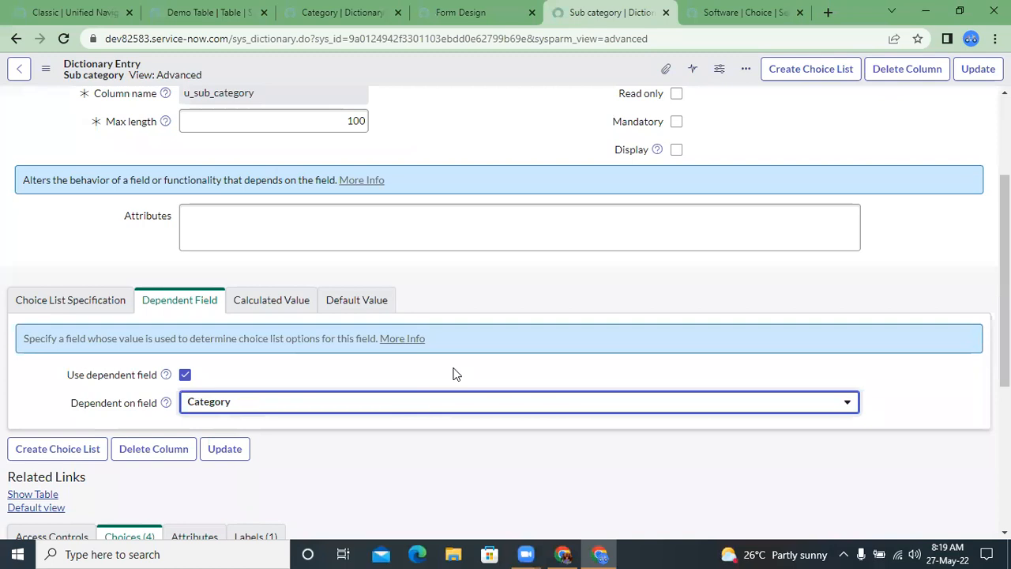
scroll(454, 374, "down", 3)
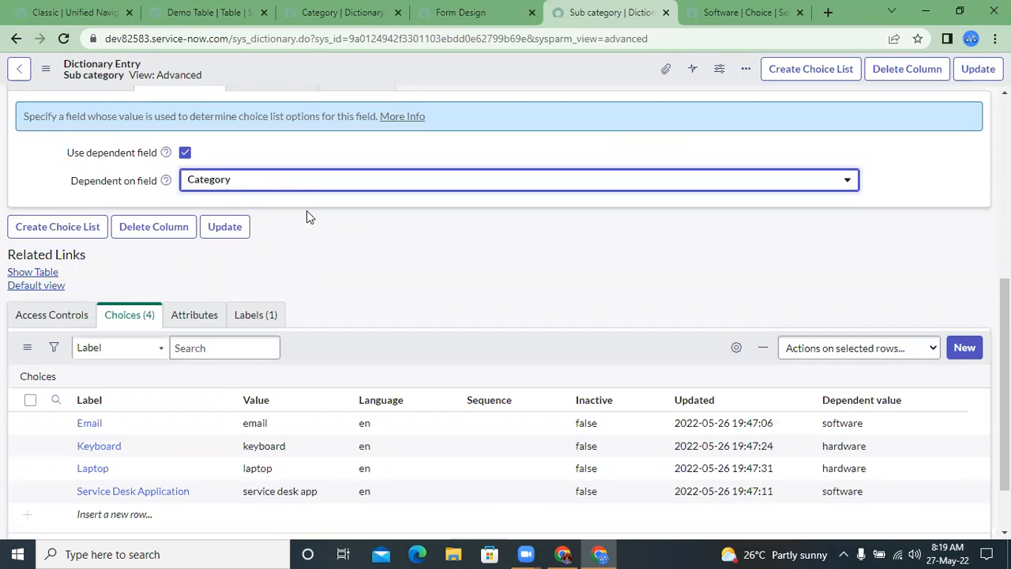
scroll(306, 210, "down", 1)
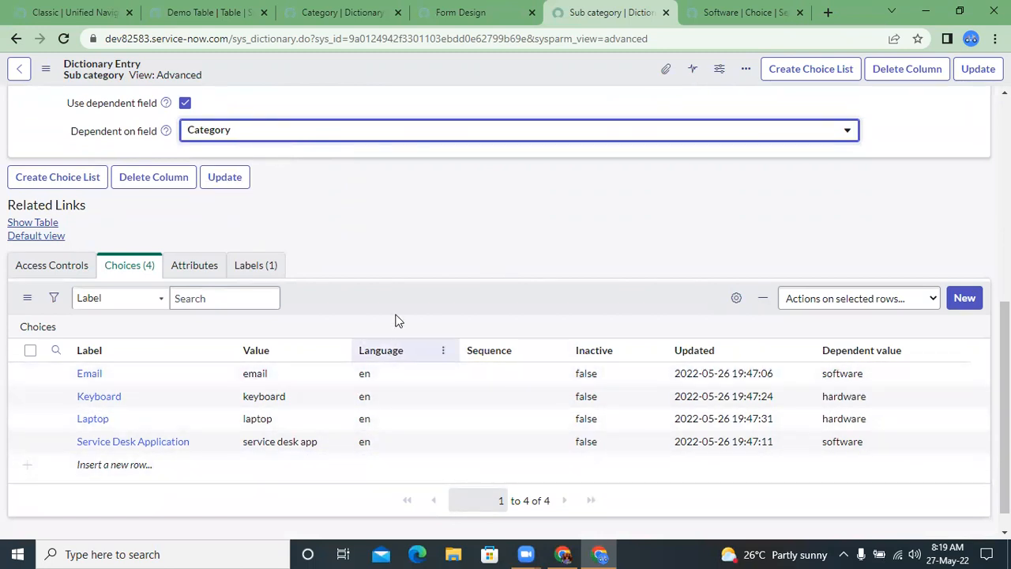
right_click(486, 85)
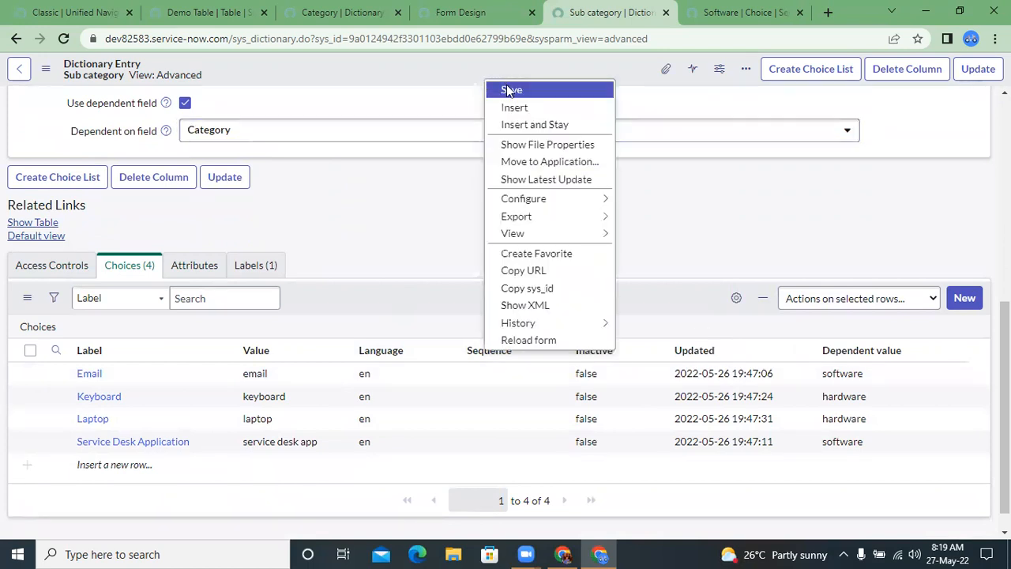
left_click(509, 90)
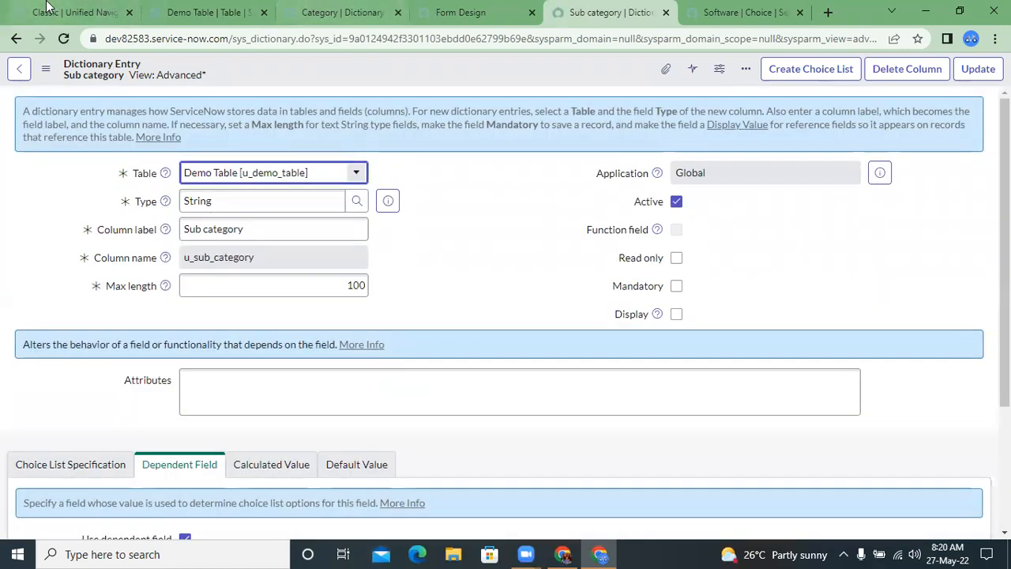
Step: Return to the Demo Table definition, show its record list, and open the existing record
left_click(199, 12)
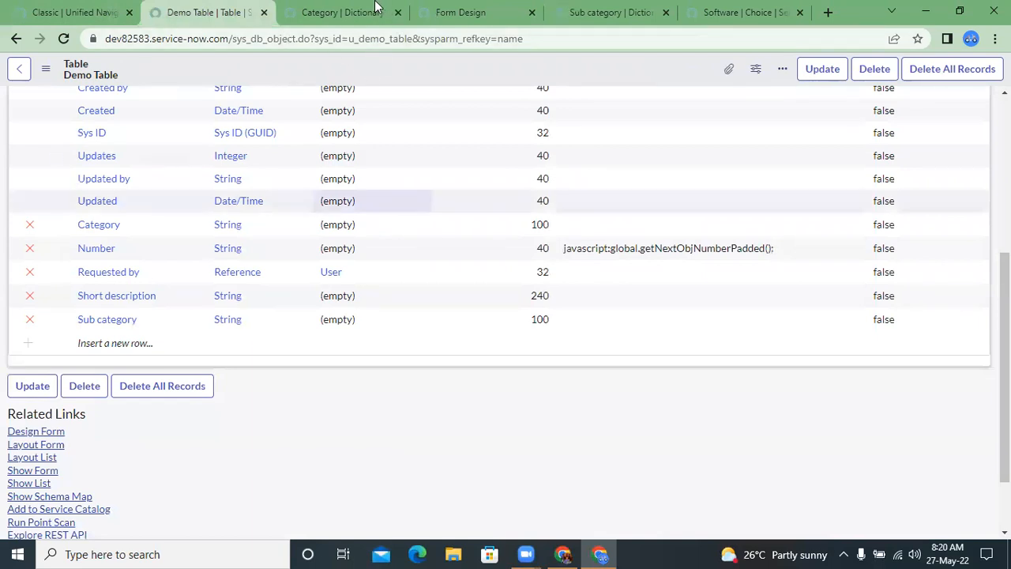
left_click(454, 11)
left_click(371, 8)
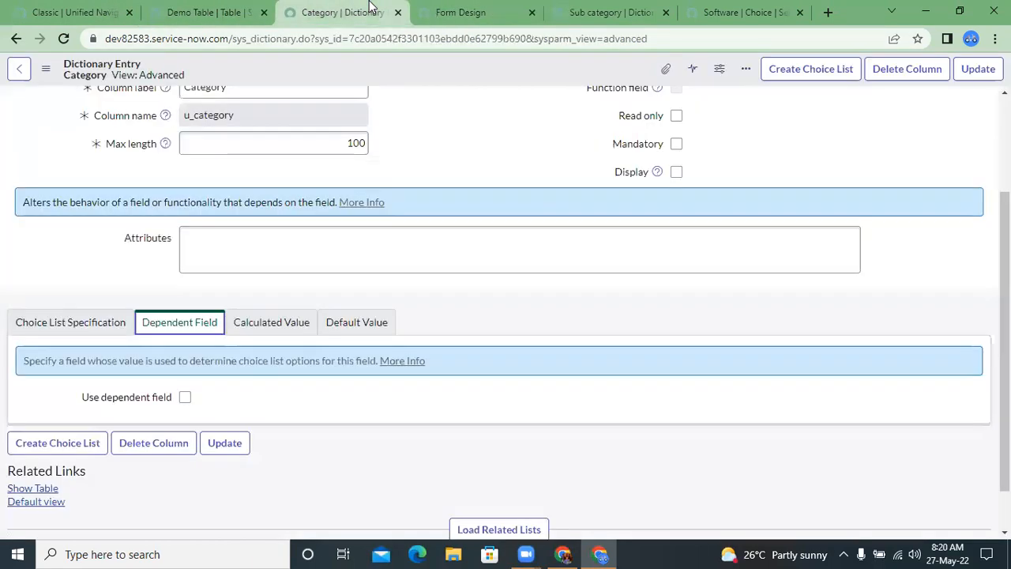
left_click(203, 12)
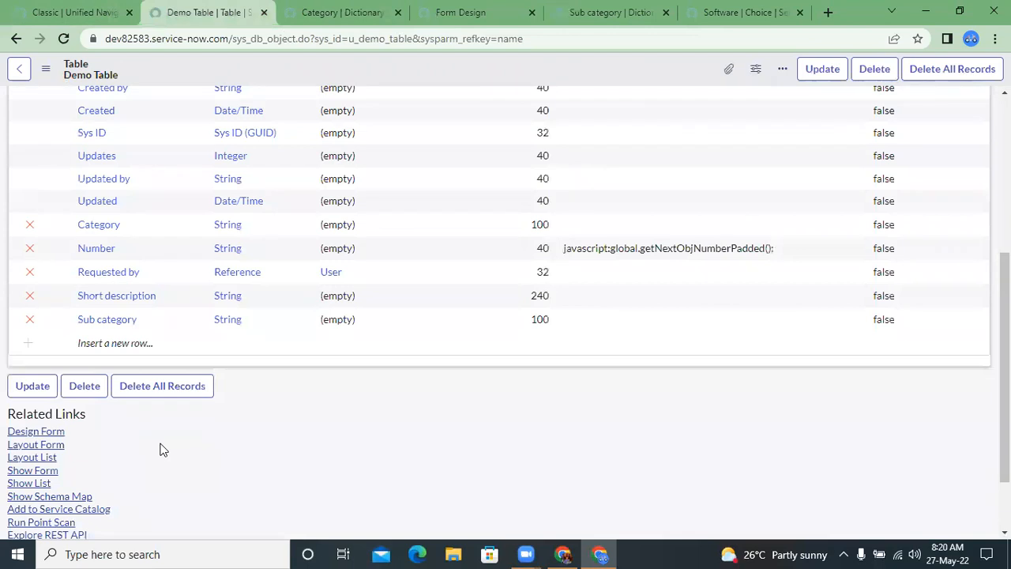
scroll(160, 449, "down", 1)
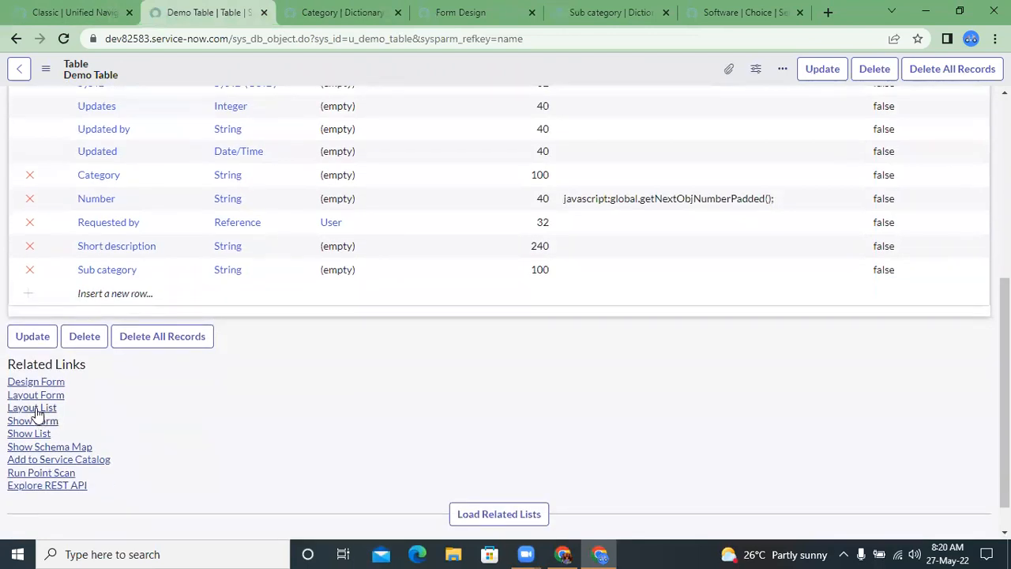
left_click(46, 433)
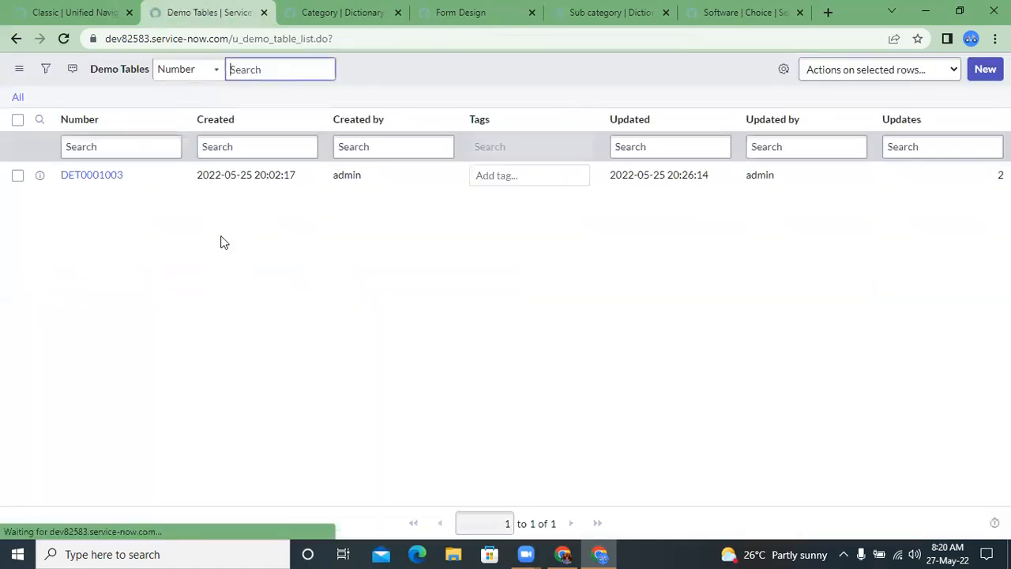
left_click(101, 178)
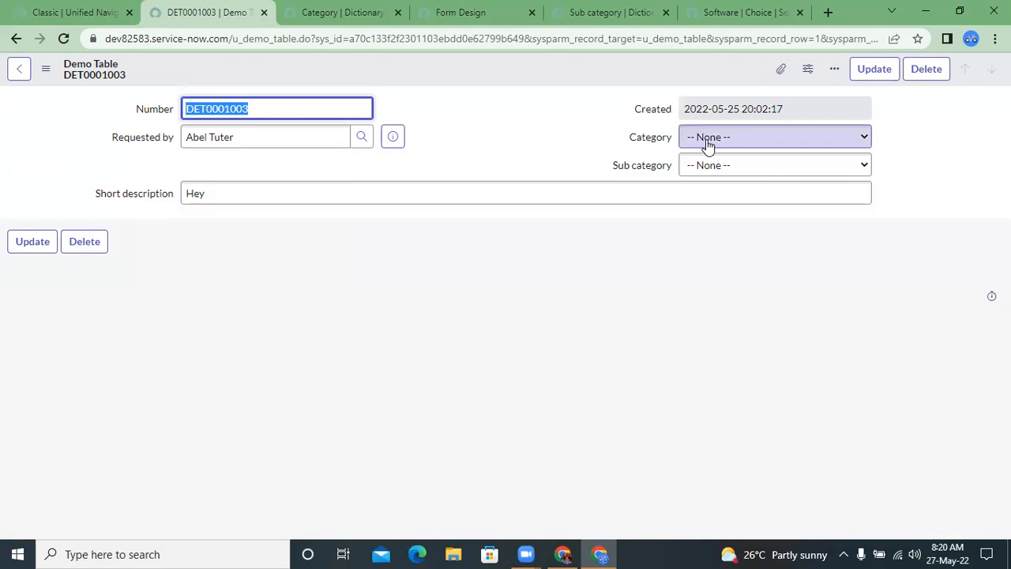
Step: Try the Hardware category with the Sub category choices on the record, and reload the form to discard the selection
left_click(706, 140)
left_click(708, 170)
left_click(705, 167)
left_click(735, 172)
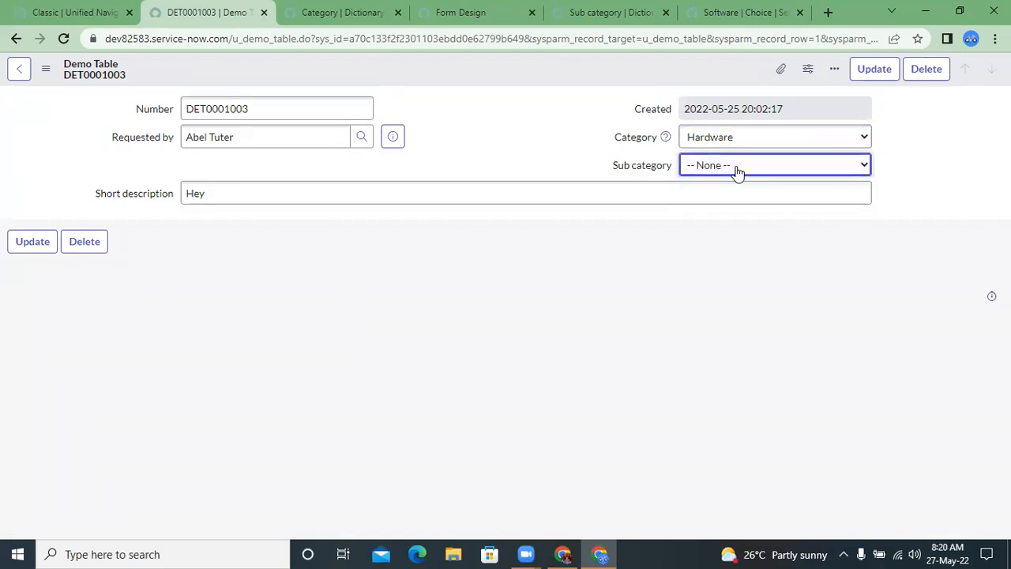
left_click(735, 172)
left_click(735, 172)
left_click(63, 39)
left_click(579, 123)
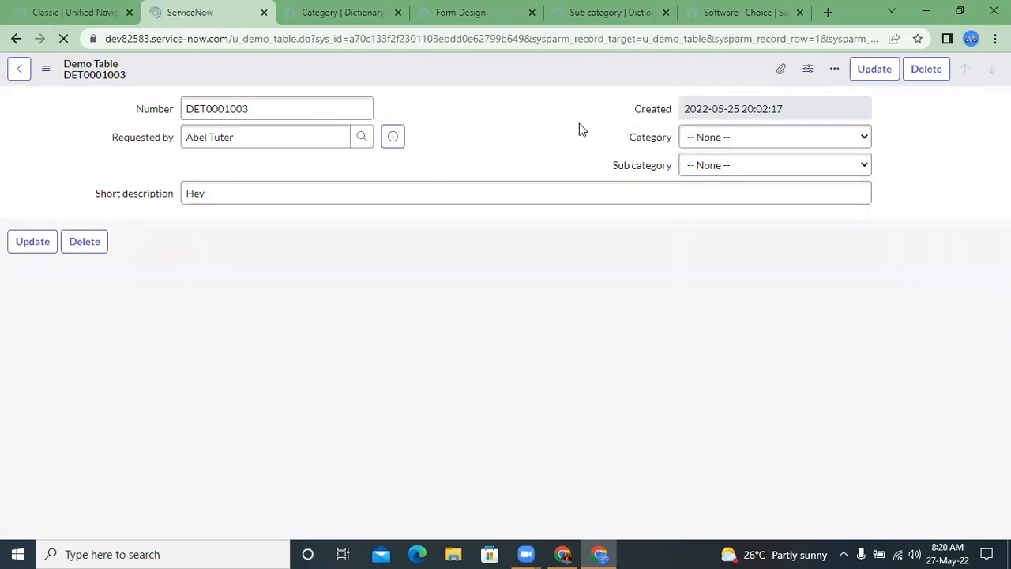
Step: Compare the Sub category choices offered with Category set to Hardware and with Category set to Software
left_click(706, 137)
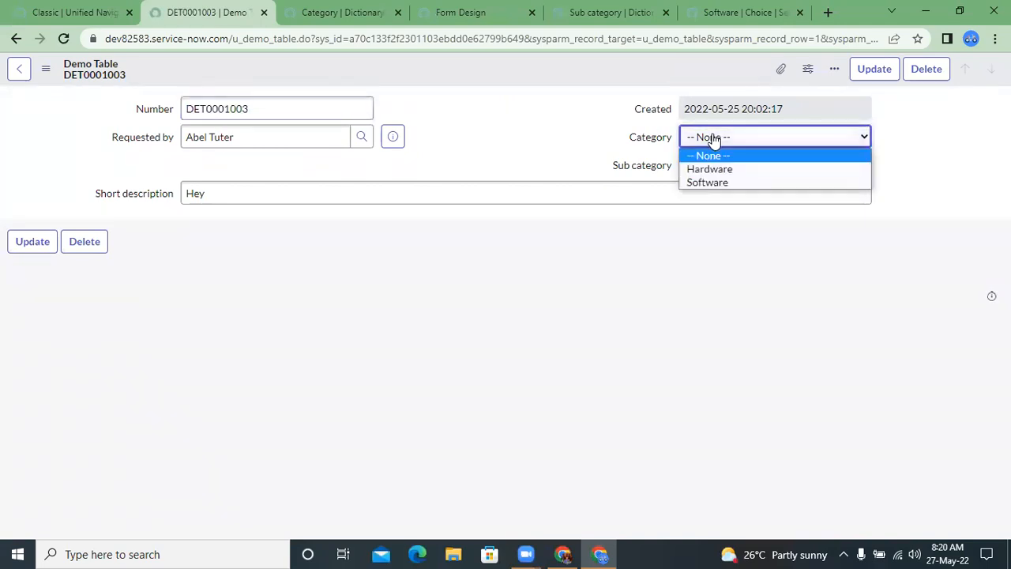
left_click(717, 170)
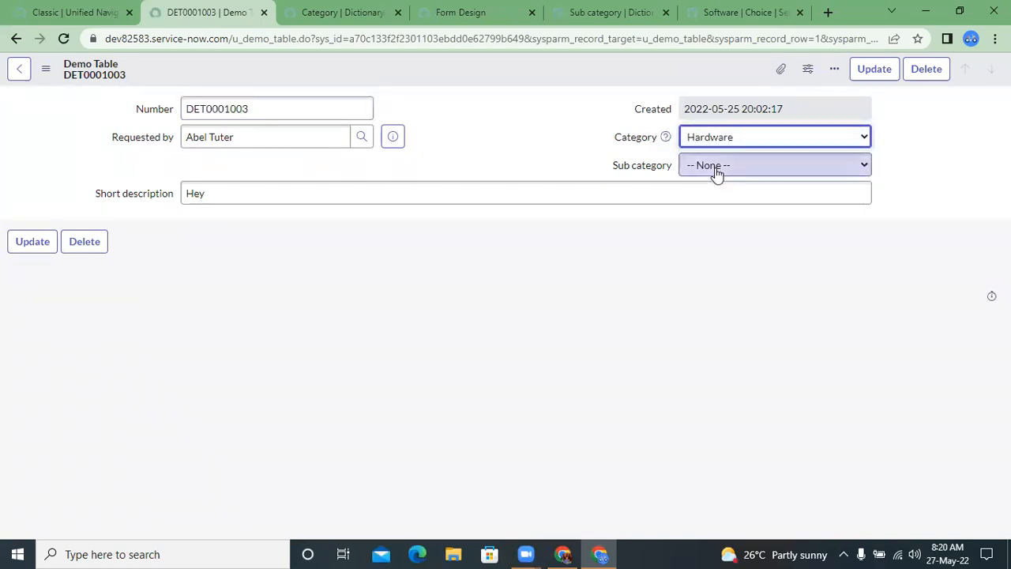
left_click(717, 167)
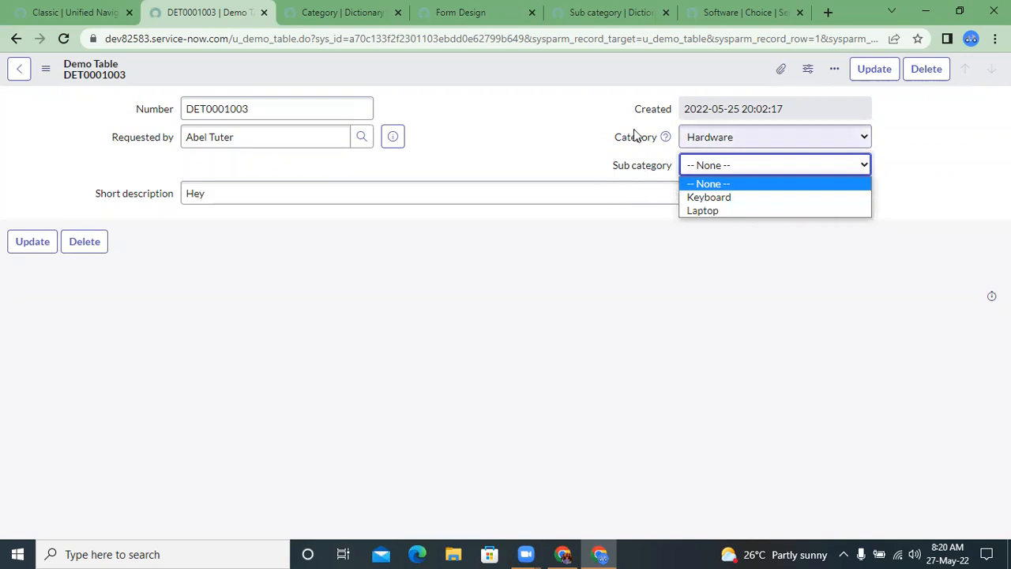
left_click(683, 138)
left_click(695, 181)
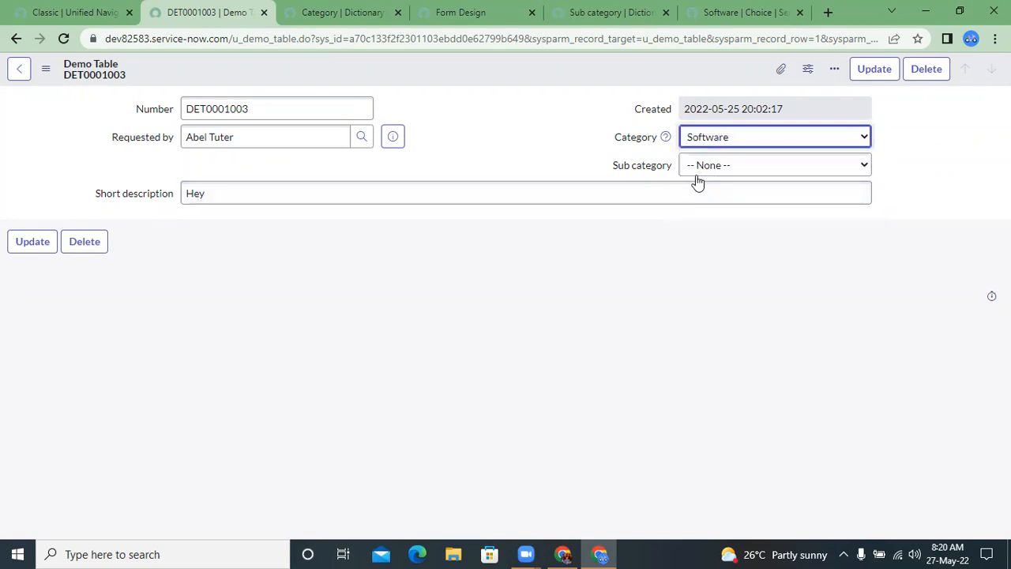
left_click(698, 167)
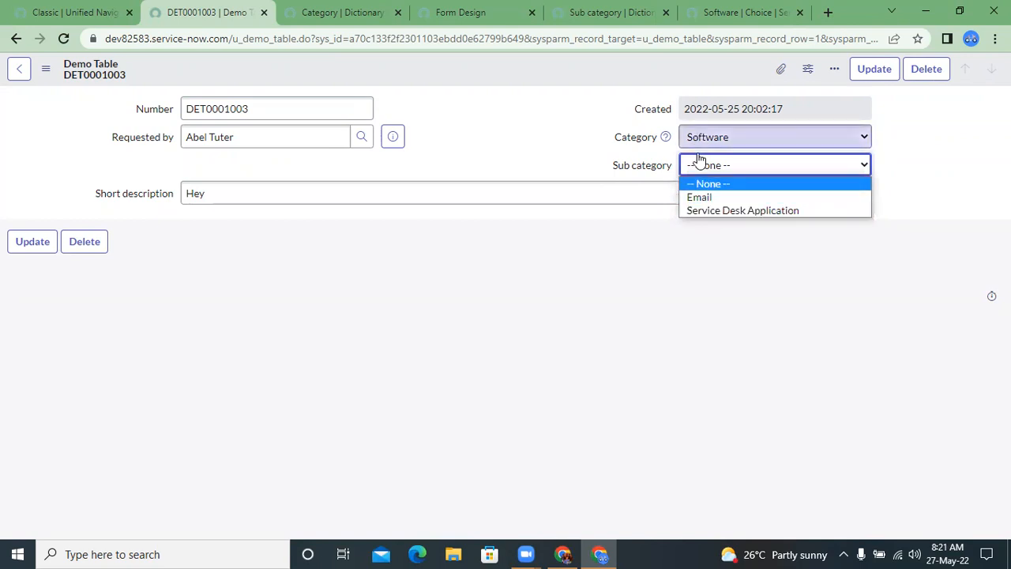
left_click(694, 226)
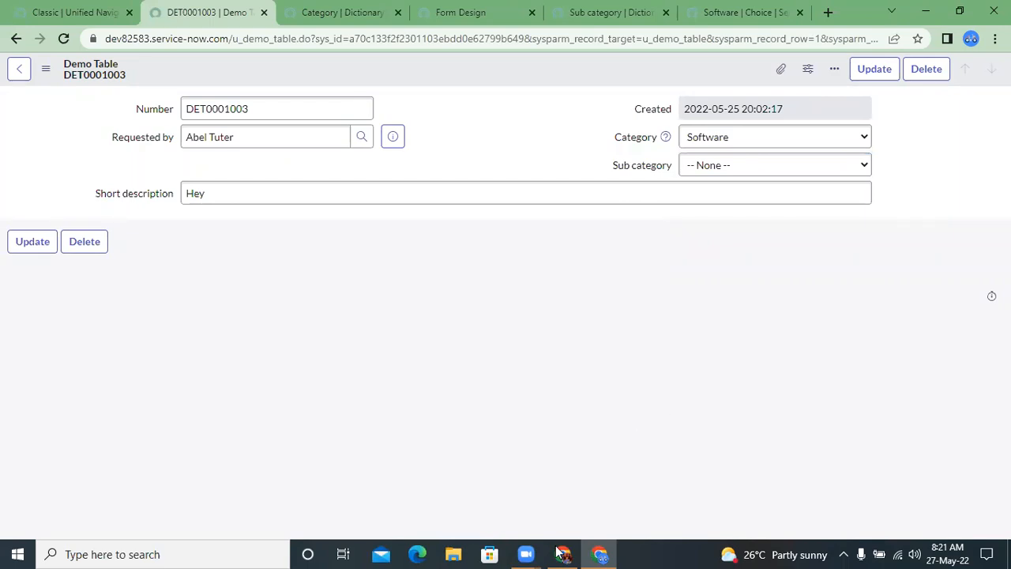
Step: Browse the user records available in the Requested by field's reference lookup, and close the lookup window
mouse_move(560, 552)
left_click(152, 140)
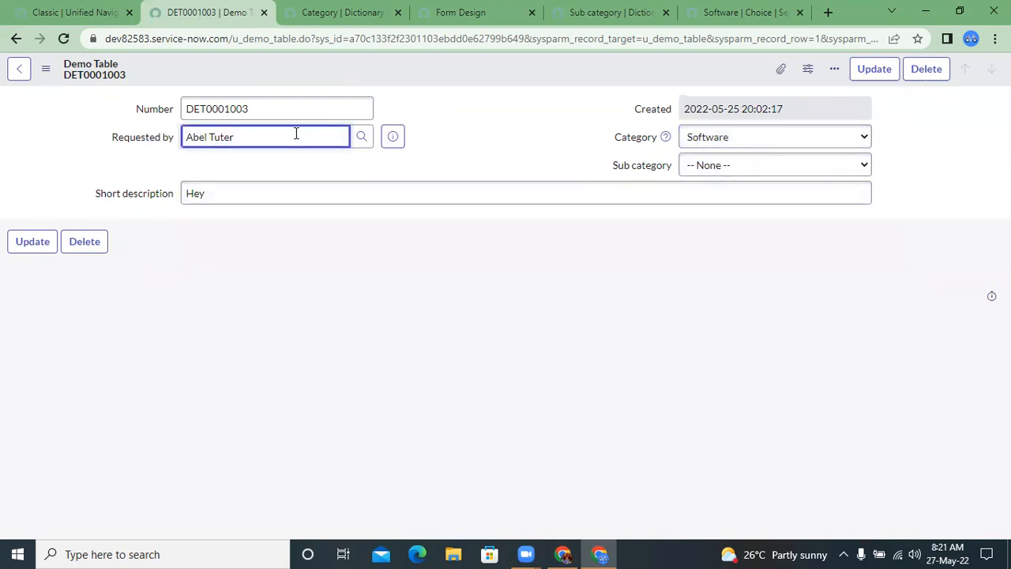
left_click(361, 137)
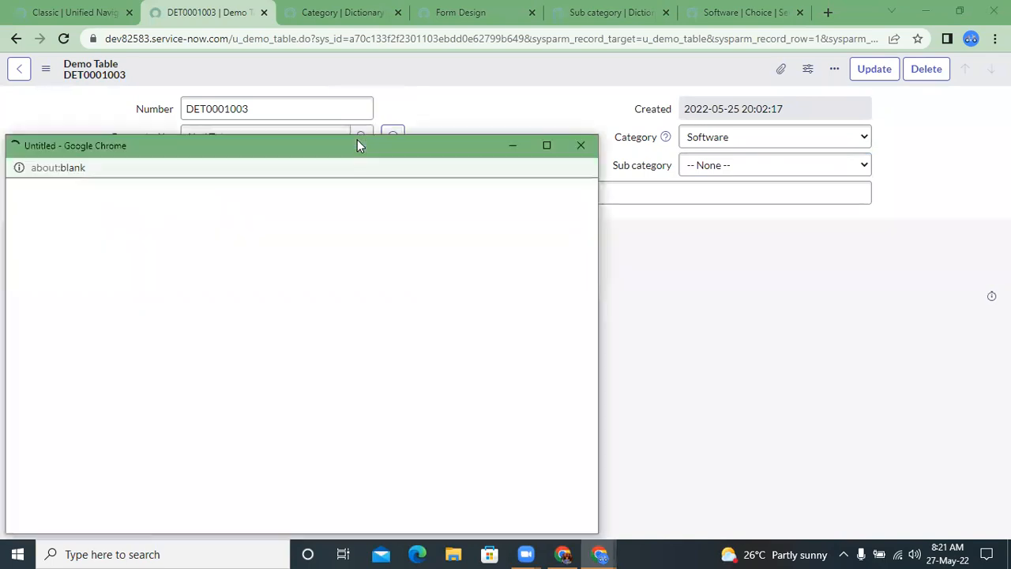
left_click_drag(252, 150, 372, 90)
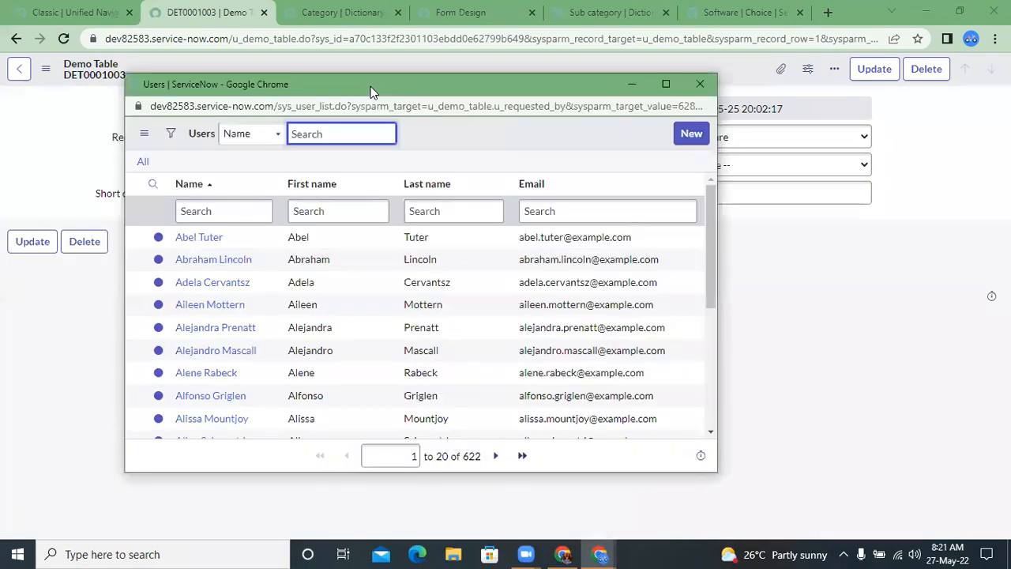
scroll(266, 334, "down", 3)
scroll(266, 334, "up", 3)
left_click_drag(291, 90, 292, 100)
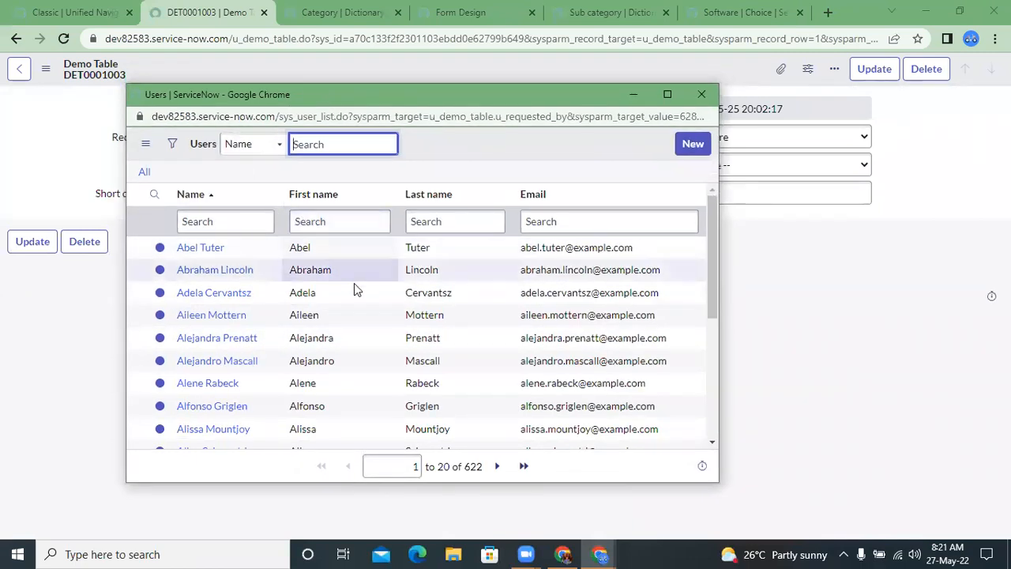
scroll(354, 283, "down", 5)
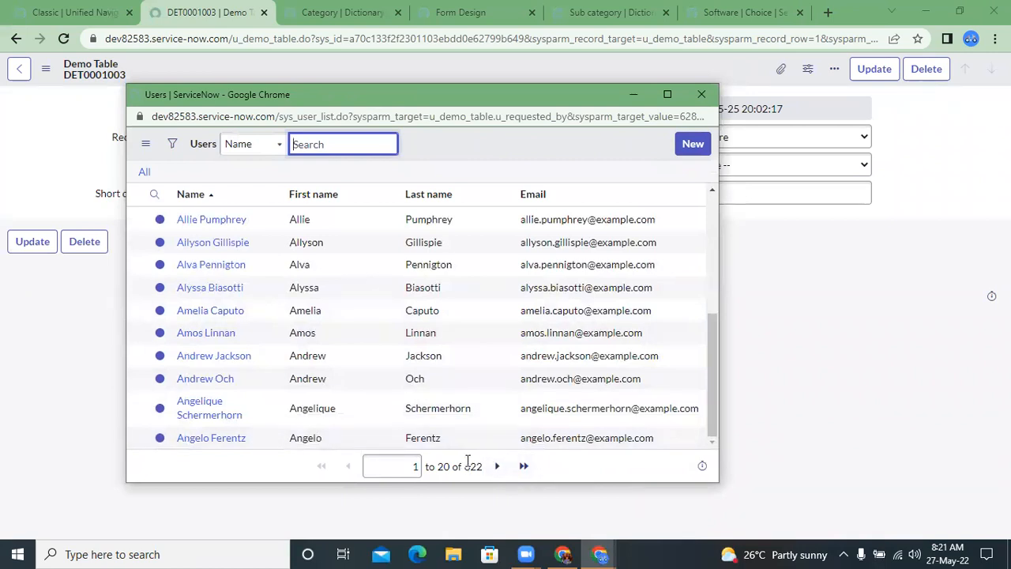
left_click(701, 94)
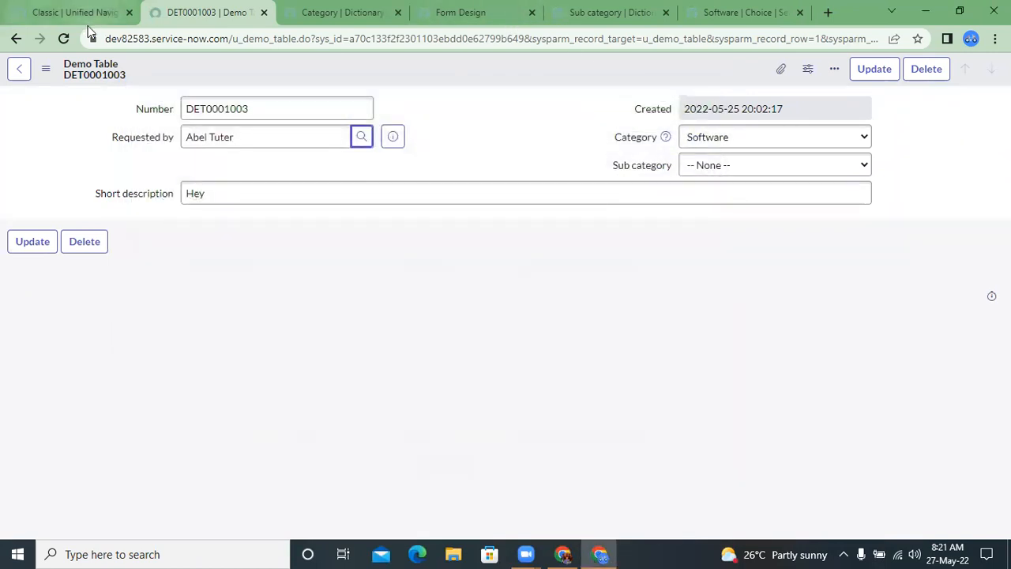
Step: Search the application navigator for "users" and open the Users module under System Security in a separate tab
left_click(79, 12)
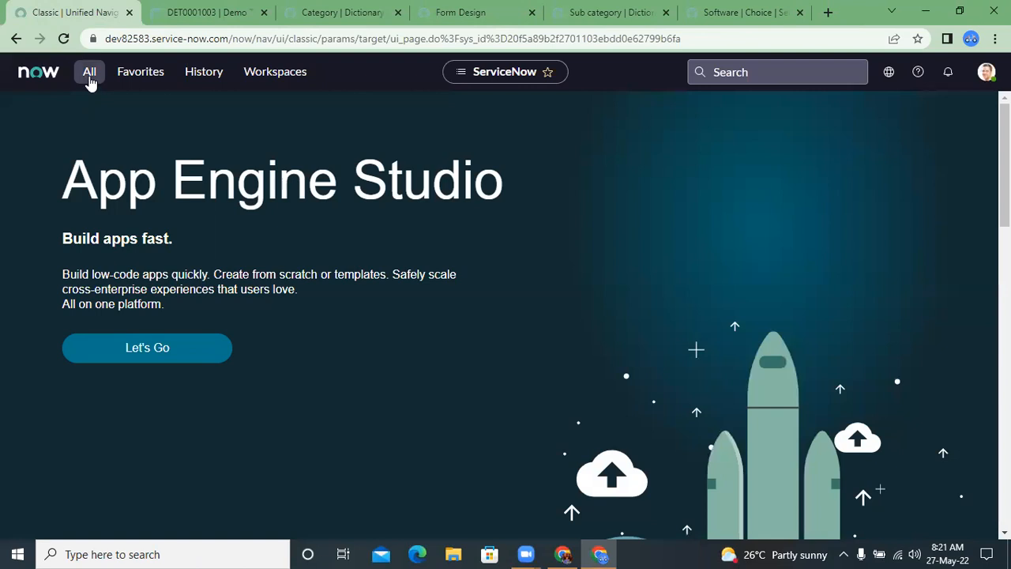
left_click(90, 77)
type("users")
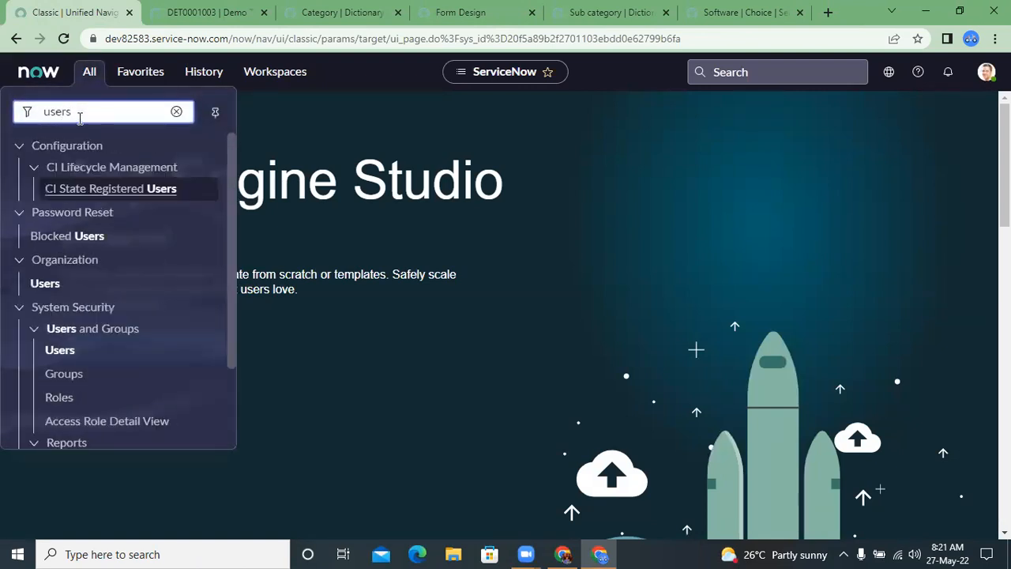
left_click(71, 350)
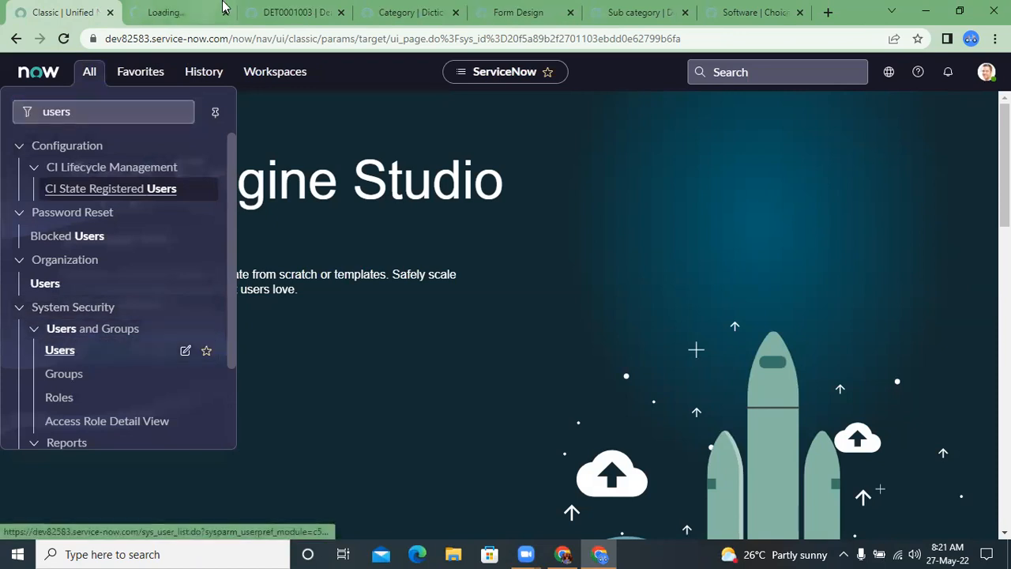
Step: Examine the user records in the Users list opened in the separate tab
left_click(197, 11)
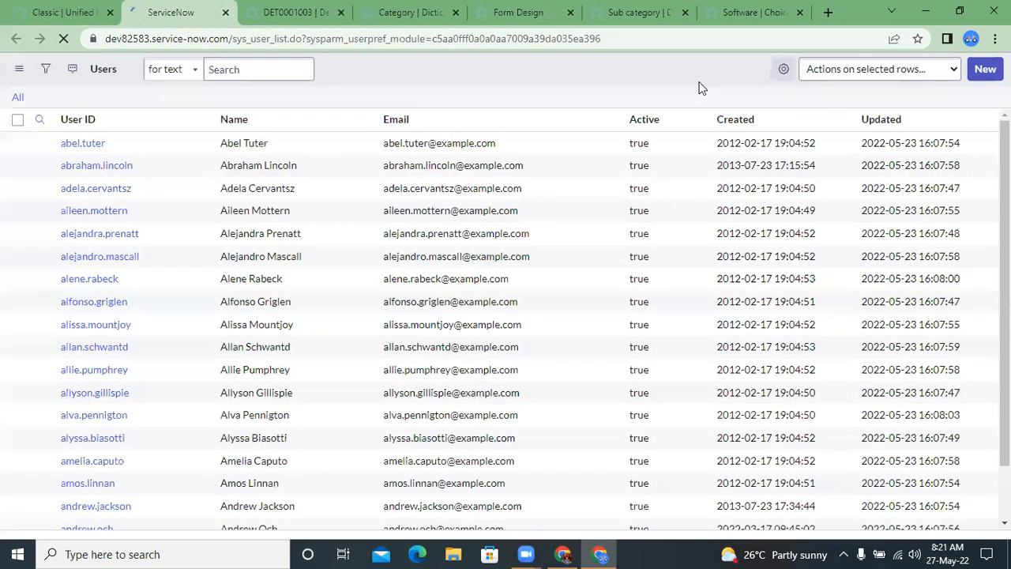
scroll(530, 342, "down", 2)
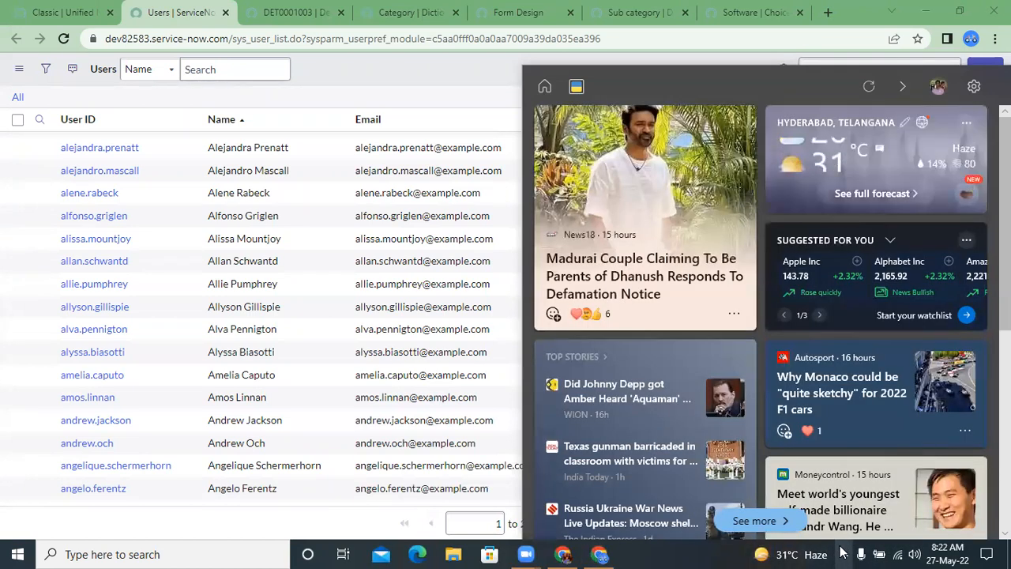
Step: Dismiss the weather and news flyout covering the Users list
left_click(843, 553)
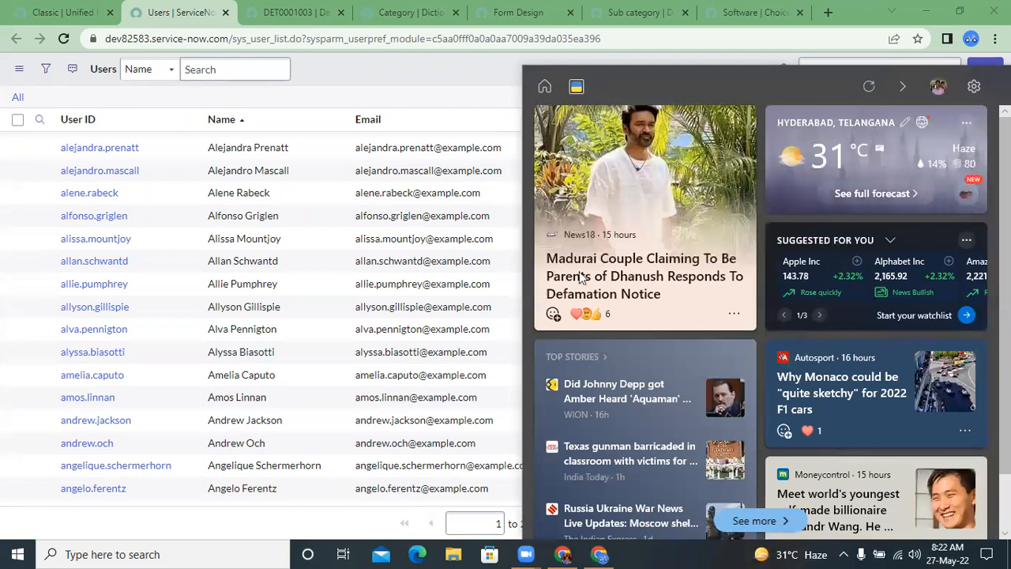
left_click(843, 554)
right_click(360, 485)
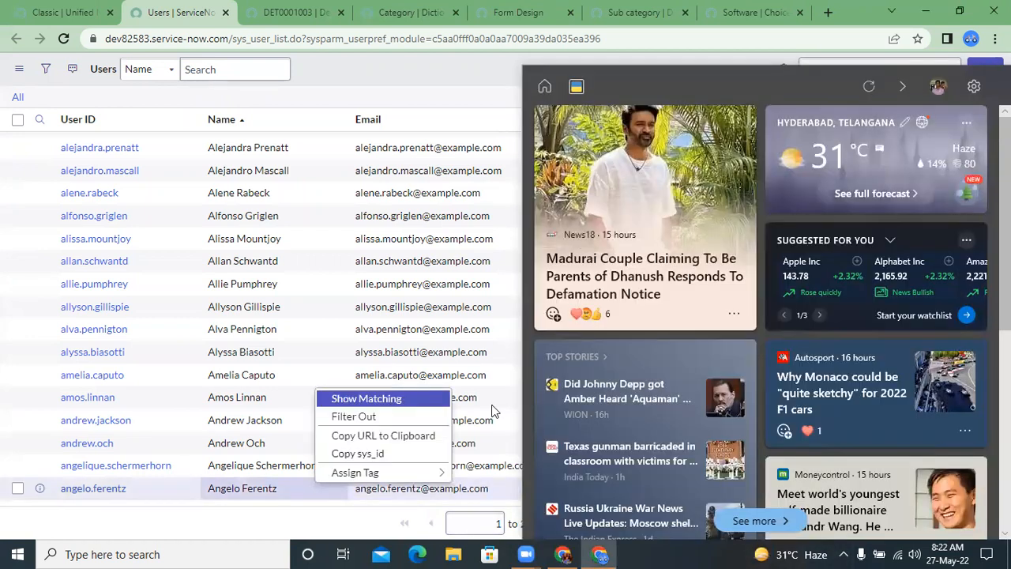
left_click(843, 554)
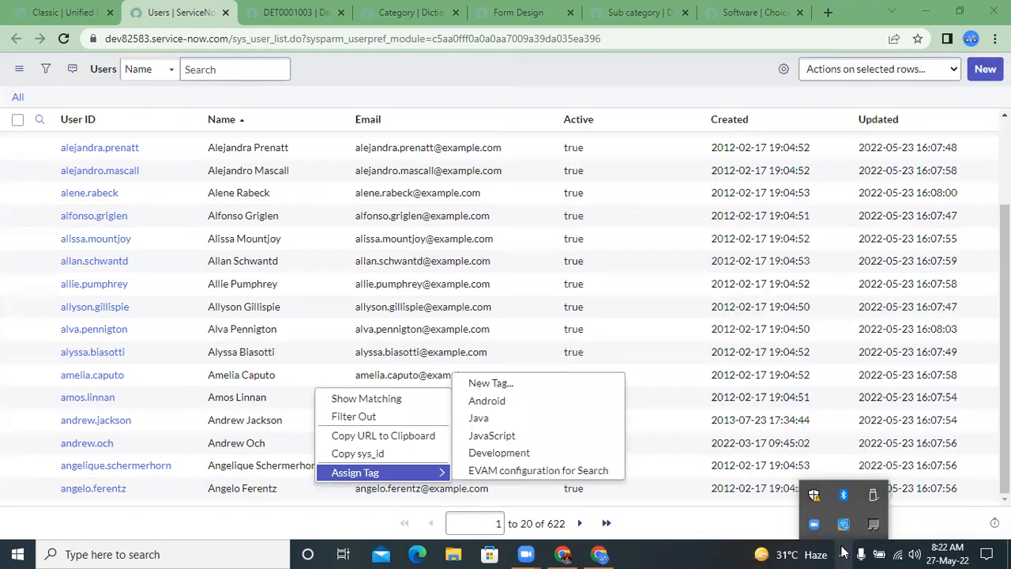
left_click(938, 515)
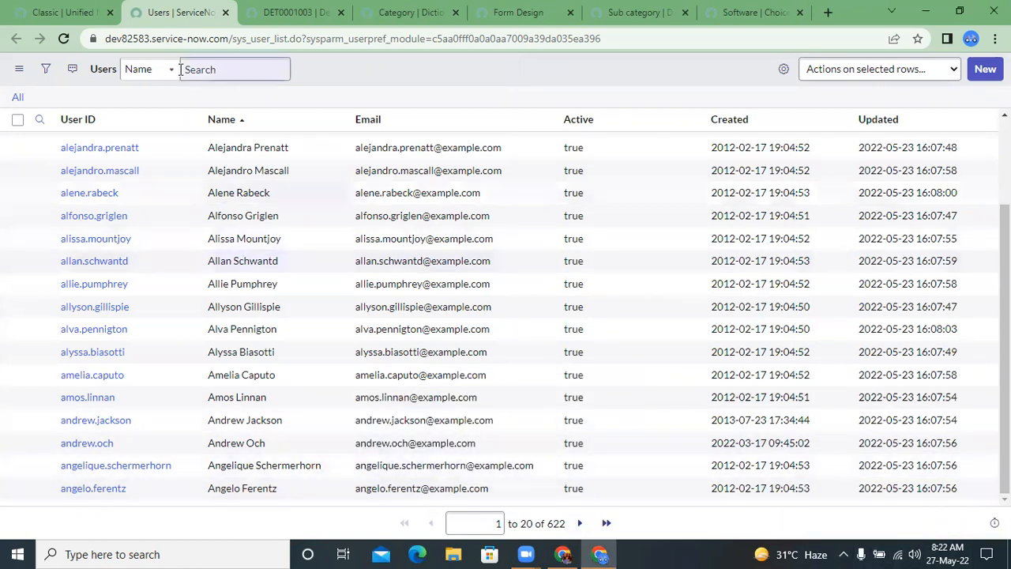
Step: Return to the Demo Table record, open the Requested by lookup of users, and move the lookup window over the form
left_click(303, 13)
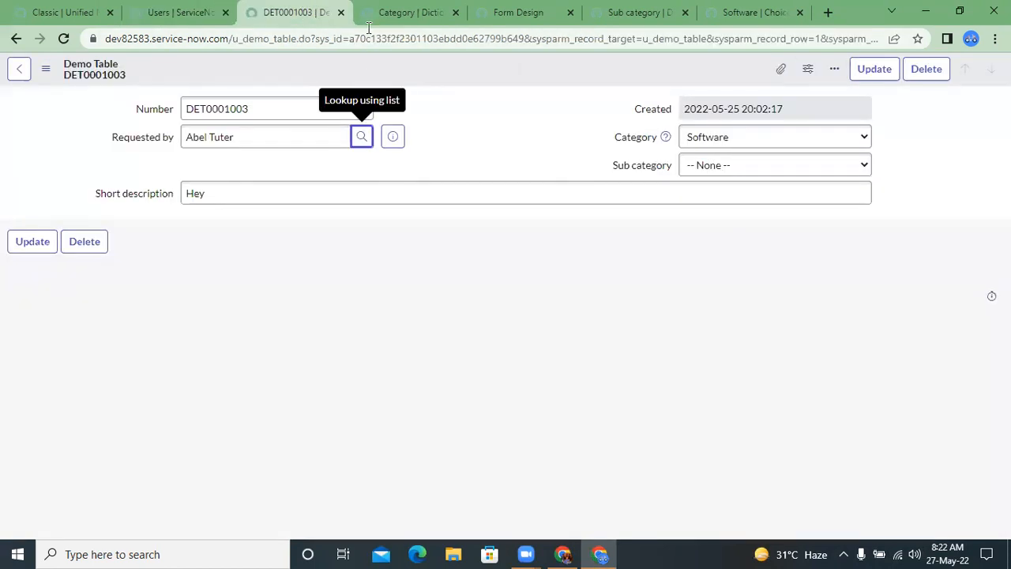
left_click(359, 136)
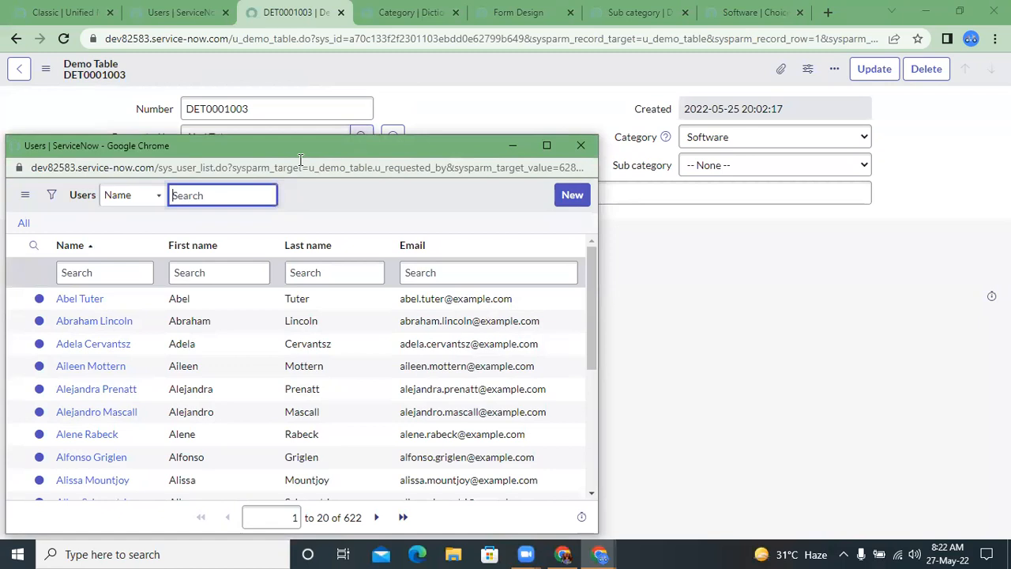
left_click(113, 272)
right_click(115, 273)
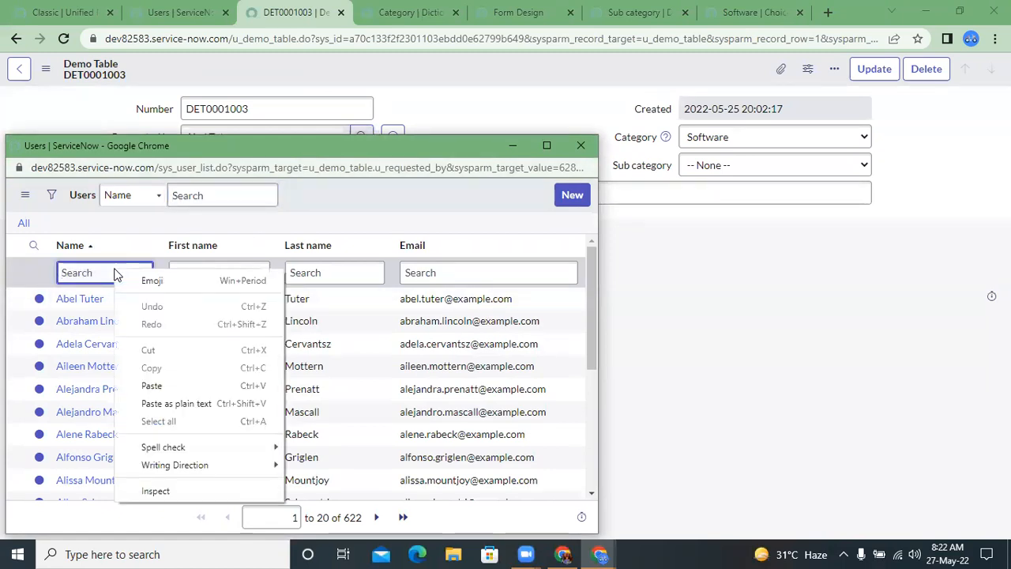
left_click(115, 269)
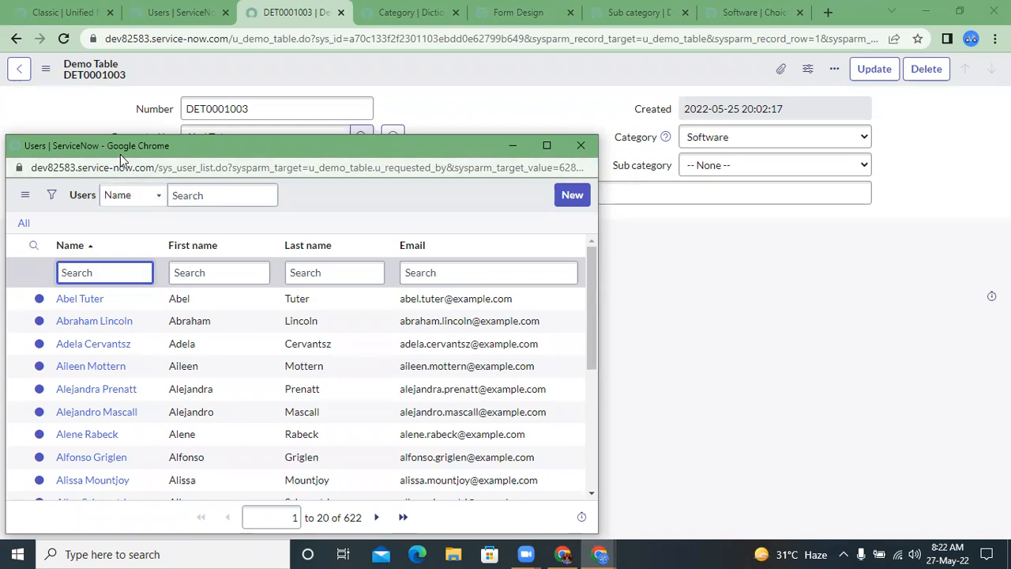
left_click_drag(120, 154, 217, 113)
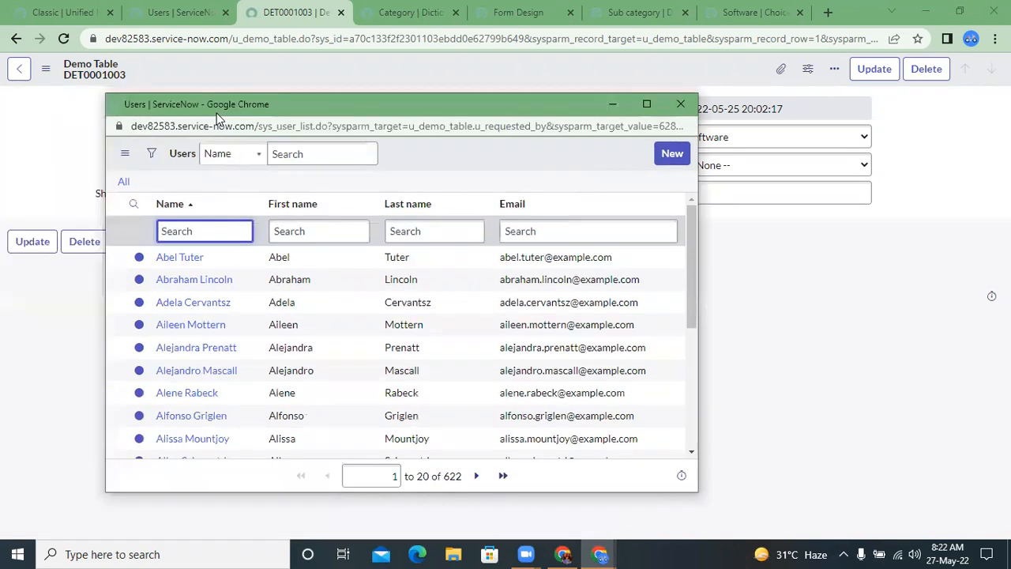
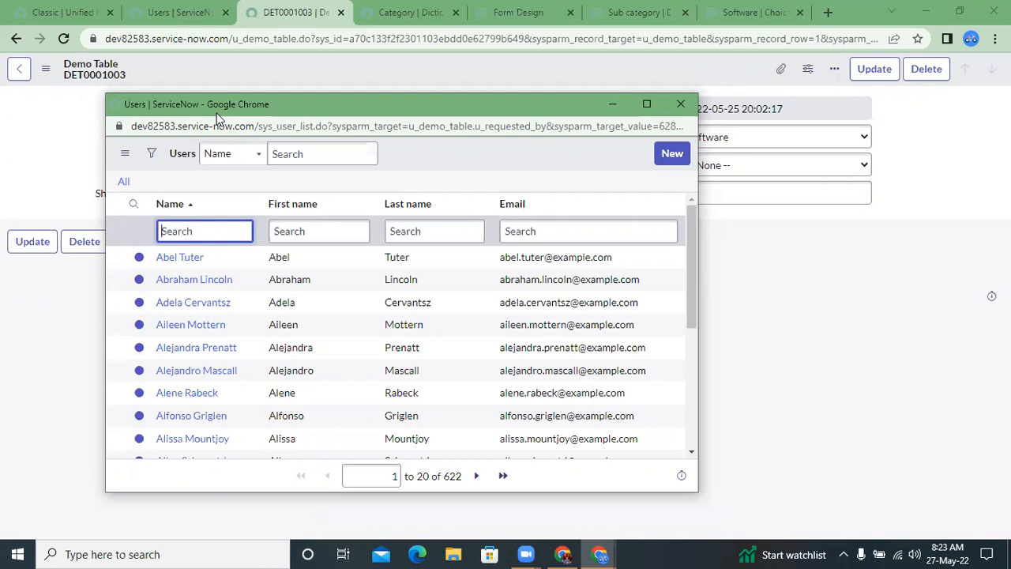
Step: Examine the users offered in the Requested by lookup and close the lookup window
scroll(376, 269, "down", 3)
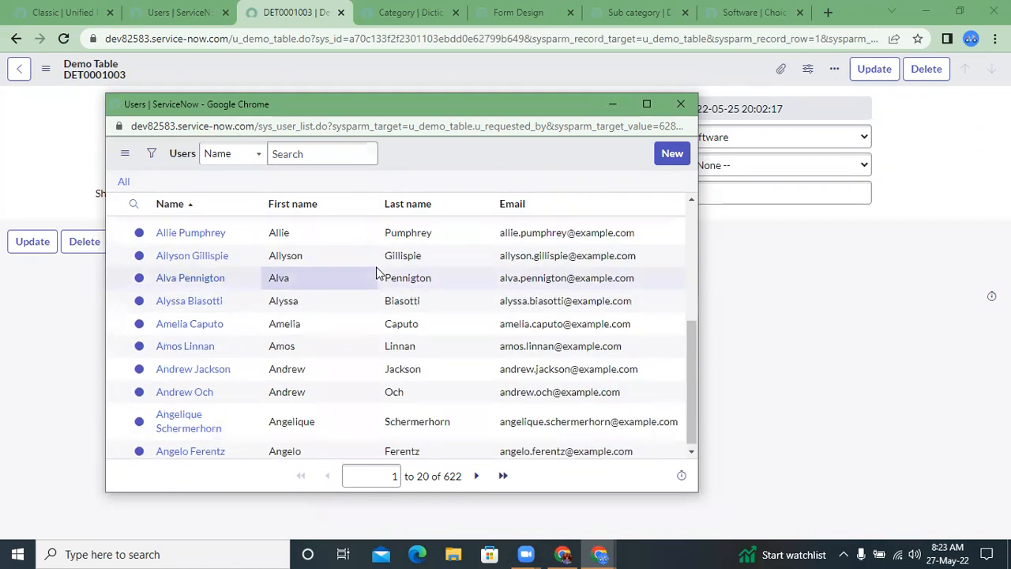
scroll(376, 272, "up", 3)
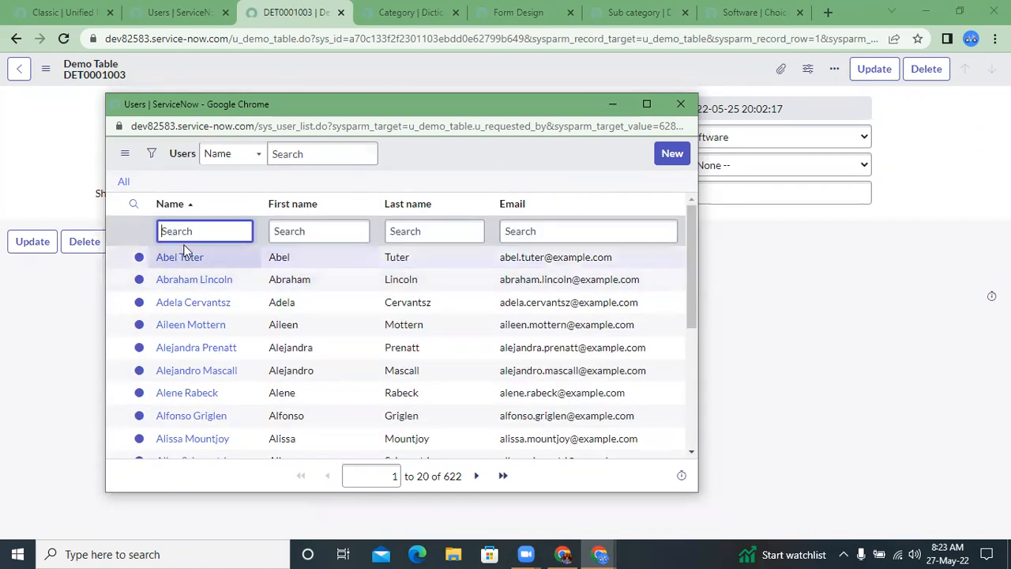
scroll(206, 278, "down", 3)
scroll(208, 280, "up", 3)
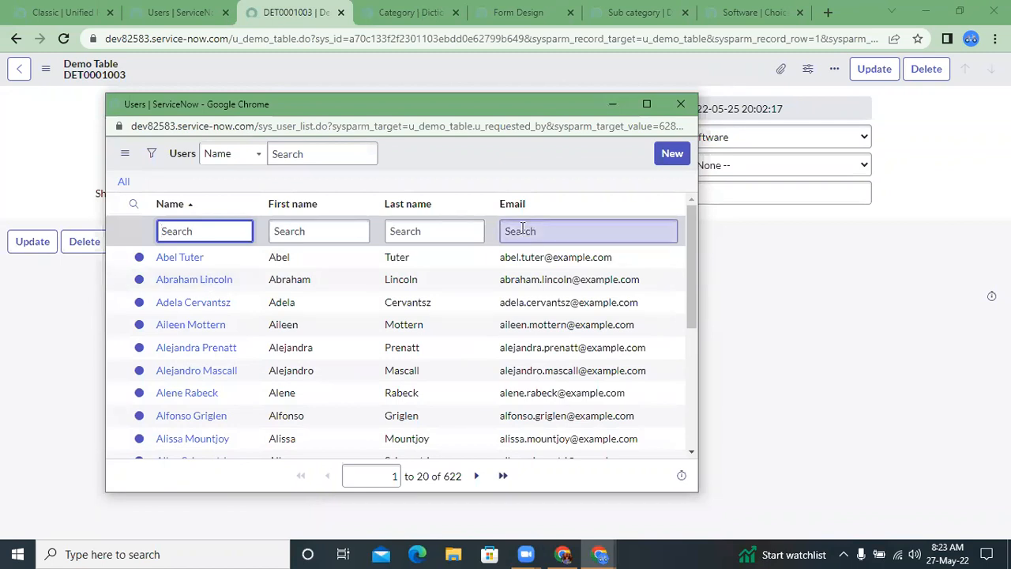
left_click(434, 231)
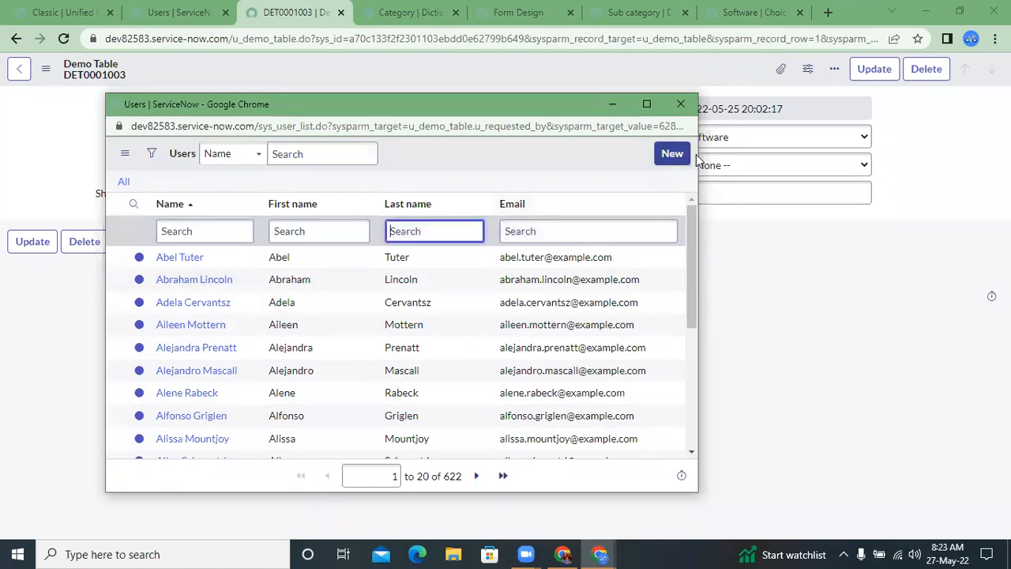
left_click(691, 111)
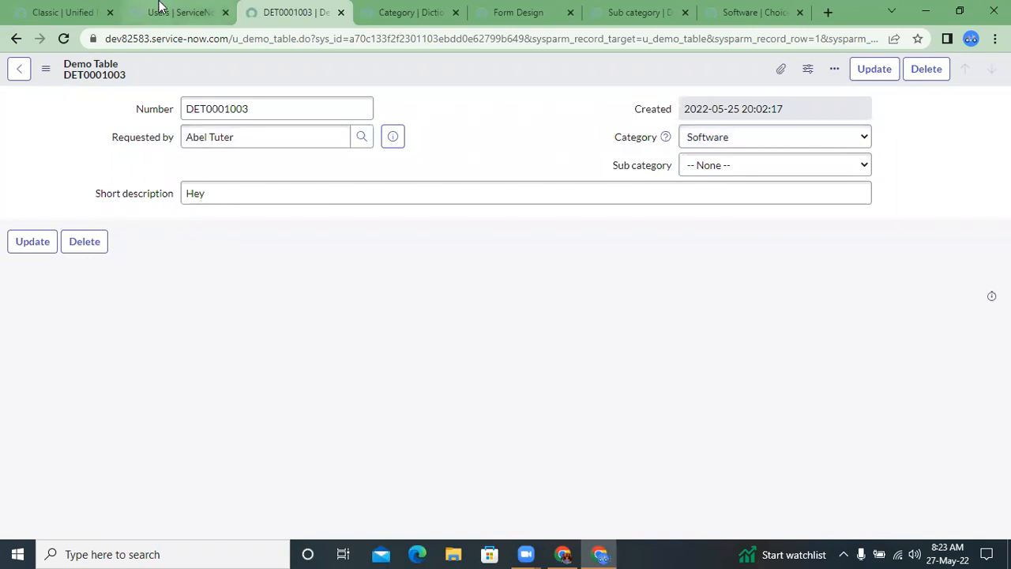
Step: Return to the Users list and expand its filter condition builder
left_click(180, 12)
scroll(530, 213, "up", 2)
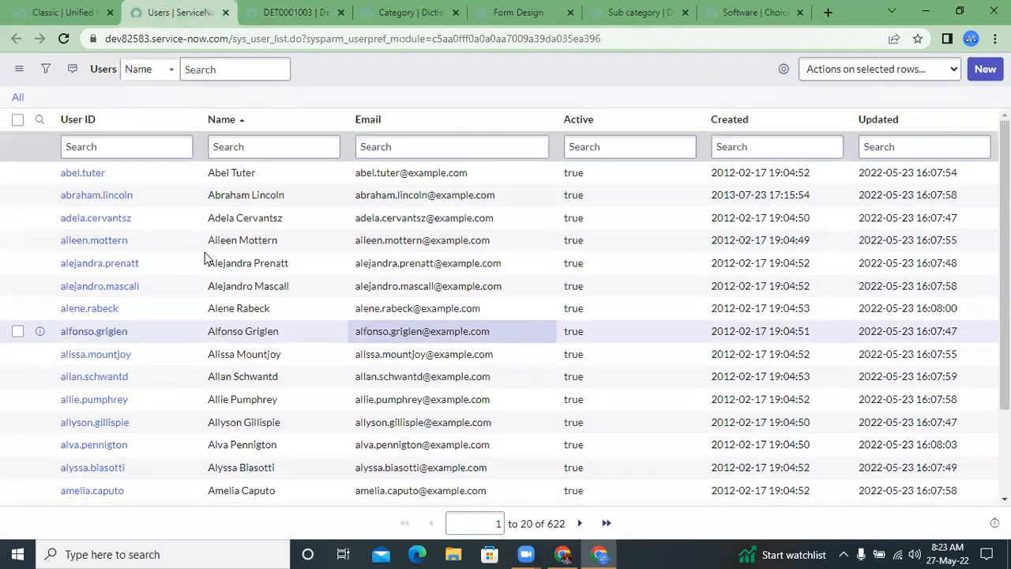
left_click(45, 68)
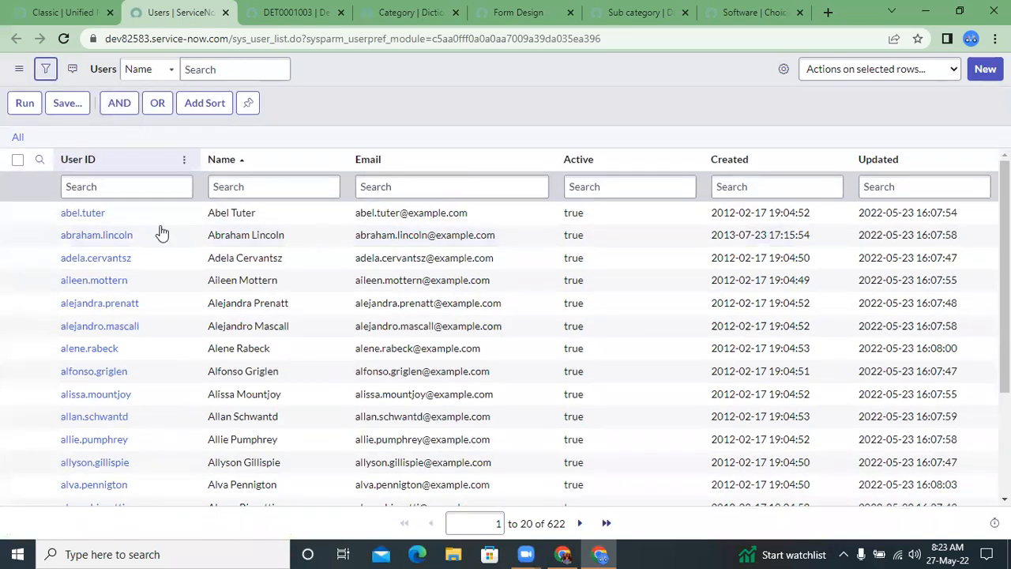
Step: Personalize the Users list columns by adding the Department field to the selected ones
left_click(784, 71)
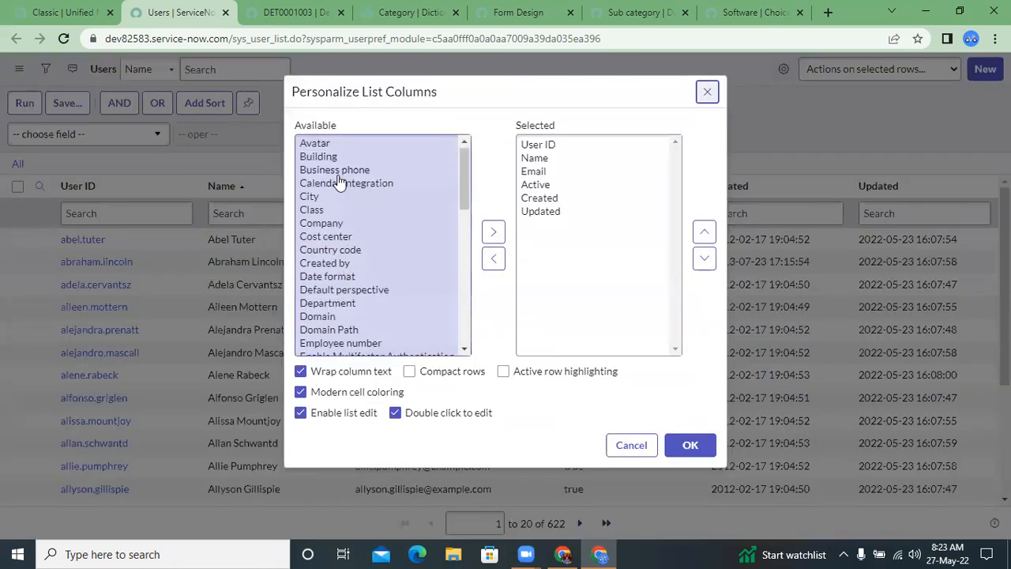
left_click(338, 170)
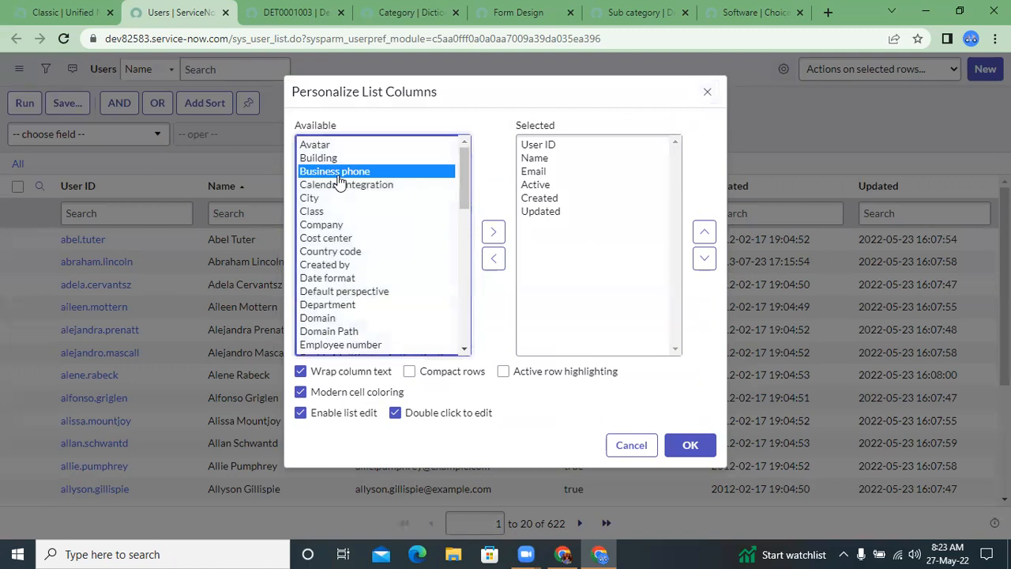
key("d")
key("d")
key("d")
key("d")
key("d")
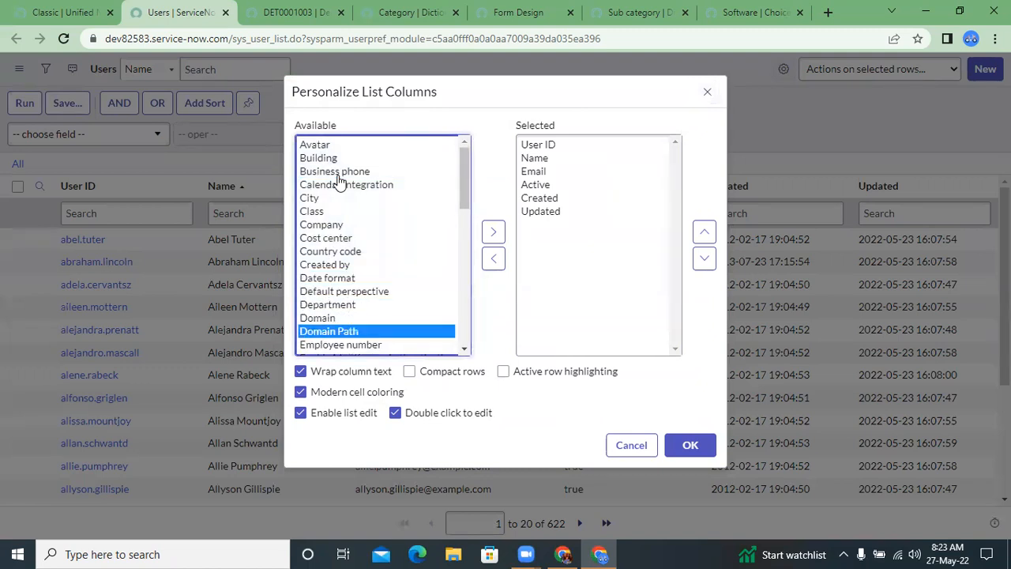
key("d")
key("d")
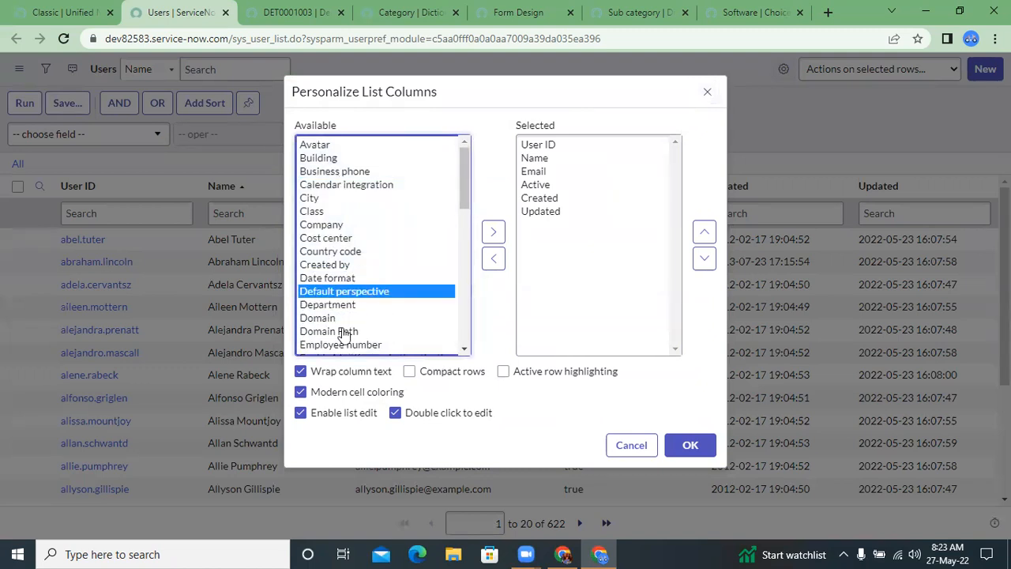
scroll(343, 334, "down", 1)
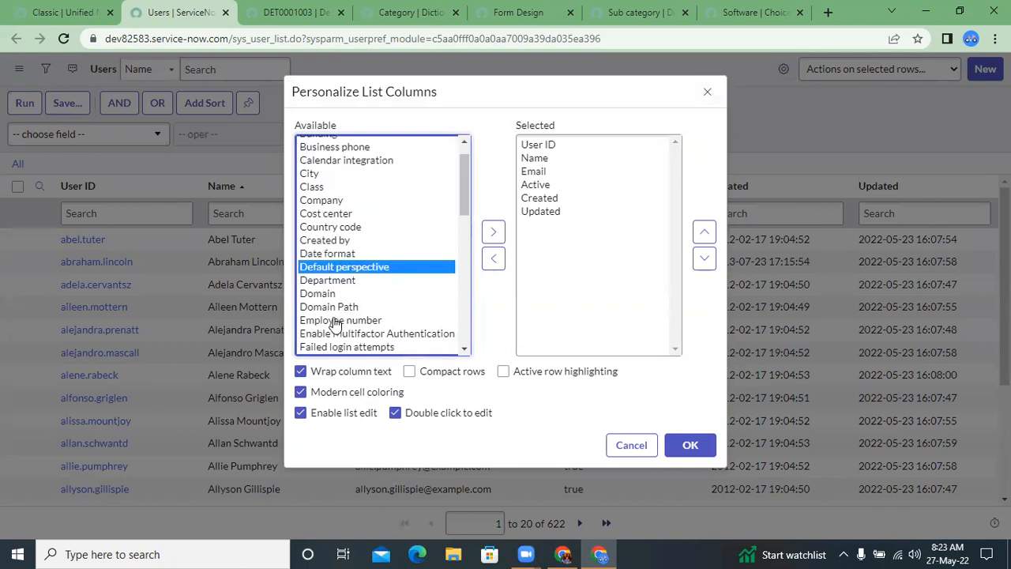
scroll(336, 324, "down", 3)
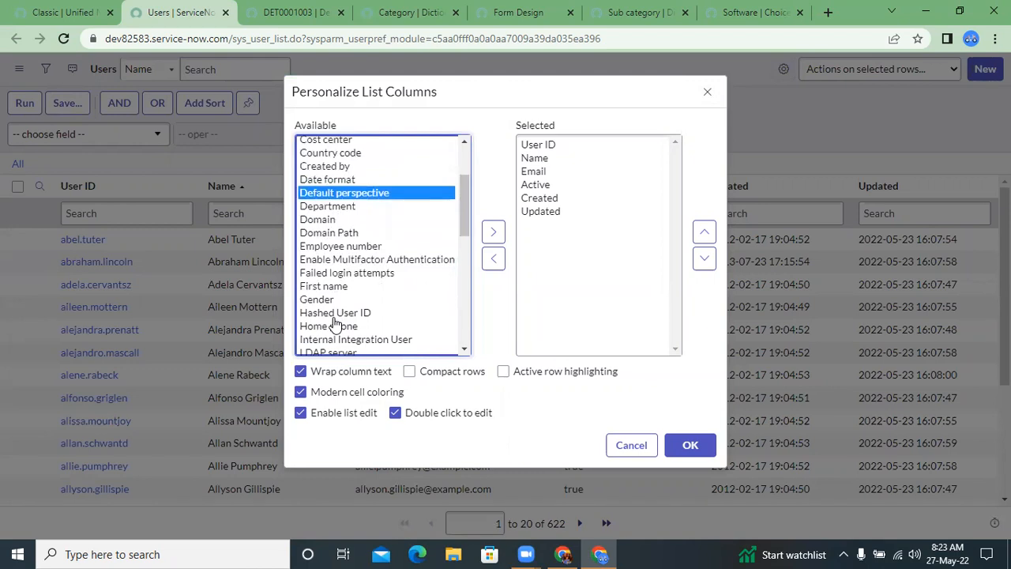
left_click(326, 208)
double_click(326, 211)
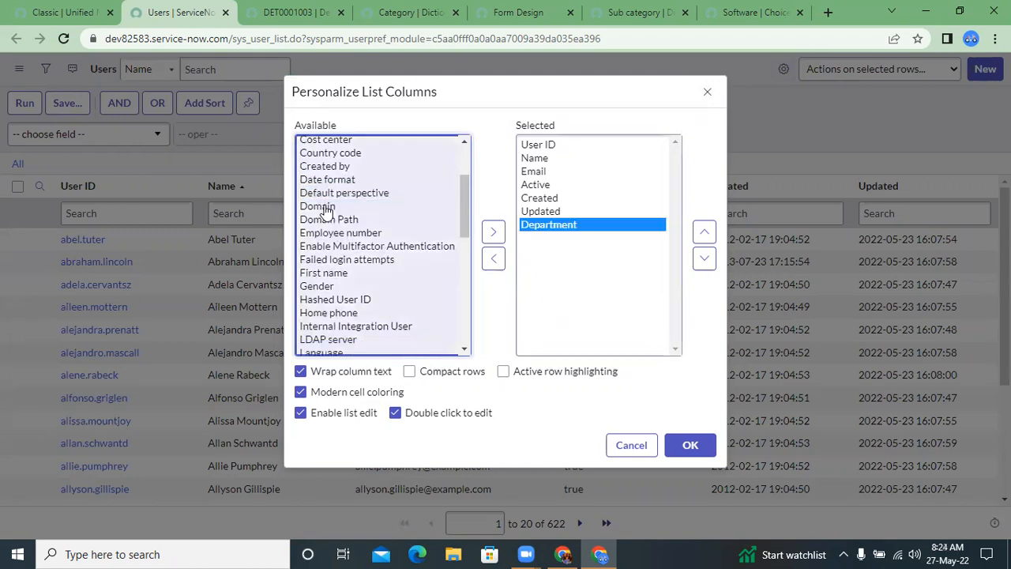
Step: Place the Department column directly after Name and apply the column layout to the Users list
left_click(705, 234)
left_click(705, 233)
left_click(705, 234)
left_click(705, 234)
left_click(706, 234)
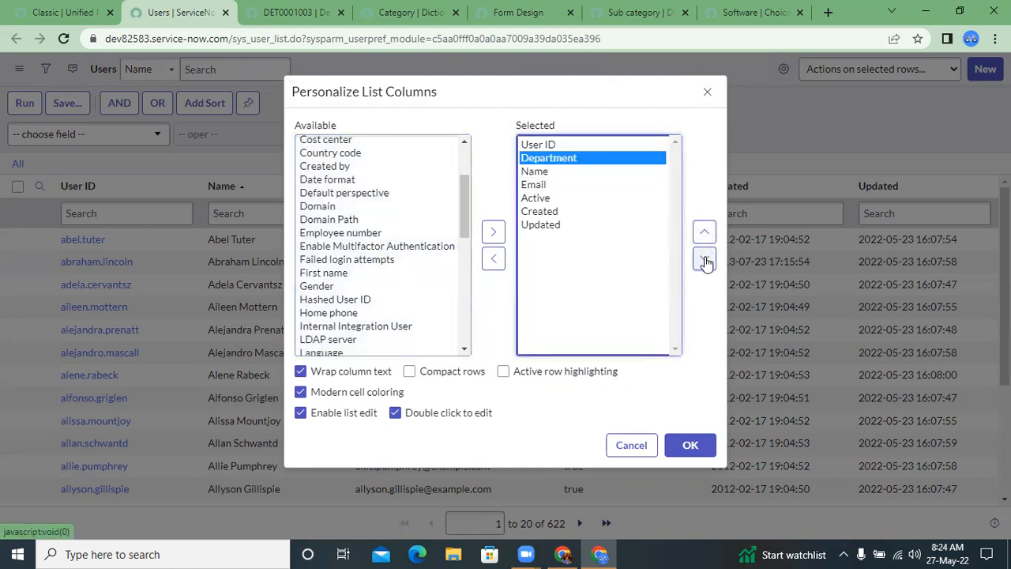
left_click(704, 259)
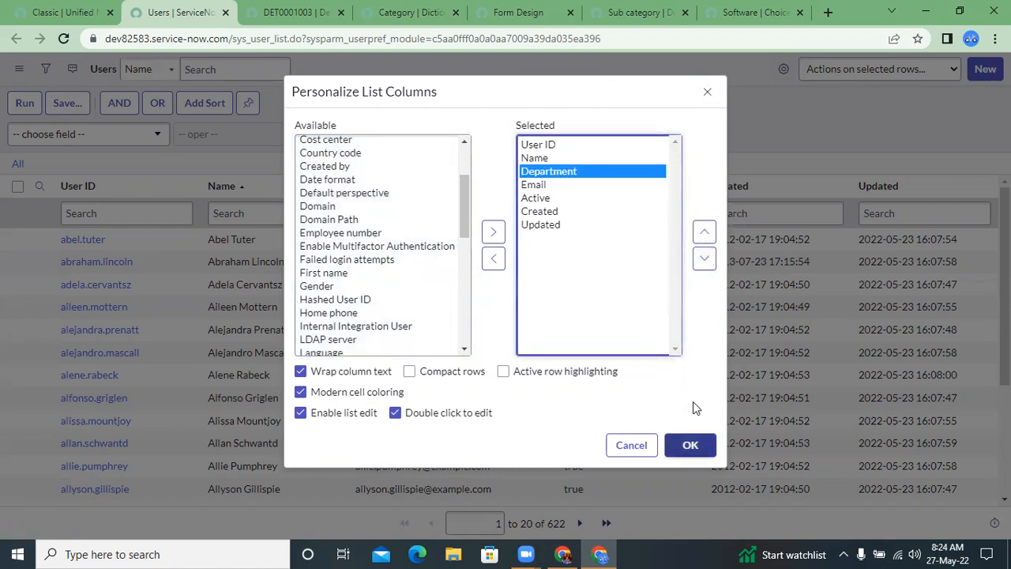
left_click(690, 444)
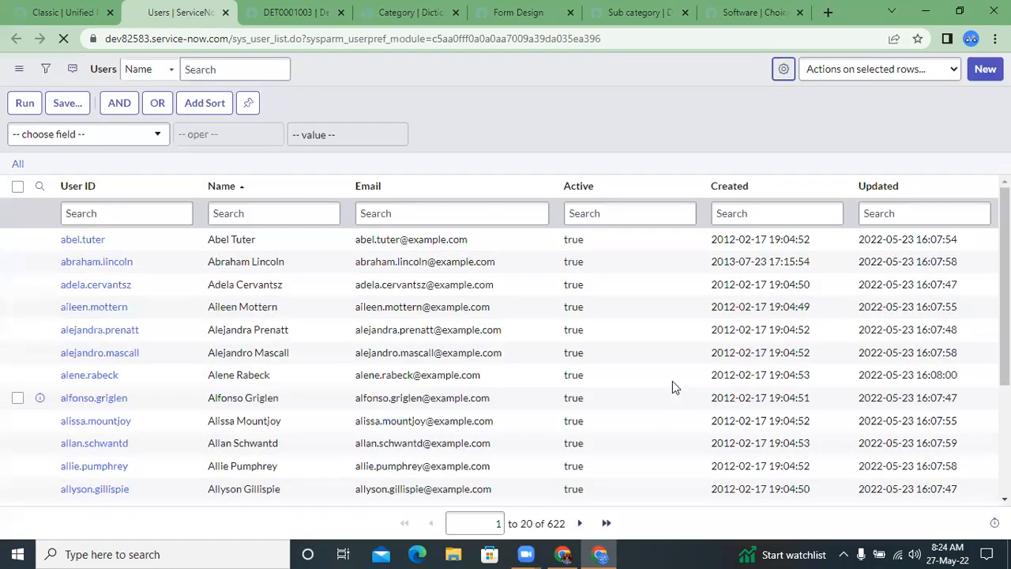
left_click(269, 7)
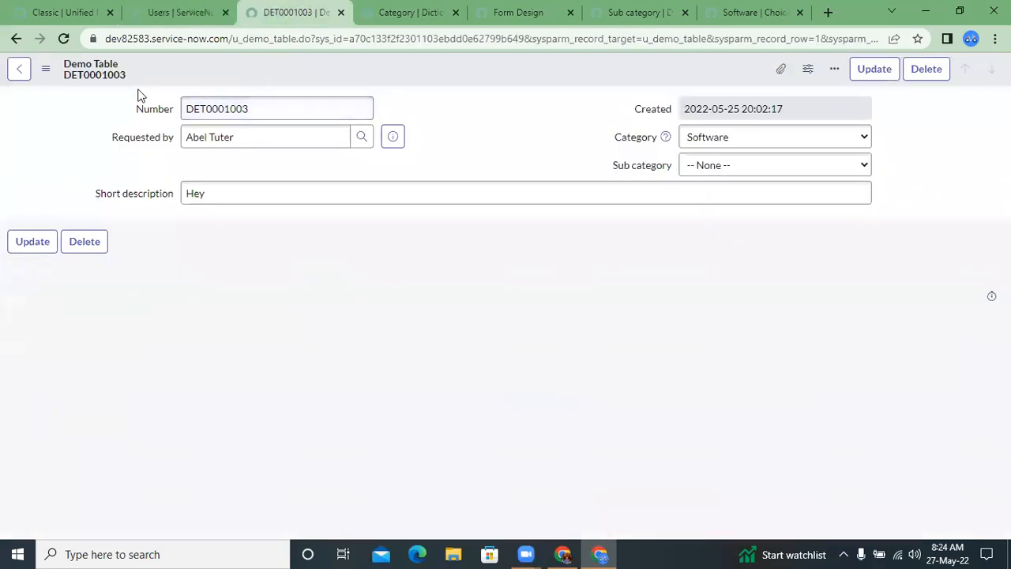
left_click(178, 11)
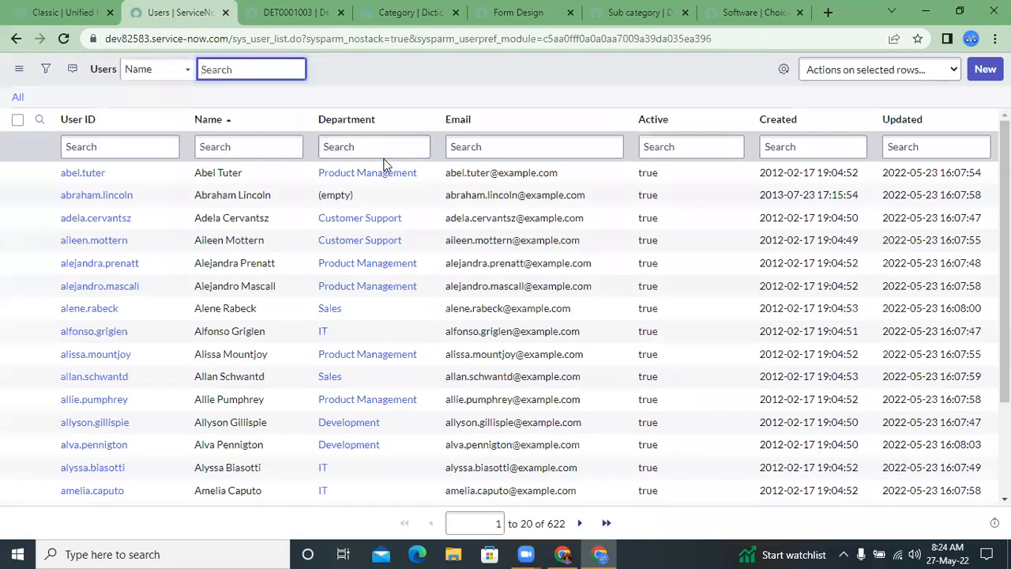
Step: Filter the Users list to show only records whose Department matches IT
right_click(340, 330)
left_click(341, 335)
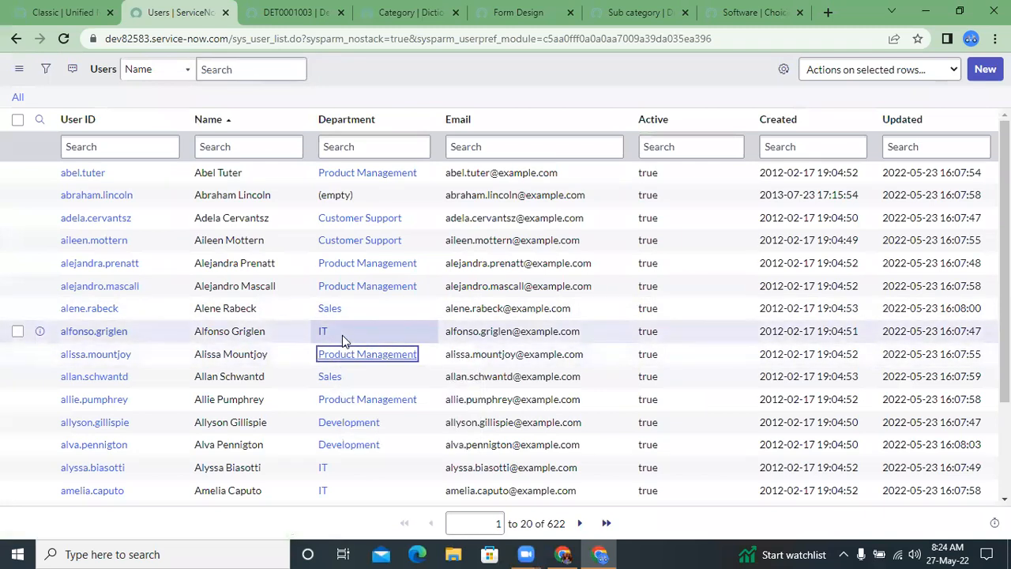
right_click(341, 335)
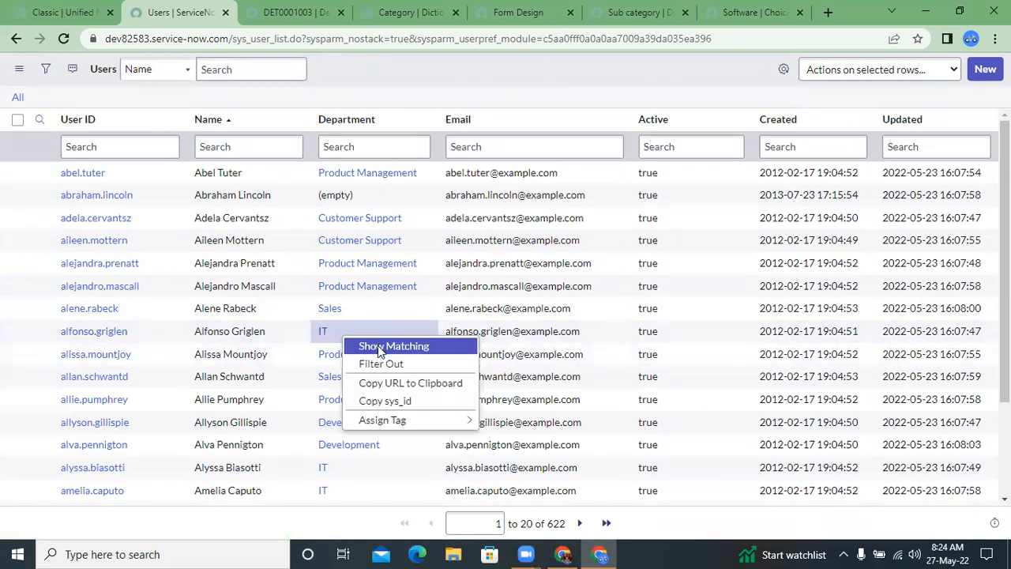
left_click(377, 345)
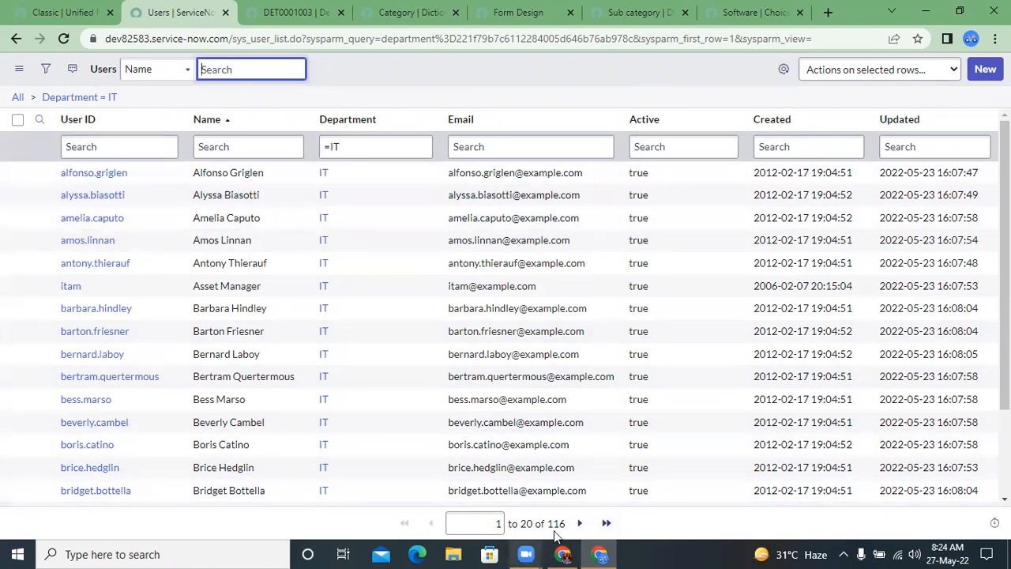
mouse_move(525, 553)
left_click(660, 527)
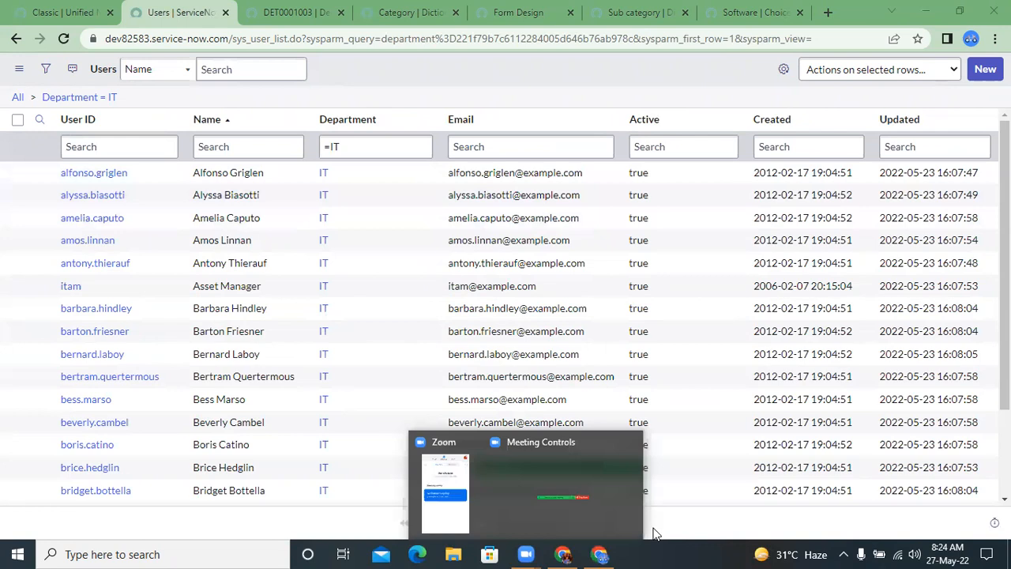
left_click(354, 148)
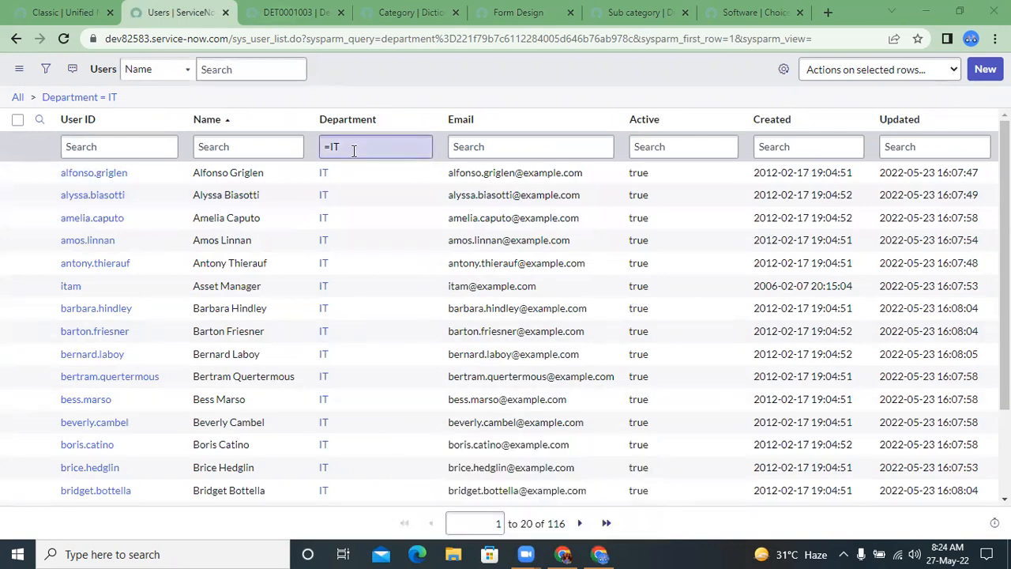
Step: Return to the Demo Table record and open the dictionary entry of the Requested by field
left_click(280, 13)
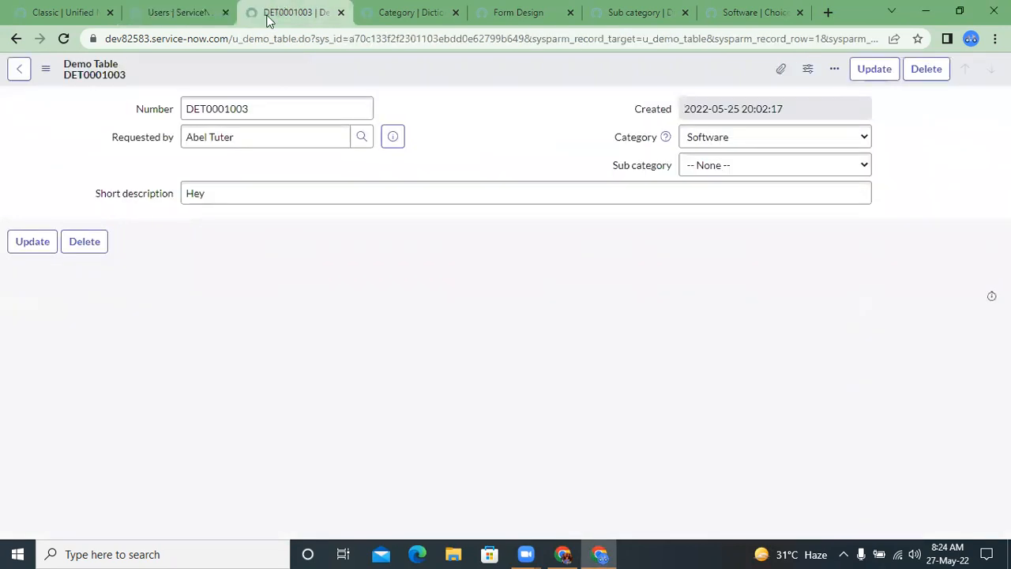
right_click(129, 142)
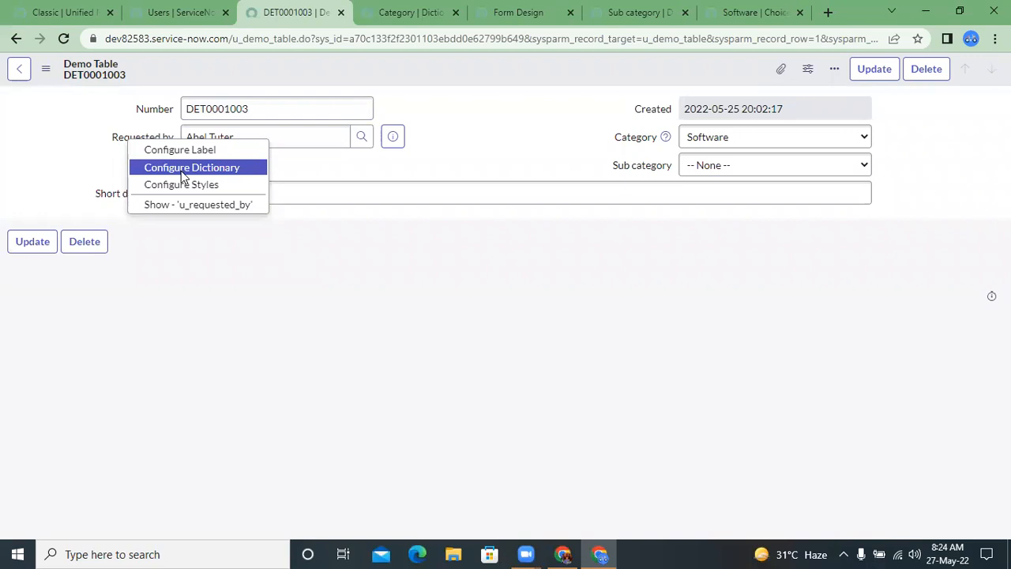
left_click(94, 134)
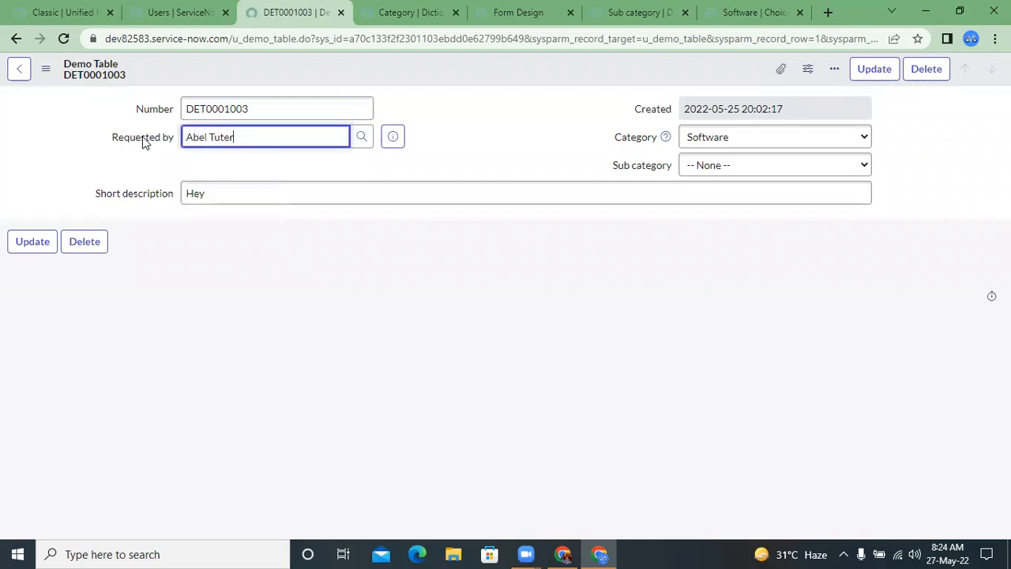
right_click(143, 140)
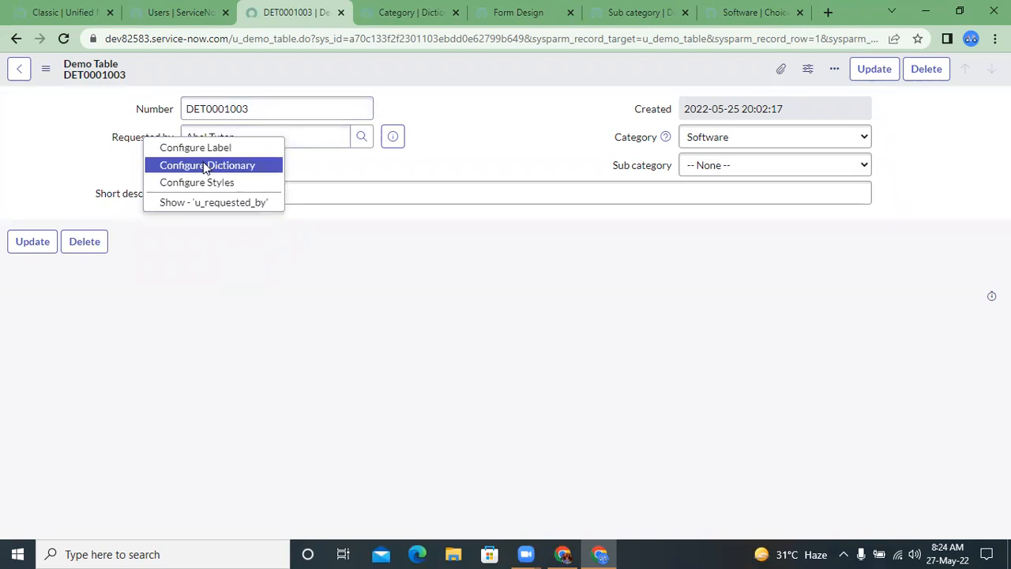
left_click(204, 167)
left_click(566, 146)
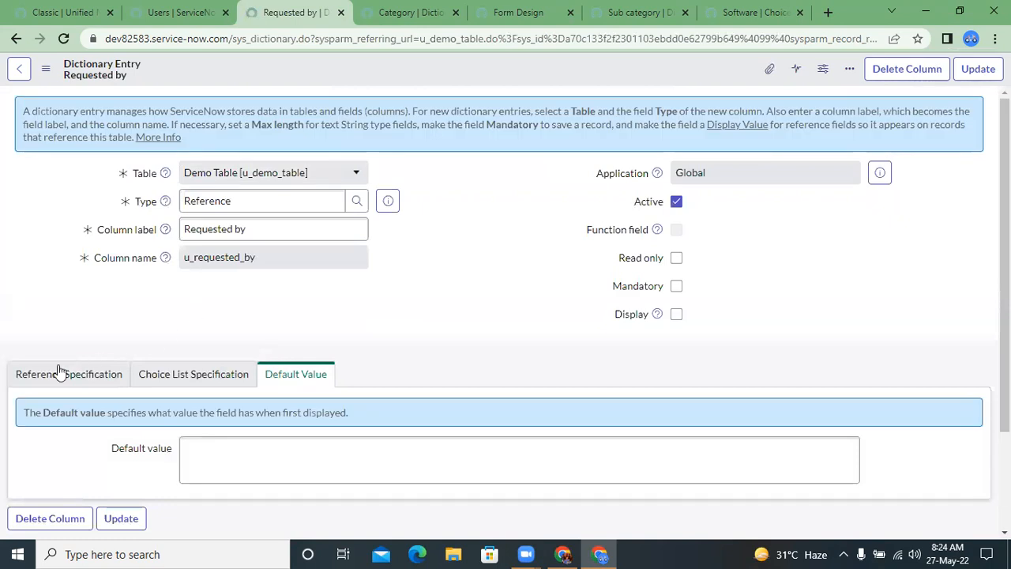
Step: In the reference specification of Requested by, set the reference qualifier condition to Department is IT
left_click(52, 374)
scroll(158, 363, "down", 2)
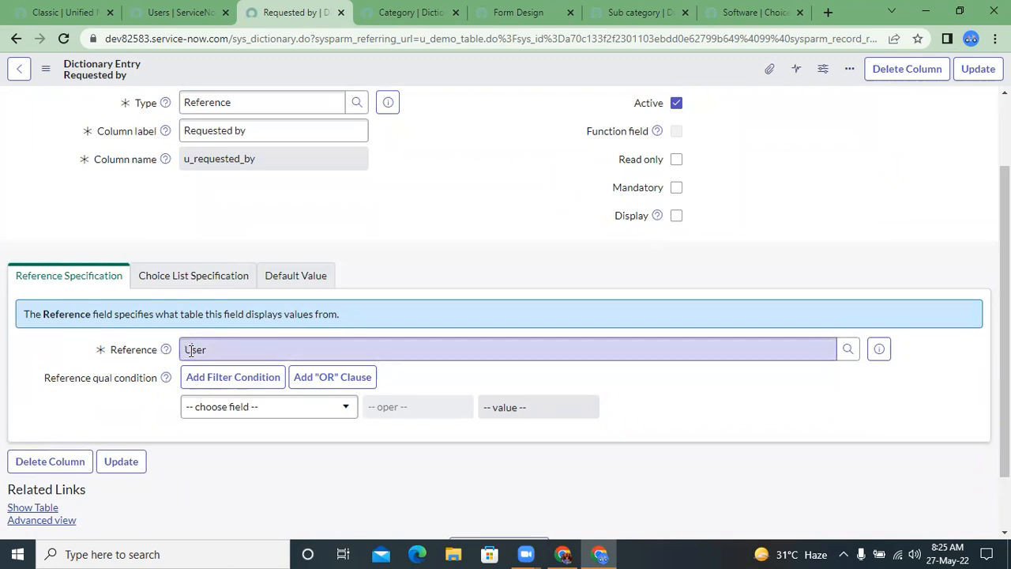
scroll(123, 355, "down", 2)
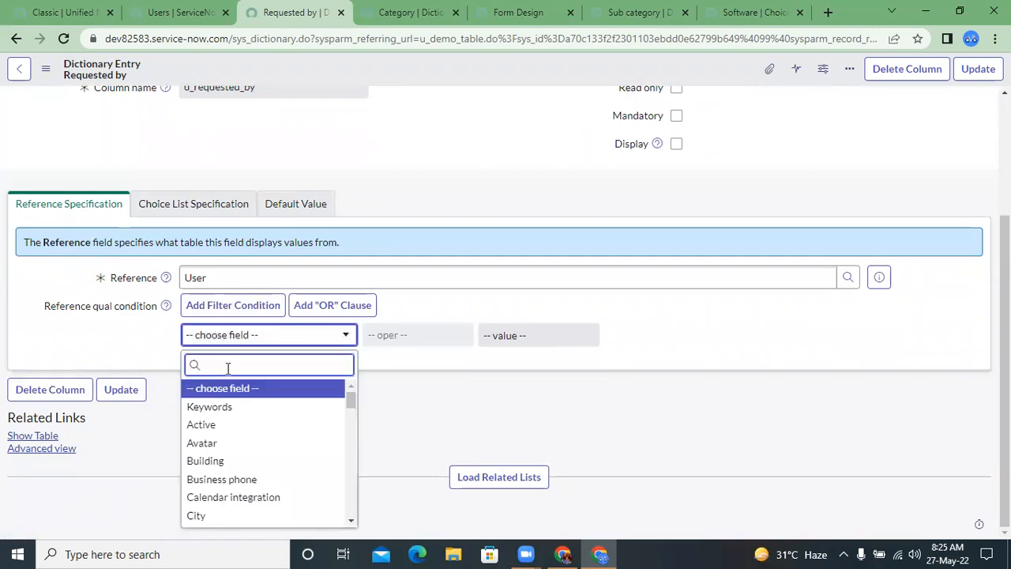
type("depar")
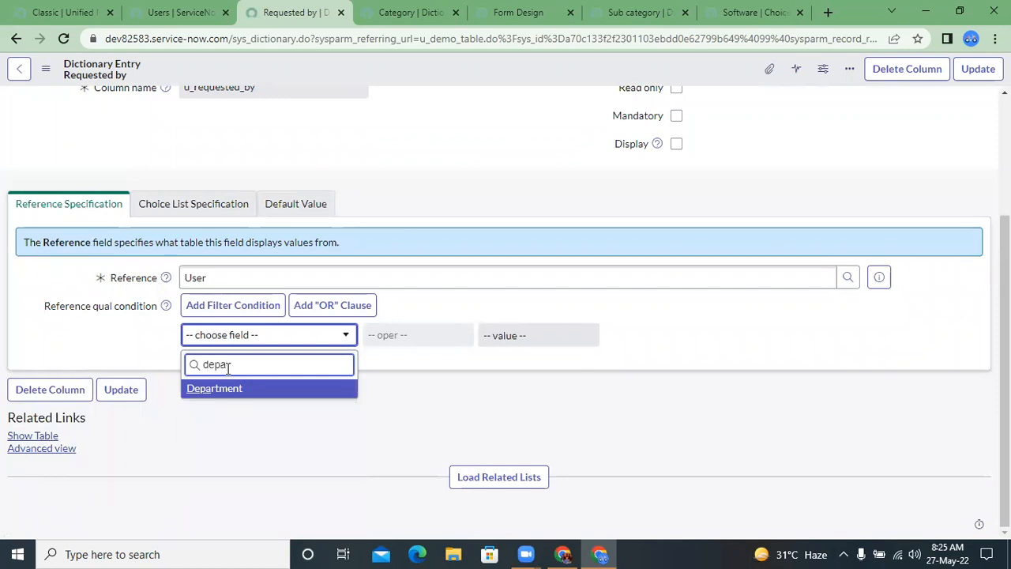
key("Return")
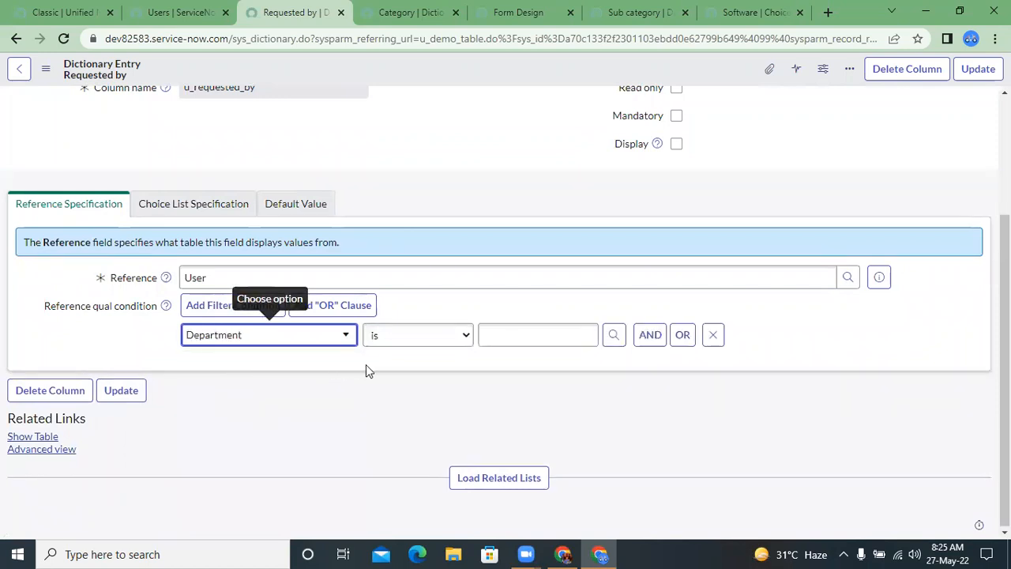
left_click(613, 334)
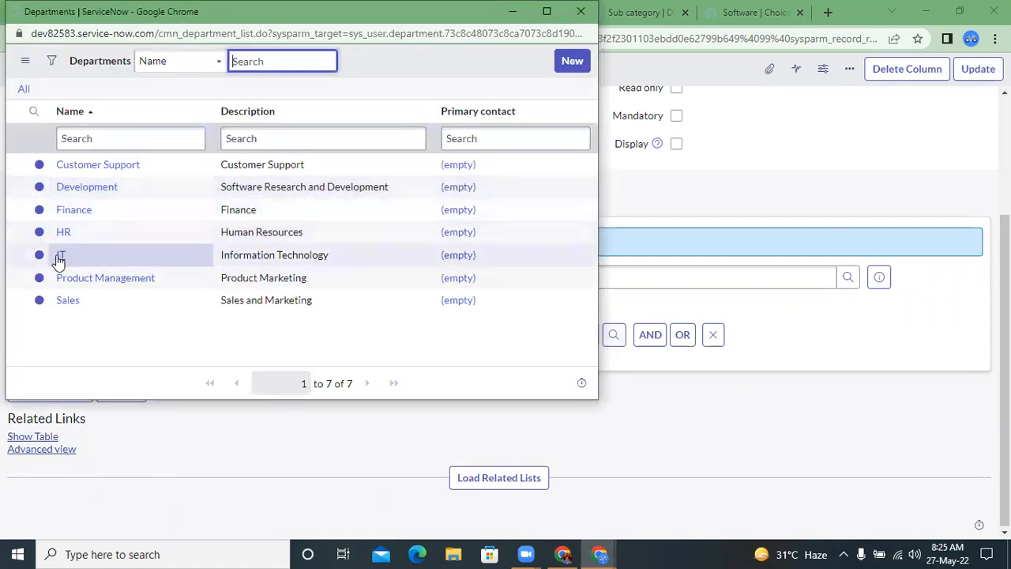
left_click(63, 255)
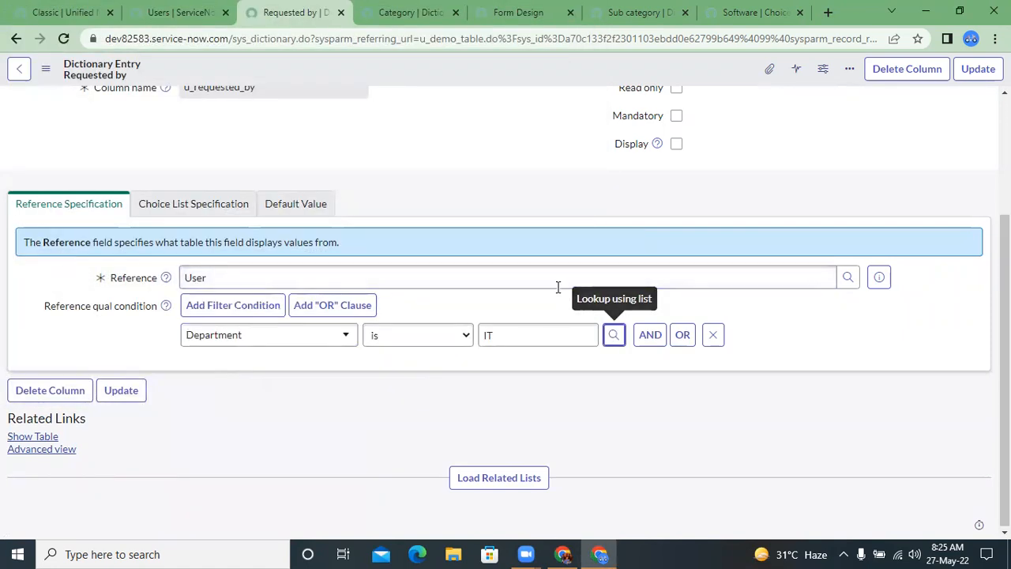
Step: Save the Requested by dictionary entry with its Department is IT condition and revisit the IT-filtered Users list
right_click(350, 70)
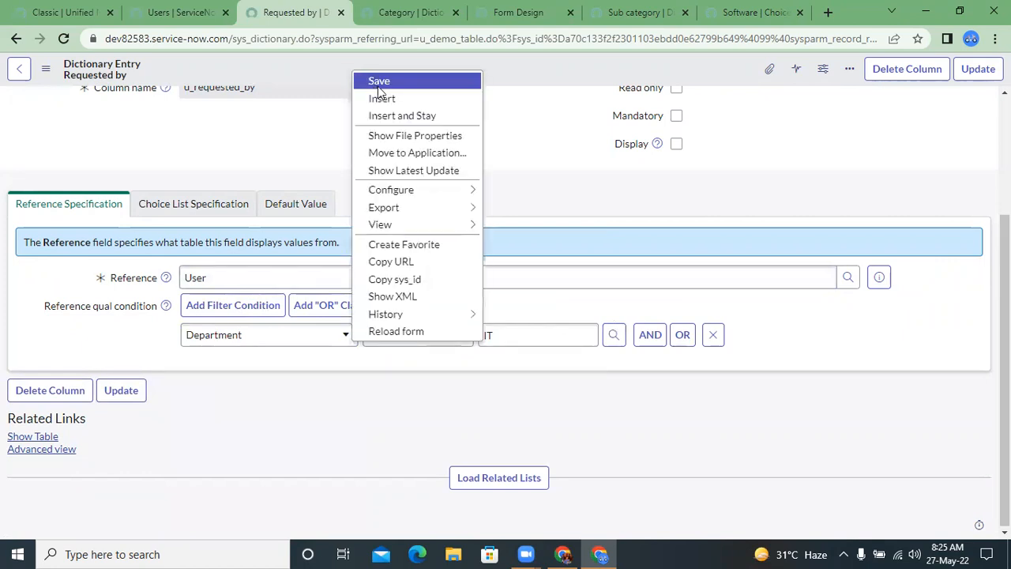
left_click(377, 82)
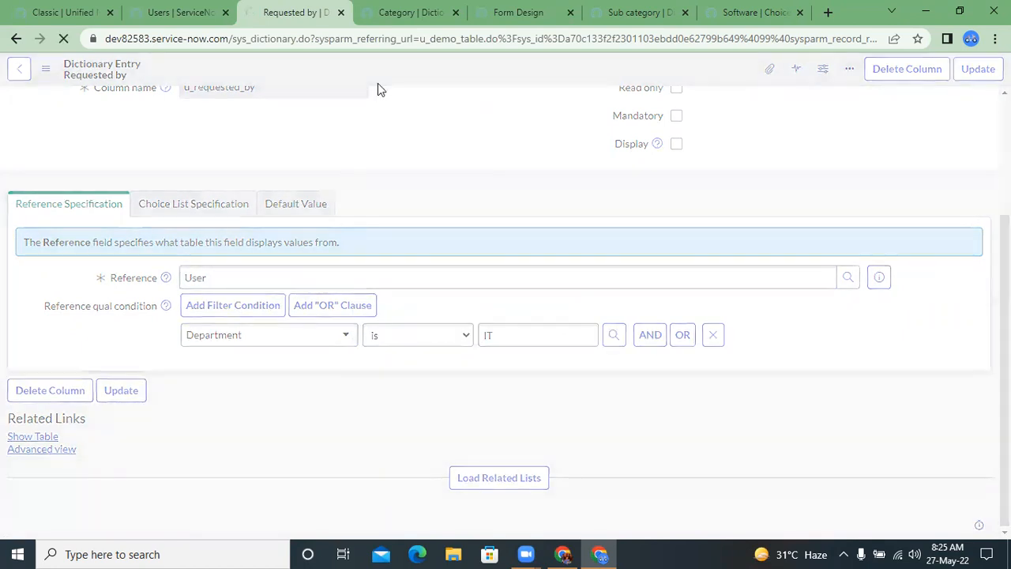
left_click(194, 11)
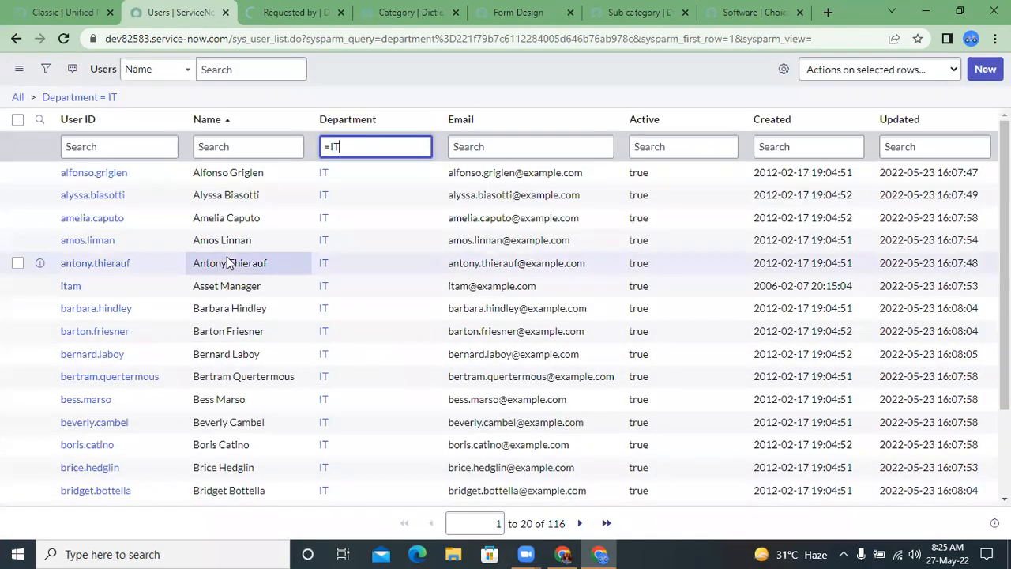
left_click(229, 147)
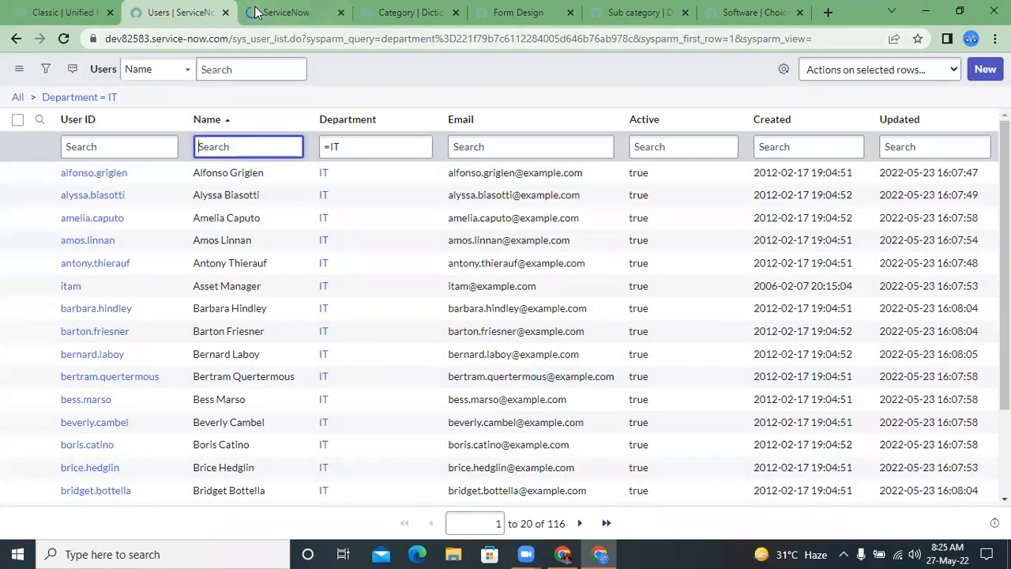
left_click(257, 11)
Step: Open the Demo Table list from the navigator with u_demo_table.LIST and open record DET0001003
left_click(95, 10)
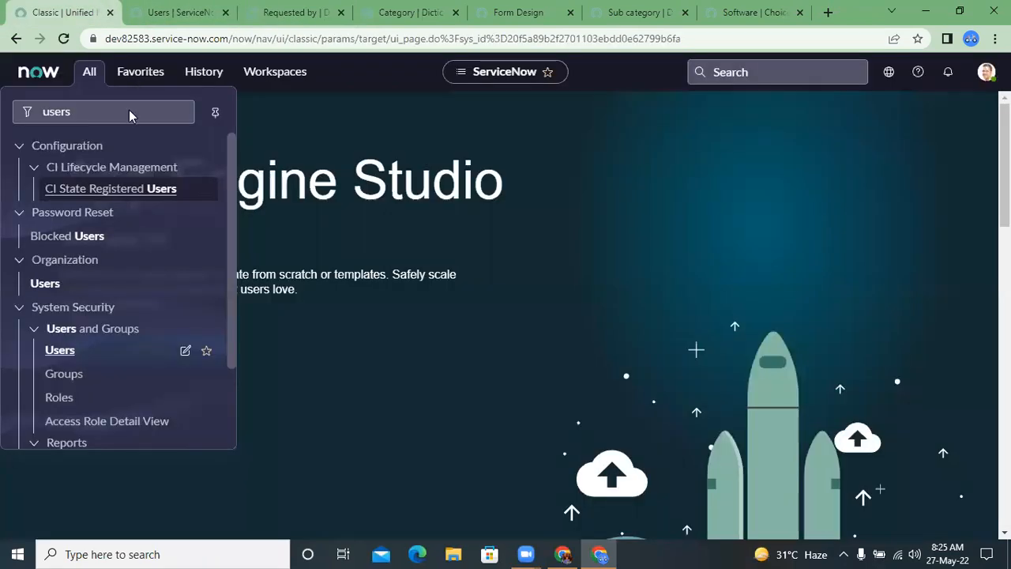
left_click(102, 120)
double_click(102, 119)
left_click(102, 120)
double_click(102, 119)
type("u_demo_table")
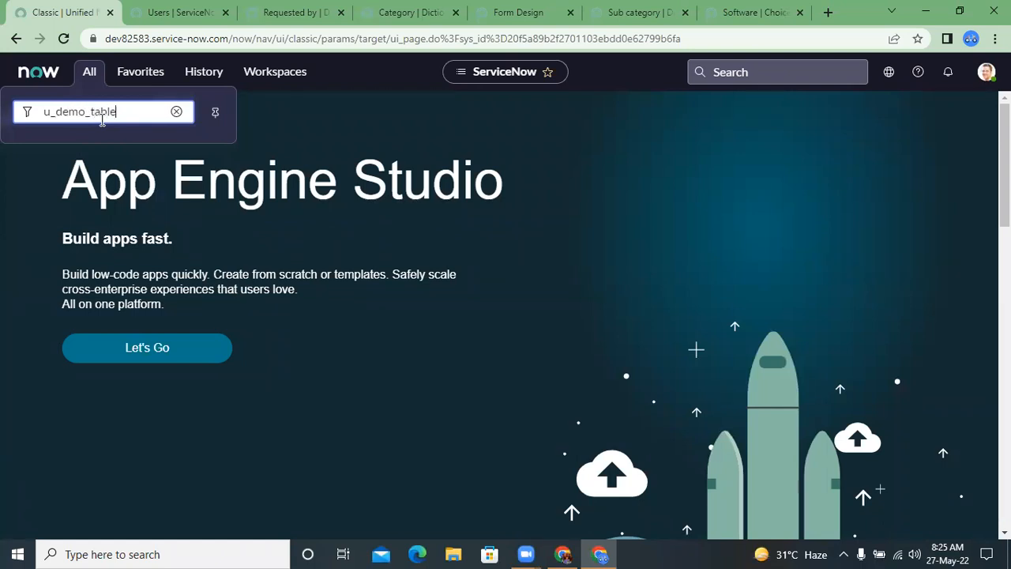
type(".LIST")
key("Return")
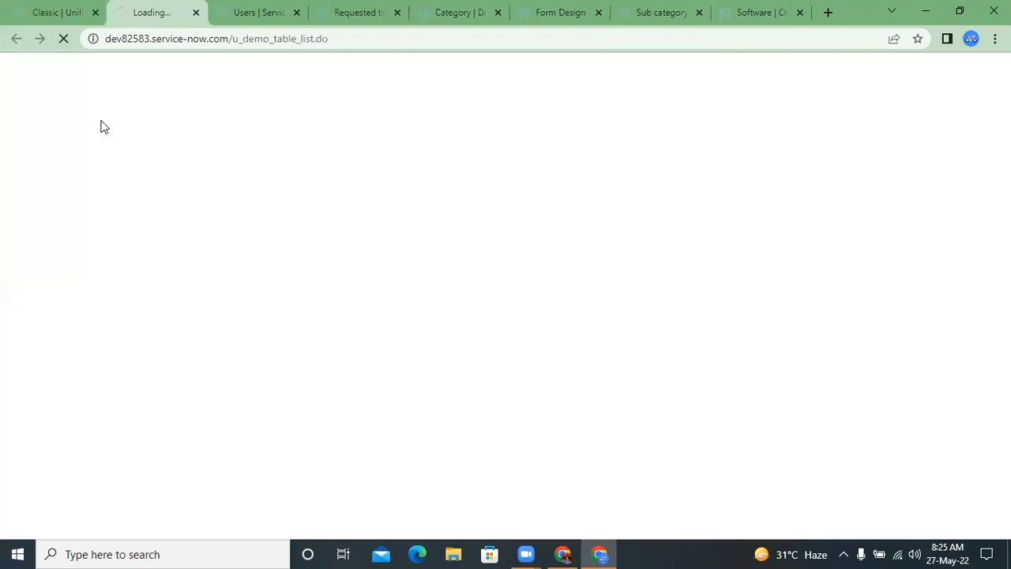
left_click(101, 176)
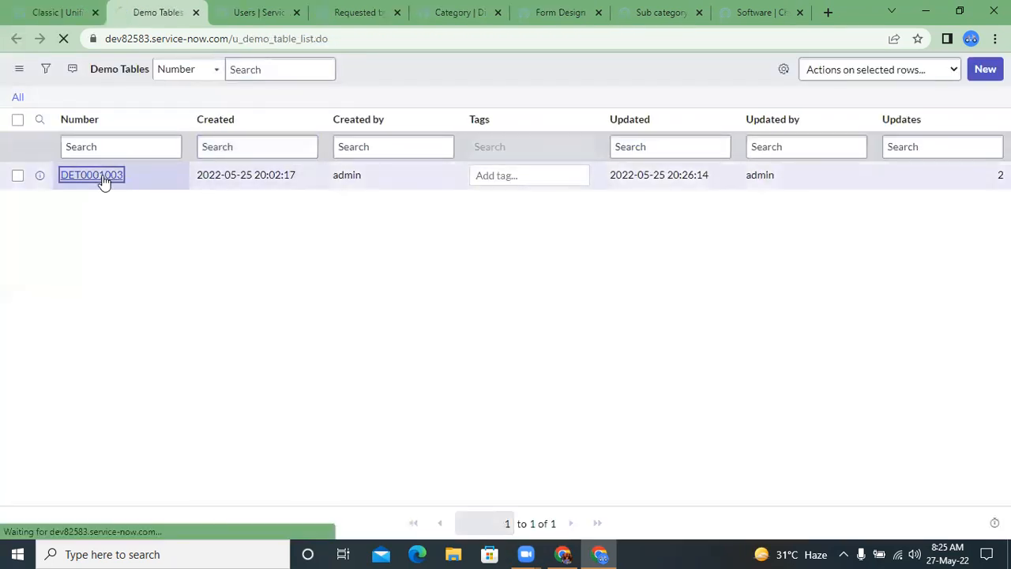
Step: Test the Requested by lookup on the record, check its record count, and select the first listed user
left_click(357, 144)
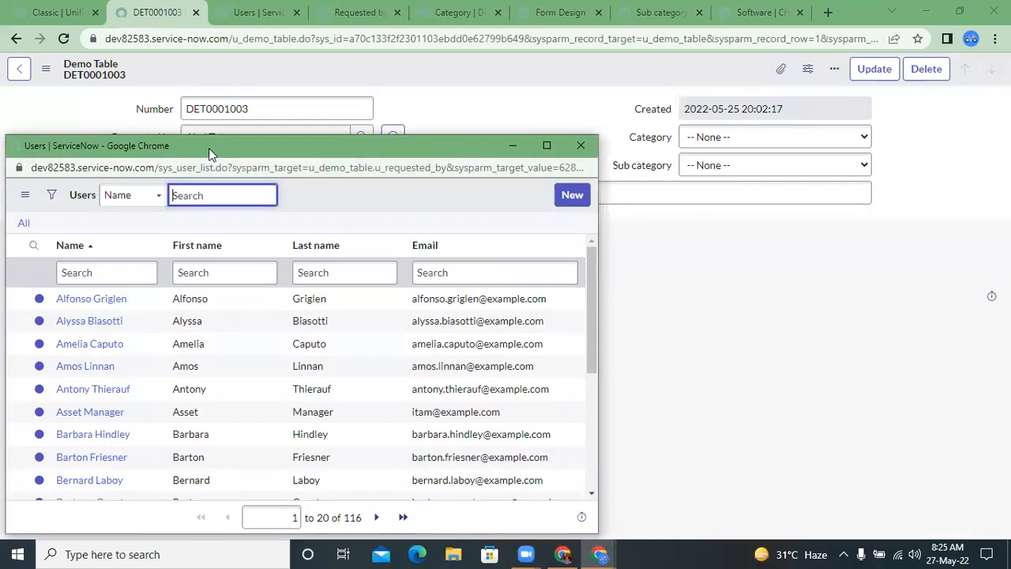
left_click_drag(209, 148, 223, 123)
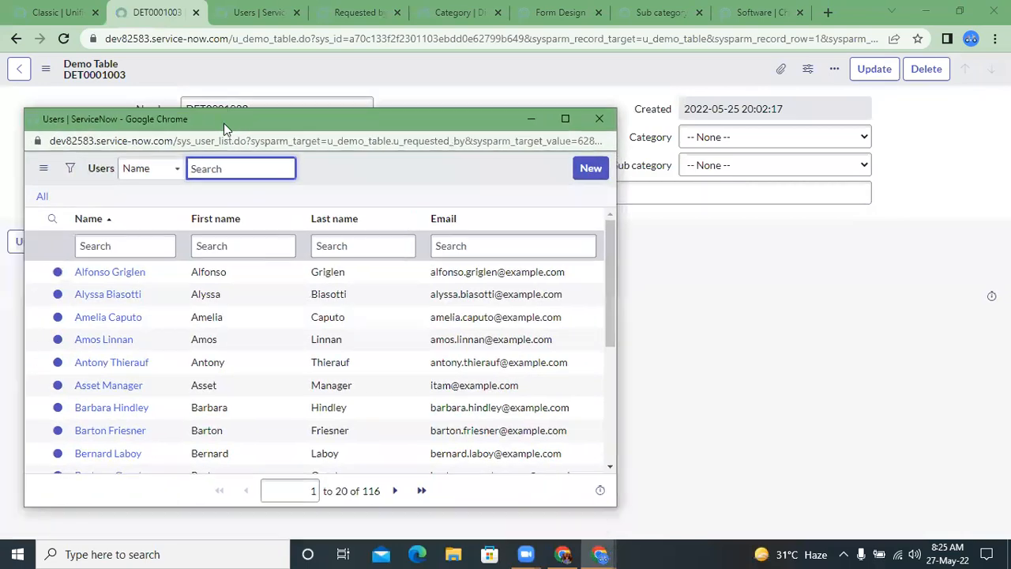
double_click(369, 490)
scroll(252, 384, "down", 3)
scroll(252, 384, "up", 3)
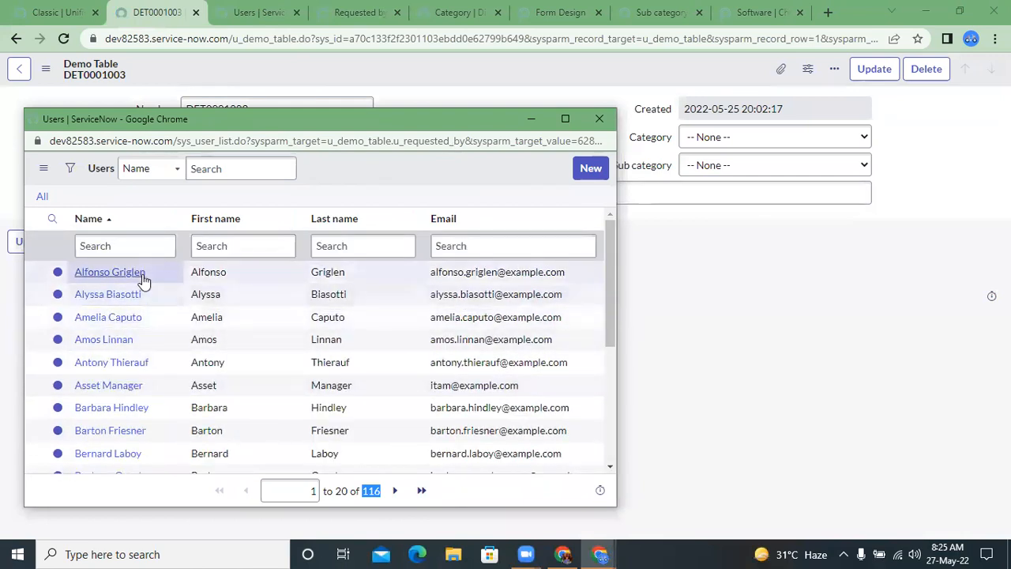
left_click(110, 271)
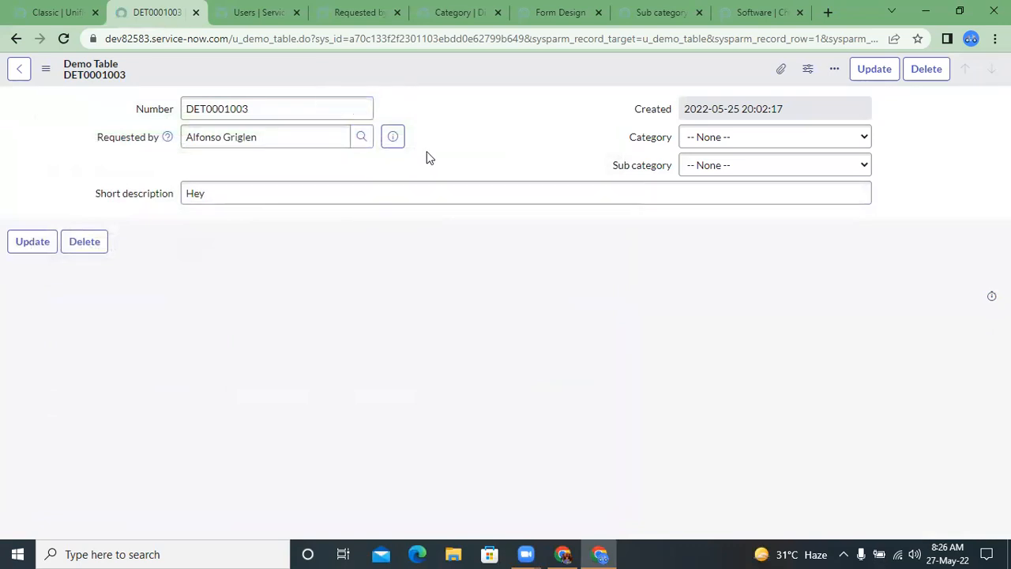
Step: Compare the users offered by the Requested by lookup with the Users list filtered to the IT department
key("ctrl+Tab")
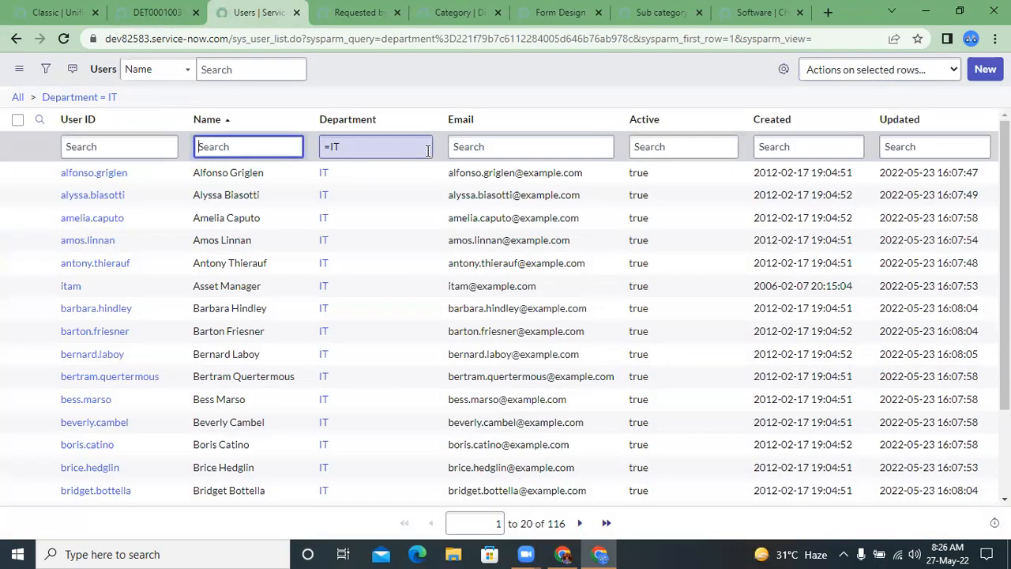
key("ctrl+shift+Tab")
left_click(144, 138)
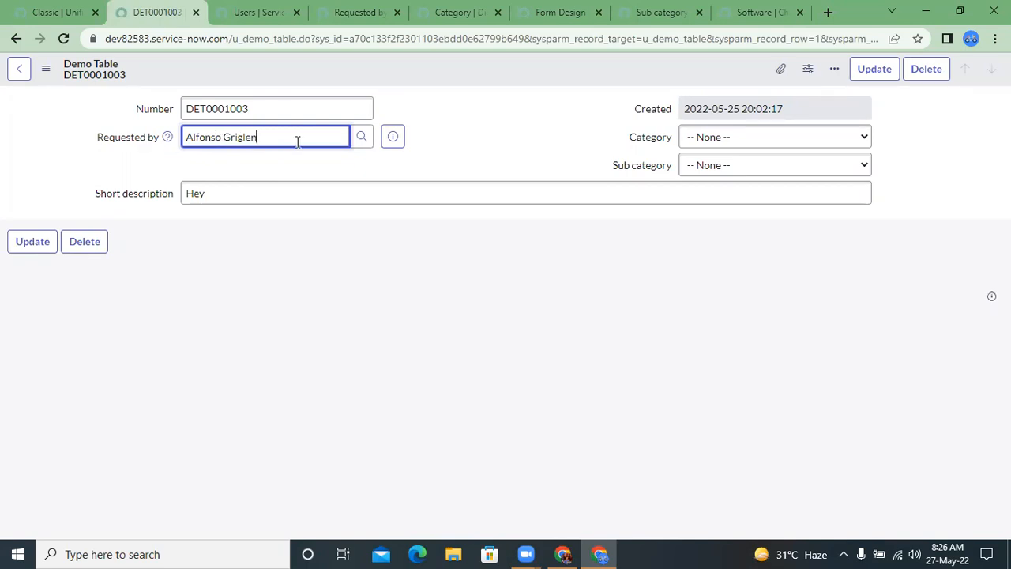
left_click(353, 141)
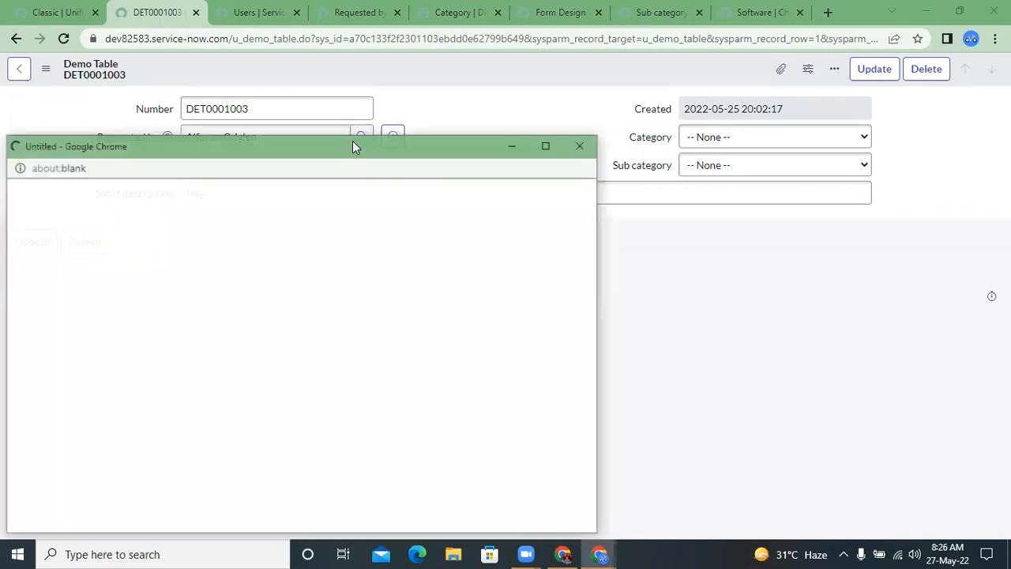
scroll(254, 400, "down", 3)
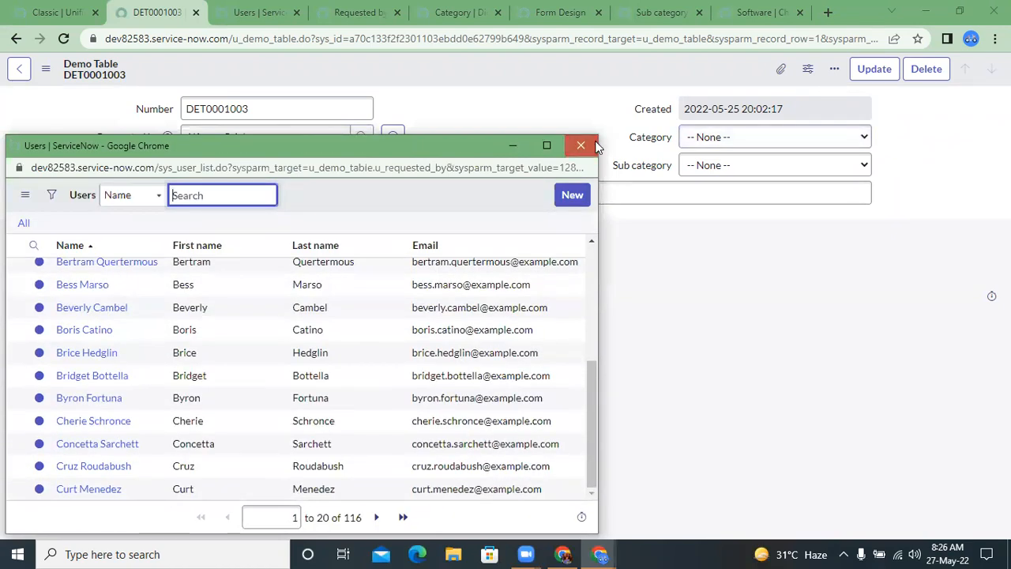
left_click(580, 145)
left_click(255, 12)
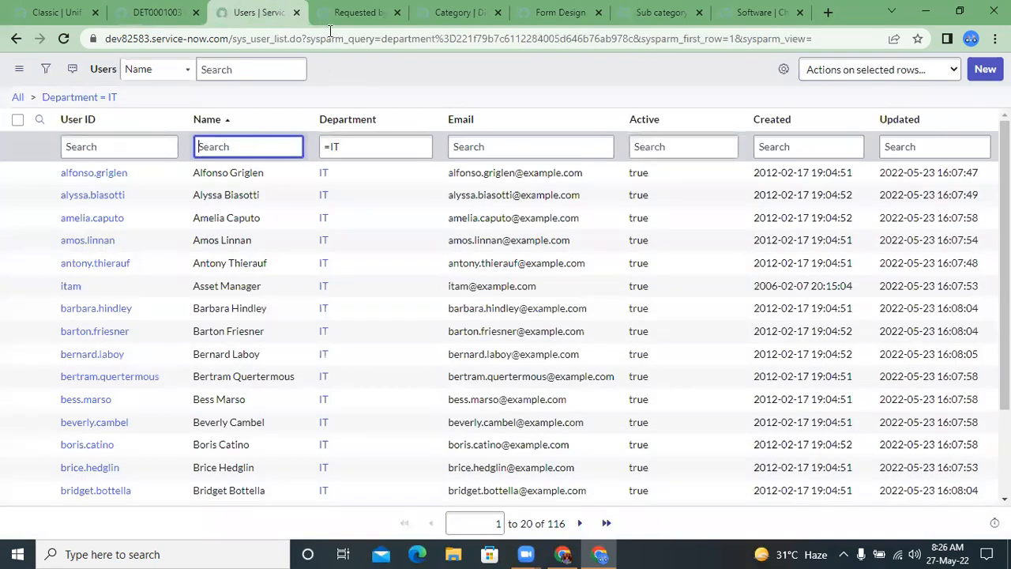
Step: Switch the Requested by dictionary entry to its Advanced view and go to the reference specification
left_click(331, 12)
scroll(341, 329, "down", 2)
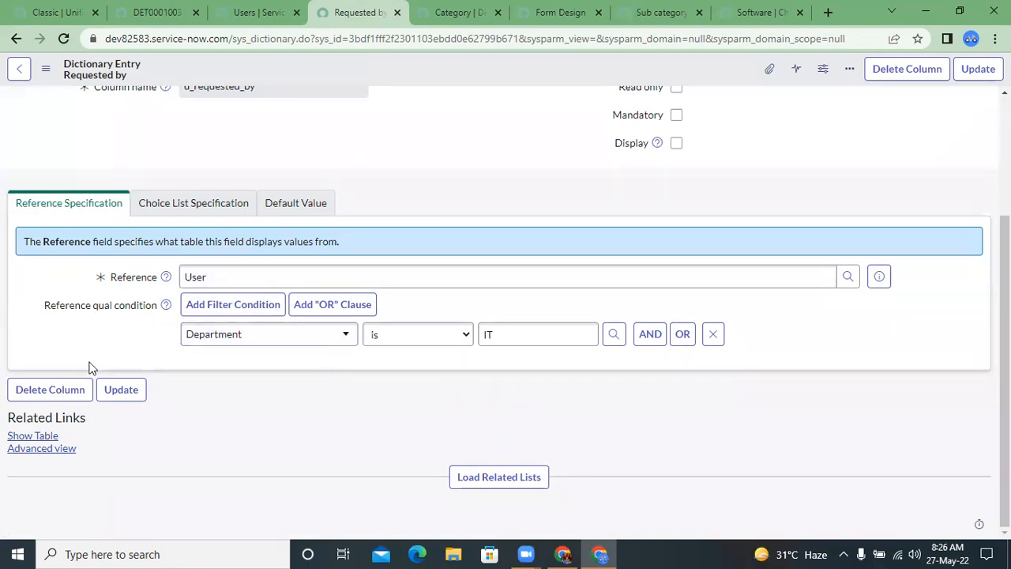
left_click(49, 448)
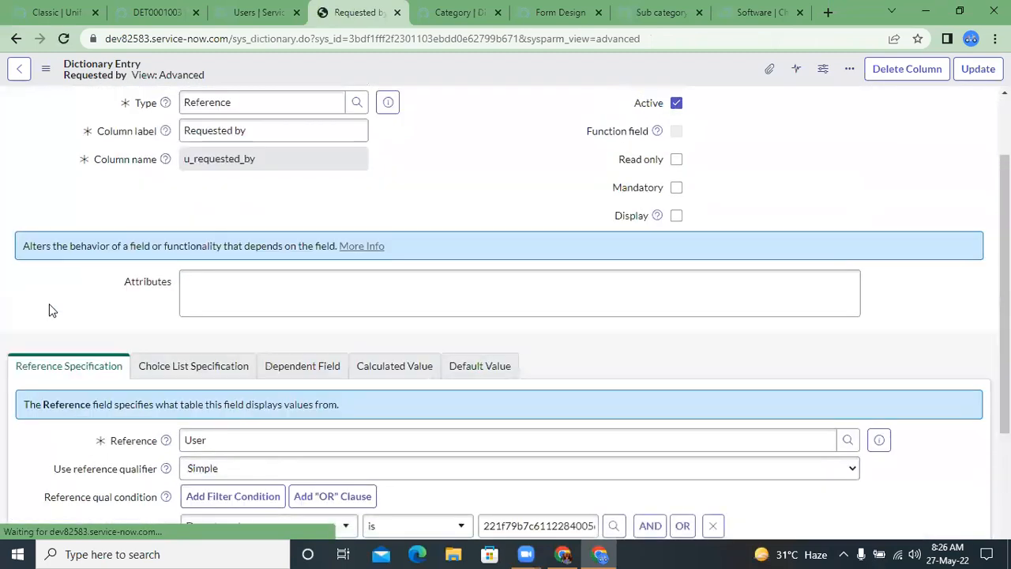
scroll(49, 309, "down", 3)
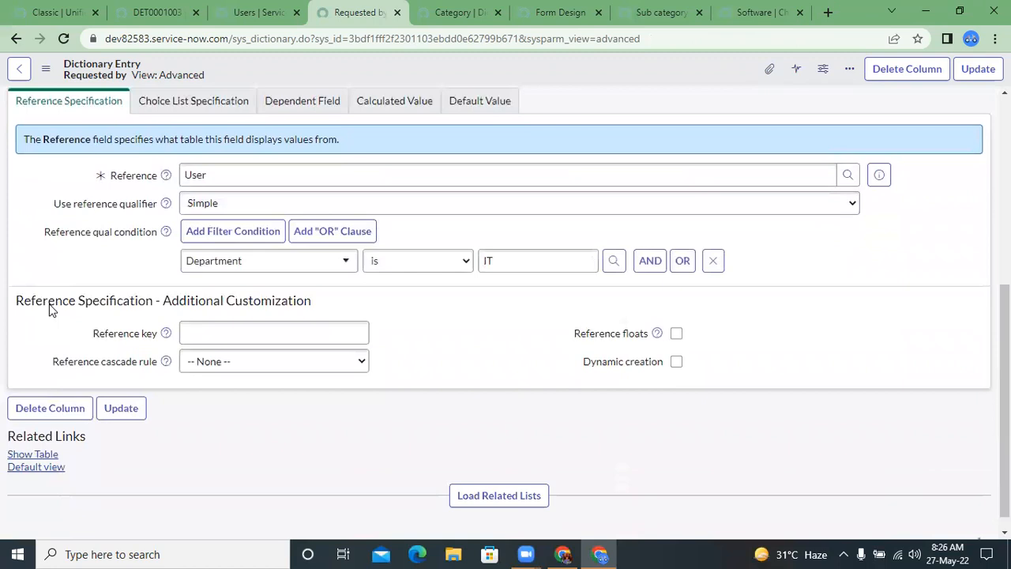
Step: Examine the Simple, Dynamic and Advanced options of Use reference qualifier, leaving it on Simple
left_click(207, 197)
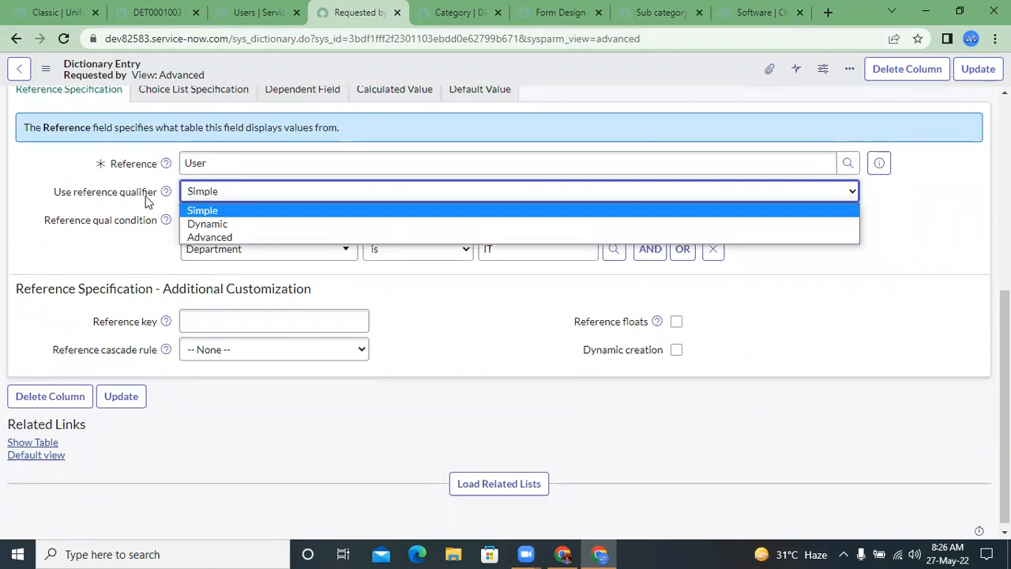
left_click(174, 201)
left_click(213, 196)
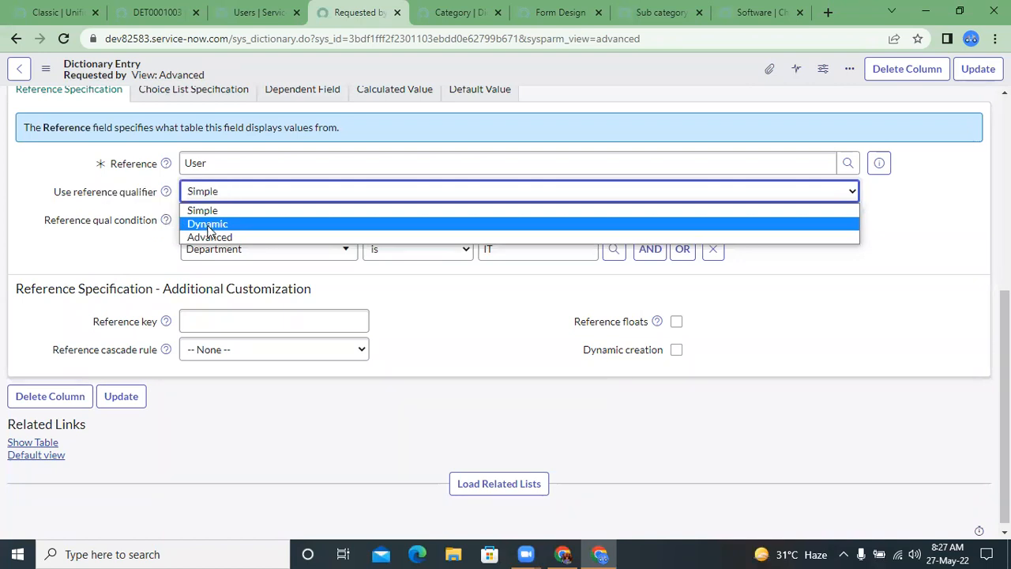
left_click(120, 183)
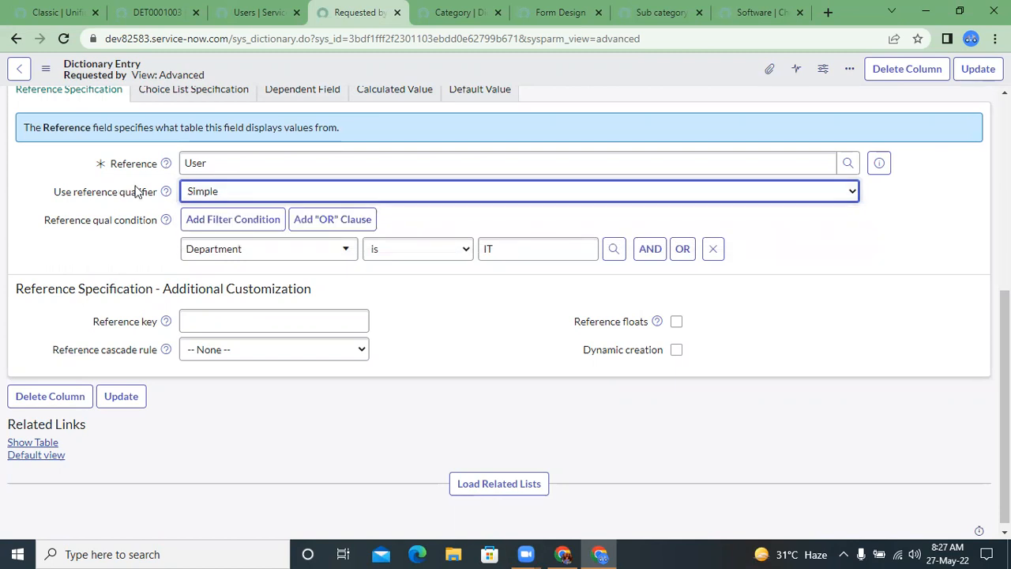
left_click(197, 198)
left_click(150, 196)
Step: Review Requested by on the Demo Table record, the IT-filtered Users list, and the field's reference qualifier settings
left_click(229, 11)
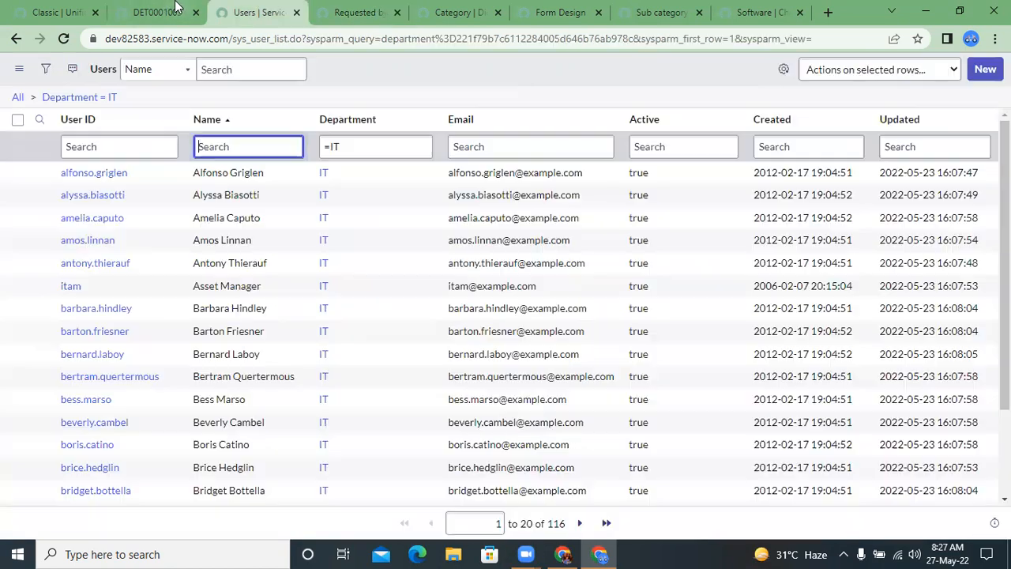
left_click(175, 8)
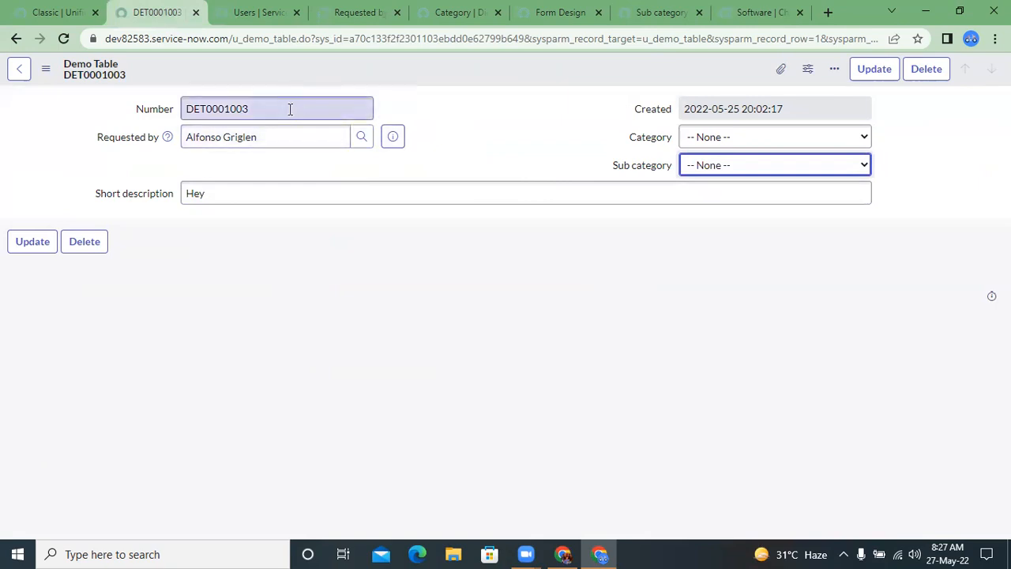
left_click(119, 140)
right_click(119, 140)
left_click(109, 141)
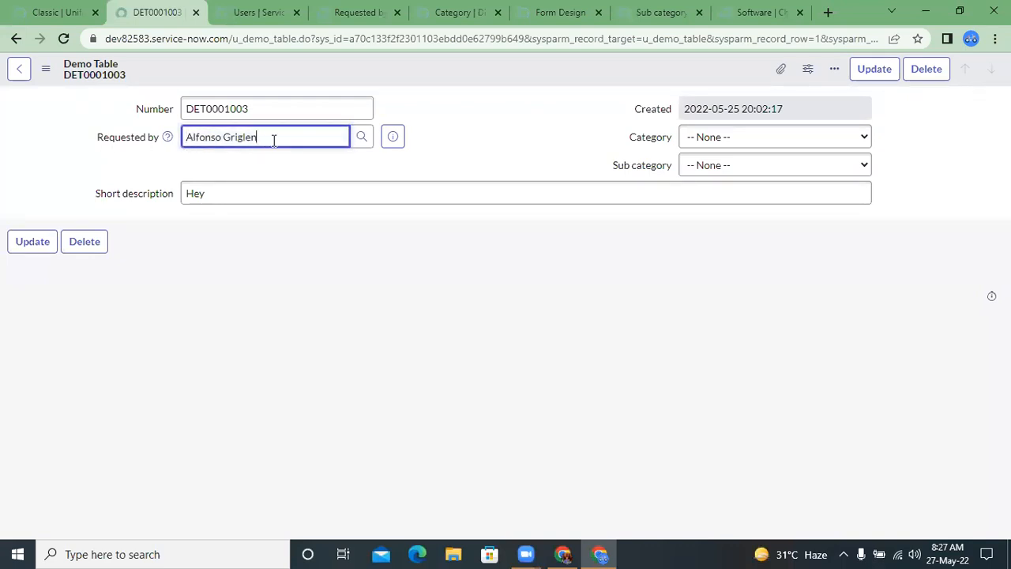
left_click(261, 12)
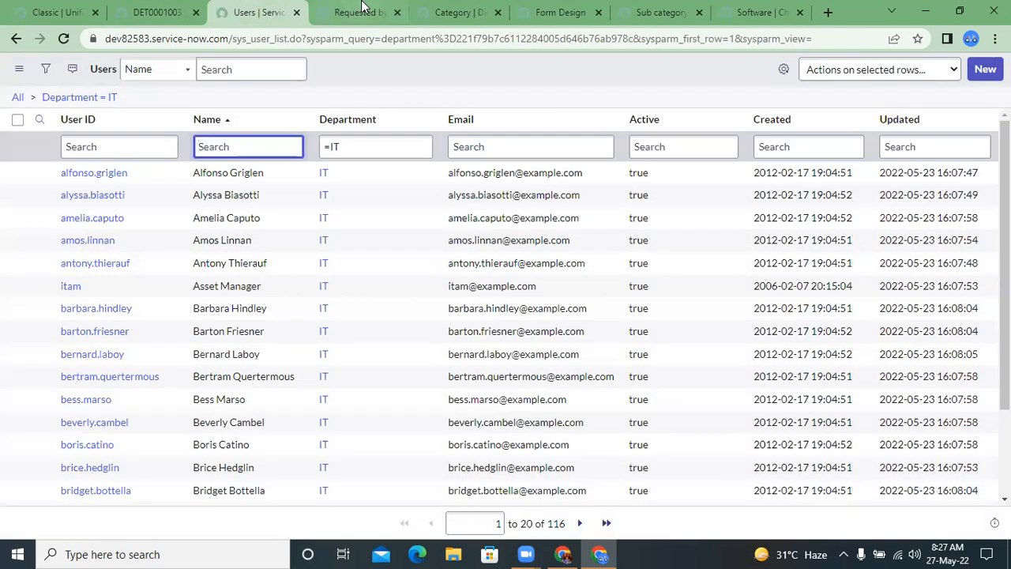
left_click(356, 12)
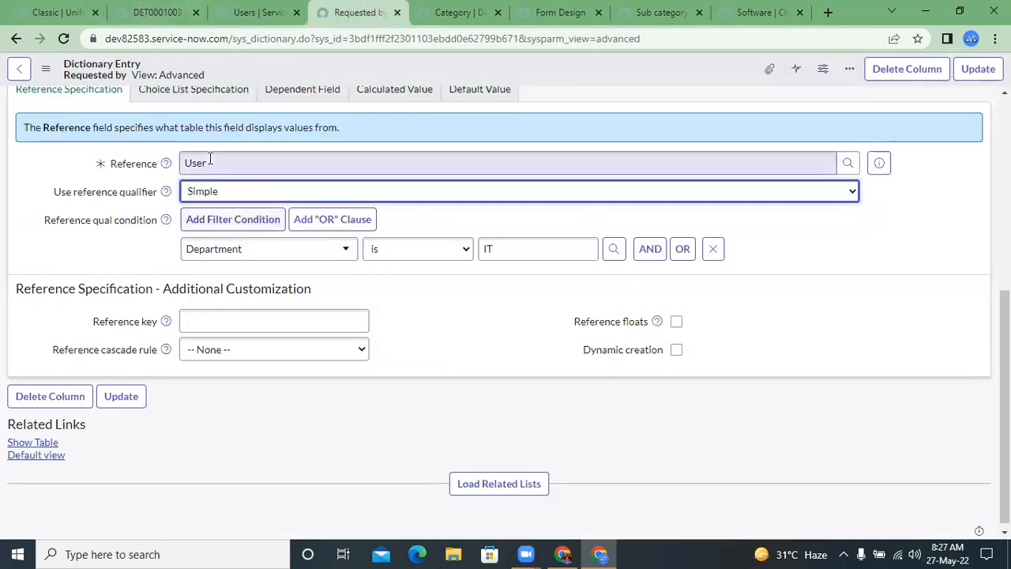
left_click(216, 190)
left_click(111, 156)
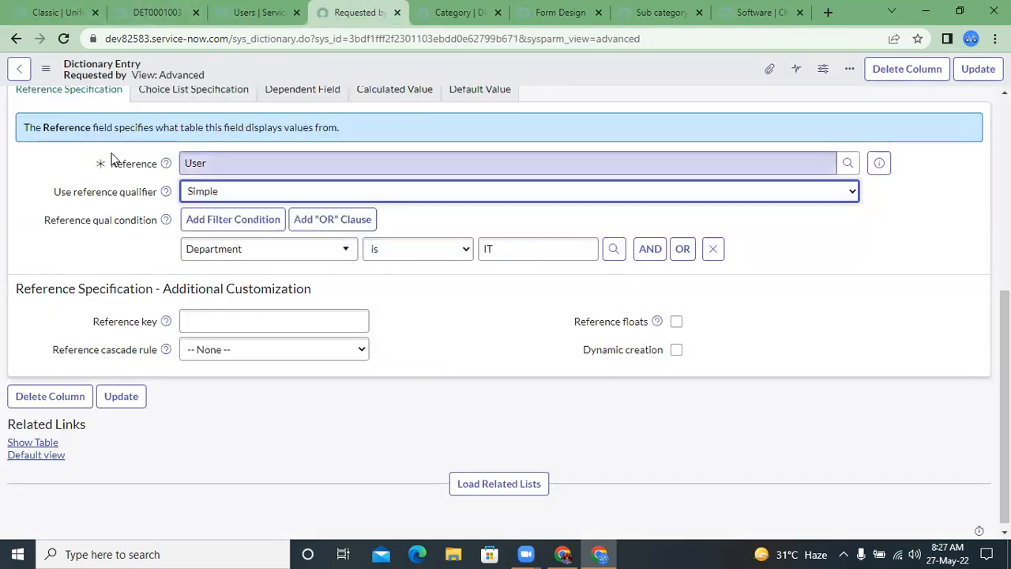
Step: Open the Demo Table's table definition from the record's configuration options, discarding the record's unsaved changes
left_click(173, 6)
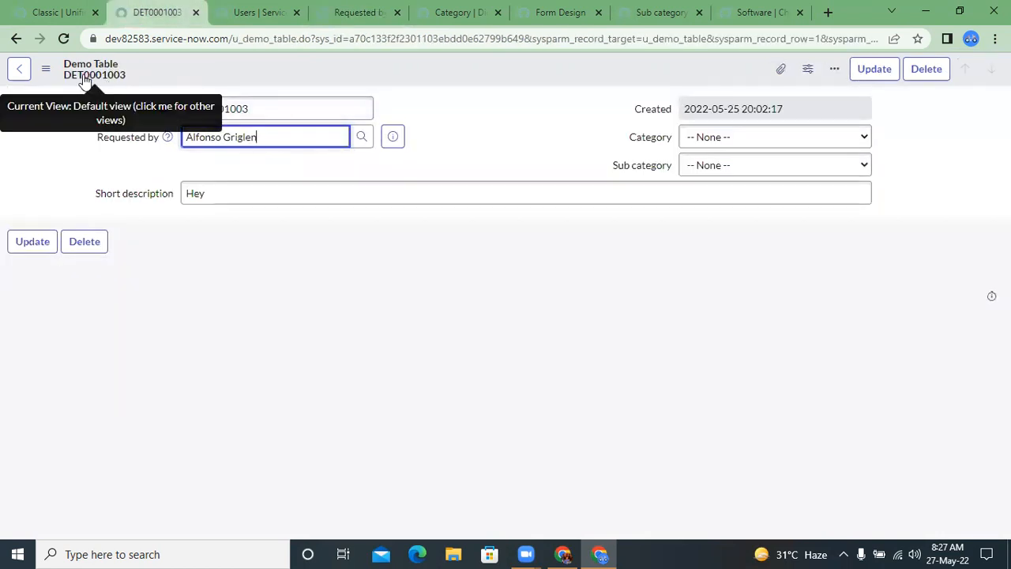
left_click(47, 72)
left_click(290, 114)
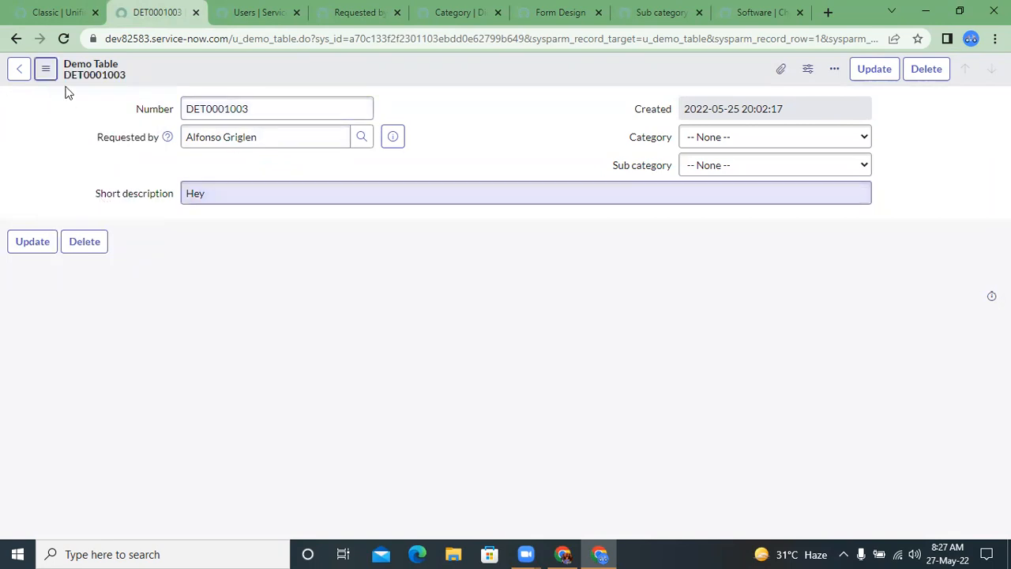
left_click(47, 71)
mouse_move(134, 174)
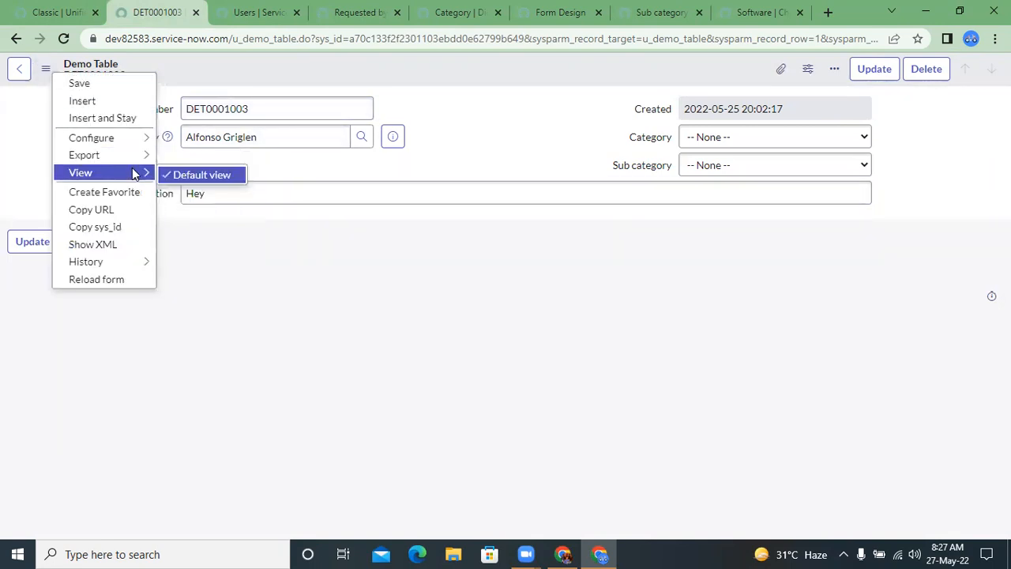
mouse_move(141, 138)
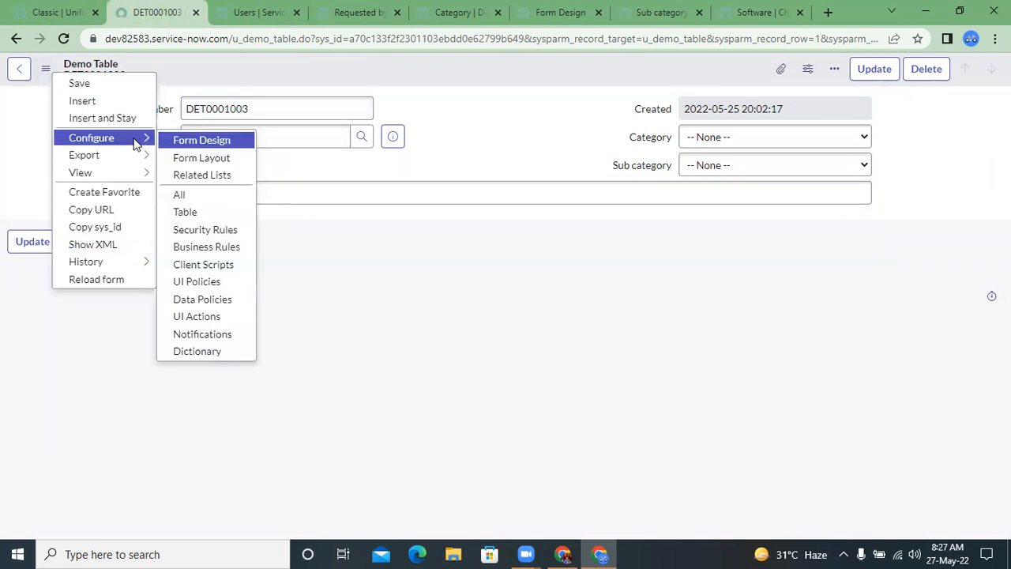
left_click(198, 220)
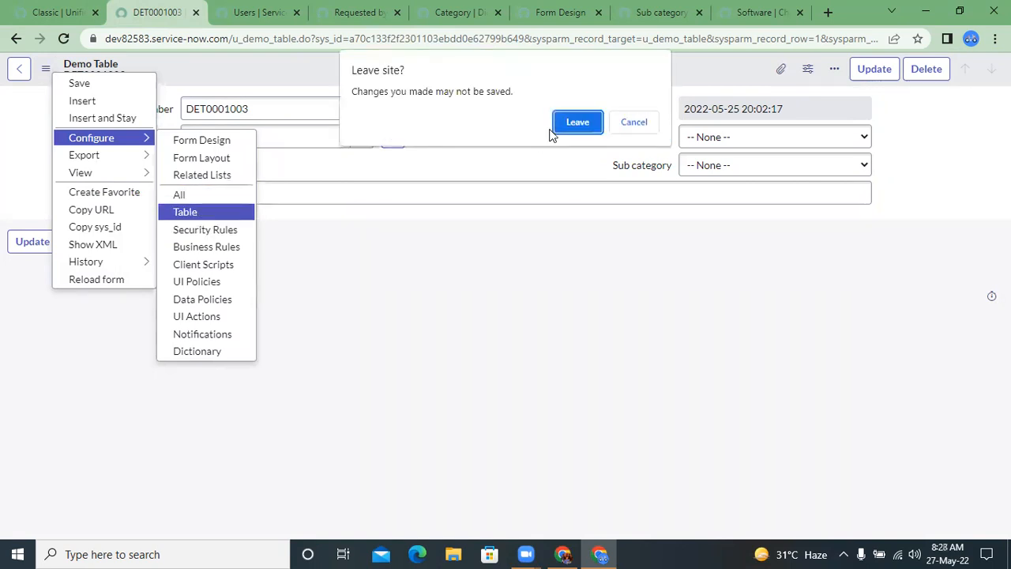
left_click(575, 120)
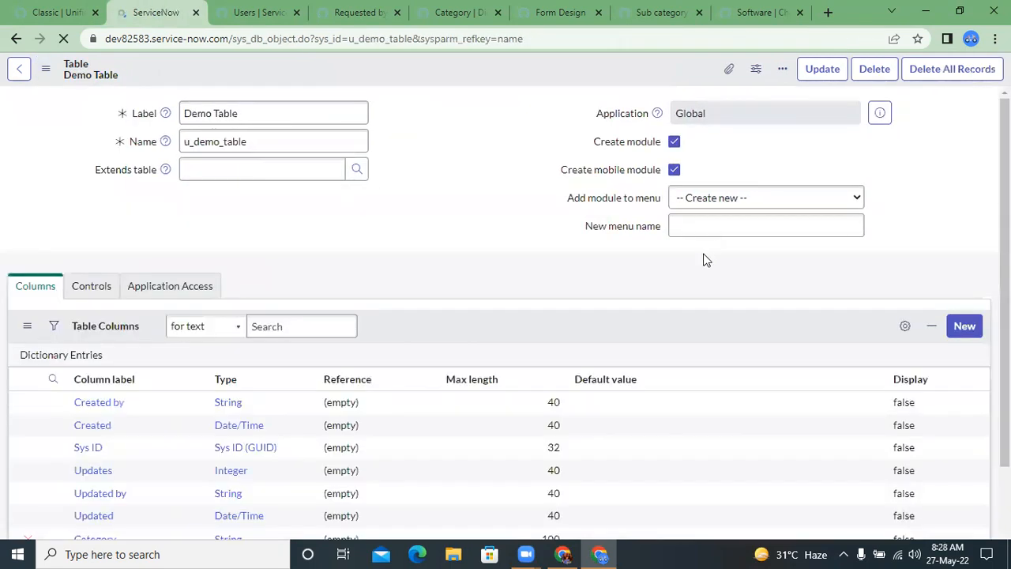
Step: Start a new Reference column on the Demo Table labelled Group, with a max length of 100
left_click(961, 324)
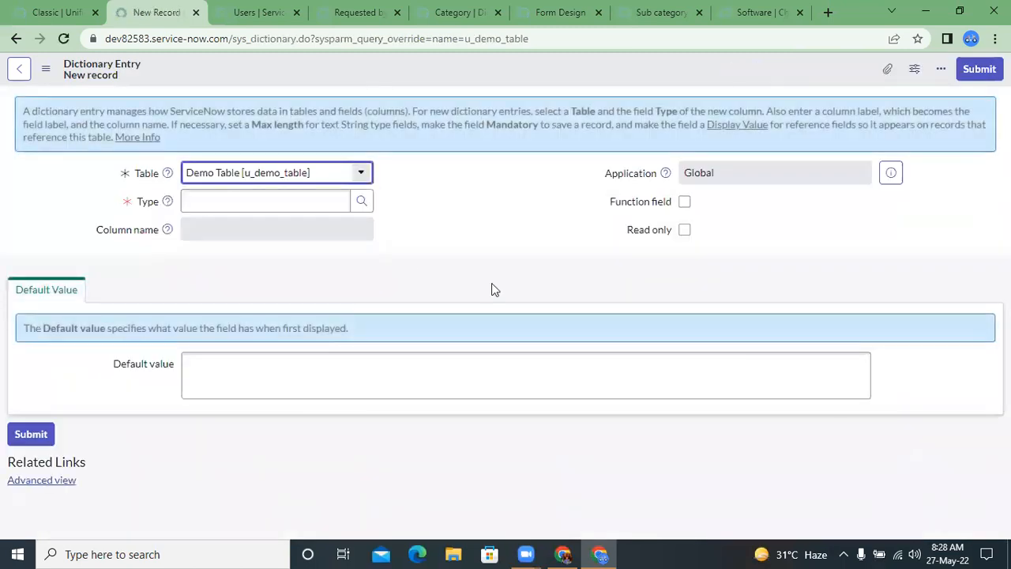
left_click(17, 38)
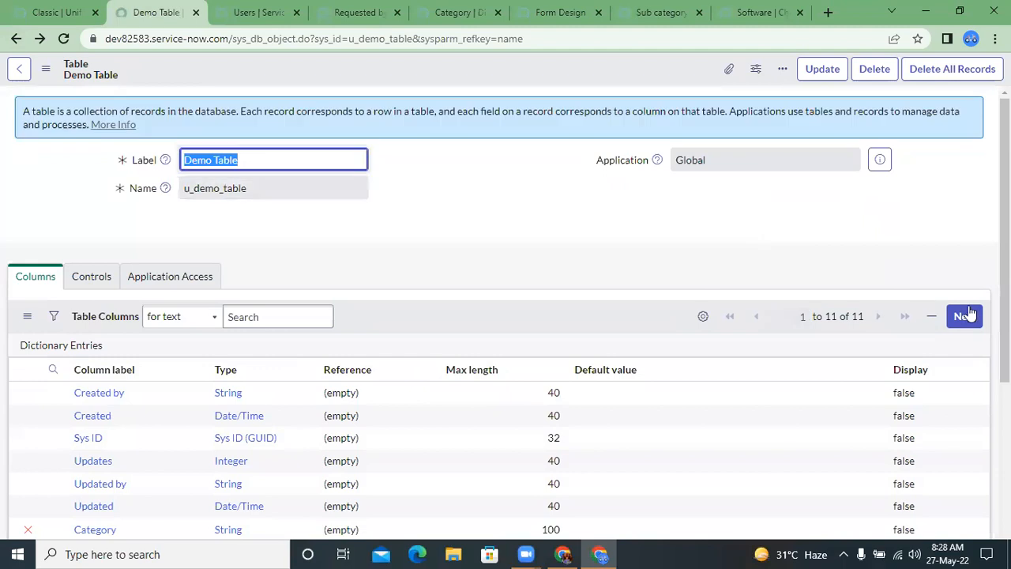
left_click(973, 316)
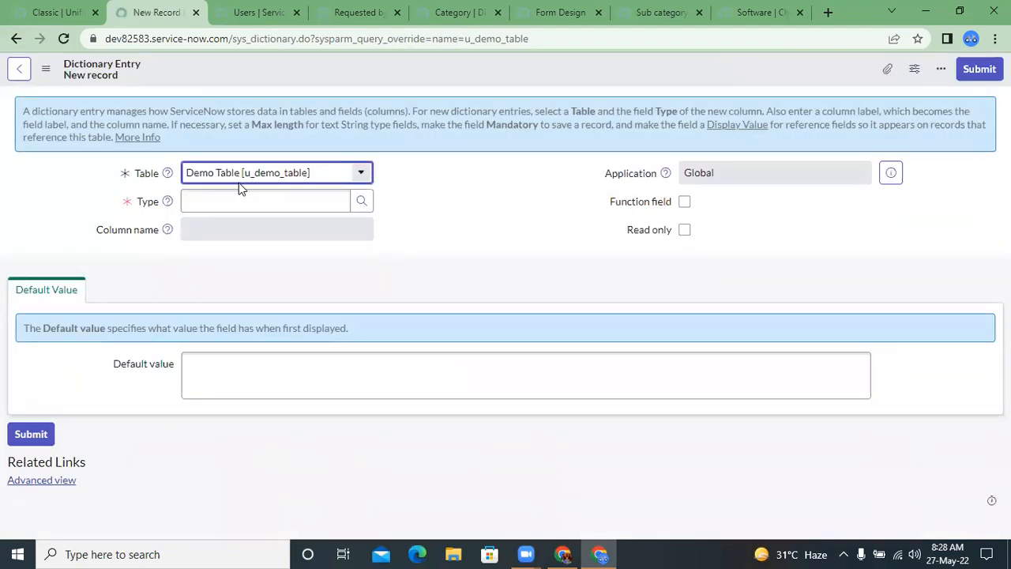
left_click(238, 197)
type("Reference")
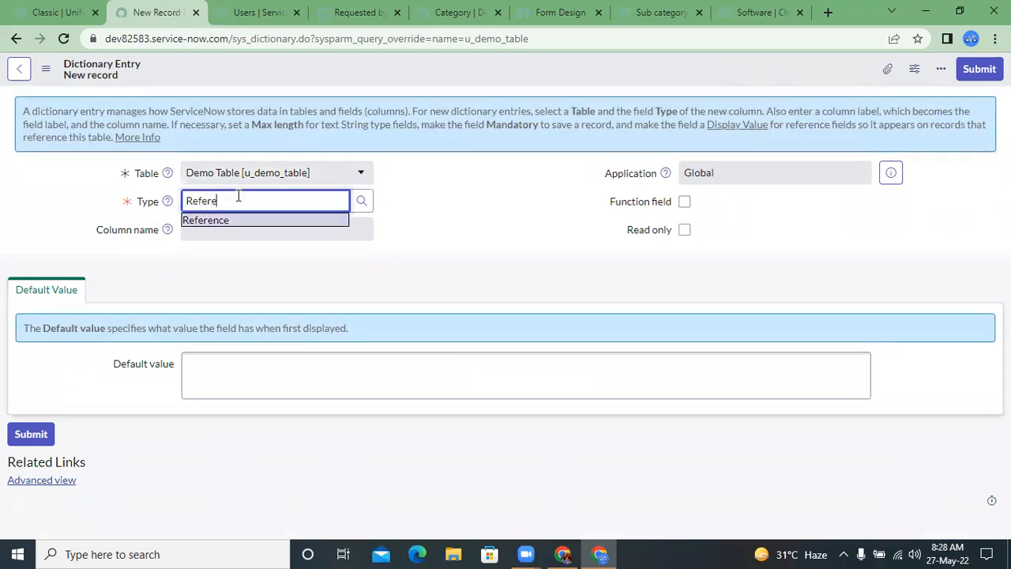
left_click(208, 227)
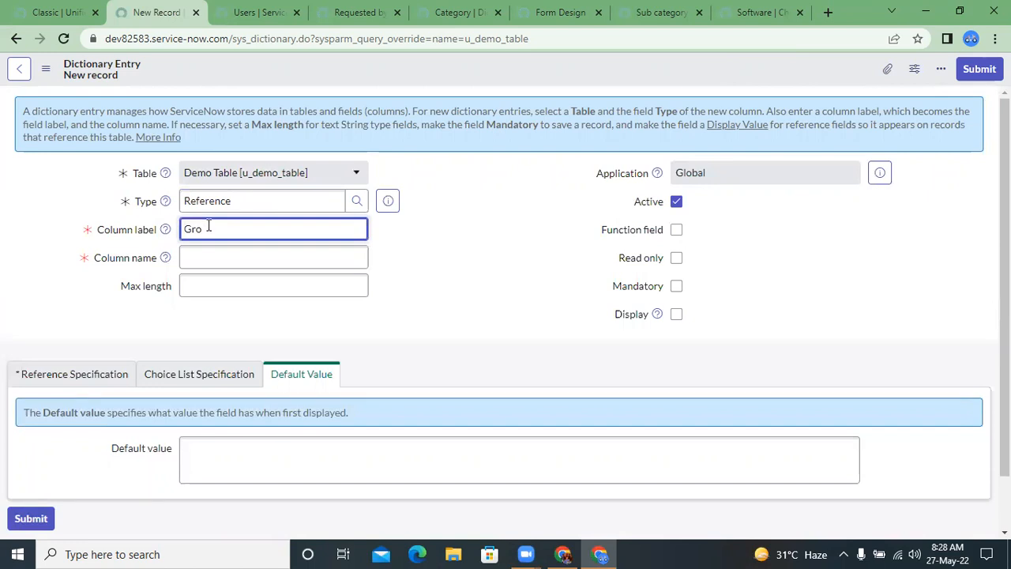
left_click(316, 287)
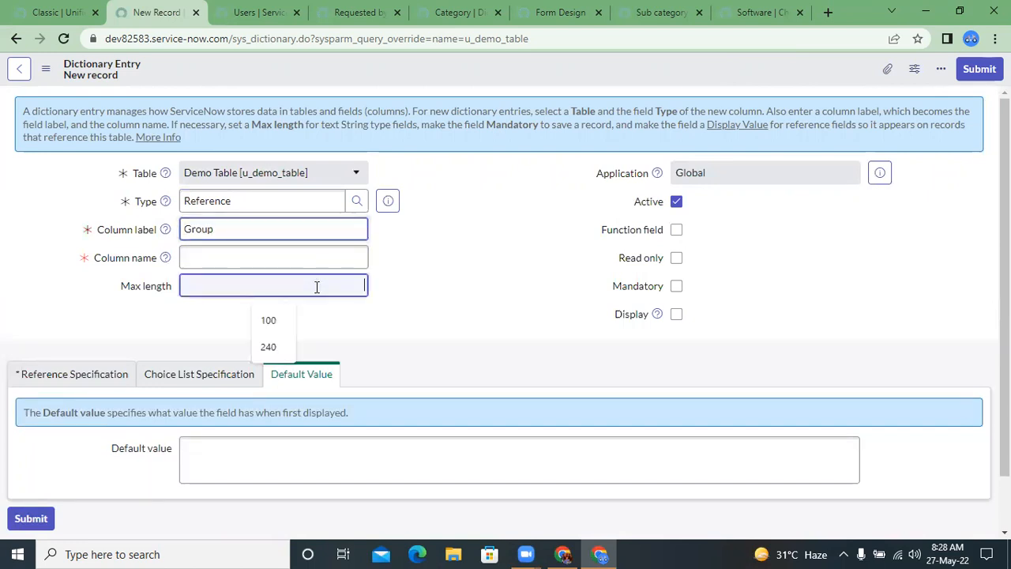
left_click(269, 321)
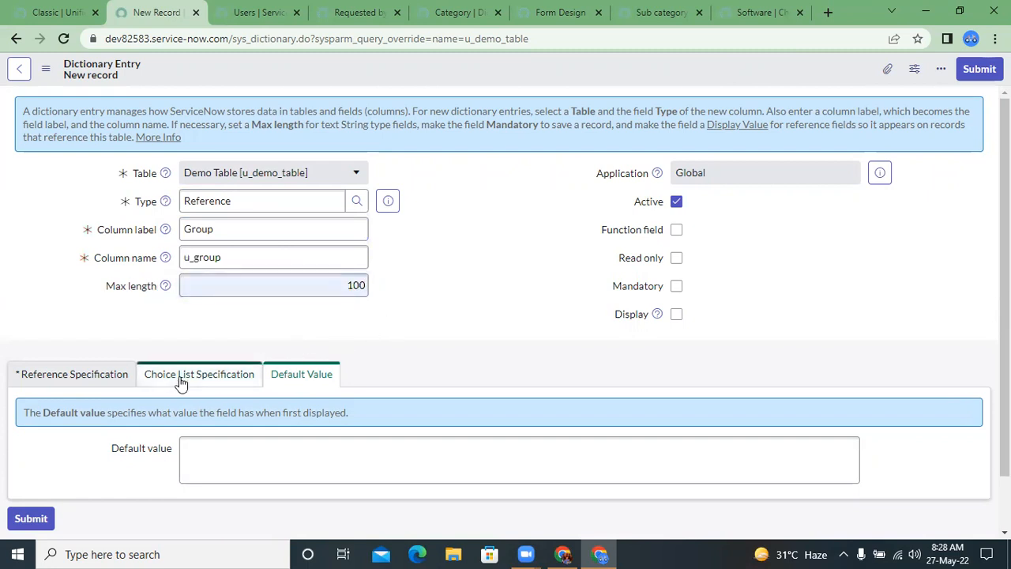
Step: Set the new column's reference table to Group (sys_user_group)
left_click(105, 378)
scroll(308, 351, "down", 1)
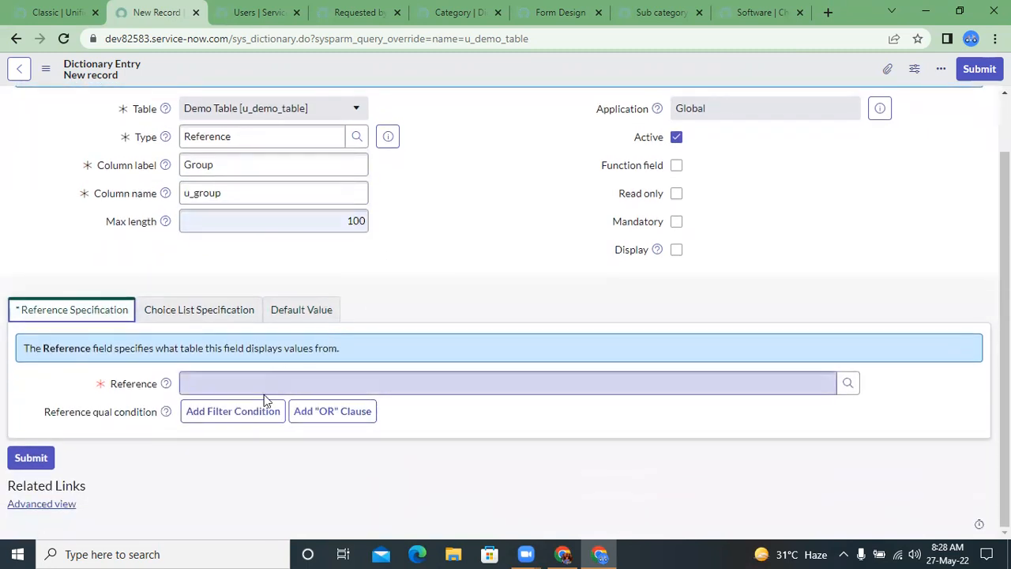
left_click(256, 385)
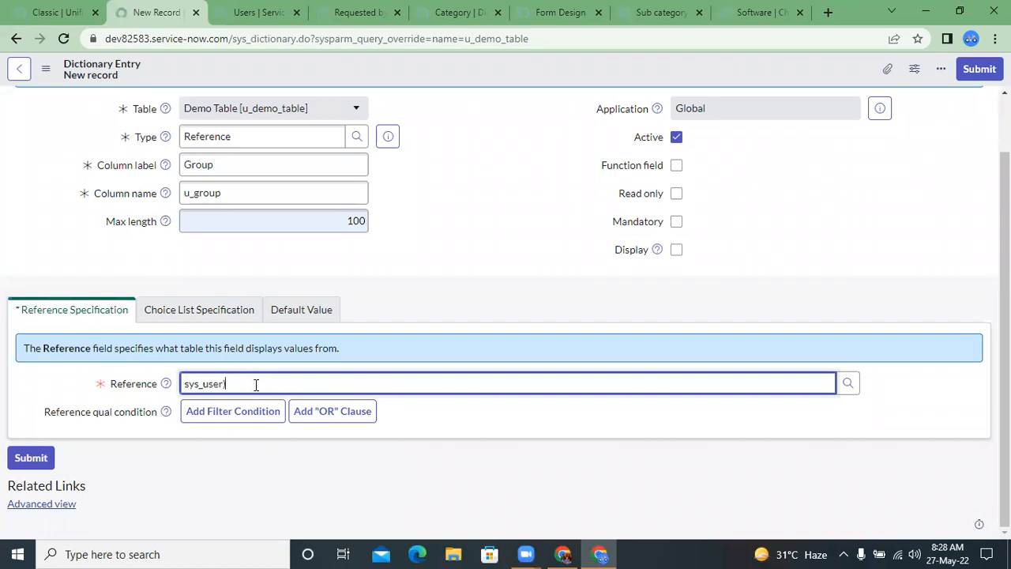
key("BackSpace")
key("BackSpace")
key("BackSpace")
key("BackSpace")
key("BackSpace")
key("BackSpace")
key("BackSpace")
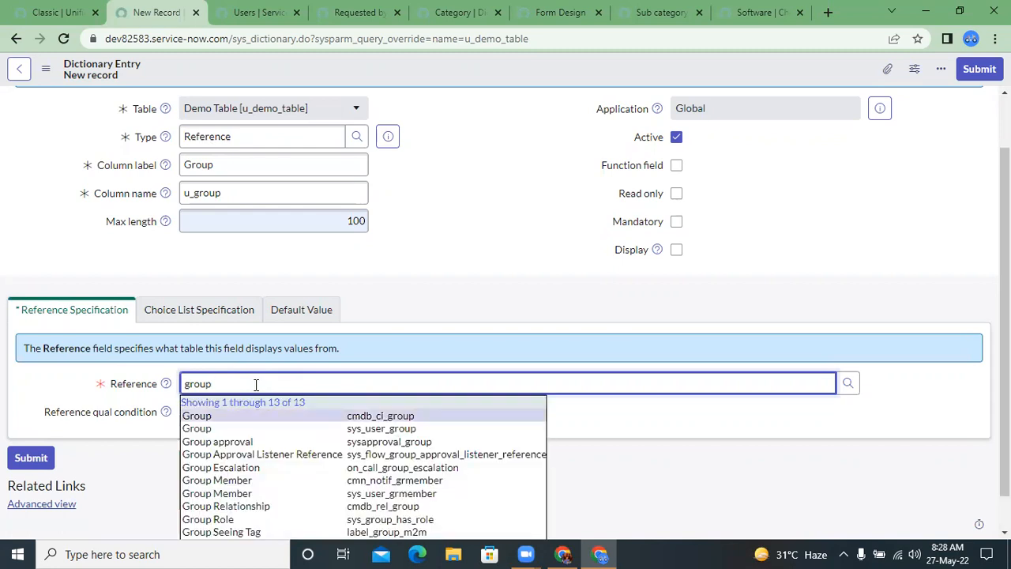
key("Down")
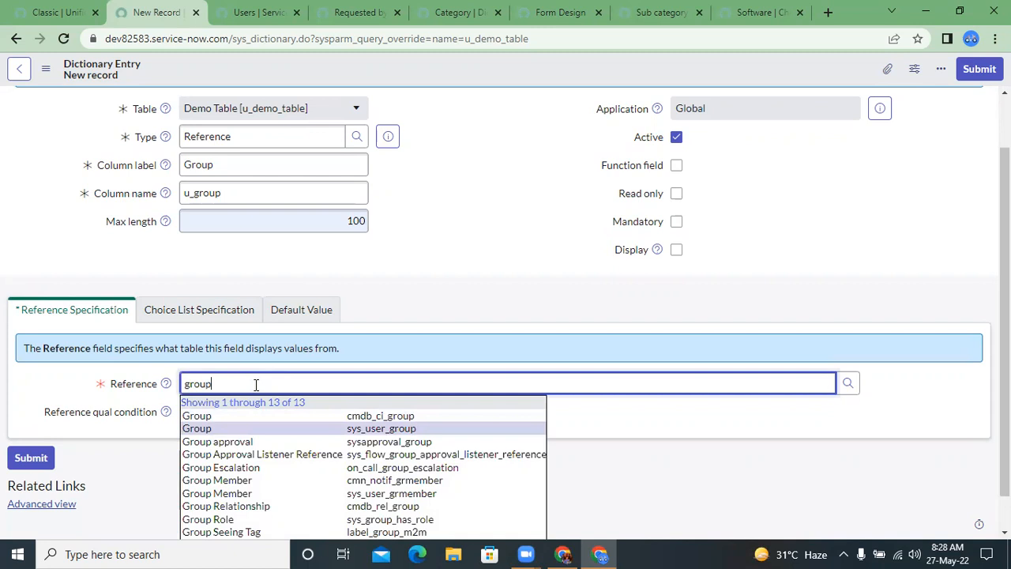
key("Return")
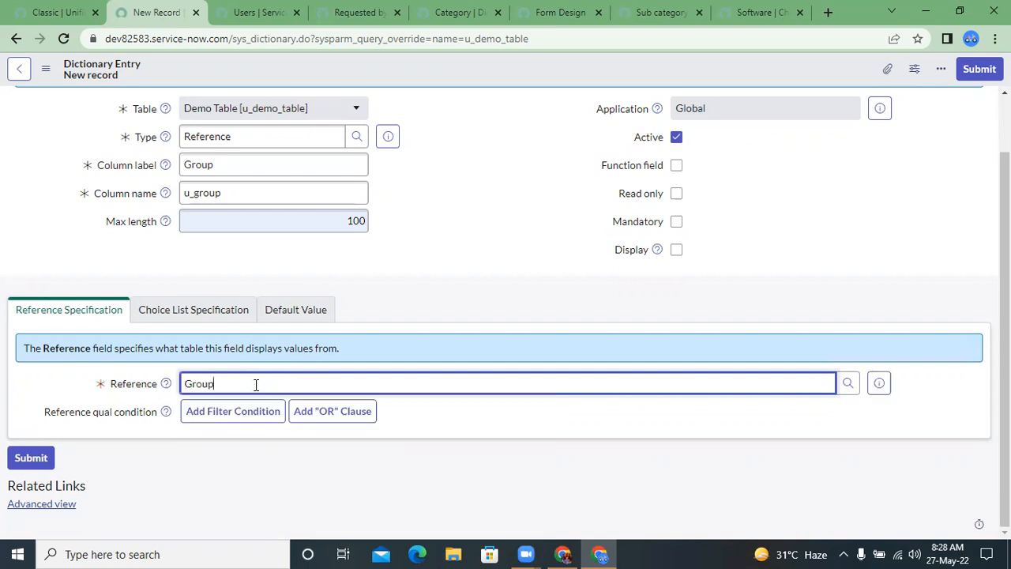
Step: Examine the referenced Group table's definition and its list of group records
left_click(881, 383)
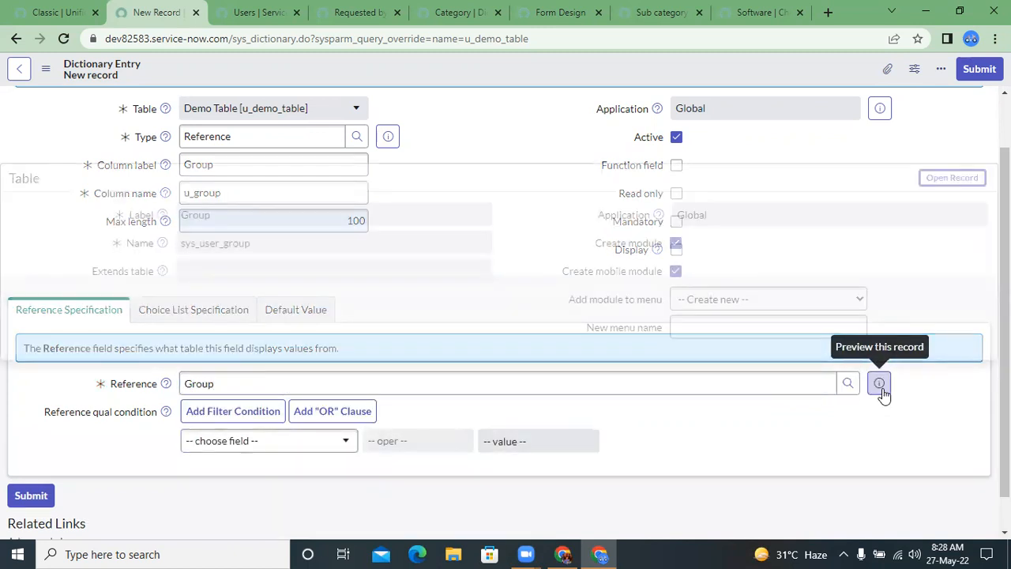
left_click(952, 180)
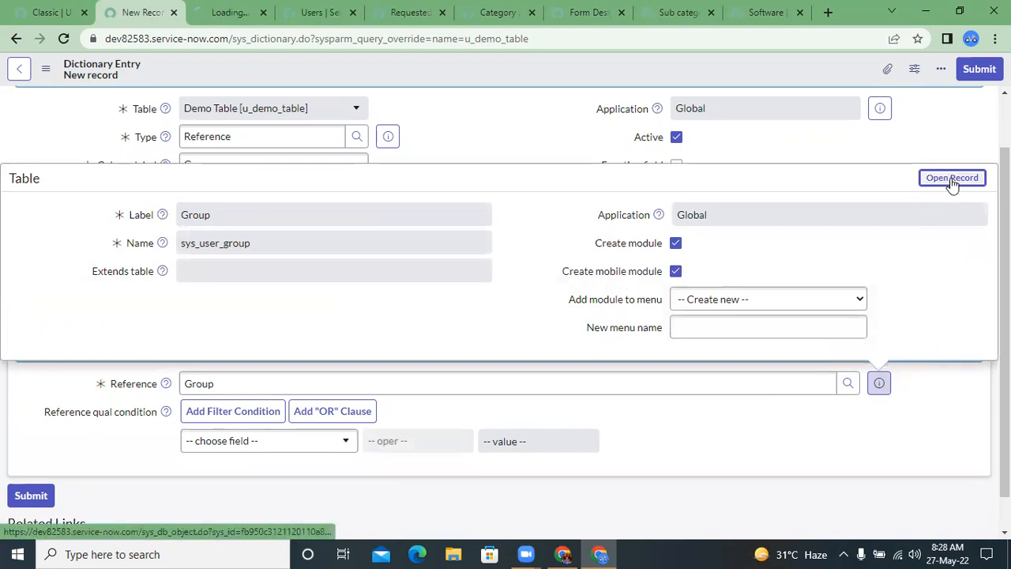
left_click(227, 11)
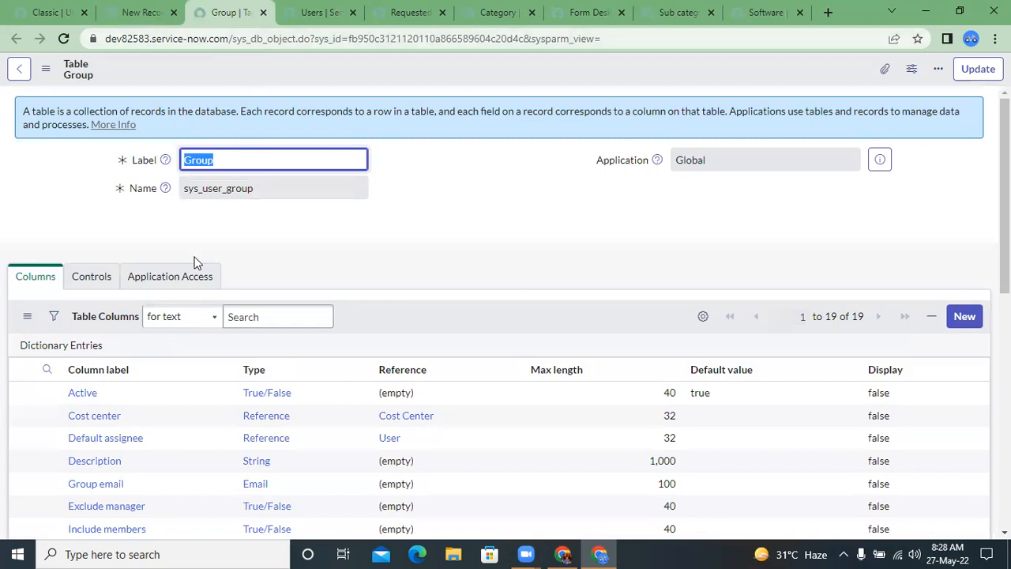
scroll(196, 263, "down", 7)
scroll(170, 341, "up", 1)
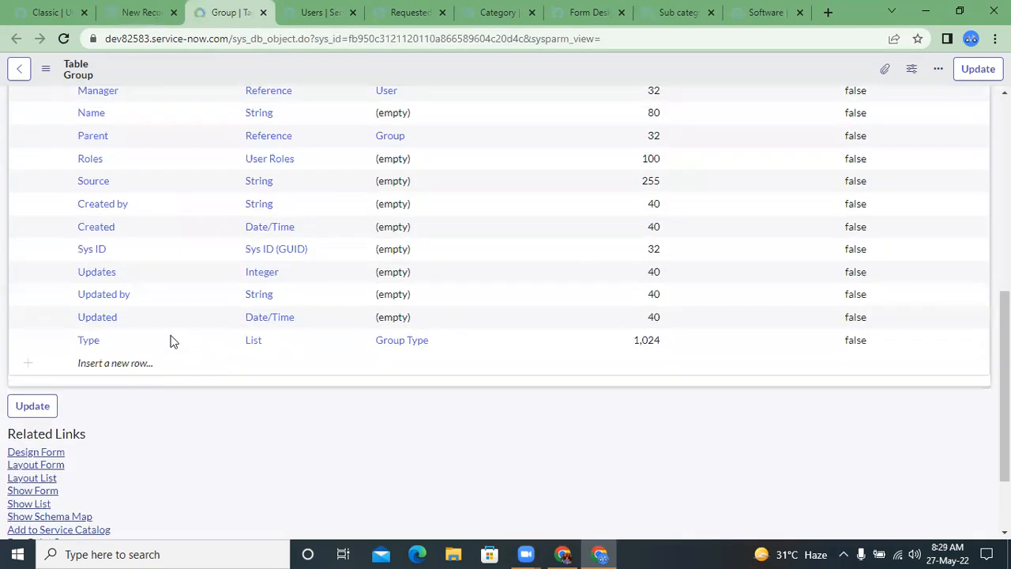
scroll(173, 341, "down", 2)
left_click(32, 398)
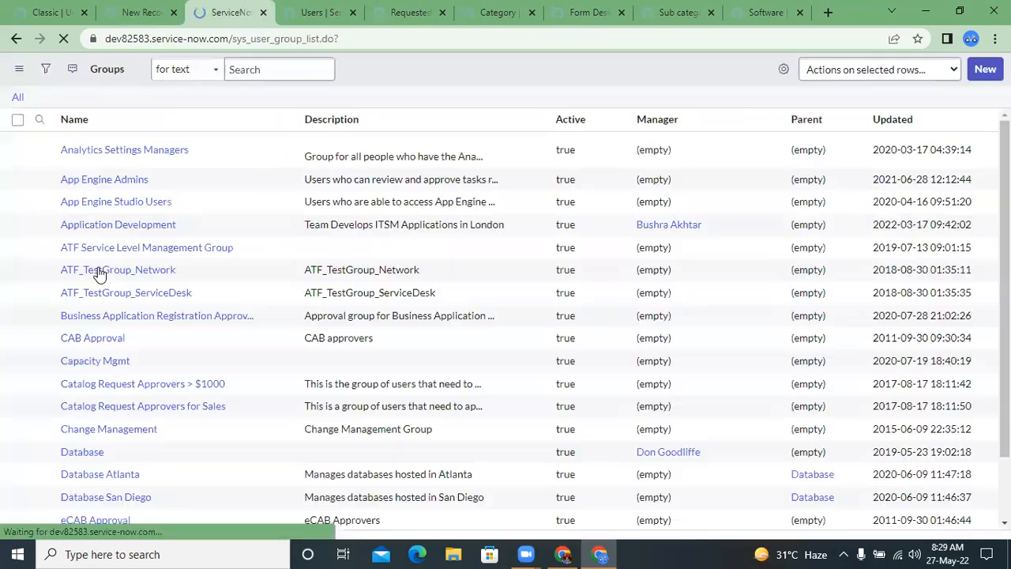
left_click(136, 142)
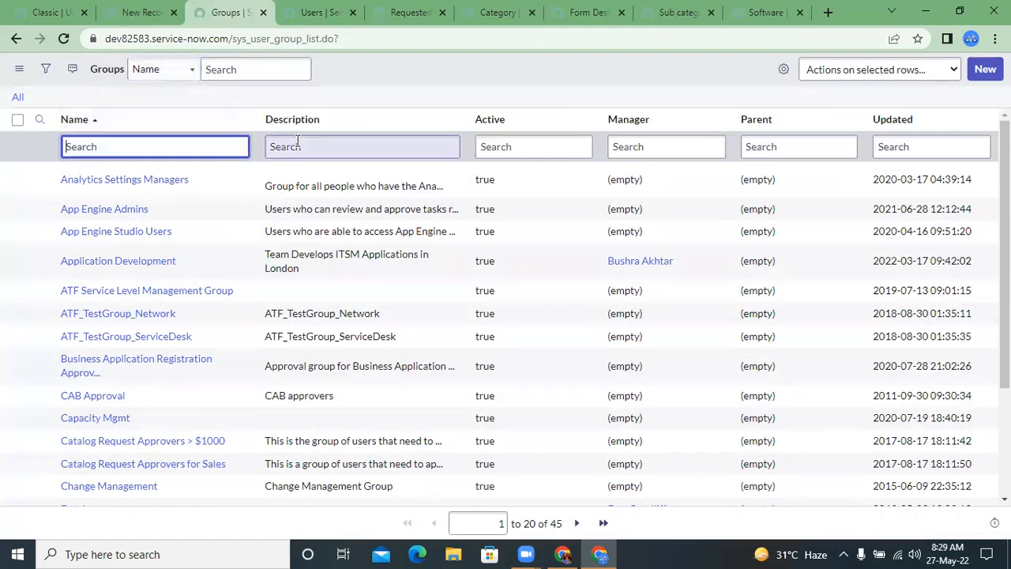
scroll(308, 145, "down", 2)
scroll(308, 144, "up", 2)
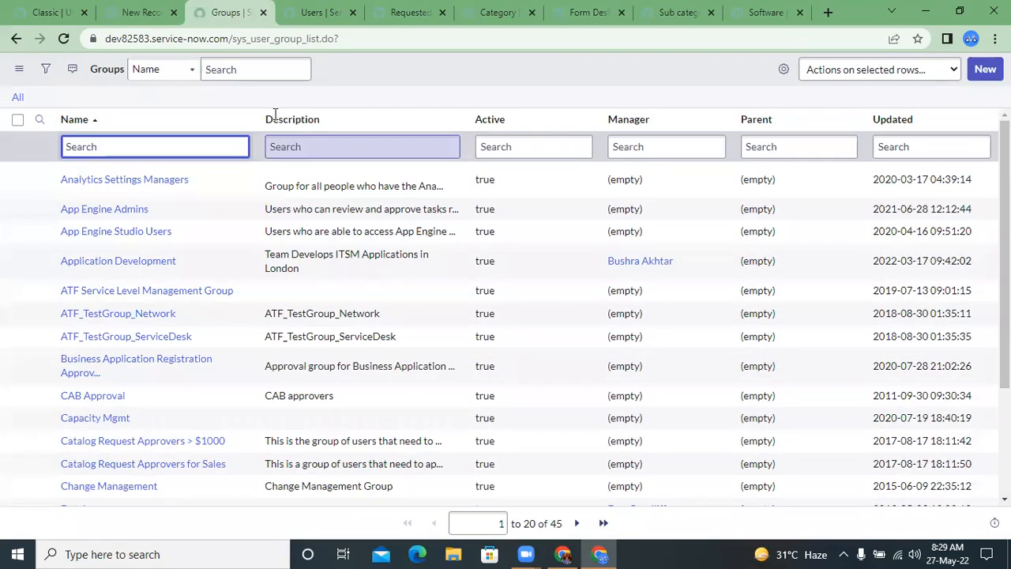
Step: Return to the new Group dictionary entry, dismiss the table preview and save the entry
left_click(141, 12)
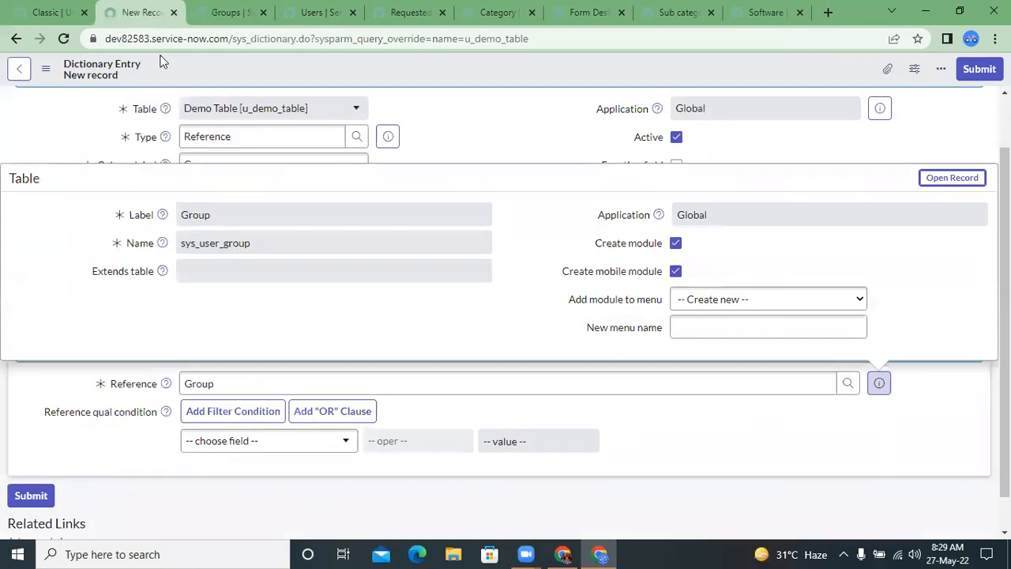
left_click(445, 412)
left_click(234, 380)
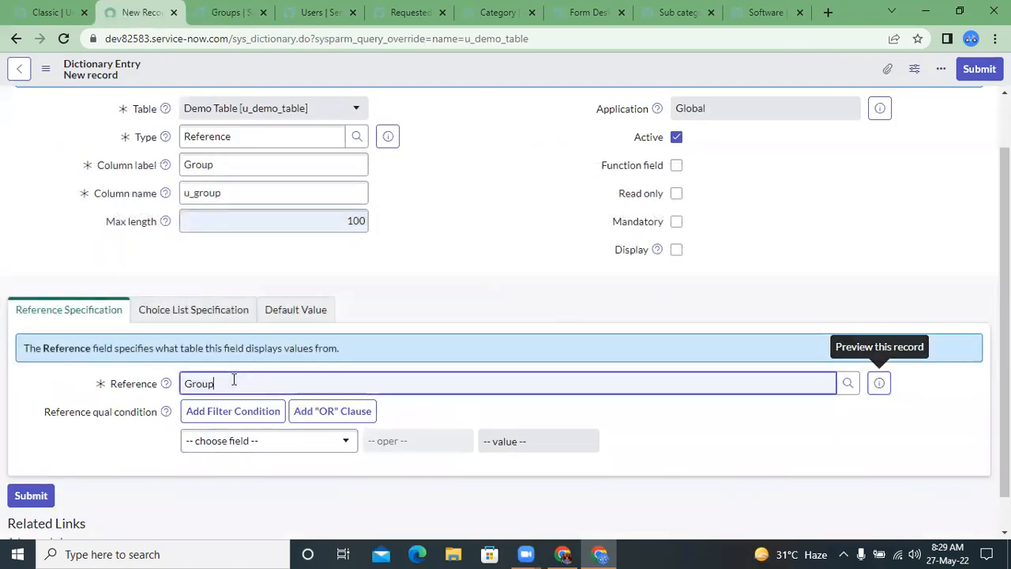
double_click(233, 380)
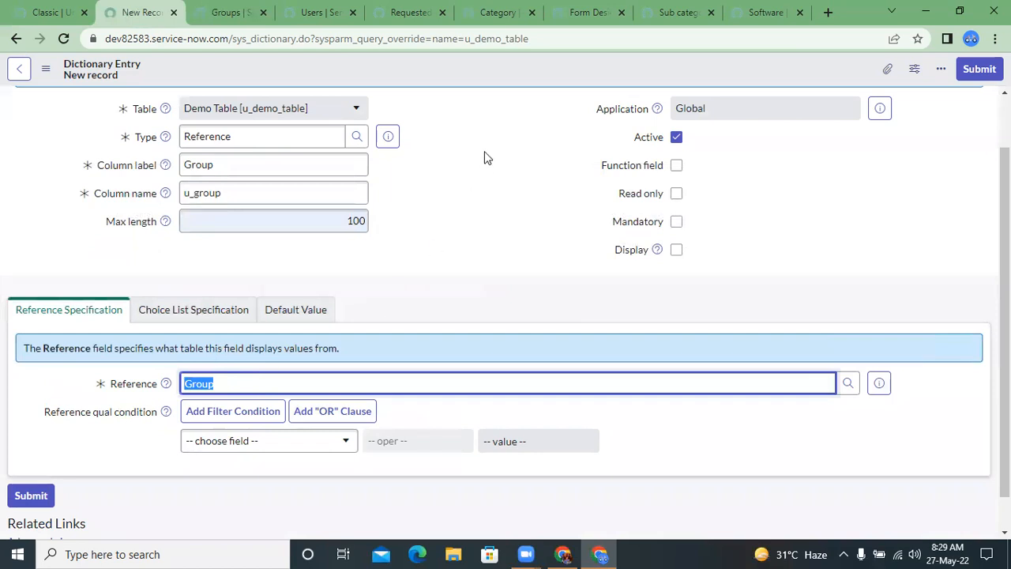
right_click(492, 73)
left_click(525, 88)
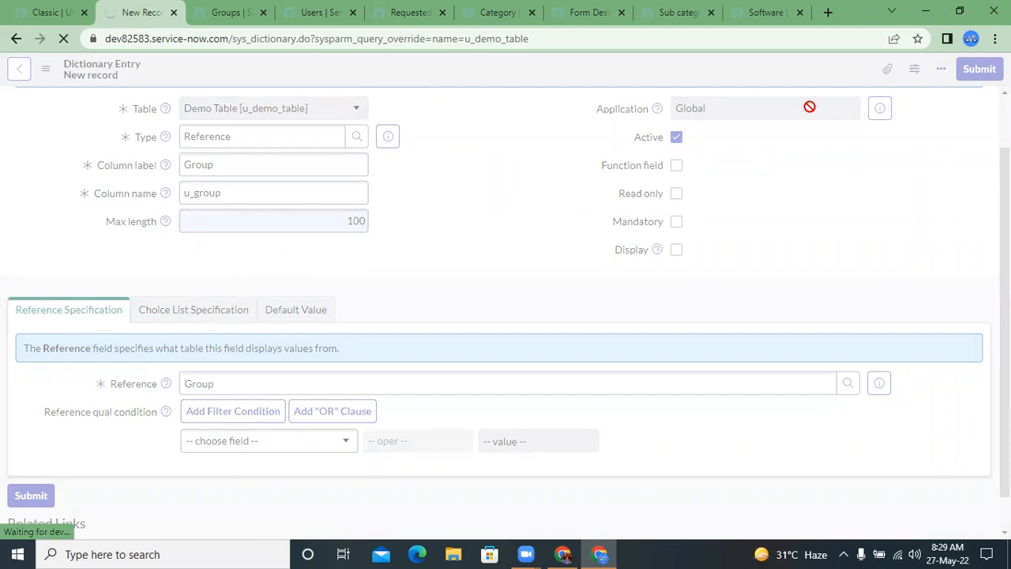
Step: Open the Demo Tables list from the navigator using the u_demo_table name, and open its record to check the Group field
left_click(67, 13)
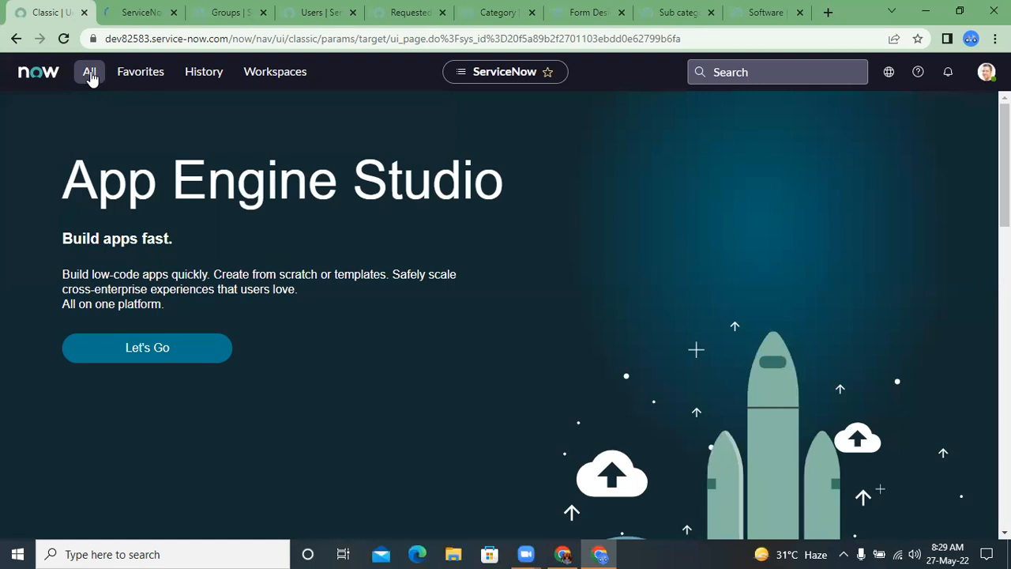
left_click(91, 73)
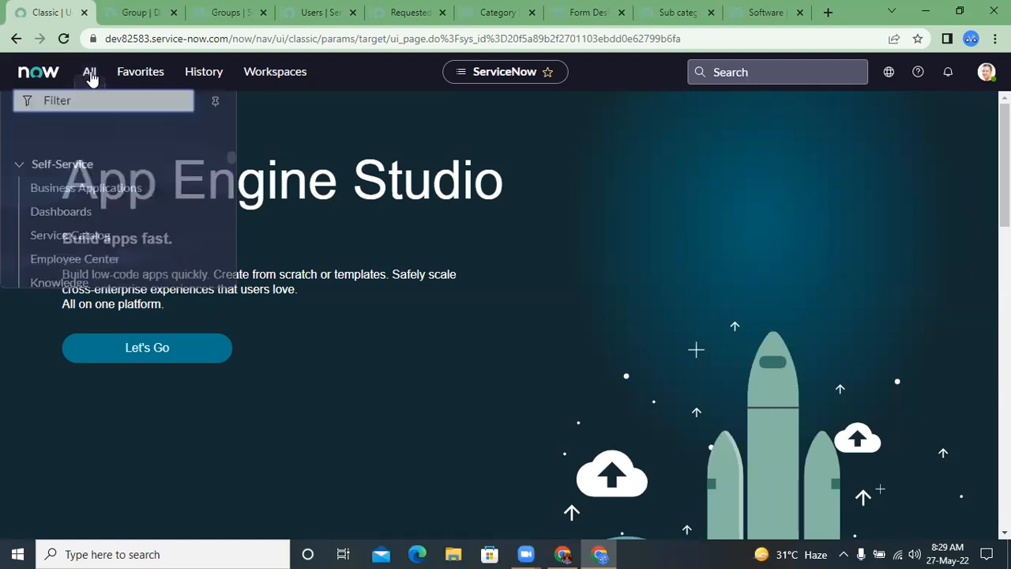
type("u")
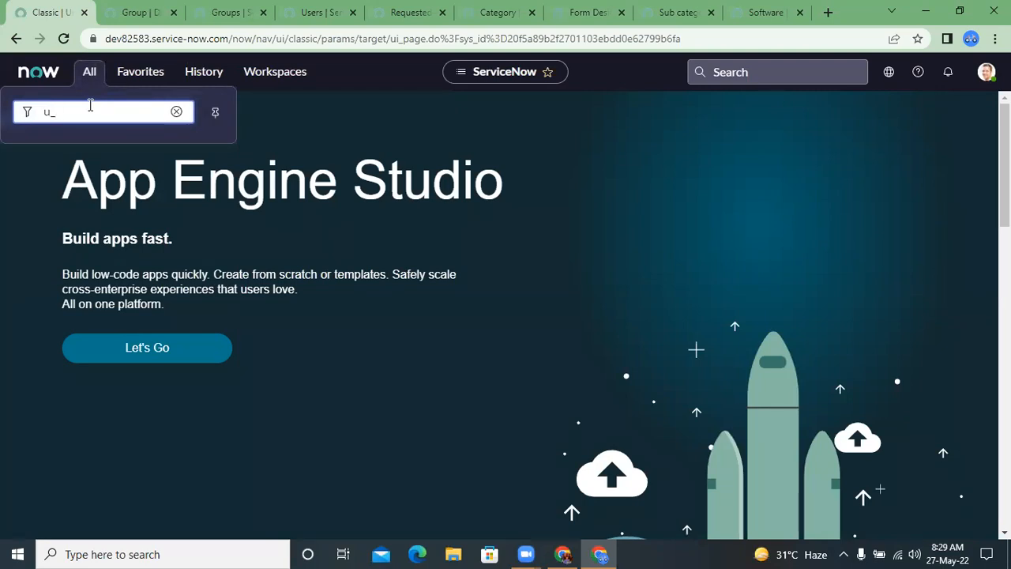
type("_demo_")
key("Return")
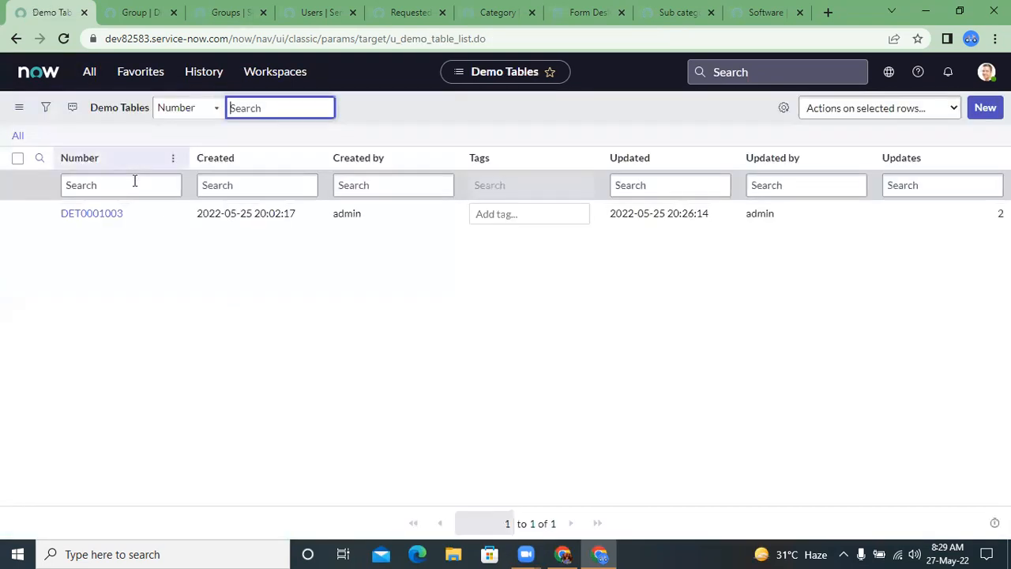
left_click(106, 214)
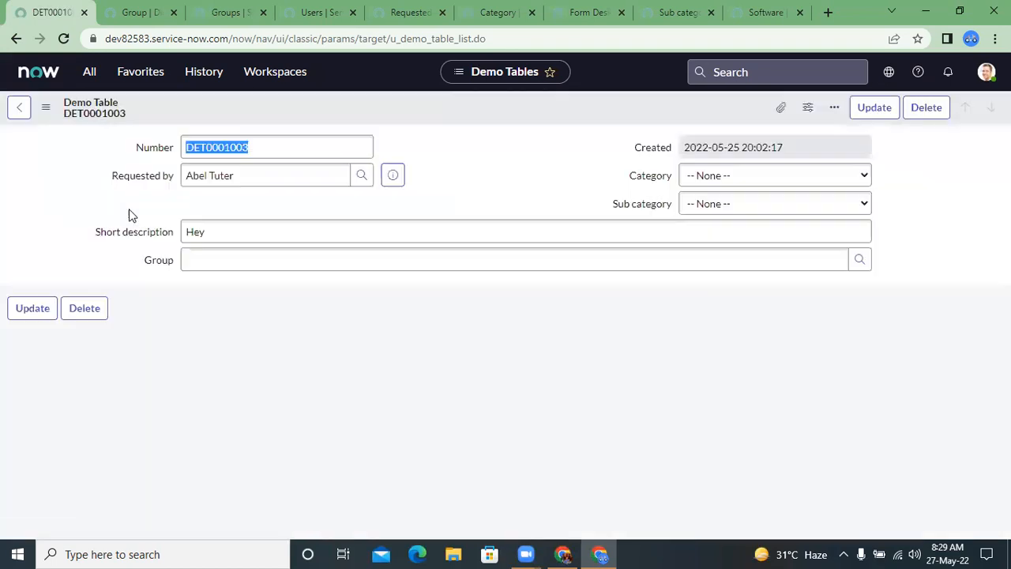
left_click(407, 265)
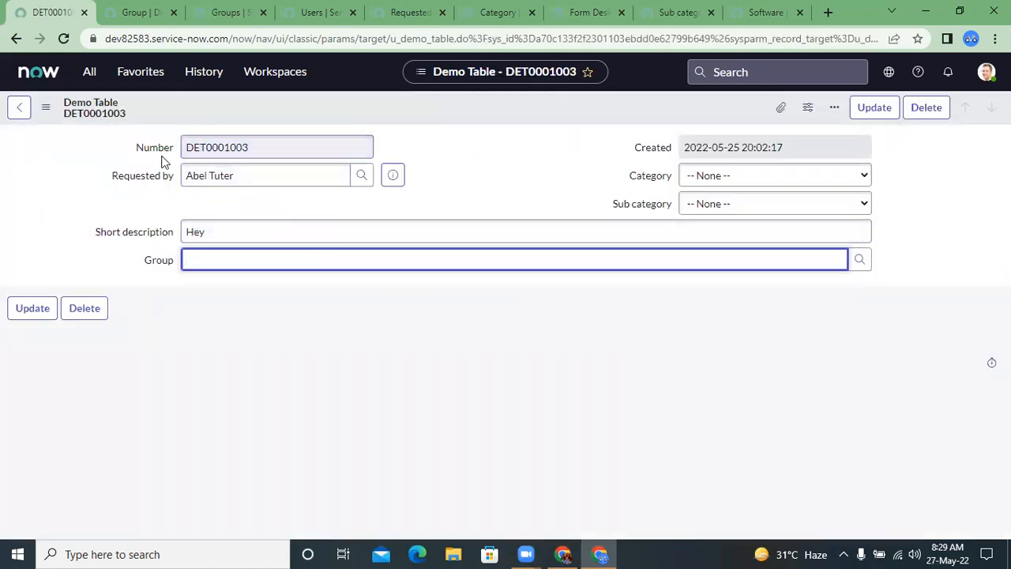
Step: In the Demo Table's Form Design, move the Group field into the first section between Number and Requested by
left_click(45, 107)
mouse_move(138, 183)
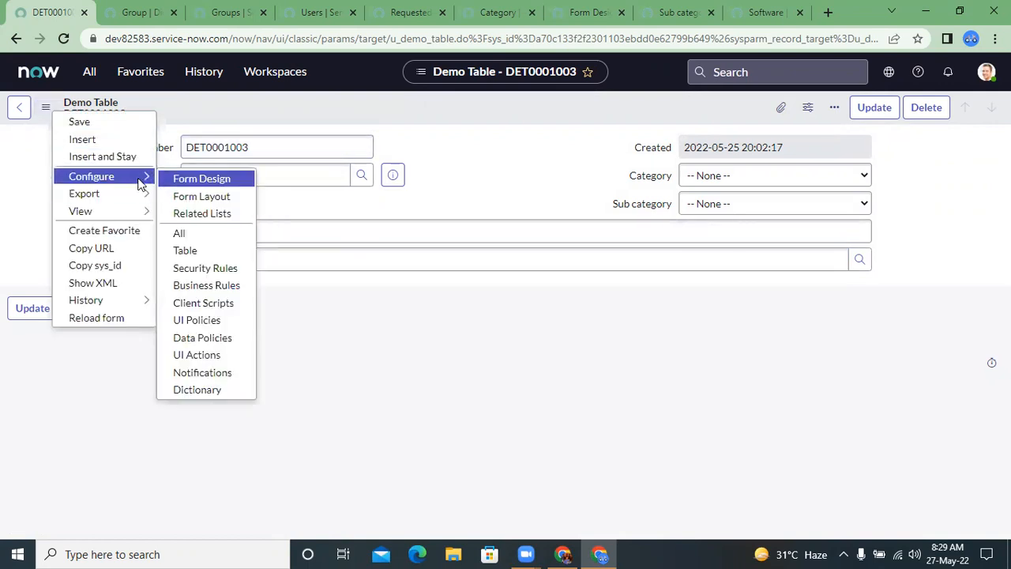
left_click(201, 179)
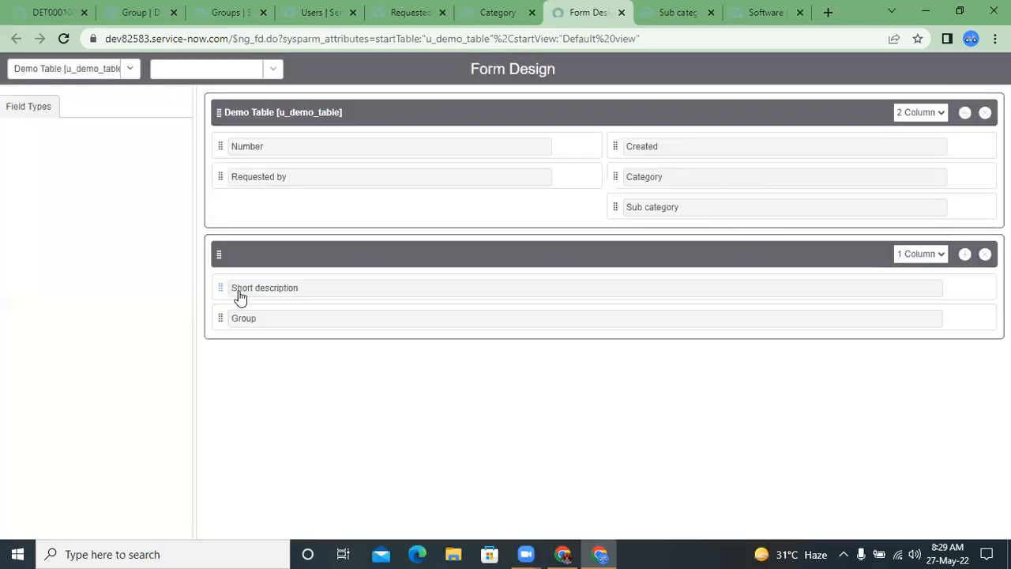
left_click_drag(220, 316, 220, 174)
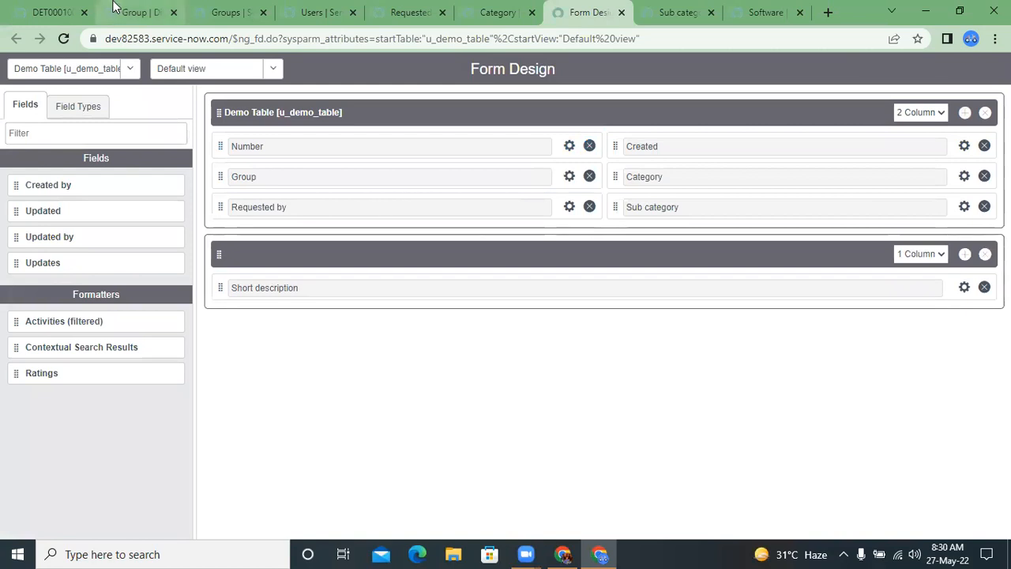
Step: Return to the Demo Table record and reload its form
left_click(113, 3)
left_click(88, 4)
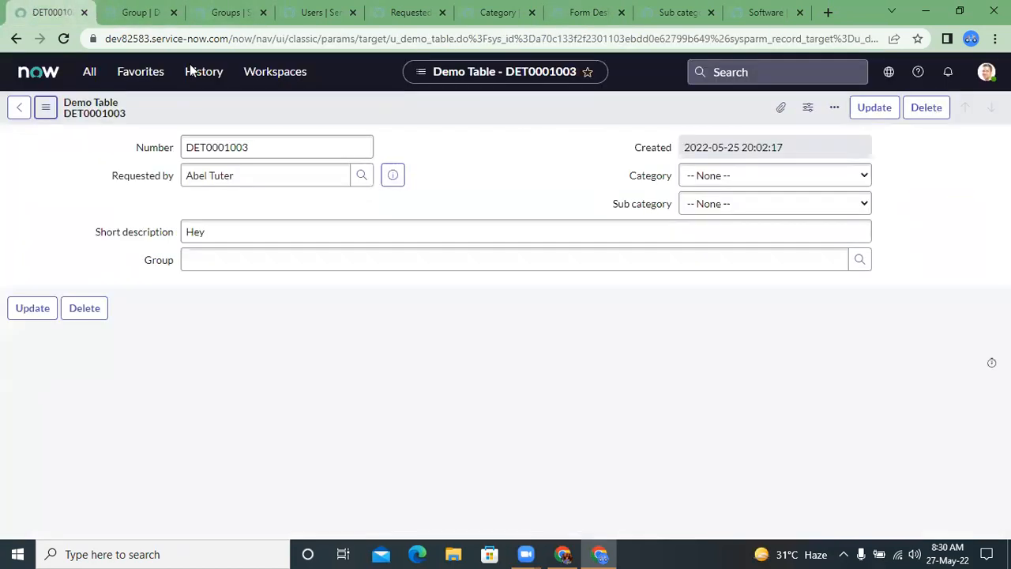
left_click(45, 107)
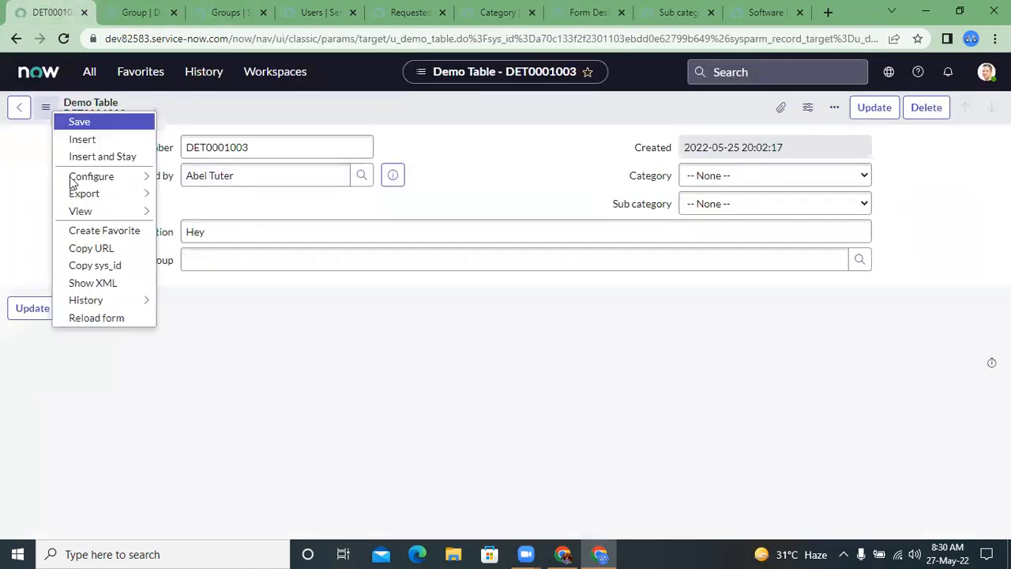
left_click(96, 318)
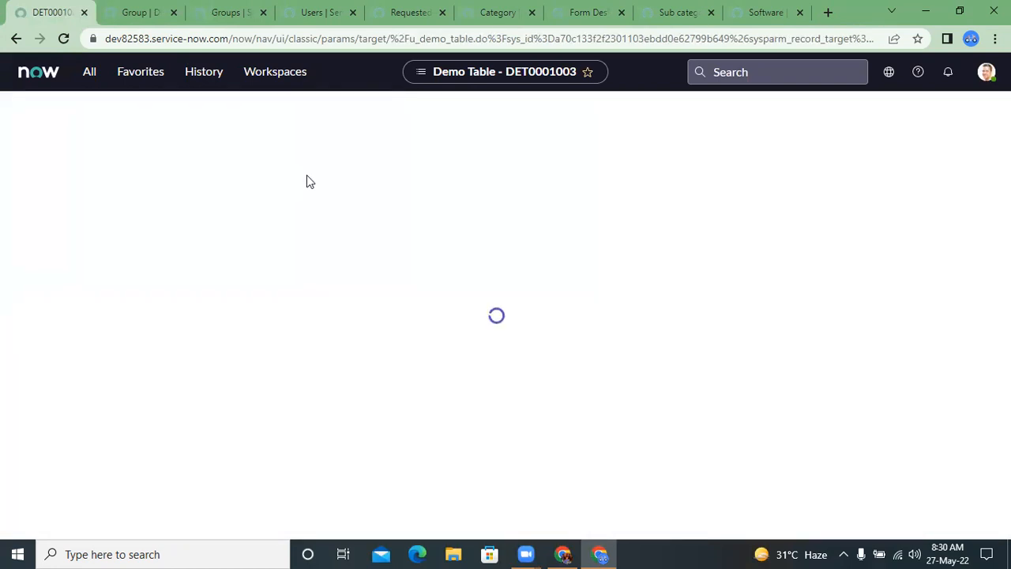
Step: Set the Demo Table record's Group to App Engine Admins from the group lookup and preview the group's details
left_click(361, 175)
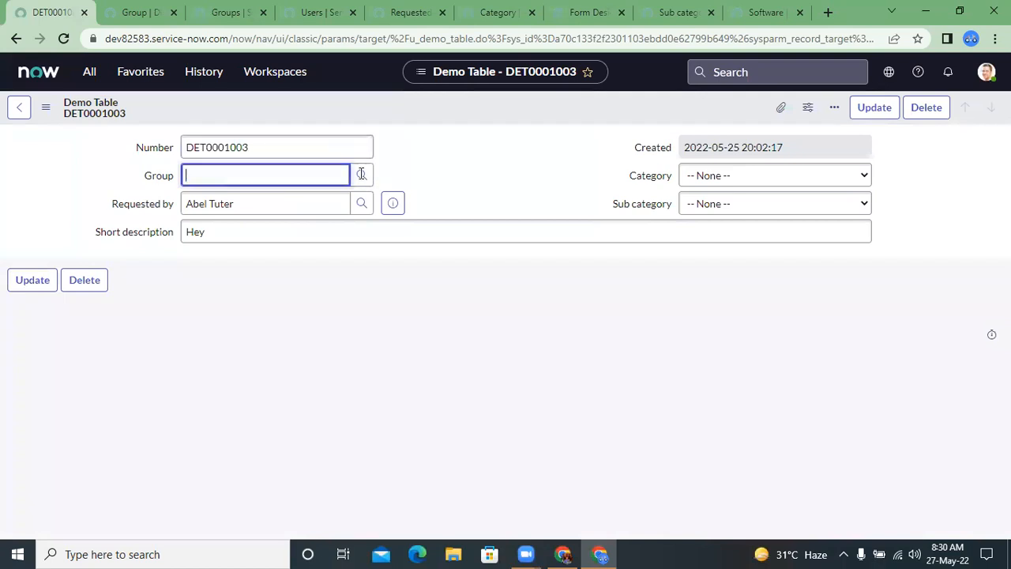
left_click(364, 174)
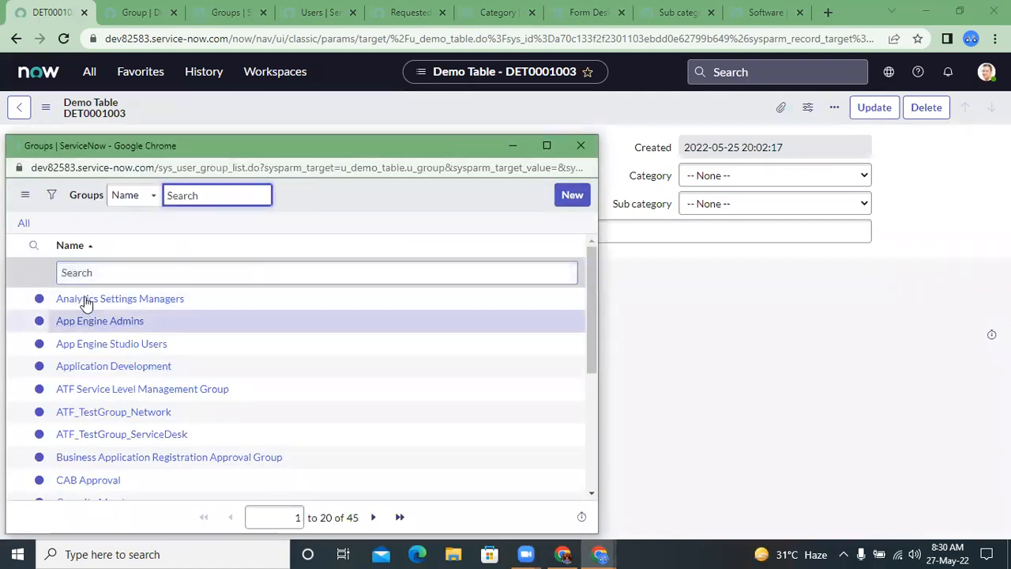
left_click(95, 322)
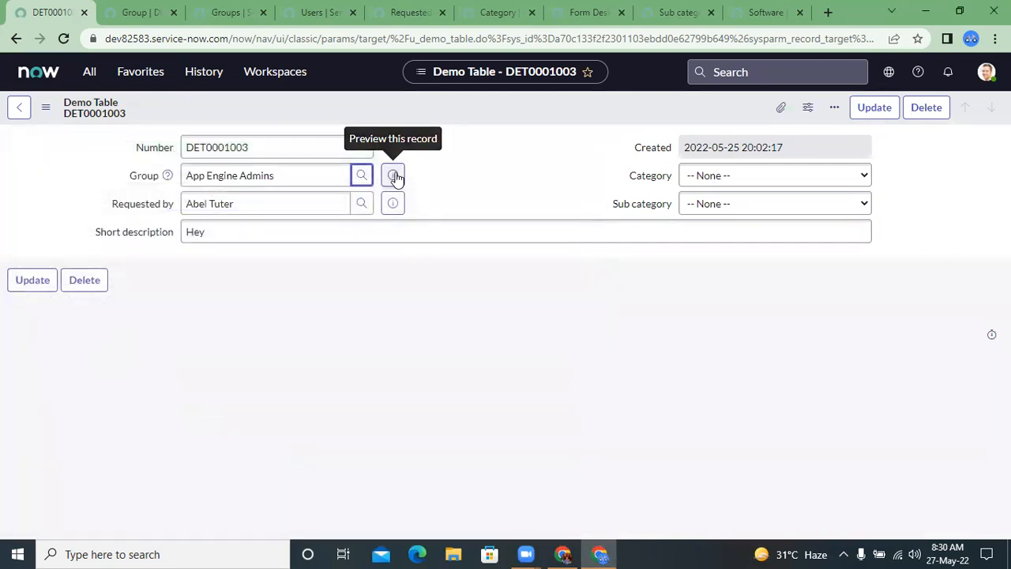
left_click(394, 175)
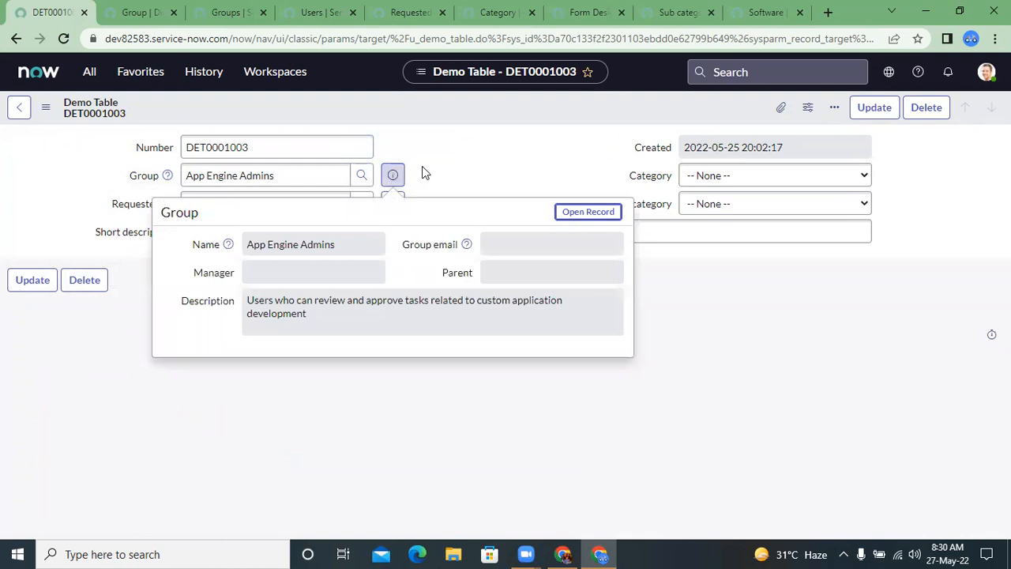
left_click(361, 203)
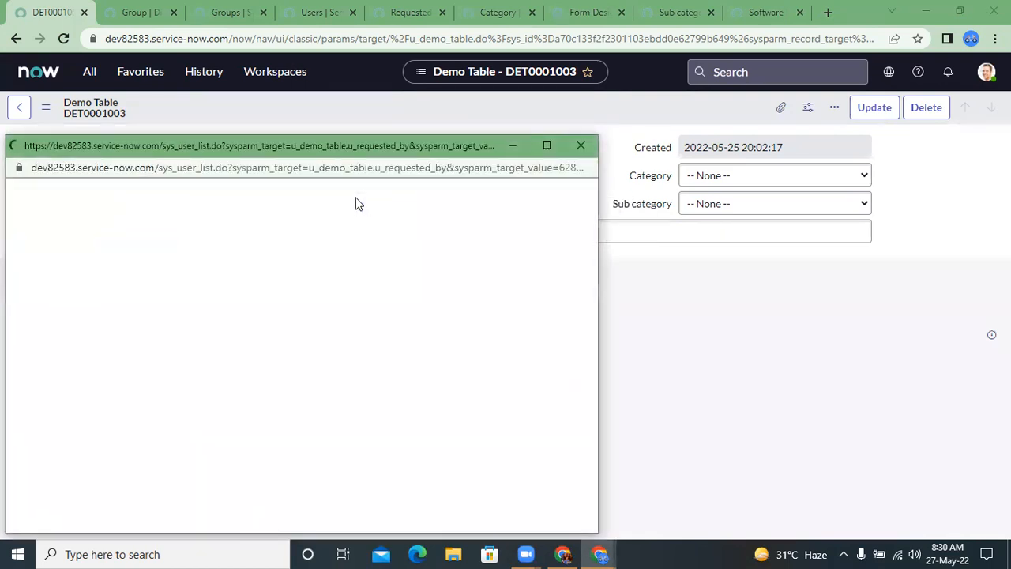
left_click(580, 145)
Step: Open the App Engine Admins group record in a separate tab and load its related lists
left_click(300, 175)
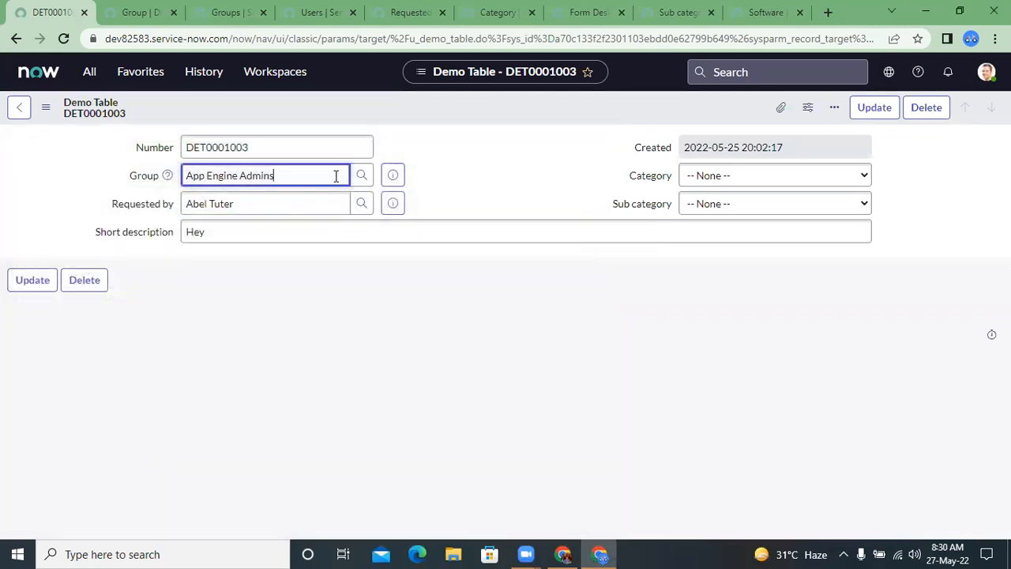
left_click(391, 176)
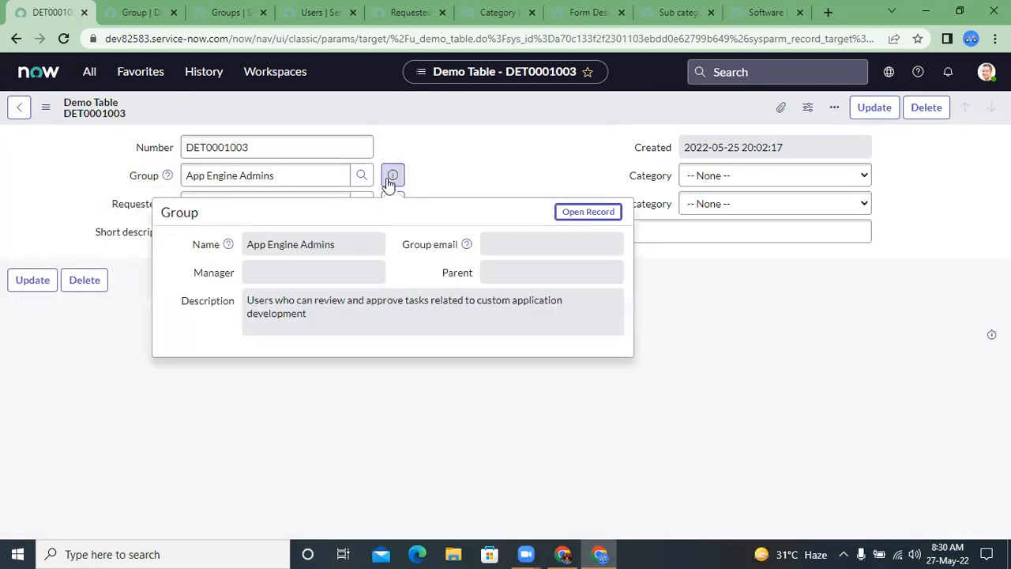
middle_click(585, 214)
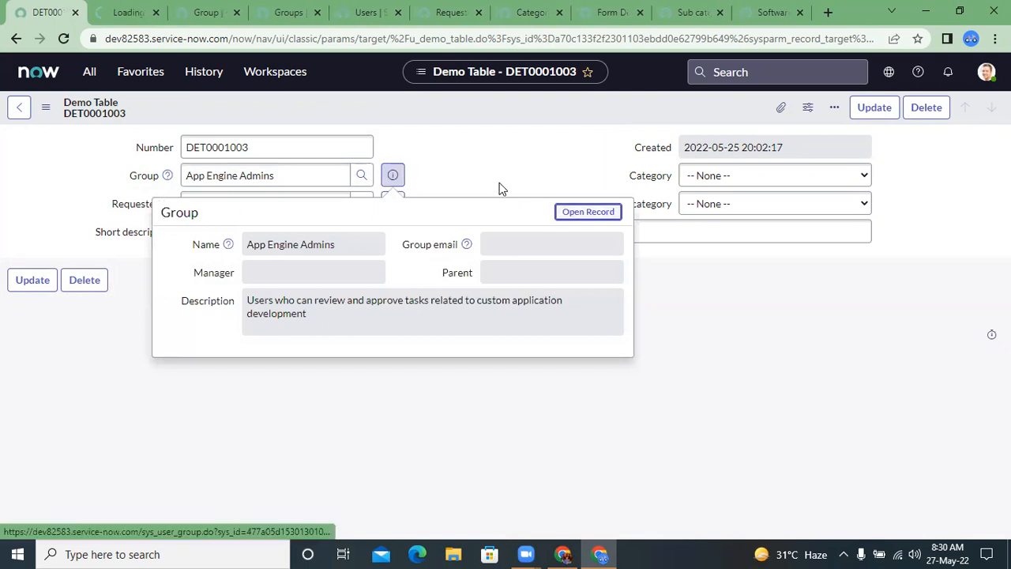
left_click(110, 8)
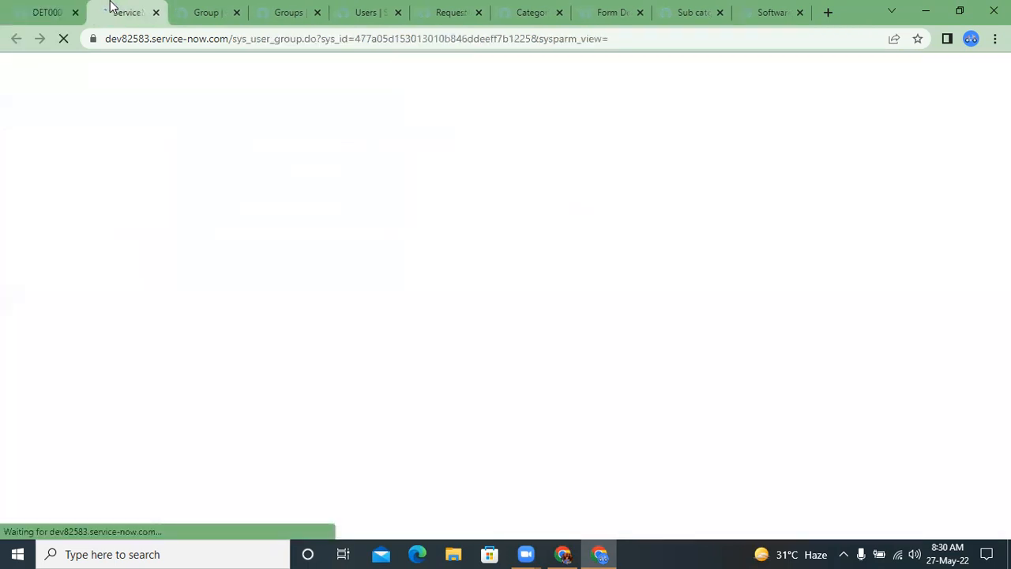
left_click(535, 286)
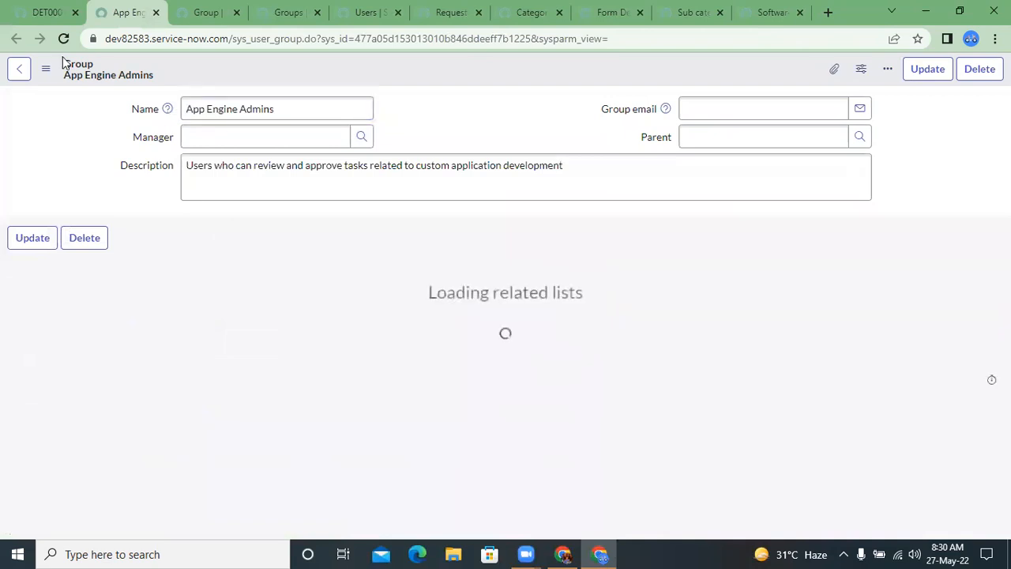
left_click(29, 8)
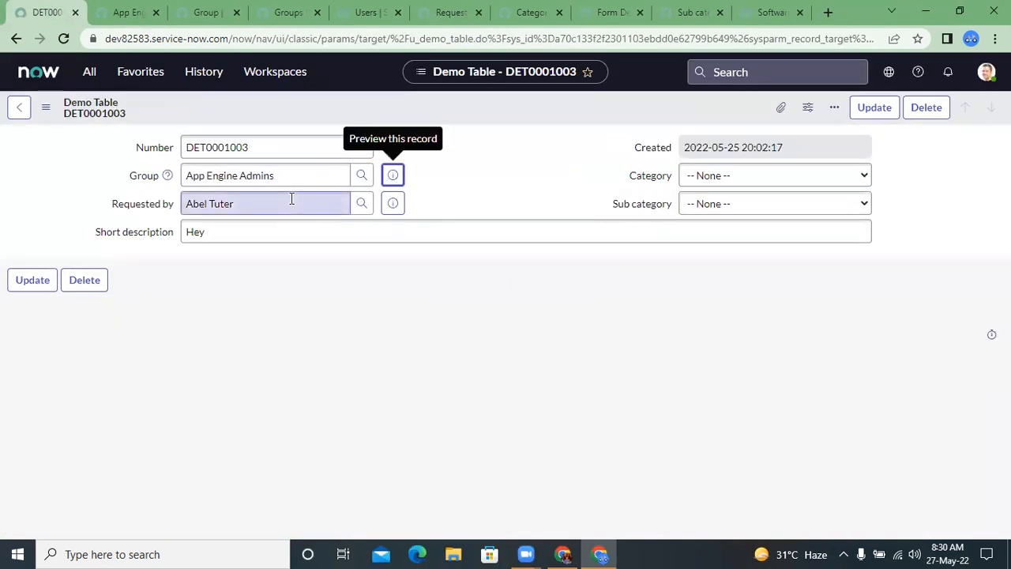
left_click(113, 10)
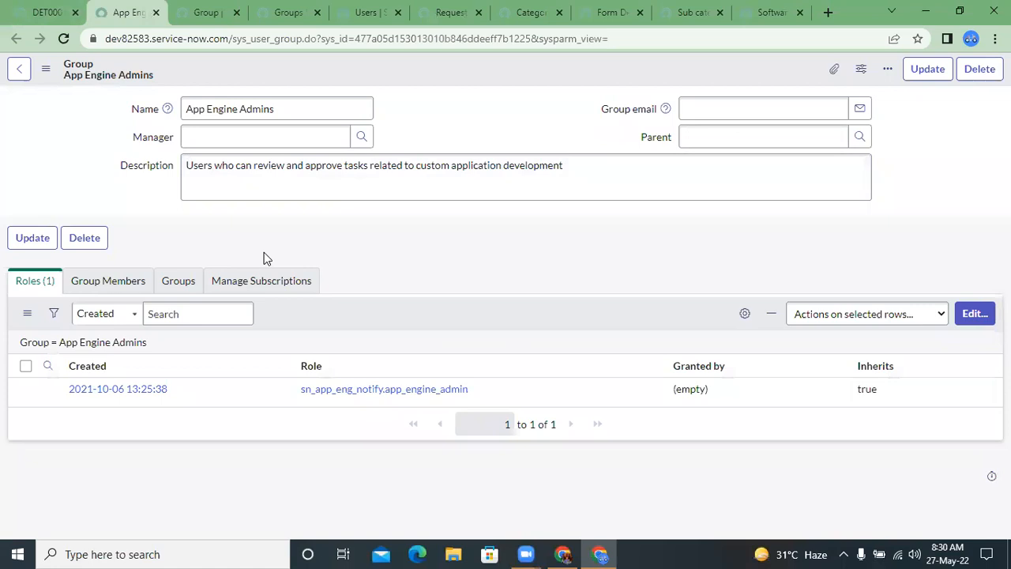
Step: Back on the Demo Table record, check which users the Requested by lookup offers and compare with the App Engine Admins record
left_click(47, 10)
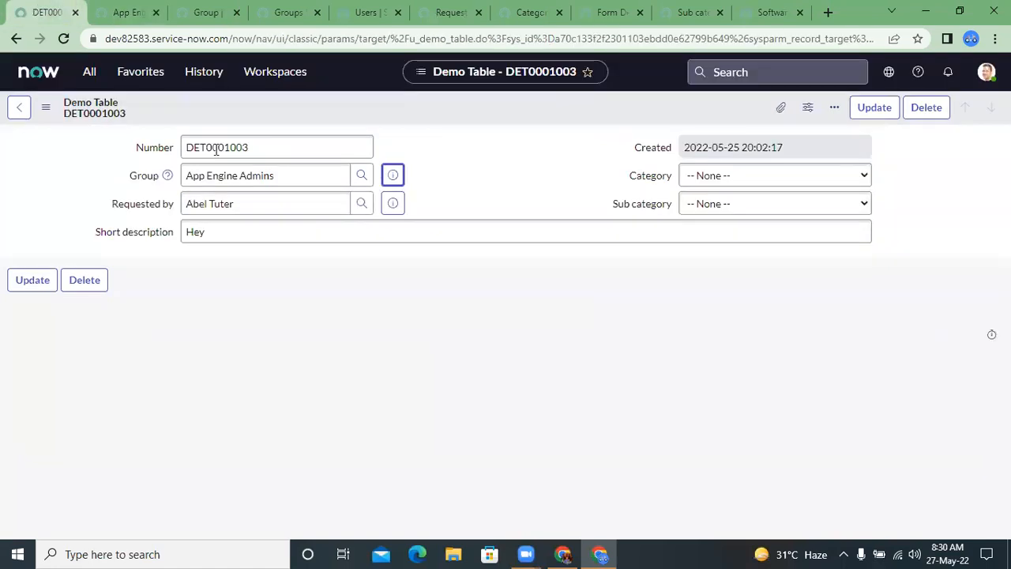
left_click(248, 199)
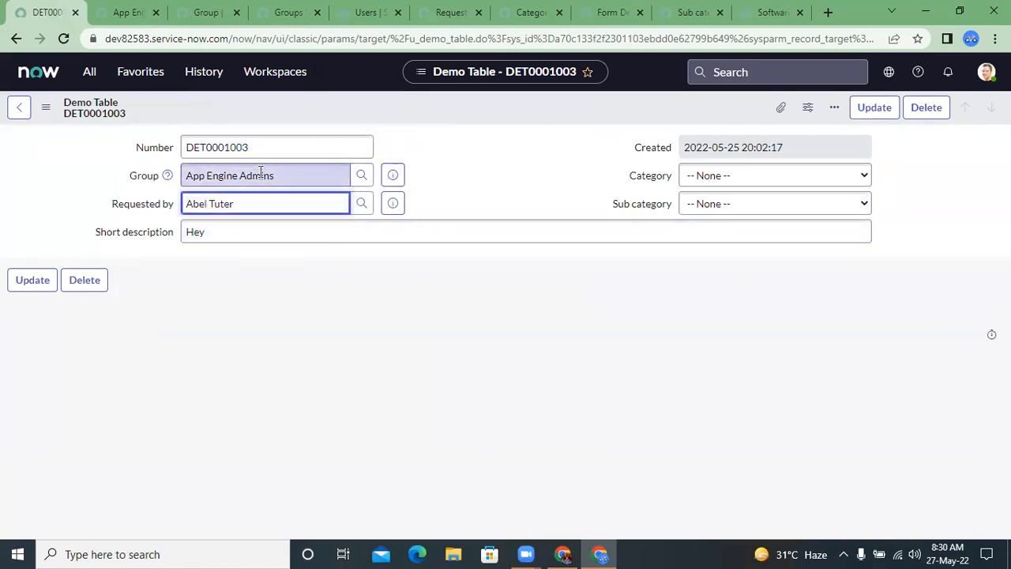
left_click(362, 203)
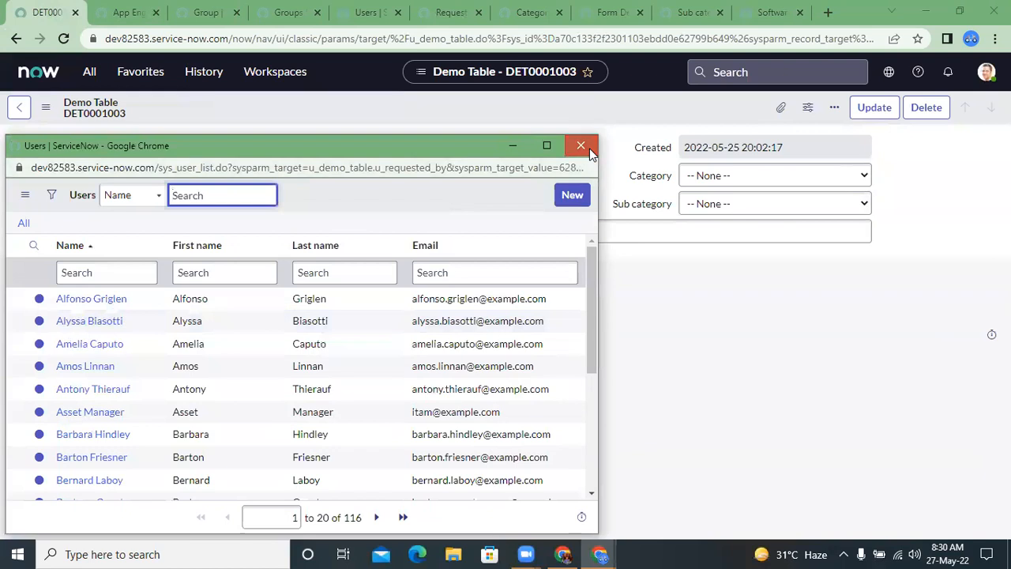
left_click(581, 145)
left_click(91, 10)
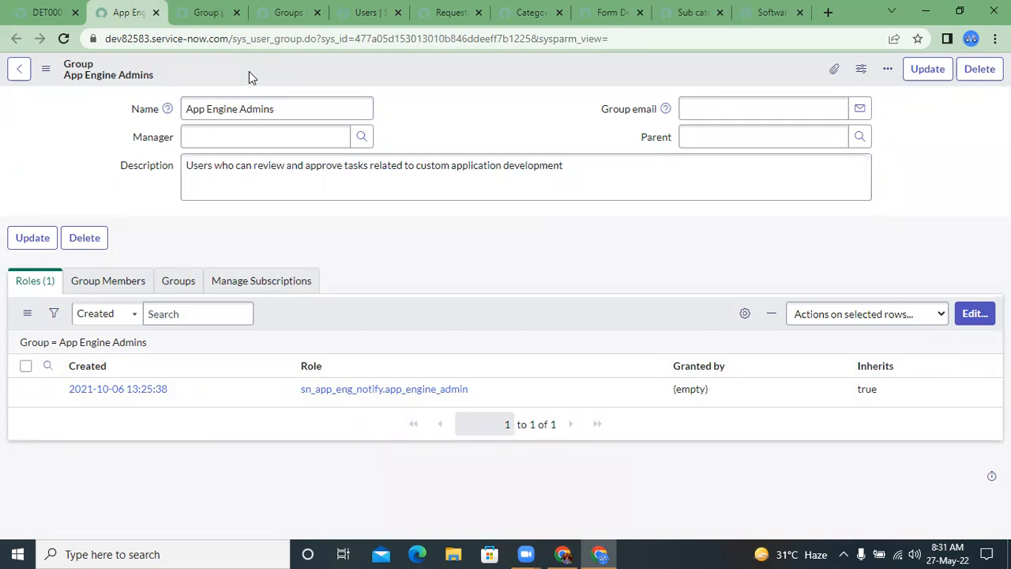
left_click(40, 12)
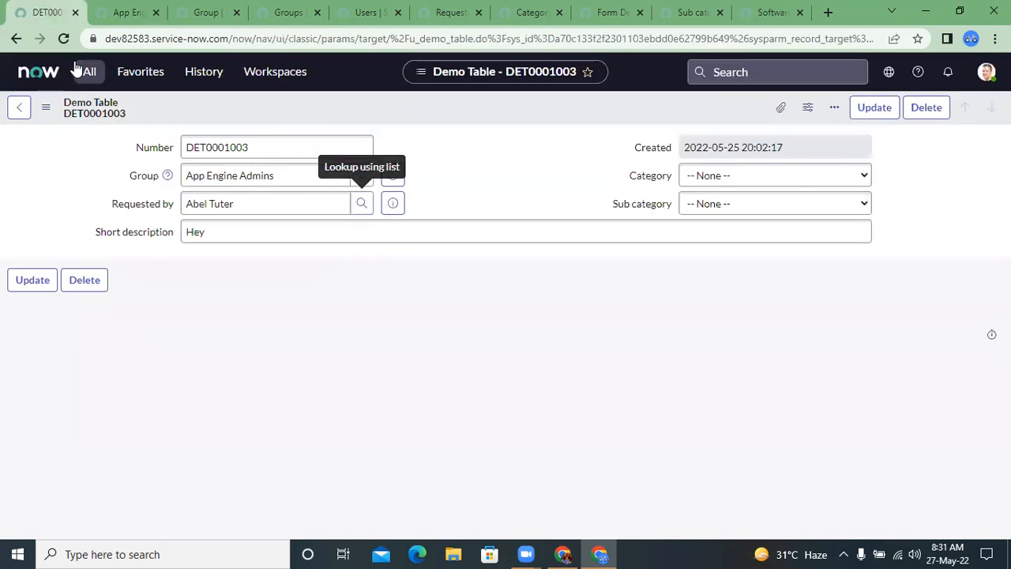
Step: Search the navigator for incident and open the Open incidents list, leaving the Demo Table record without saving
left_click(81, 71)
type("lncident")
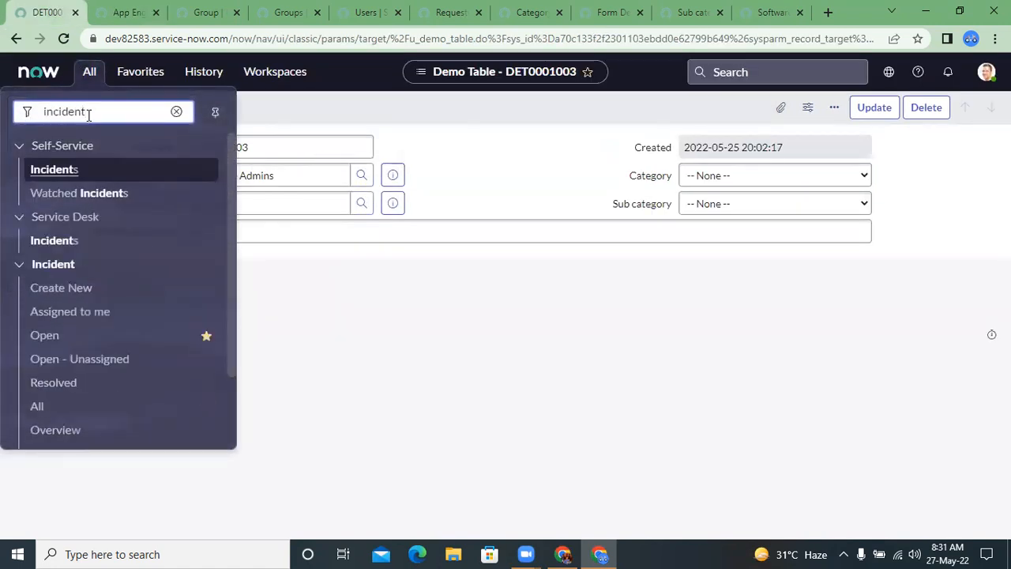
left_click(54, 333)
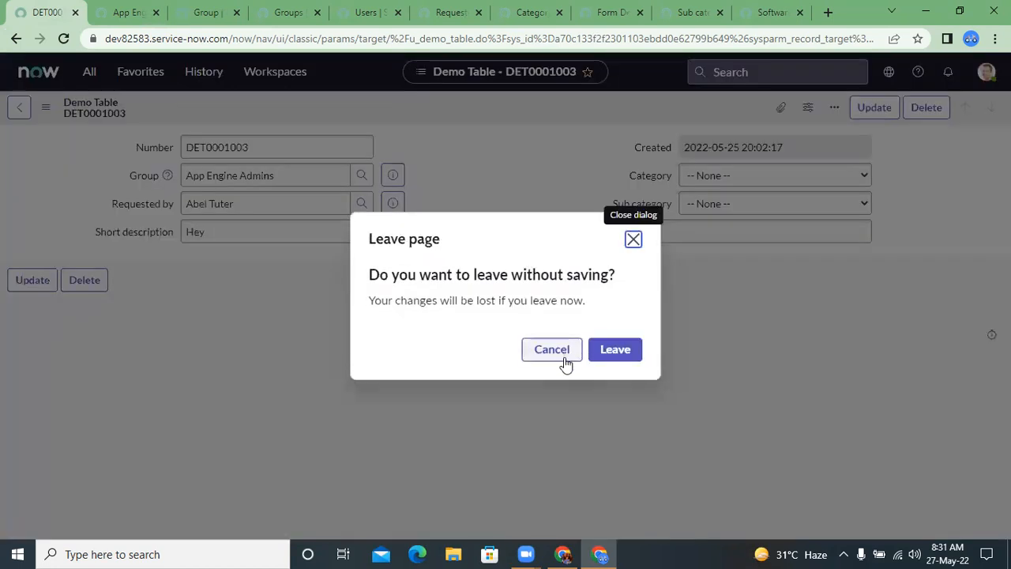
left_click(565, 361)
left_click(84, 69)
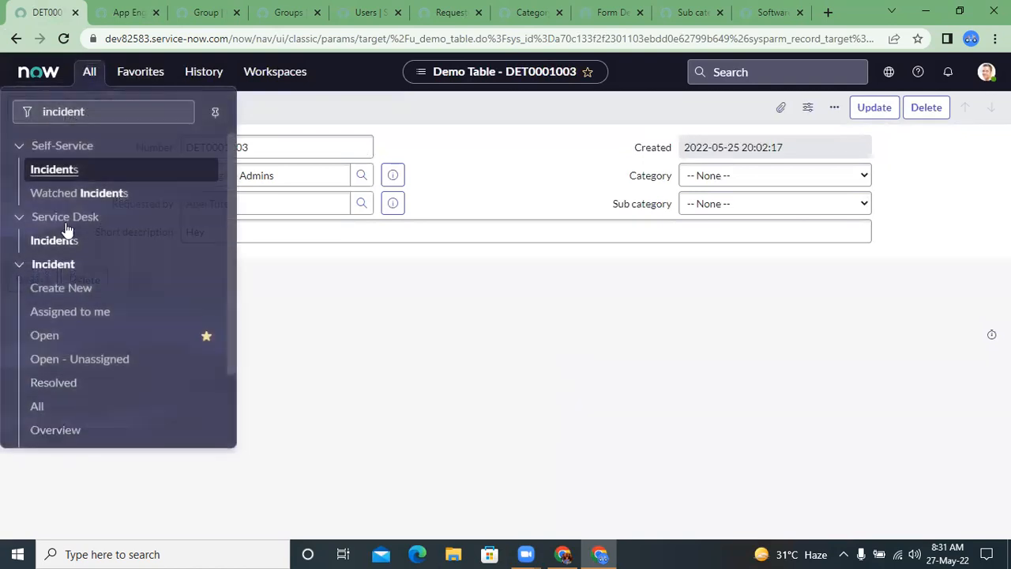
left_click(56, 334)
left_click(603, 349)
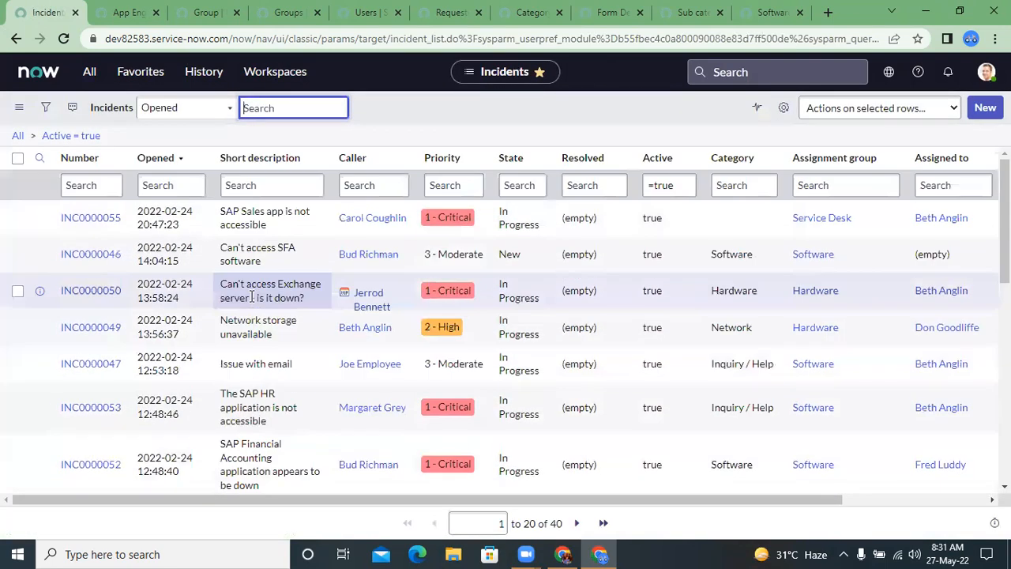
Step: Open incident INC0000055 and check which users the Assigned to lookup offers for the Service Desk assignment group
left_click(91, 218)
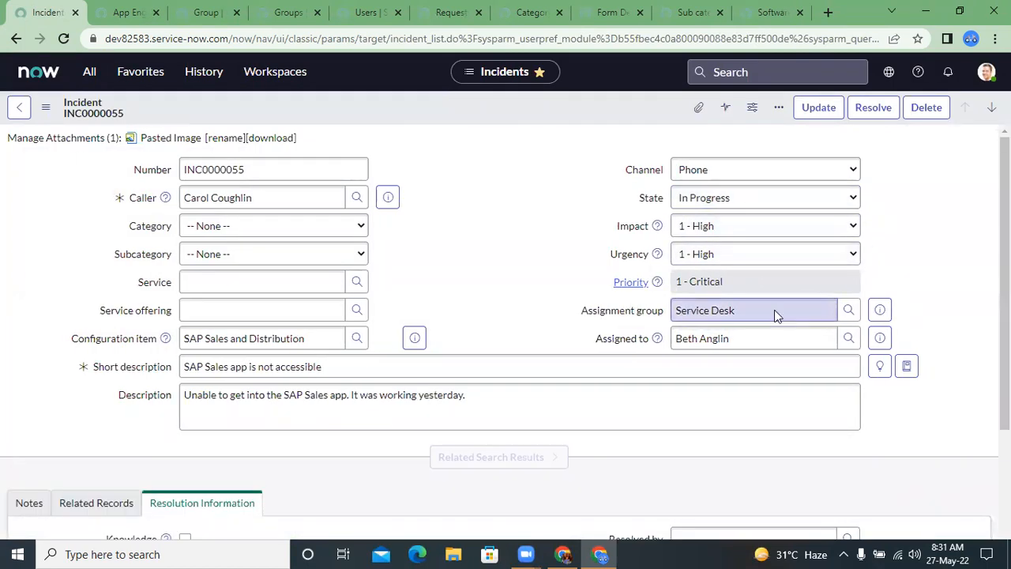
left_click(699, 310)
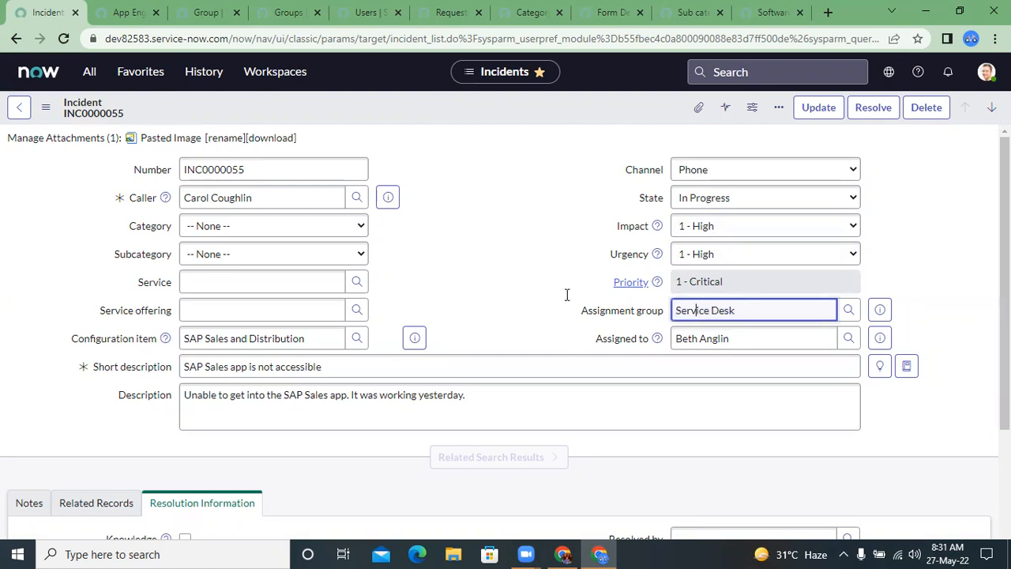
left_click(881, 311)
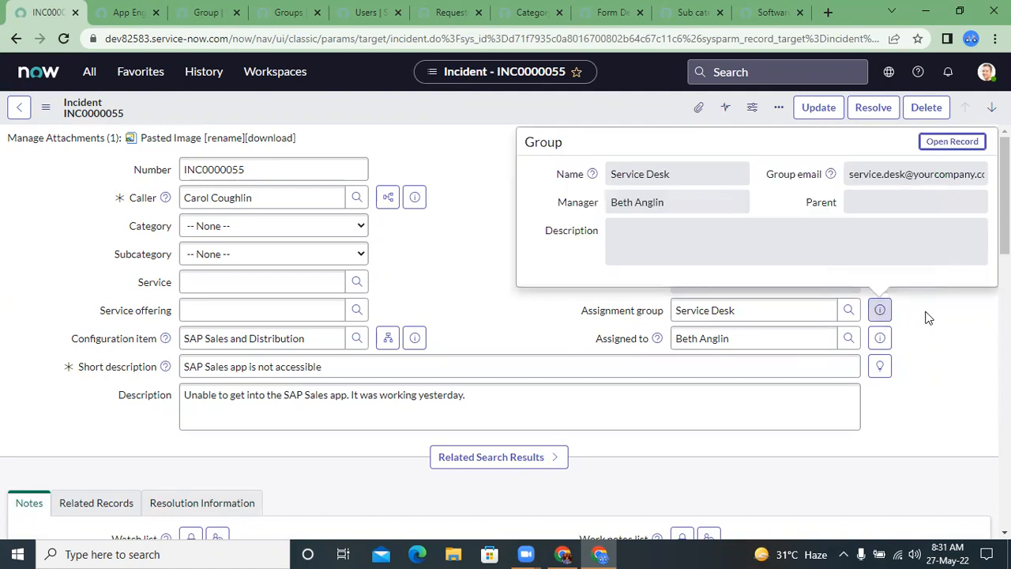
right_click(849, 338)
left_click(849, 338)
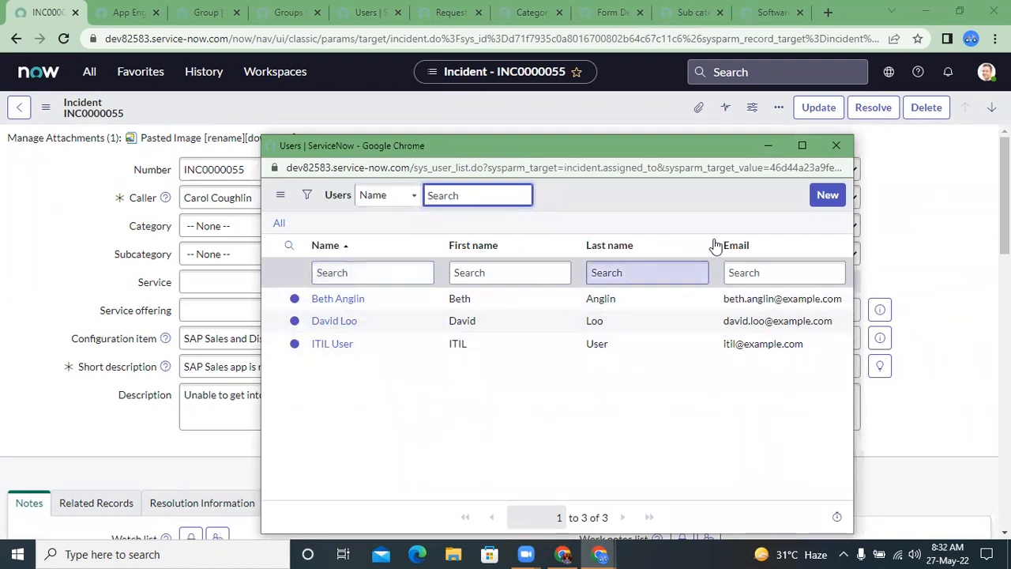
left_click(835, 147)
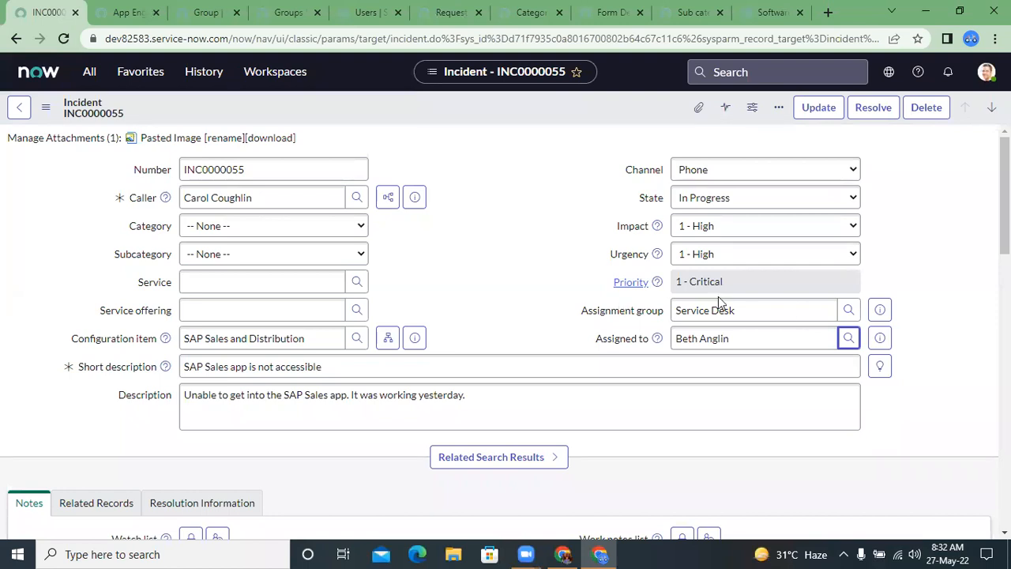
Step: Open the incident's Service Desk assignment group record in a separate tab and load its related lists
left_click(878, 310)
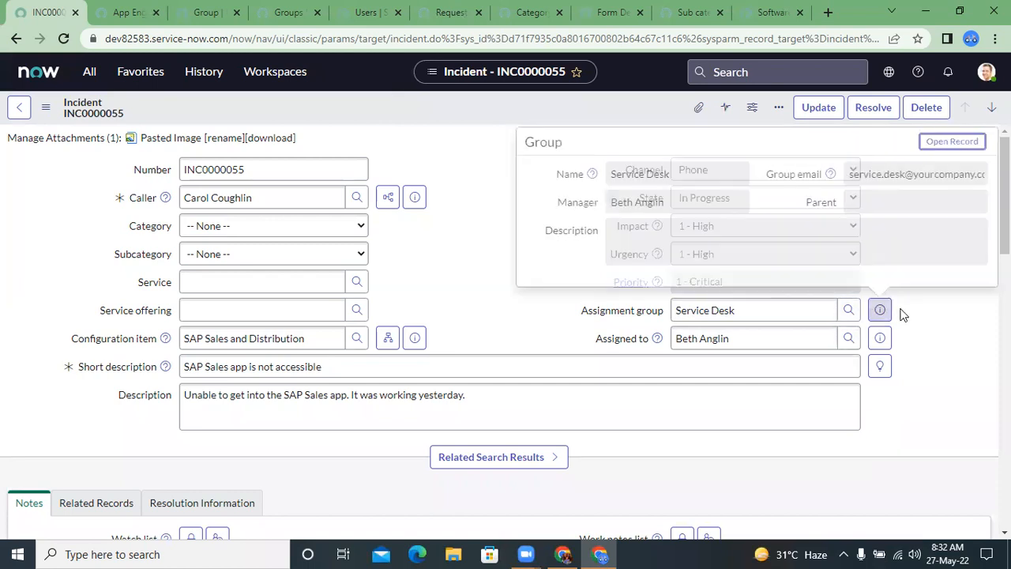
left_click(943, 148, "ctrl")
left_click(388, 196)
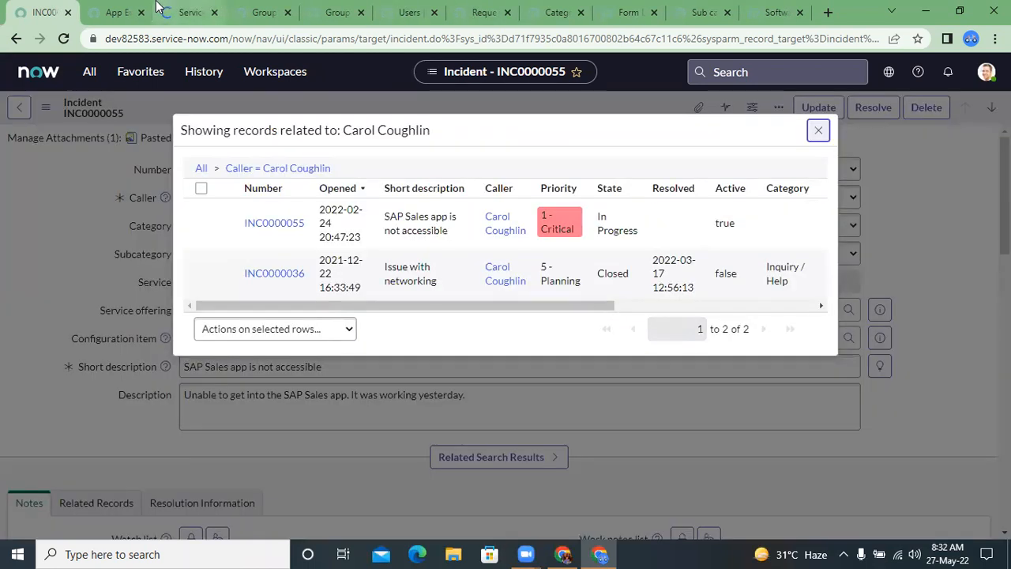
left_click(158, 9)
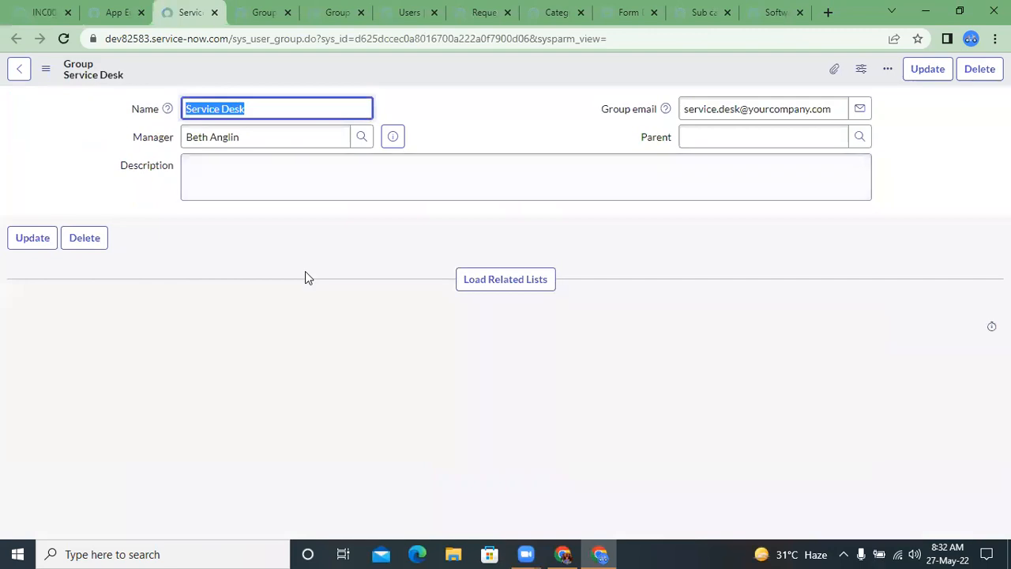
left_click(490, 284)
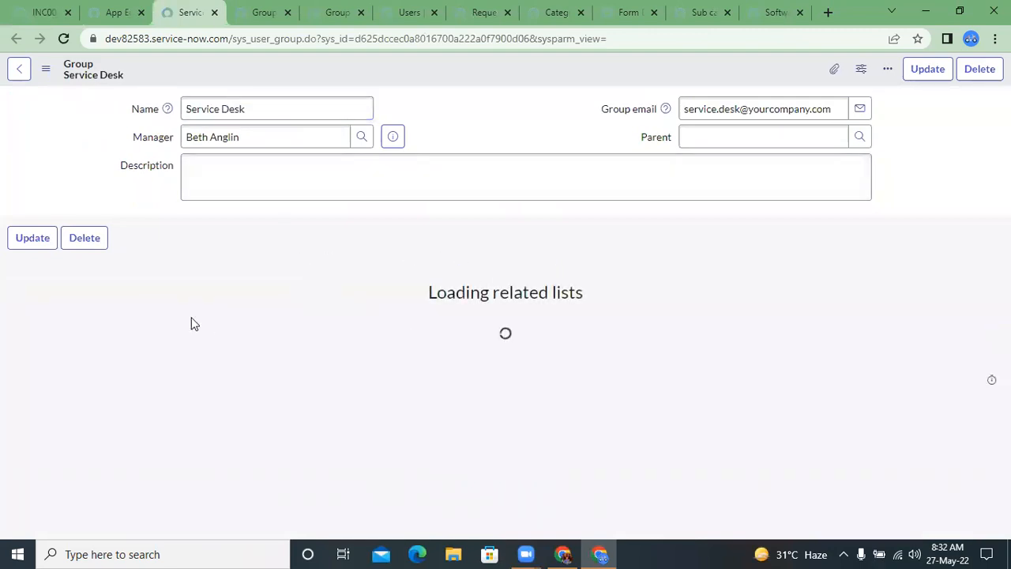
Step: Examine the Service Desk group's members and roles, ending on the group members list
left_click(139, 289)
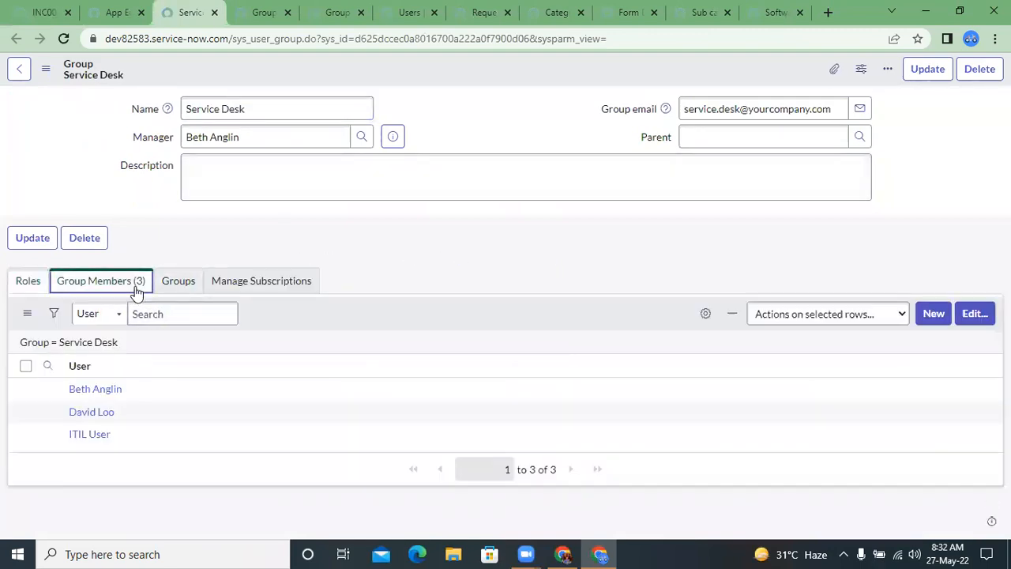
left_click(28, 286)
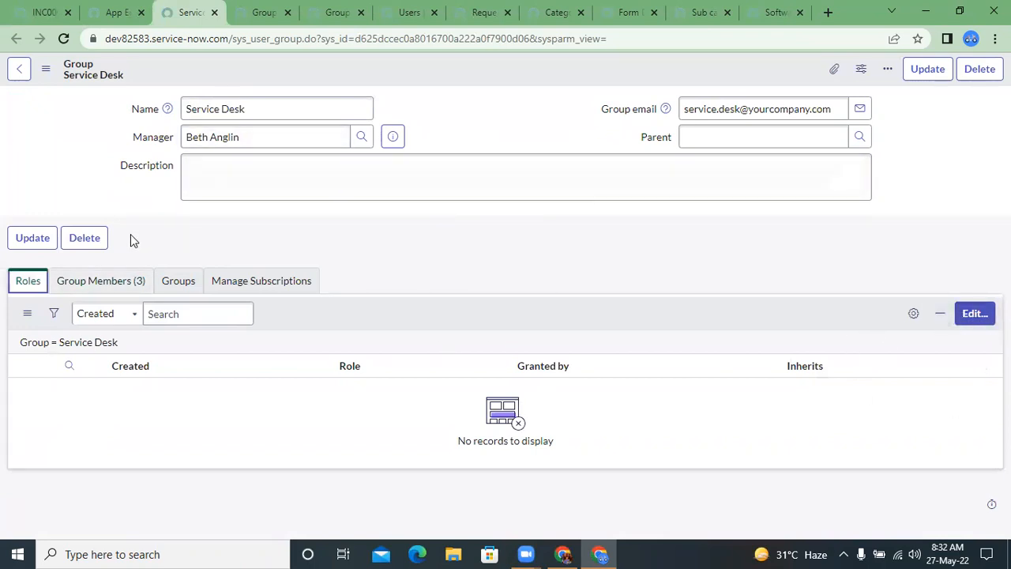
left_click(97, 285)
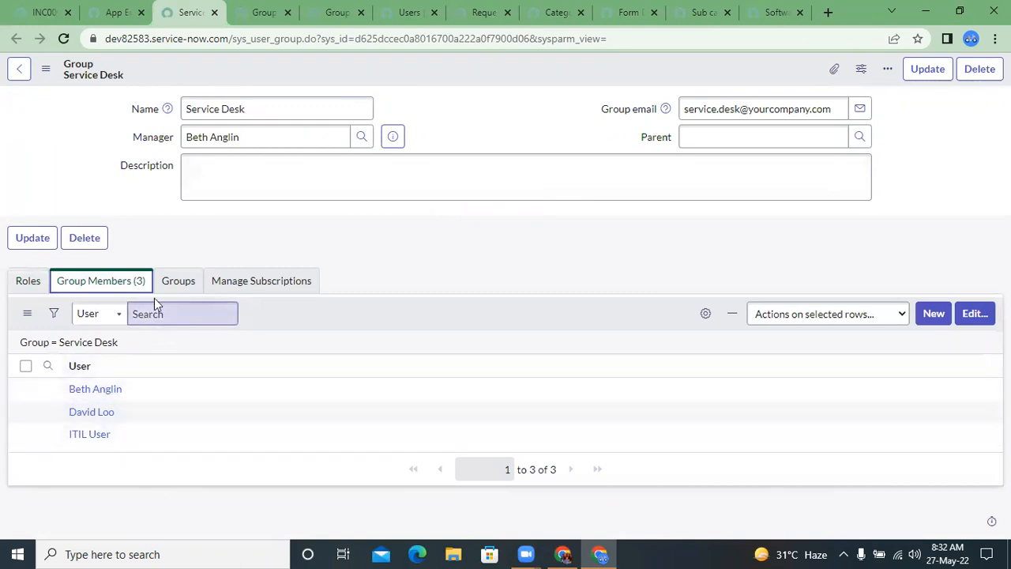
Step: Add the first user in the available collection to the Service Desk group's members and save the membership
left_click(420, 278)
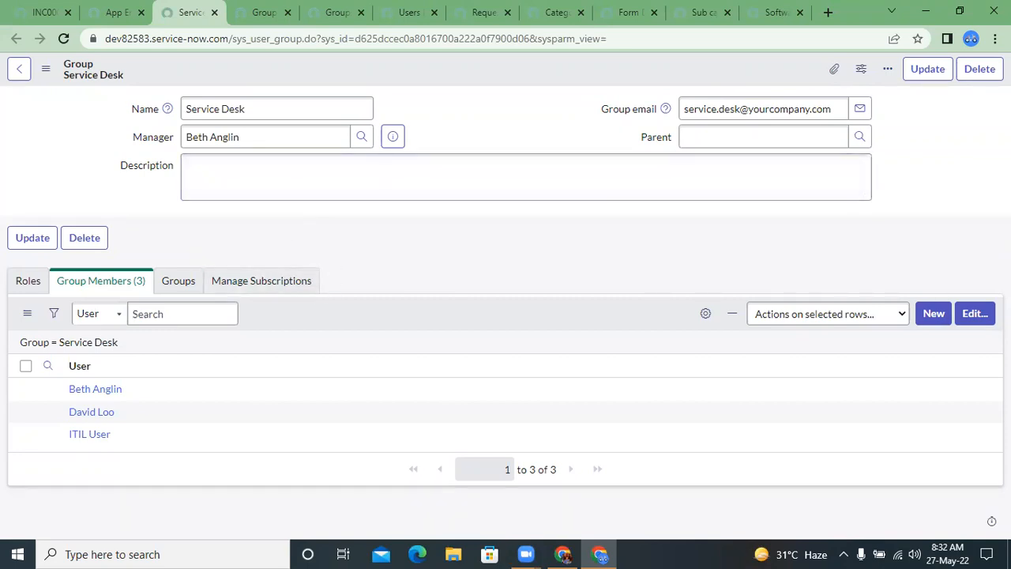
left_click(974, 314)
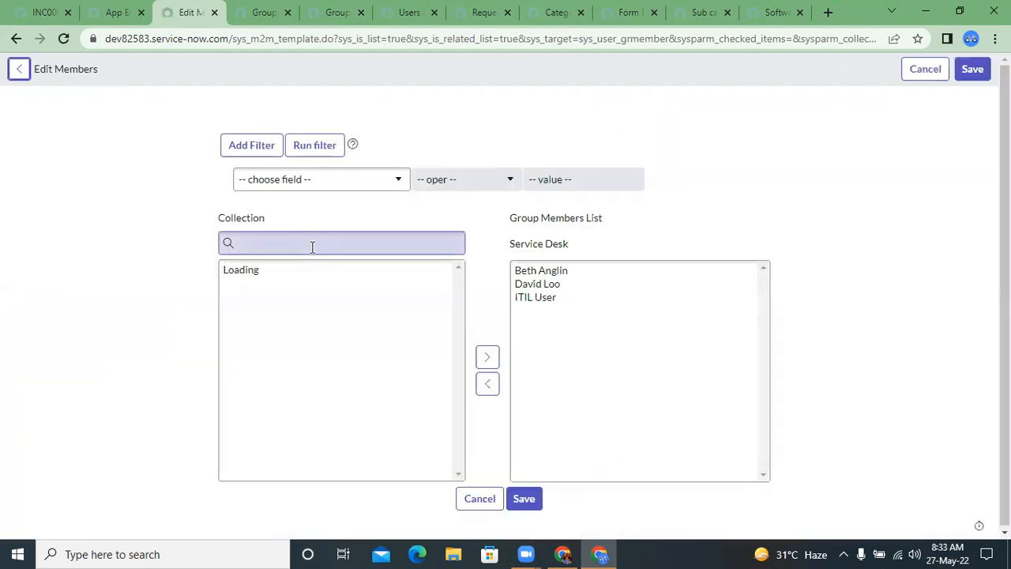
left_click(309, 248)
left_click(273, 270)
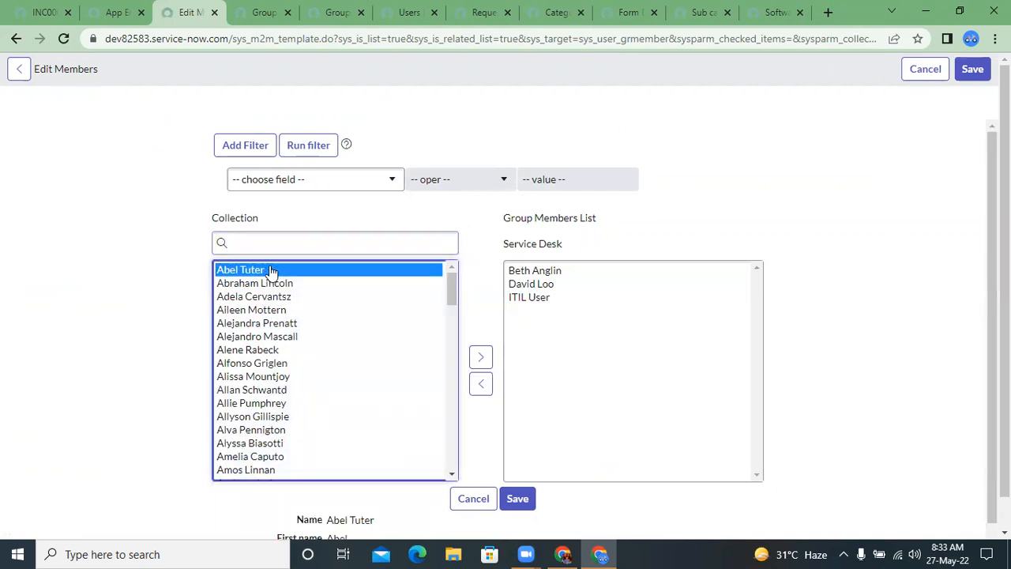
double_click(271, 269)
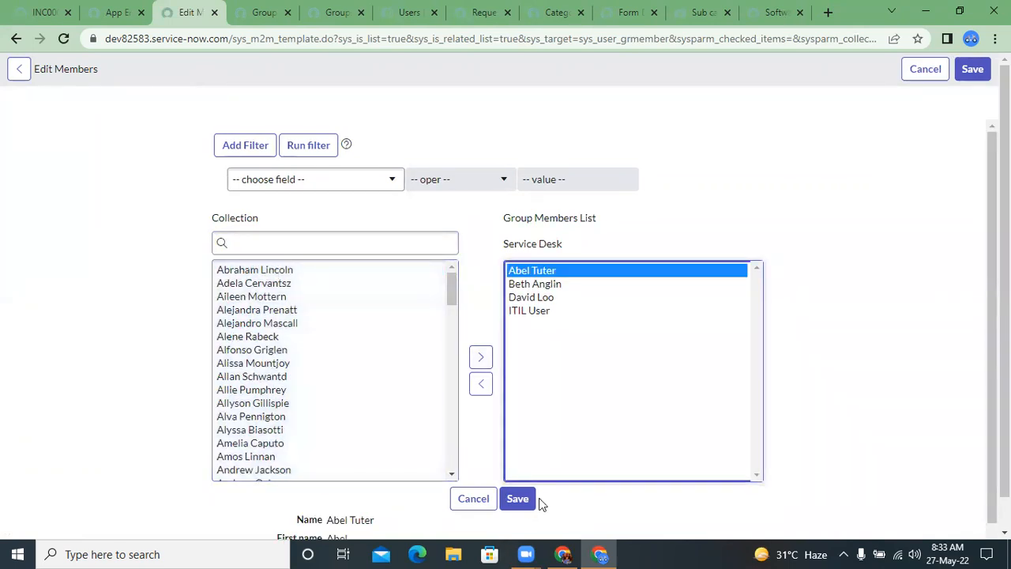
left_click(526, 501)
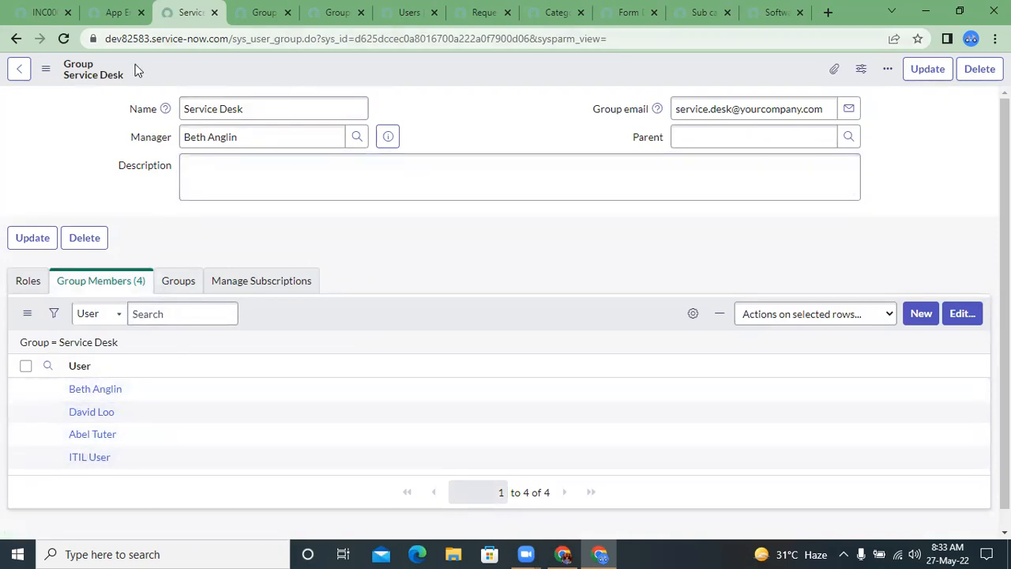
Step: Open the Service Desk group's filtered members list in a separate window
left_click(253, 41)
double_click(253, 40)
left_click(425, 81)
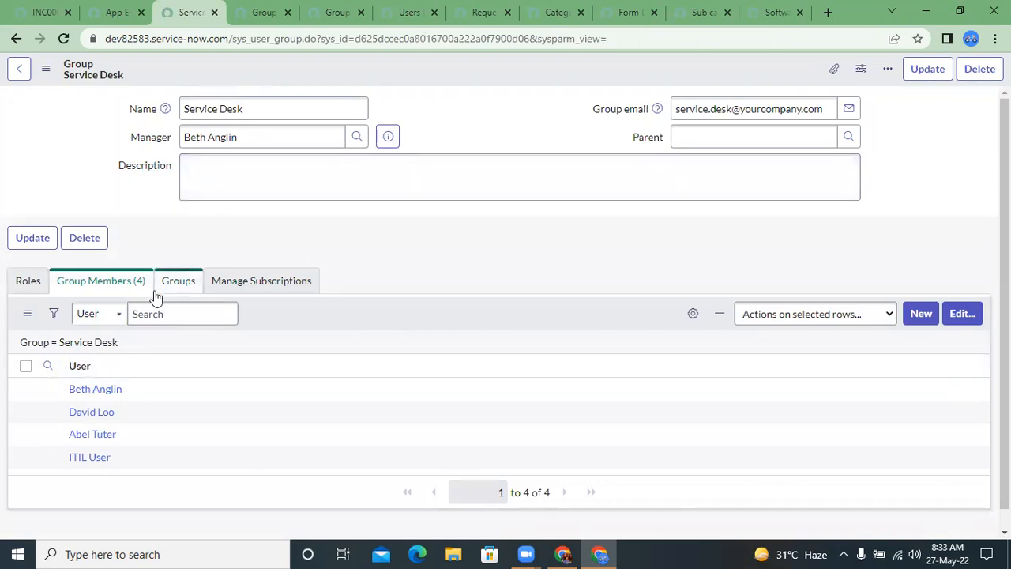
right_click(99, 348)
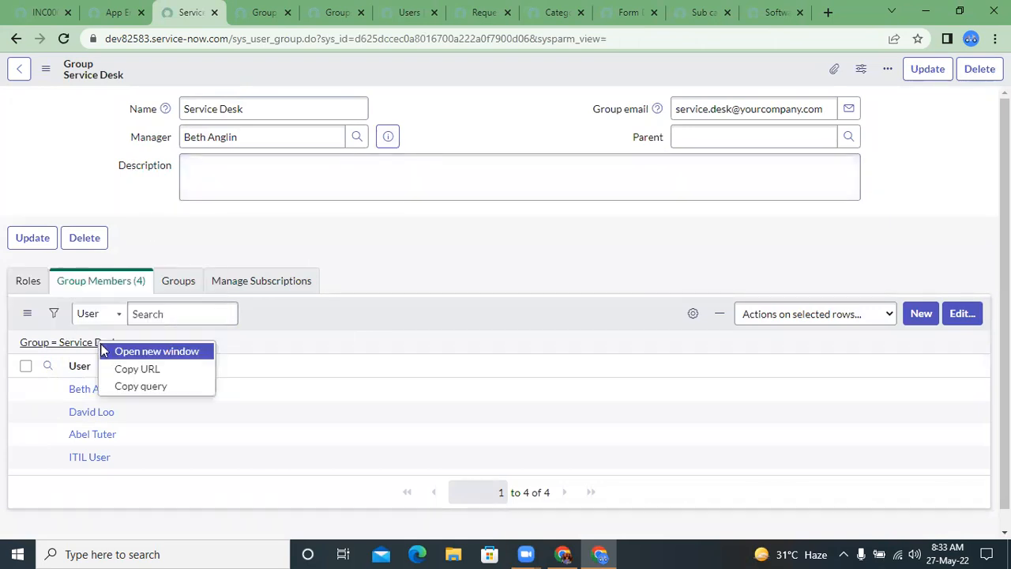
left_click(143, 349)
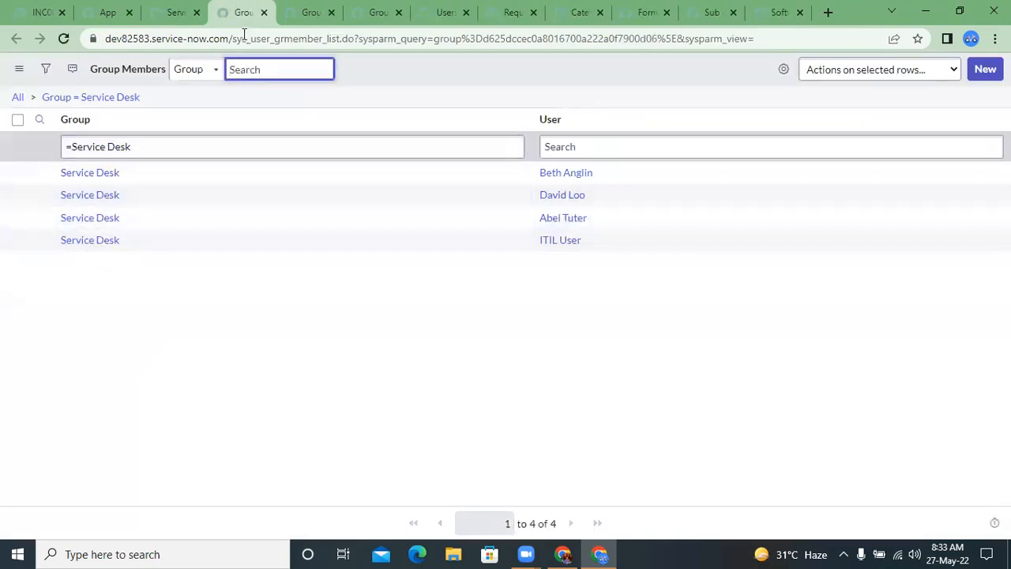
Step: Highlight the table name sys_user_grmember_list in the address and examine the Group and User columns of the membership list
left_click(242, 38)
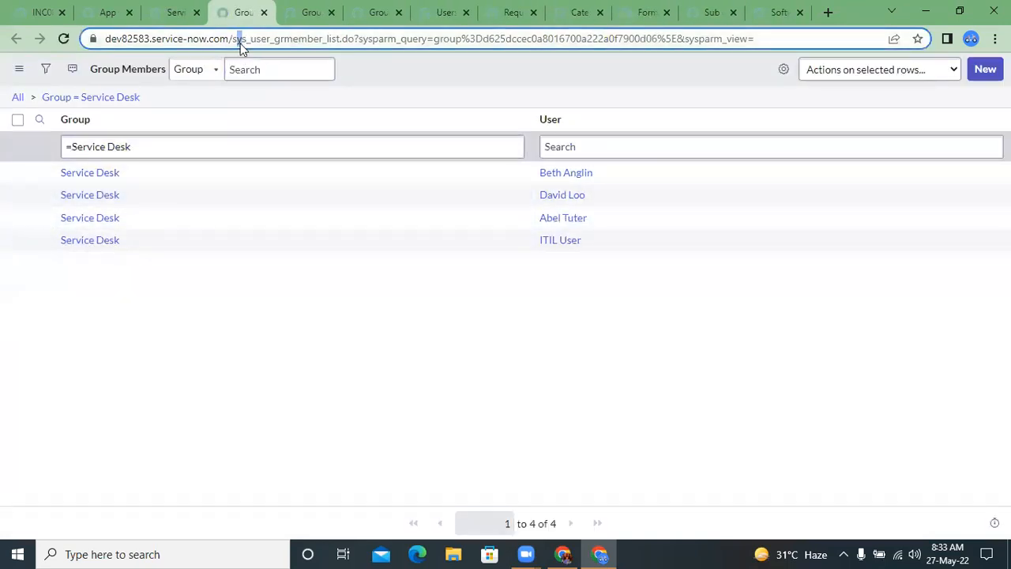
double_click(283, 38)
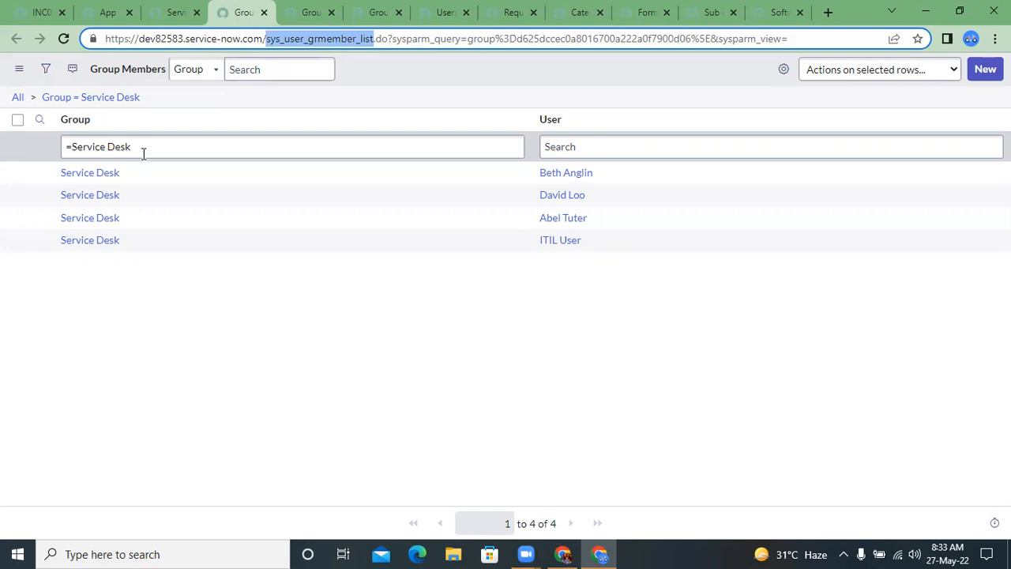
left_click(601, 148)
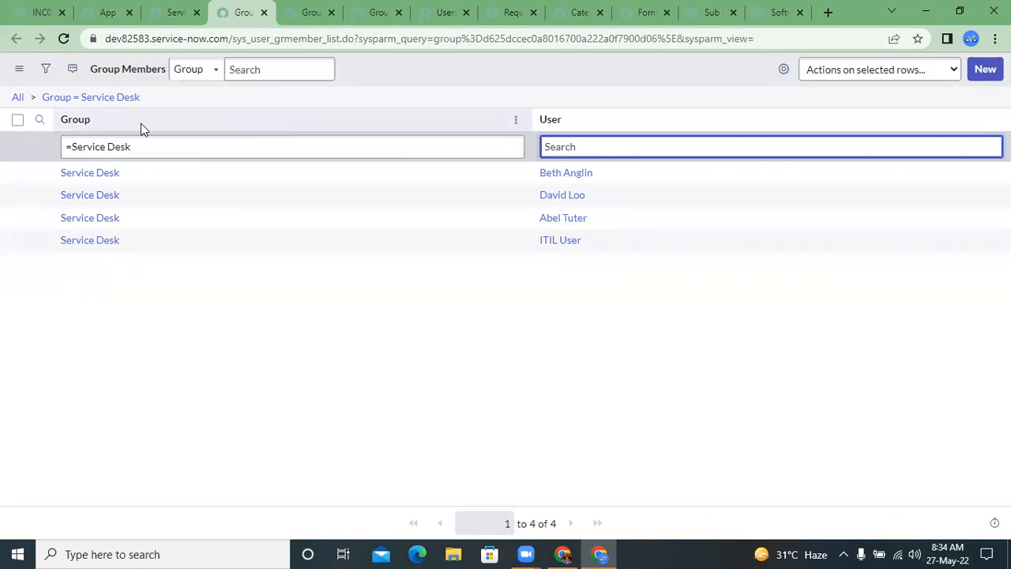
left_click(137, 146)
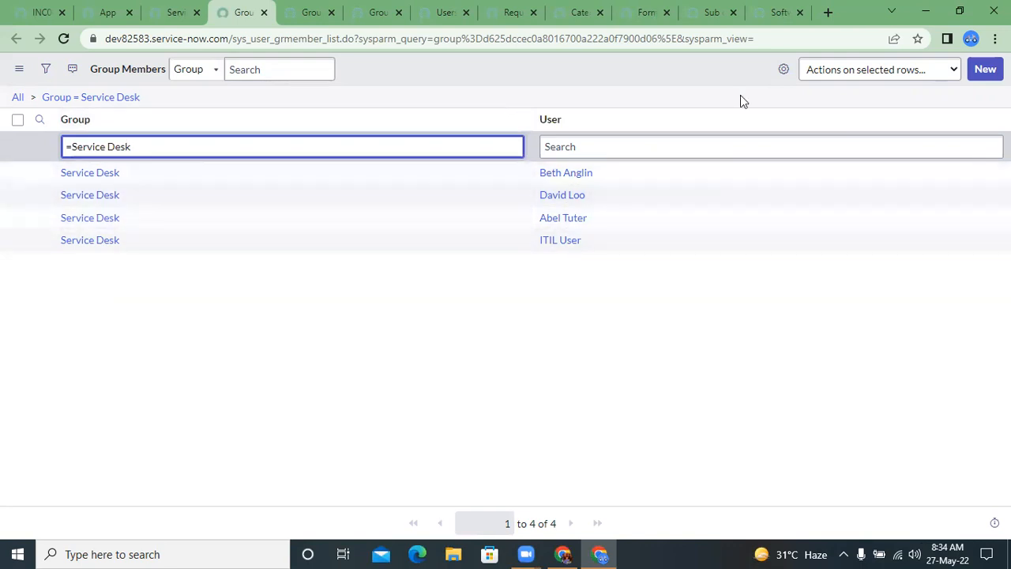
left_click(985, 70)
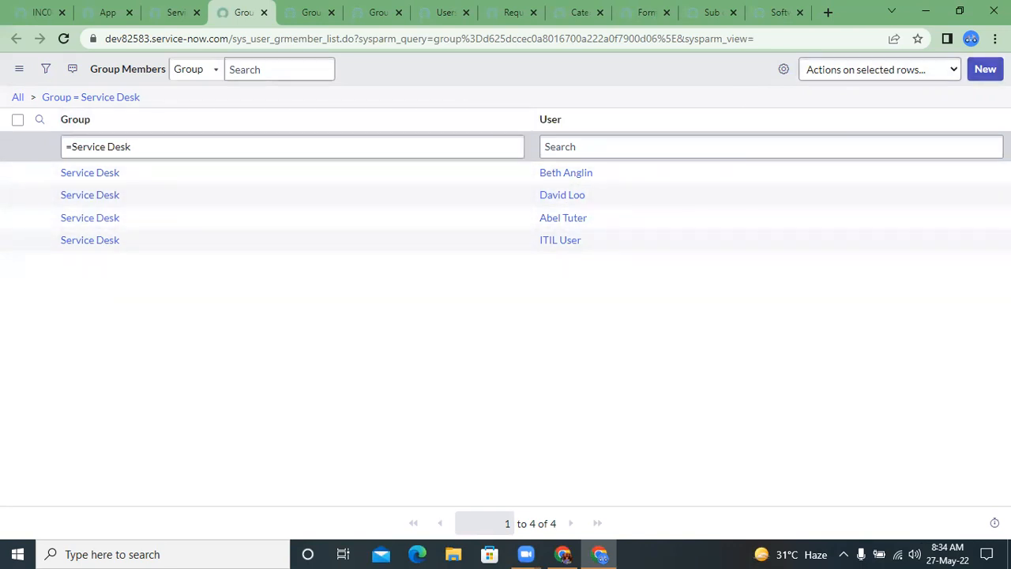
left_click(941, 138)
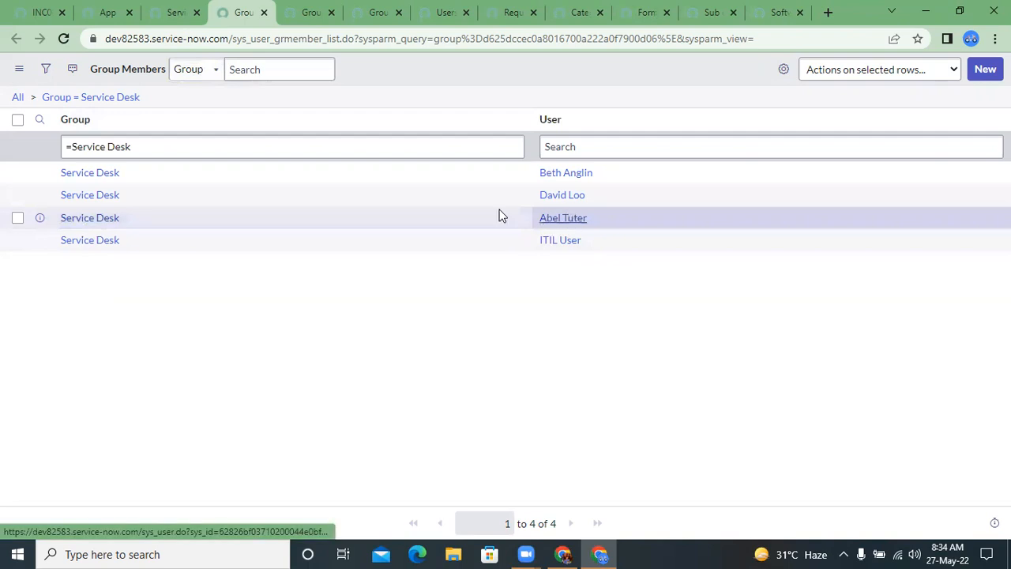
Step: Open the newly added member's Group Member record, examine its User and Group fields, and return to the list
left_click(40, 218)
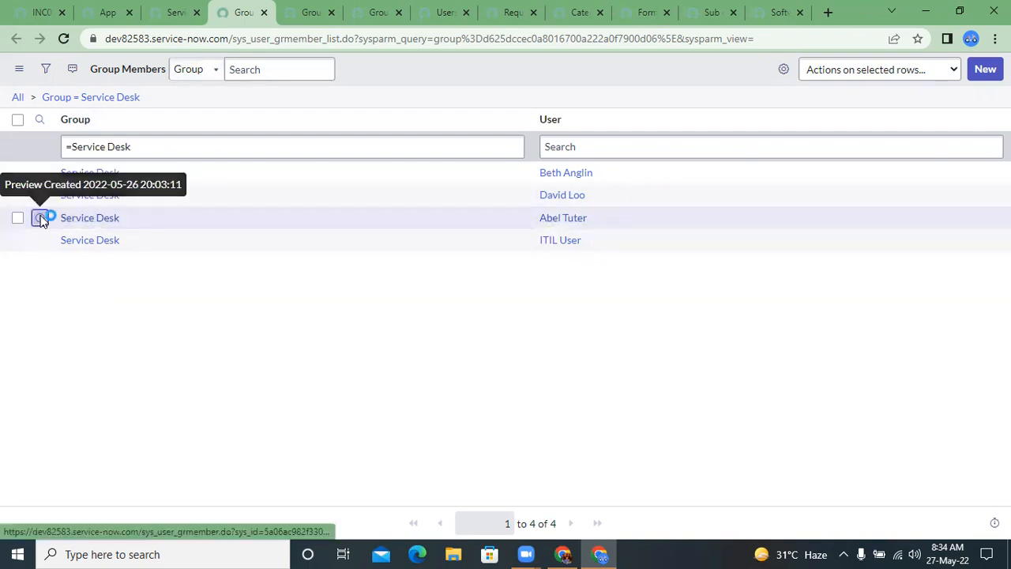
left_click(395, 105)
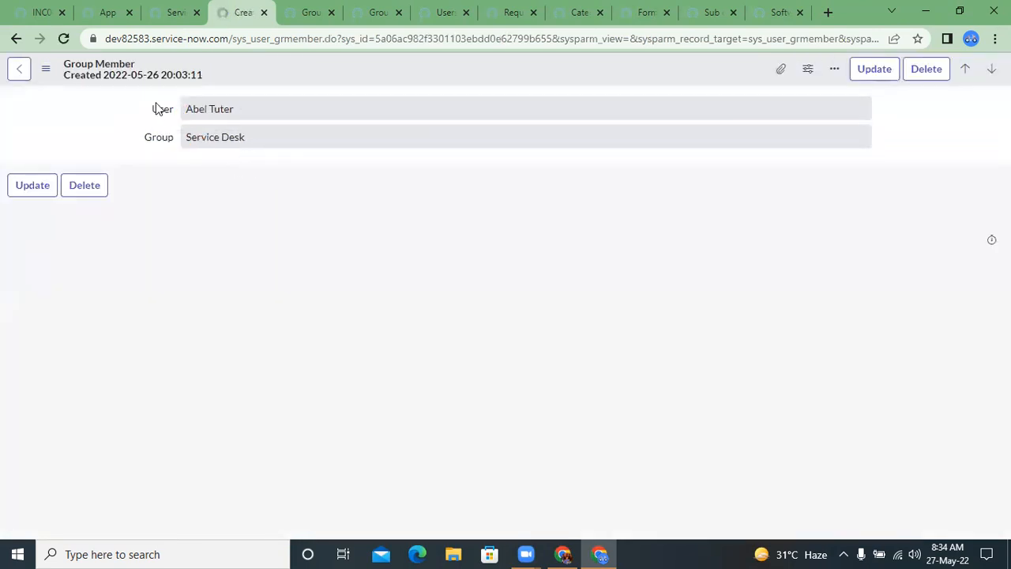
left_click(226, 98)
left_click(229, 136)
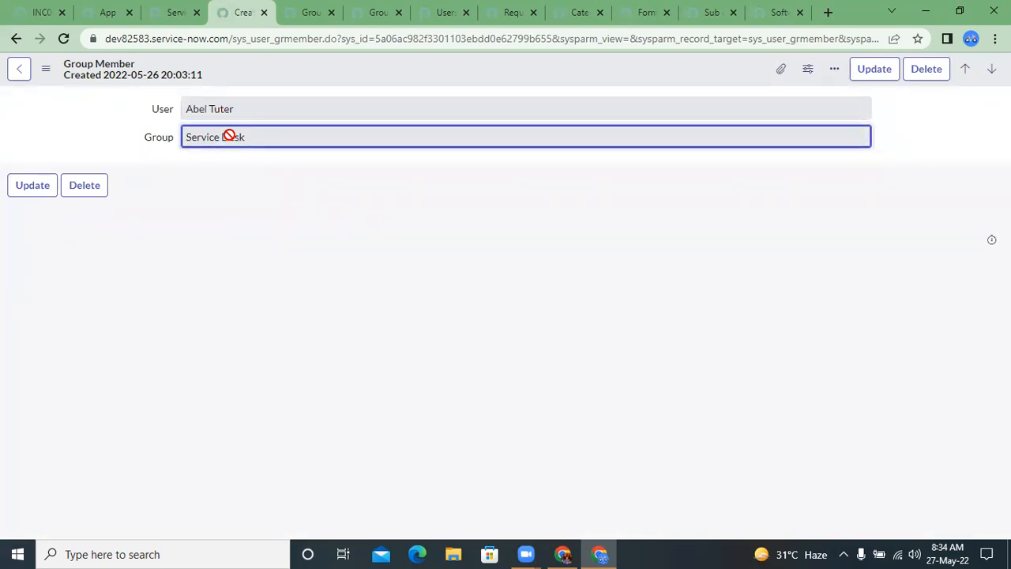
left_click(16, 39)
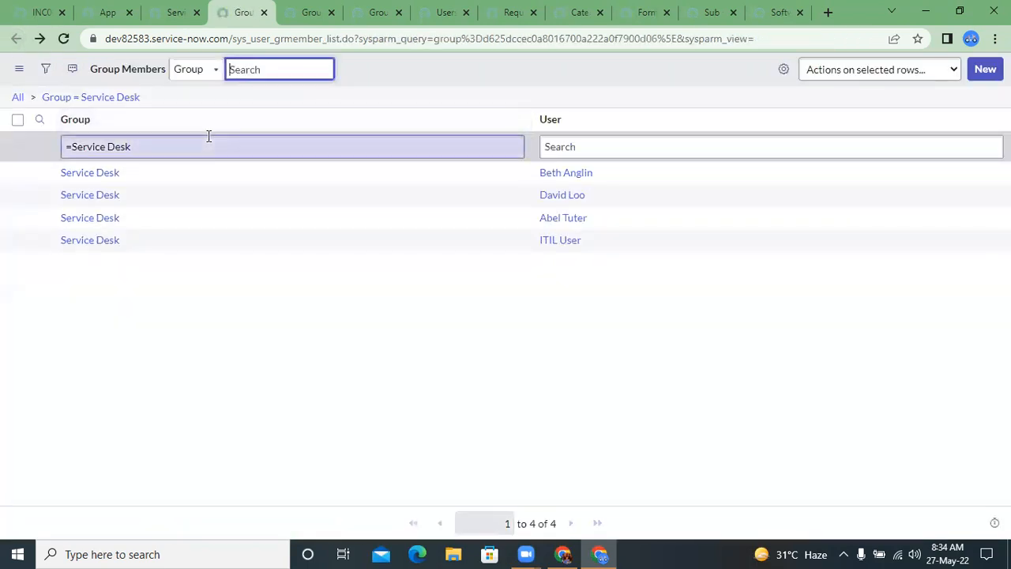
Step: Return to incident INC0000055, open the Demo Table list with u_demo_table.LIST in the navigator, and open record DET0001003
left_click(105, 11)
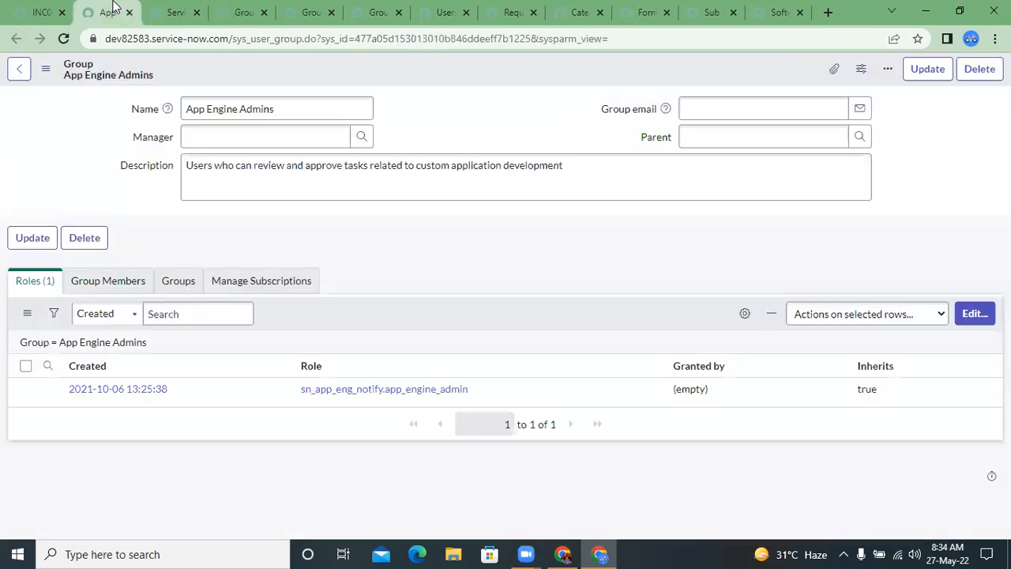
left_click(52, 6)
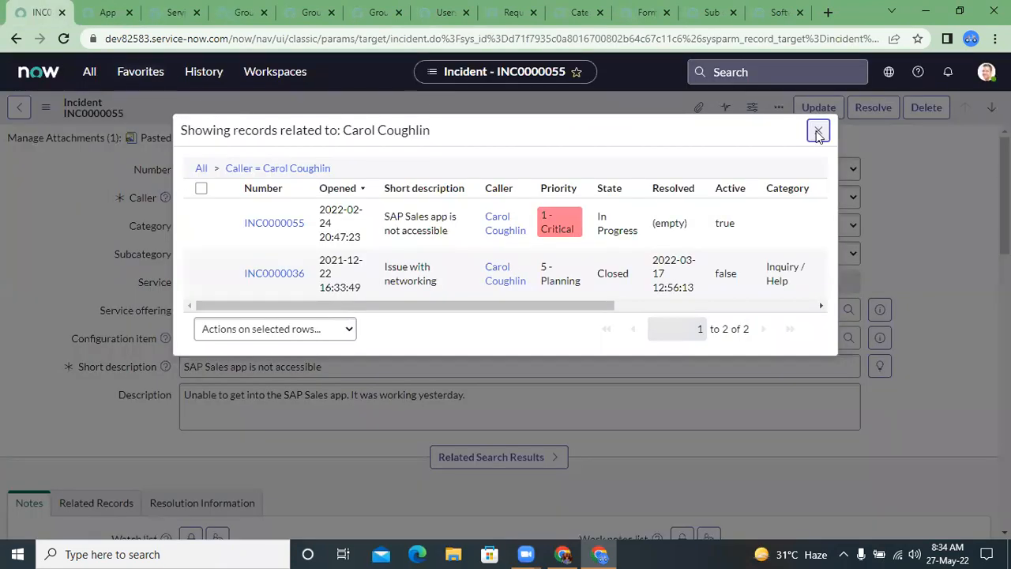
left_click(818, 132)
left_click(89, 71)
left_click(95, 114)
double_click(94, 114)
key("BackSpace")
type("u")
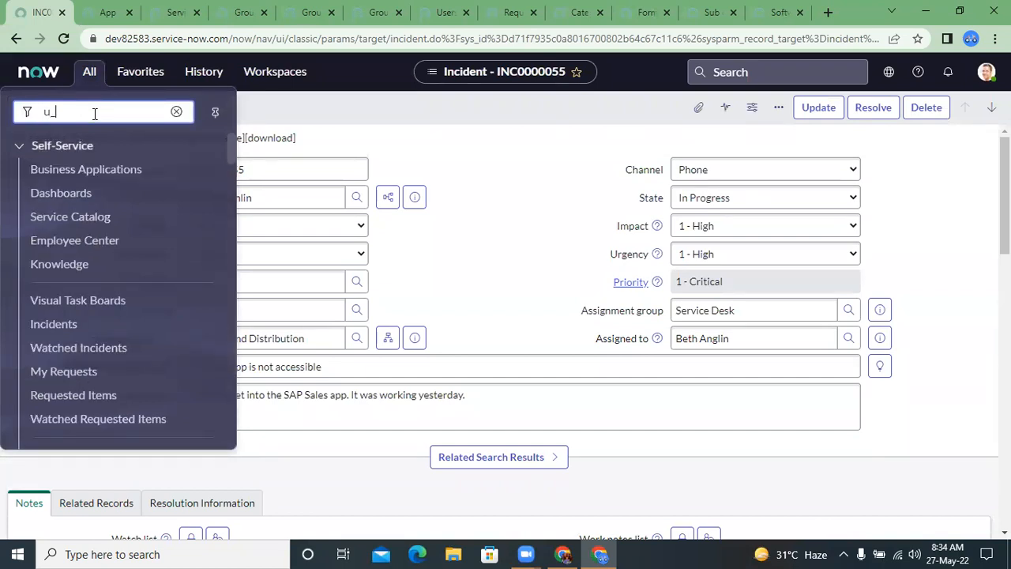
key("BackSpace")
type("u")
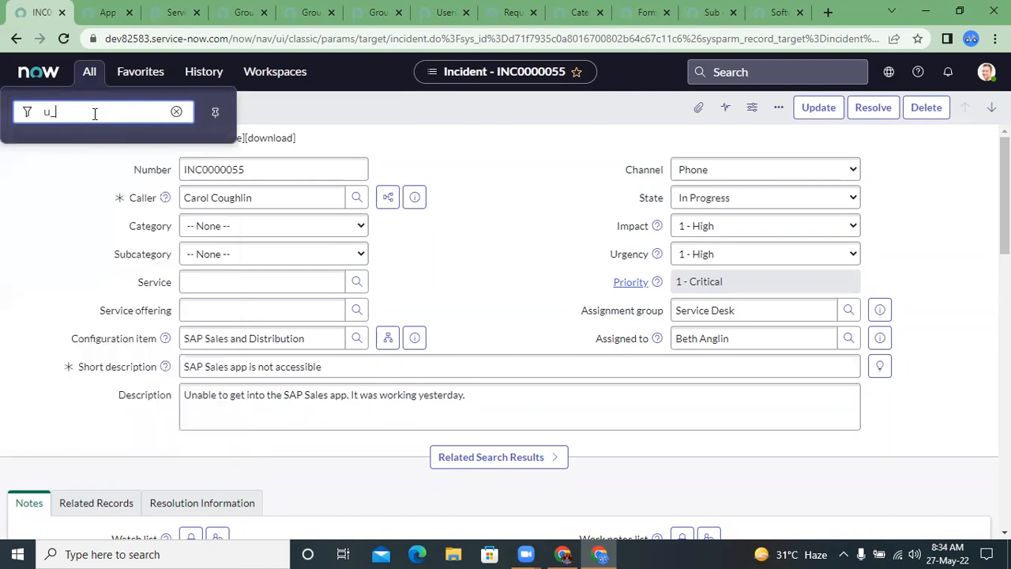
type("_demo_table.LIST")
key("Return")
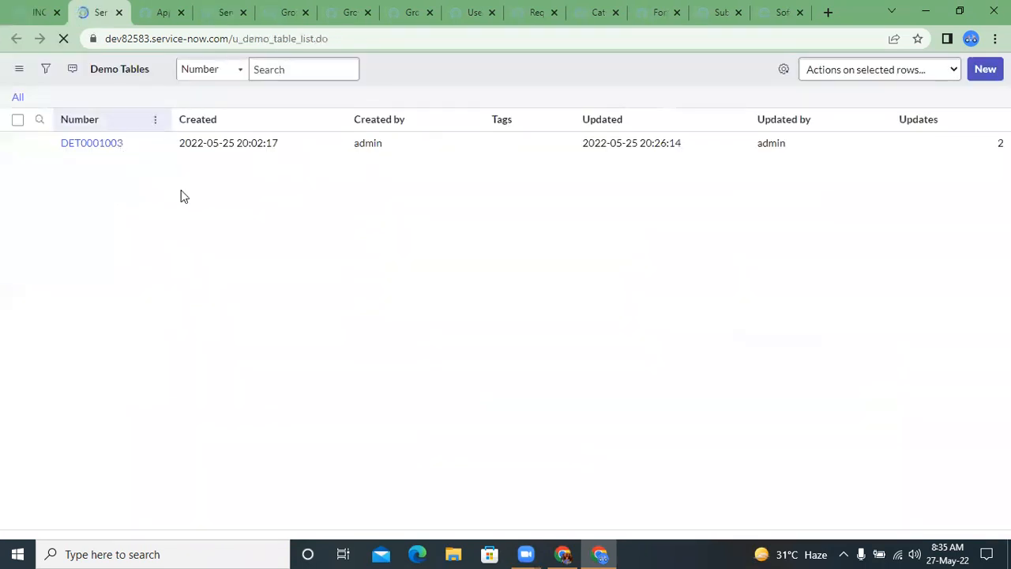
left_click(102, 175)
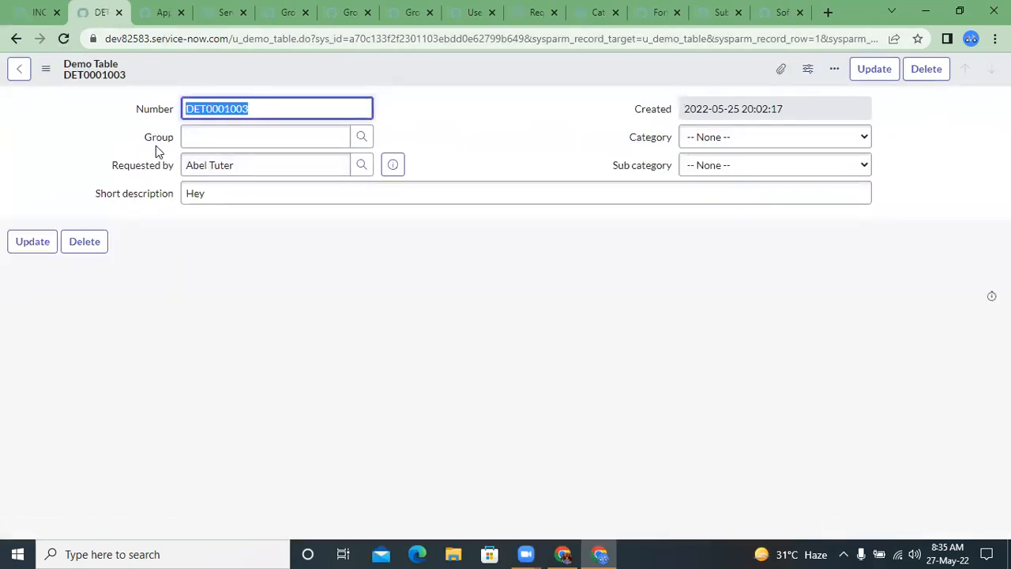
Step: Set the Demo Table record's Group to Analytics Settings Managers
left_click(154, 140)
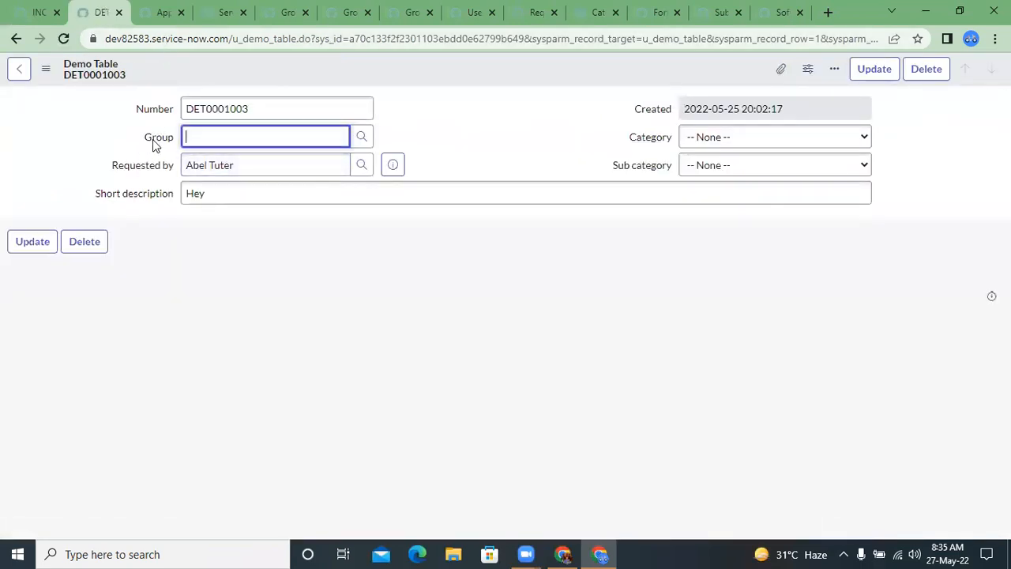
left_click(362, 138)
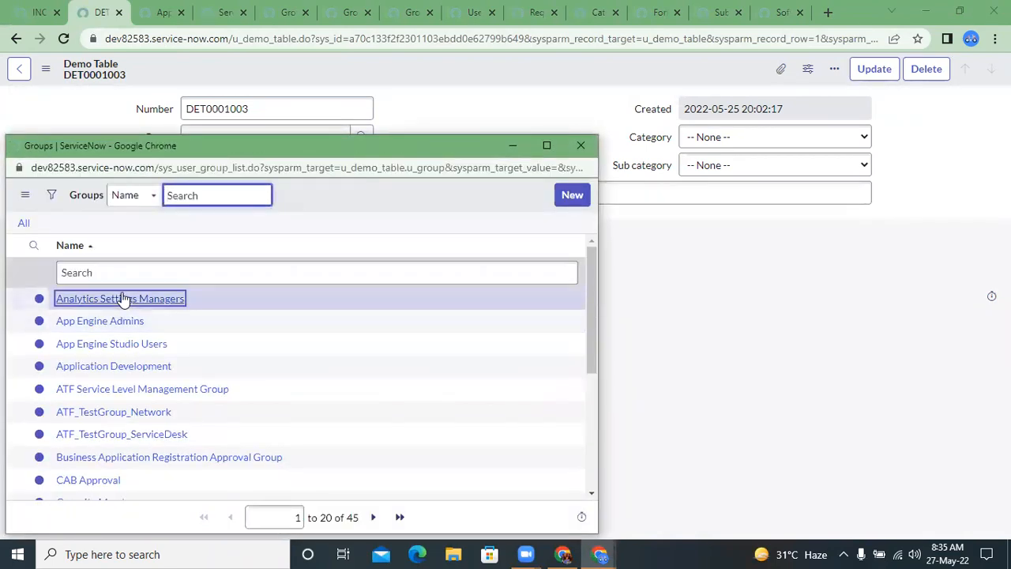
left_click(124, 296)
triple_click(260, 139)
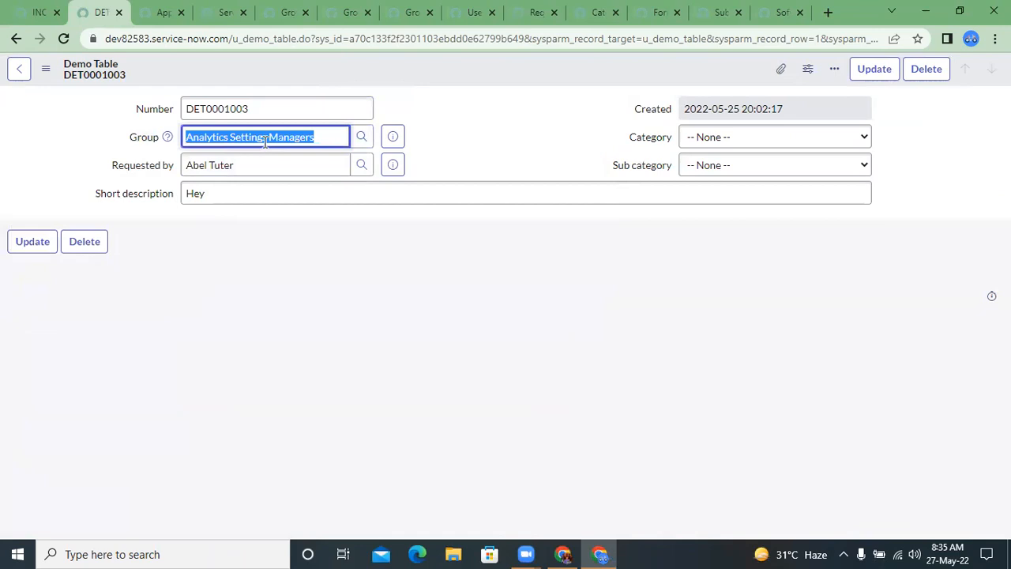
Step: Open the dictionary entry for Requested by, leaving the record without saving, and switch the entry to the Advanced view
left_click(235, 168)
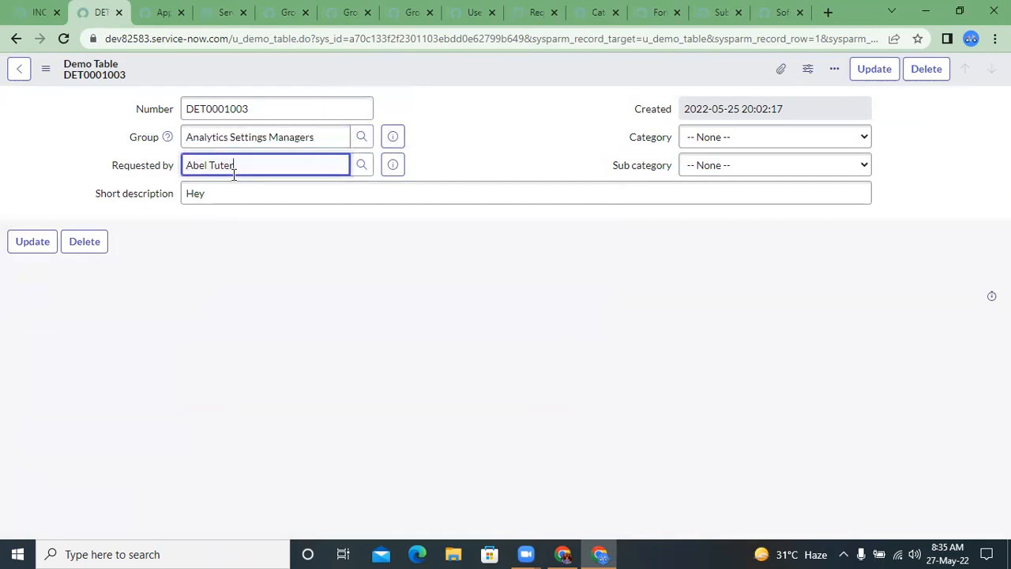
left_click(149, 168)
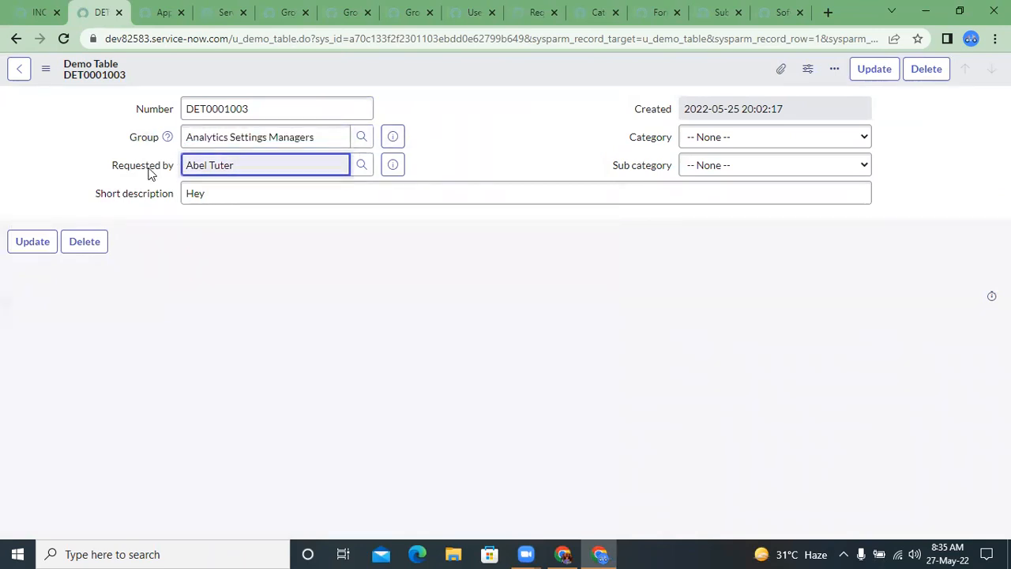
right_click(148, 168)
right_click(148, 170)
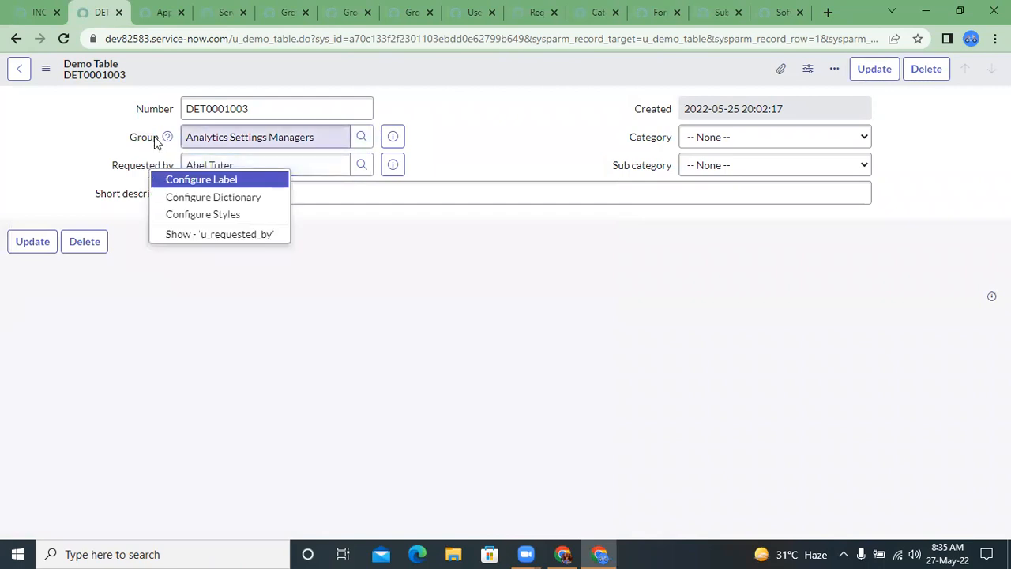
left_click(210, 203)
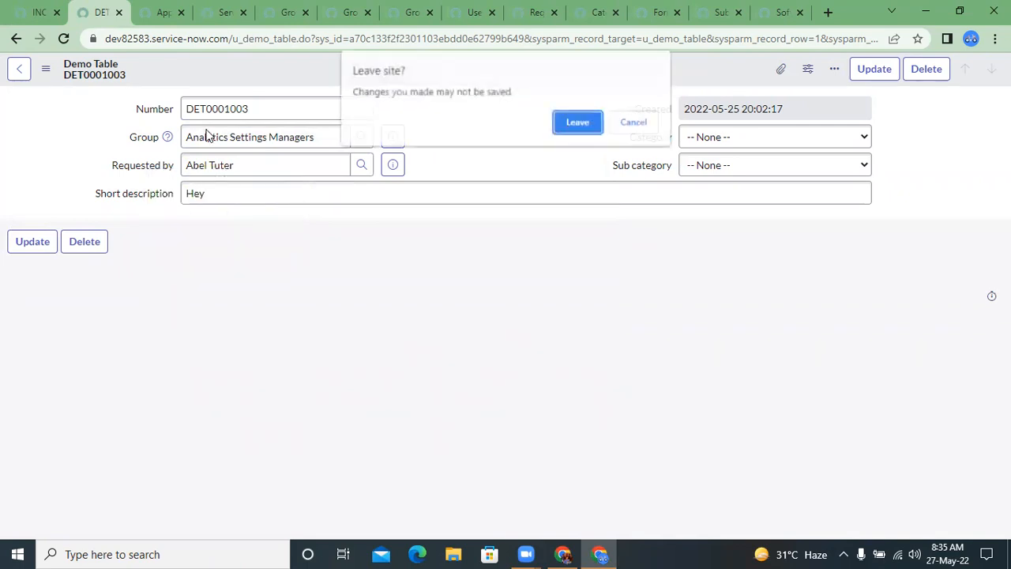
left_click(579, 125)
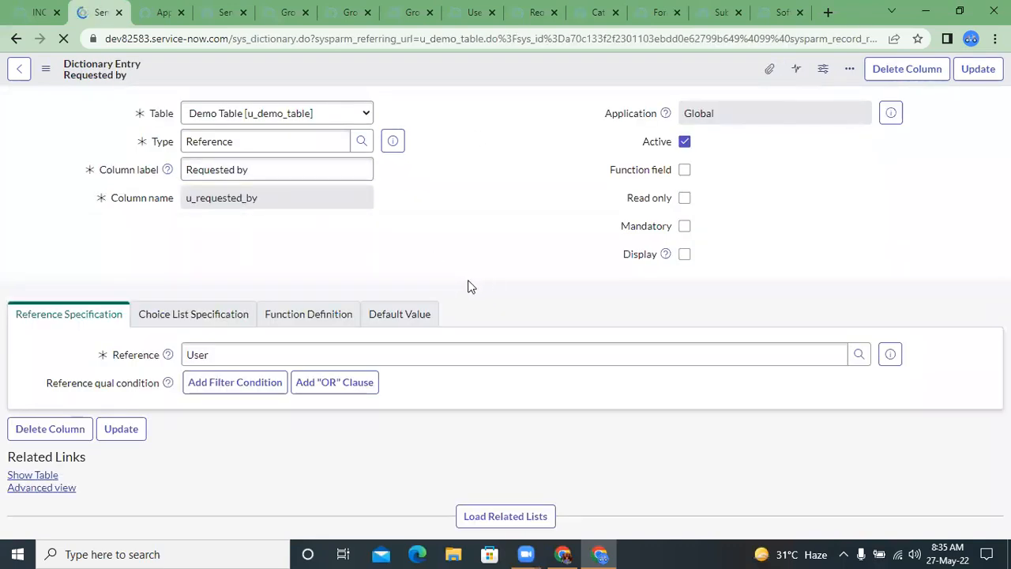
scroll(108, 390, "down", 3)
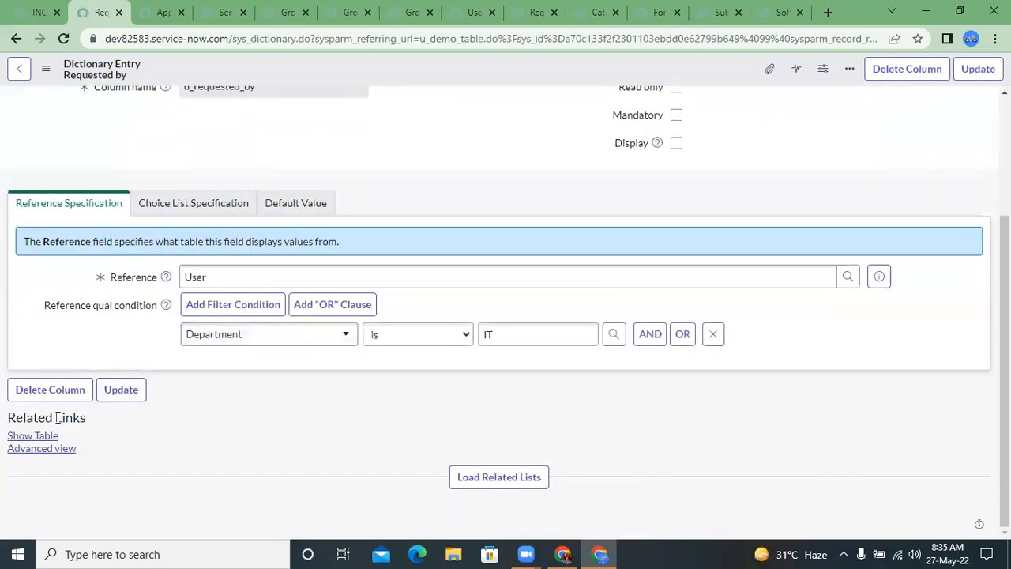
left_click(46, 448)
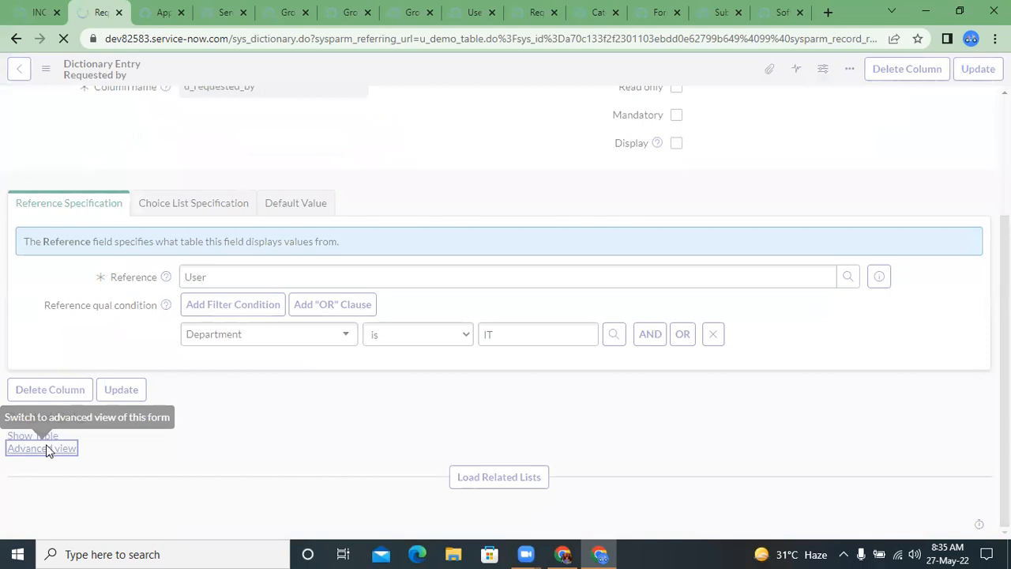
left_click(327, 305)
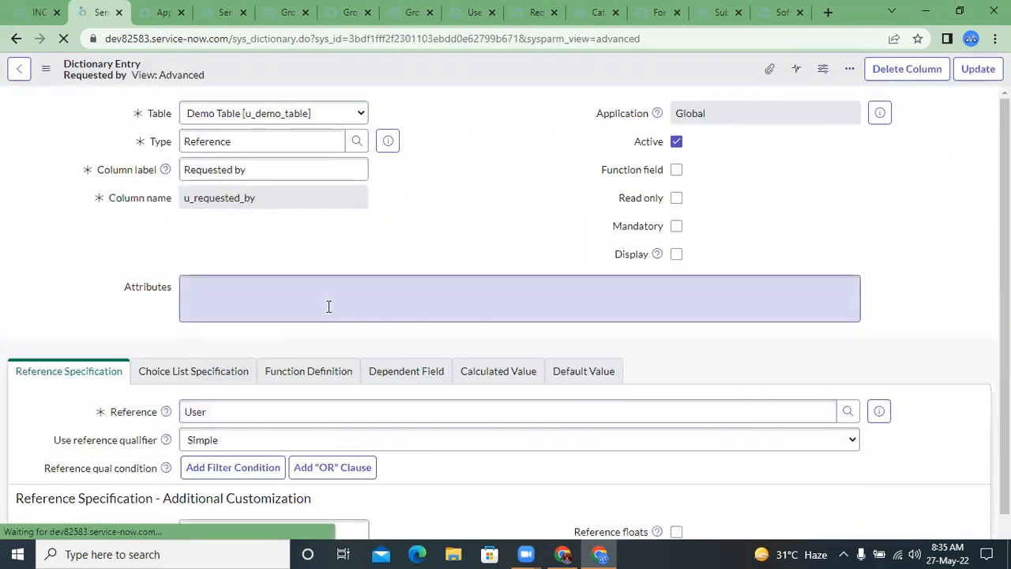
Step: Switch the reference qualifier to Advanced, examine how Reference qual expresses the Department is IT condition, and return it to Simple
scroll(328, 305, "down", 3)
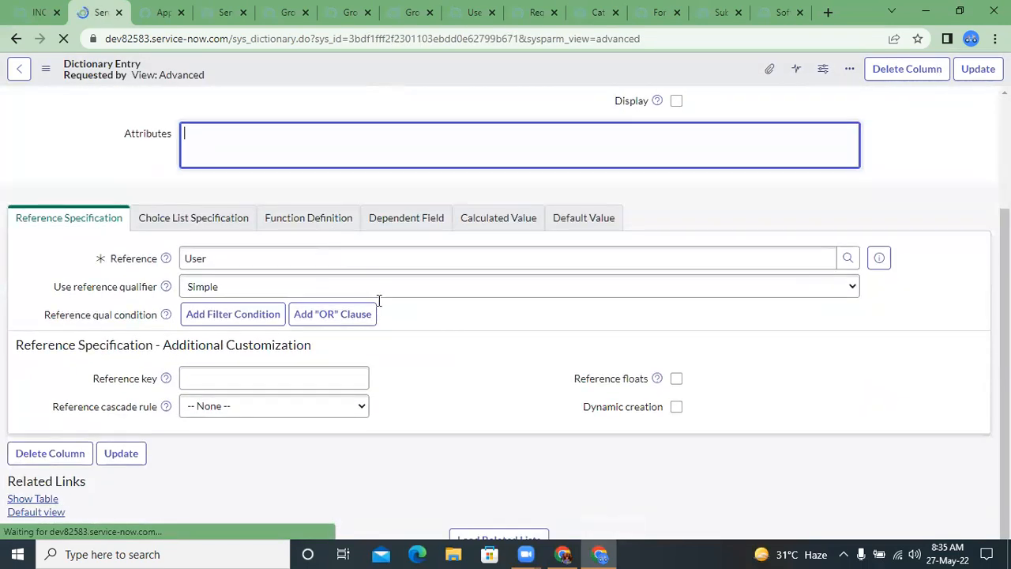
scroll(545, 292, "down", 2)
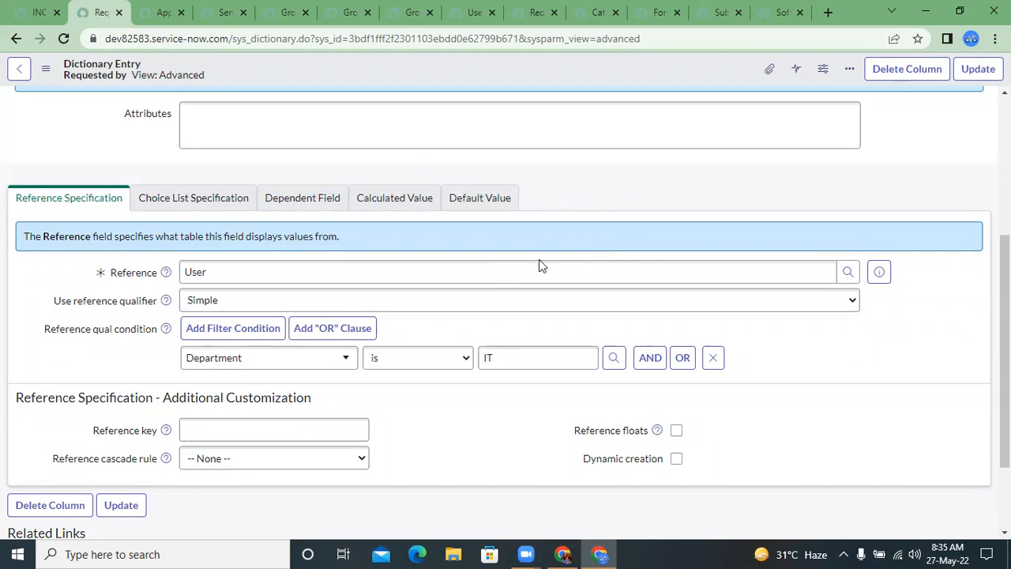
left_click(486, 309)
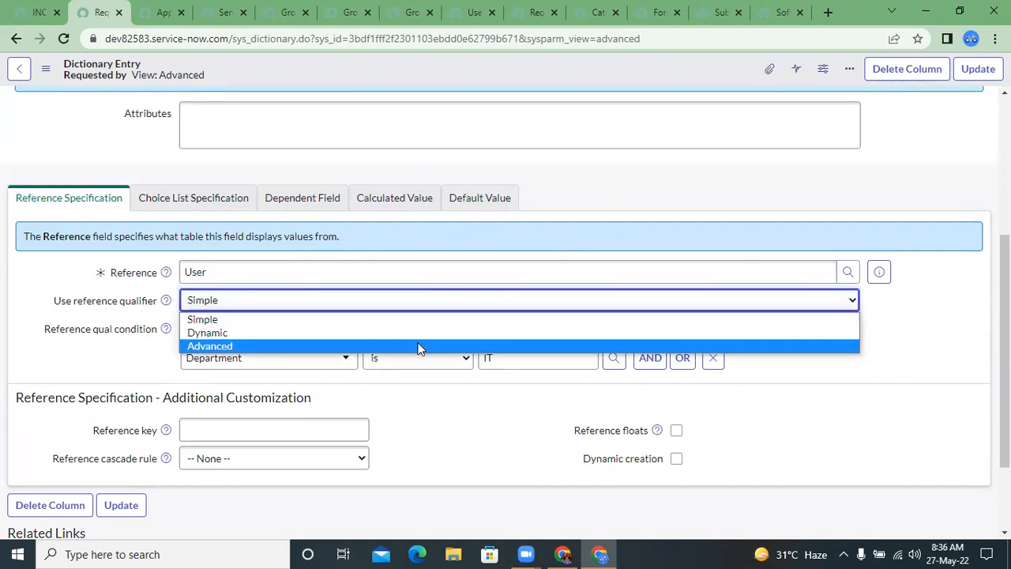
left_click(419, 349)
left_click(422, 320)
left_click(361, 303)
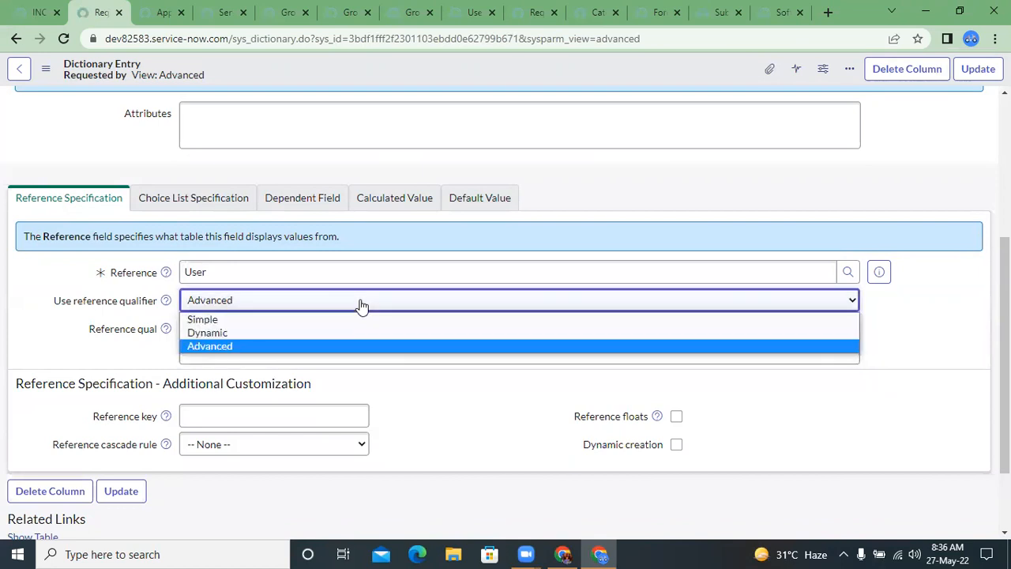
left_click(293, 346)
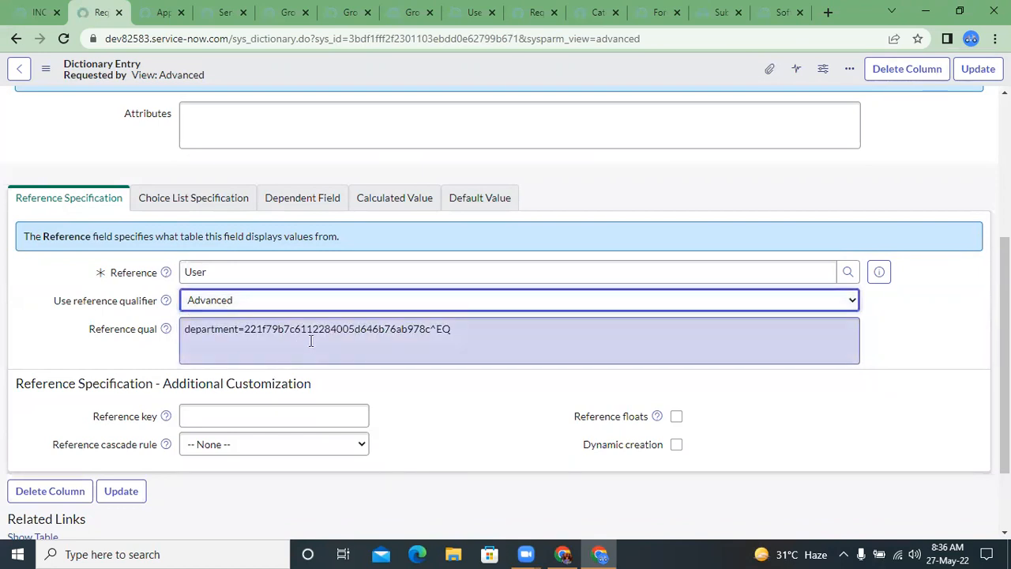
double_click(308, 332)
left_click(292, 308)
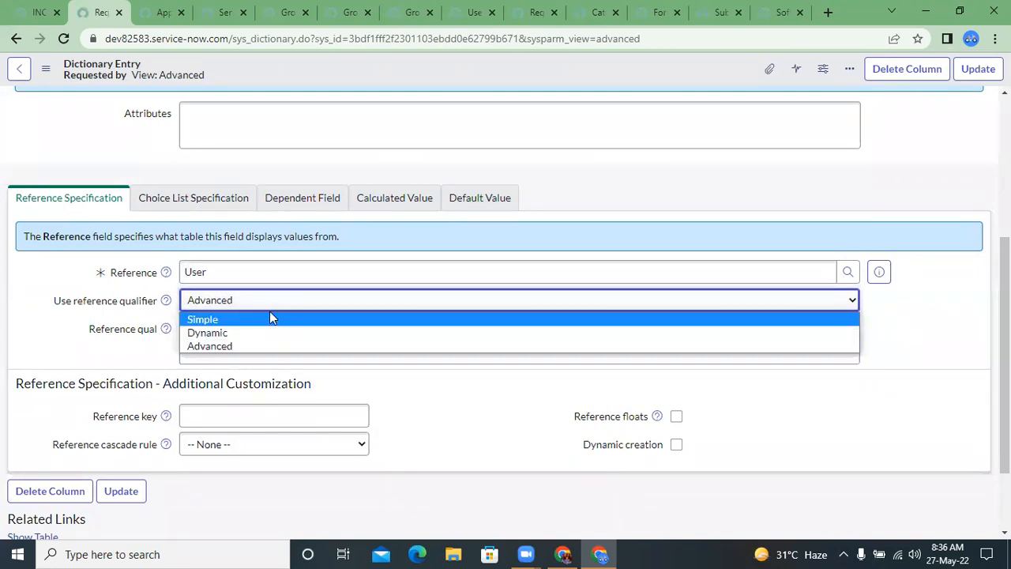
left_click(295, 321)
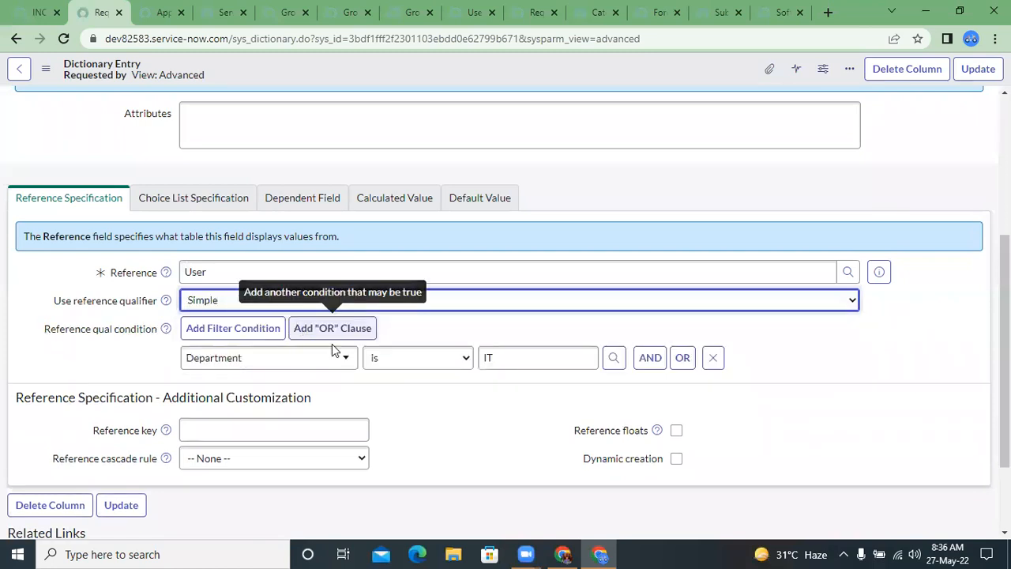
left_click(322, 272)
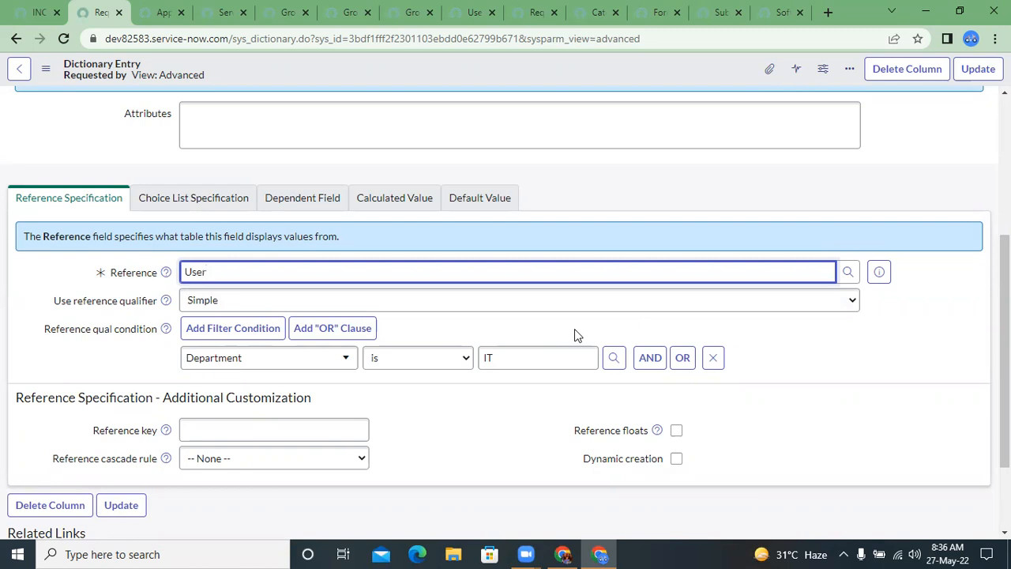
Step: Set Use reference qualifier to Advanced for the Requested by field
left_click(543, 309)
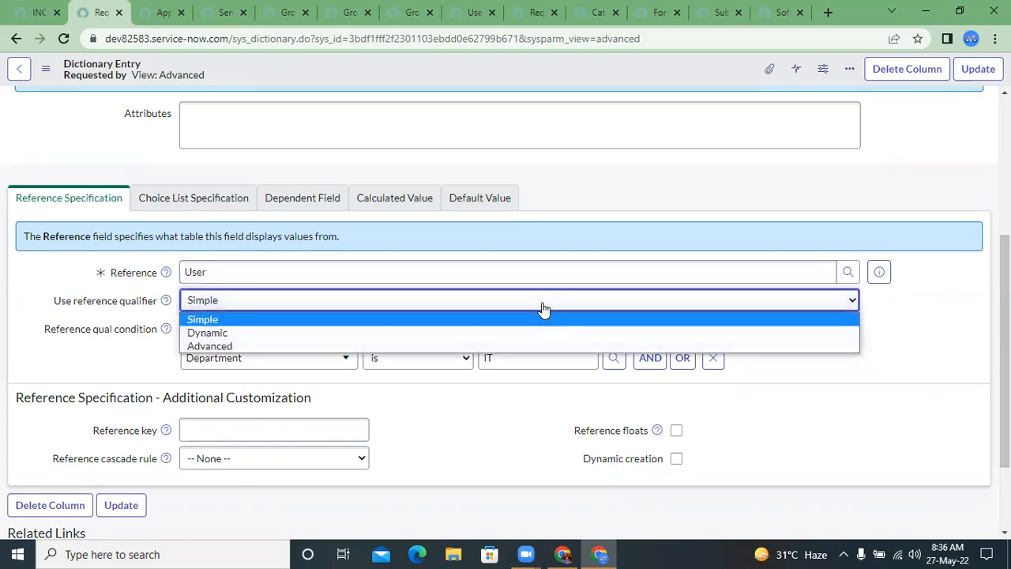
left_click(500, 345)
double_click(442, 329)
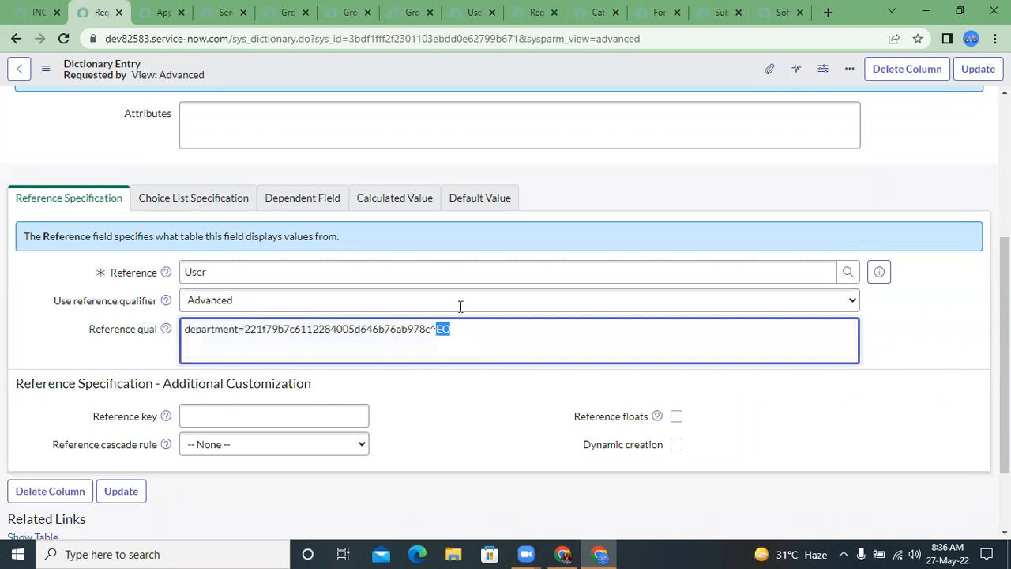
Step: Open Demo Table record DET0001003 in a separate tab, keeping the dictionary entry open, and examine its Requested by field
left_click(215, 9)
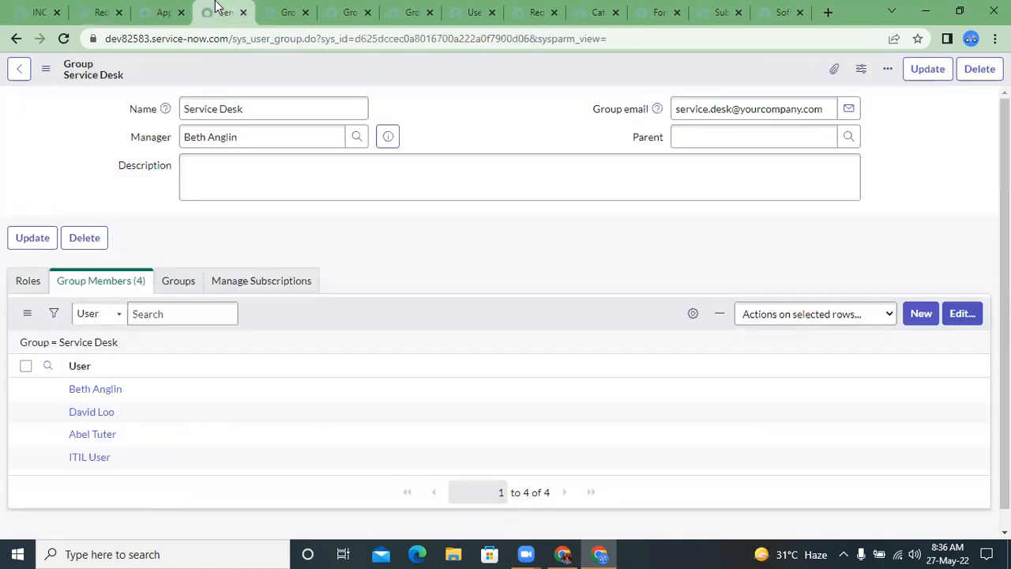
left_click(172, 10)
left_click(202, 7)
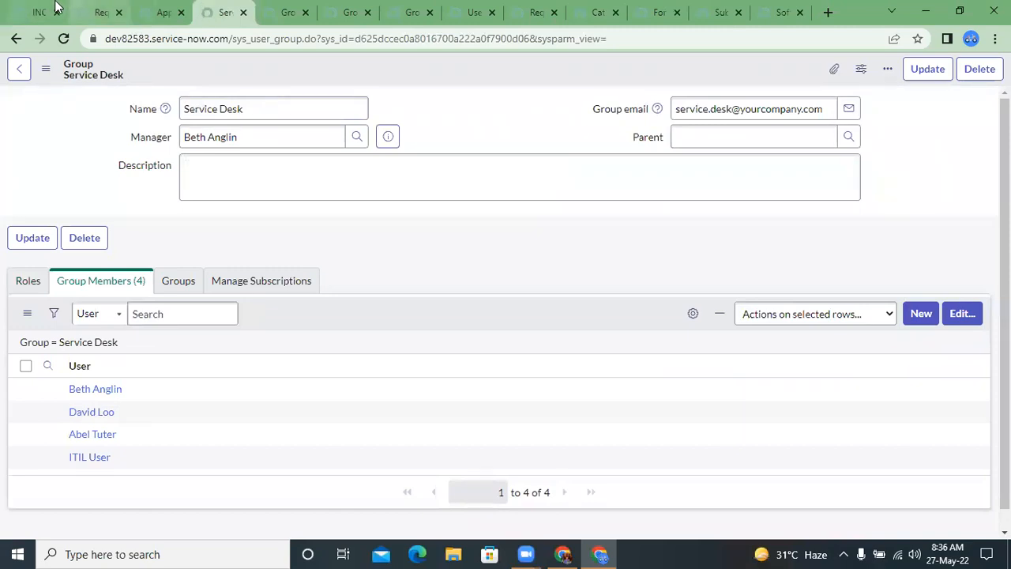
left_click(93, 9)
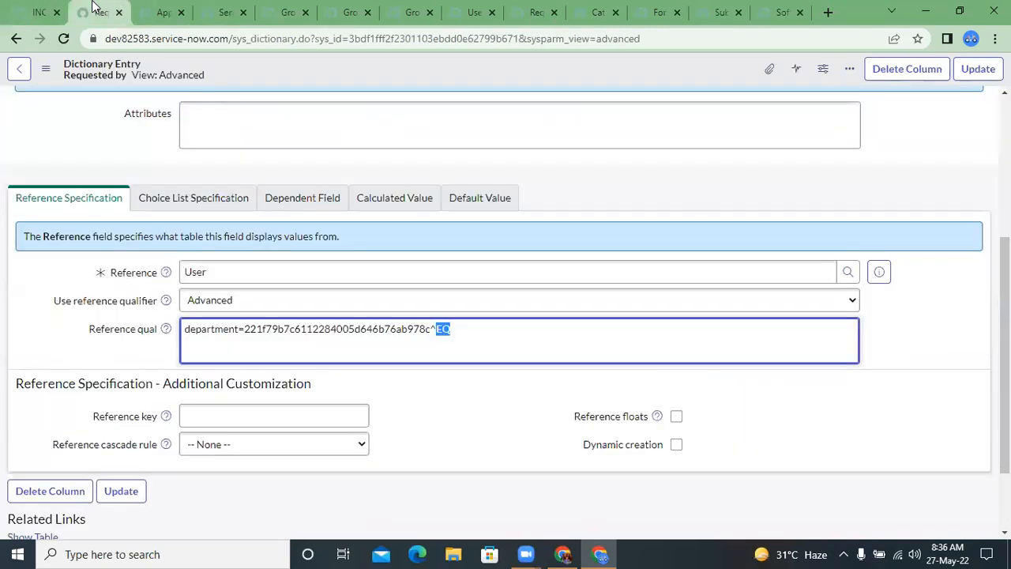
left_click(14, 38)
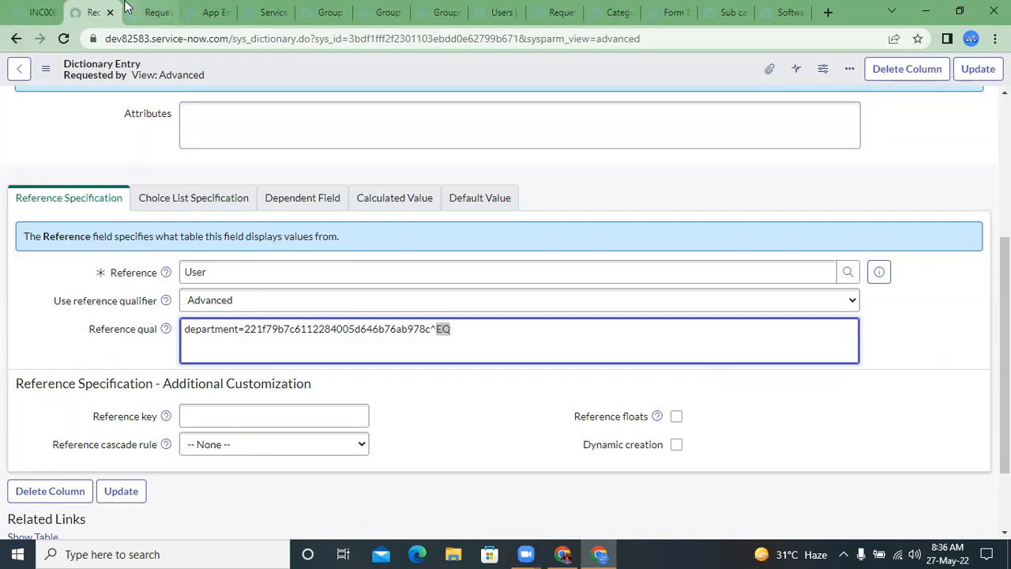
left_click(16, 40)
left_click(15, 38)
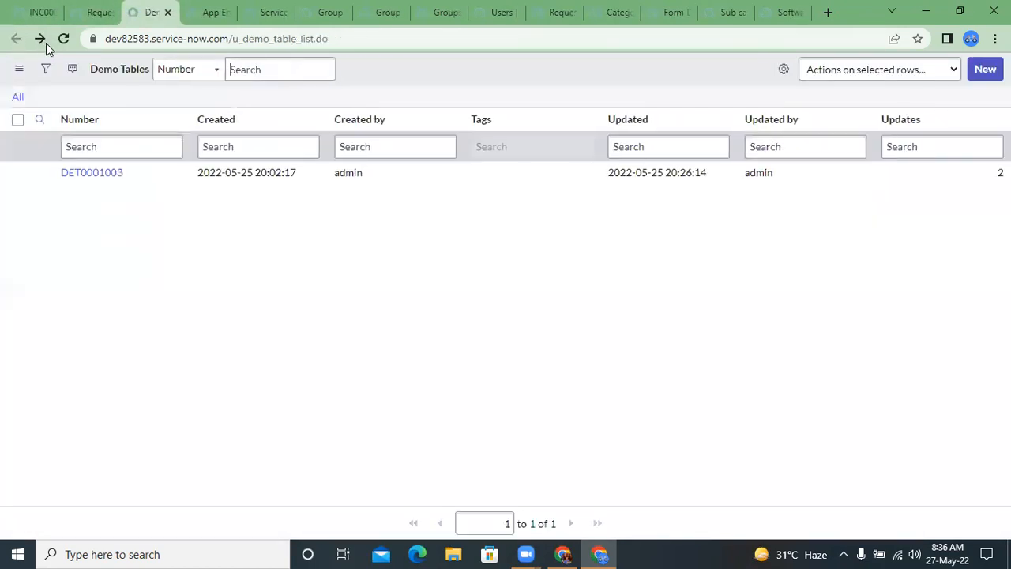
left_click(44, 41)
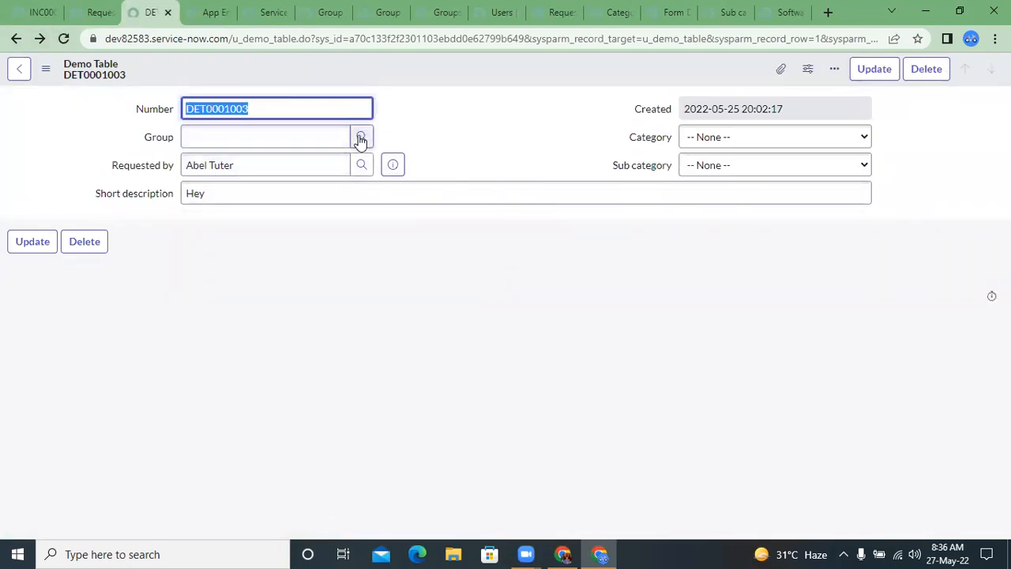
left_click(306, 167)
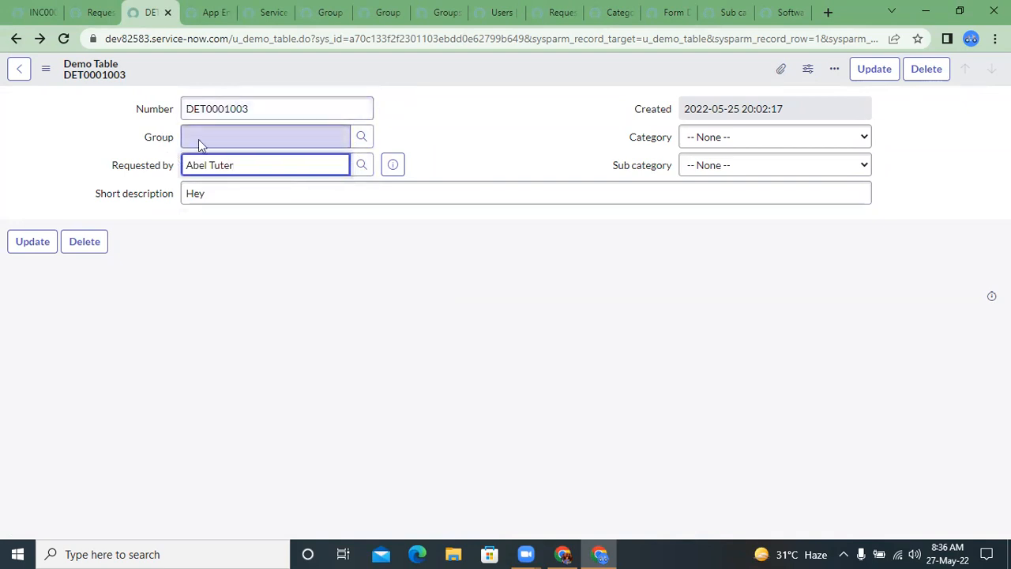
double_click(264, 163)
triple_click(264, 164)
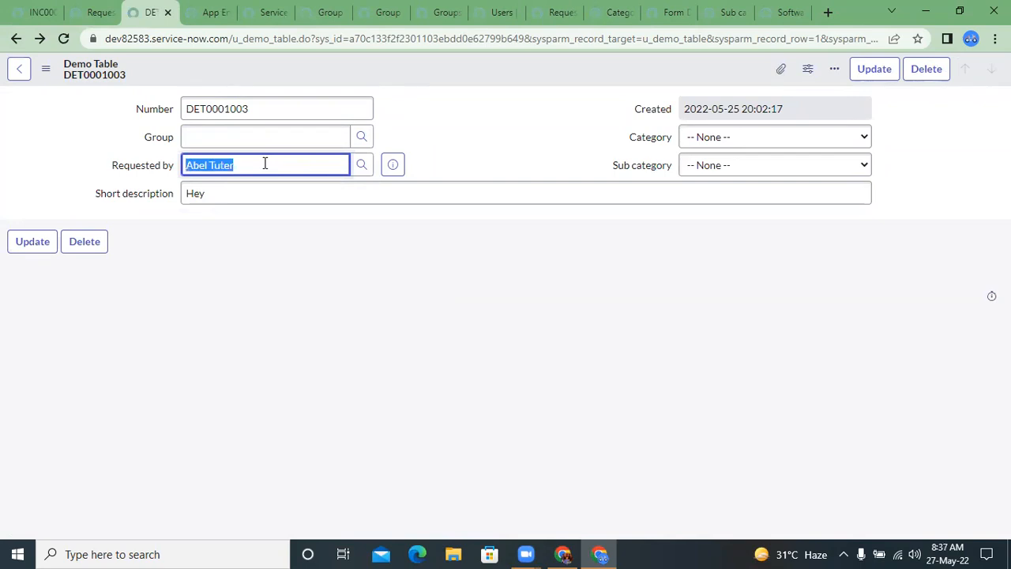
Step: Return to the Requested by dictionary entry and examine the department query in Reference qual
left_click(99, 13)
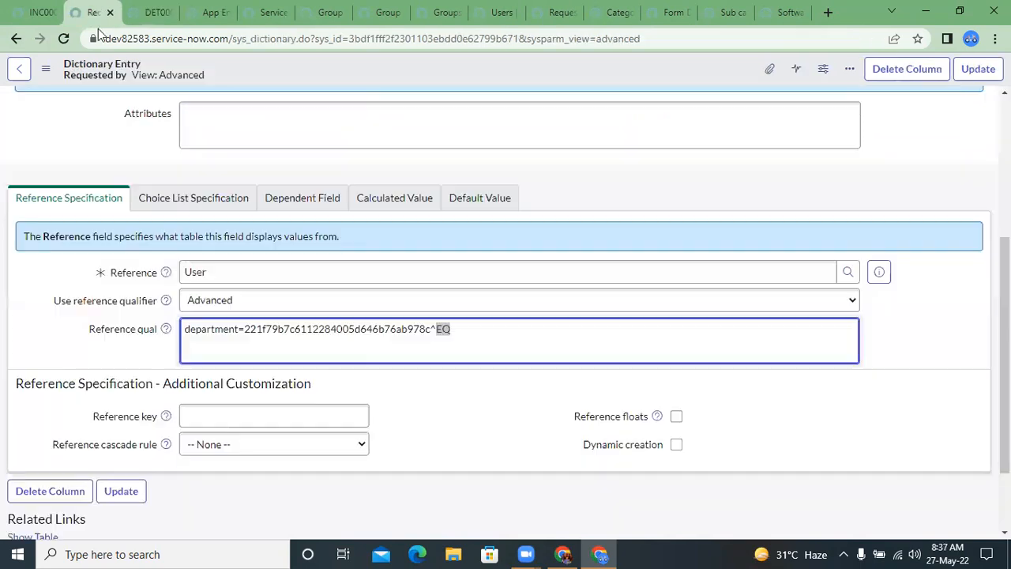
double_click(397, 332)
triple_click(396, 332)
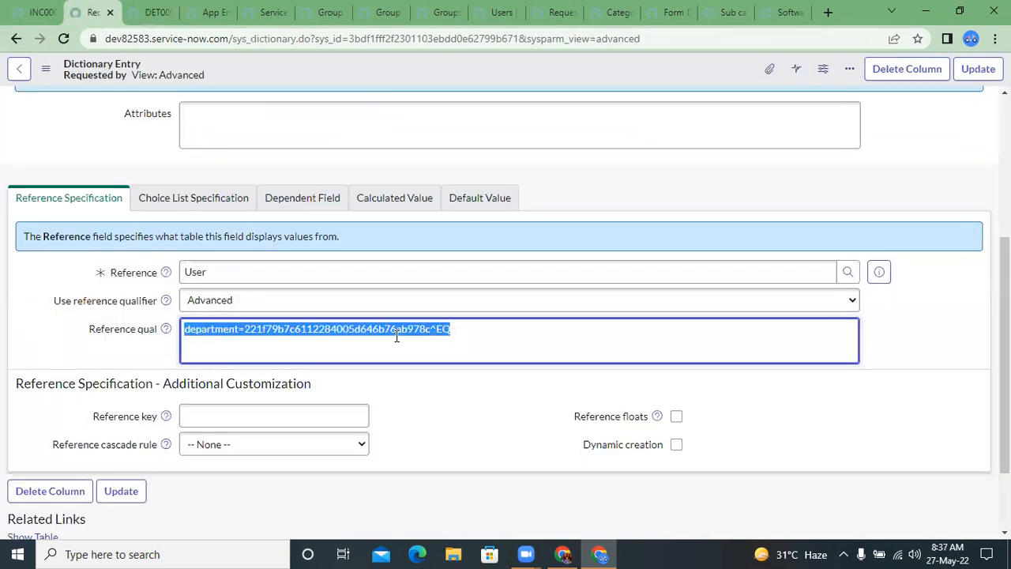
left_click(457, 334)
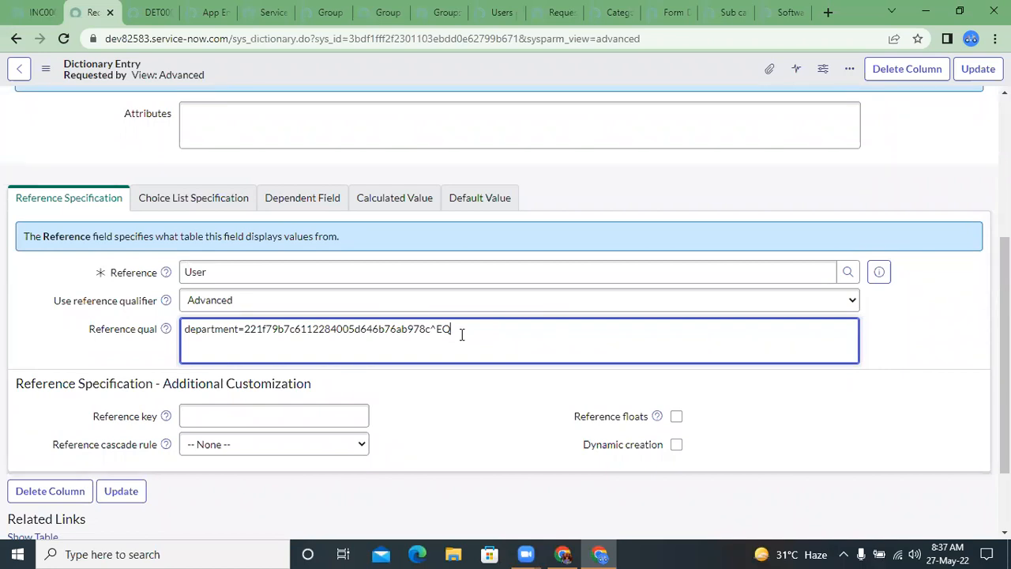
key("ctrl+a")
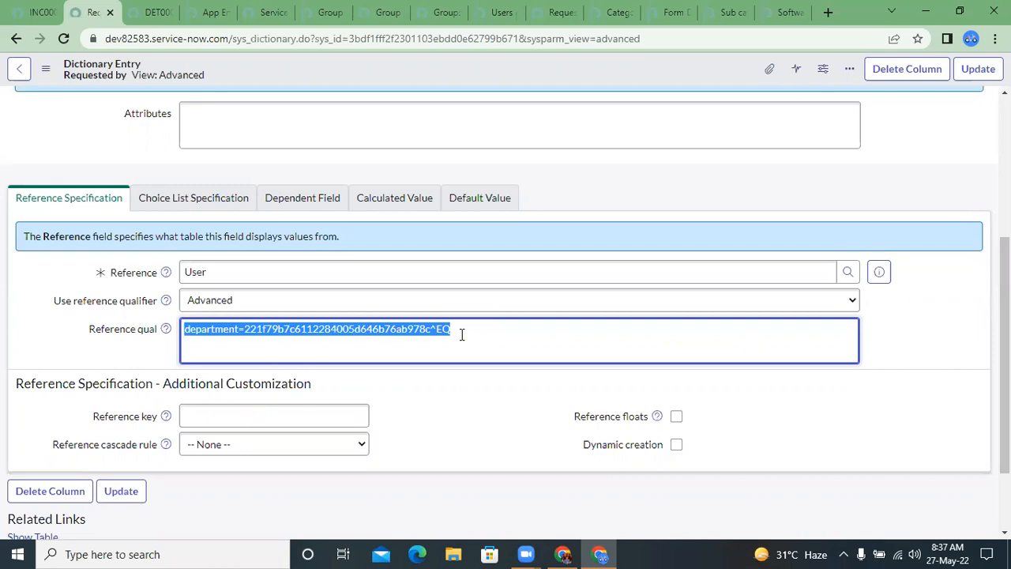
Step: Bring up the Users list filtered to Department = IT beside the incident and examine its columns
left_click(39, 12)
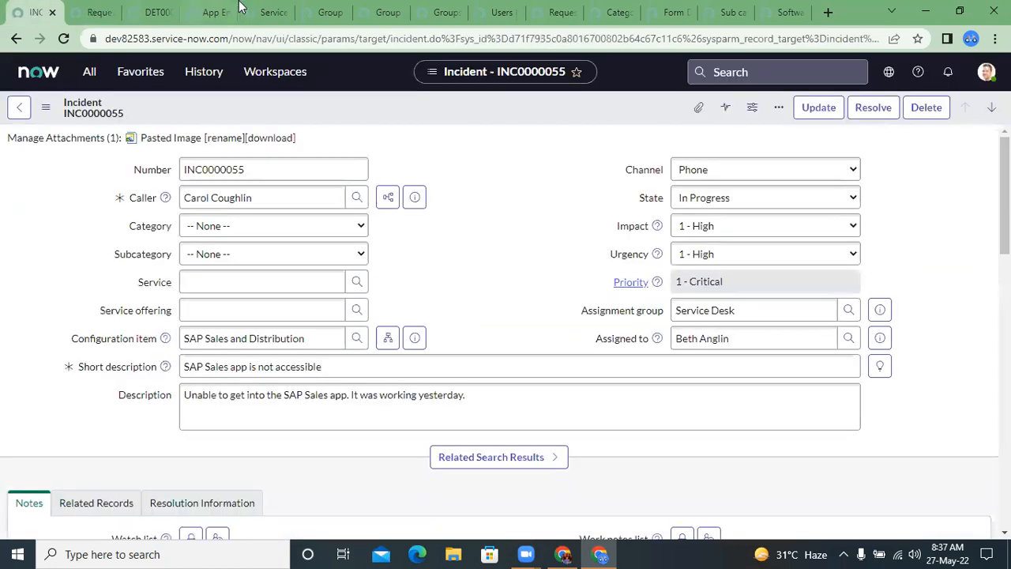
left_click(487, 6)
left_click_drag(63, 9, 82, 6)
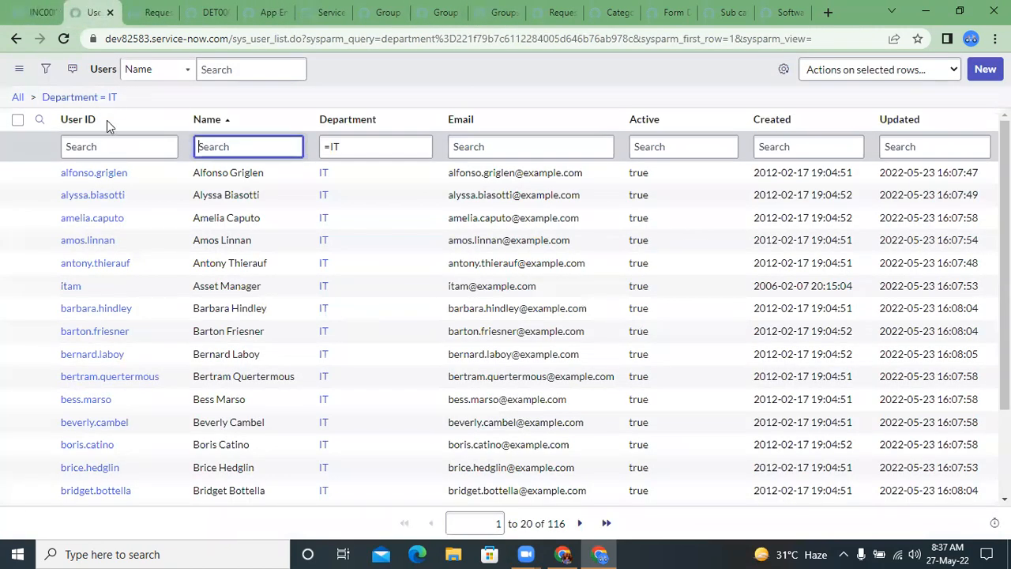
left_click(103, 148)
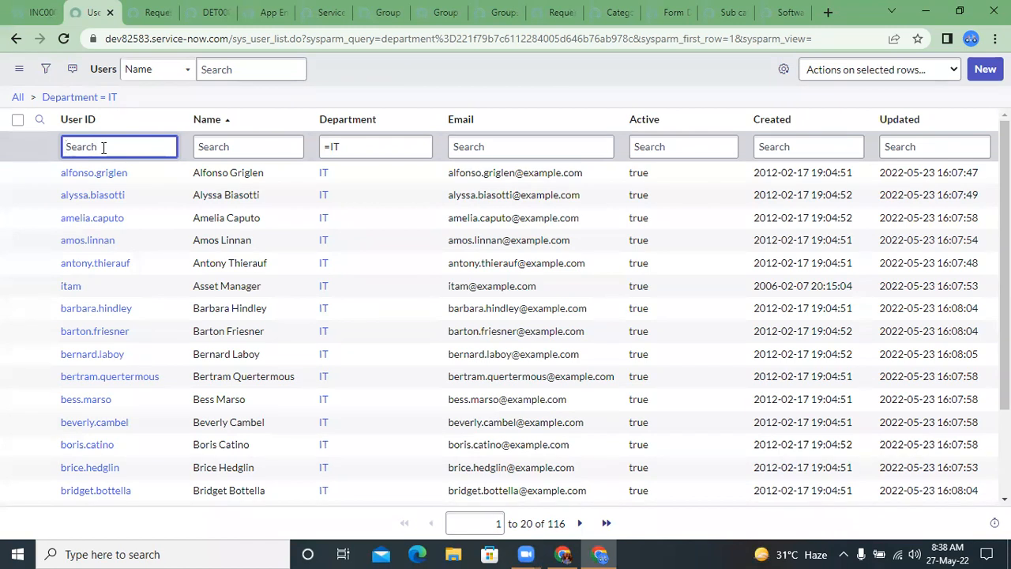
Step: Go back to the Requested by dictionary entry and clear the department query from Reference qual
left_click(144, 11)
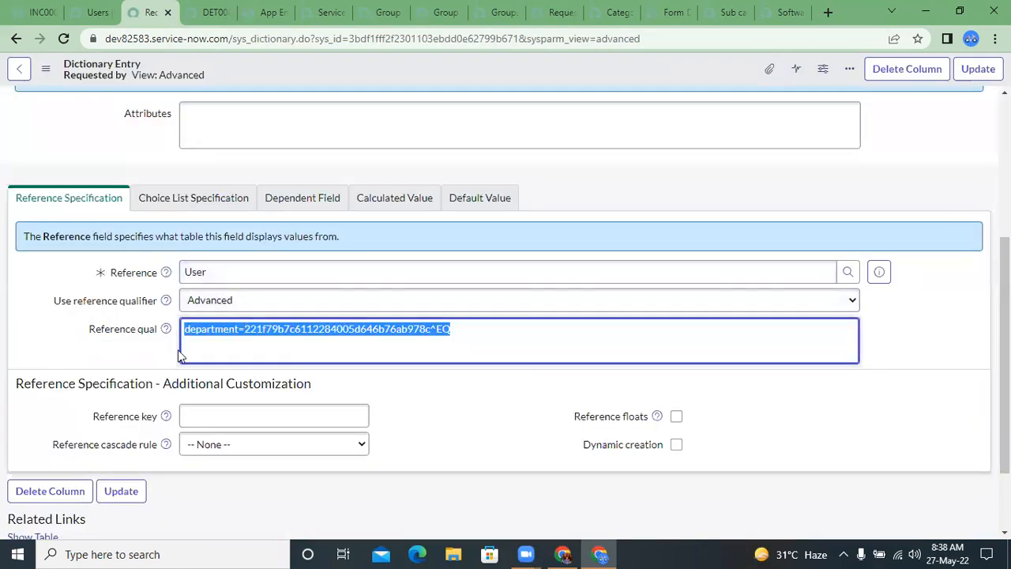
left_click(244, 330)
left_click(229, 300)
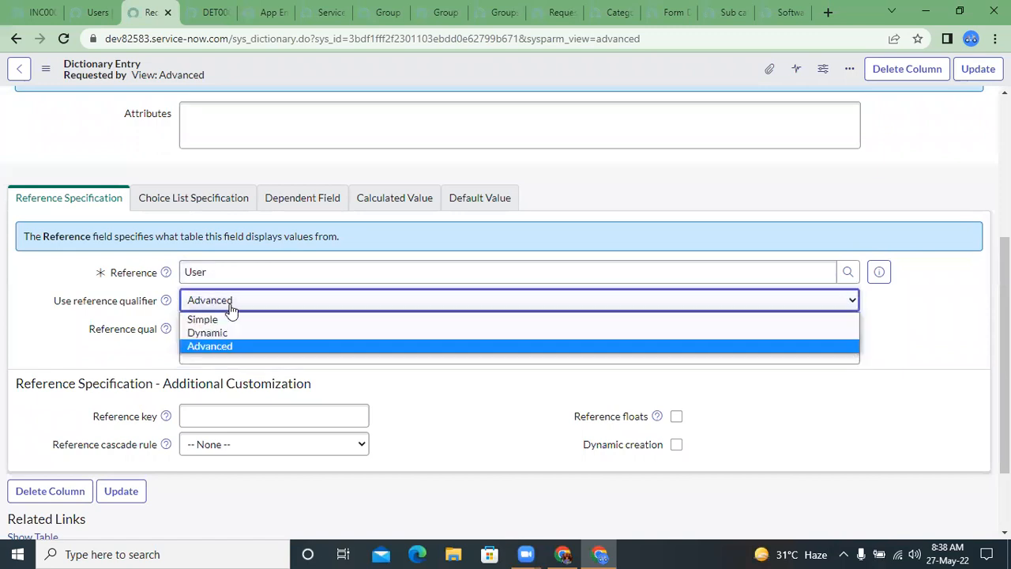
left_click(158, 330)
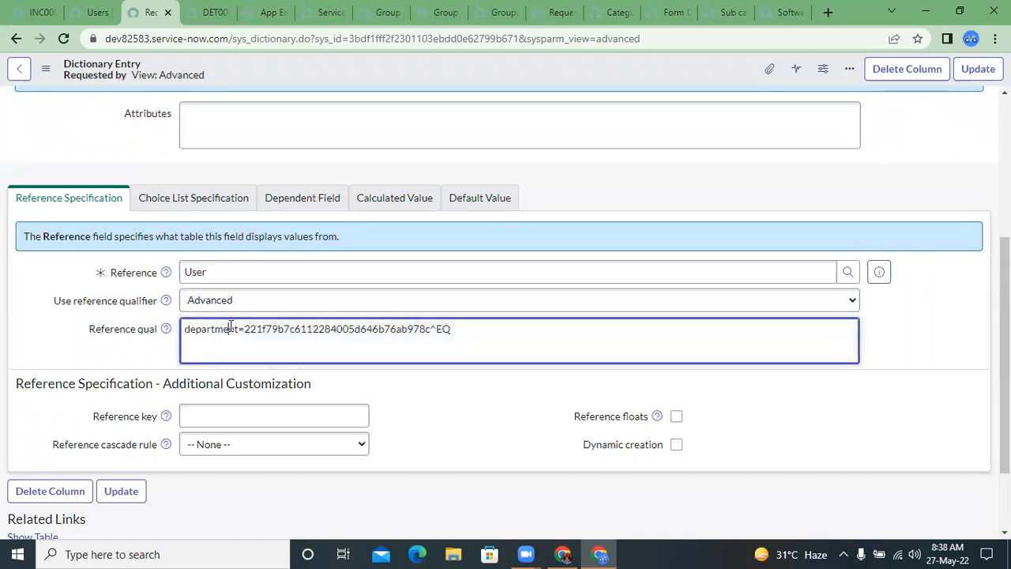
double_click(230, 330)
left_click_drag(230, 329, 402, 327)
key("ctrl+a")
key("BackSpace")
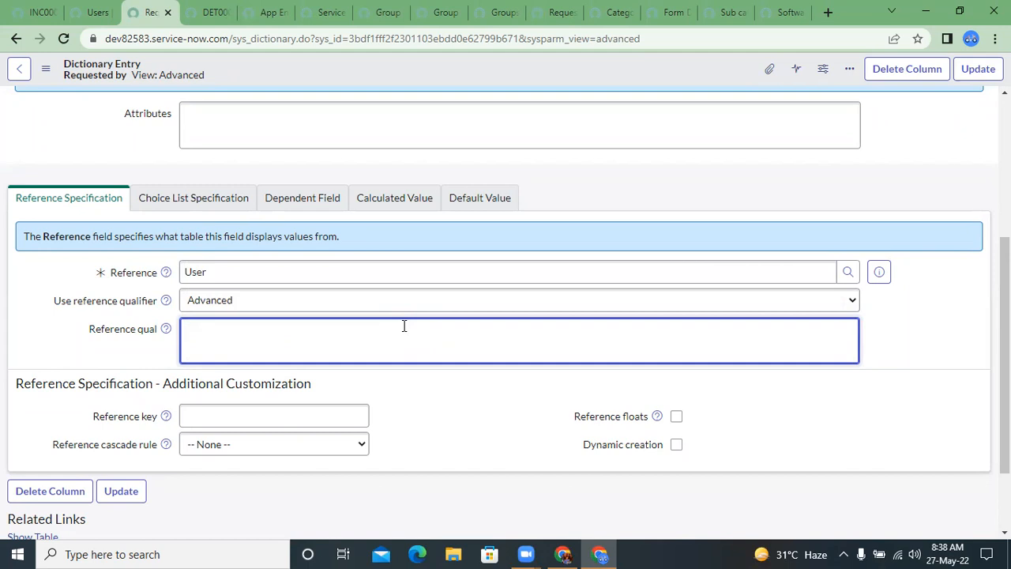
Step: Enter javascript: as the beginning of the Reference qual expression
type("javascript:")
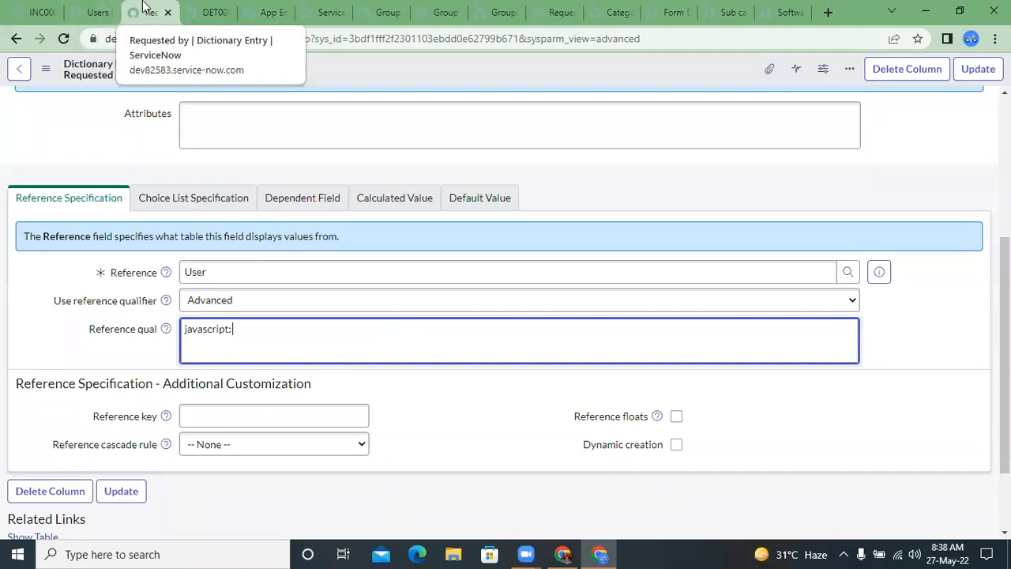
Step: Find script include in the incident page's navigator, open System Definition's Script Includes in a new tab, and start a new record
left_click(102, 19)
left_click_drag(146, 4, 109, 8)
left_click(41, 12)
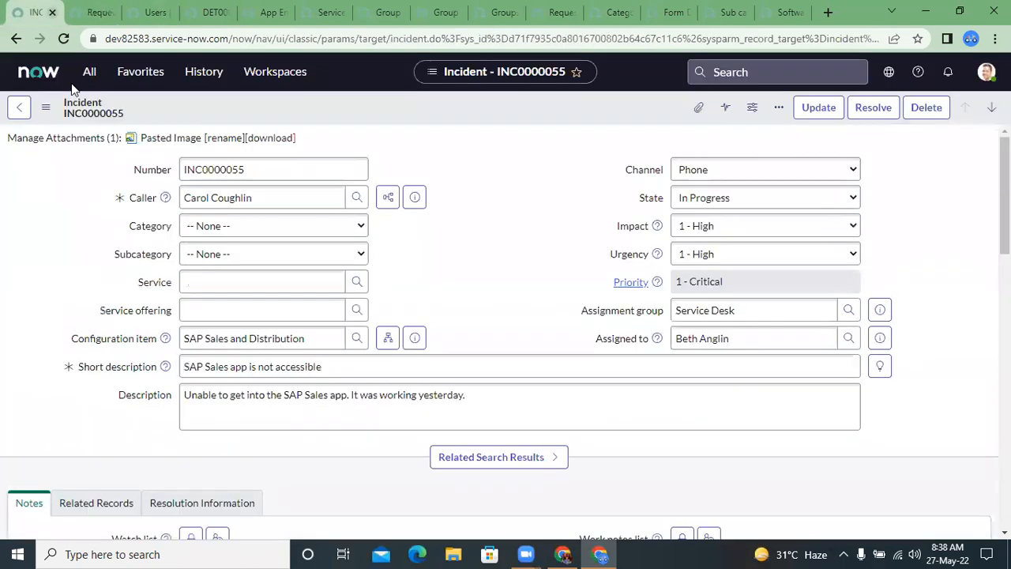
left_click(89, 72)
type("script i")
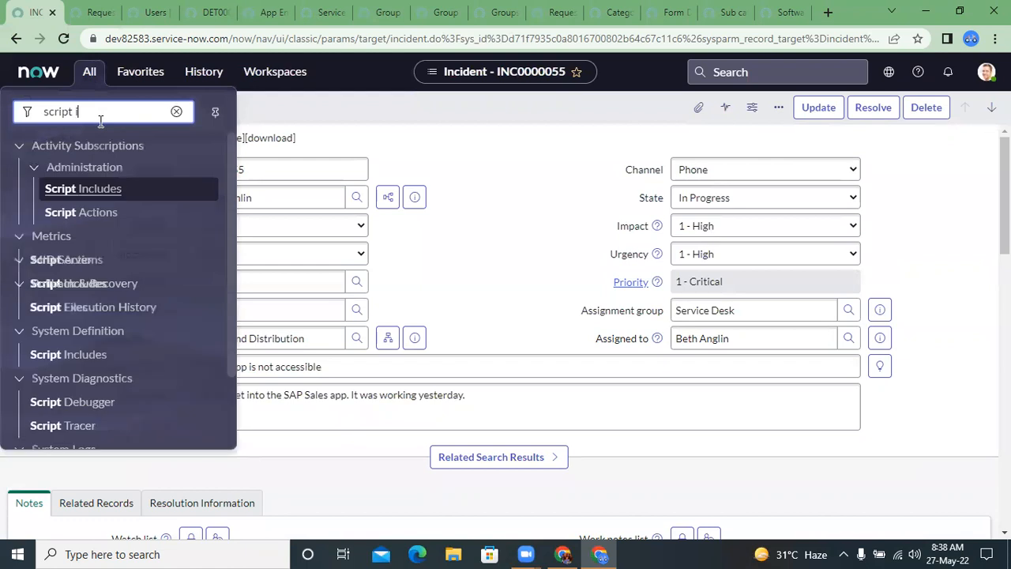
type("nclude")
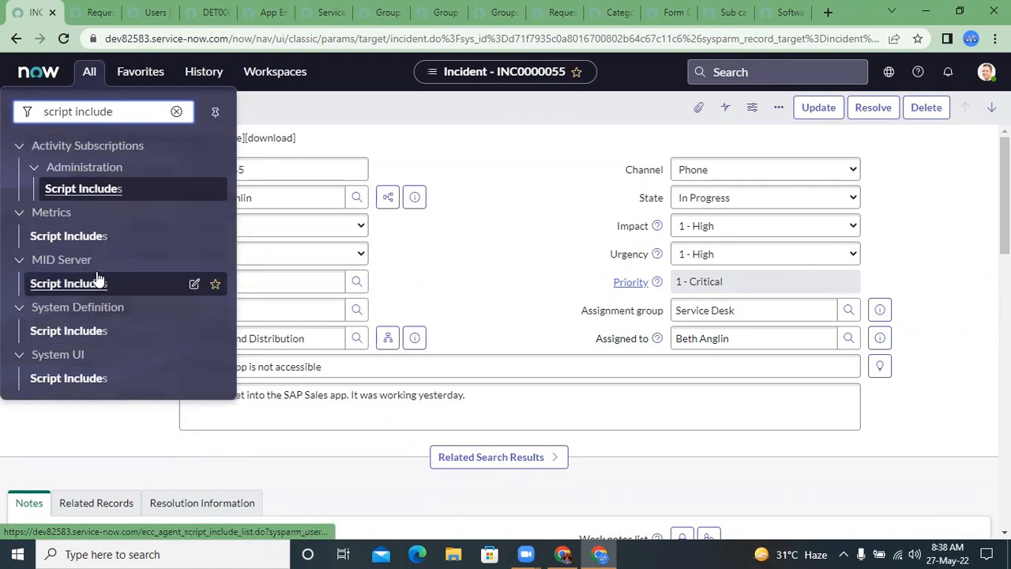
left_click(92, 331)
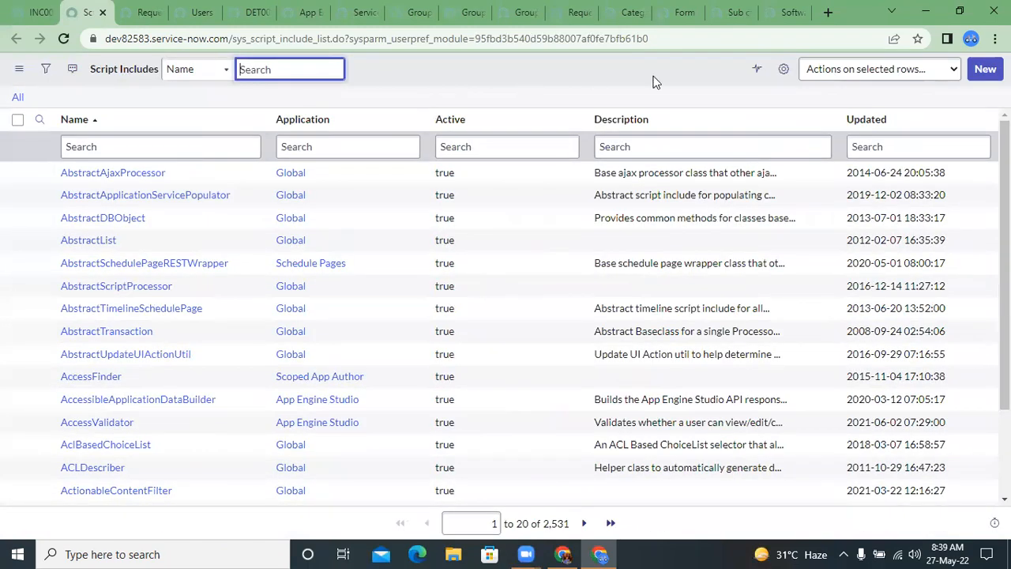
left_click(981, 70)
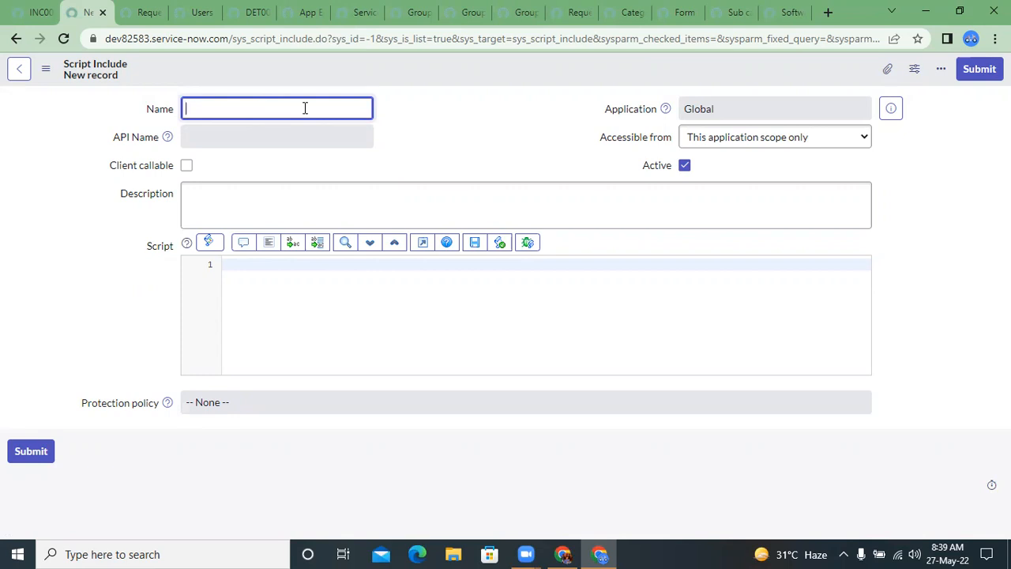
Step: Name the new script include RefQualUtils
type("RefQualUtils")
left_click(423, 153)
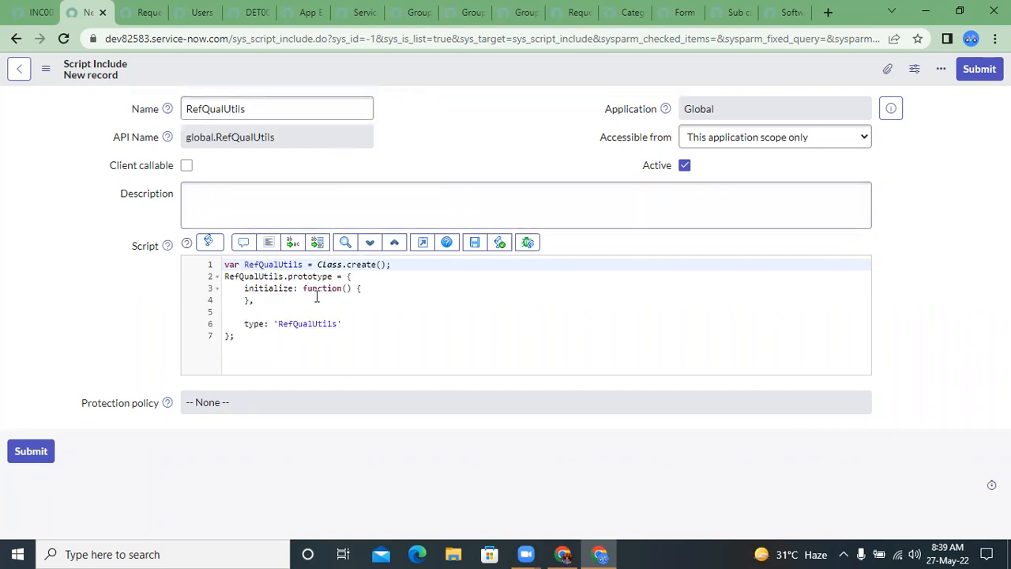
left_click(269, 299)
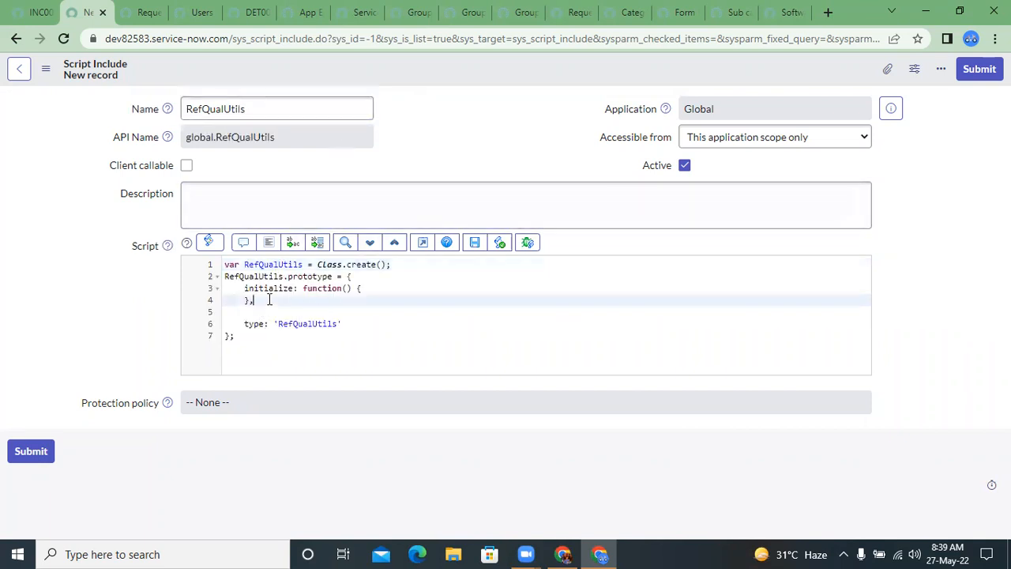
left_click_drag(319, 267, 390, 269)
left_click(386, 269)
type(";")
Step: Add an empty getUserOfGroup: function(){ } method followed by a comma below the initialize function in the script
left_click(309, 300)
key("Return")
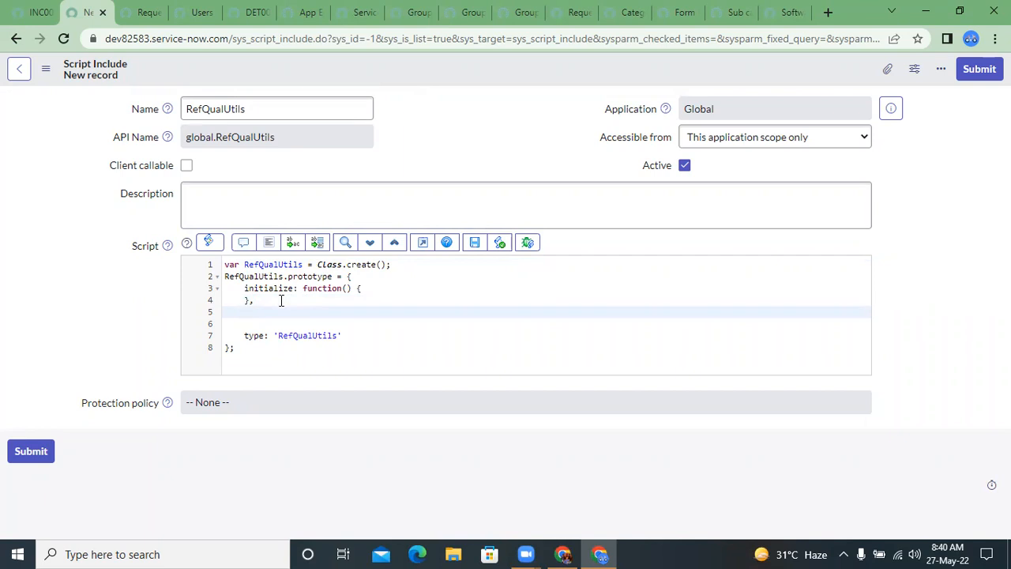
type("getUserOfGroup: function(){")
key("Return")
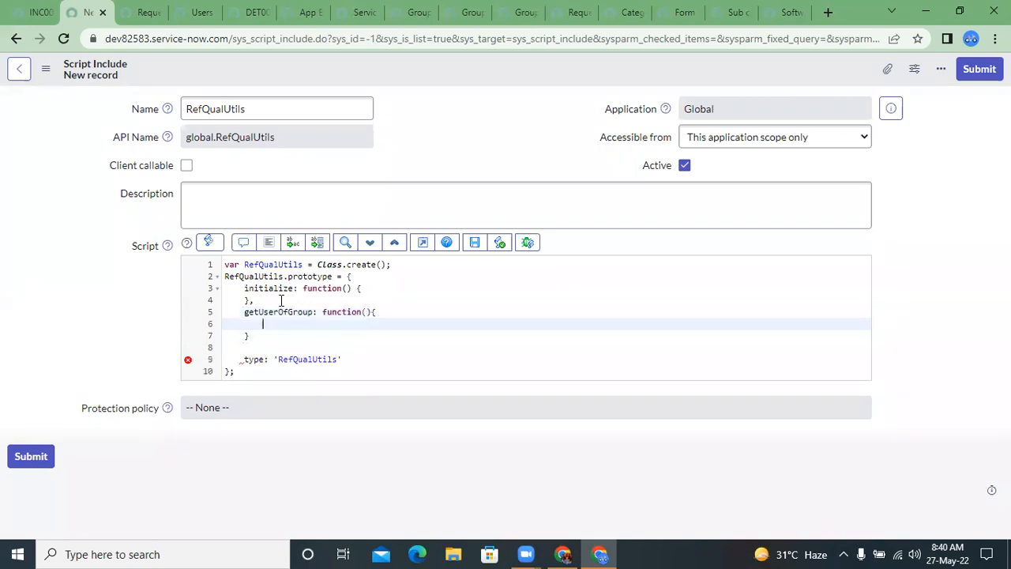
key("Down")
type(",")
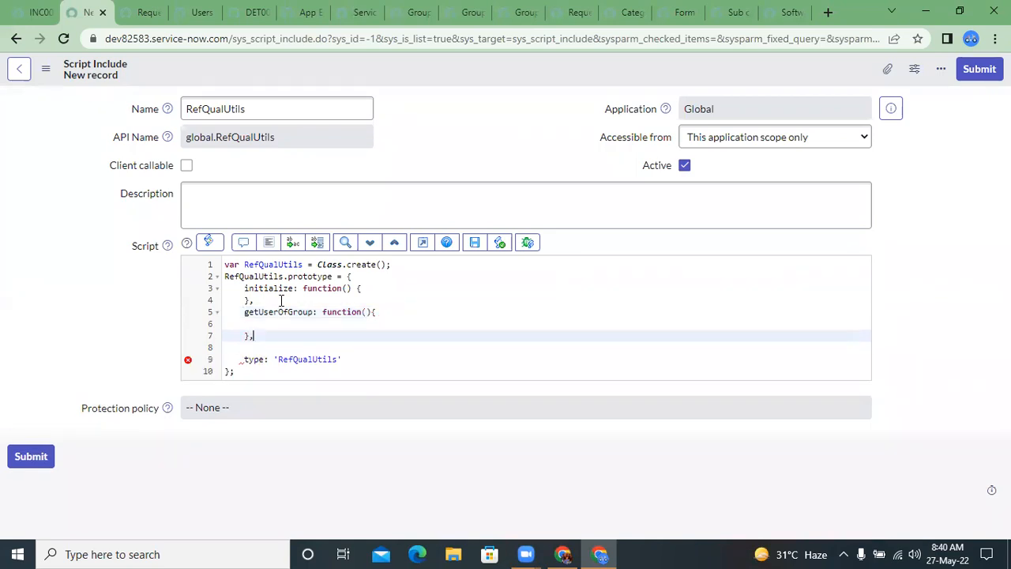
Step: Add group as the parameter of the getUserOfGroup function and save the script include
left_click(316, 342)
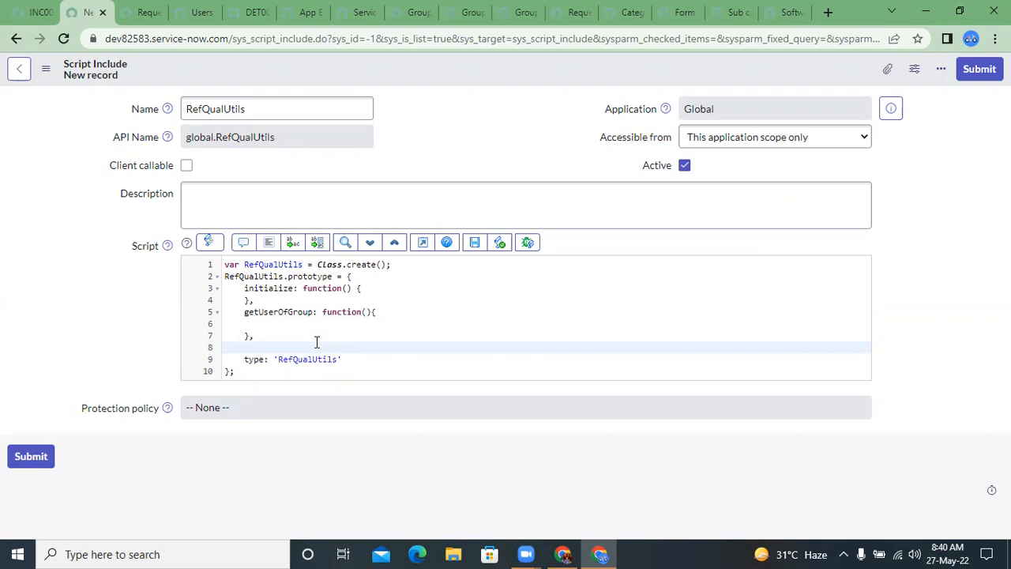
left_click(364, 312)
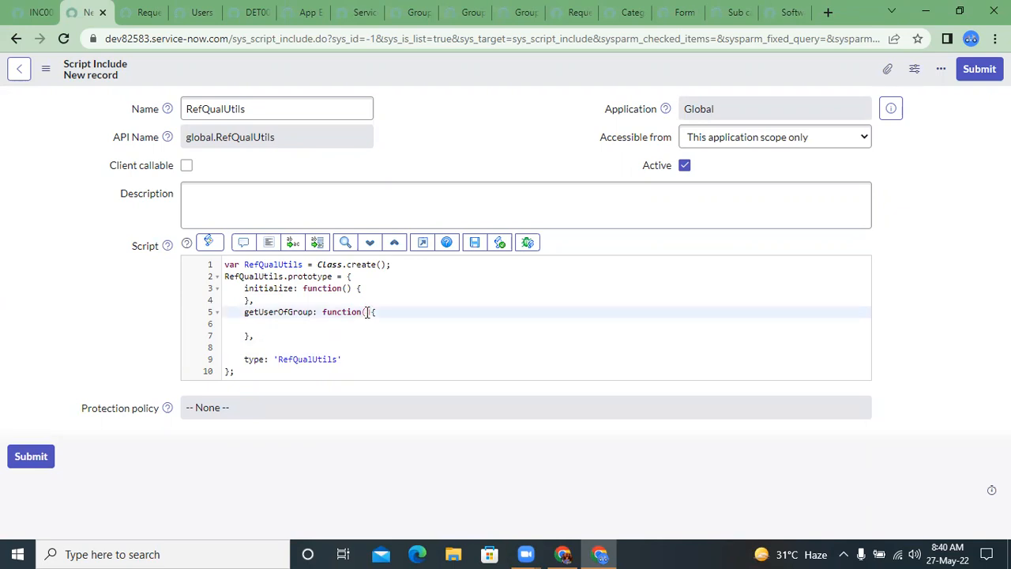
type("group")
left_click(475, 242)
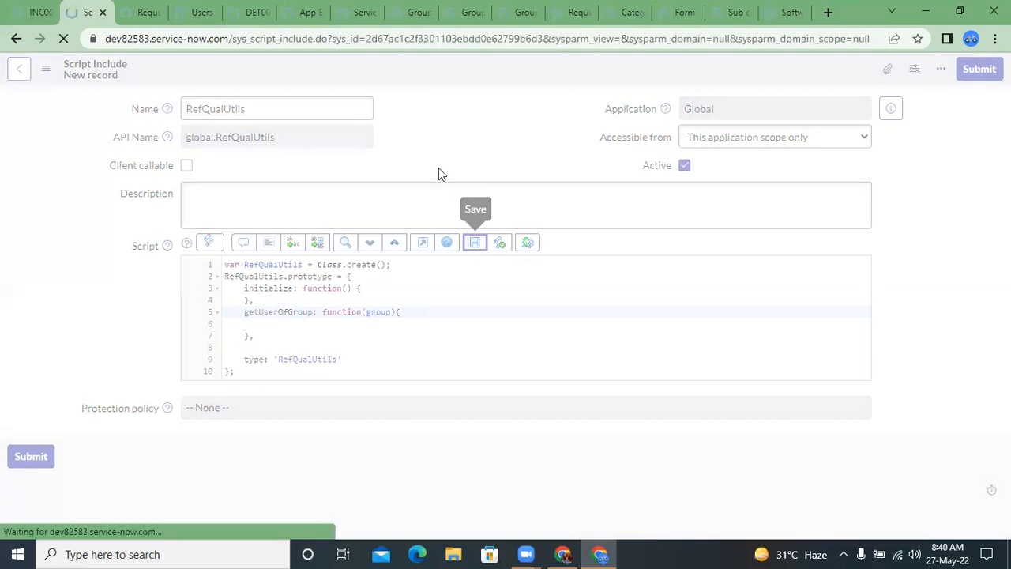
Step: Select the script include's name RefQualUtils and return to the Requested by dictionary entry
left_click(264, 101)
double_click(263, 101)
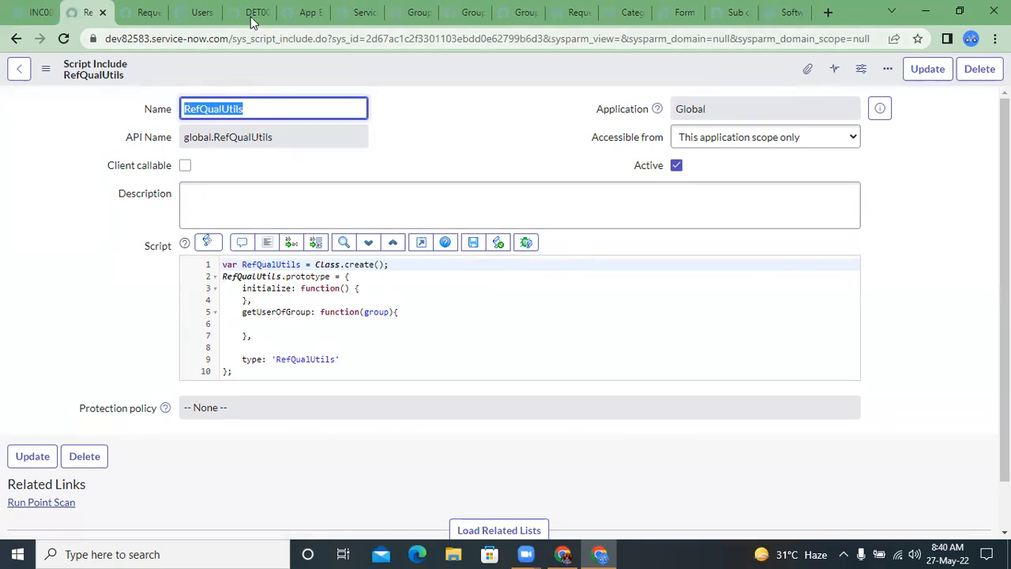
left_click(202, 11)
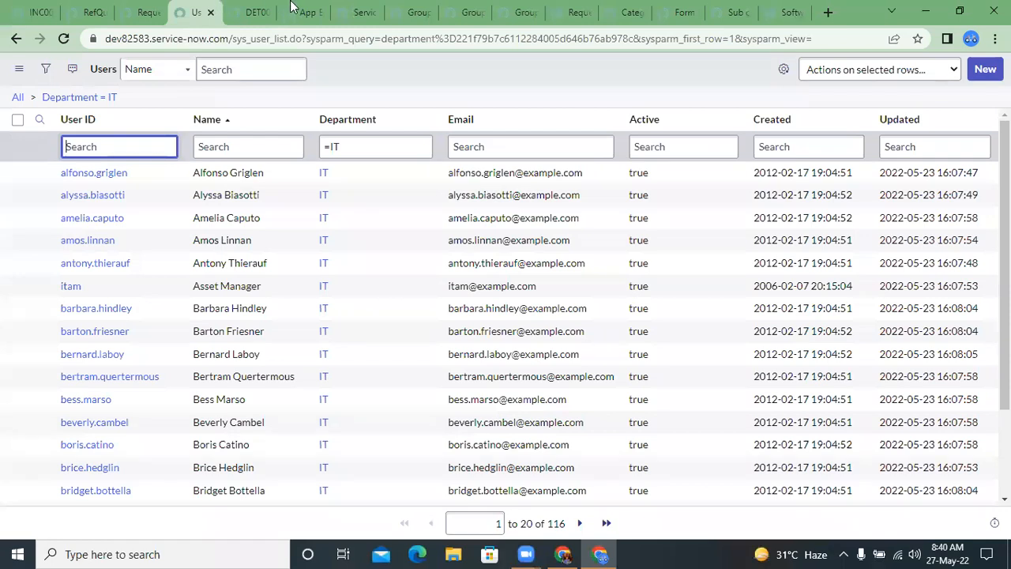
left_click(294, 8)
left_click(345, 8)
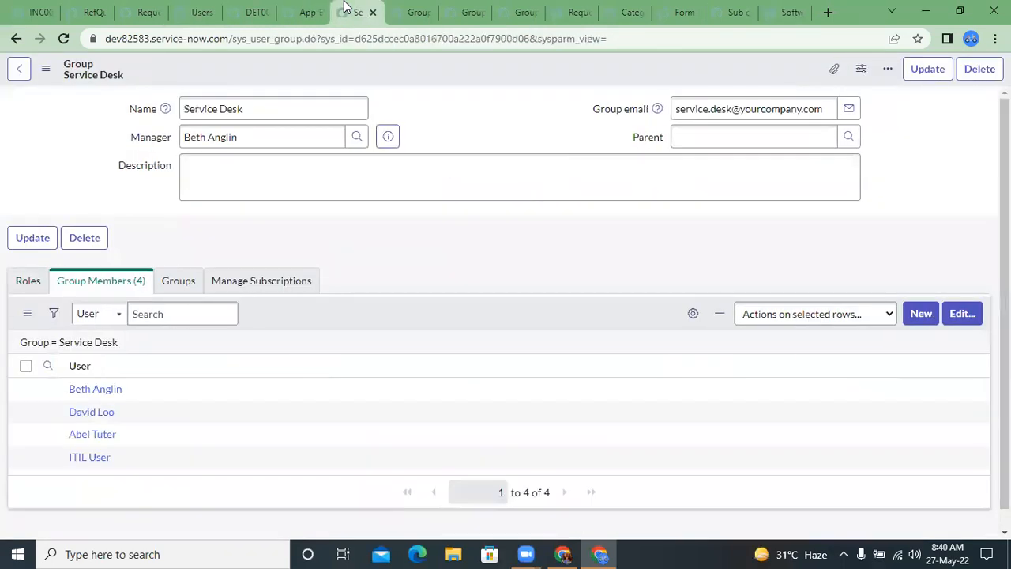
key("ctrl+shift+Tab")
key("ctrl+shift+Tab")
key("ctrl+shift+Tab")
key("ctrl+shift+Tab")
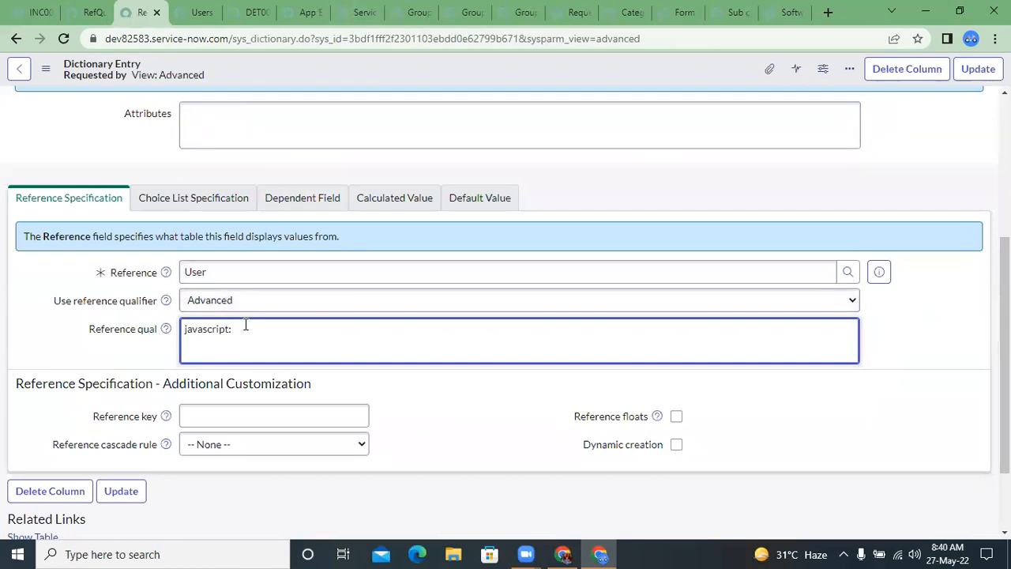
Step: Switch Use reference qualifier to Simple to compare its condition builder, and set it back to Advanced
left_click_drag(245, 325, 181, 328)
left_click(257, 328)
left_click(219, 304)
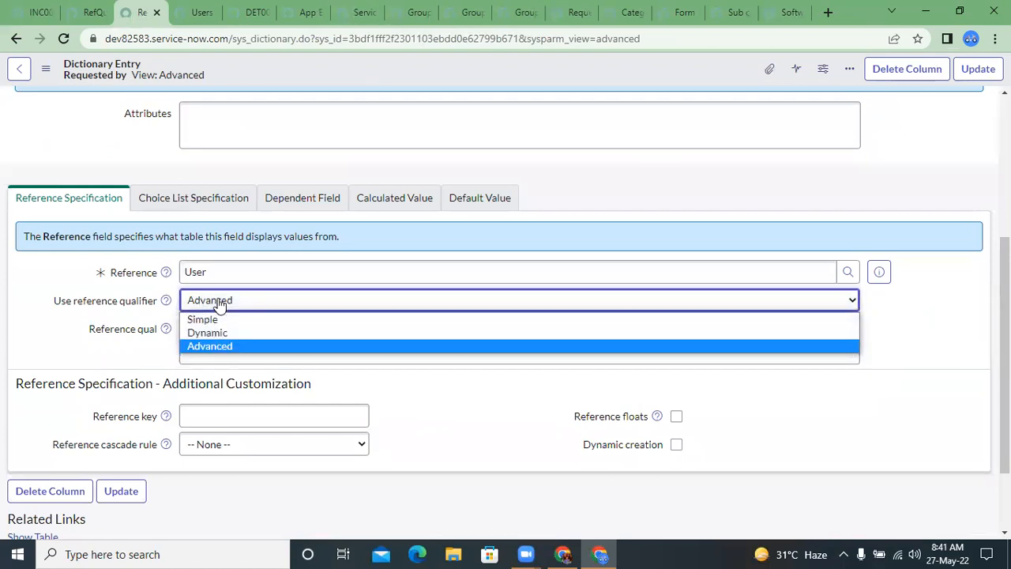
left_click(213, 319)
left_click(214, 302)
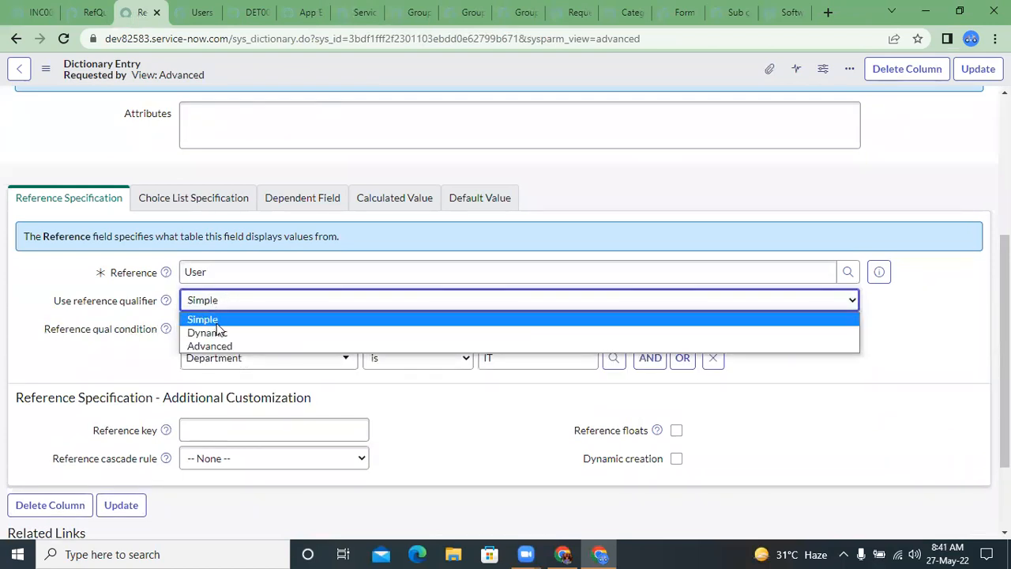
left_click(209, 346)
left_click(212, 302)
left_click(210, 319)
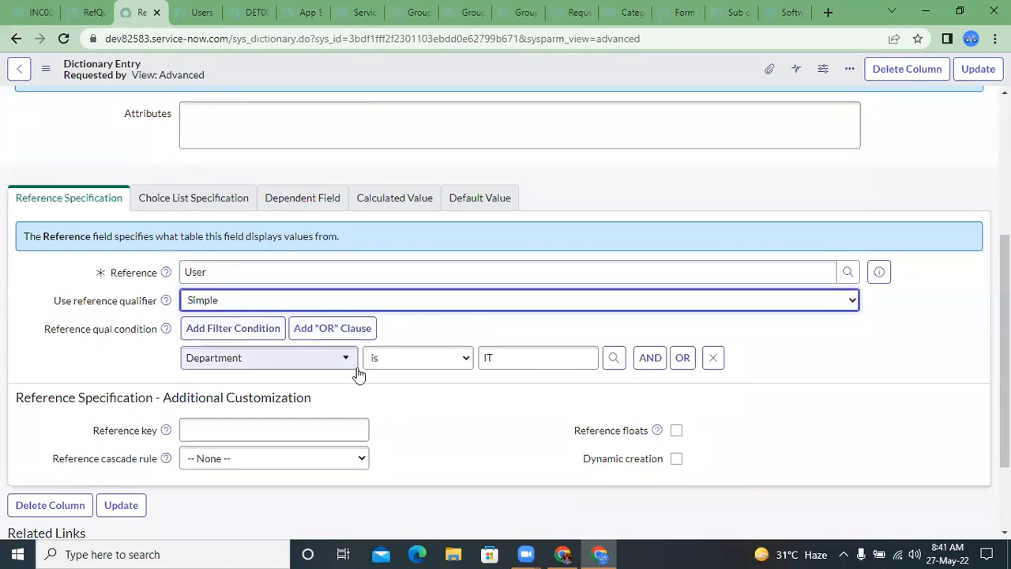
left_click(254, 305)
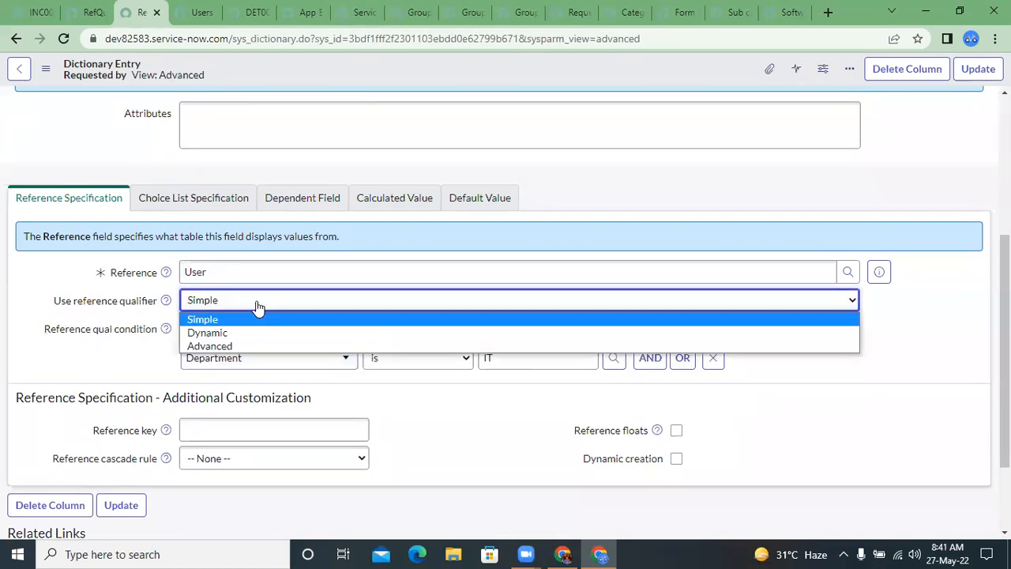
left_click(232, 345)
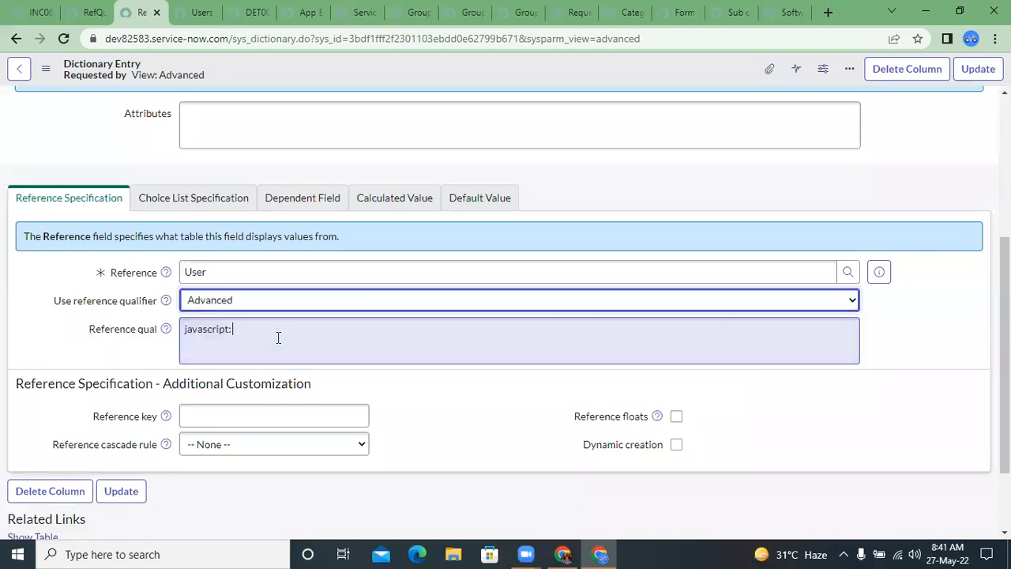
left_click(278, 337)
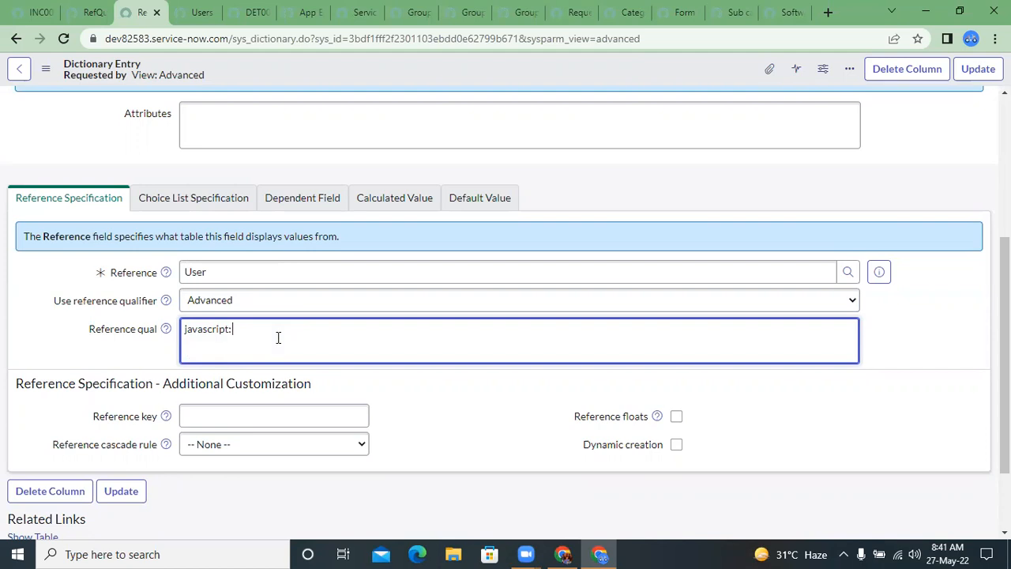
Step: Extend the Reference qual expression after javascript: with new RefQualUtils(). using the script include's name
type("new")
key("ctrl+shift+Tab")
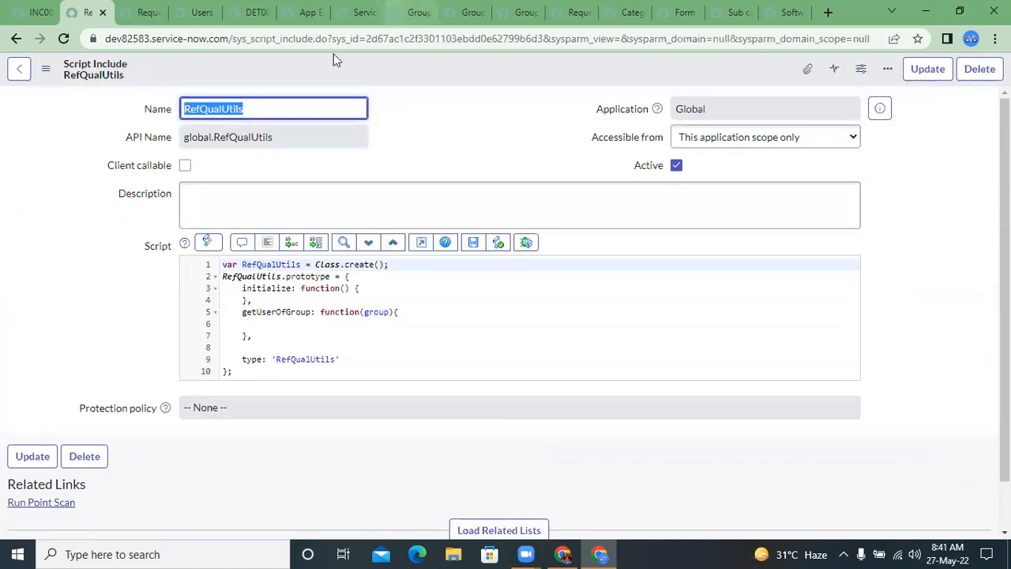
left_click(232, 111)
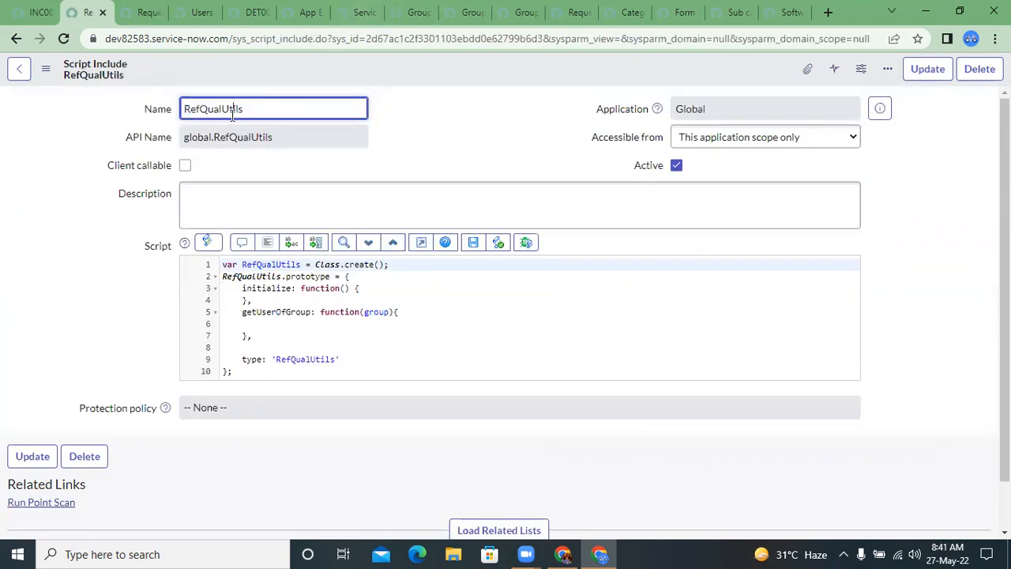
double_click(231, 111)
key("ctrl+c")
key("ctrl+Tab")
key("ctrl+v")
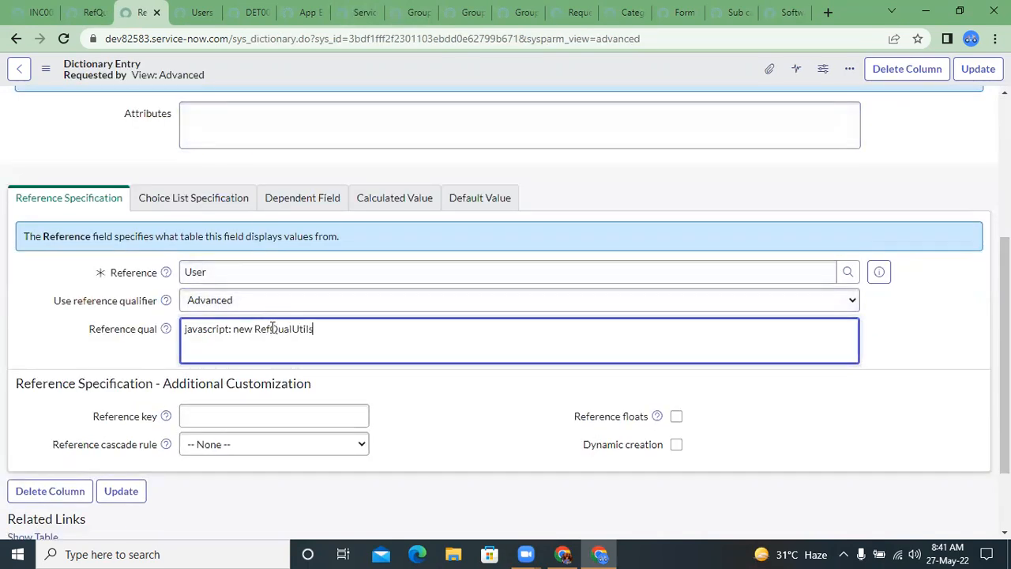
type("().")
Step: Copy the getUserOfGroup method name from the script include and append it with parentheses to the reference qualifier
key("ctrl+shift+Tab")
double_click(276, 311)
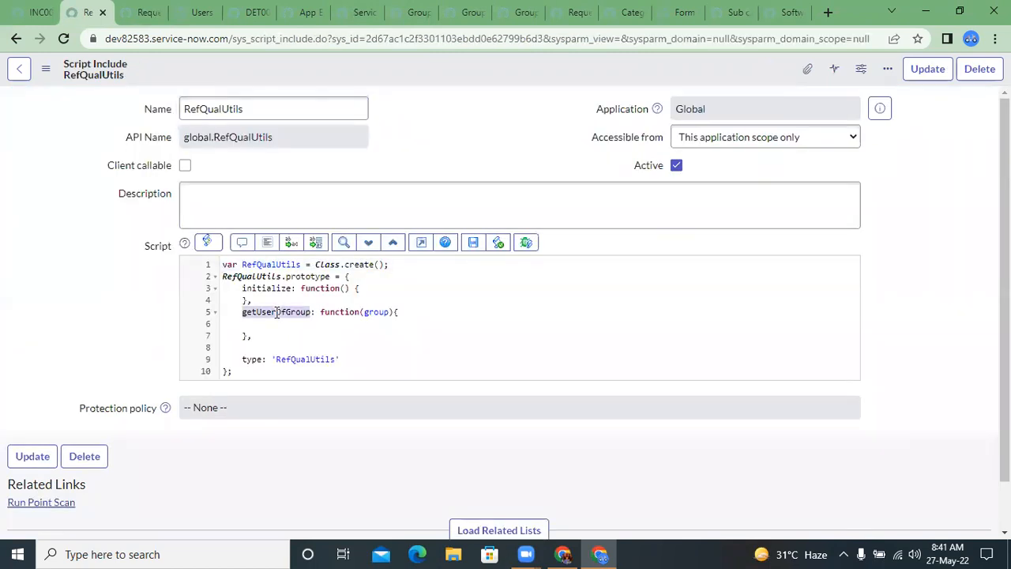
key("ctrl+c")
key("ctrl+Tab")
key("ctrl+v")
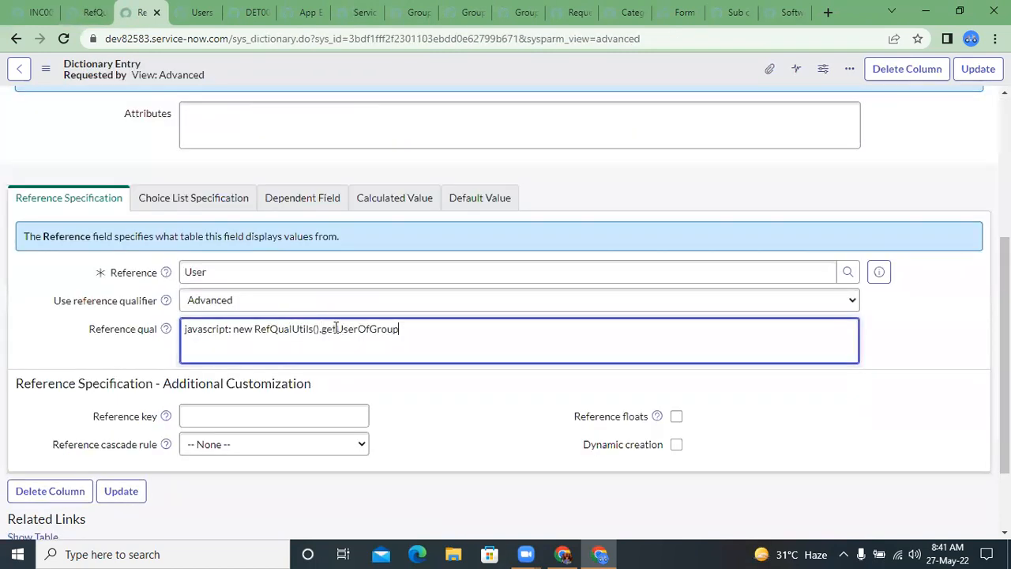
type("()")
Step: Pass current.u_group as the getUserOfGroup argument, end the expression with a semicolon, and save the dictionary entry
key("ctrl+shift+Tab")
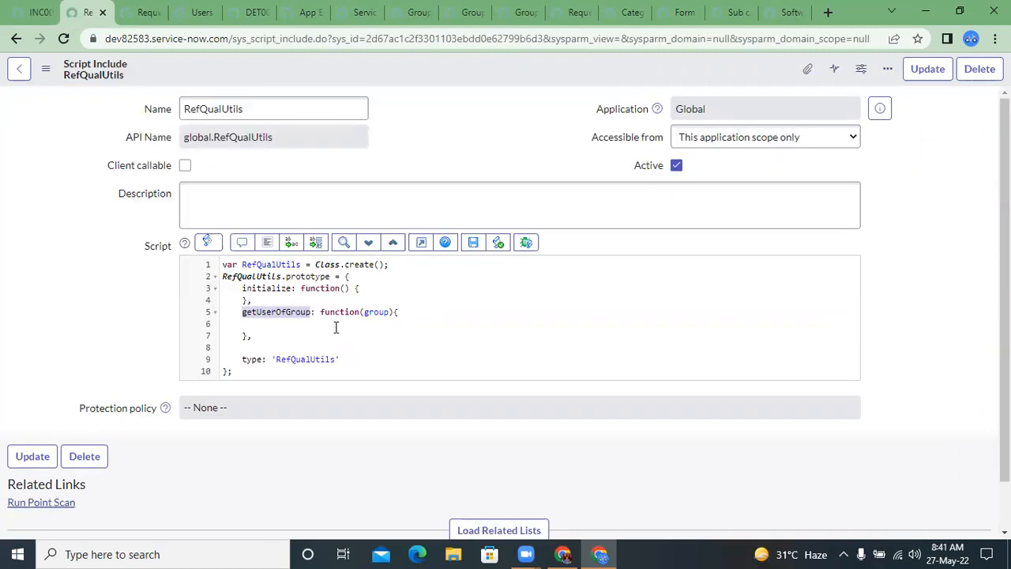
key("ctrl+Tab")
type("c")
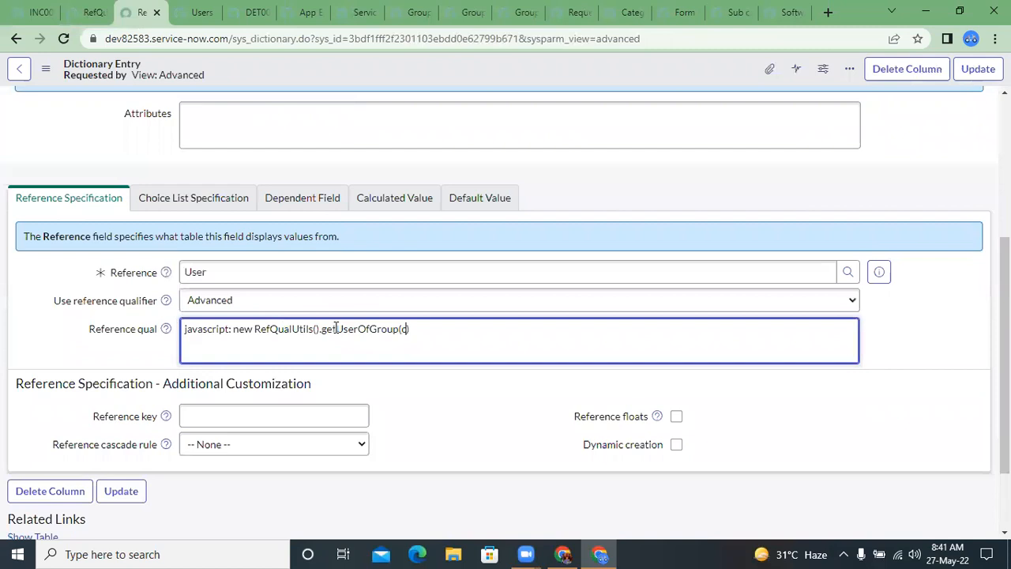
type("urrent.u_gr")
type("oup);")
right_click(484, 80)
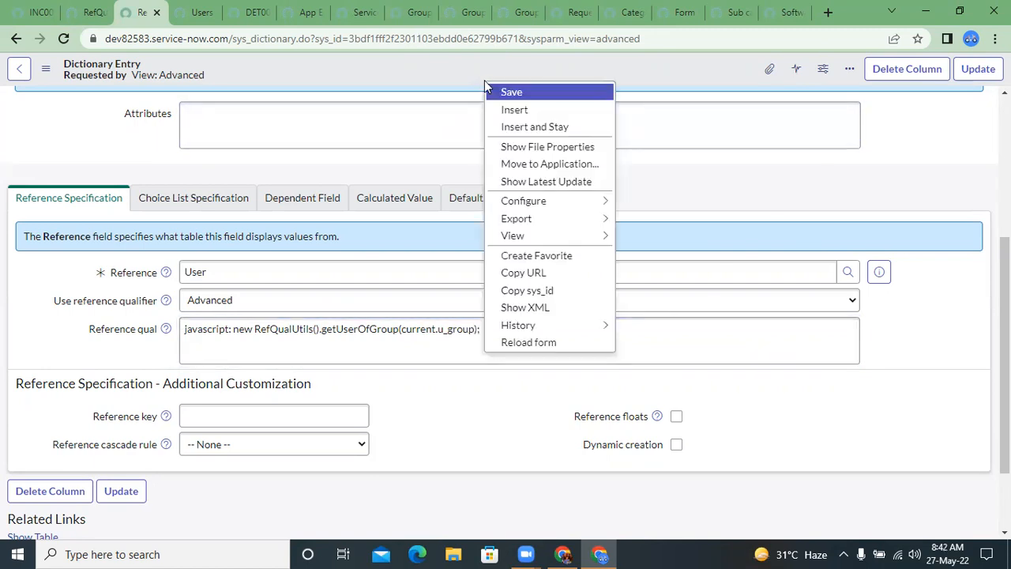
left_click(499, 92)
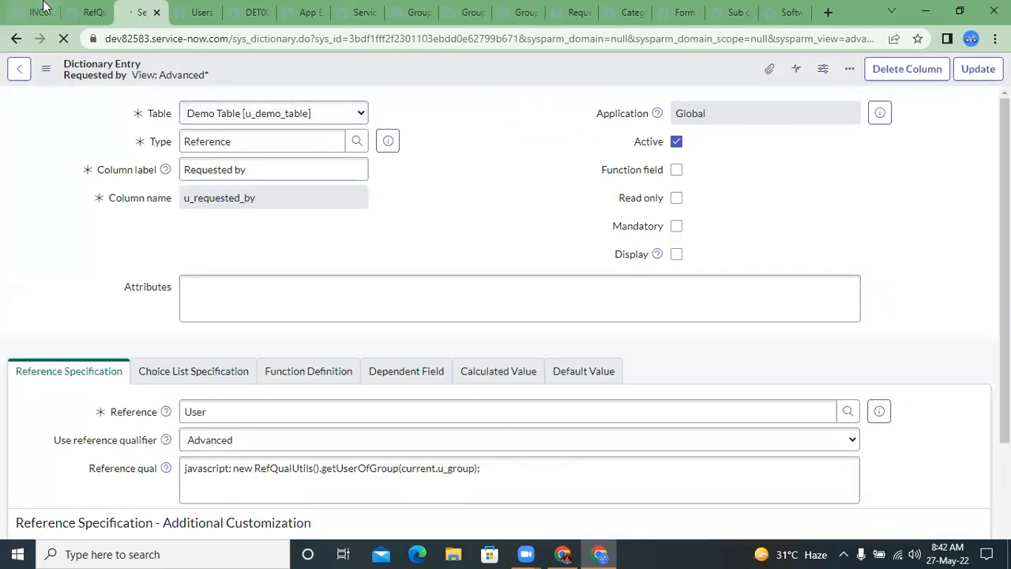
Step: Add gs.info("Group selected is "+group); to the body of getUserOfGroup in the RefQualUtils script include and save it
left_click(79, 8)
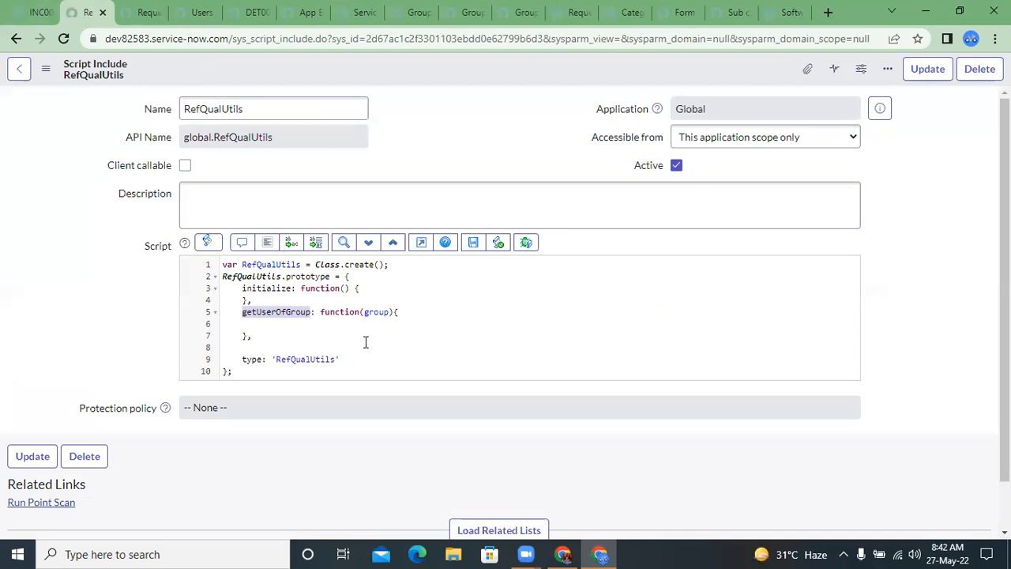
left_click(360, 325)
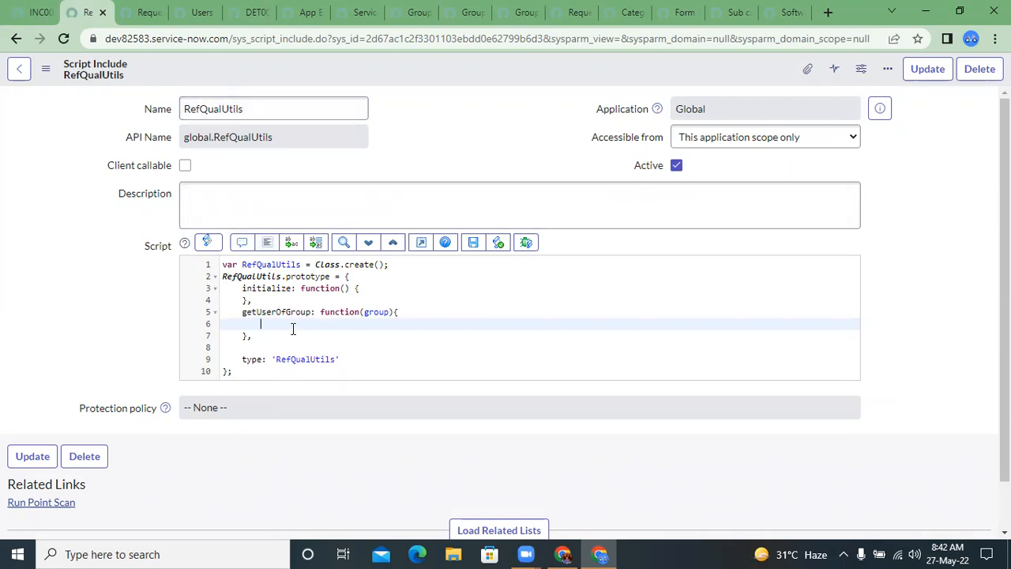
type("s.info(\"")
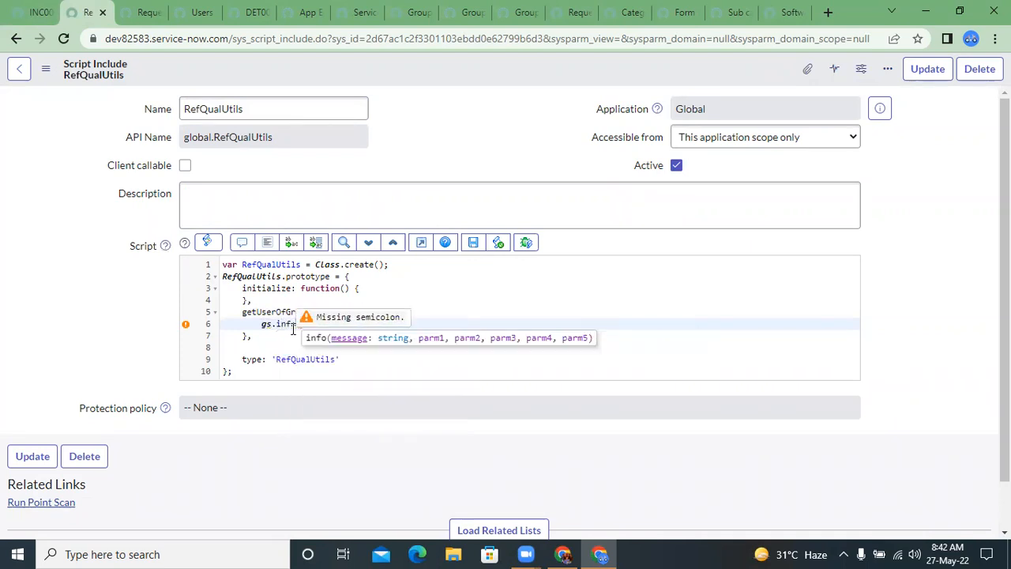
type("Group selected is \")+")
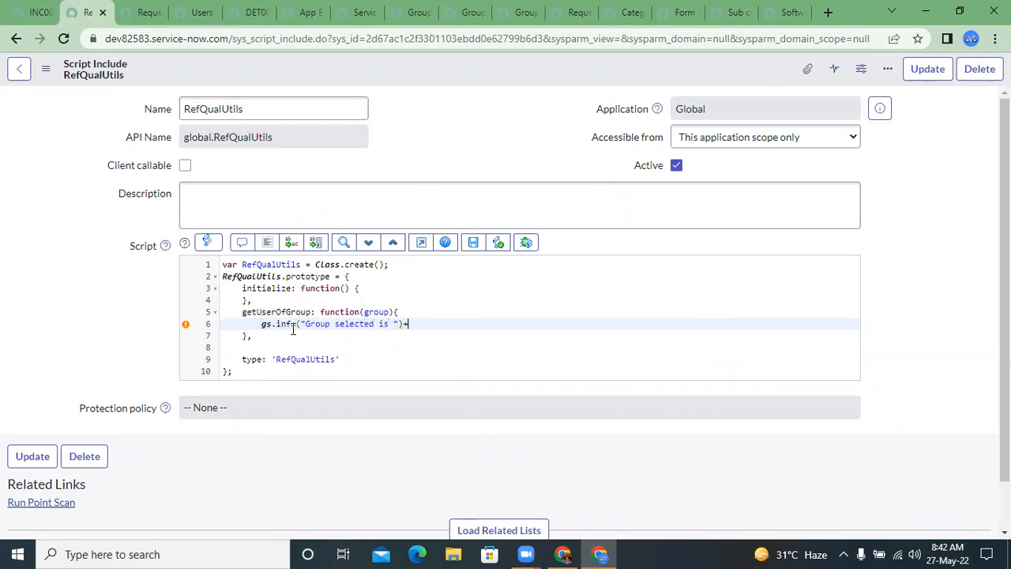
key("BackSpace")
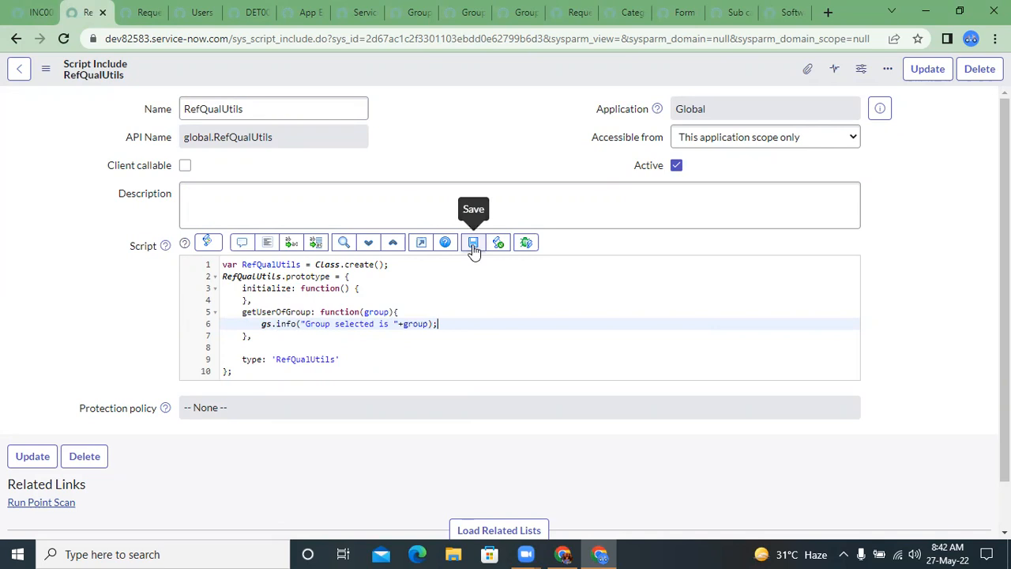
left_click(473, 244)
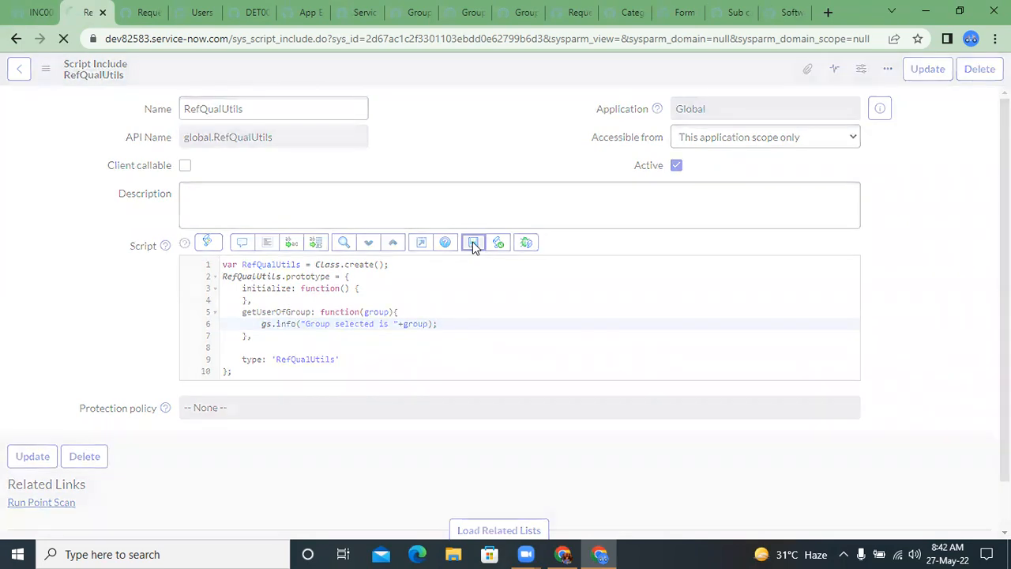
Step: On the reloaded Demo Table record, set Group to App Engine Admins, and open the Requested by lookup, closing it without a selection
left_click(138, 11)
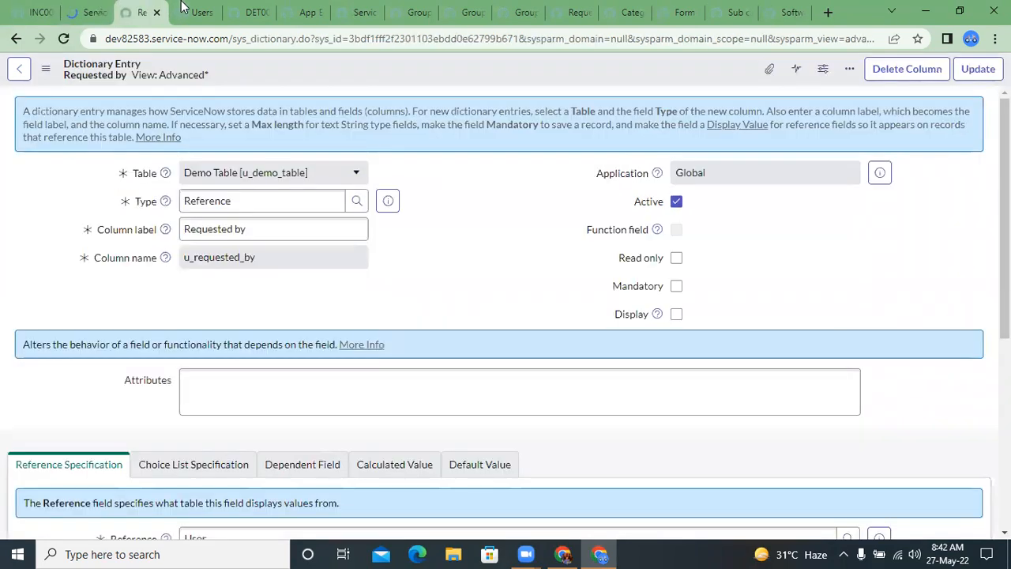
left_click(251, 12)
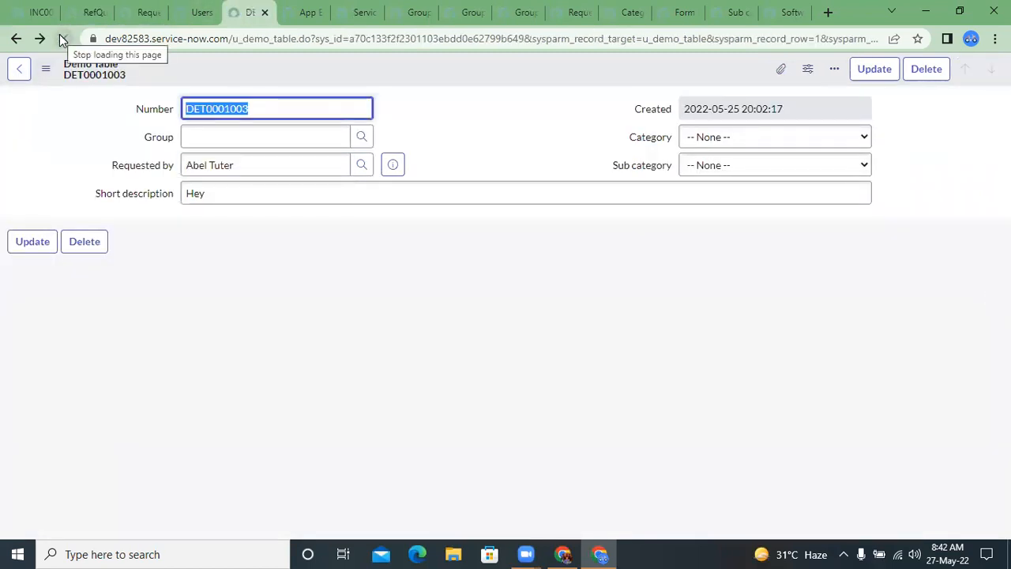
left_click(364, 138)
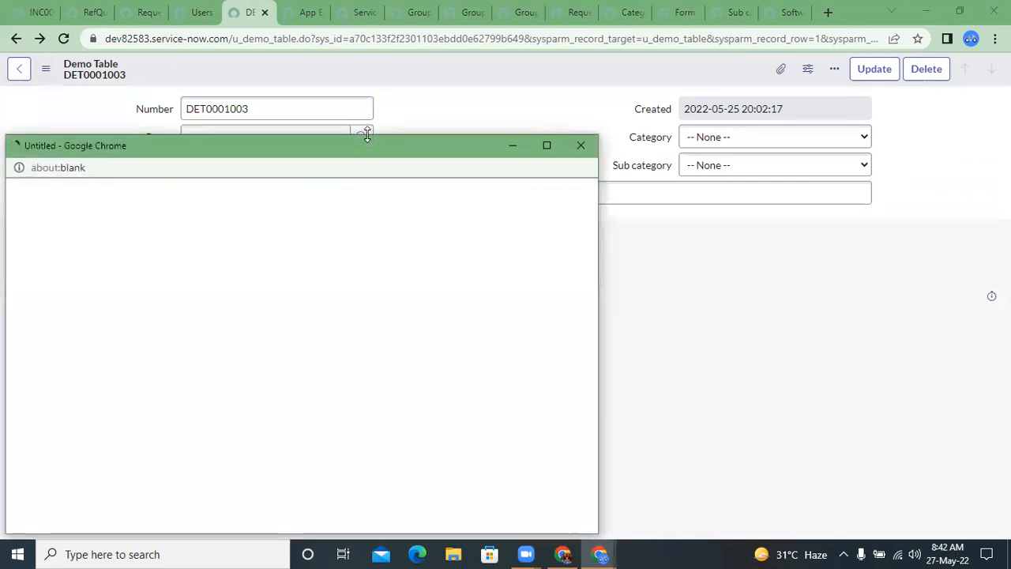
left_click(74, 321)
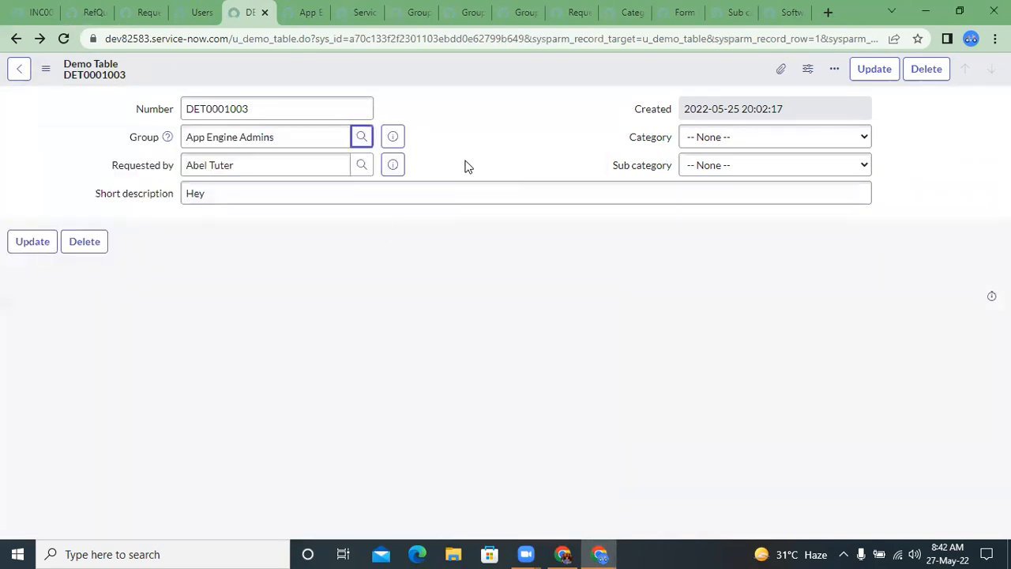
left_click(364, 168)
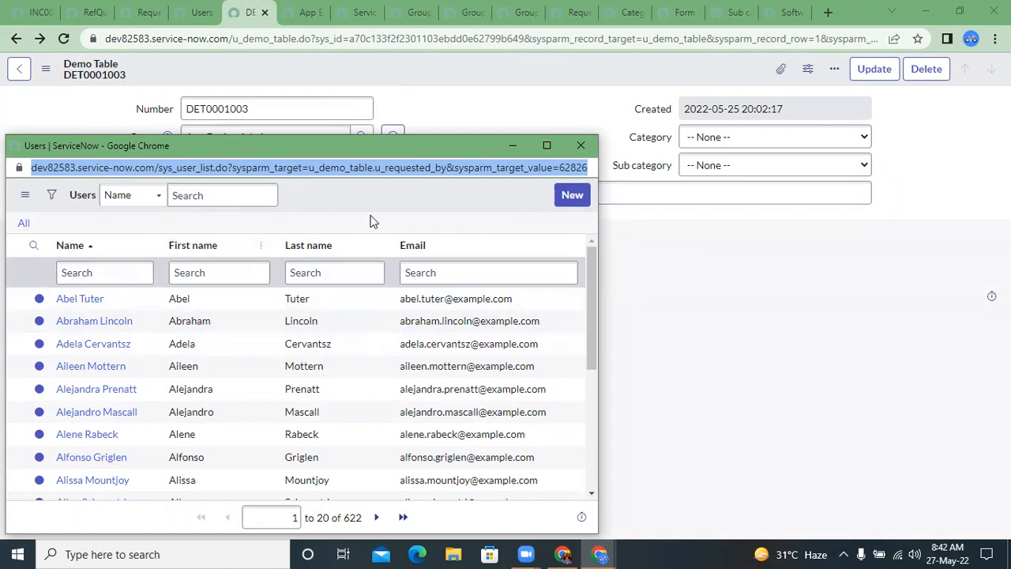
left_click(578, 147)
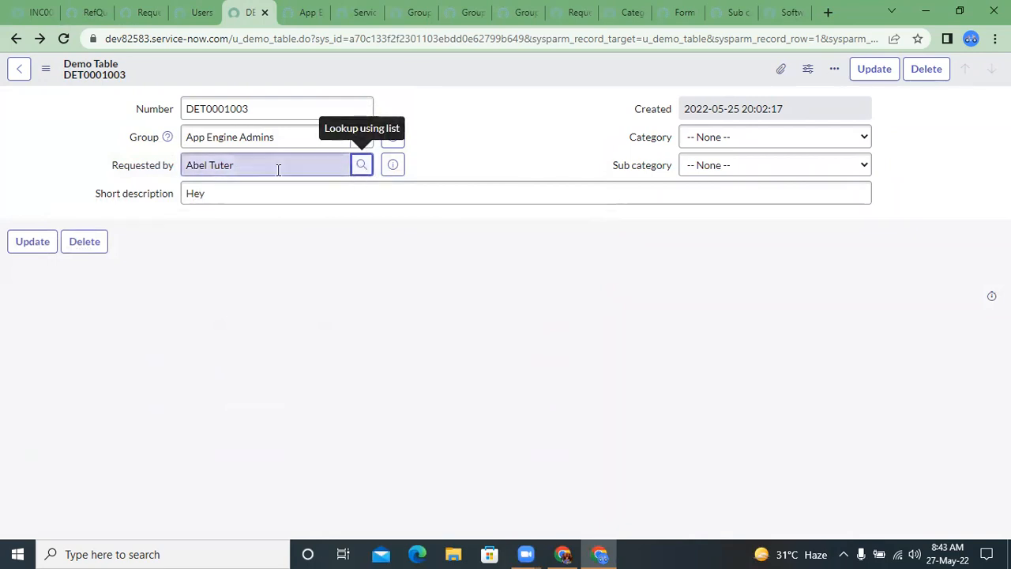
Step: Return to the RefQualUtils script include and review the "Group selected is" text in the gs.info line
left_click(150, 13)
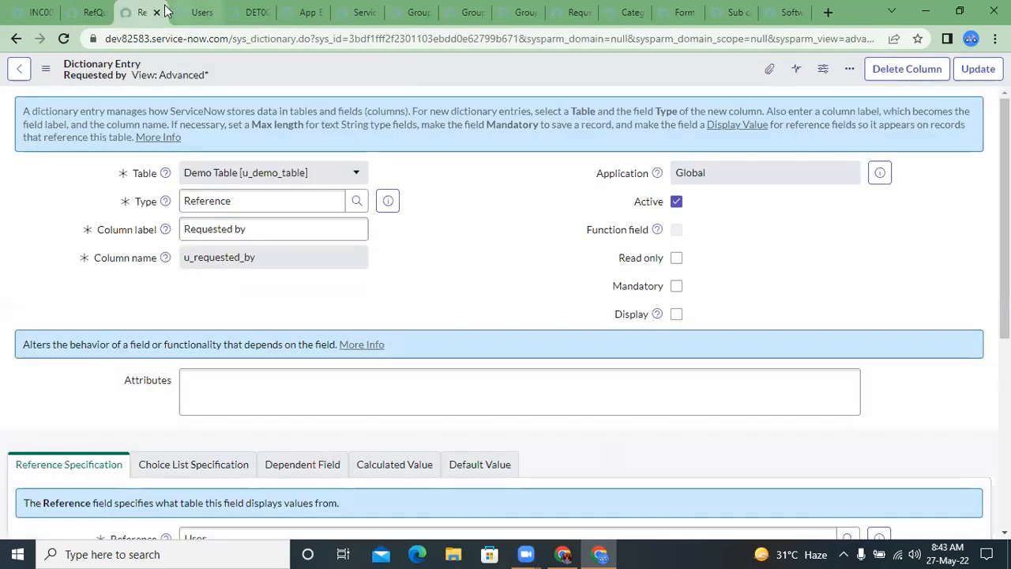
left_click(89, 12)
left_click_drag(305, 324, 389, 324)
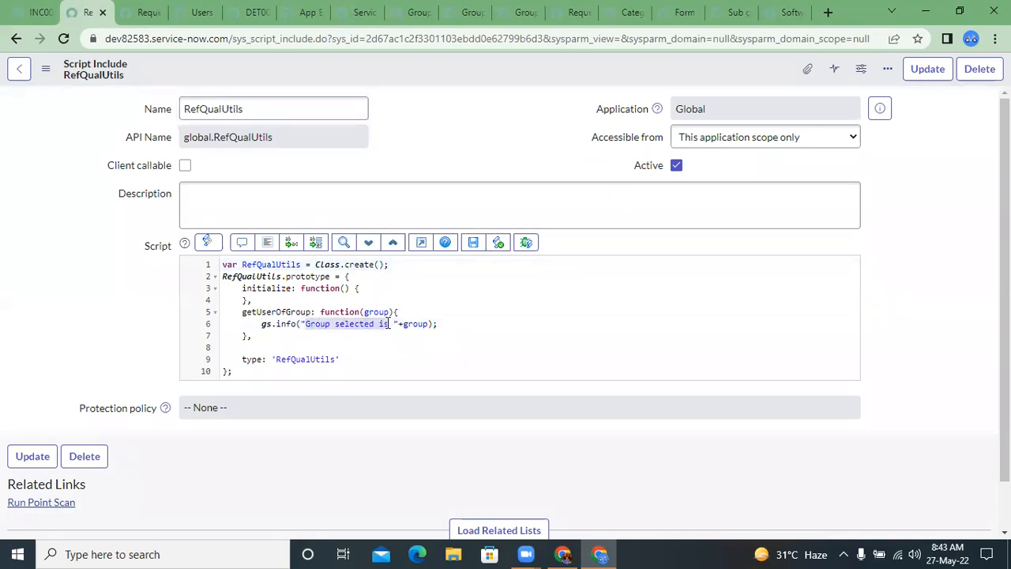
Step: Filter the application navigator for system logs and open the All list under System Log in a separate tab
left_click(39, 12)
left_click(68, 10)
left_click(49, 11)
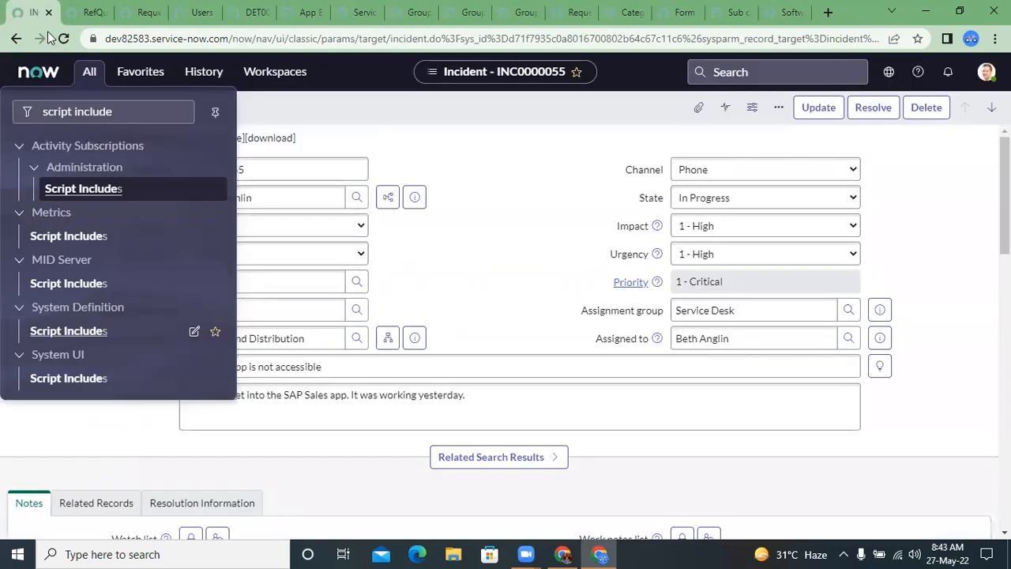
double_click(73, 109)
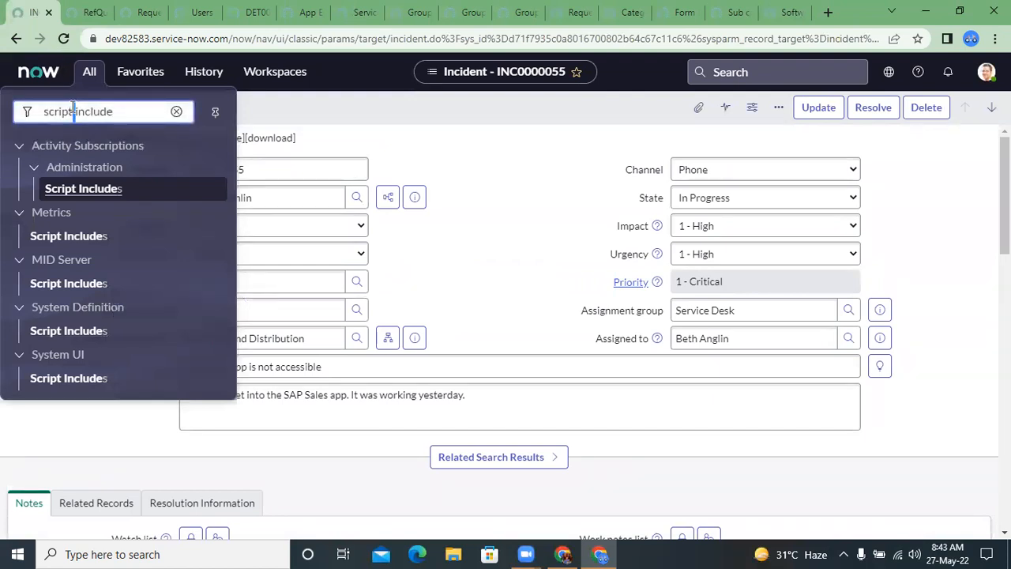
left_click_drag(75, 111, 127, 128)
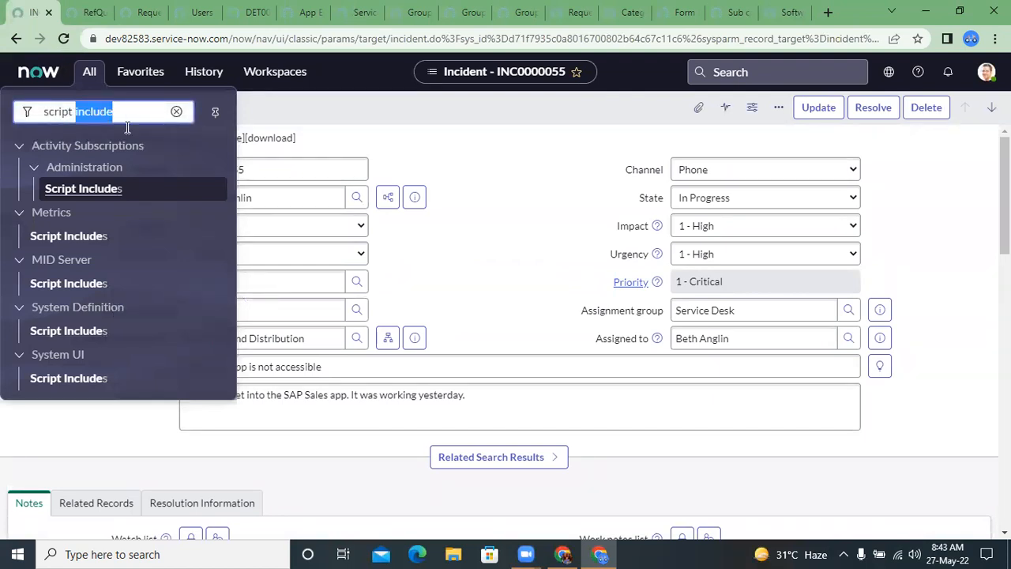
key("ctrl+a")
type("syste")
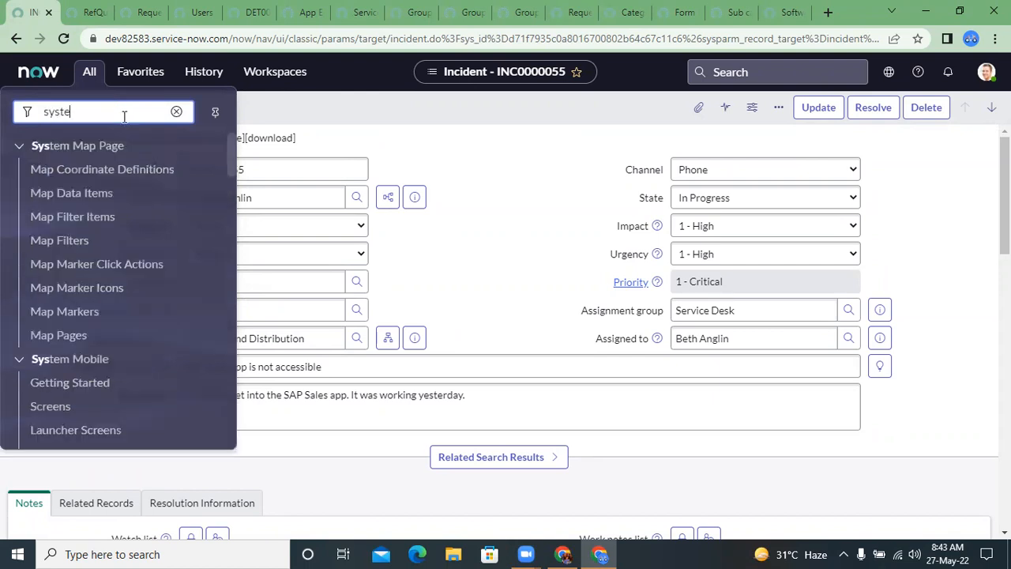
type("m logs")
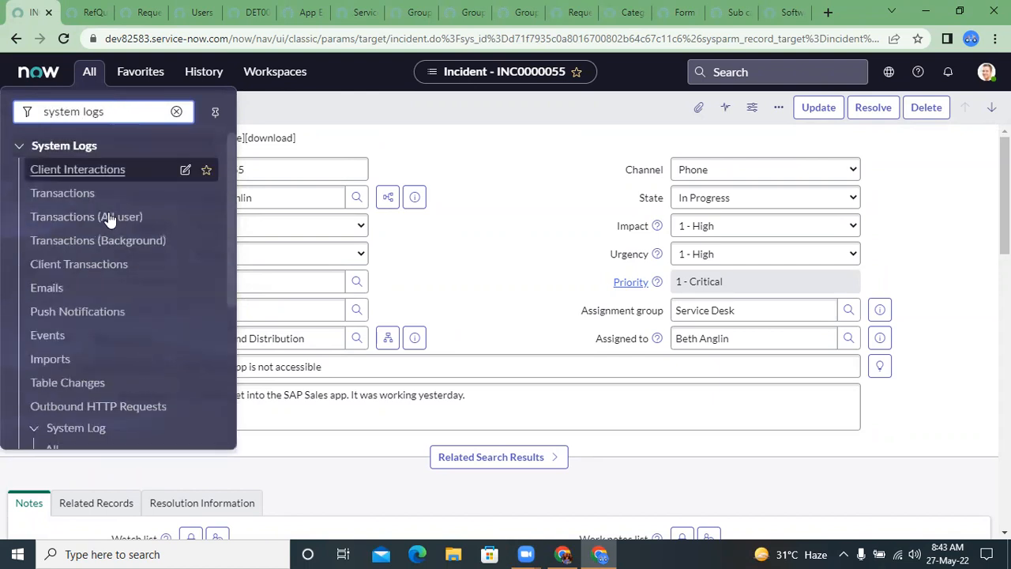
scroll(110, 220, "down", 1)
scroll(111, 220, "down", 2)
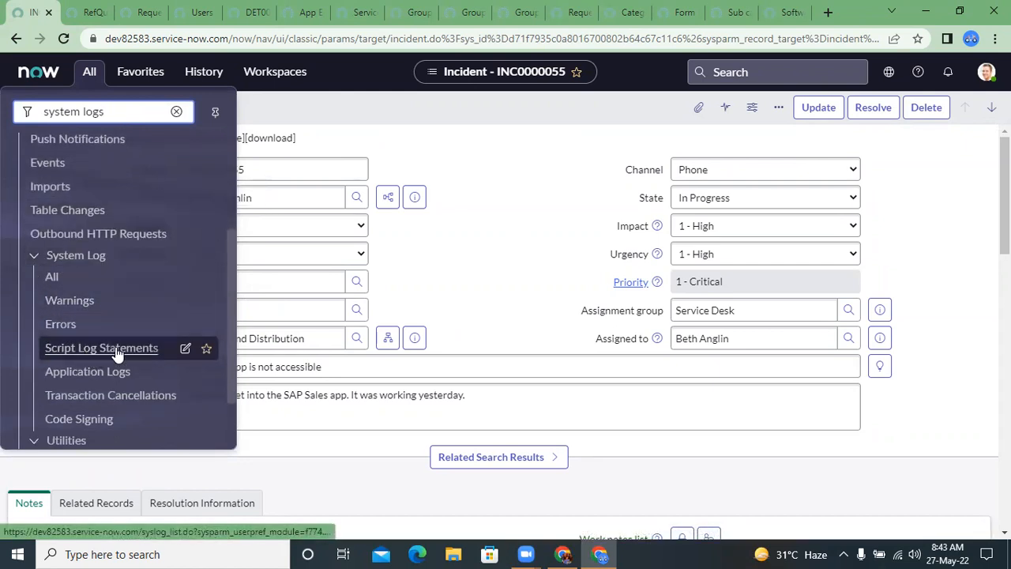
left_click(60, 279)
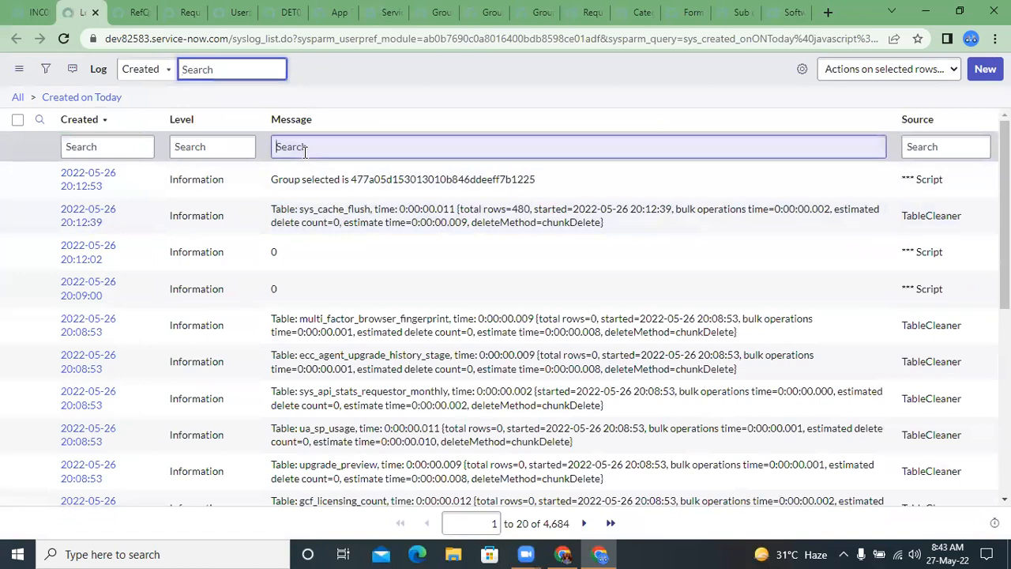
Step: Examine the newest "Group selected is" log message and the group sys_id it records
left_click_drag(278, 180, 386, 185)
left_click(386, 185)
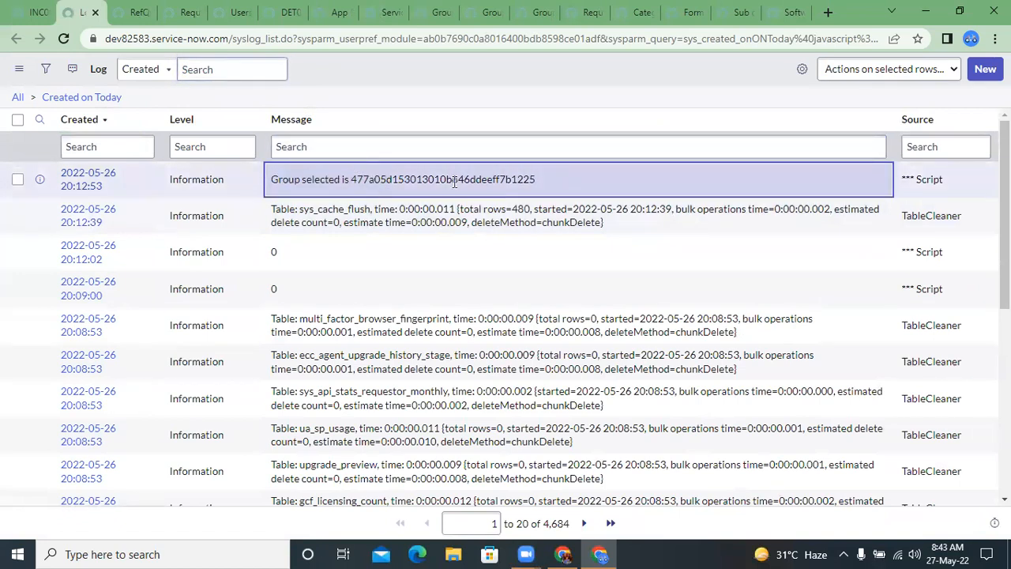
double_click(535, 185)
left_click(426, 182)
left_click_drag(463, 193, 538, 190)
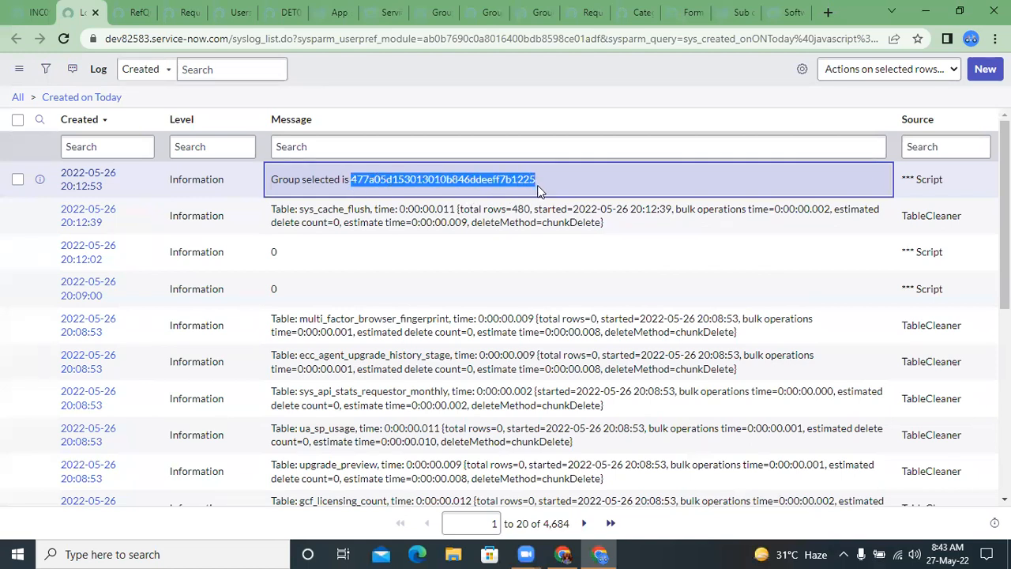
left_click(345, 144)
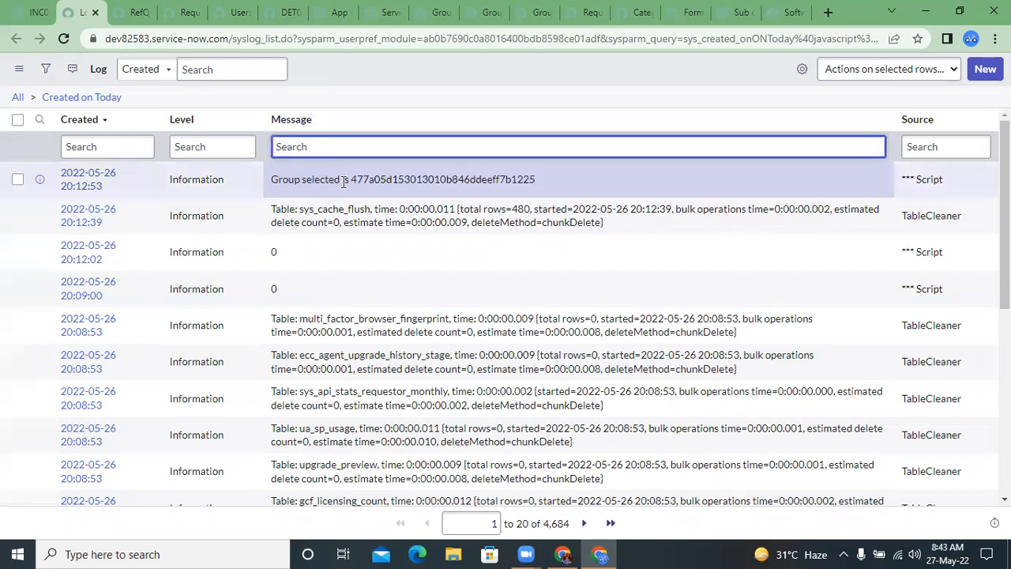
left_click_drag(352, 182, 561, 196)
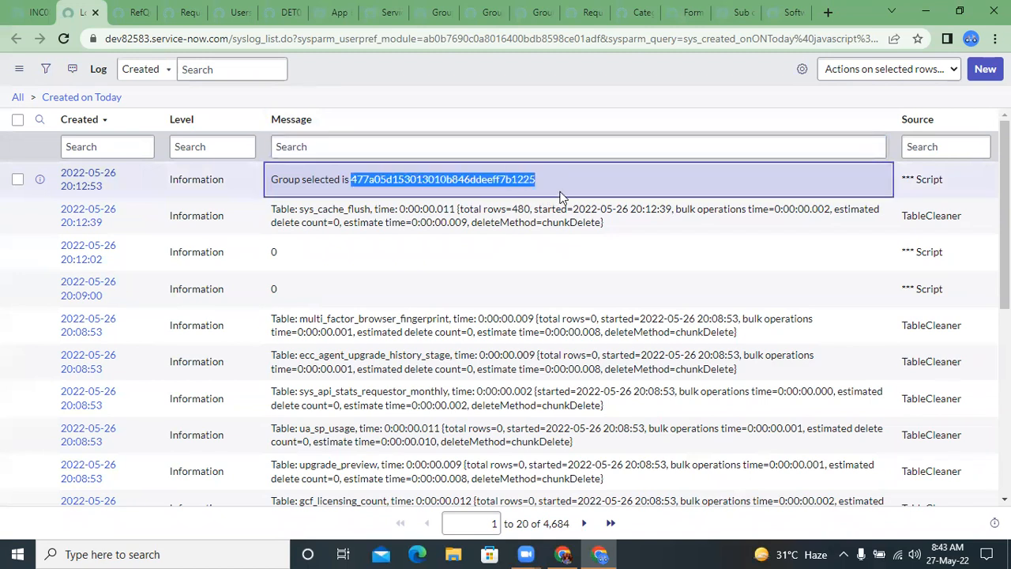
left_click(394, 145)
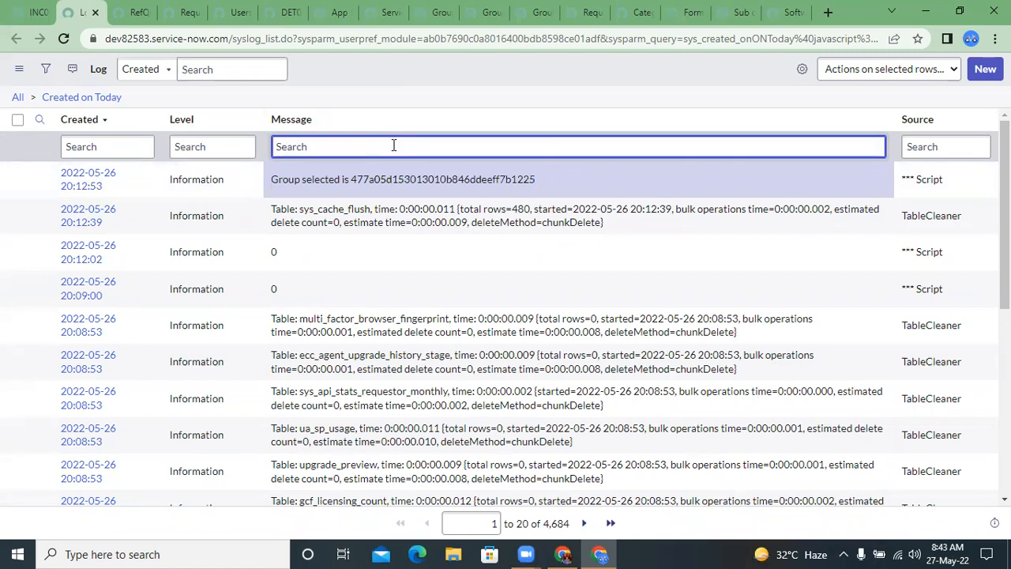
Step: Review the sys_id in the newest log message and the current.u_group argument in the Requested by dictionary entry's reference qualifier
left_click_drag(350, 180, 589, 193)
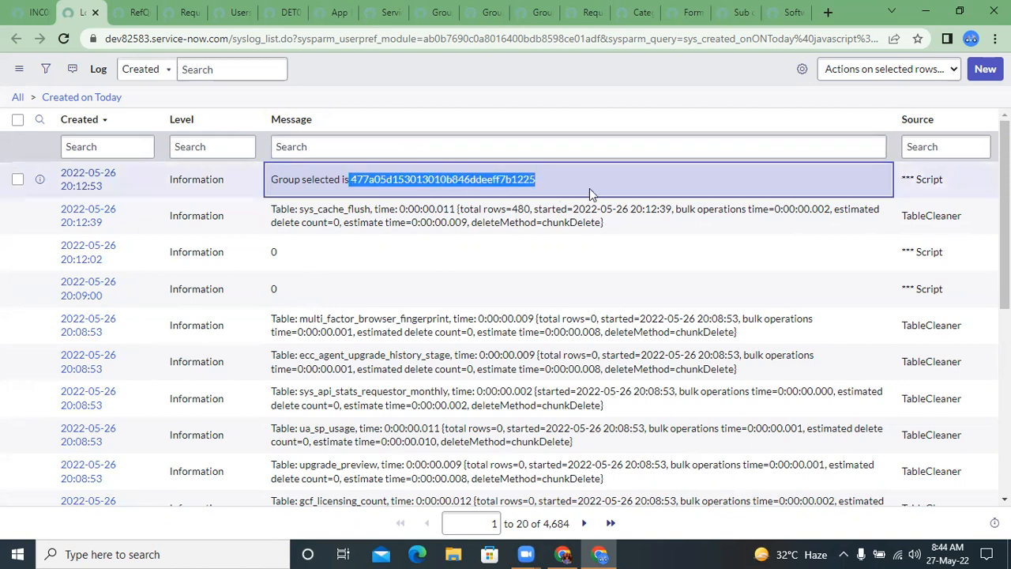
key("ctrl+Tab")
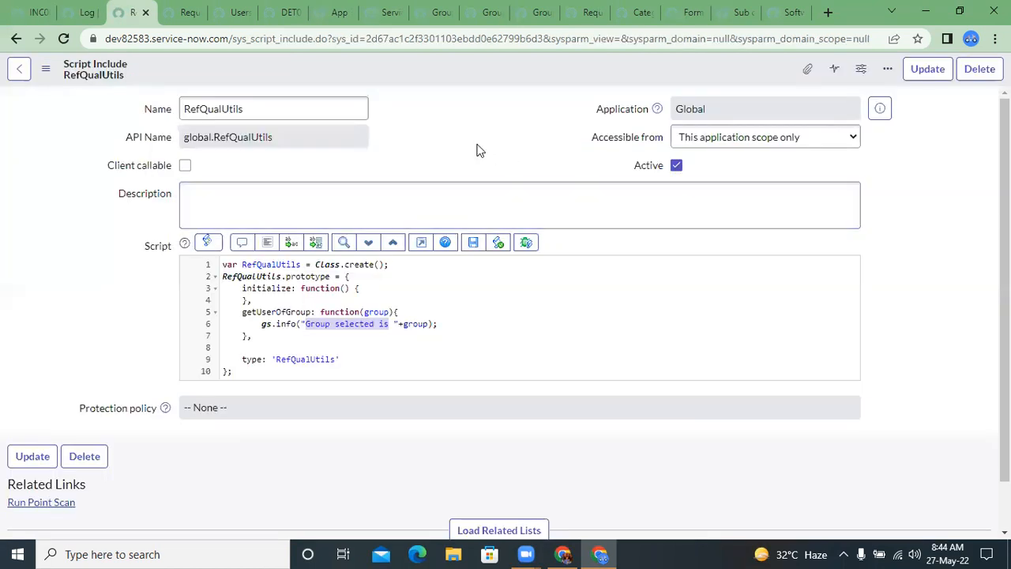
key("ctrl+Tab")
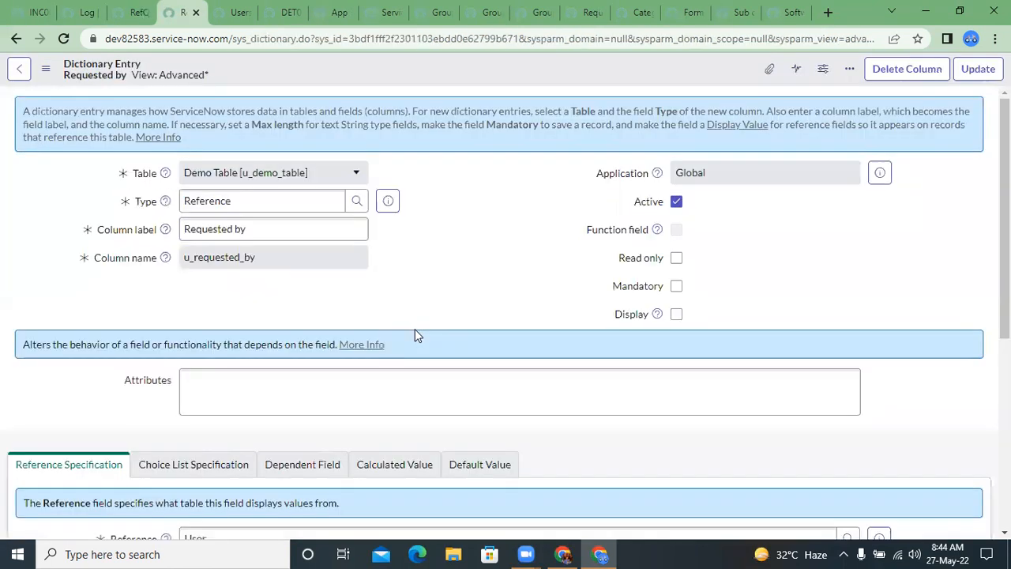
scroll(395, 386, "down", 2)
left_click(439, 409)
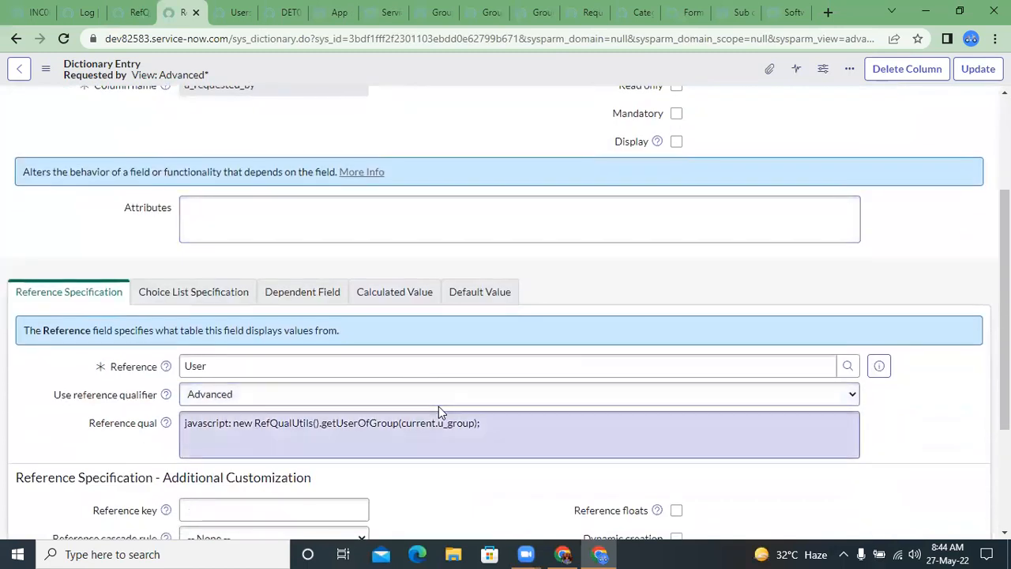
double_click(439, 409)
left_click(438, 406)
right_click(509, 416)
key("Escape")
left_click_drag(402, 424, 462, 423)
left_click(463, 423)
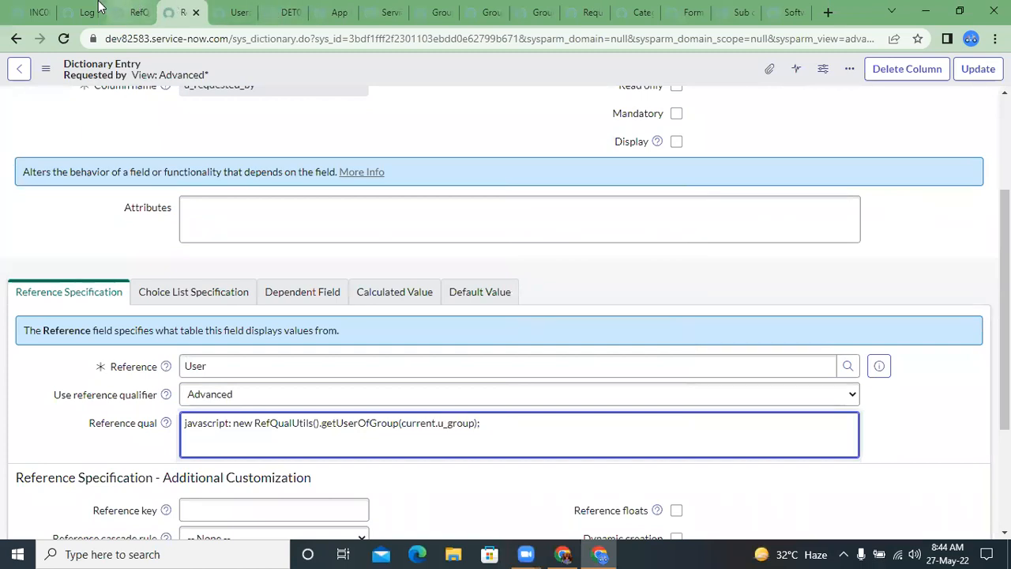
Step: Check the column name of the Group field on the Demo Table record
left_click(136, 12)
left_click(284, 12)
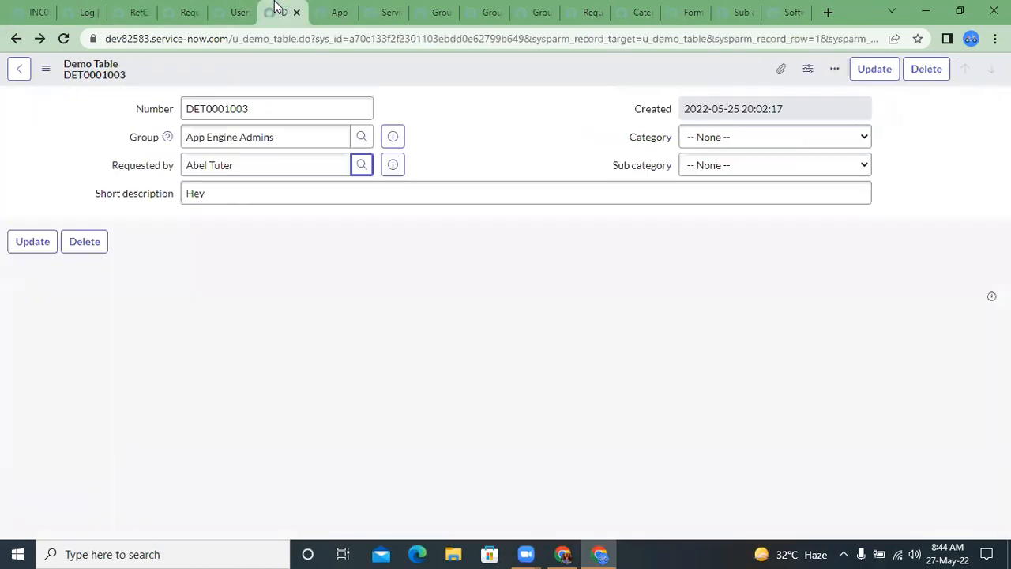
right_click(137, 141)
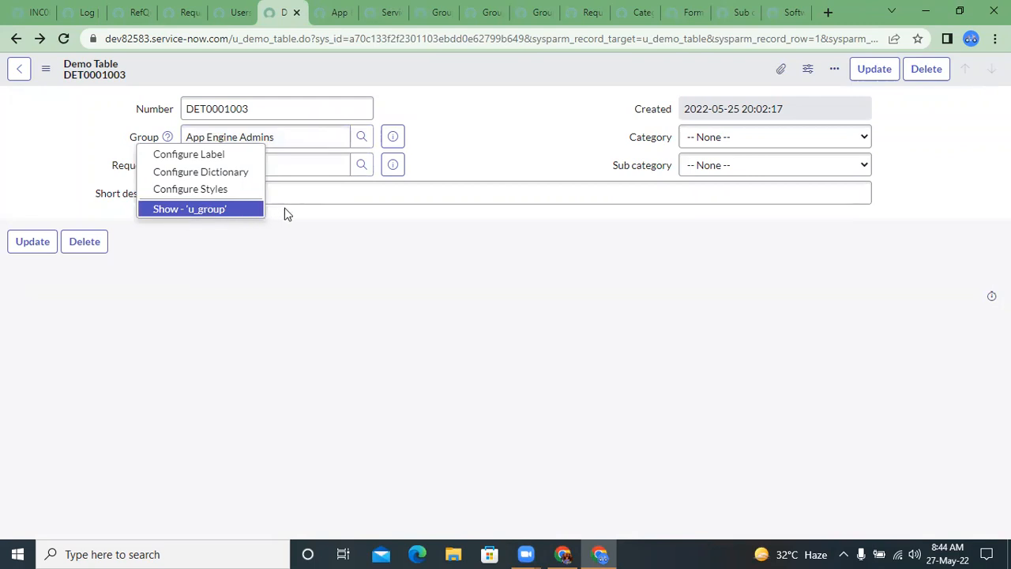
left_click(291, 137)
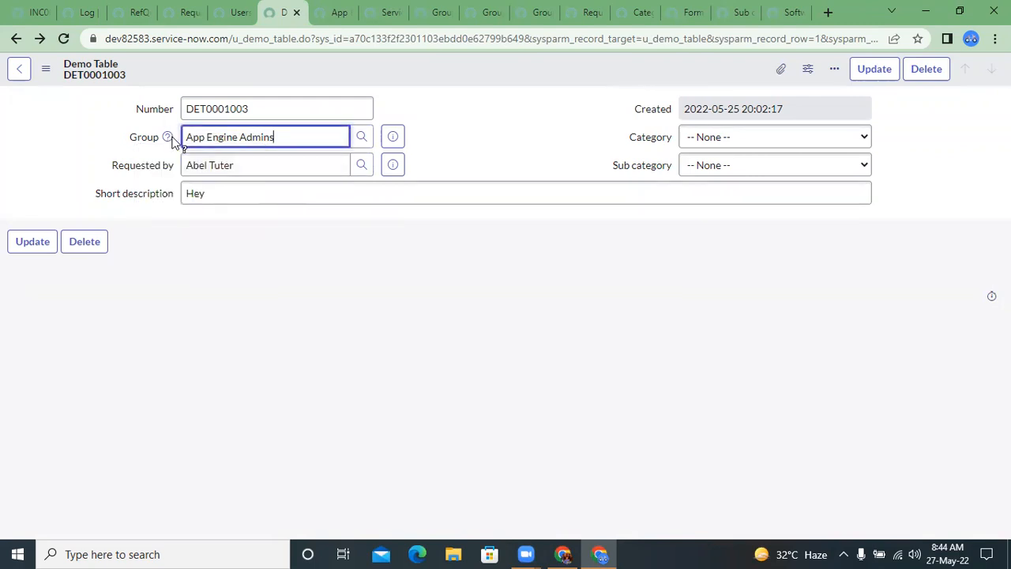
Step: Save the Demo Table record with App Engine Admins as its Group and stay on the form
mouse_move(172, 138)
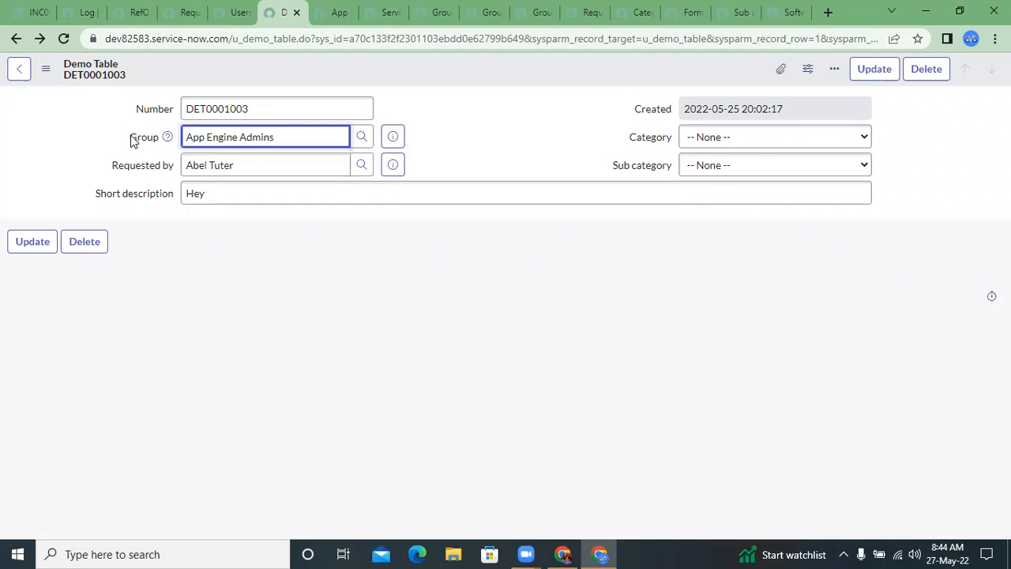
right_click(279, 72)
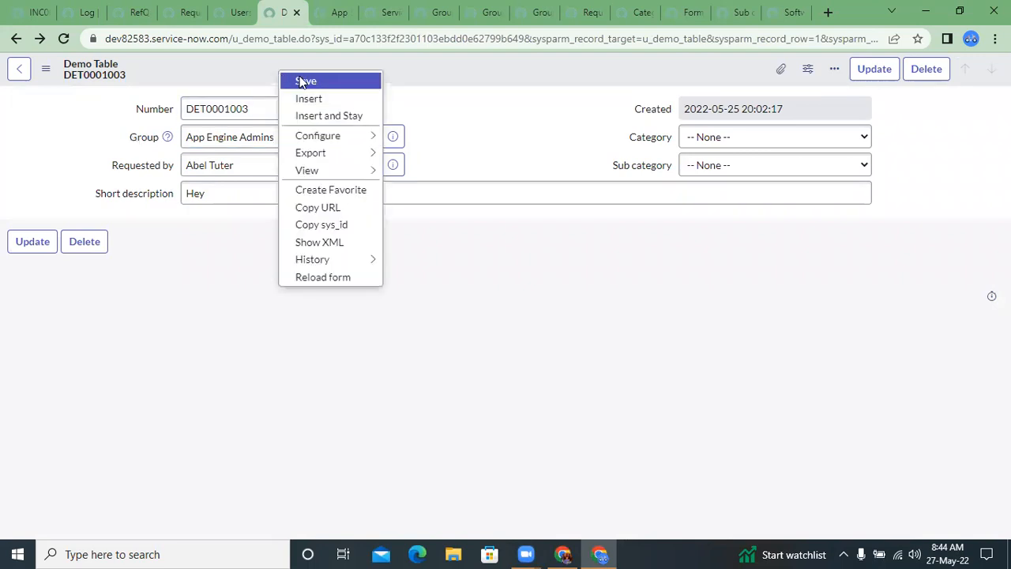
left_click(298, 82)
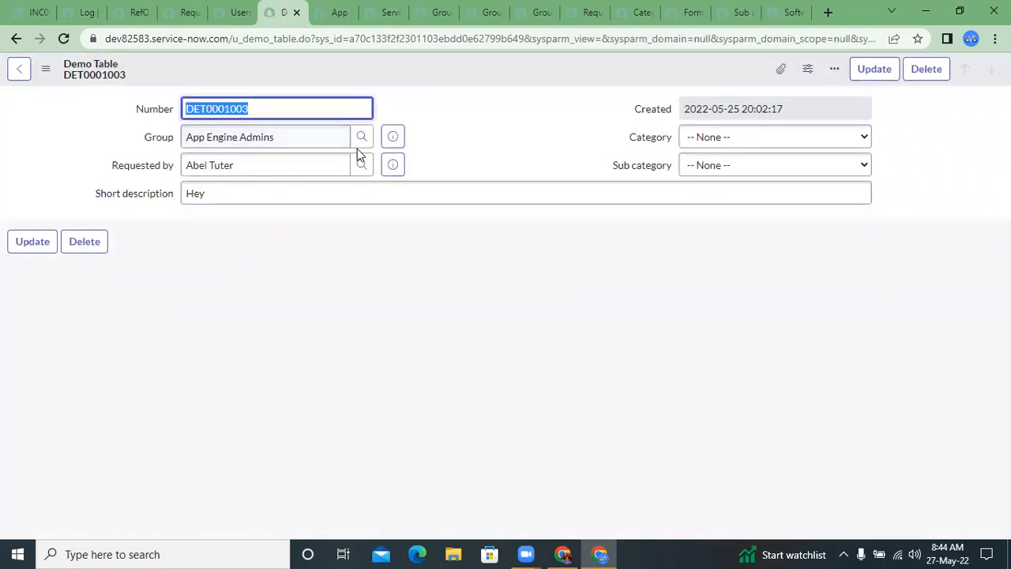
left_click(289, 163)
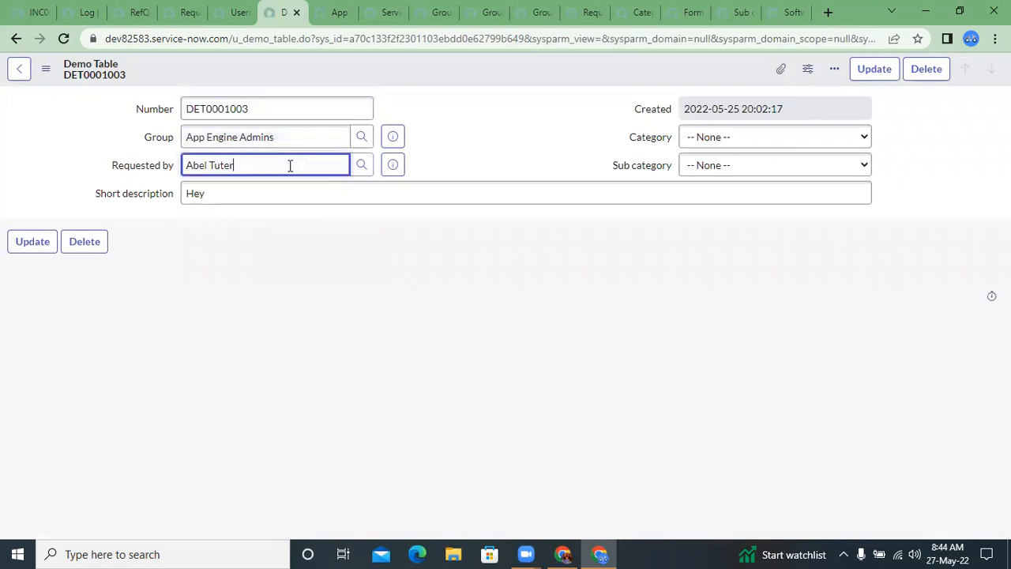
Step: Show the Demo Table record's XML and inspect the display value of its u_group element
left_click(45, 69)
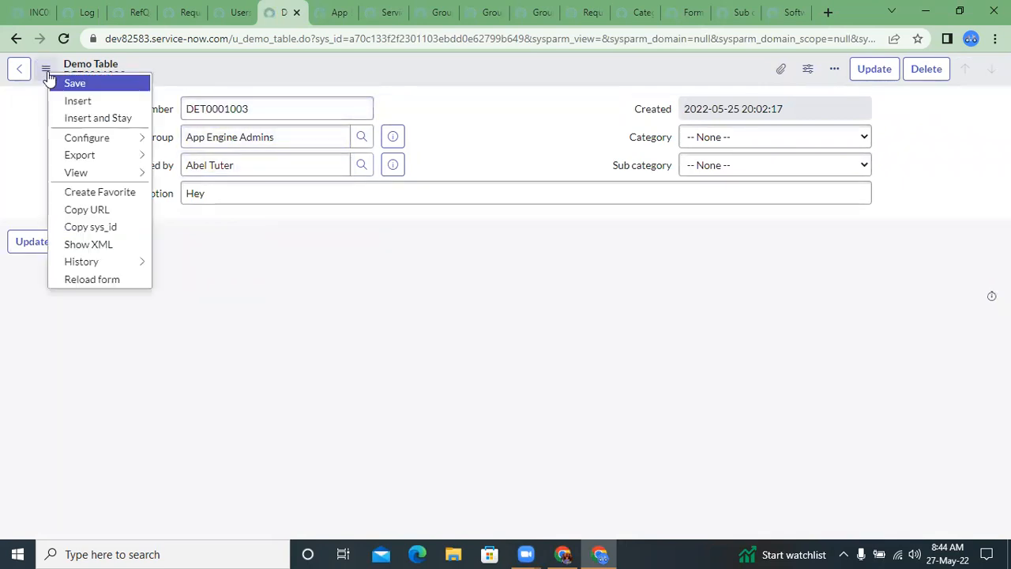
left_click(115, 247)
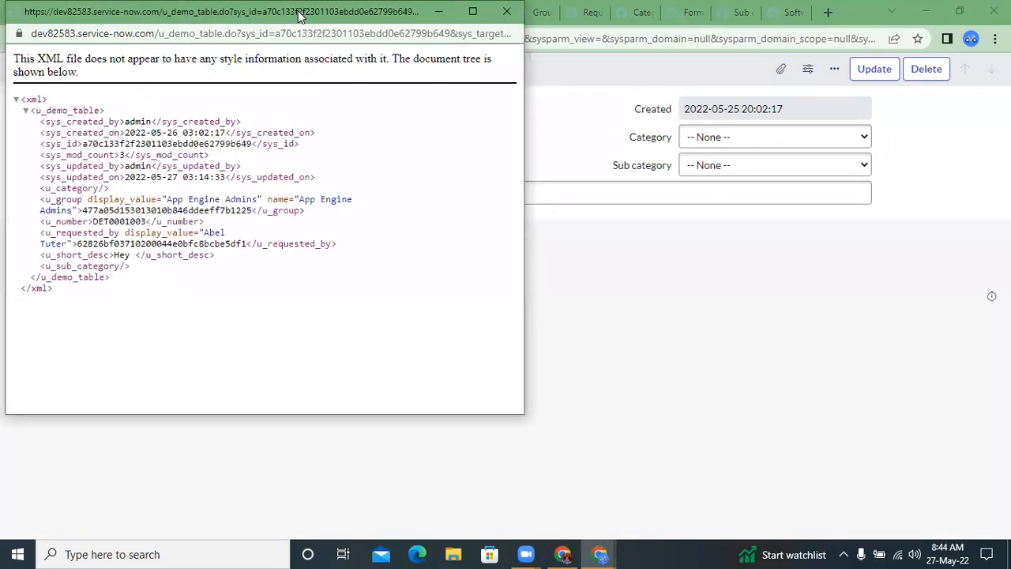
left_click_drag(301, 15, 768, 53)
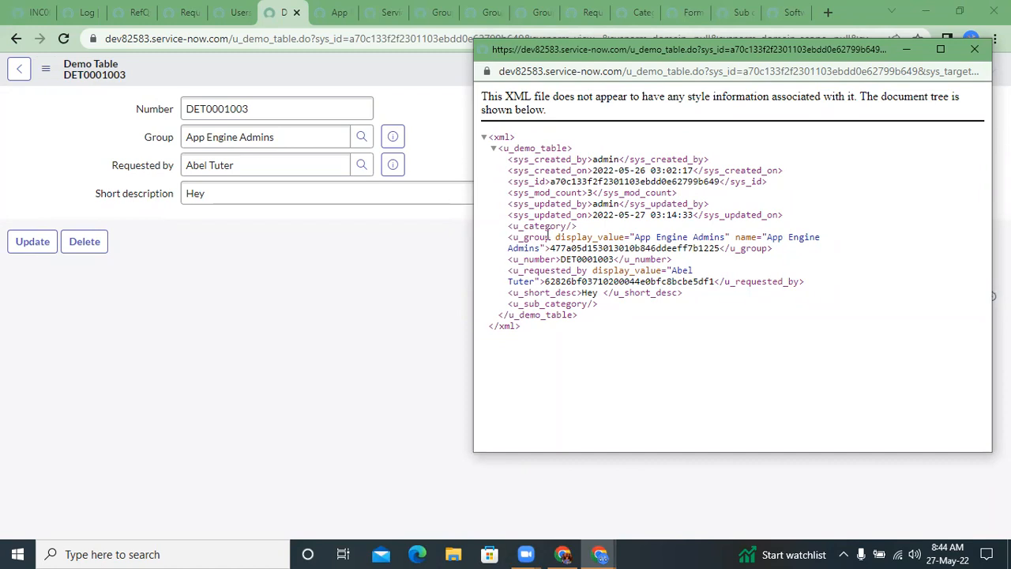
double_click(560, 248)
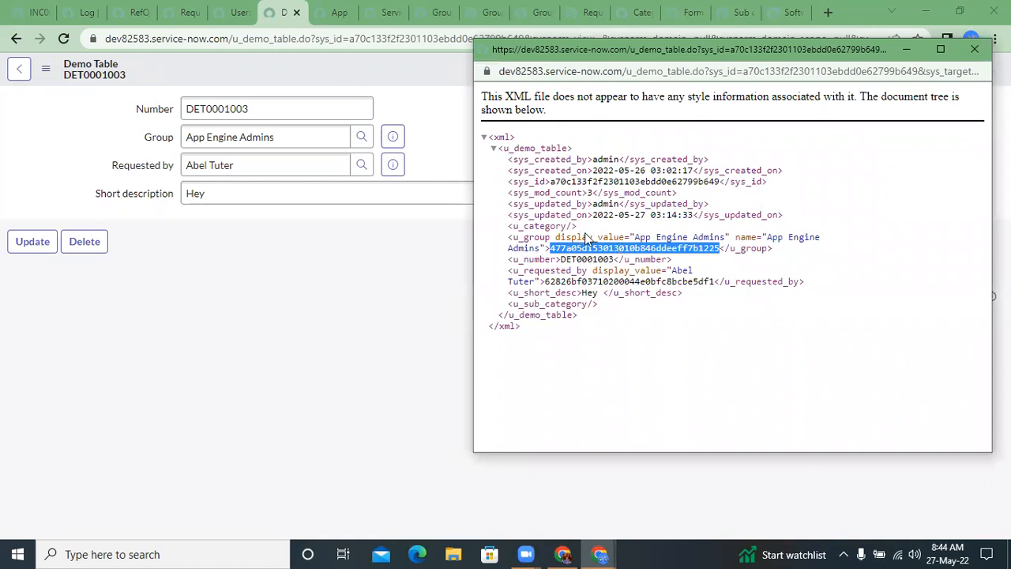
double_click(623, 170)
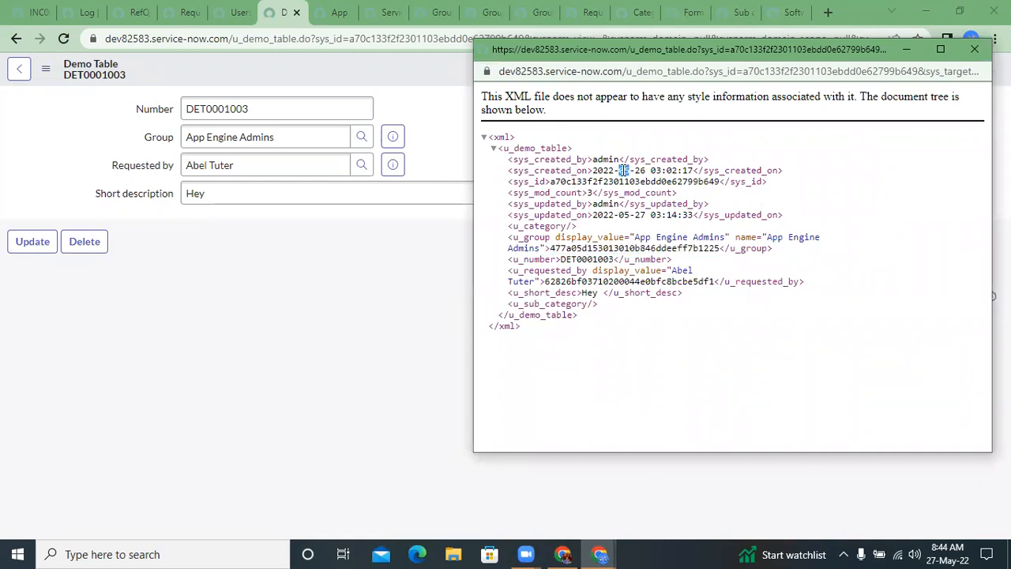
left_click_drag(591, 180, 612, 194)
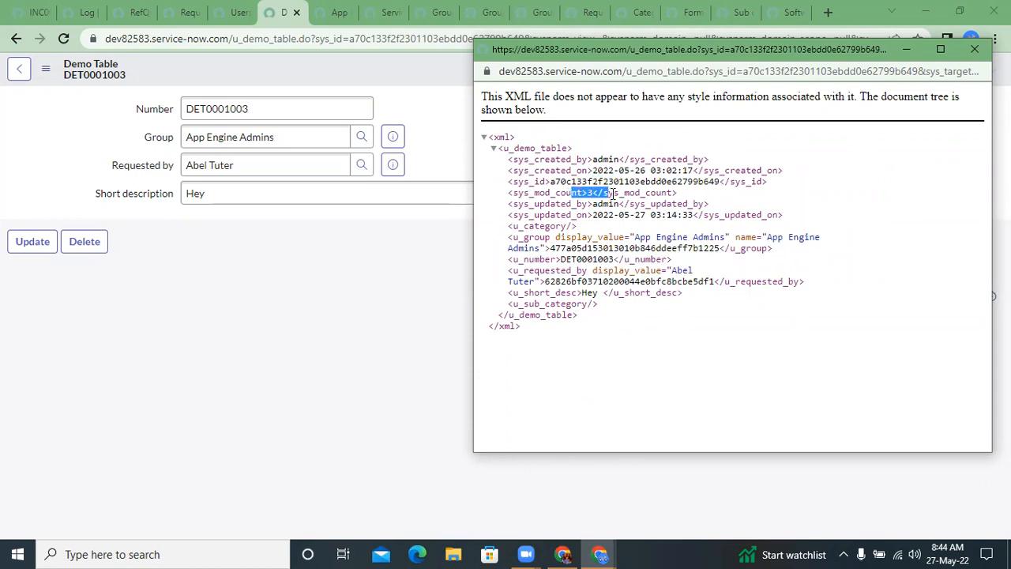
left_click_drag(509, 237, 724, 237)
left_click(554, 248)
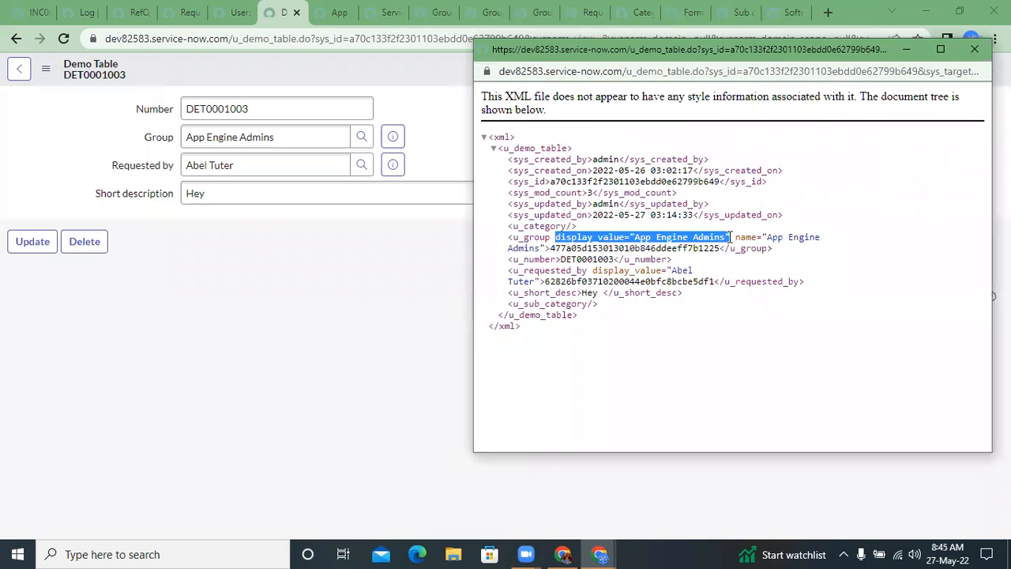
Step: Examine the name and sys_id stored in the XML's u_group element, and close the XML window
left_click_drag(732, 237, 548, 246)
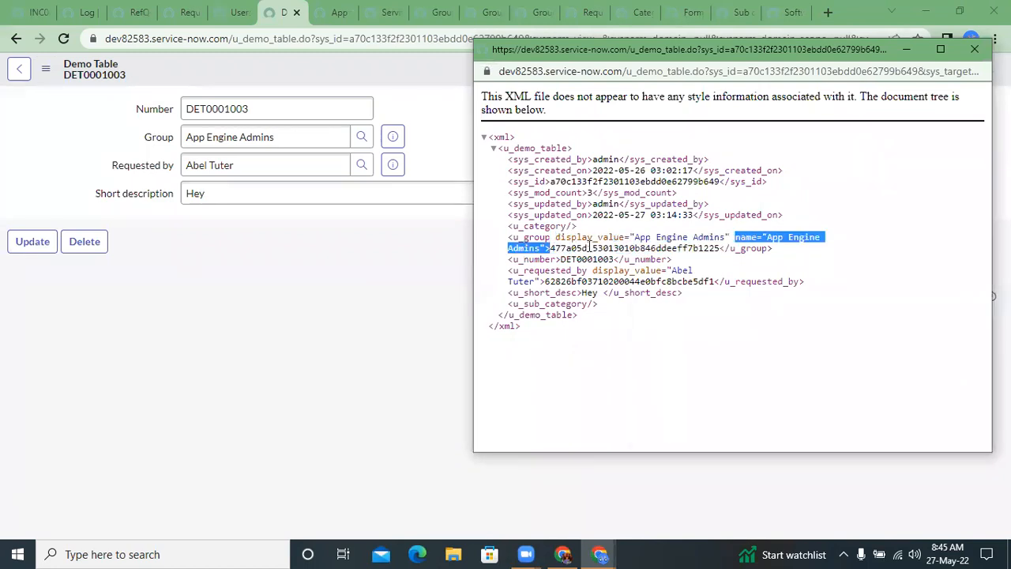
double_click(590, 247)
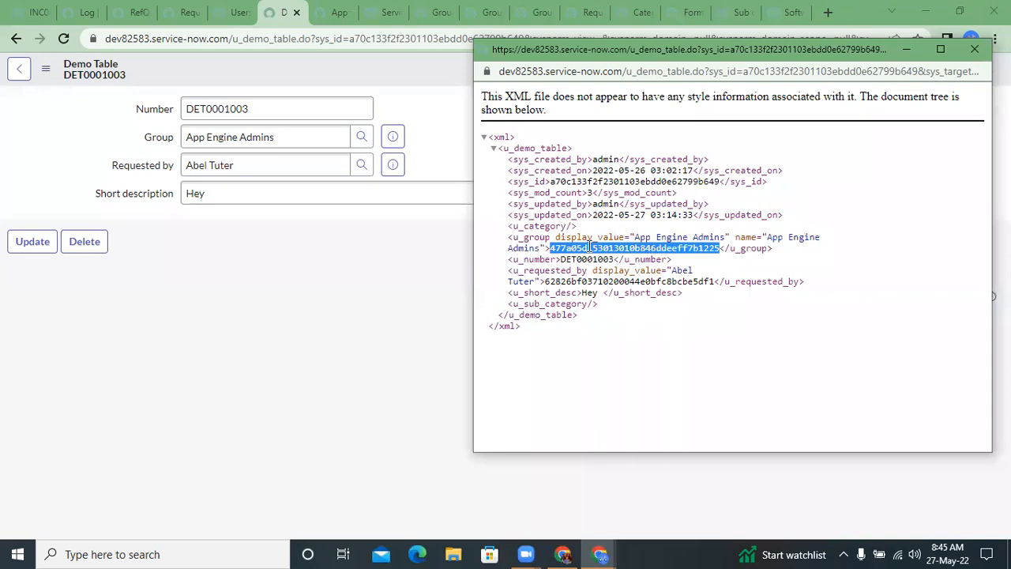
triple_click(589, 247)
left_click(589, 264)
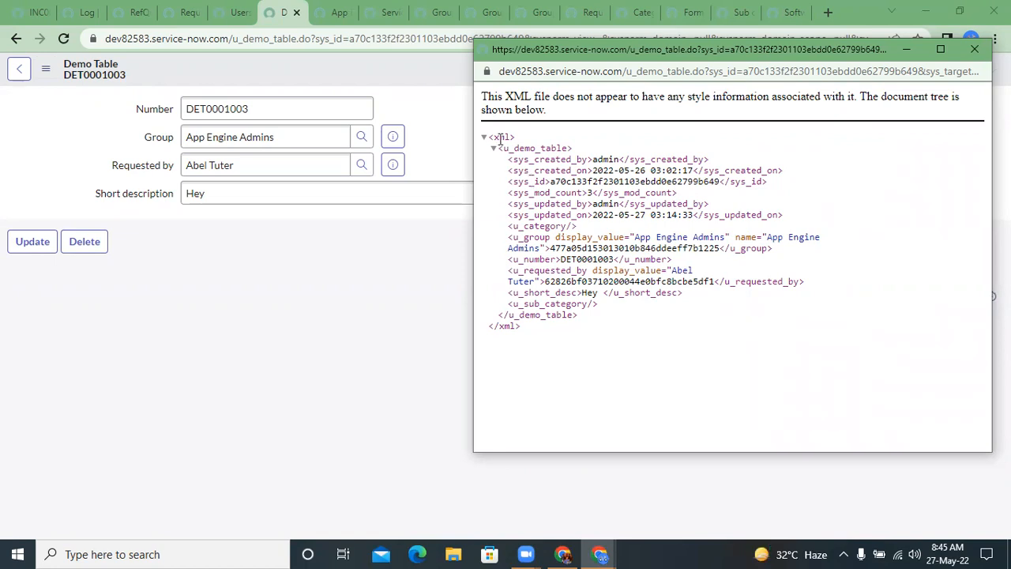
left_click_drag(500, 138, 621, 356)
left_click(621, 356)
triple_click(620, 250)
double_click(621, 250)
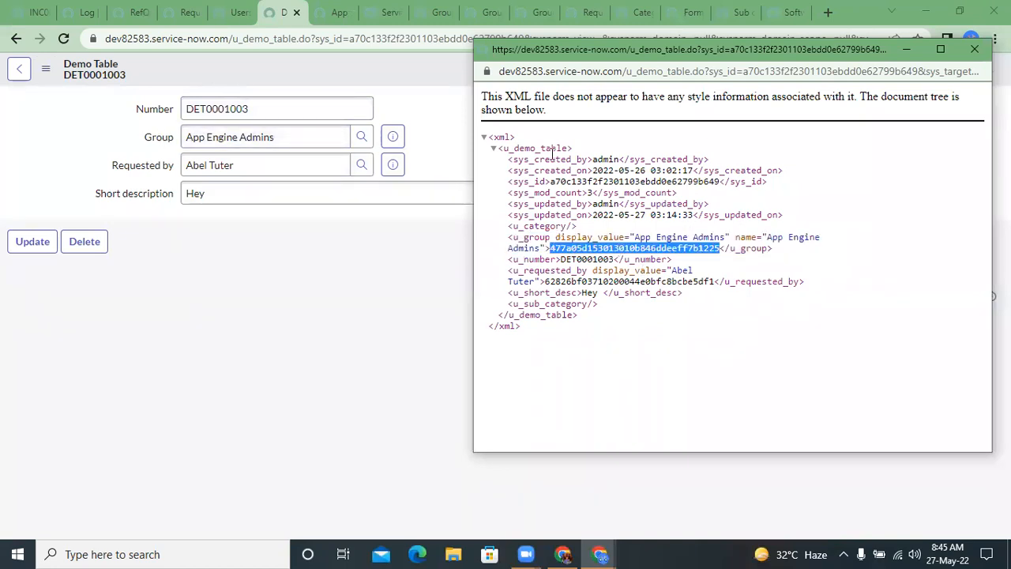
left_click_drag(608, 58, 523, 61)
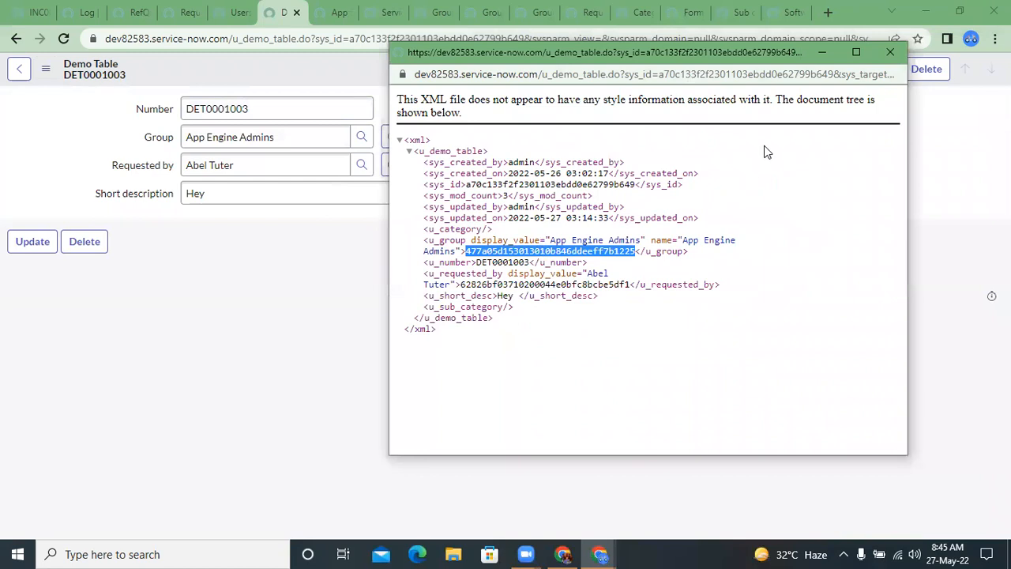
left_click(888, 53)
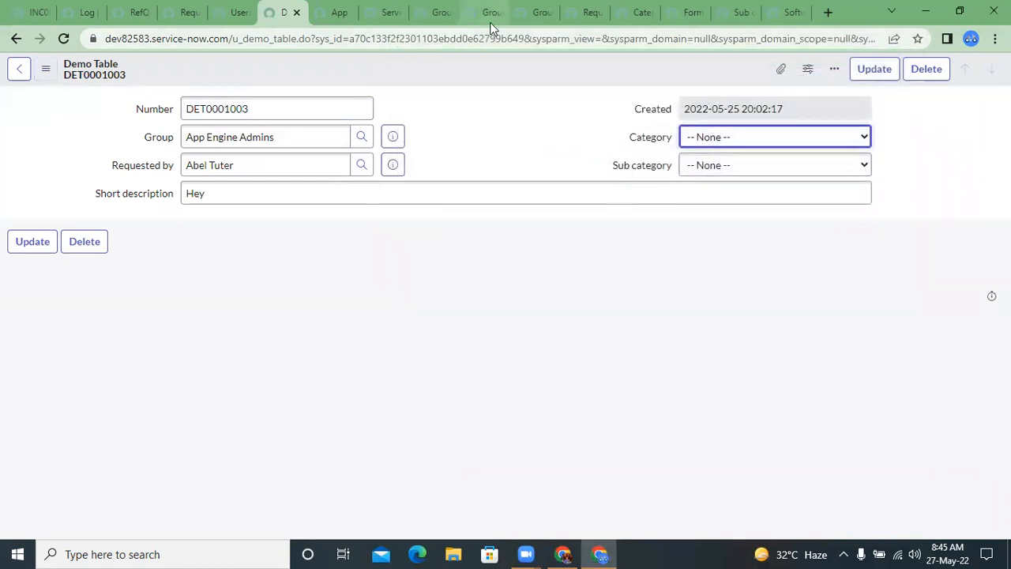
Step: Return to the system log and compare the sys_id in the newest "Group selected is" message with the XML value
left_click(85, 12)
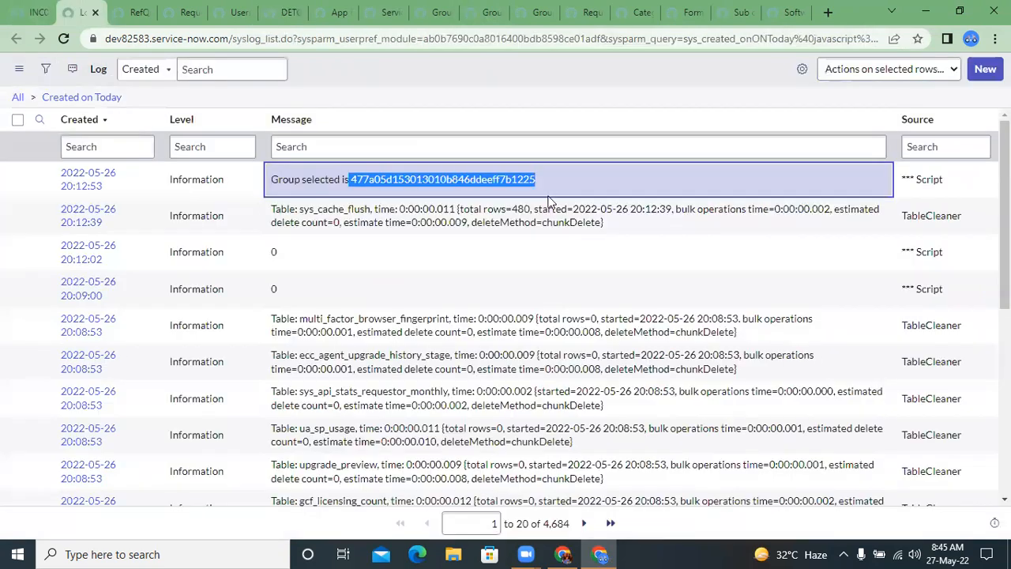
left_click(471, 150)
left_click_drag(352, 179, 539, 184)
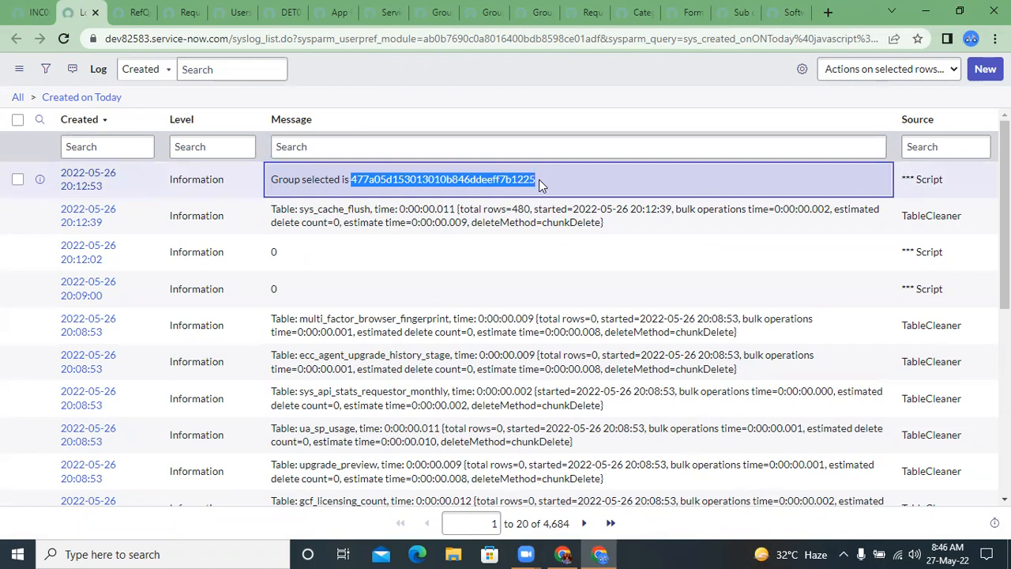
left_click(402, 93)
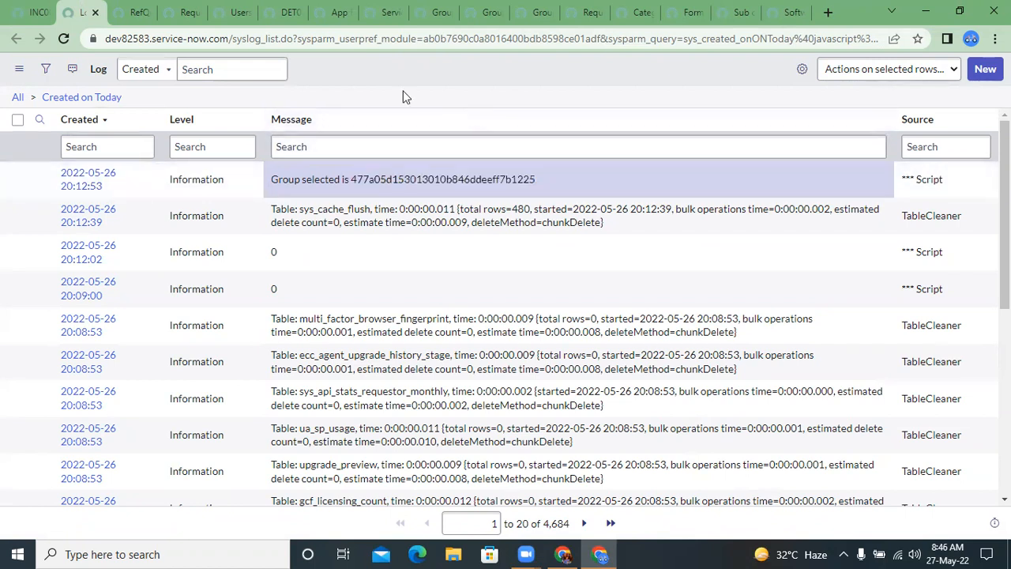
Step: From the Groups list, check the group members of Analytics Settings Managers and App Engine Admins, closing each record
left_click(519, 8)
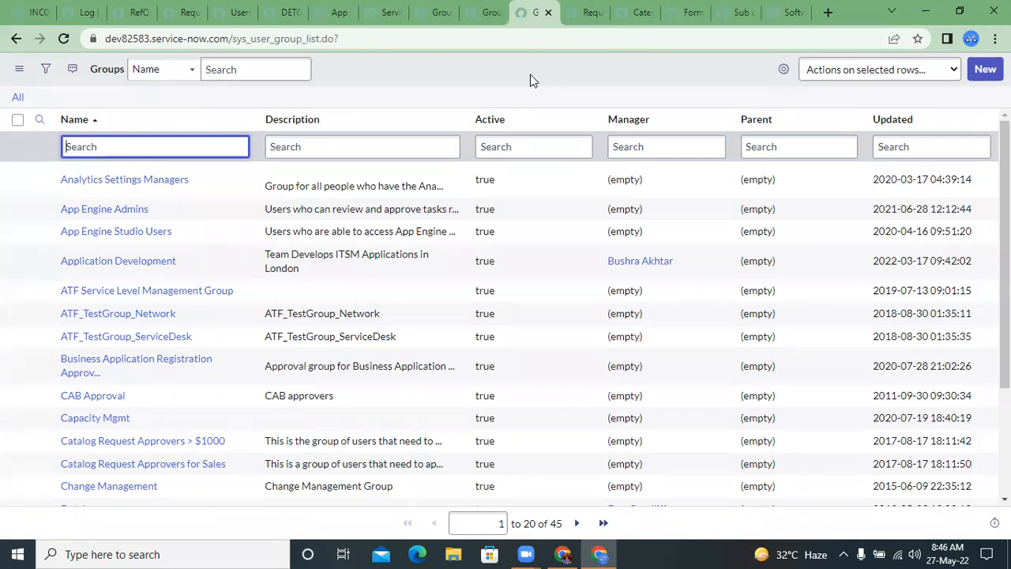
left_click(584, 11)
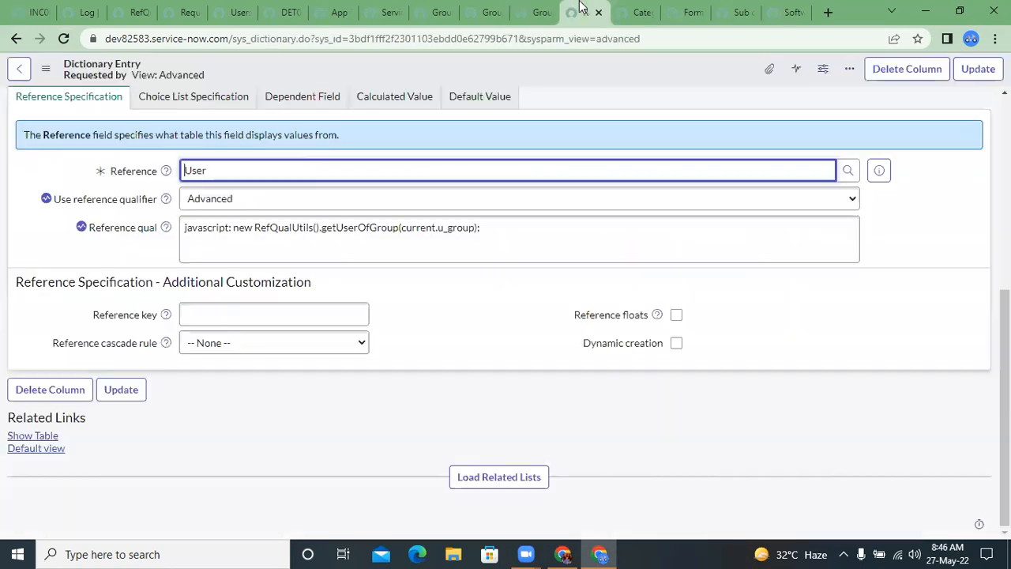
left_click(536, 11)
left_click(152, 180)
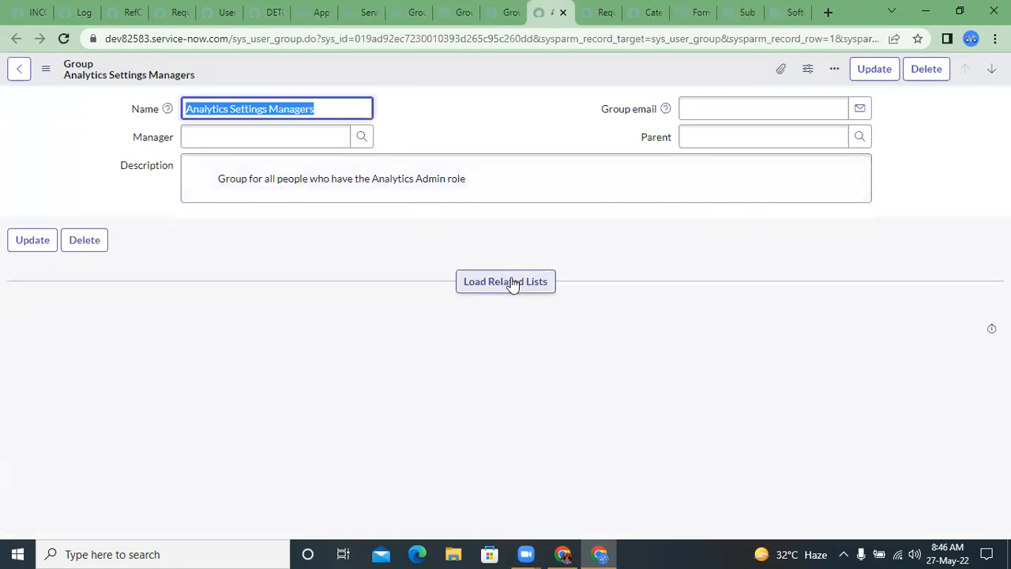
left_click(511, 285)
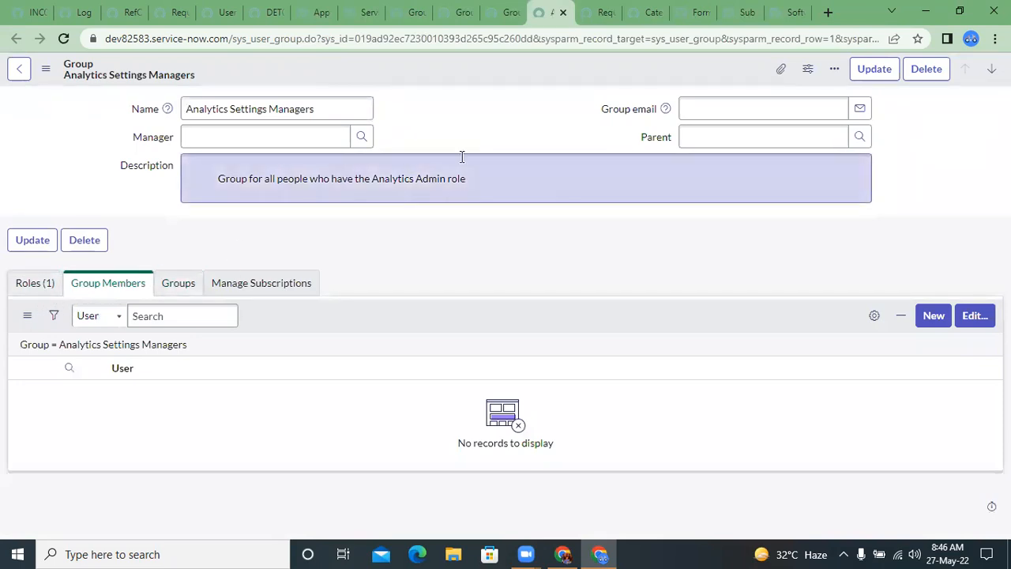
left_click(563, 13)
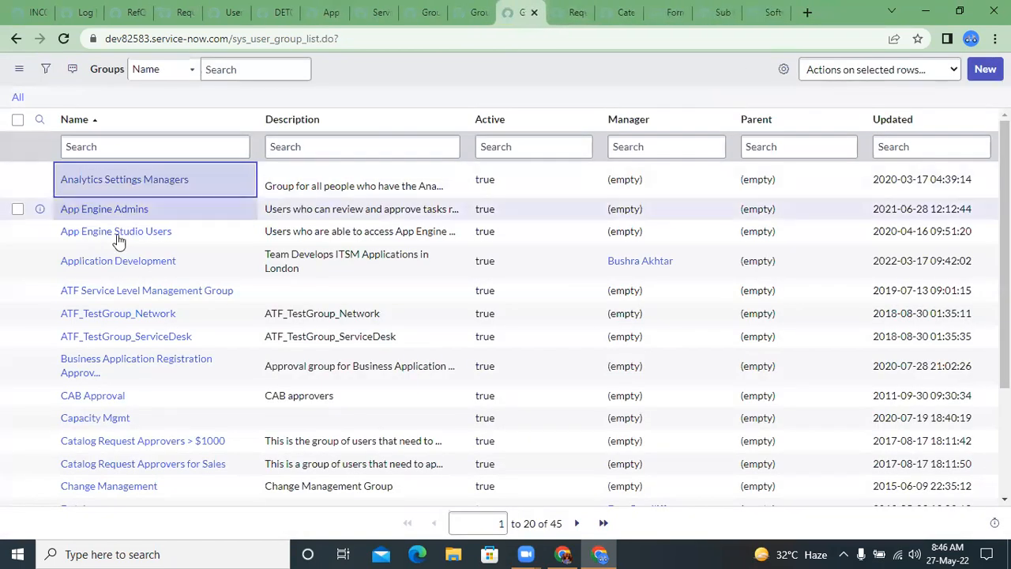
left_click(99, 209)
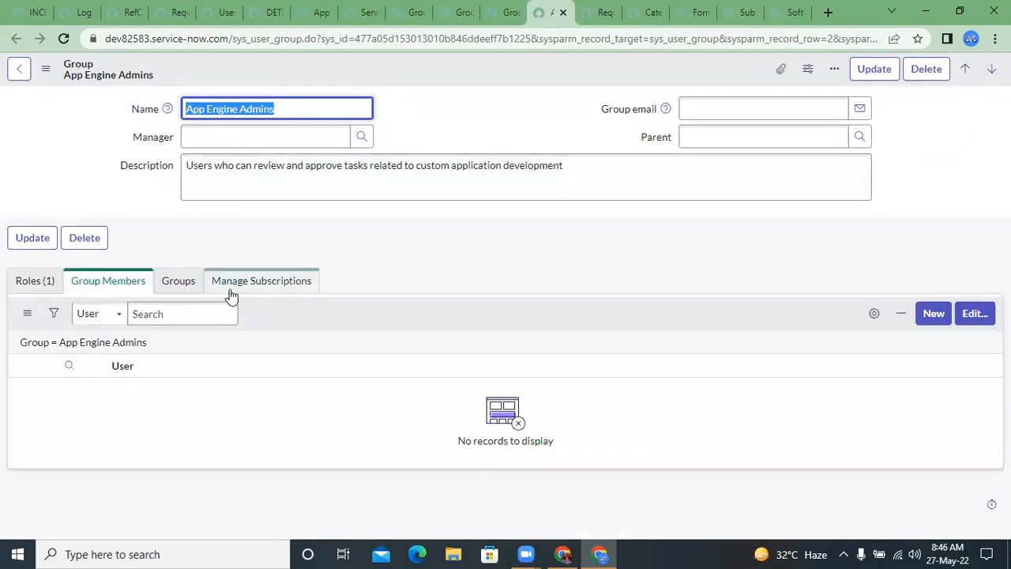
left_click(564, 13)
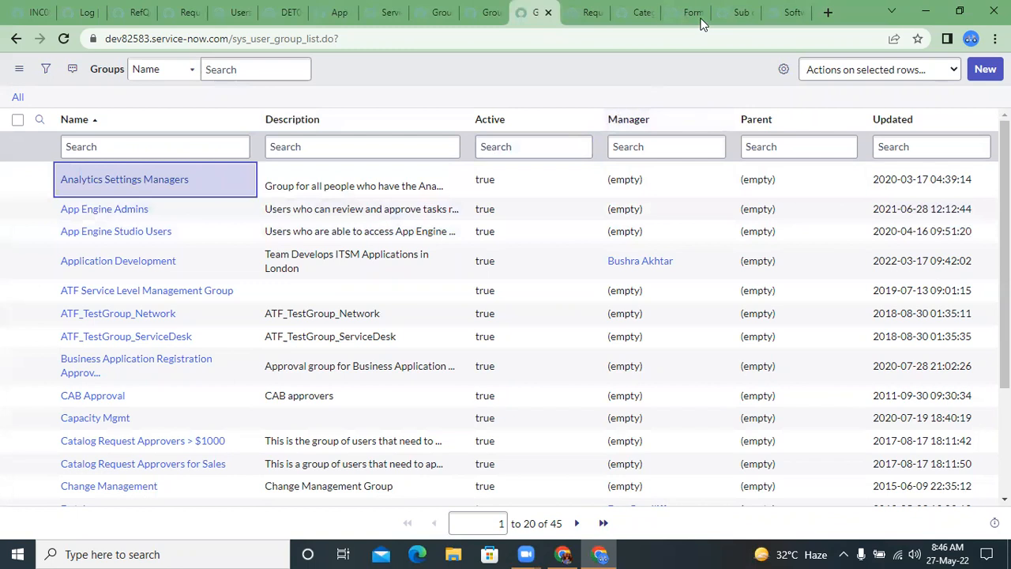
Step: Go to the already open Service Desk group record and view its Group Members list
left_click(387, 12)
left_click(447, 10)
left_click(474, 9)
left_click(434, 12)
left_click(384, 10)
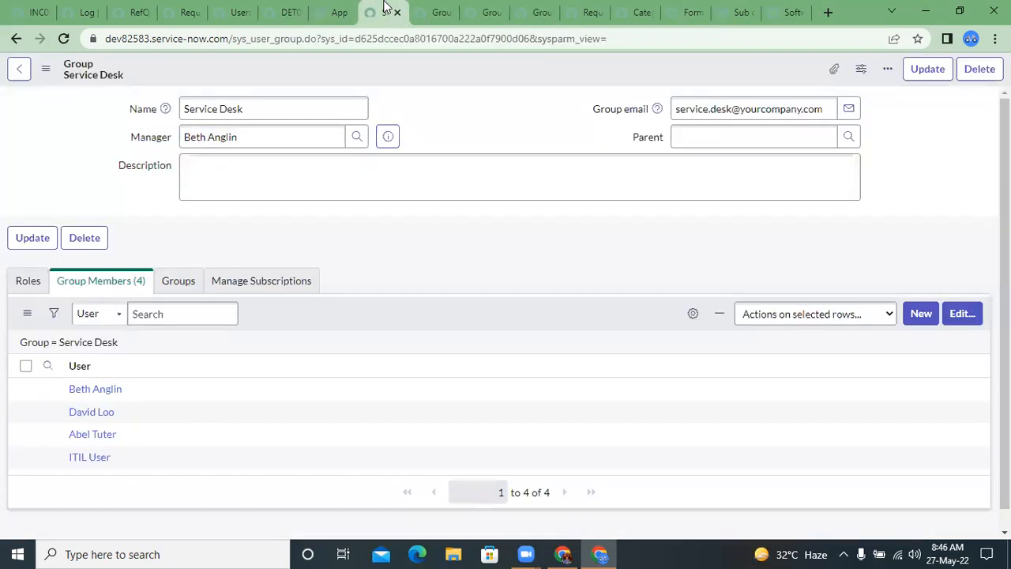
Step: Examine the table name in the Service Desk group record's web address
left_click(278, 98)
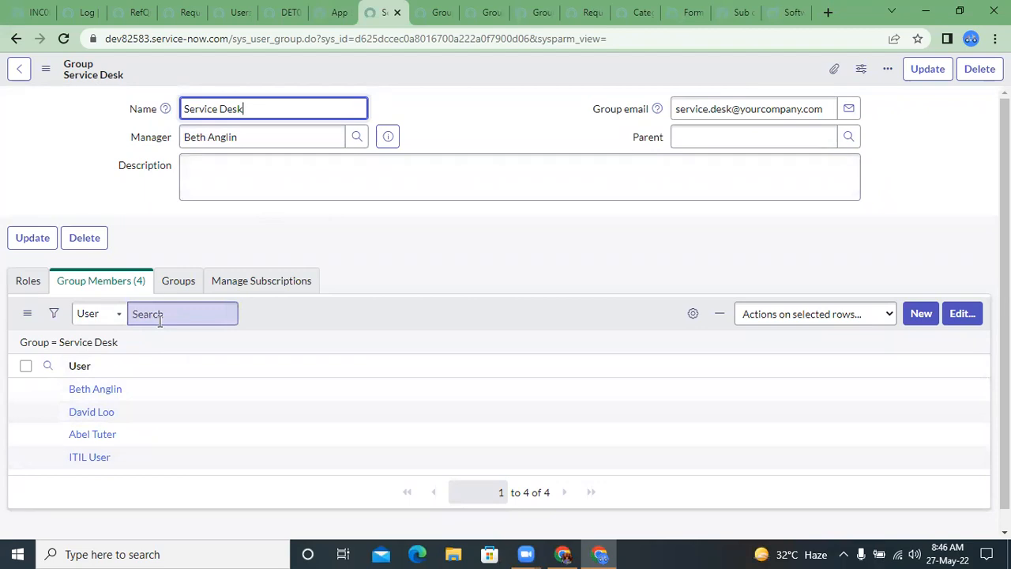
left_click(266, 39)
left_click(285, 40)
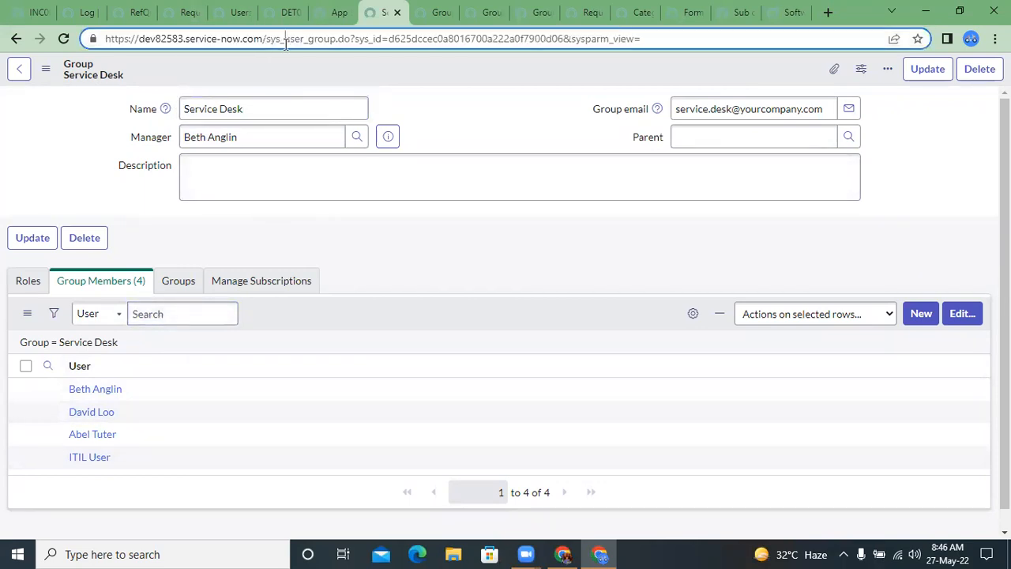
double_click(285, 39)
left_click(431, 77)
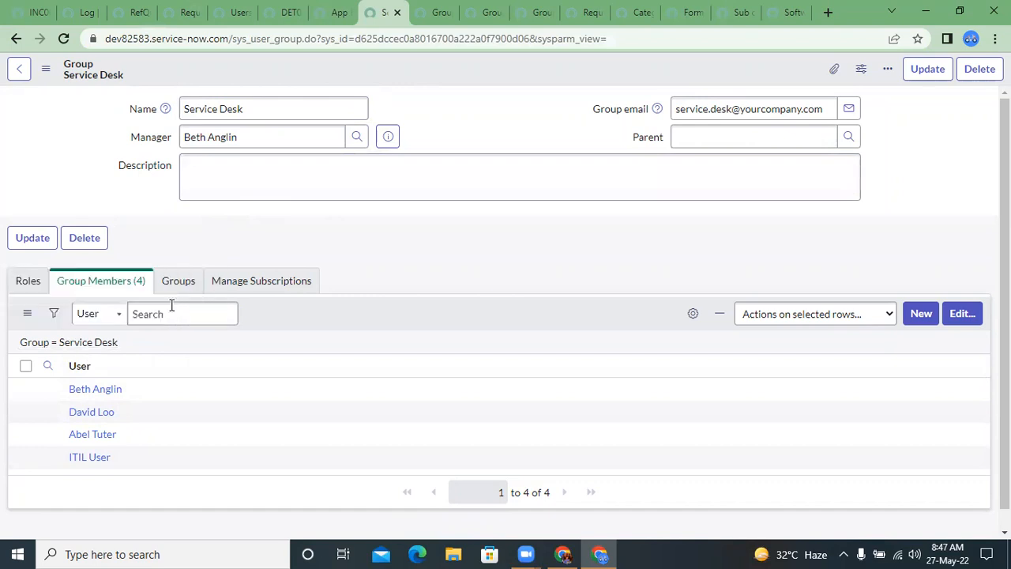
Step: Open the Service Desk group's filtered member list in a new window and close one spare Group window
right_click(105, 346)
left_click(123, 356)
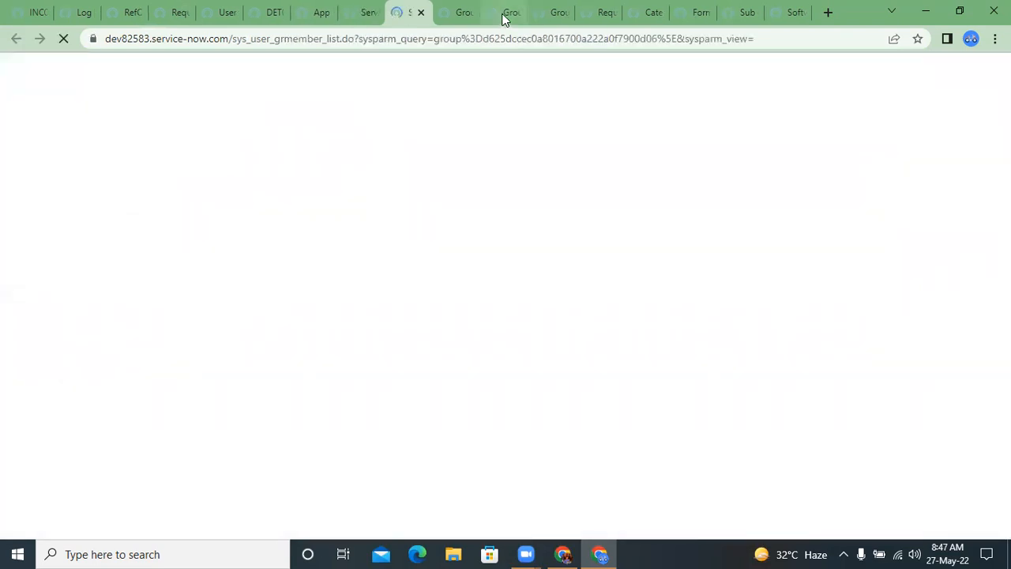
left_click(469, 13)
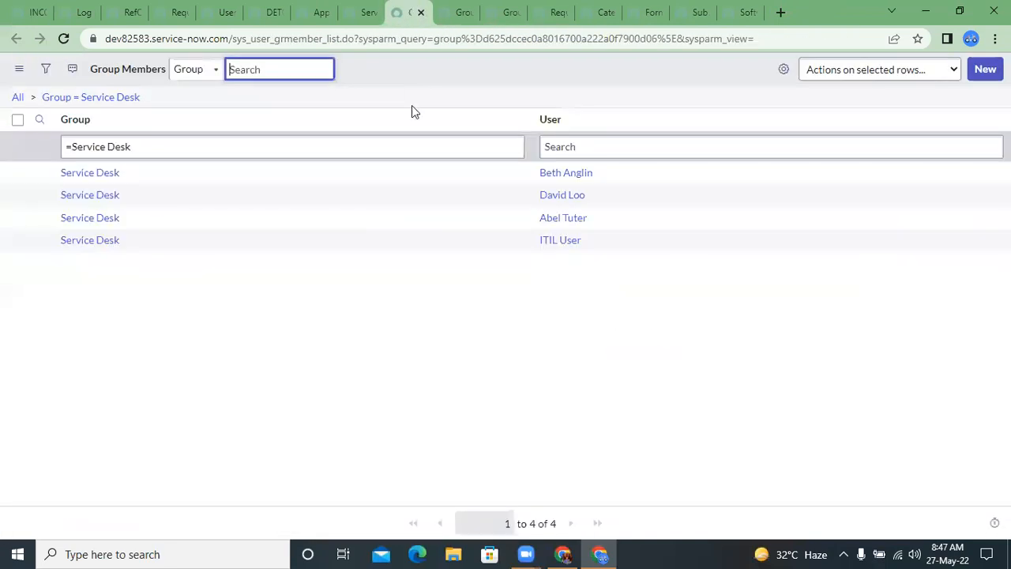
double_click(322, 40)
left_click(406, 85)
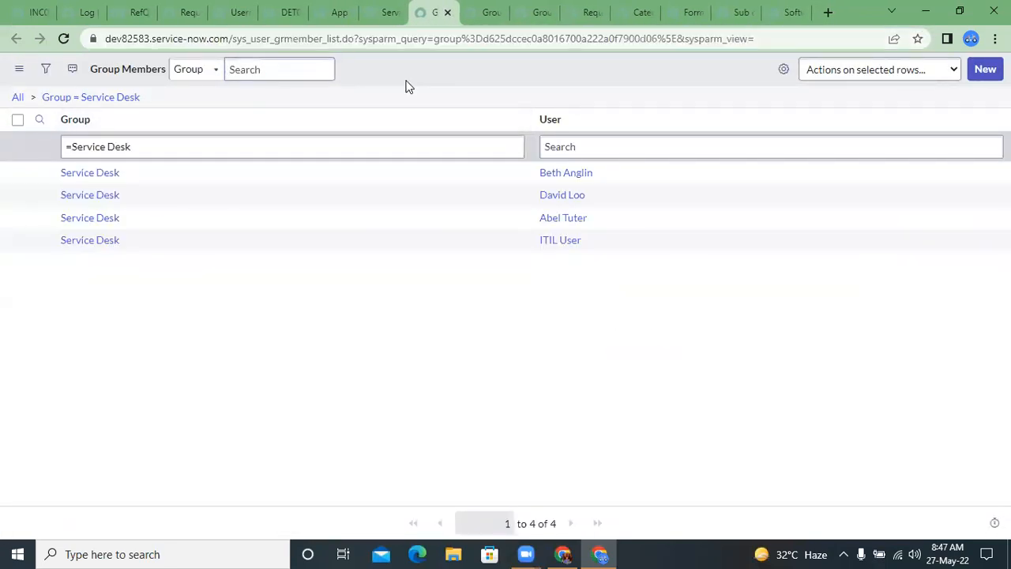
Step: Examine the member list's table name in the web address and its Group and User columns
left_click(572, 144)
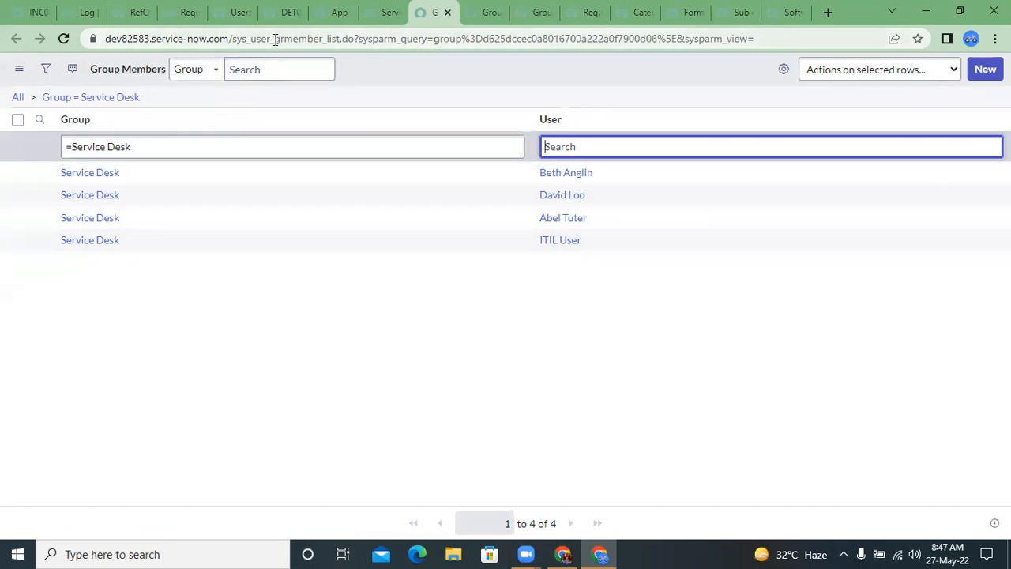
left_click_drag(232, 38, 327, 39)
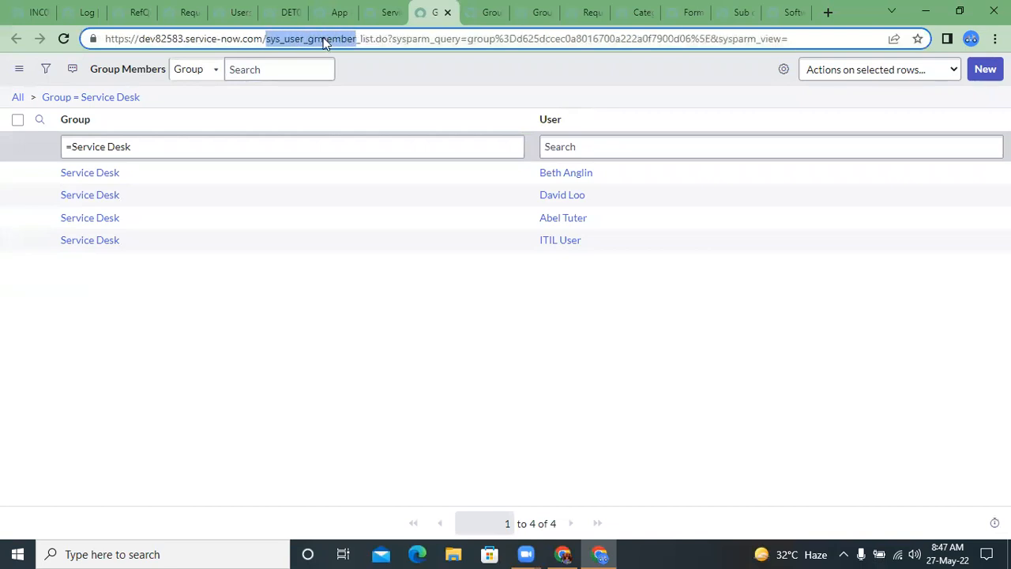
left_click(372, 69)
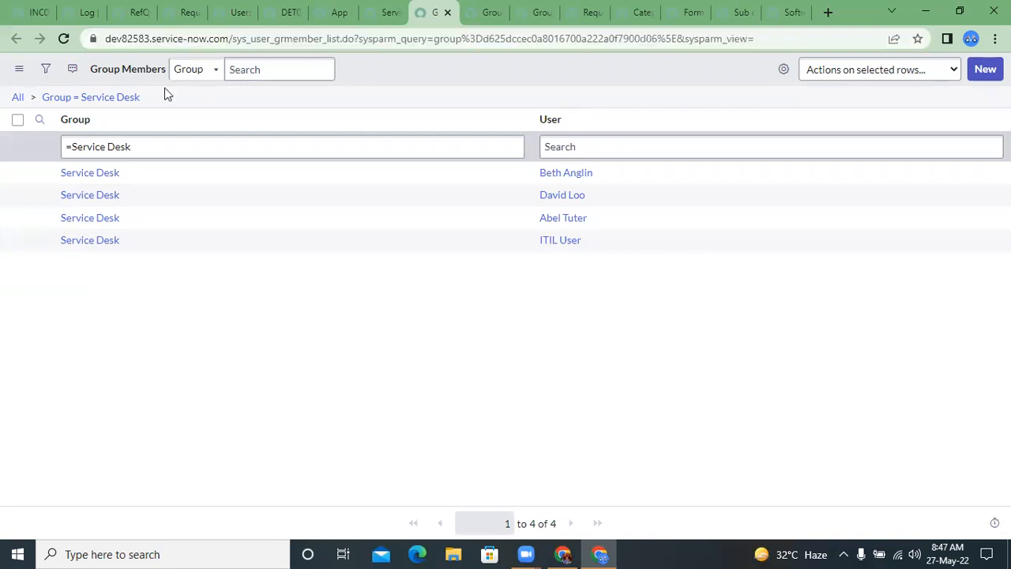
left_click(96, 99)
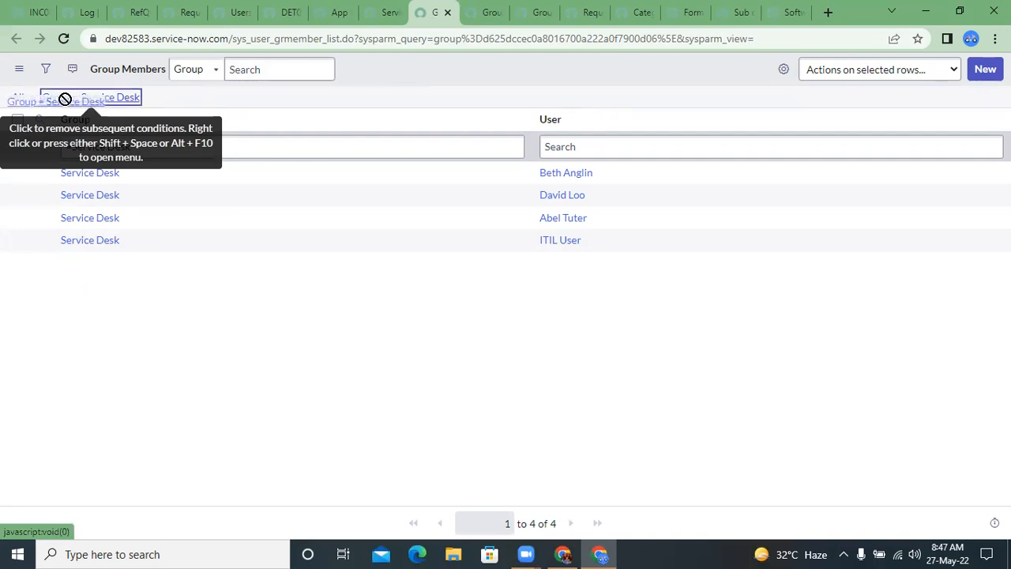
left_click(113, 147)
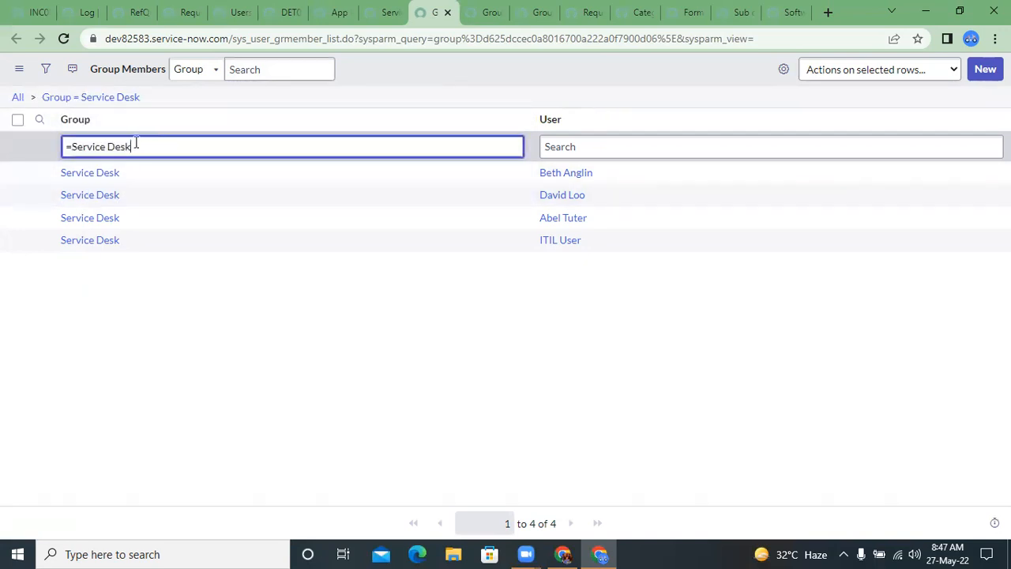
left_click(569, 144)
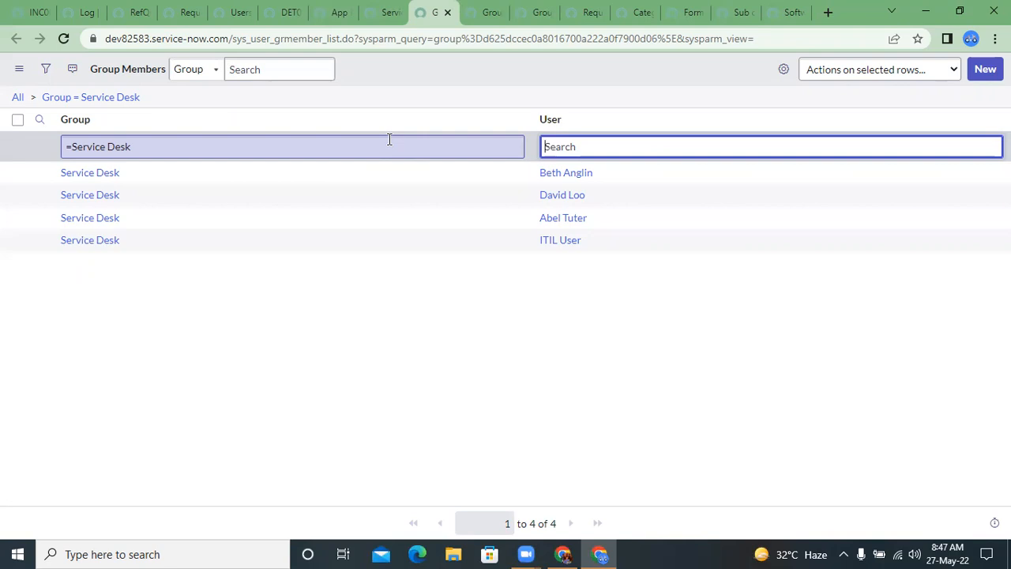
Step: Copy the member list's "Group = Service Desk" query and paste it into the address field to inspect the sys_id it uses
right_click(118, 99)
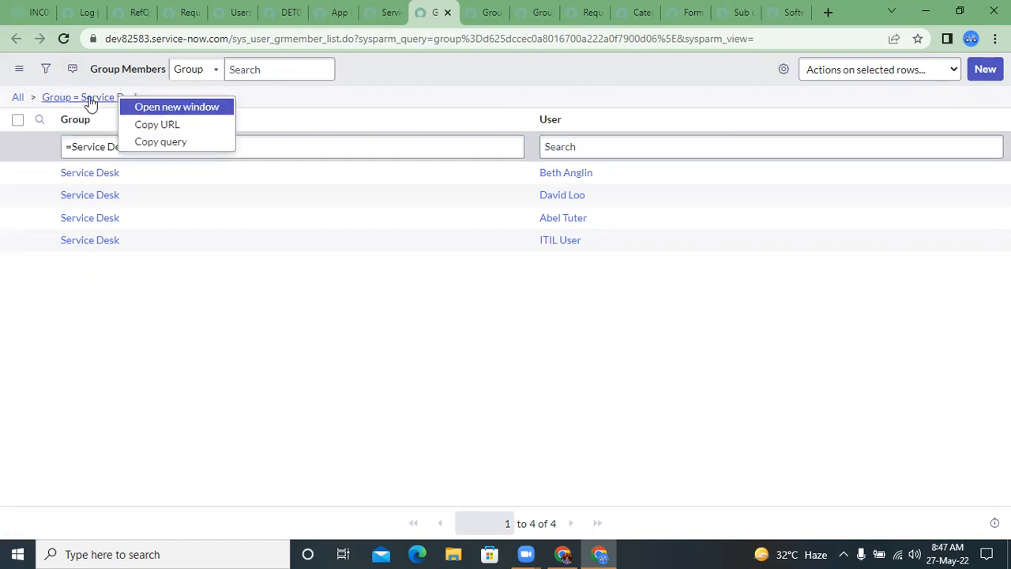
left_click(168, 144)
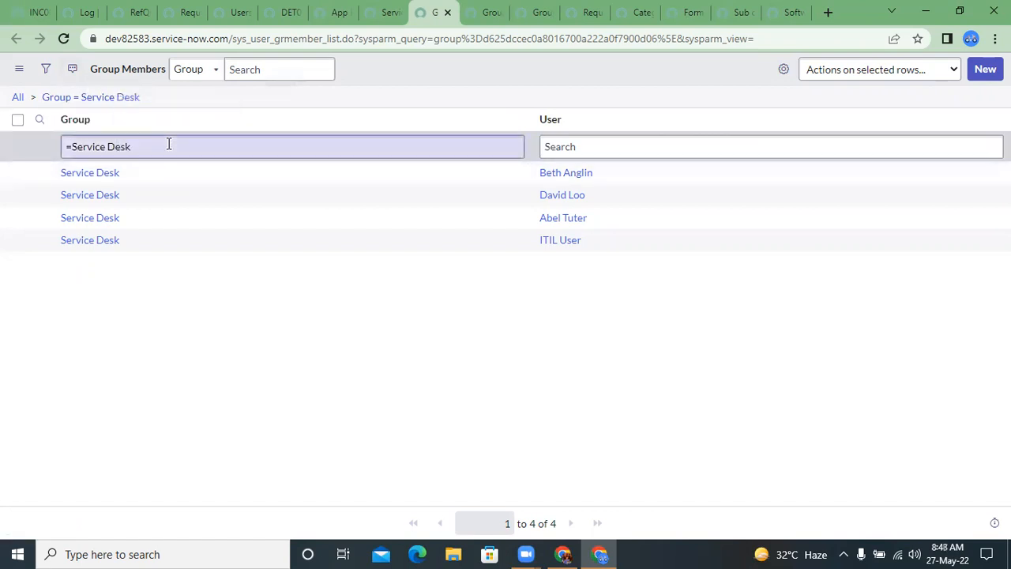
left_click(264, 154)
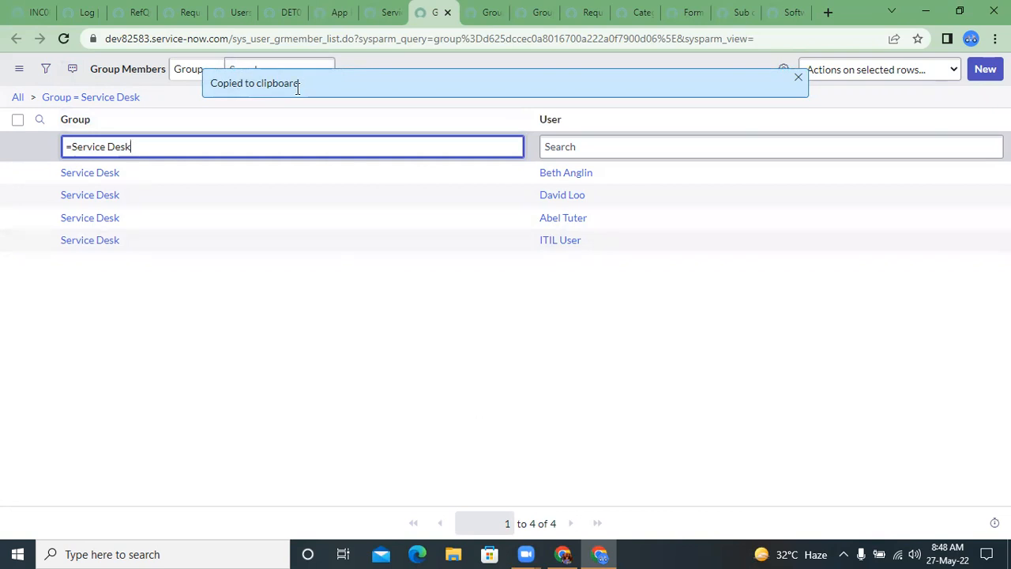
left_click(262, 32)
left_click(262, 32)
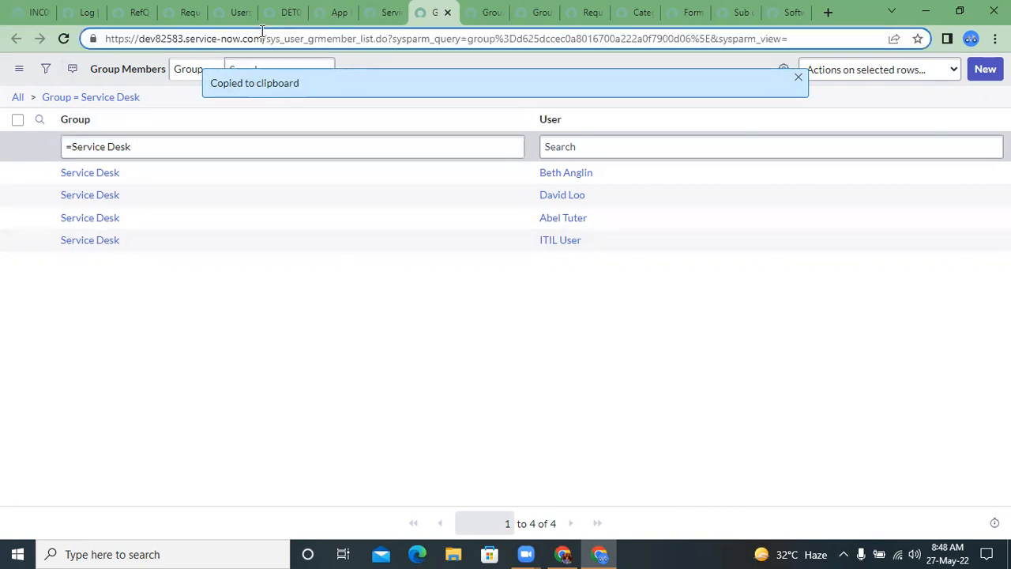
triple_click(262, 33)
key("ctrl+v")
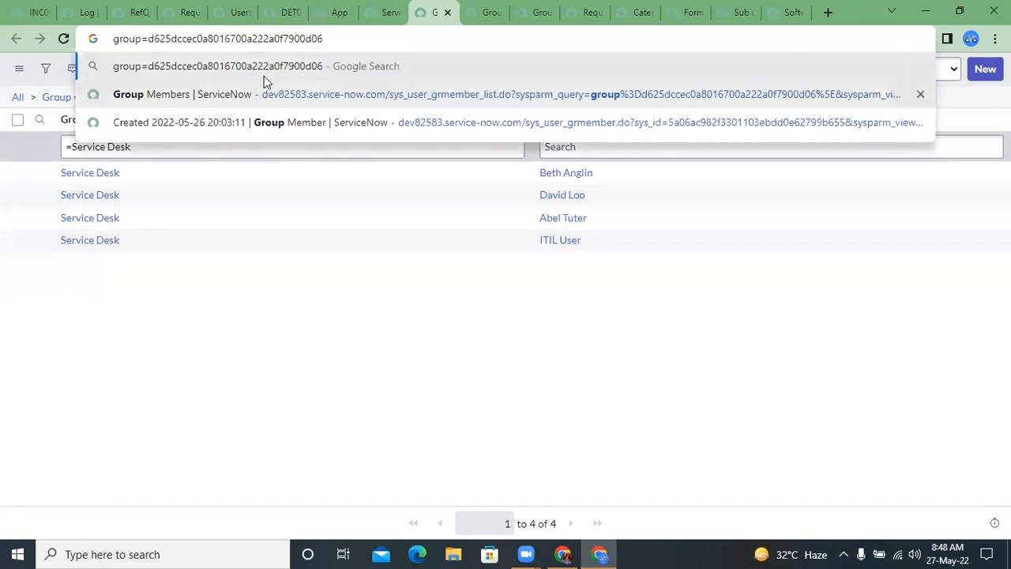
double_click(189, 45)
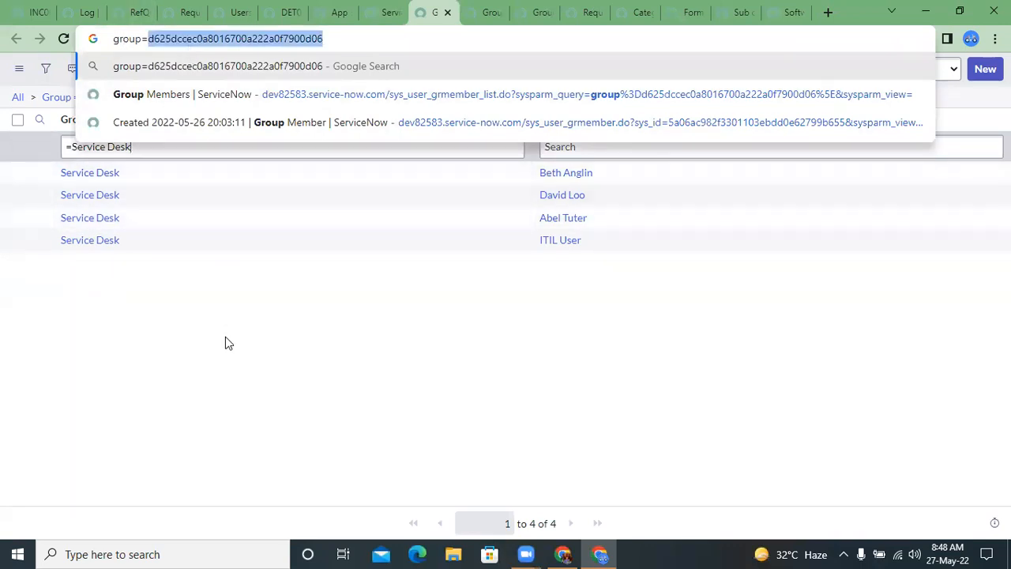
left_click(225, 337)
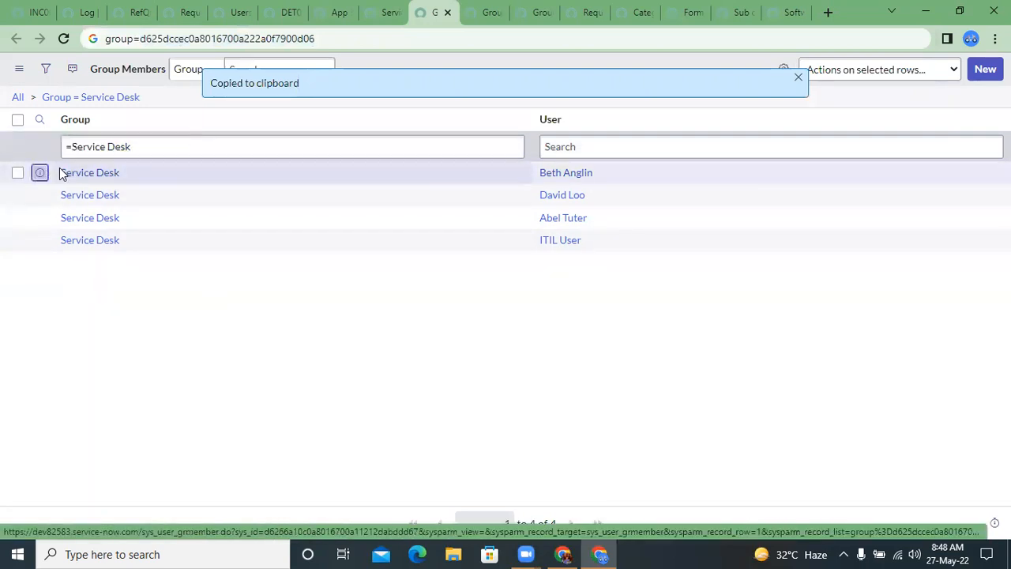
Step: Open the first Service Desk group member record, check its User and Group fields, and return to the member list
left_click(39, 172)
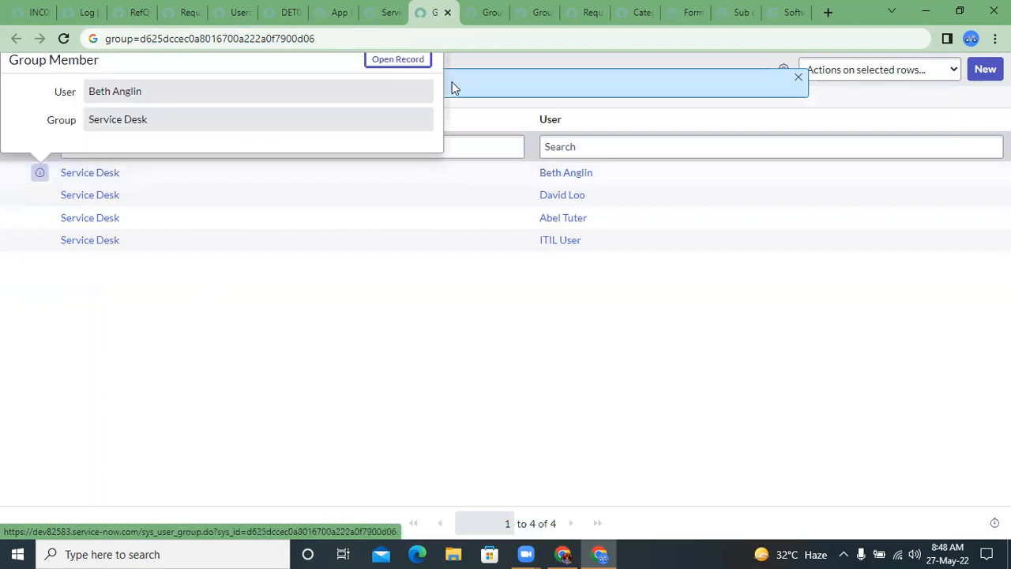
left_click(398, 59)
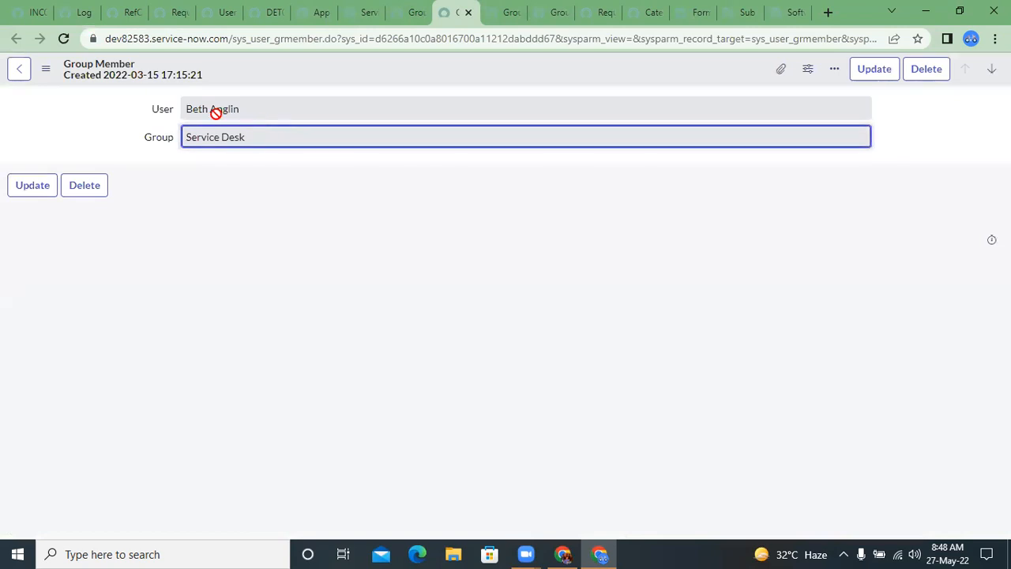
left_click(215, 113)
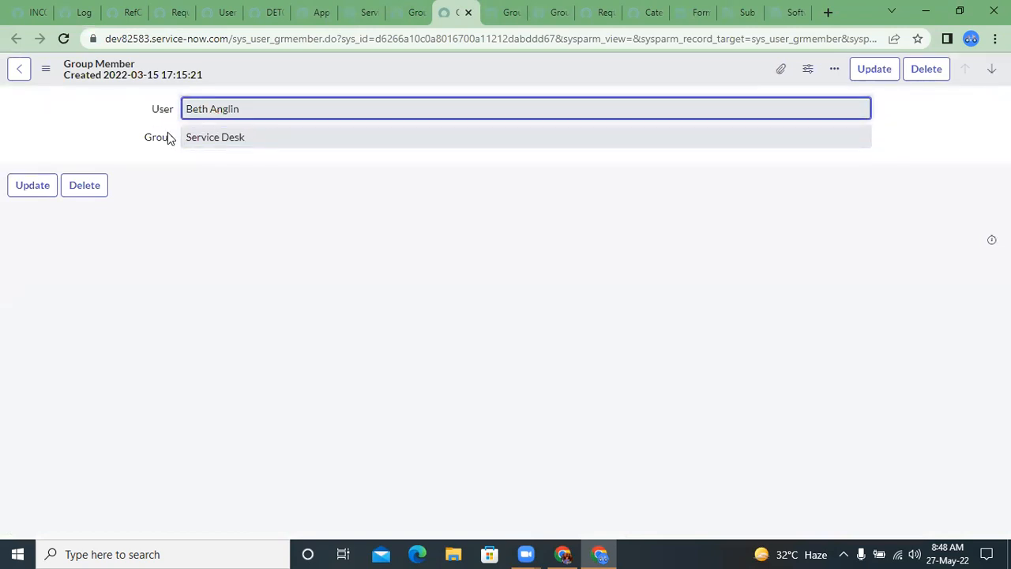
right_click(169, 147)
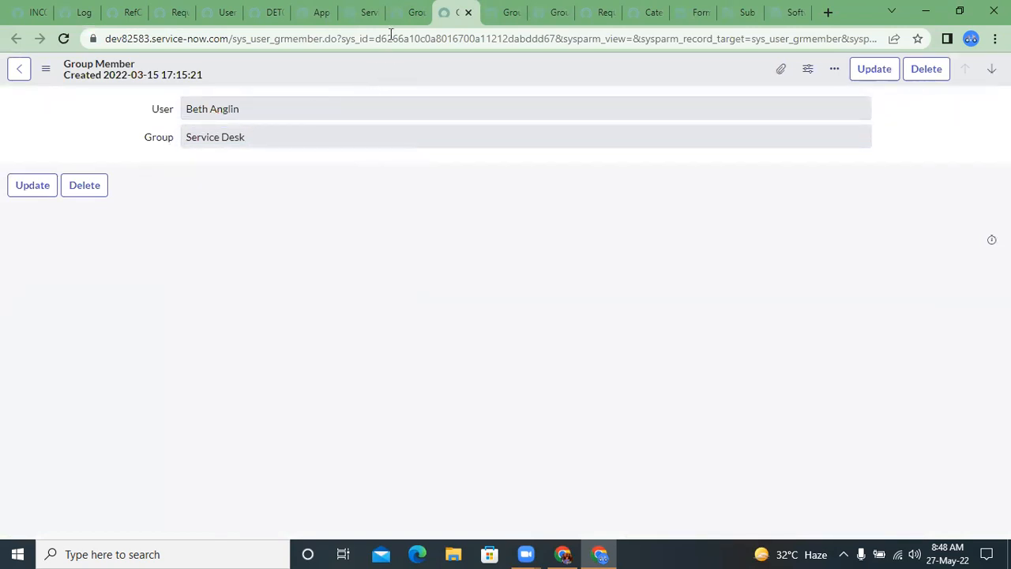
left_click(407, 12)
left_click(245, 331)
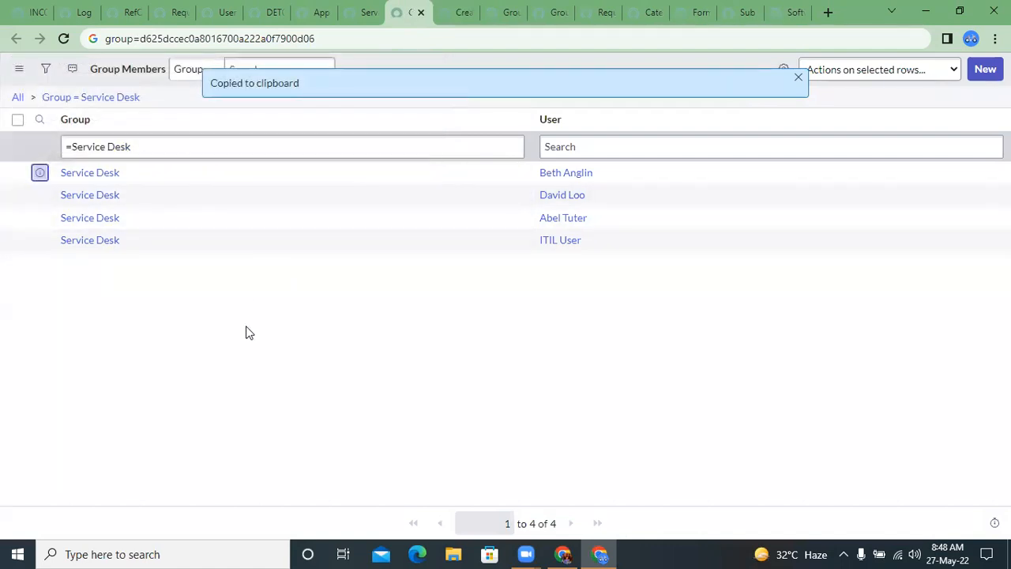
Step: Reload the group member list and copy the table name sys_user_grmember_list from its web address
left_click(223, 149)
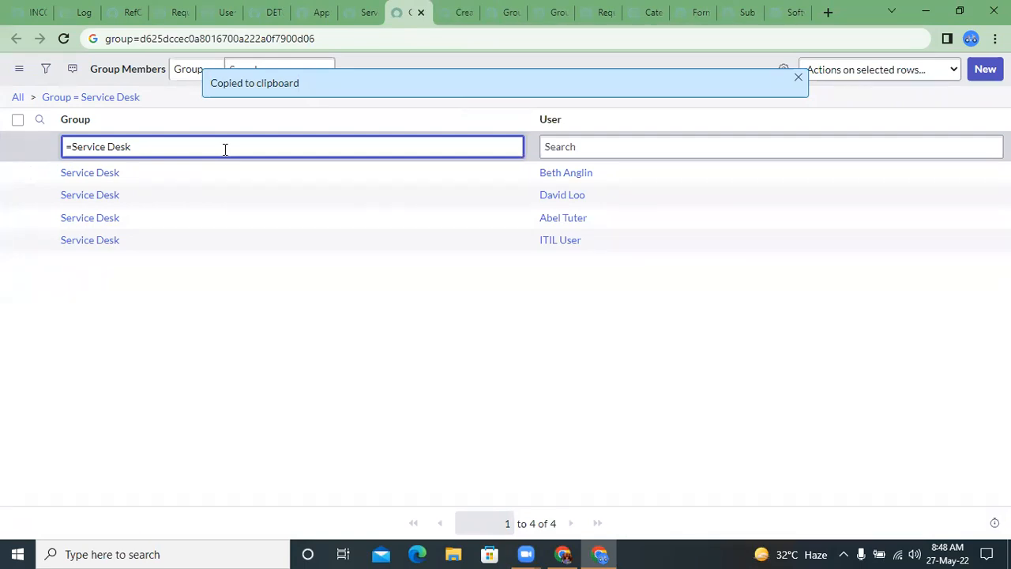
left_click(63, 39)
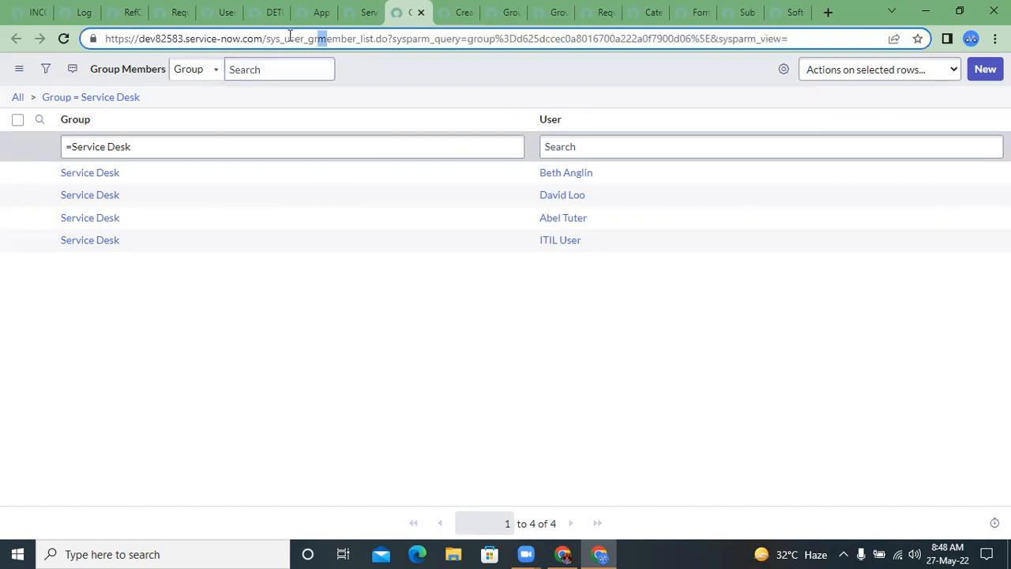
double_click(290, 39)
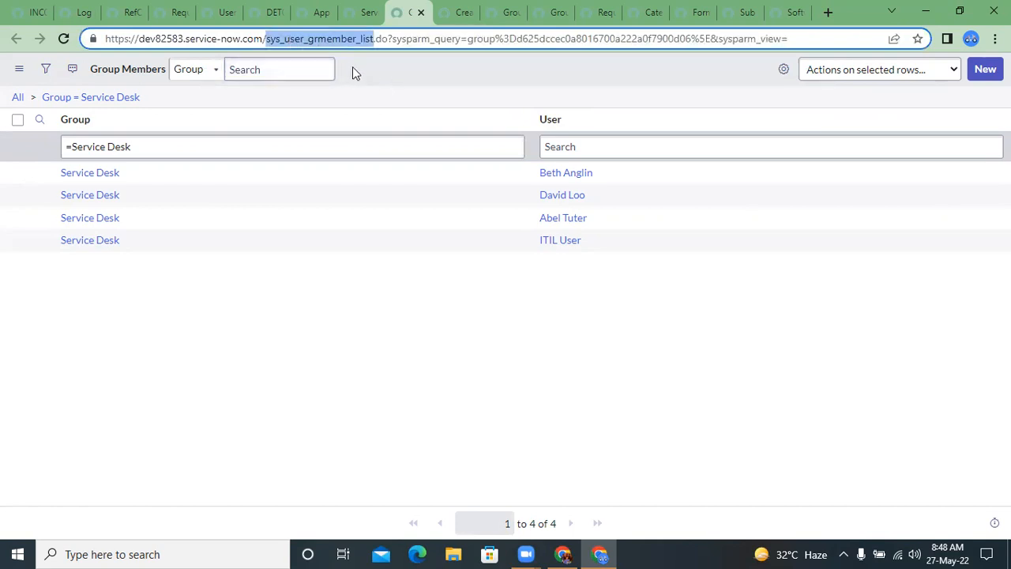
left_click(244, 144)
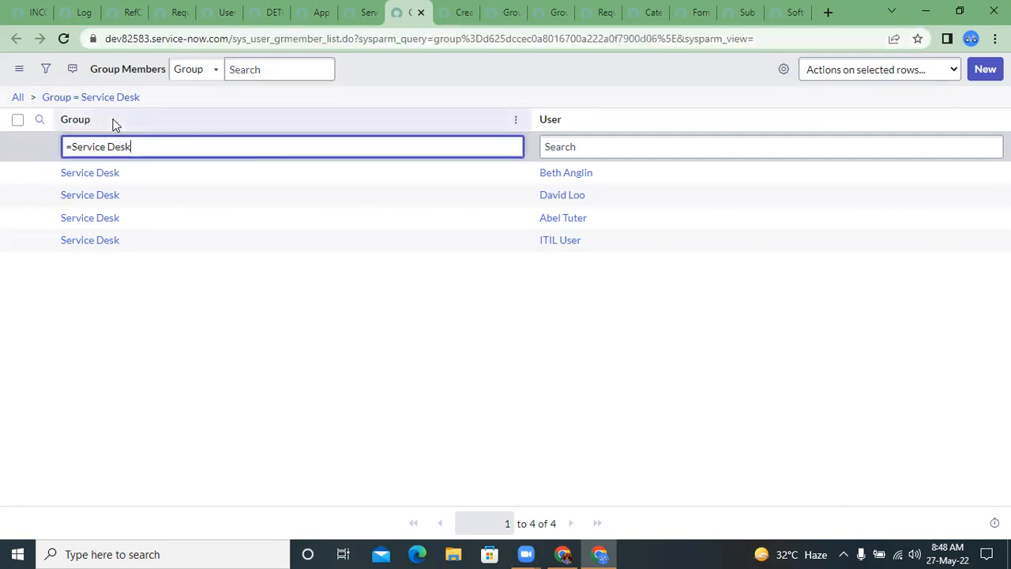
left_click(567, 147)
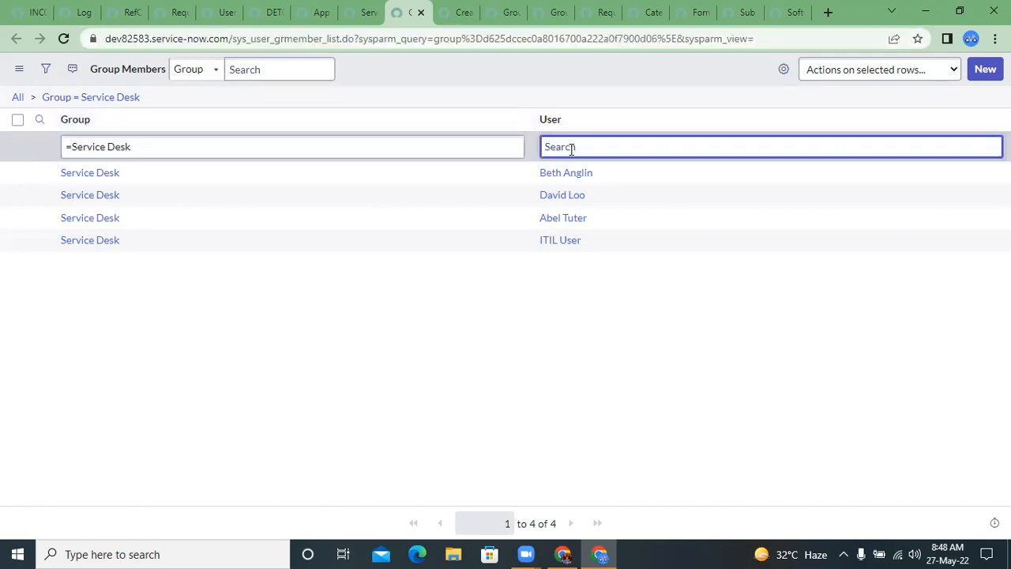
Step: In the RefQualUtils script include, add the comment //sys_user_grmember below the gs.info line of getUserOfGroup and start a new line
left_click(79, 12)
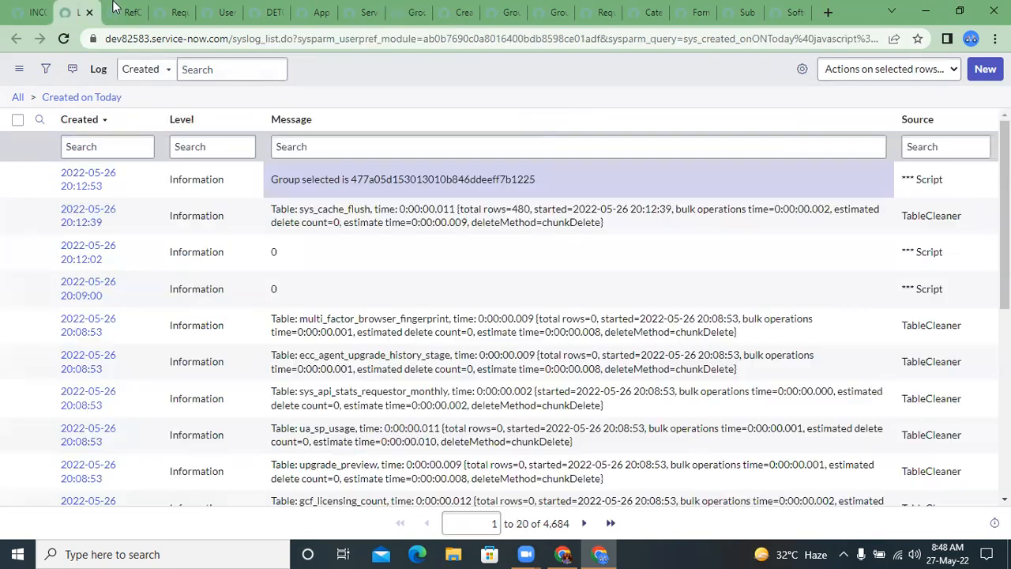
left_click(126, 12)
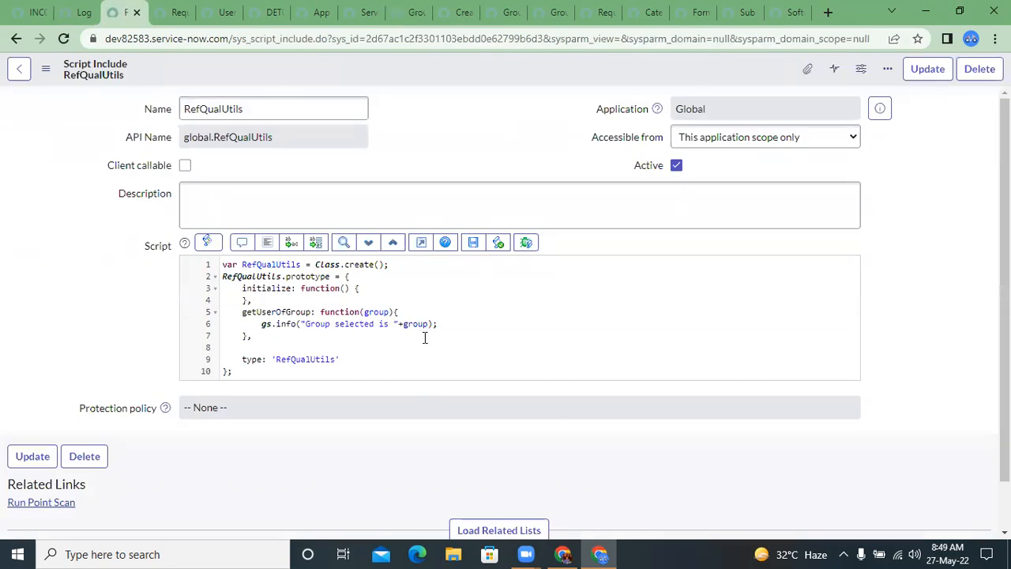
left_click(423, 336)
left_click(343, 360)
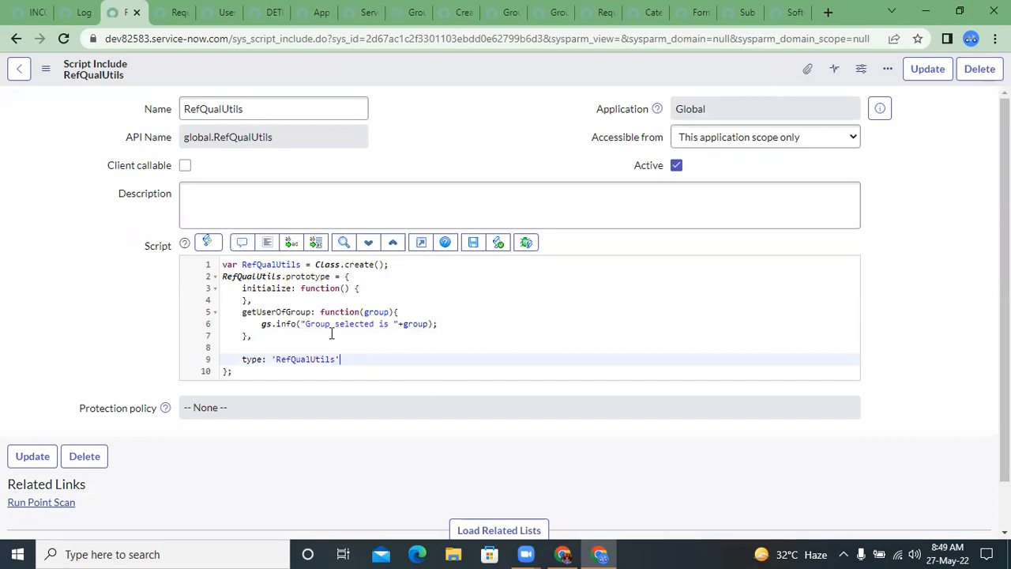
left_click(457, 325)
key("Return")
type("//")
key("ctrl+v")
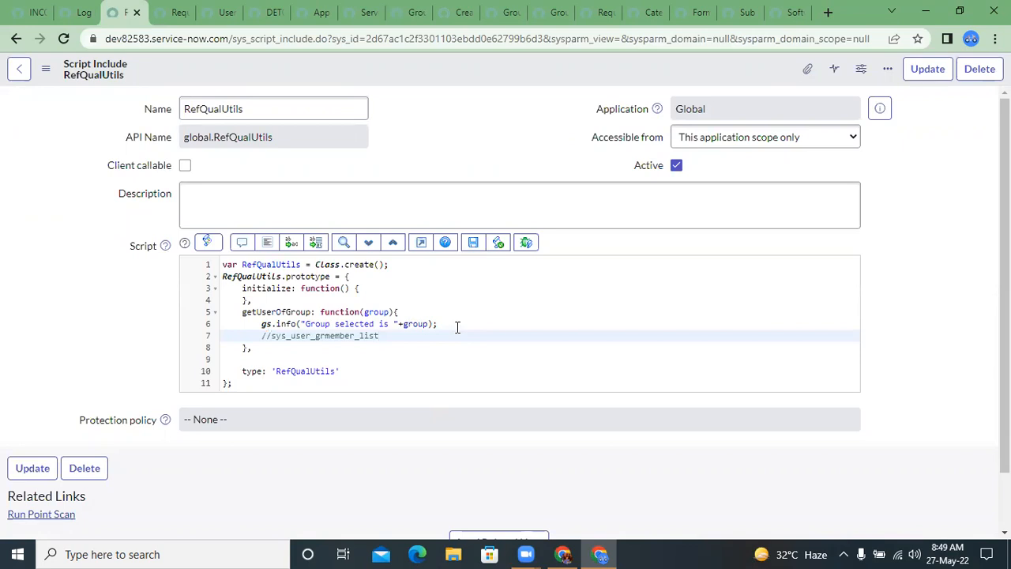
key("BackSpace")
key("BackSpace")
key("BackSpace")
key("BackSpace")
key("BackSpace")
key("BackSpace")
type("r")
key("Return")
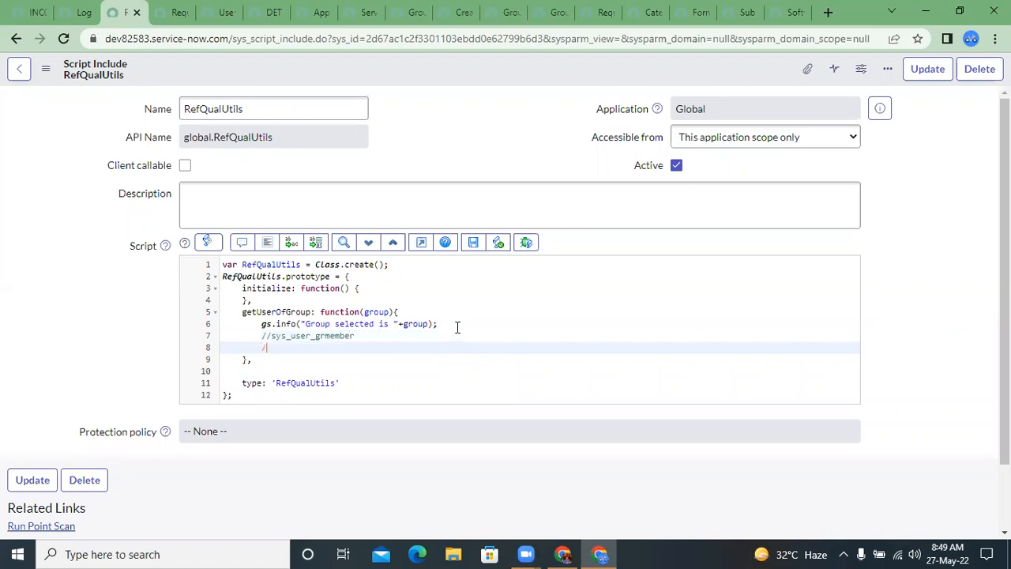
Step: Copy the Group = Service Desk query from the Group Members list and paste it as a // comment below //sys_user_grmember in RefQualUtils
key("ctrl+Tab")
key("ctrl+Tab")
key("ctrl+Tab")
key("ctrl+Tab")
key("ctrl+Tab")
key("ctrl+Tab")
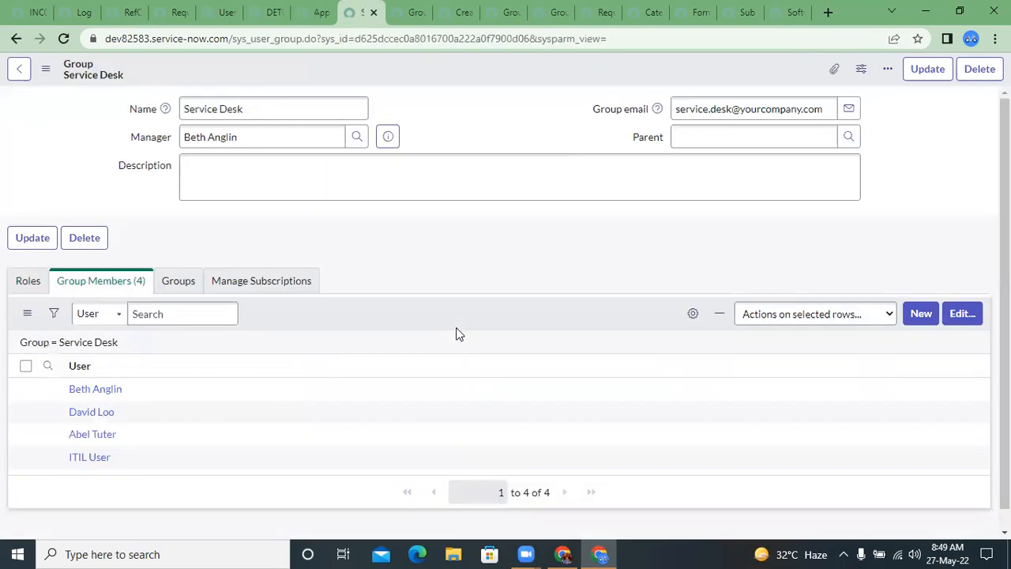
right_click(129, 98)
left_click(165, 138)
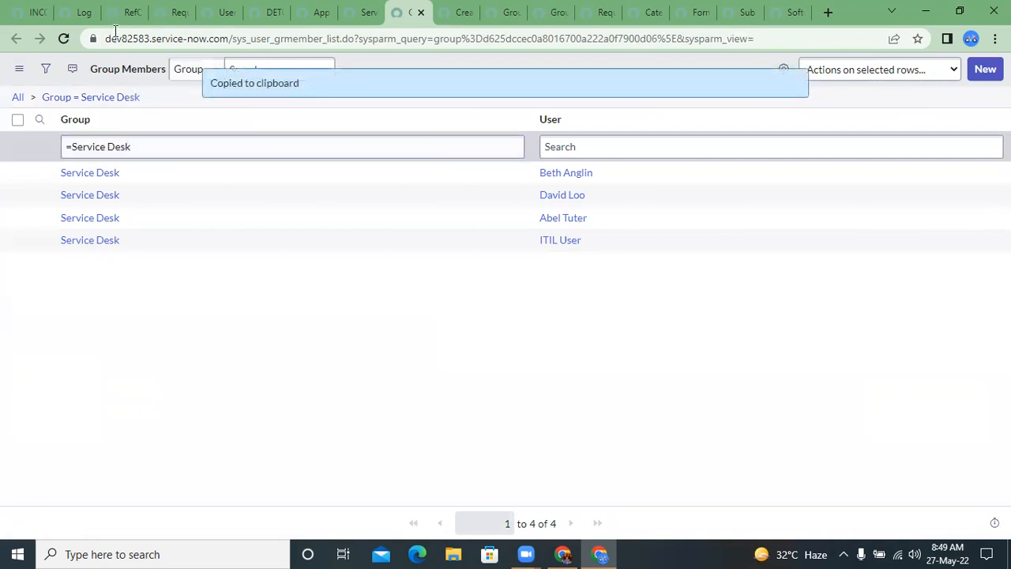
left_click(118, 12)
key("ctrl+v")
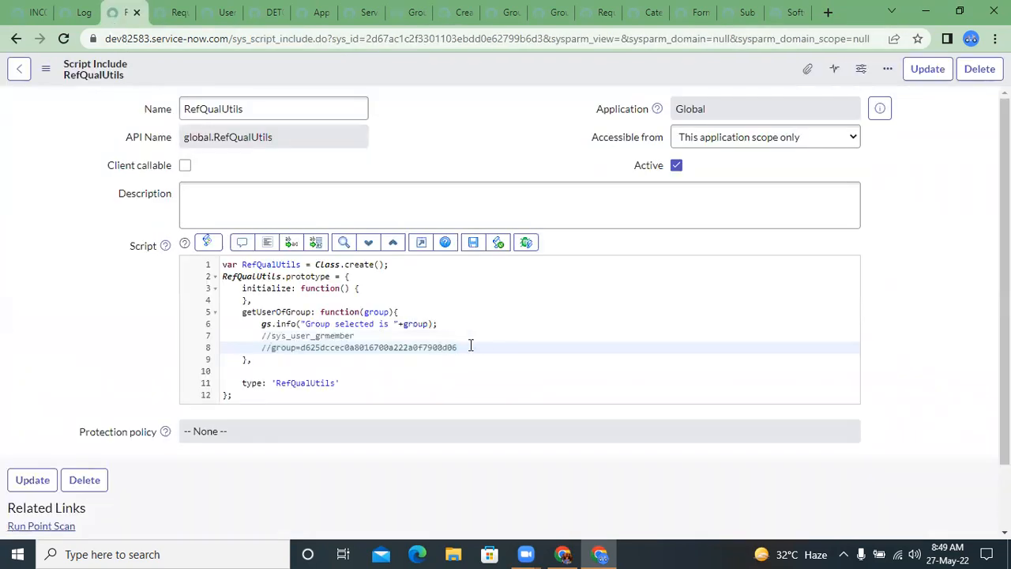
Step: On a new line below the comments in getUserOfGroup, declare the variable groupMember as a new GlideRecord
key("Return")
type("var")
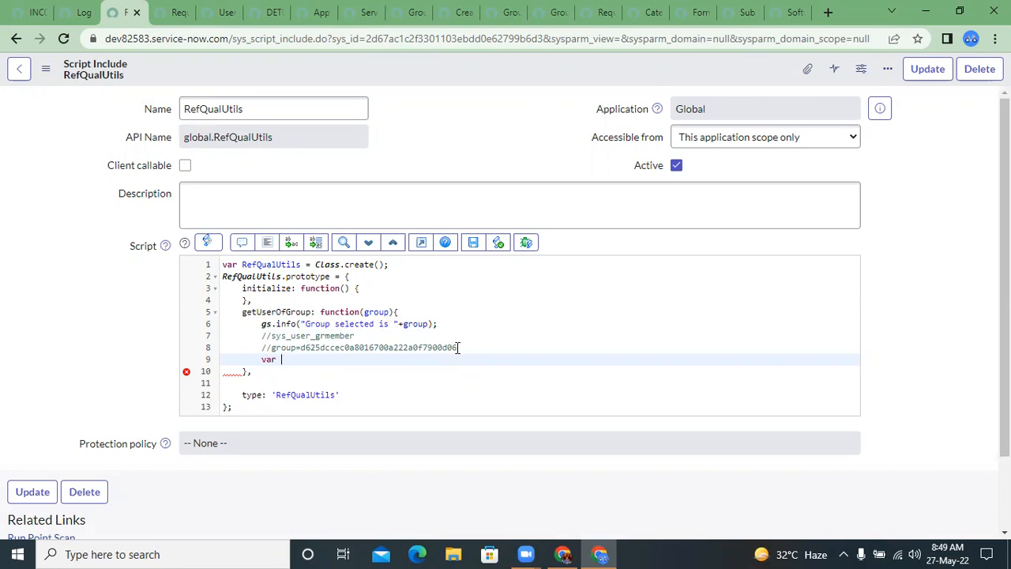
type("groupMember = new Glid")
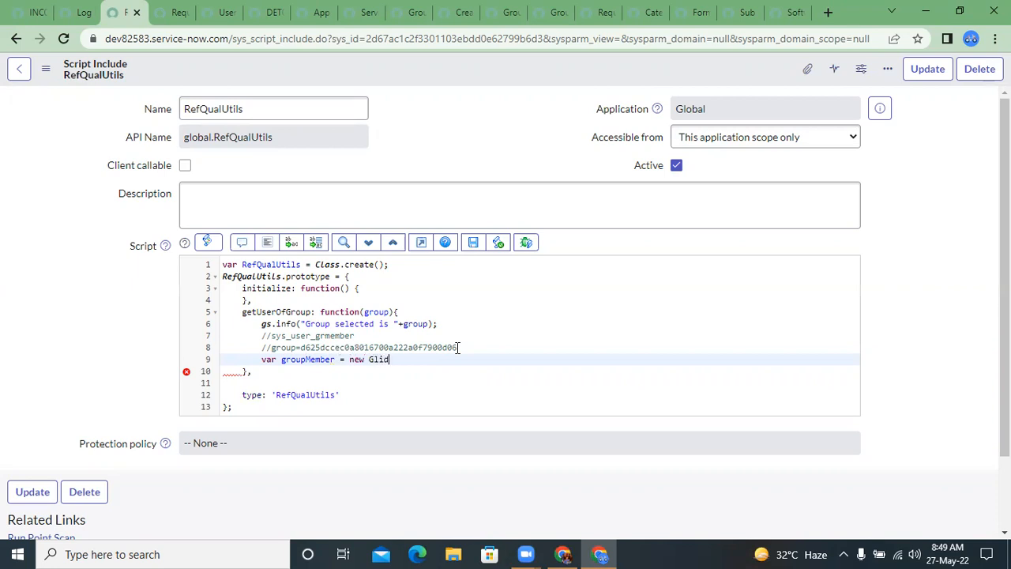
type("eRecord")
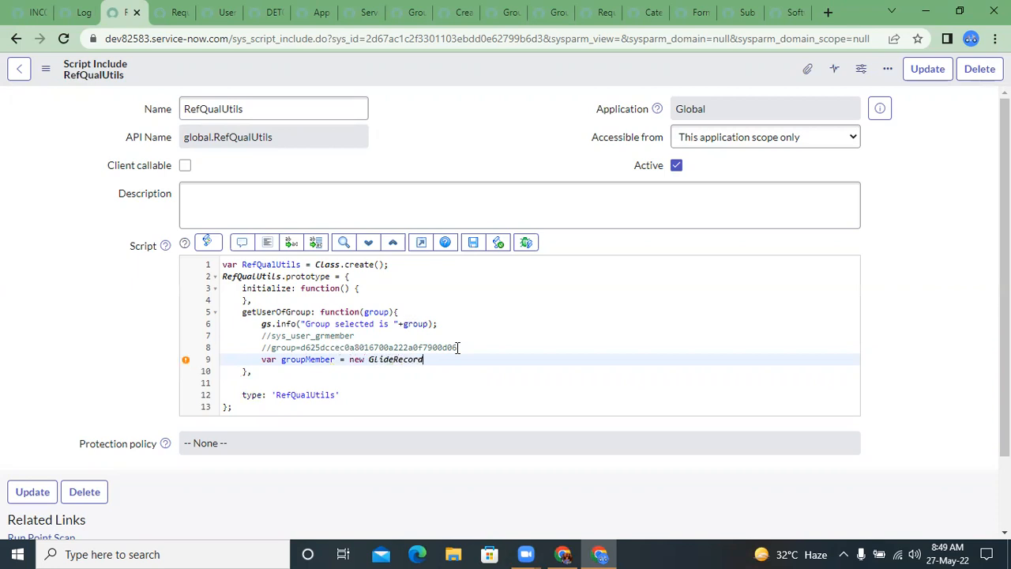
type("(\"")
Step: Pass the commented table name "sys_user_grmember" to the GlideRecord constructor and end the statement with a semicolon
double_click(315, 335)
key("ctrl+c")
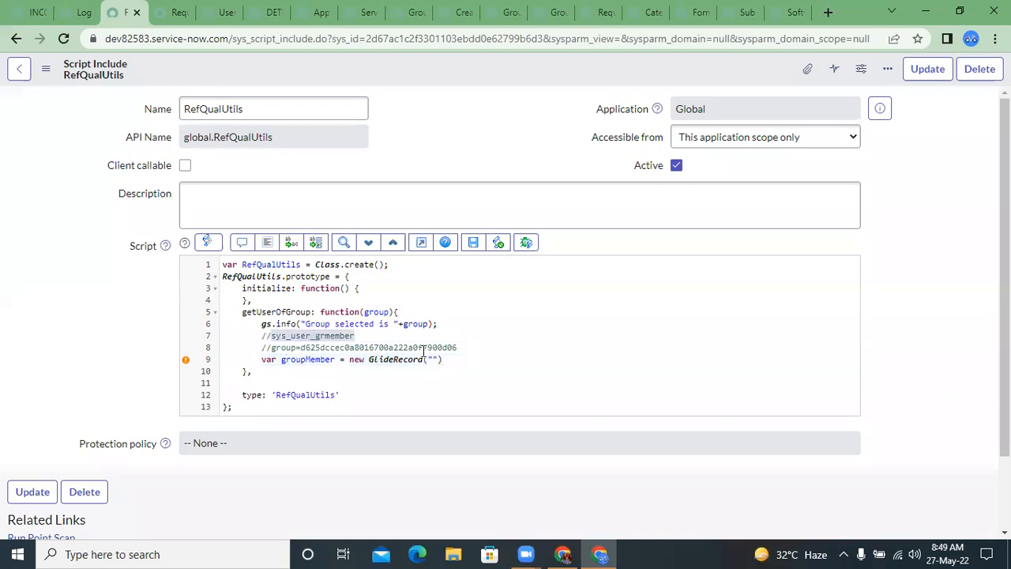
left_click(431, 359)
key("ctrl+v")
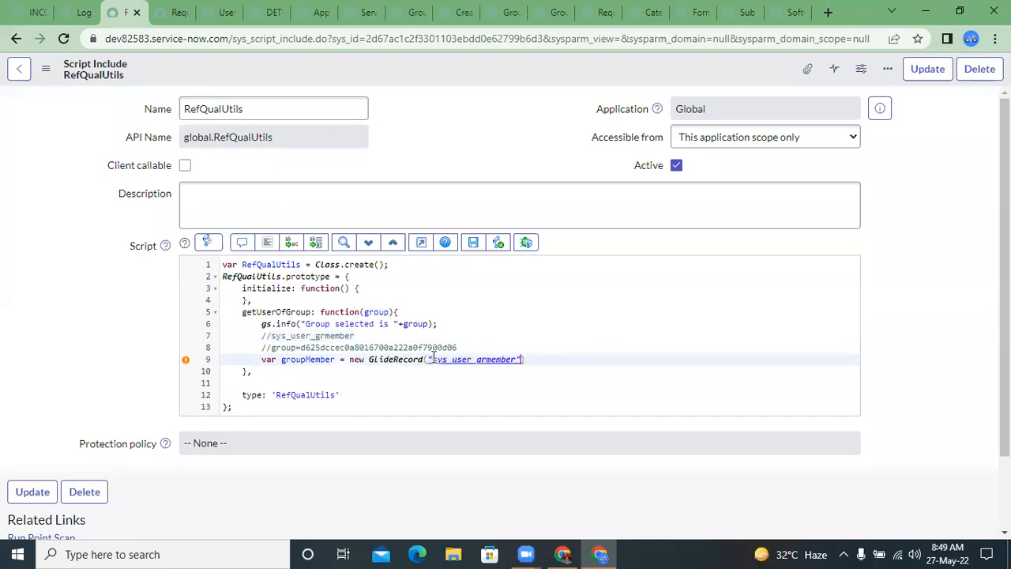
type(";")
Step: Add a groupMember.addEncodedQuery call with an empty string argument on the line after the GlideRecord declaration
key("Return")
type("gro")
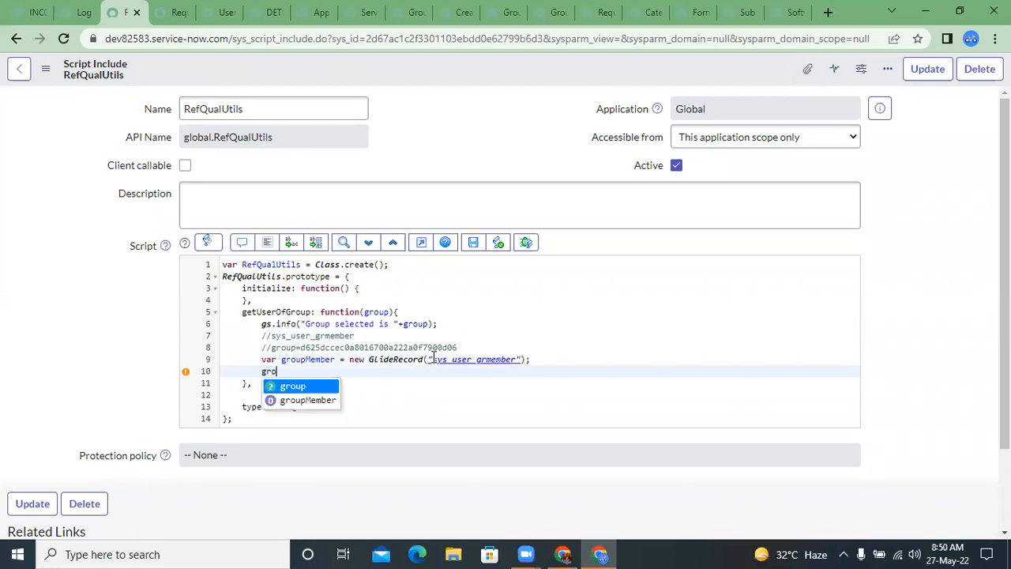
key("Down")
key("Return")
type(".a")
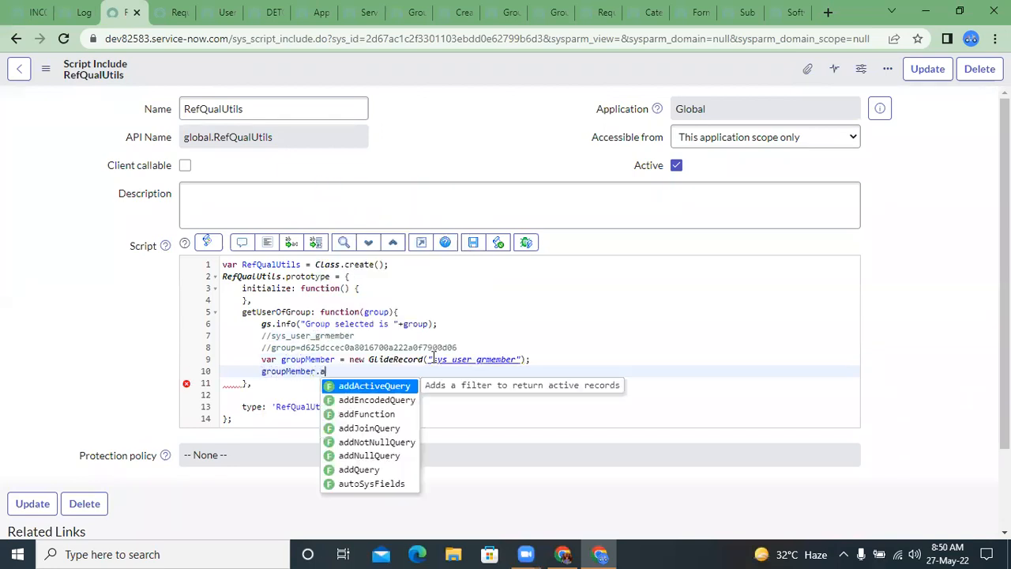
type("dd")
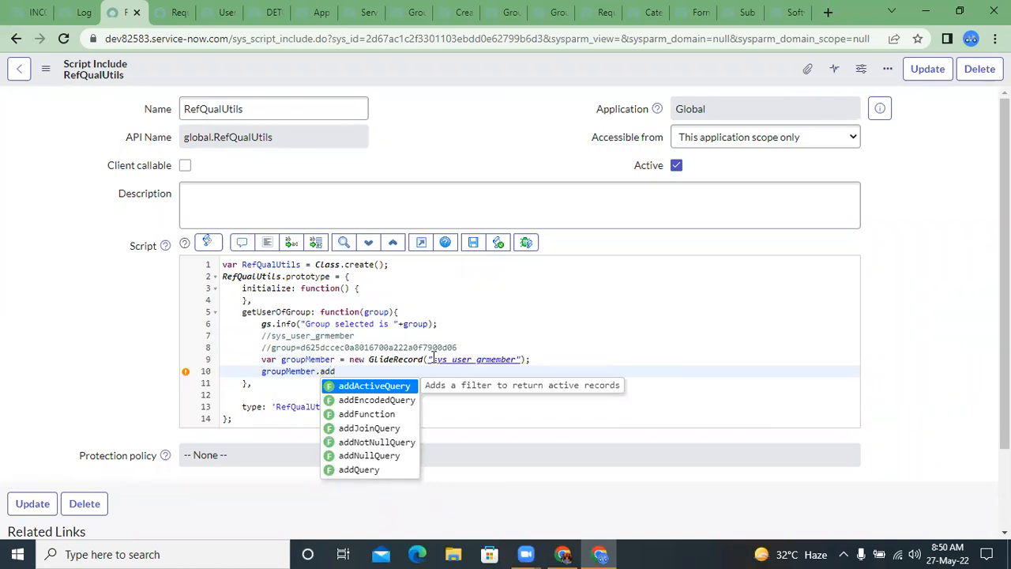
type("Q")
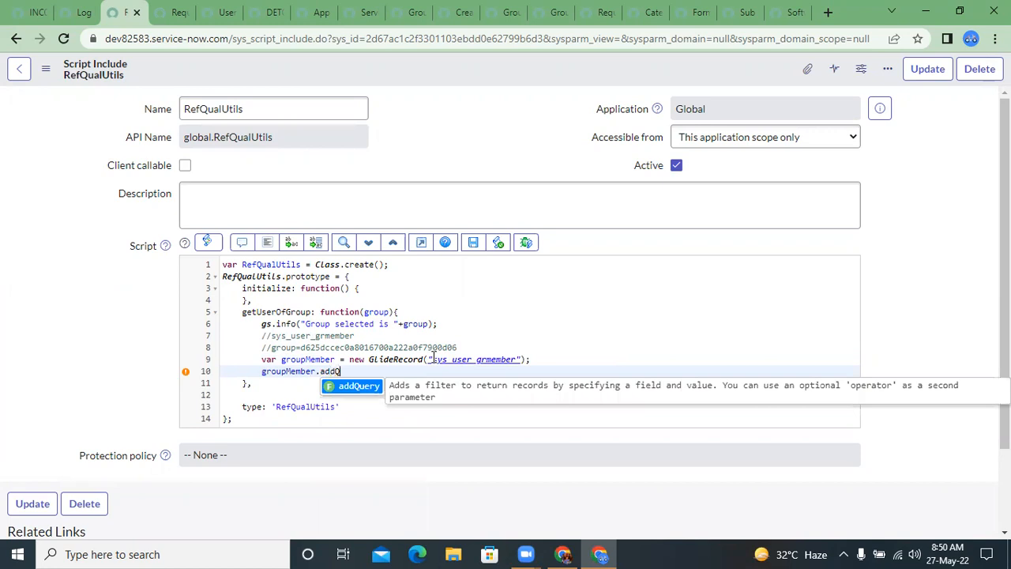
left_click(276, 348)
left_click_drag(272, 347, 452, 347)
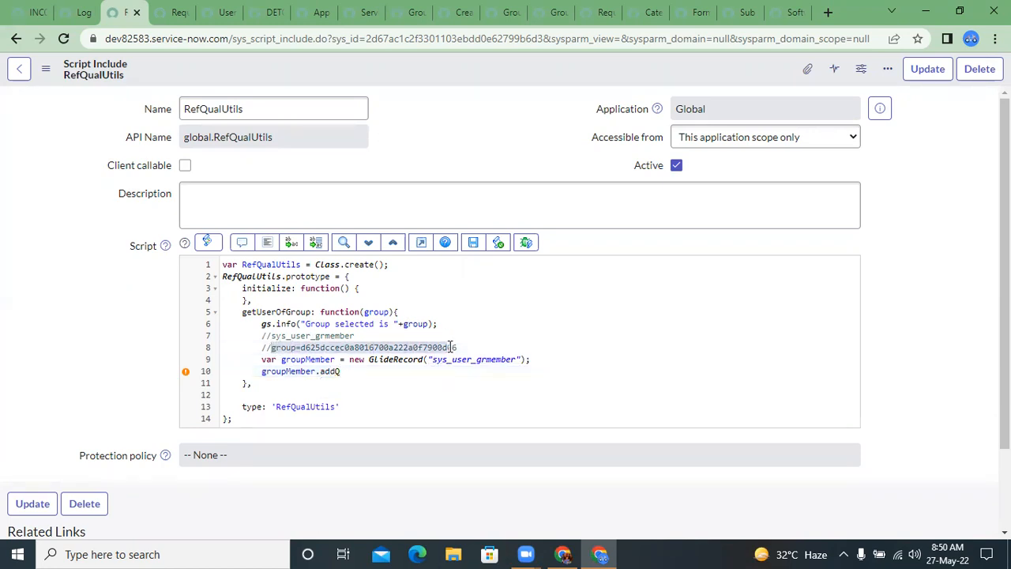
left_click(374, 376)
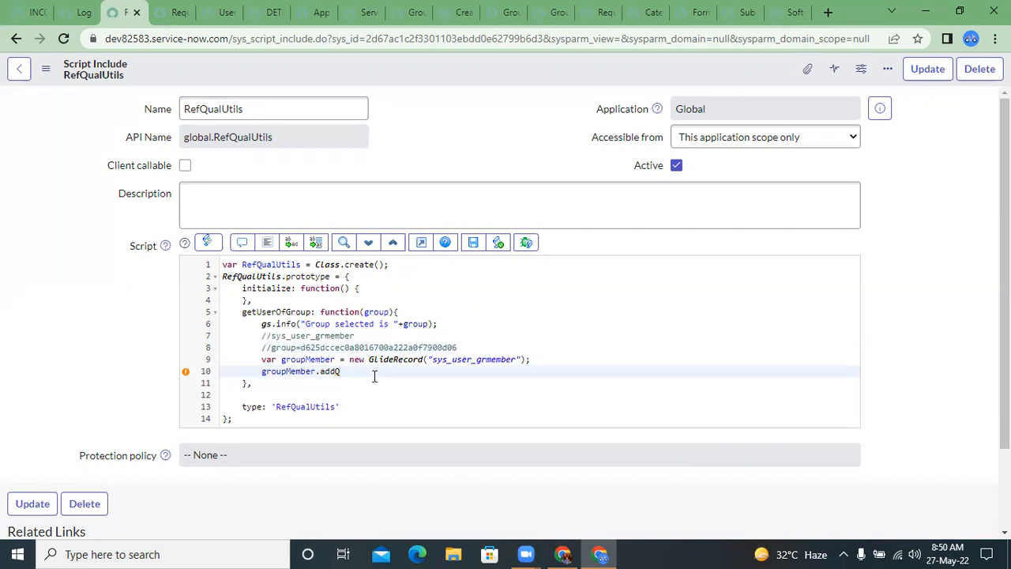
key("BackSpace")
type("E")
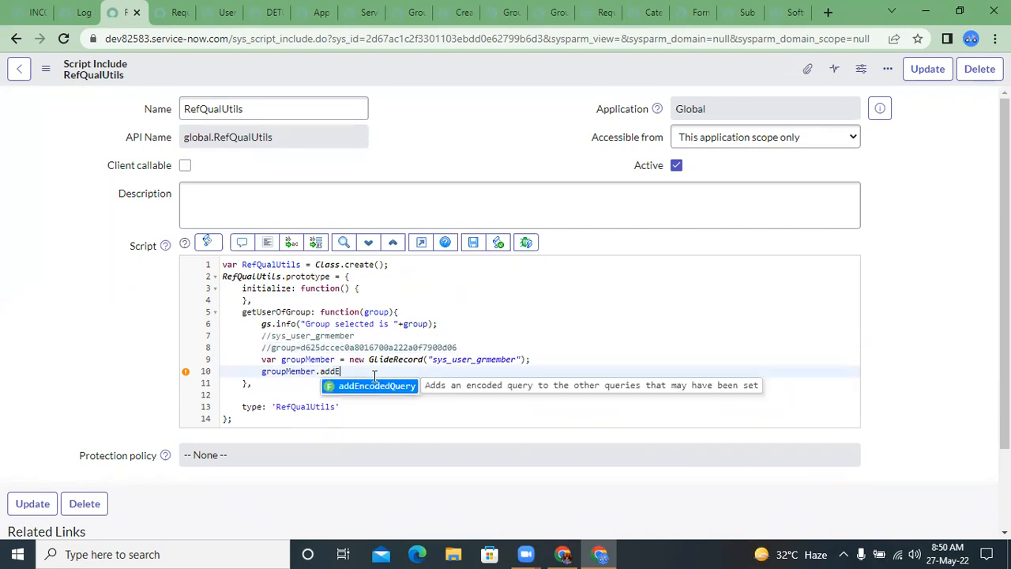
key("Return")
type("\"")
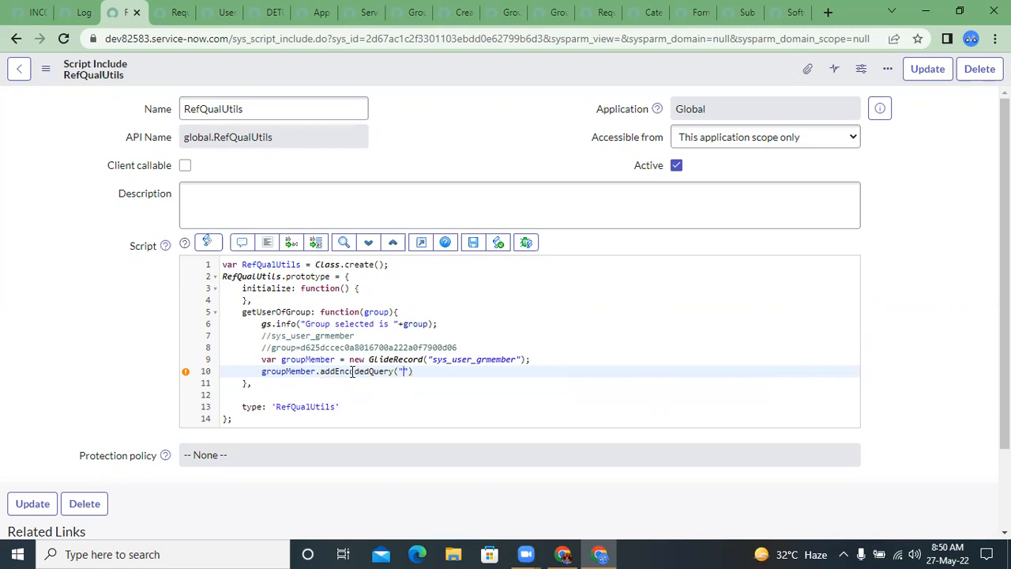
Step: Fill the addEncodedQuery argument from the commented query, replacing the sys_id with the function parameter so it reads "group="+group, and end the statement
left_click_drag(270, 348, 458, 350)
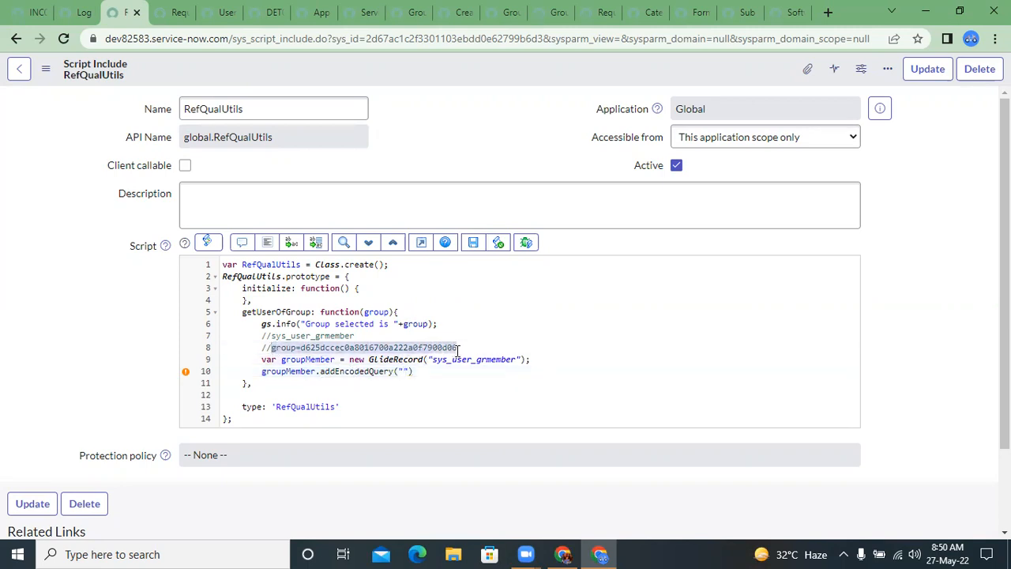
left_click(402, 372)
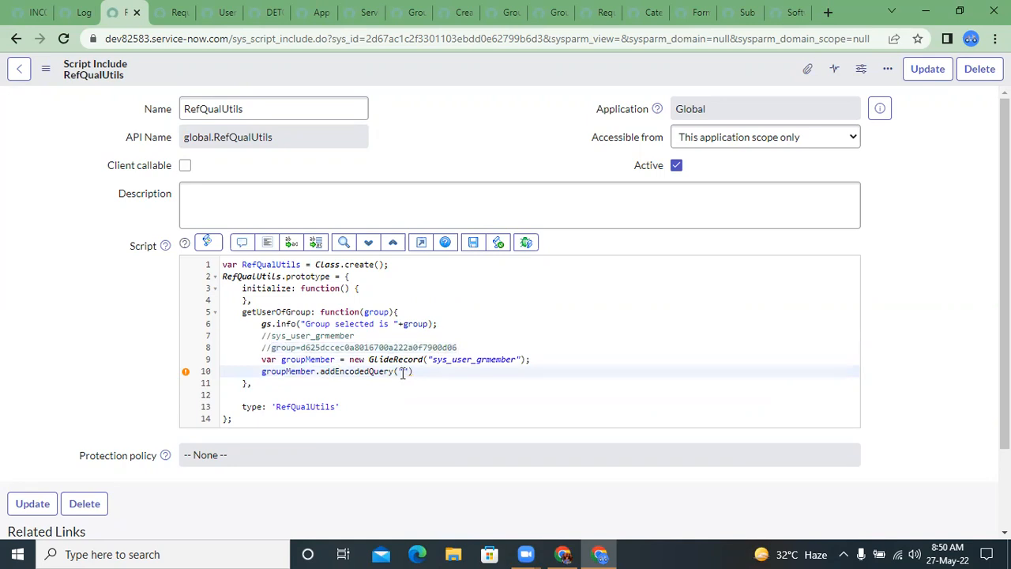
key("ctrl+v")
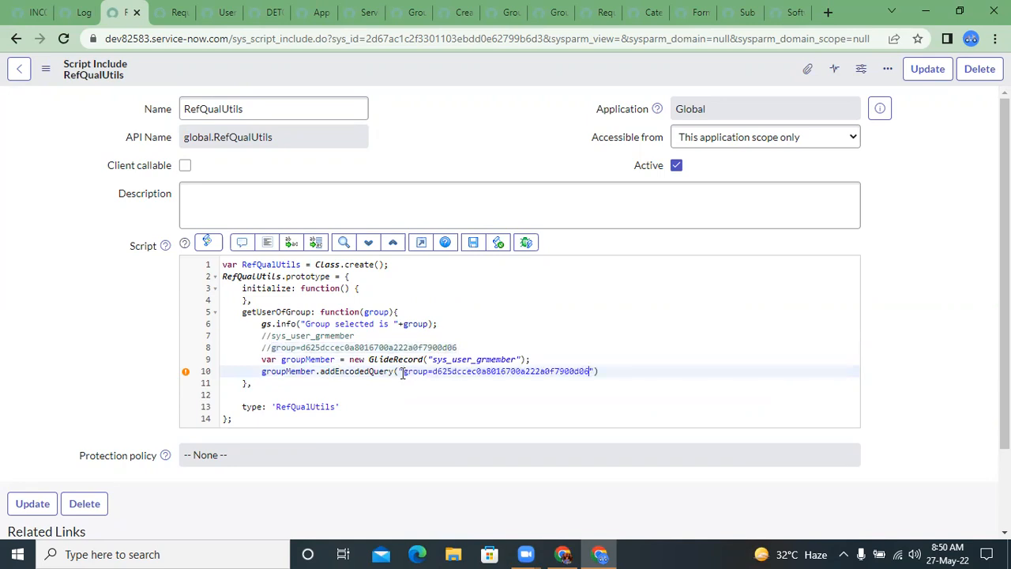
double_click(452, 371)
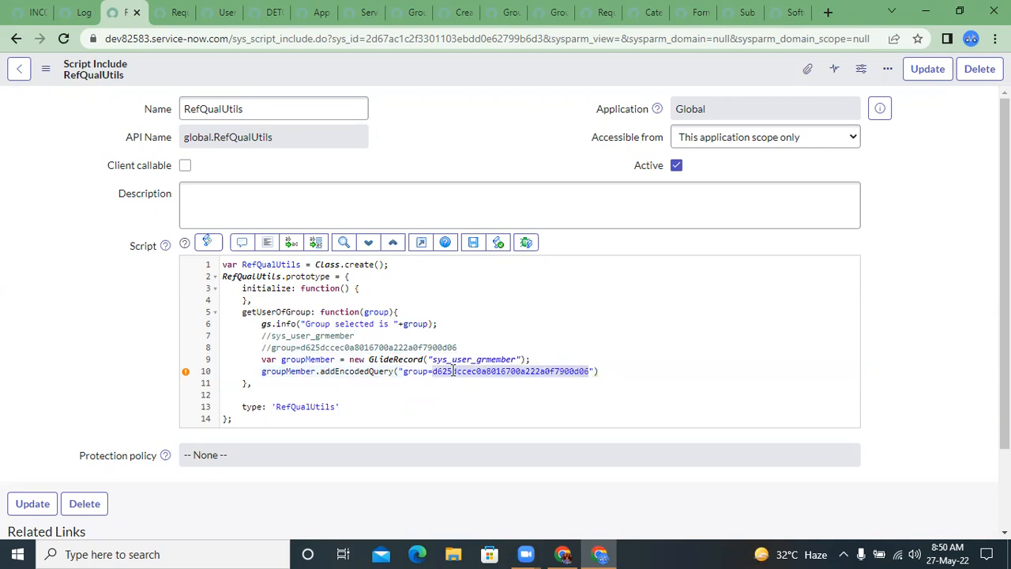
key("BackSpace")
key("Right")
type("+")
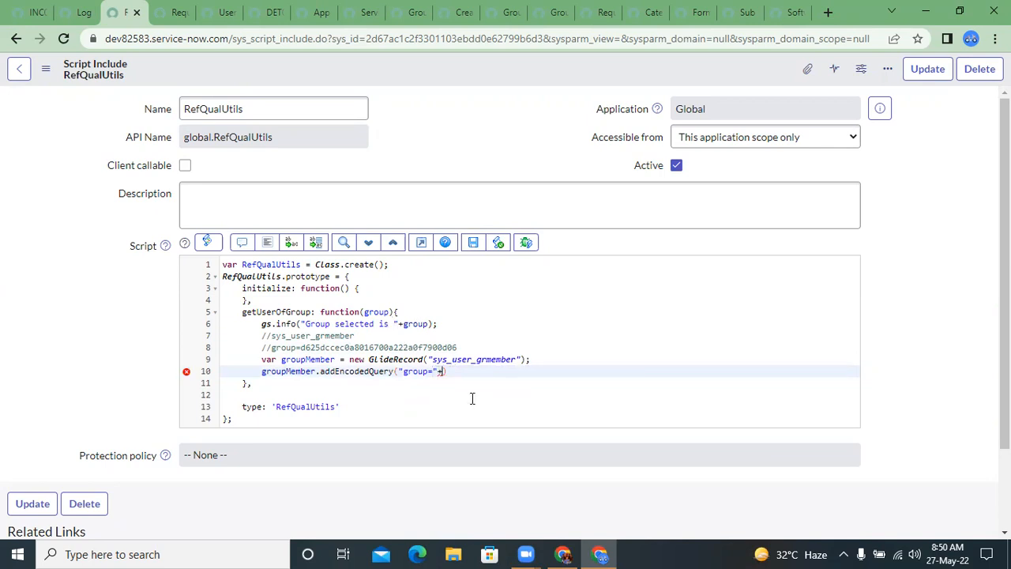
type("group);")
key("Return")
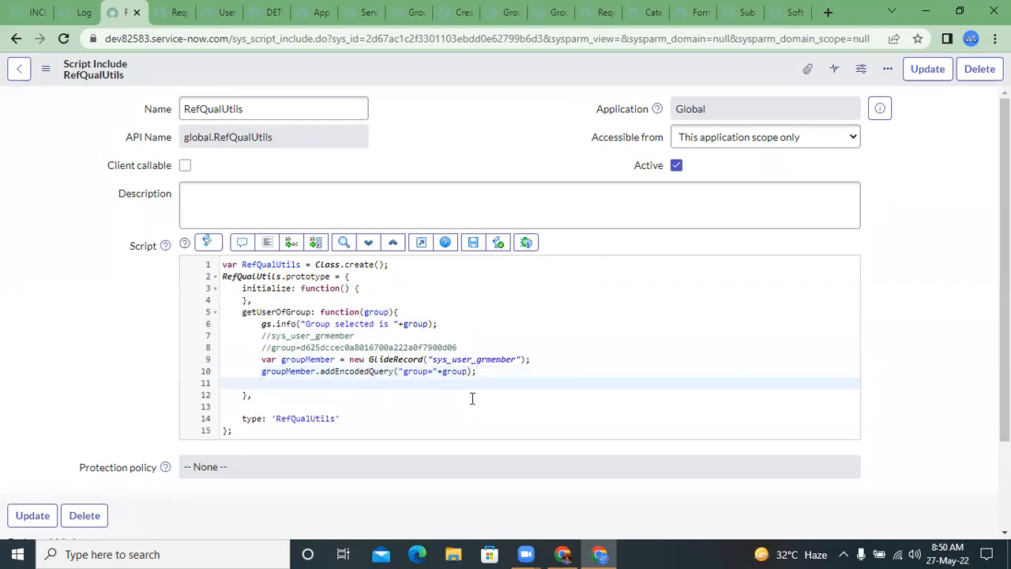
Step: Add the statement groupMember.query(); below the encoded query line
type("g")
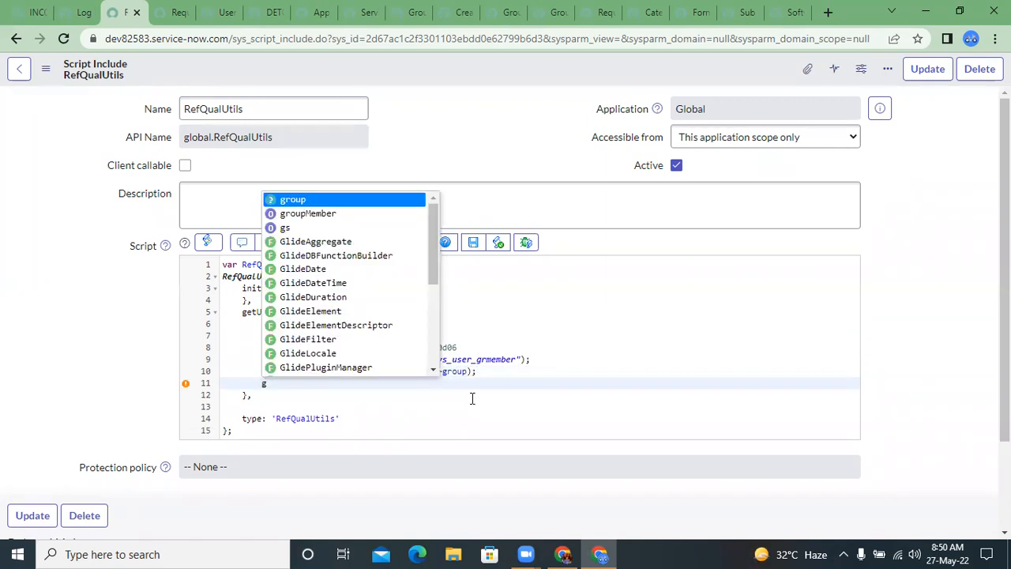
key("Escape")
type("roup")
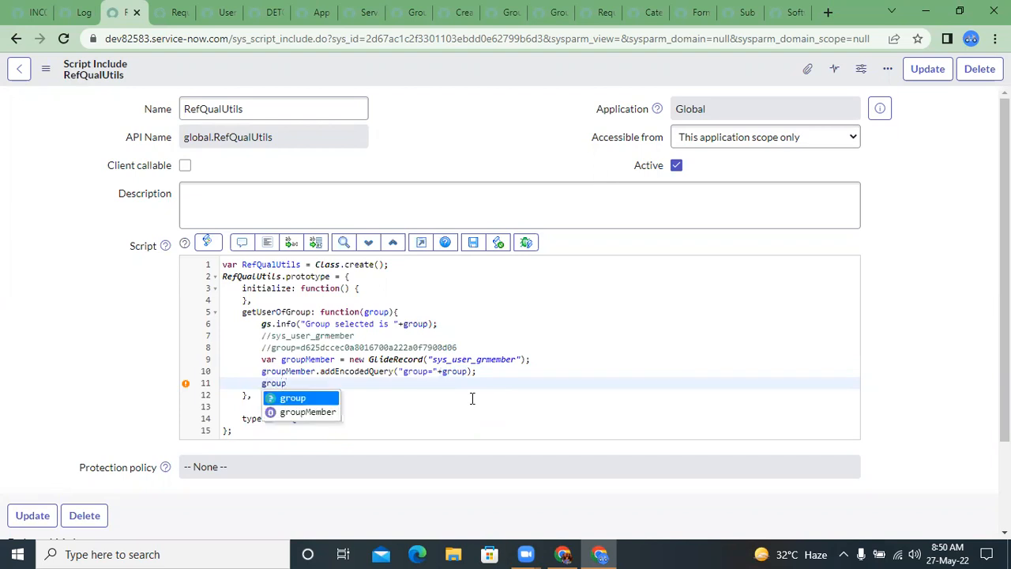
key("Down")
key("Return")
type(".qu")
key("Return")
type(";")
Step: Add a while(groupMember.next()) loop with an empty body below the query call
key("Return")
type("while(")
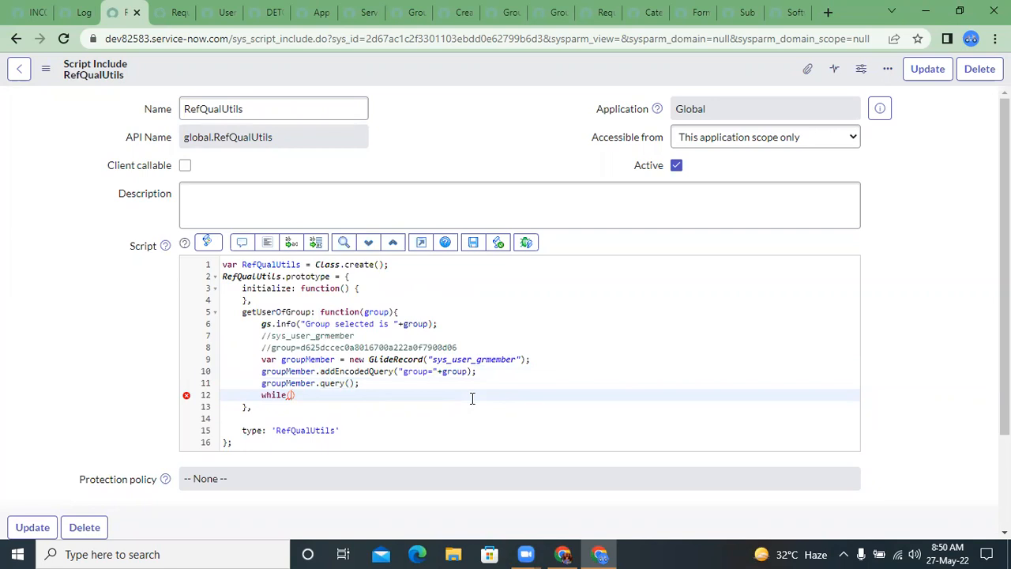
double_click(282, 384)
key("ctrl+c")
left_click(291, 395)
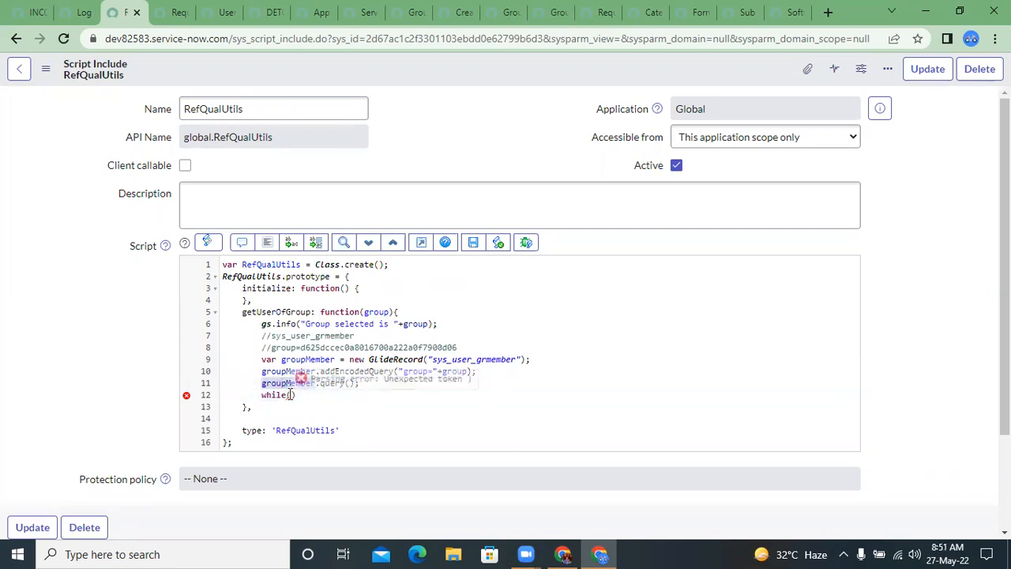
key("ctrl+v")
type(".nex")
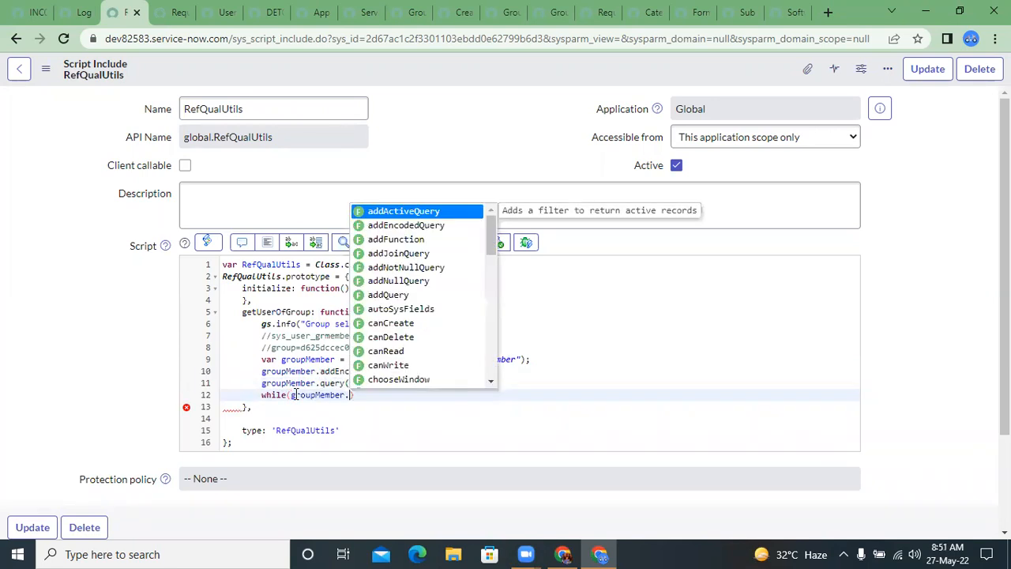
key("Return")
key("End")
type("{")
key("Return")
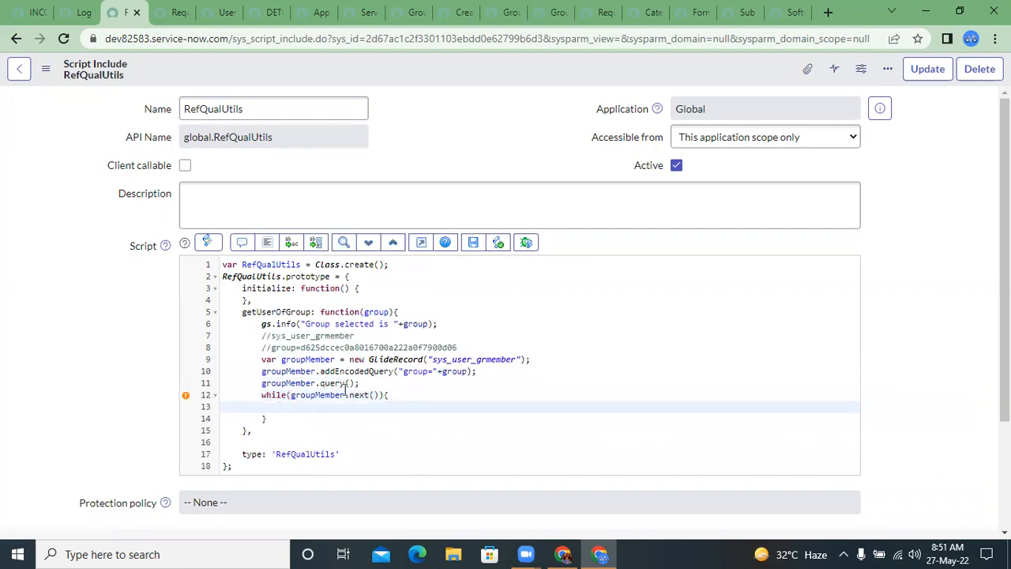
Step: Declare an empty array with var userArr = []; directly below the gs.info line of getUserOfGroup
left_click(377, 383)
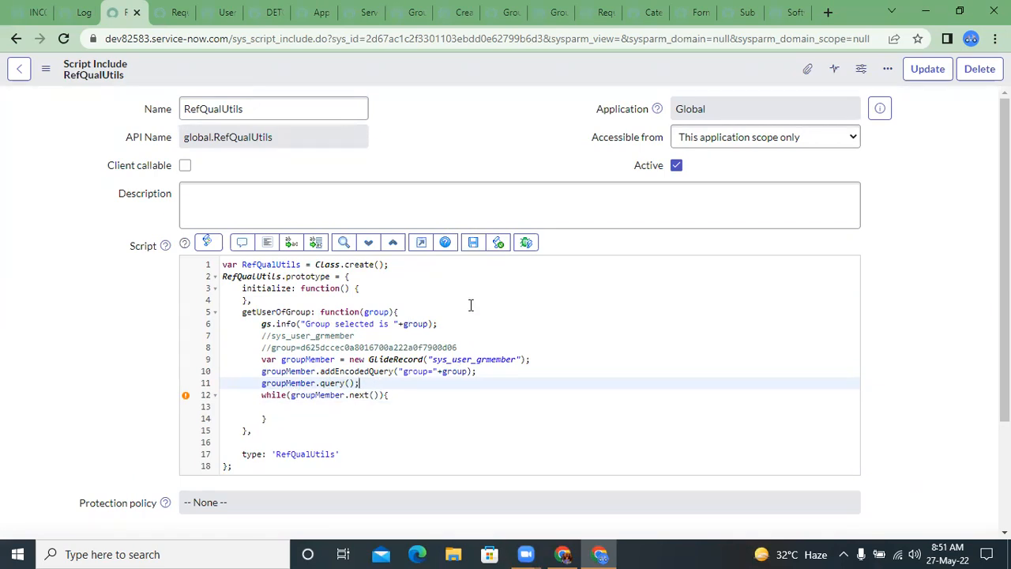
left_click(417, 337)
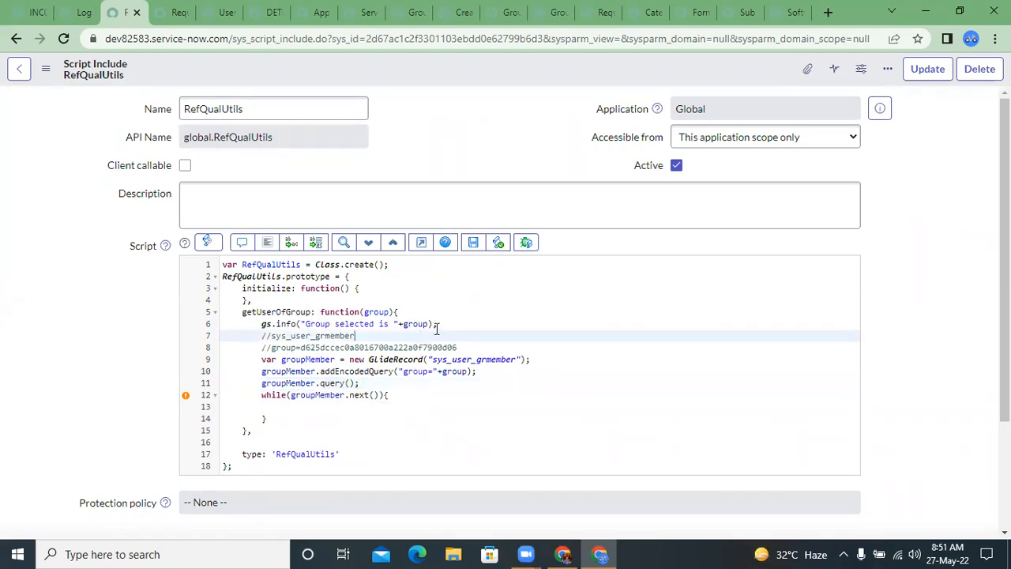
left_click(447, 329)
key("Return")
type("var us")
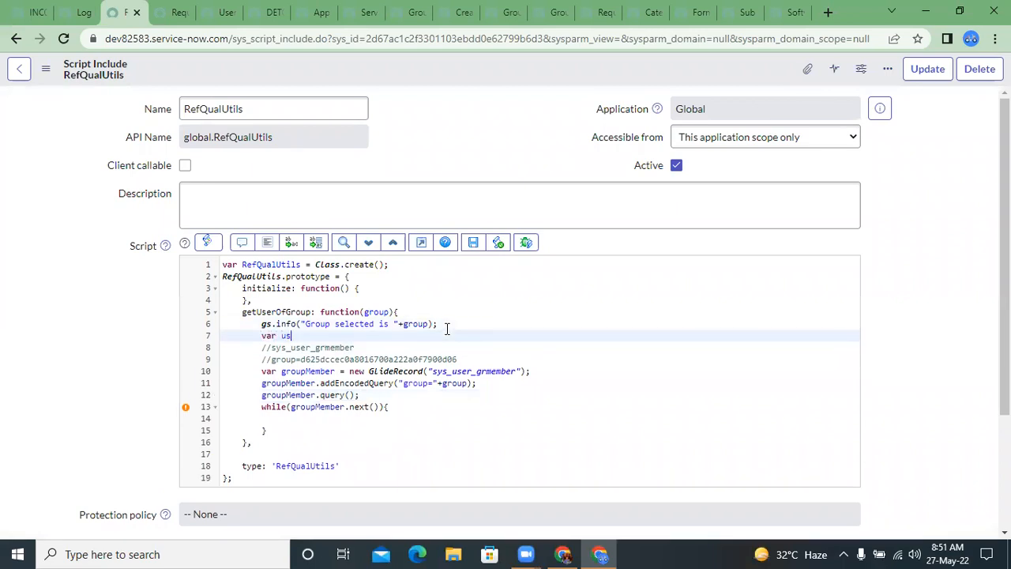
type("erArr = [];")
Step: Inside the while loop, start a userArr.push() call with empty parentheses
left_click(304, 361)
left_click(290, 345)
double_click(287, 336)
key("ctrl+c")
left_click(292, 412)
key("ctrl+v")
type(".push(")
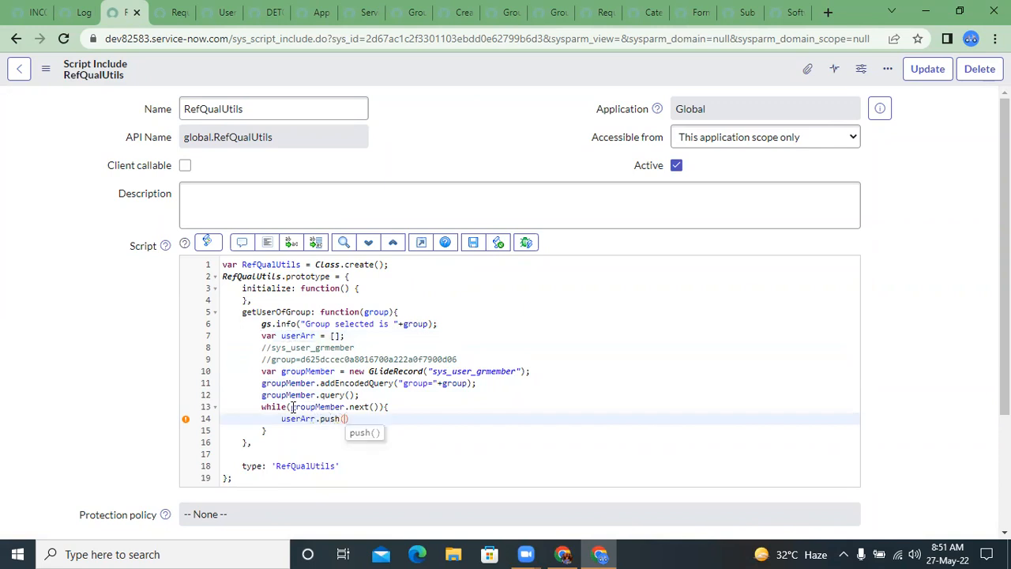
Step: Open the XML of the Service Desk group member record and examine the name and value of its user element
left_click(636, 8)
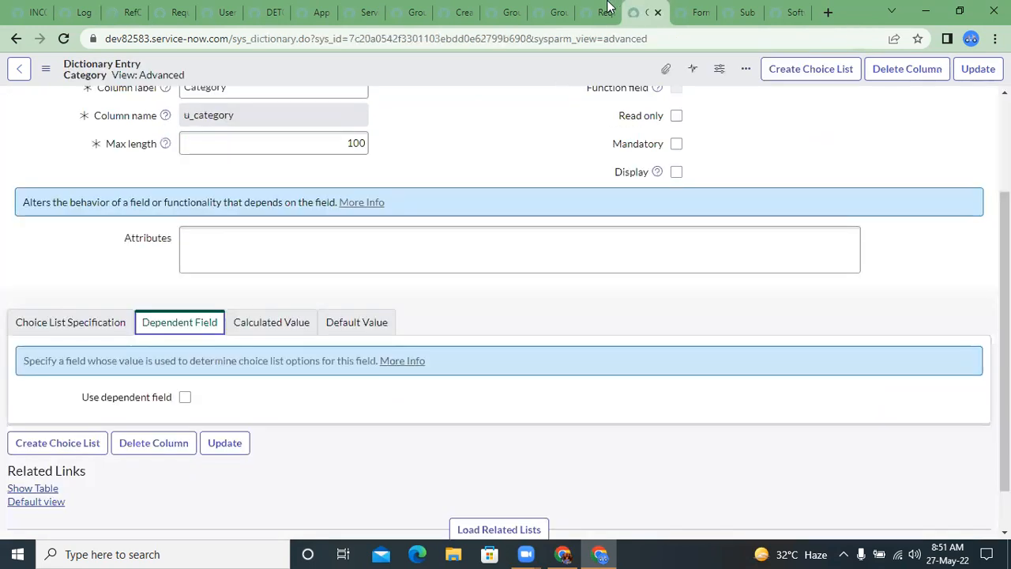
left_click(604, 9)
left_click(558, 8)
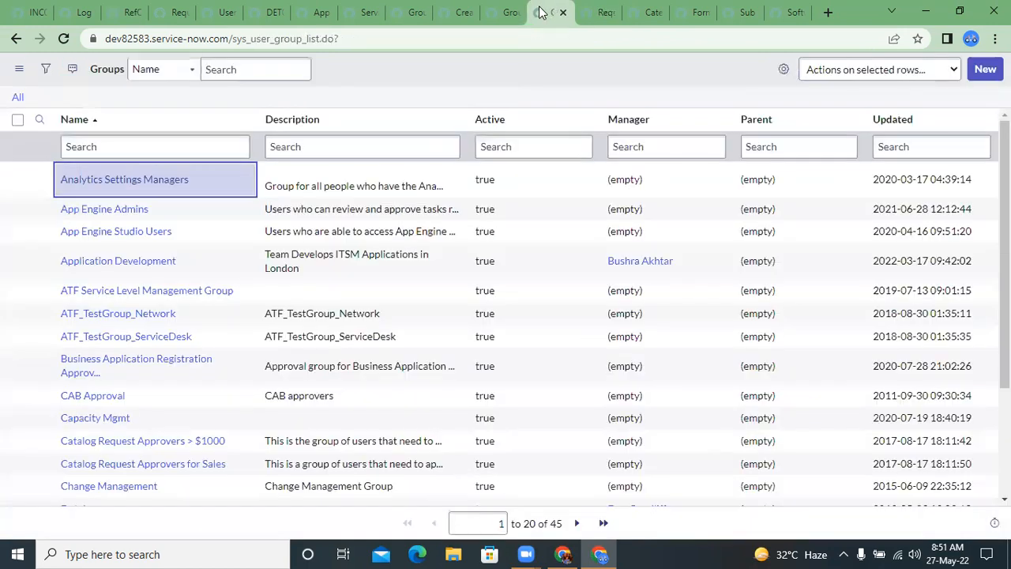
left_click(683, 8)
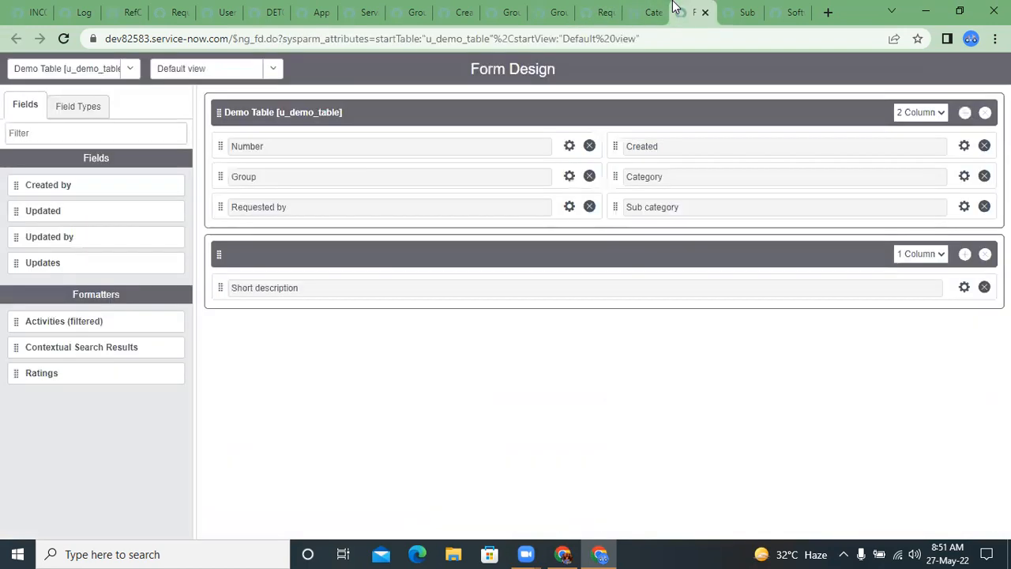
left_click(448, 7)
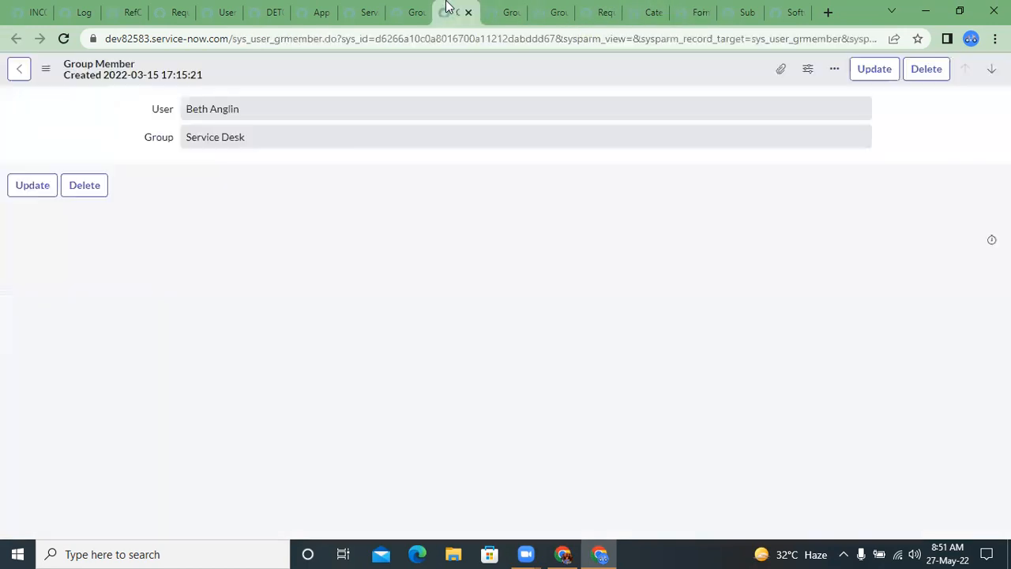
right_click(158, 110)
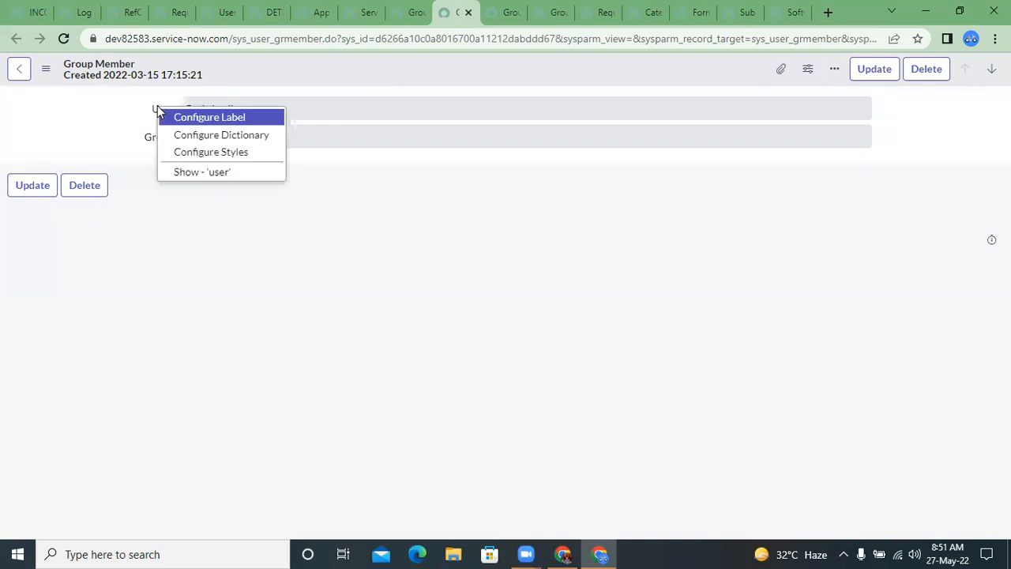
left_click(45, 68)
left_click(109, 246)
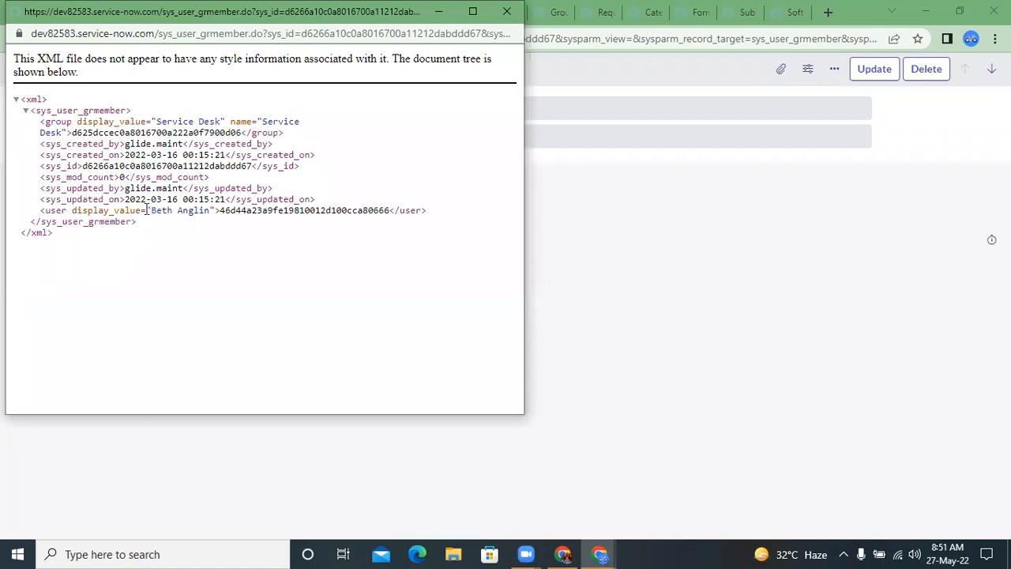
double_click(348, 210)
left_click_drag(72, 210, 210, 210)
left_click(210, 210)
left_click(506, 11)
Step: In the RefQualUtils script include, complete the call inside the while loop as userArr.push(groupMember.getValue("user"));
left_click(111, 10)
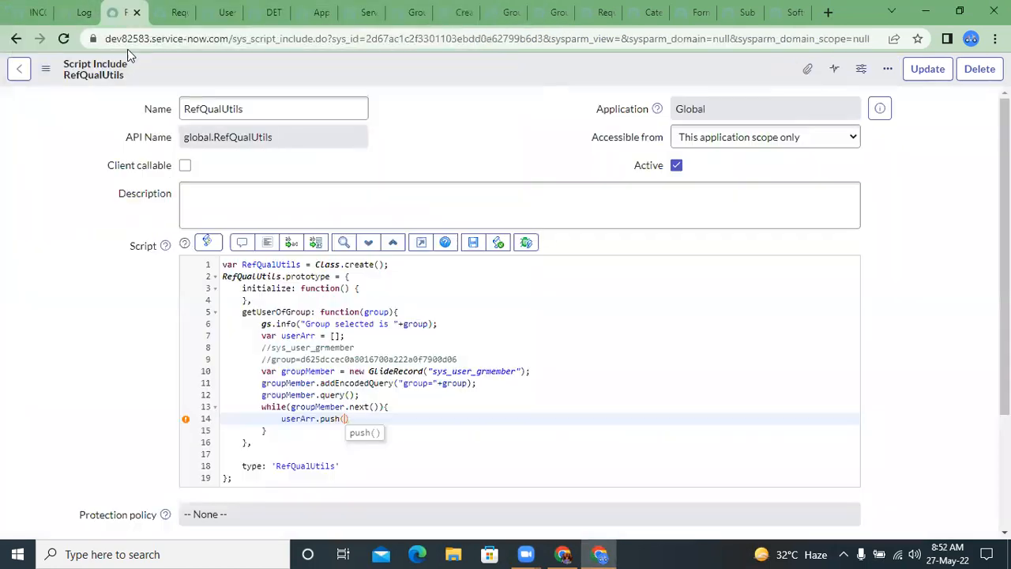
type("g")
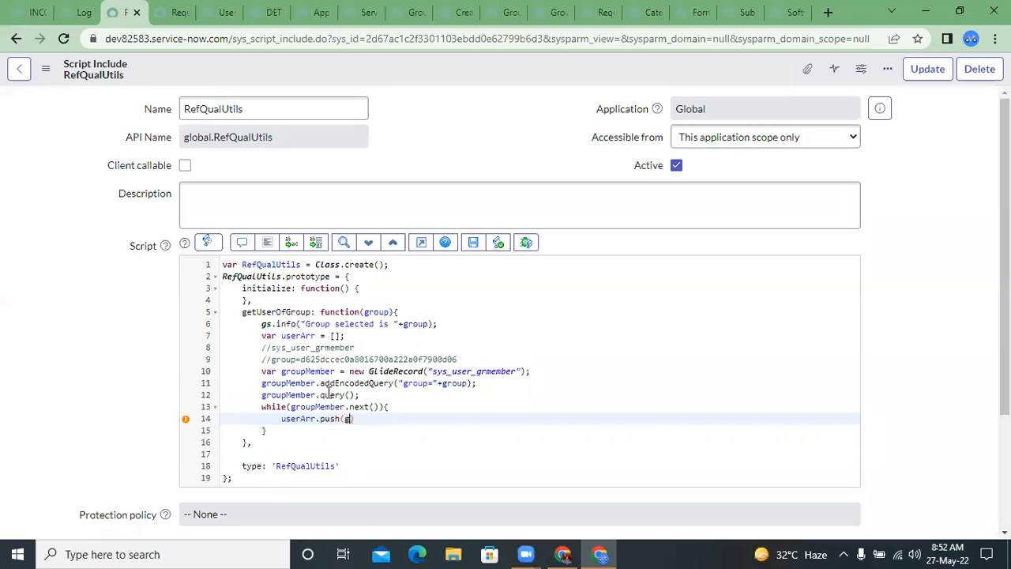
key("Down")
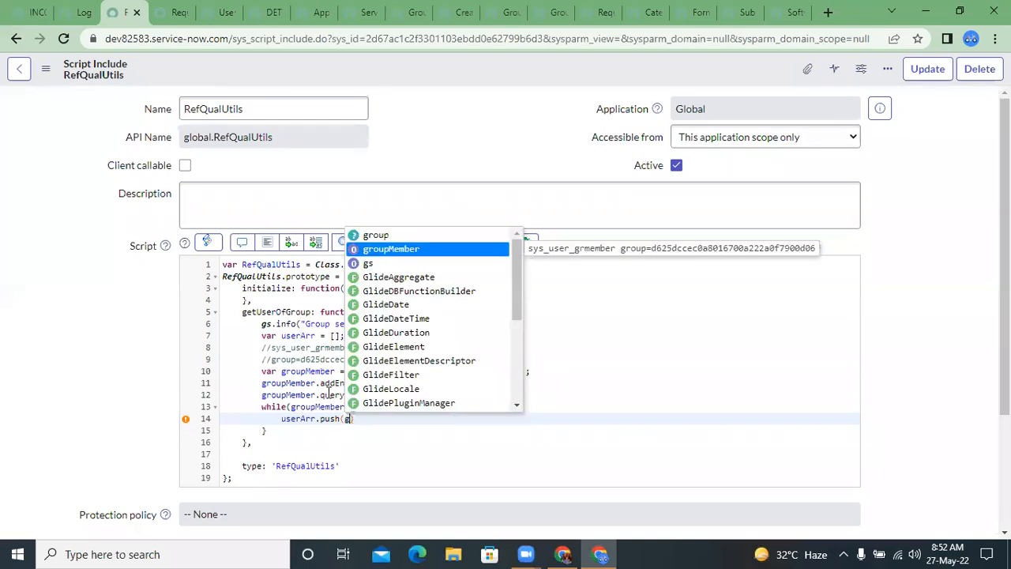
key("Return")
type(".getV")
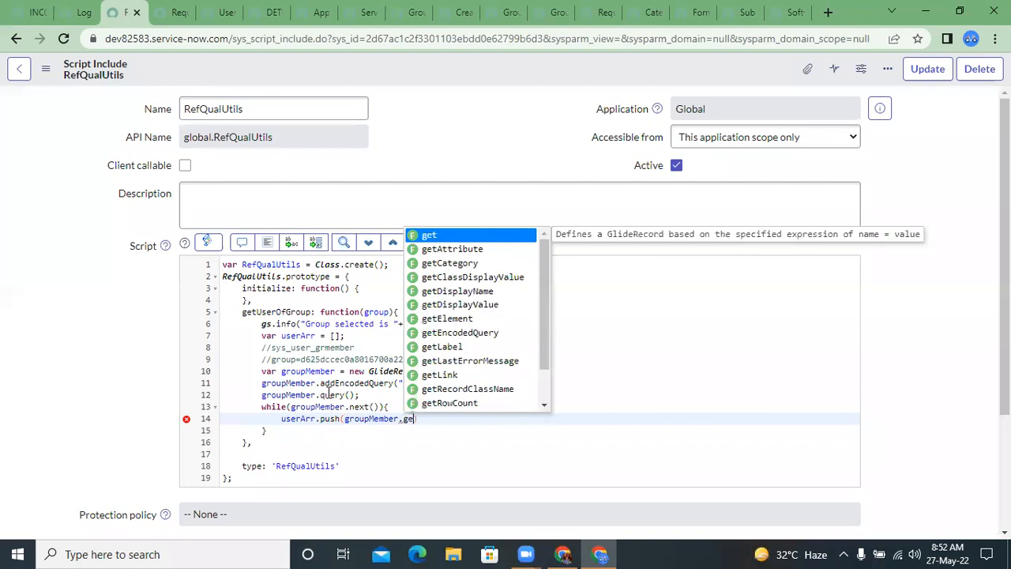
key("Return")
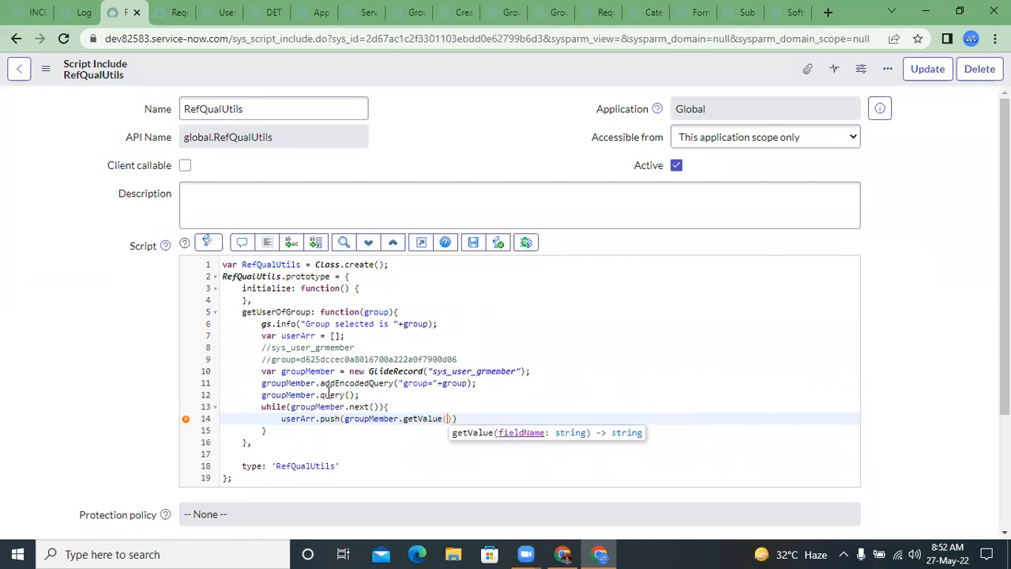
type("\"user\"));")
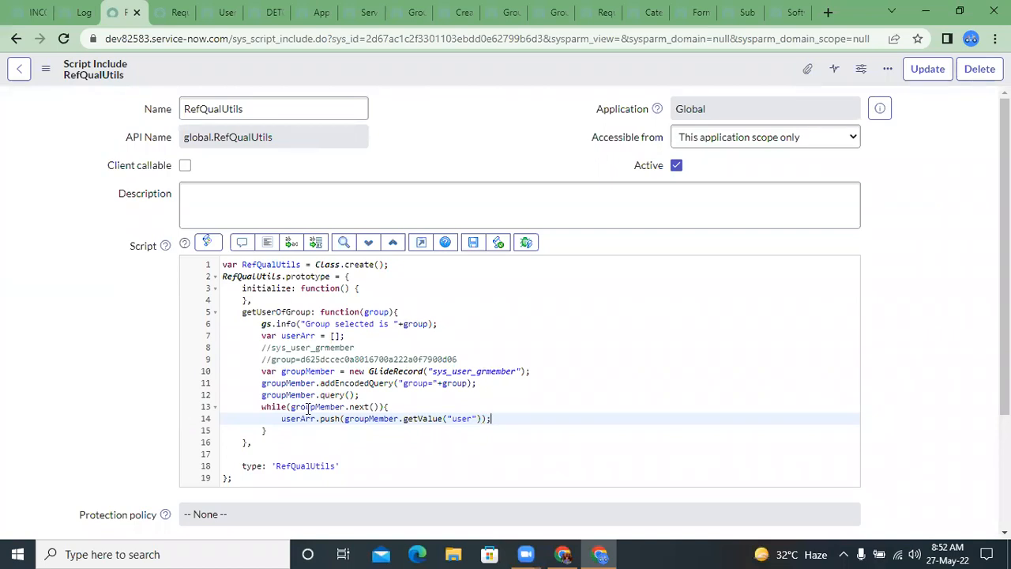
Step: Add a blank line after the while loop's closing brace and save the script include
key("Down")
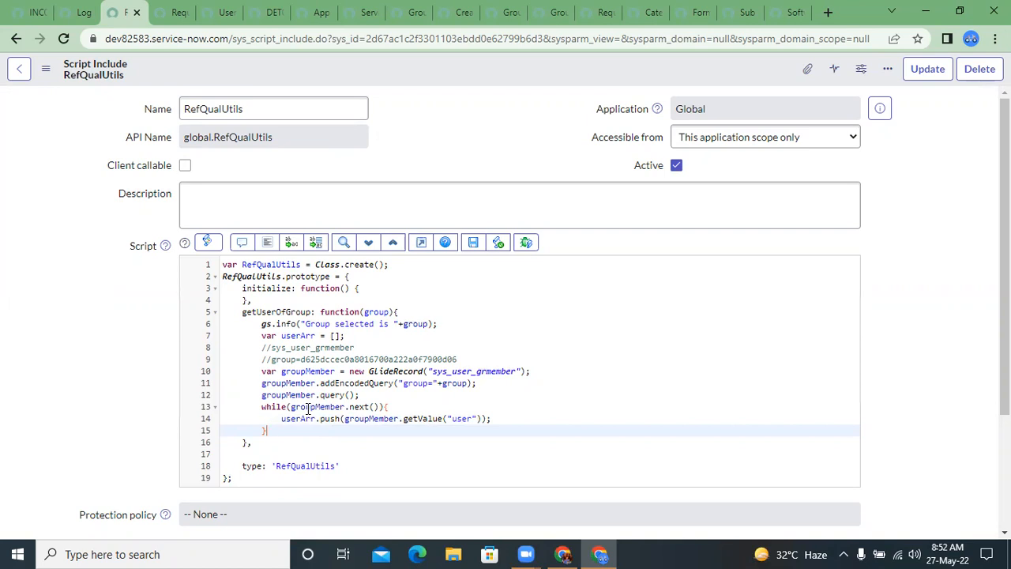
key("Return")
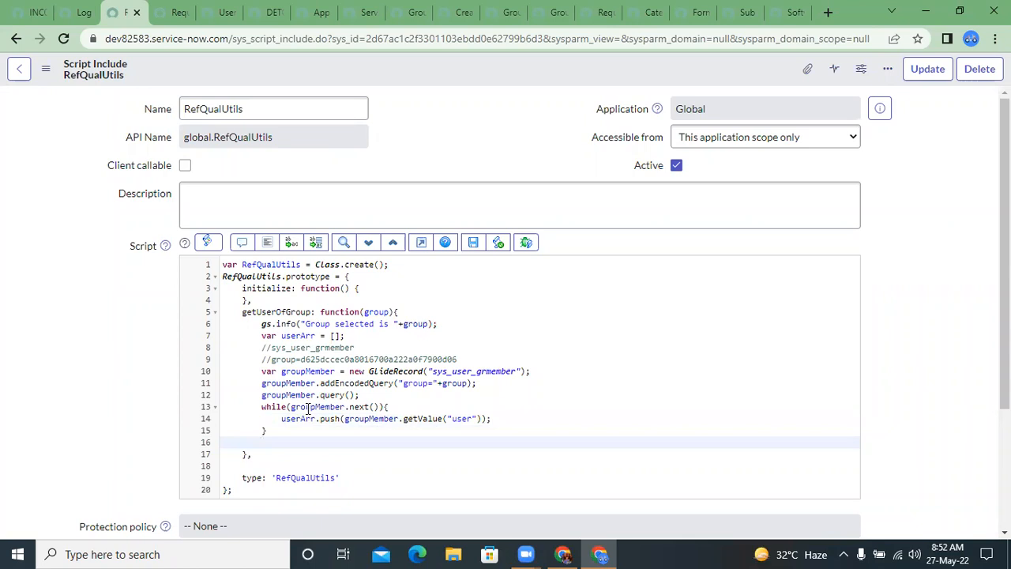
left_click(471, 243)
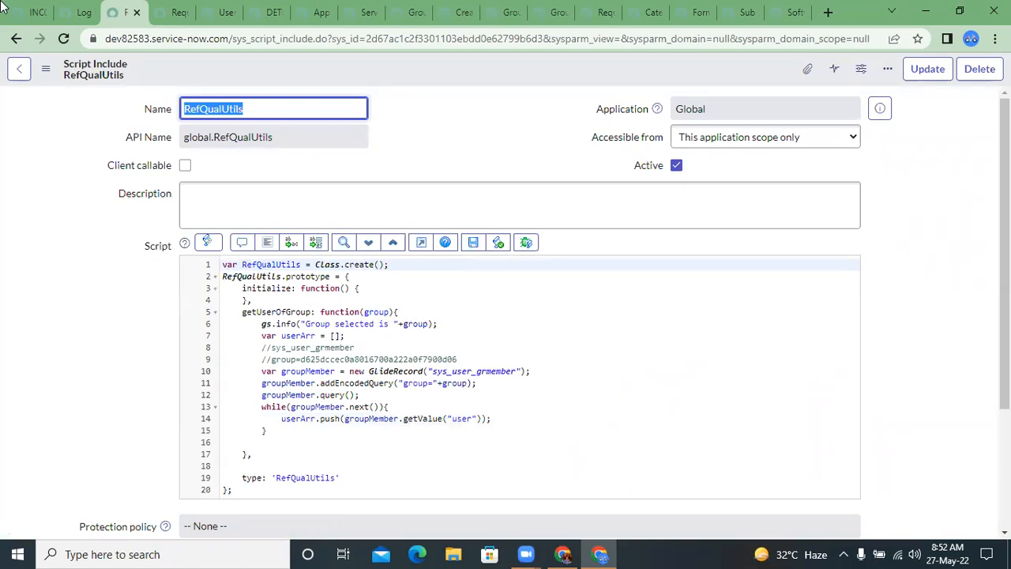
Step: In the Requested by dictionary entry, keep the Advanced reference qualifier selected and delete its whole Reference qual expression
left_click(165, 10)
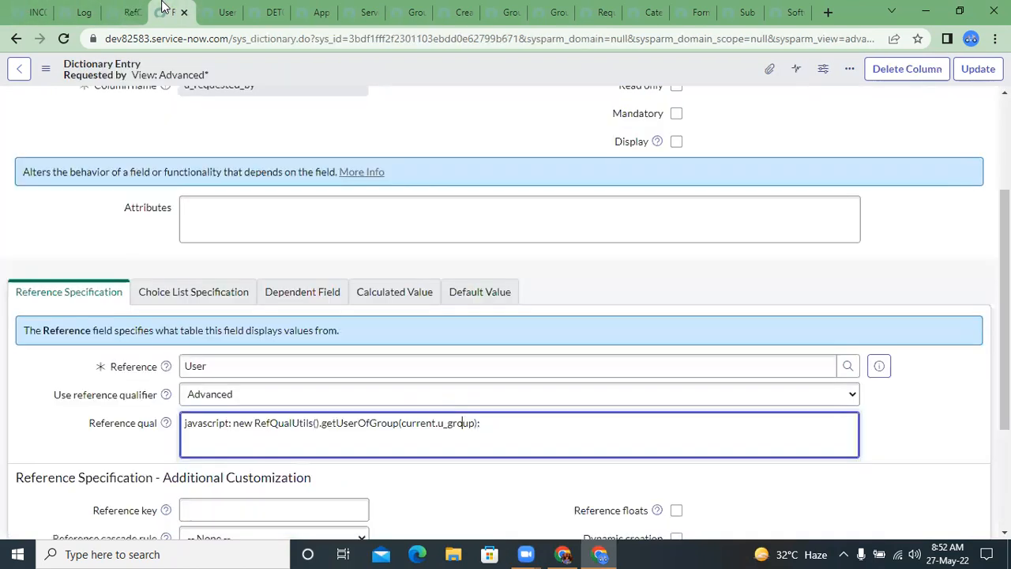
left_click(243, 391)
left_click(242, 387)
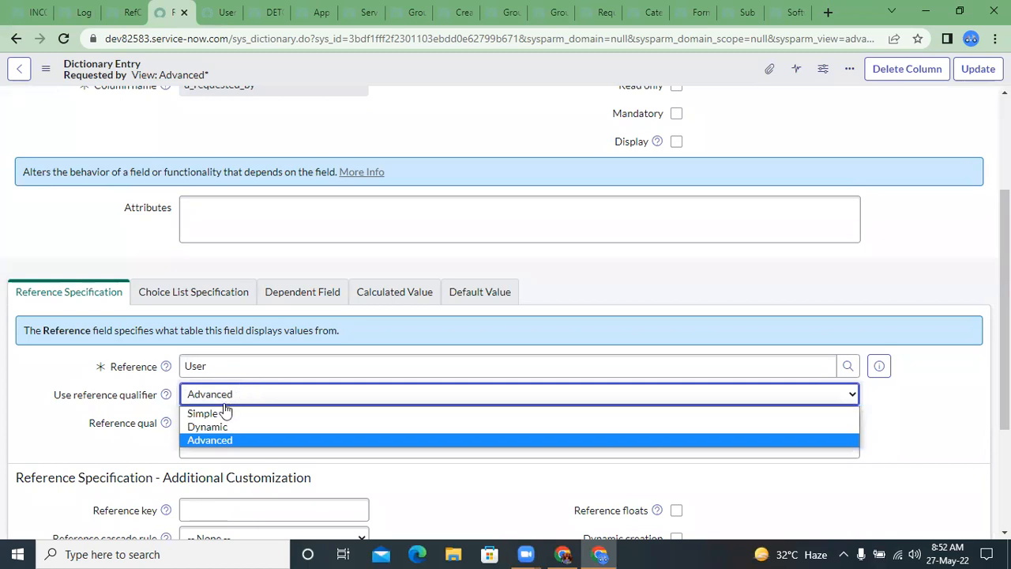
left_click(217, 409)
left_click(219, 399)
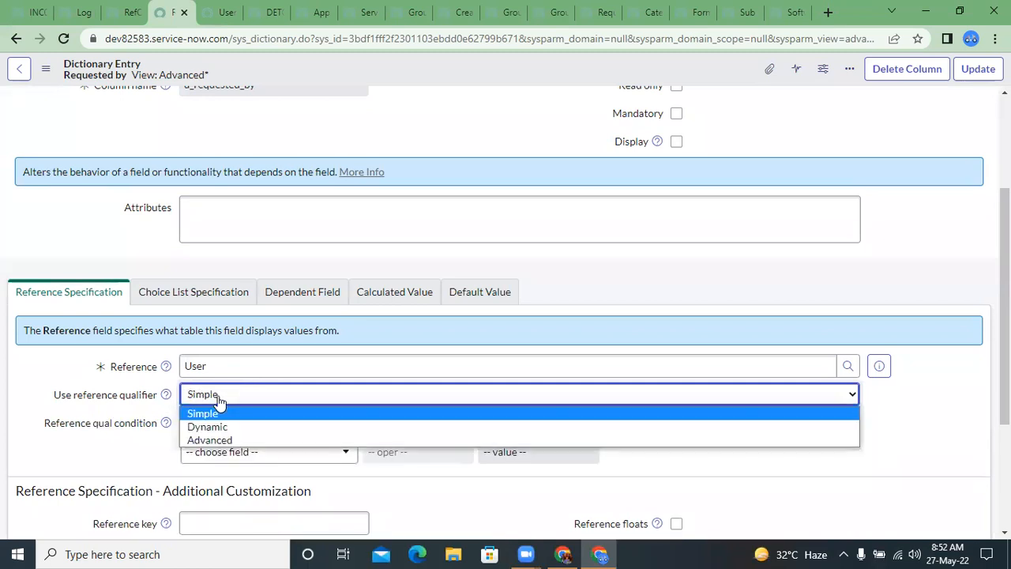
left_click(221, 411)
scroll(237, 371, "down", 1)
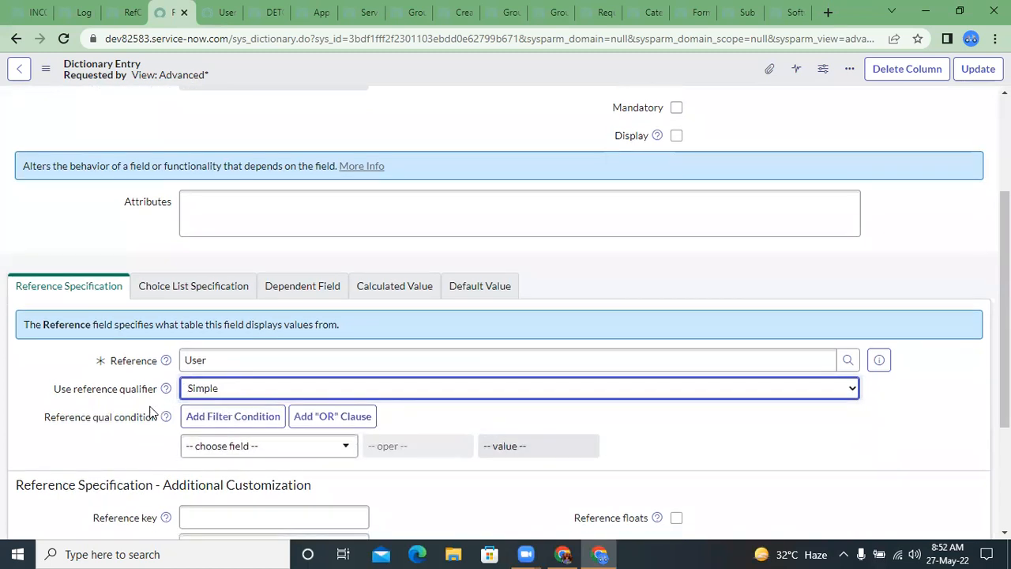
left_click(245, 344)
left_click(219, 388)
left_click(253, 383)
key("ctrl+a")
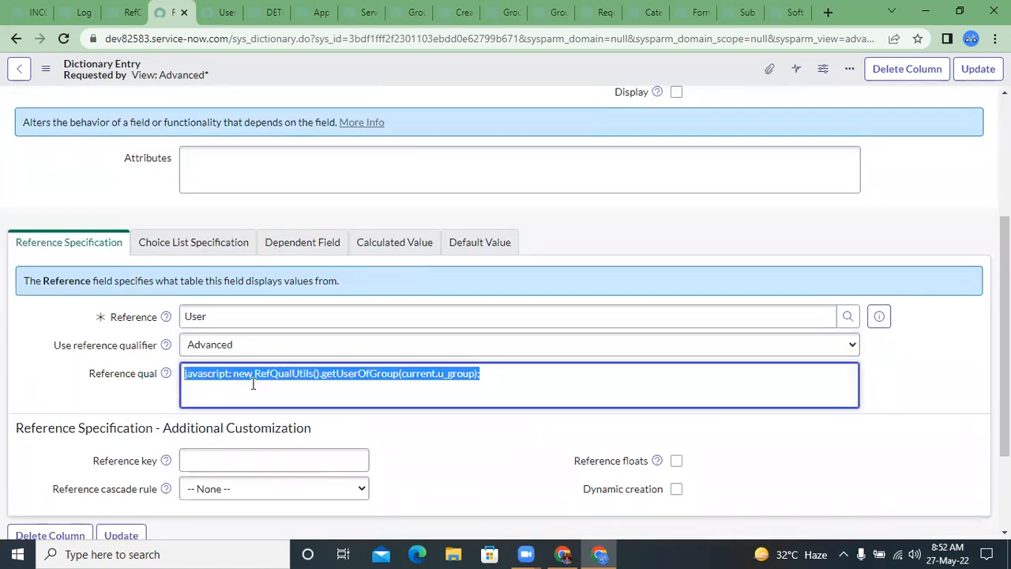
key("BackSpace")
Step: Set the reference qualifier to Simple with the condition Department is IT, and save the dictionary entry
left_click(227, 347)
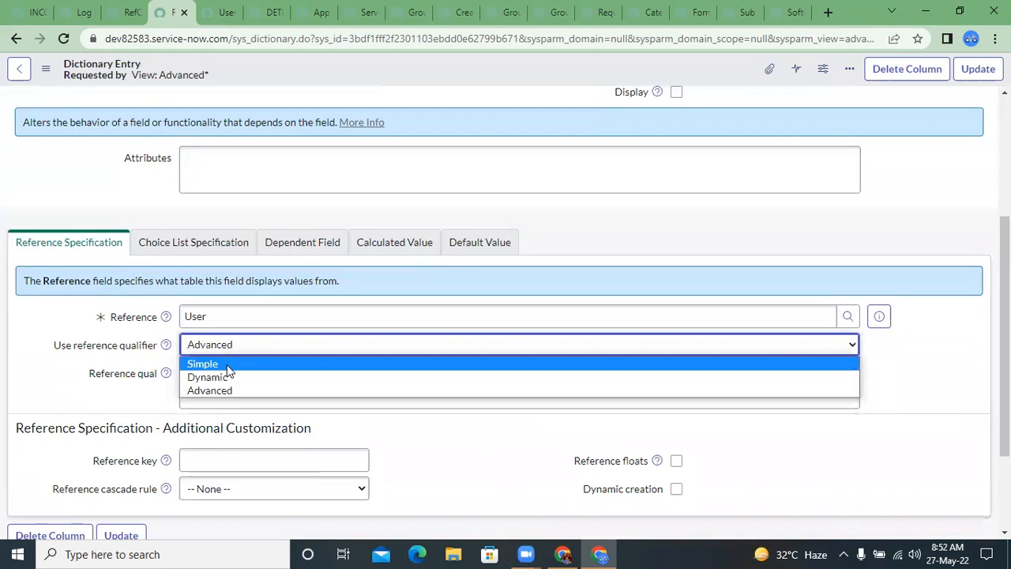
left_click(228, 365)
left_click(286, 402)
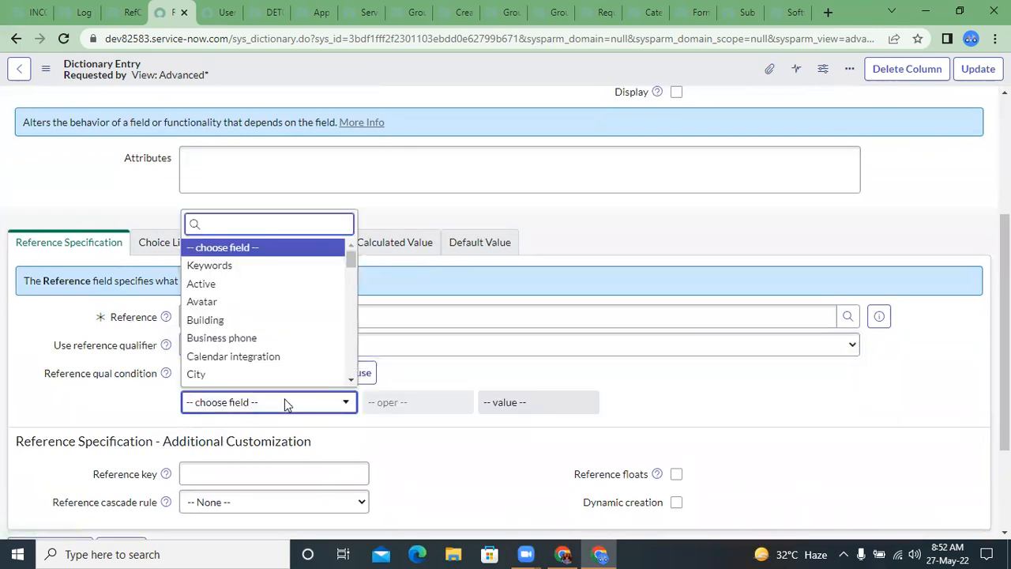
type("depa")
key("Return")
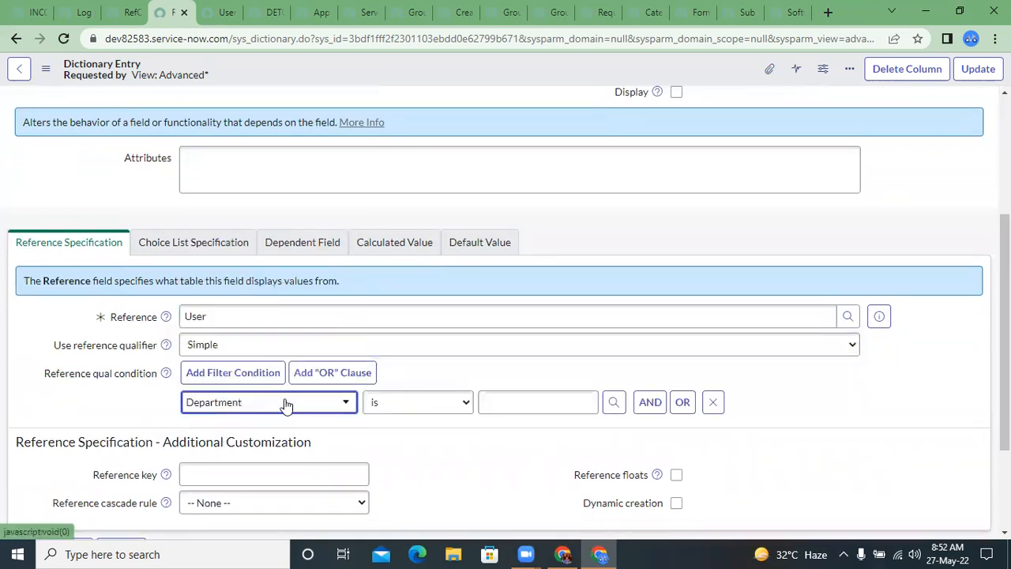
left_click(525, 399)
type("IT")
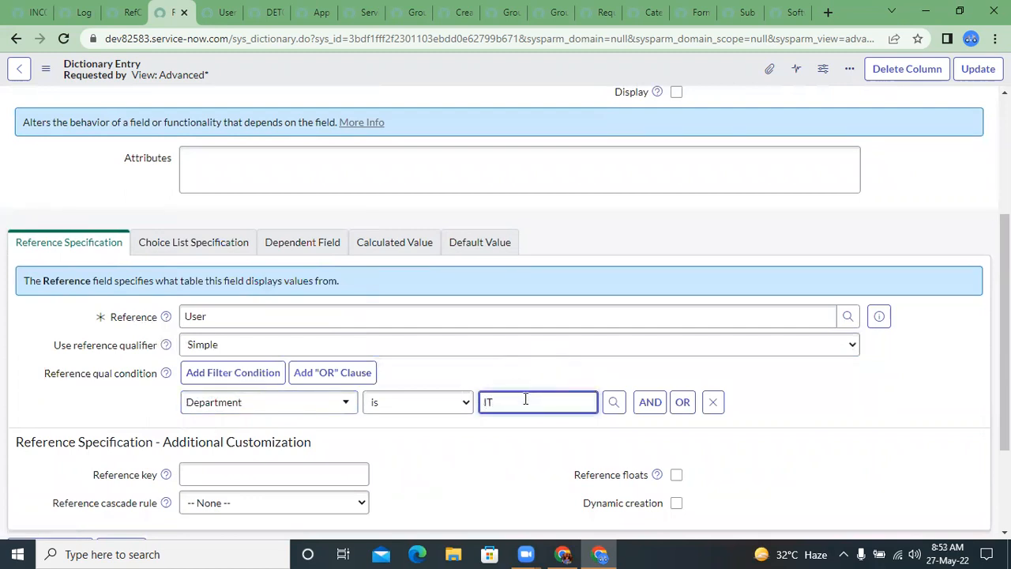
right_click(326, 59)
left_click(341, 67)
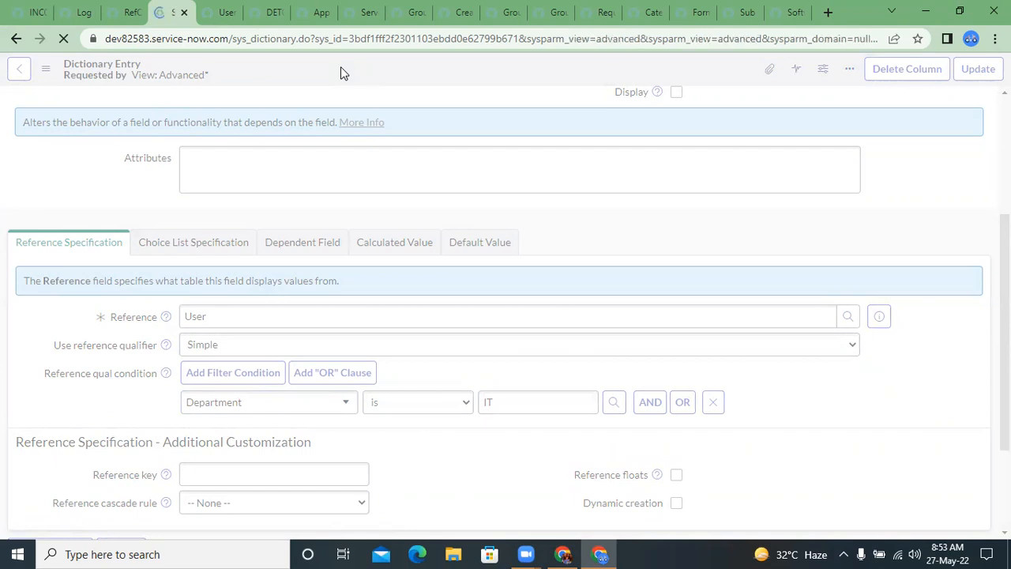
Step: Switch the Requested by field's reference qualifier from Simple to Advanced
scroll(401, 264, "down", 1)
scroll(402, 263, "down", 1)
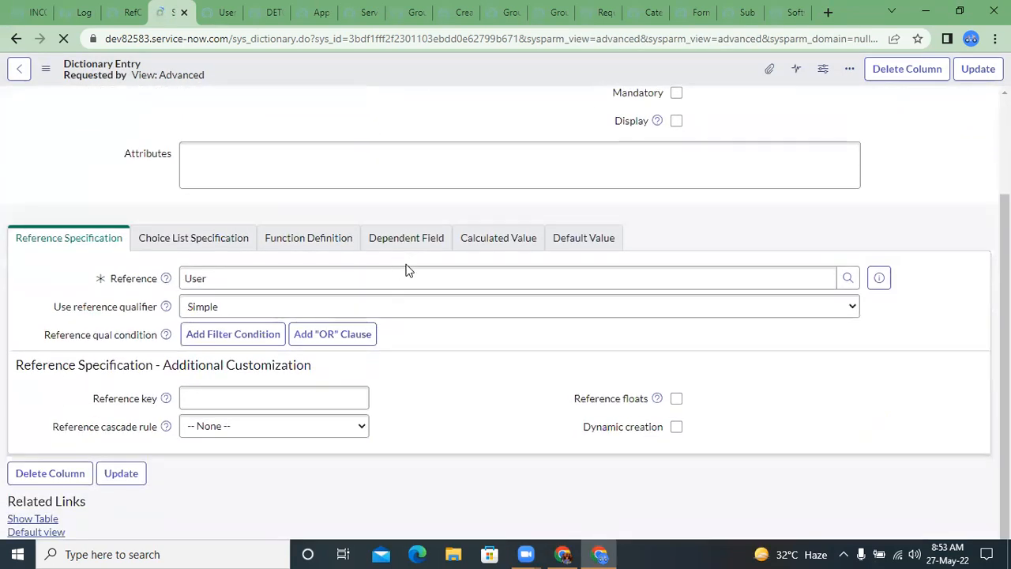
scroll(305, 237, "down", 2)
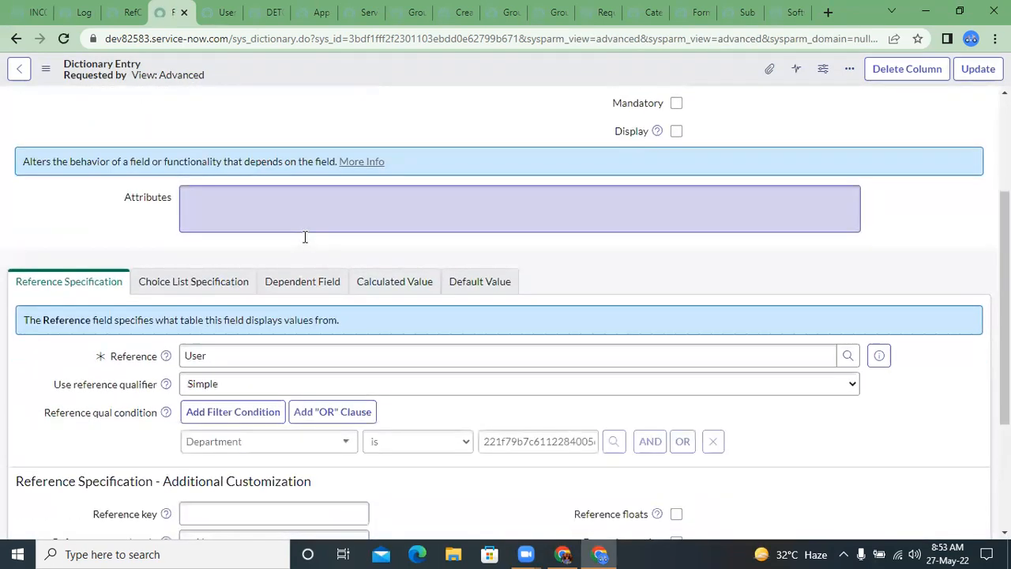
left_click(309, 294)
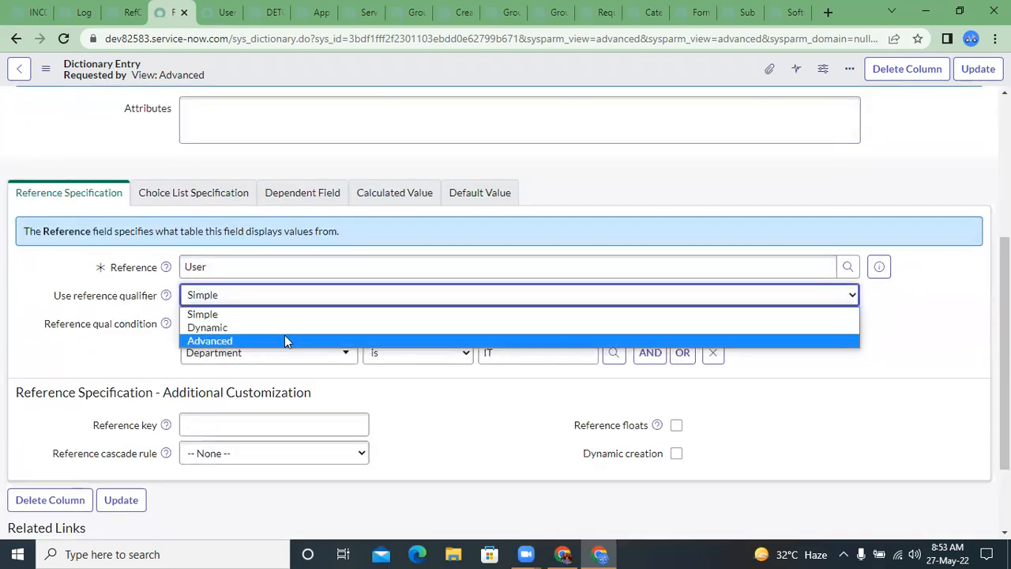
left_click(283, 335)
Step: Examine the encoded query in Reference qual, including the department field name, its sys_id value and the ^ separator
left_click(284, 333)
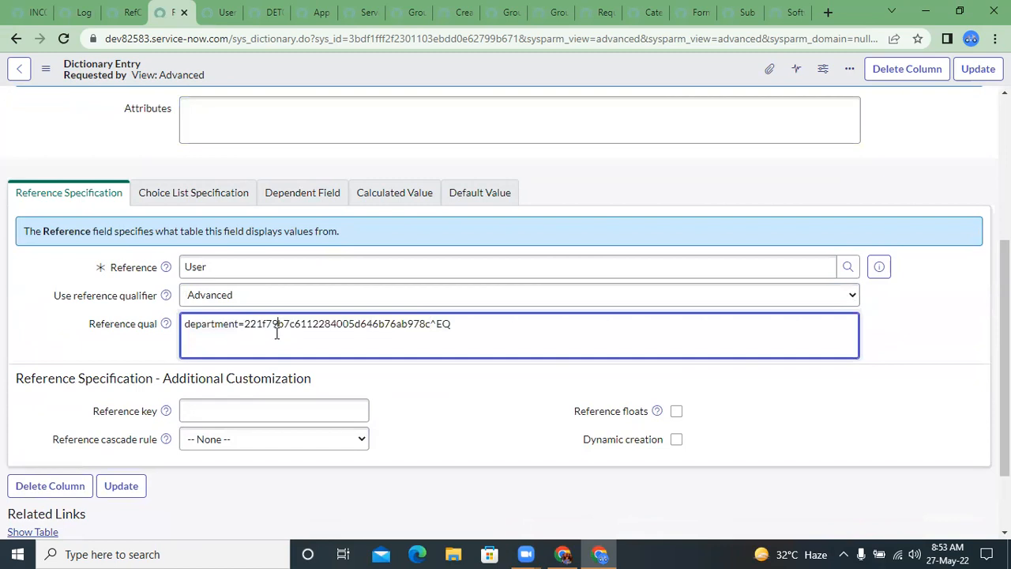
triple_click(277, 333)
double_click(276, 334)
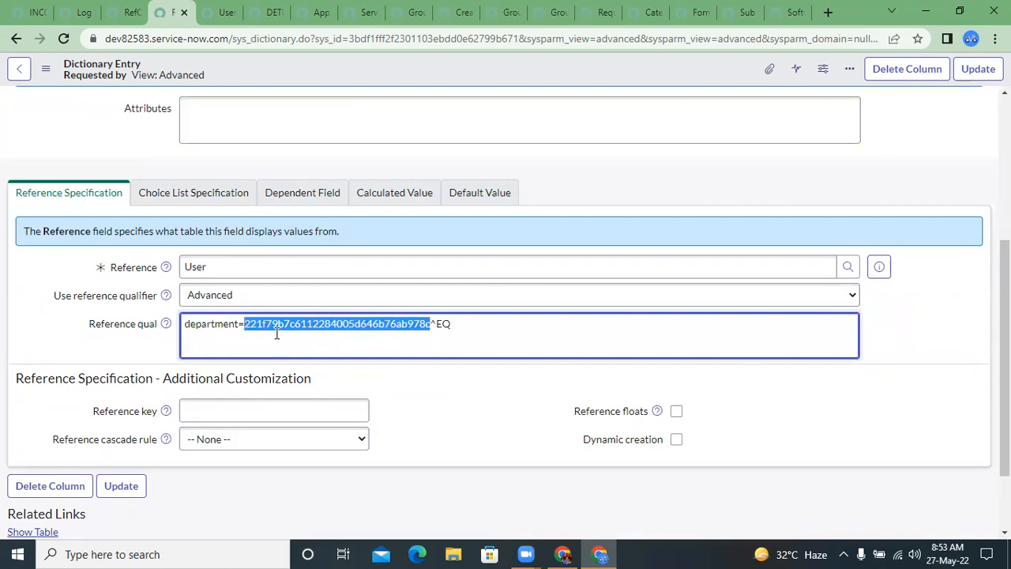
left_click(222, 324)
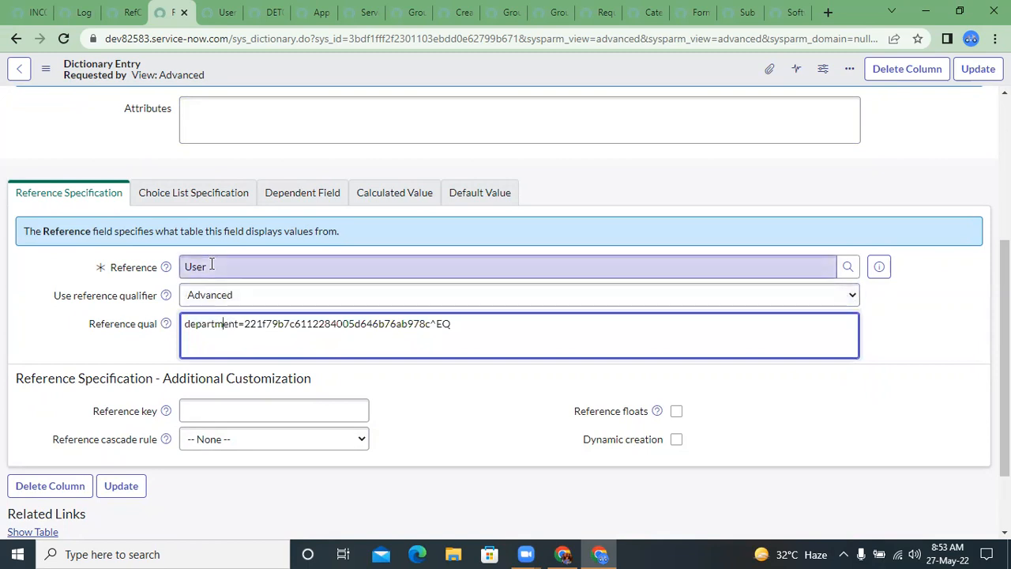
triple_click(224, 332)
left_click(226, 332)
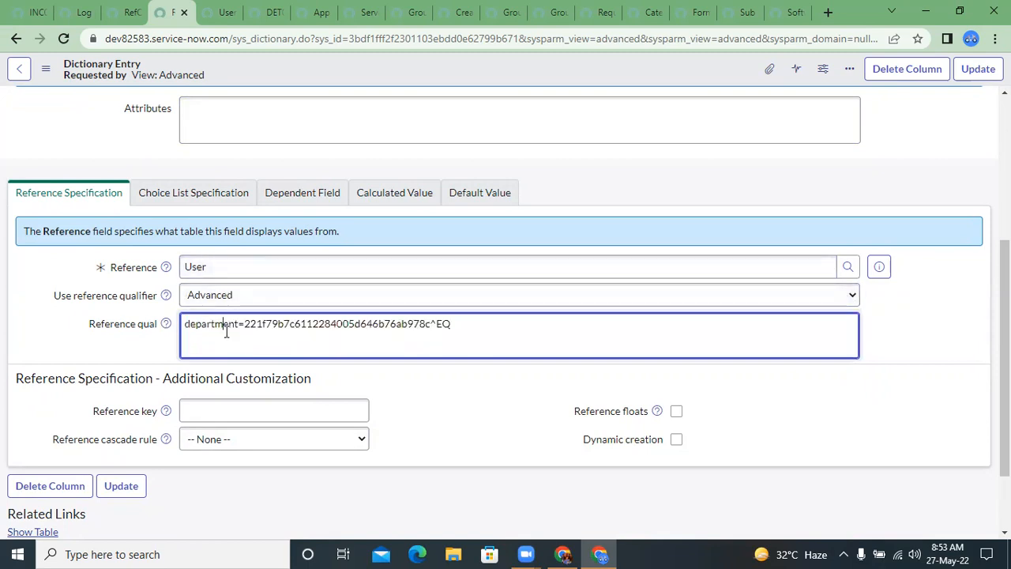
triple_click(225, 332)
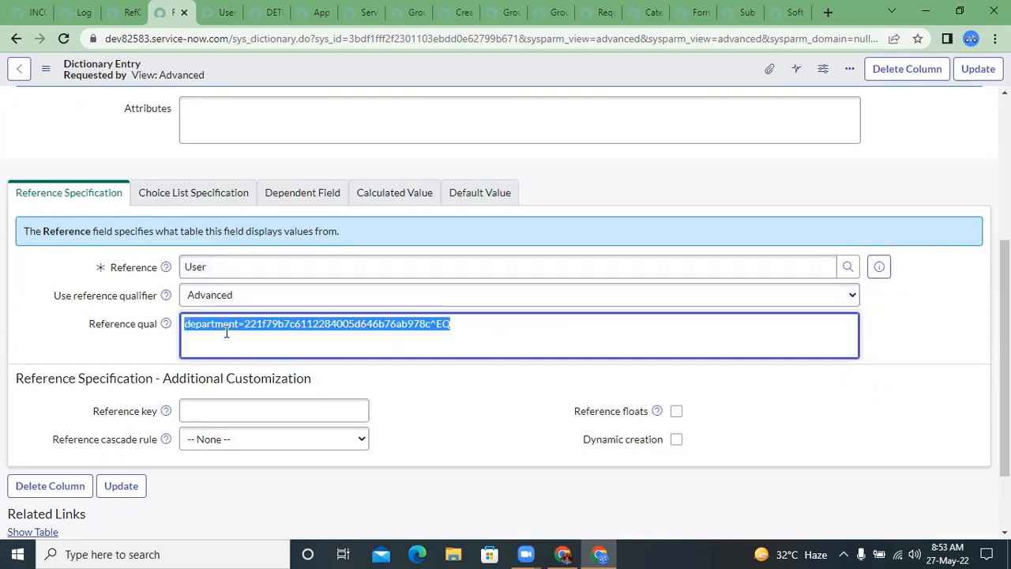
left_click(308, 331)
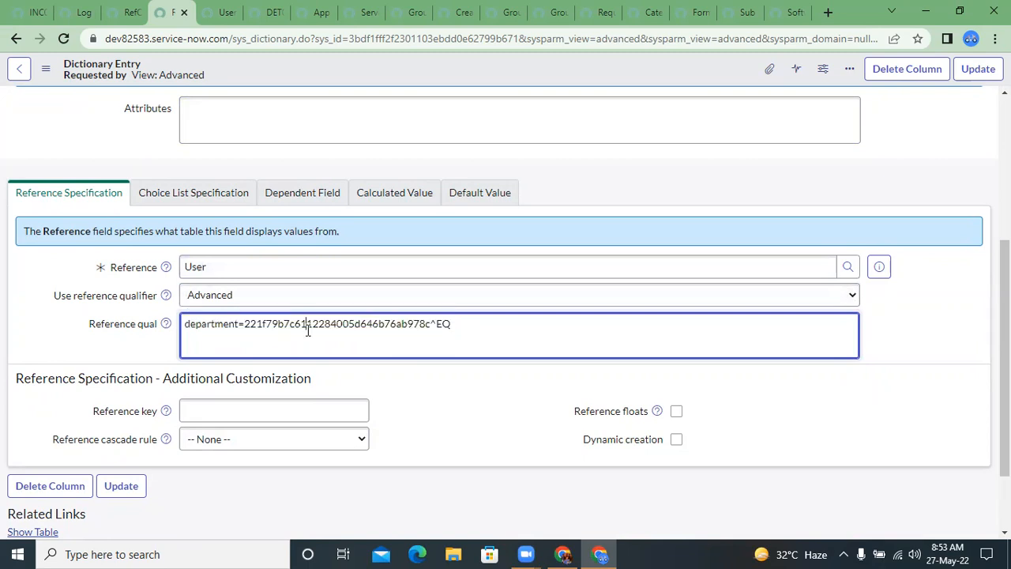
Step: Switch the Requested by field's reference qualifier from Advanced to Simple
triple_click(433, 323)
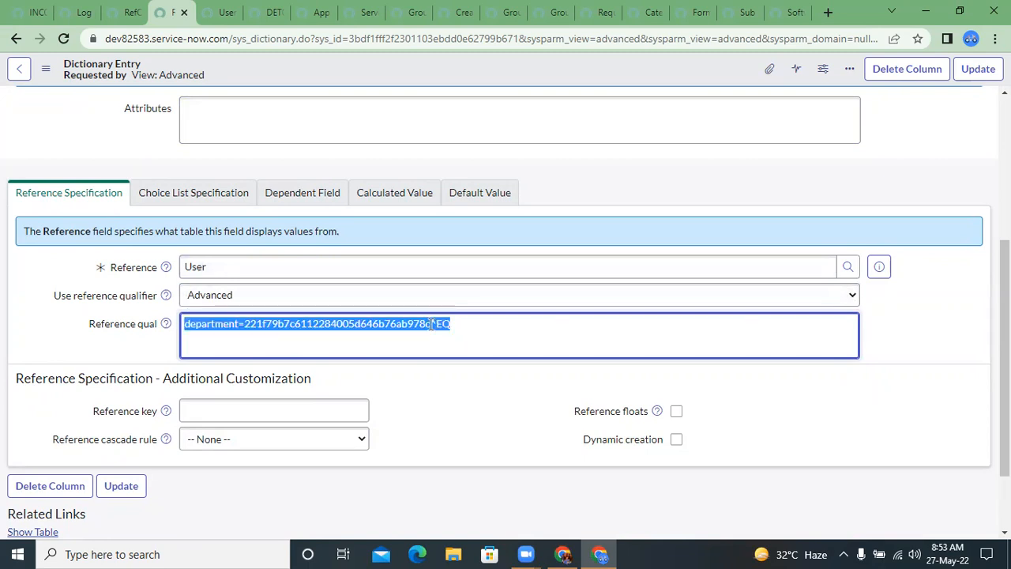
left_click(241, 266)
left_click(298, 332)
left_click(250, 295)
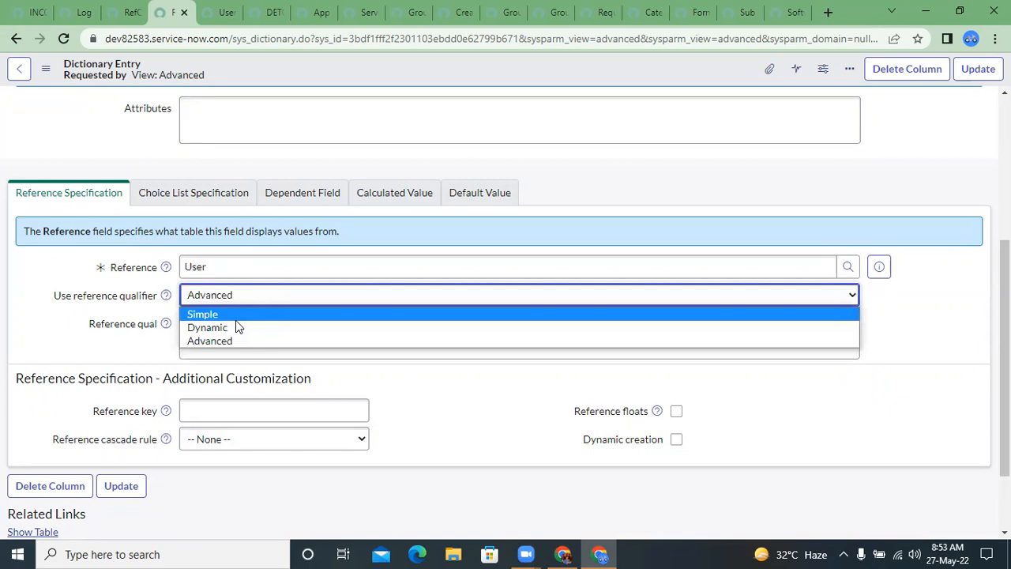
left_click(236, 317)
Step: Change the reference qualifier condition to Location is, with the first Baltimore location in the Locations list as its value
left_click(277, 353)
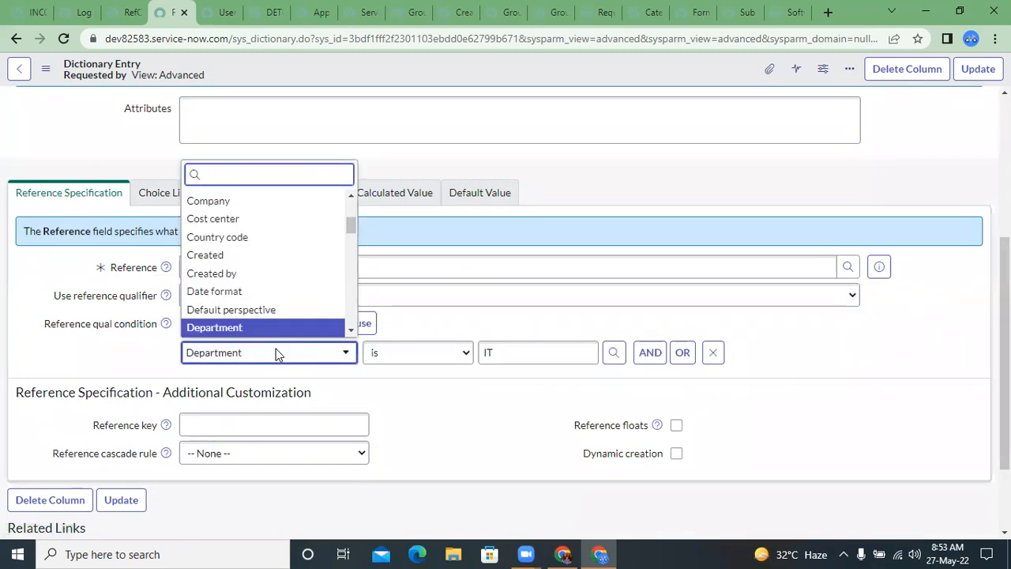
key("Down")
key("Down")
key("Down")
key("Down")
key("Down")
key("Down")
key("Down")
key("Down")
key("Down")
key("Down")
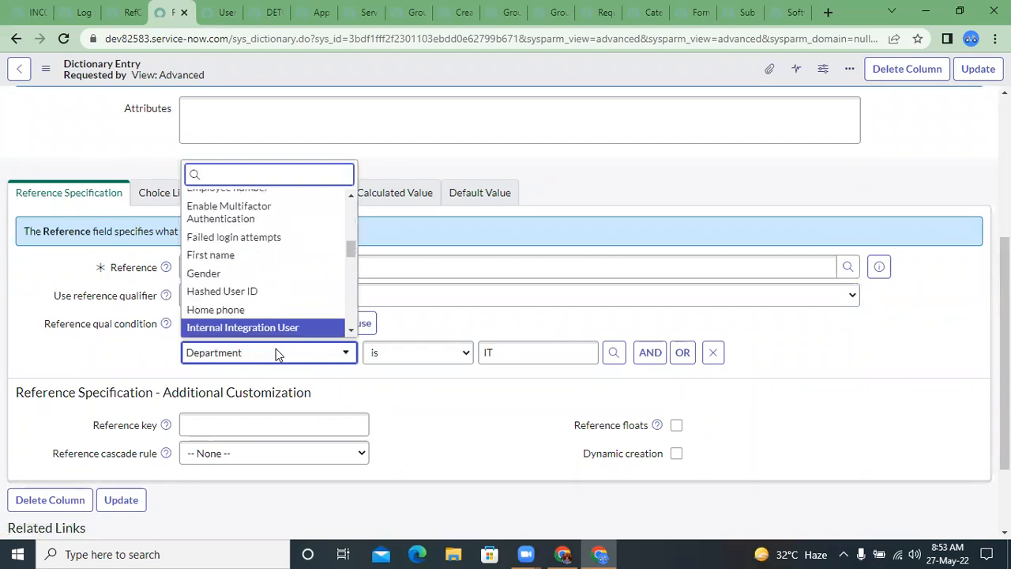
type("loc")
key("Return")
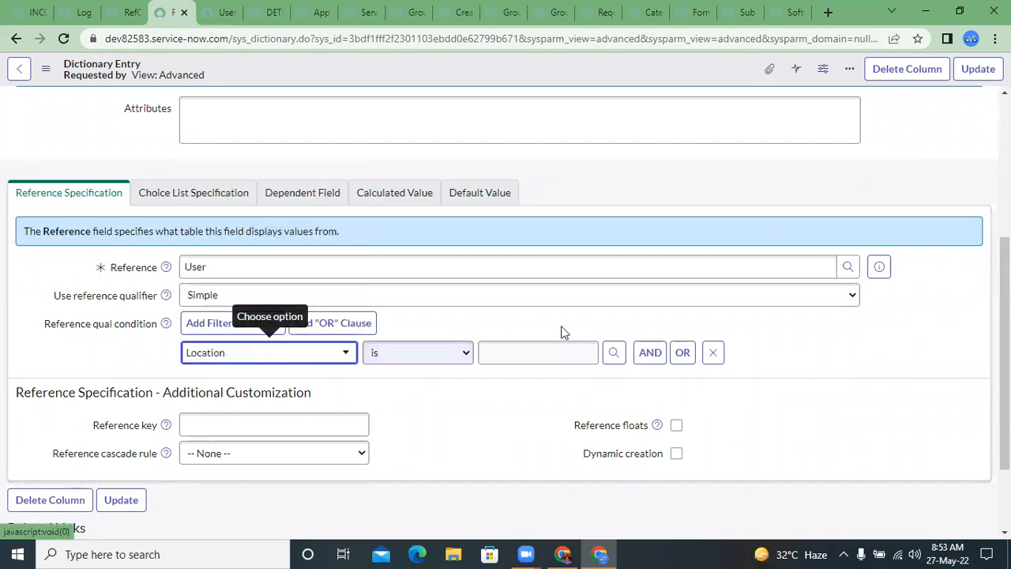
left_click(583, 357)
left_click(610, 357)
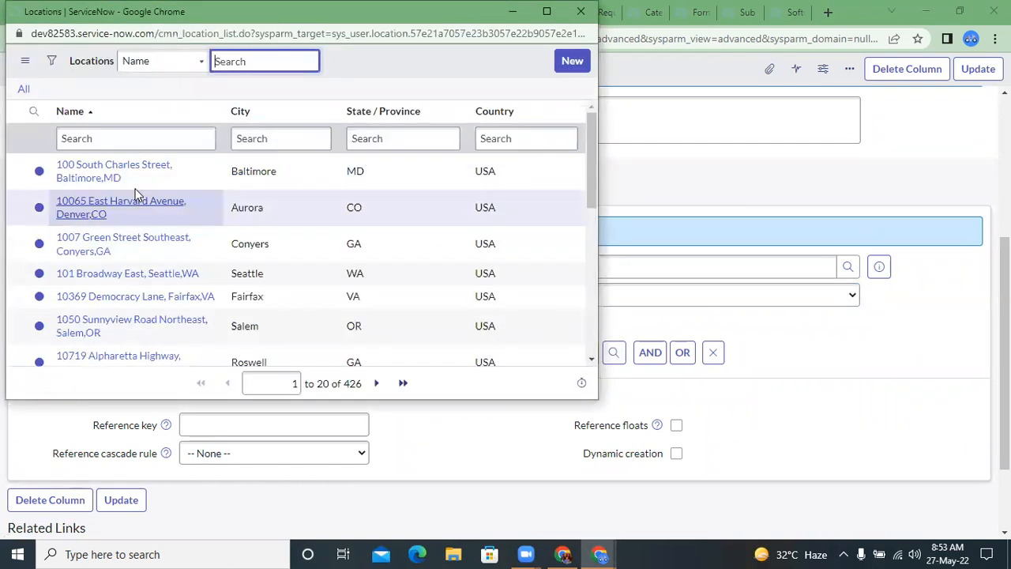
left_click(117, 170)
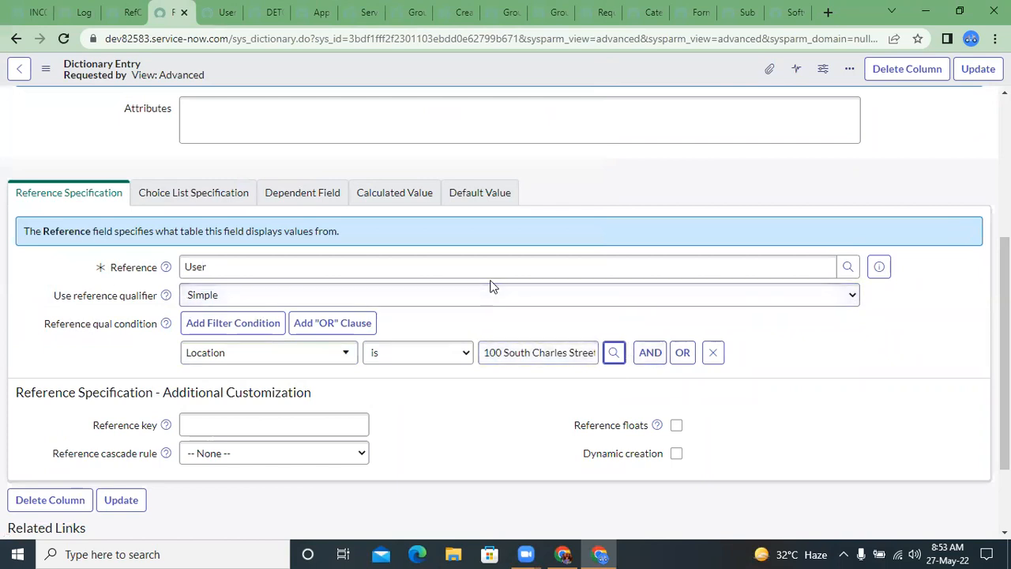
Step: Compare the encoded query under the Advanced qualifier with the unsaved location condition, and return the qualifier to Simple
left_click(408, 296)
left_click(341, 340)
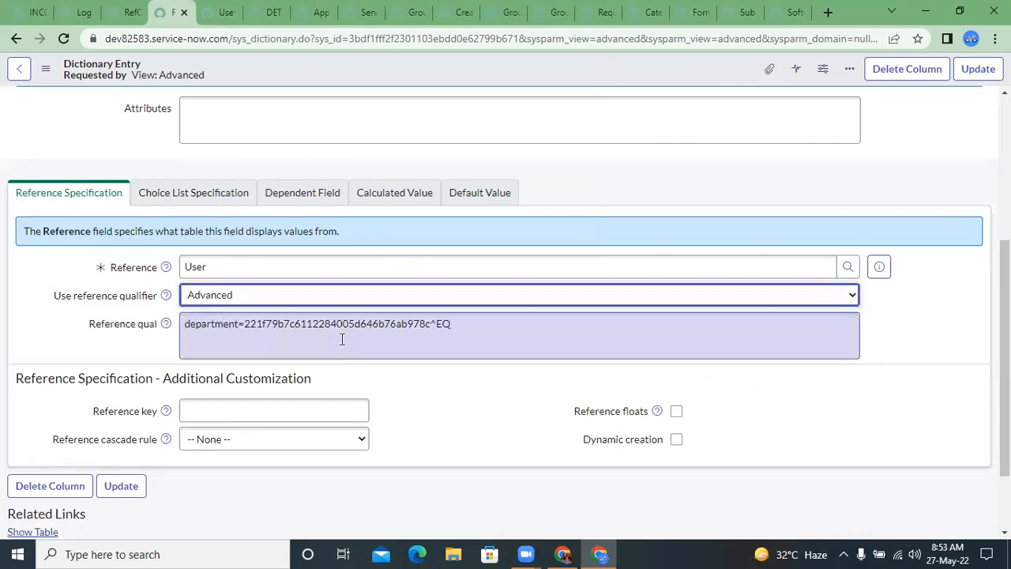
double_click(391, 328)
left_click(289, 296)
left_click(276, 314)
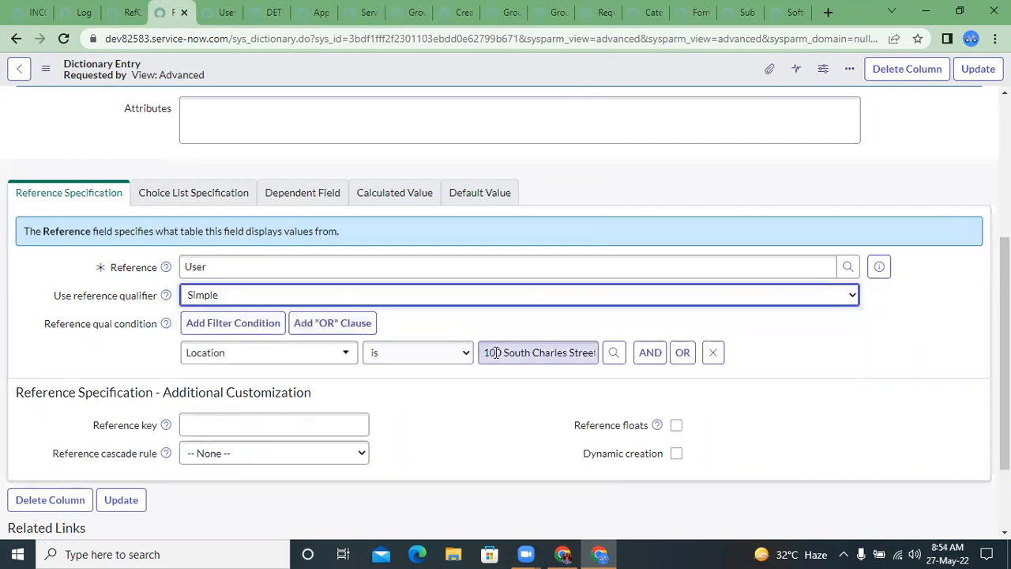
Step: Save the Requested by dictionary entry with the Simple location condition
left_click(531, 352)
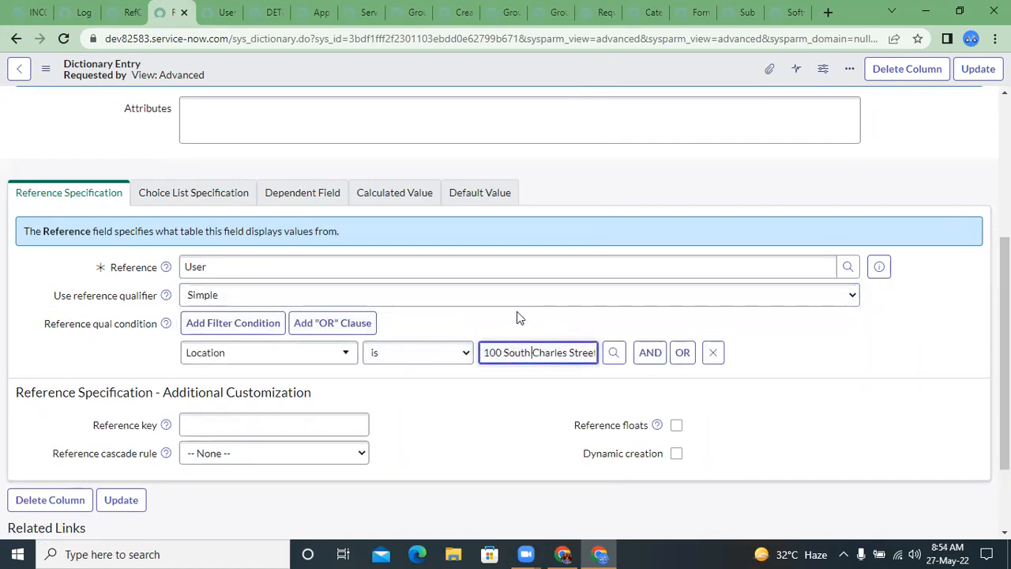
right_click(259, 76)
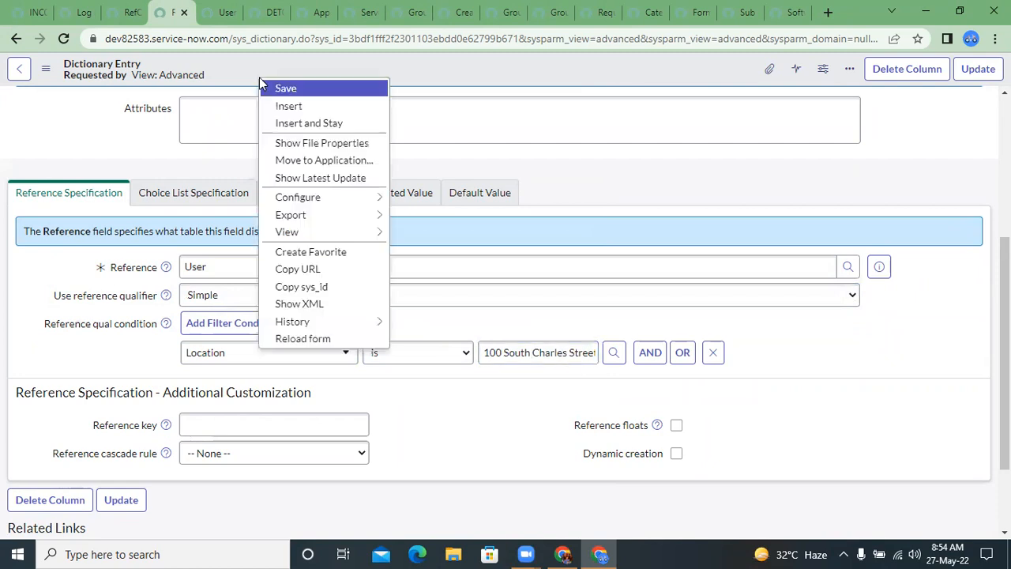
left_click(276, 87)
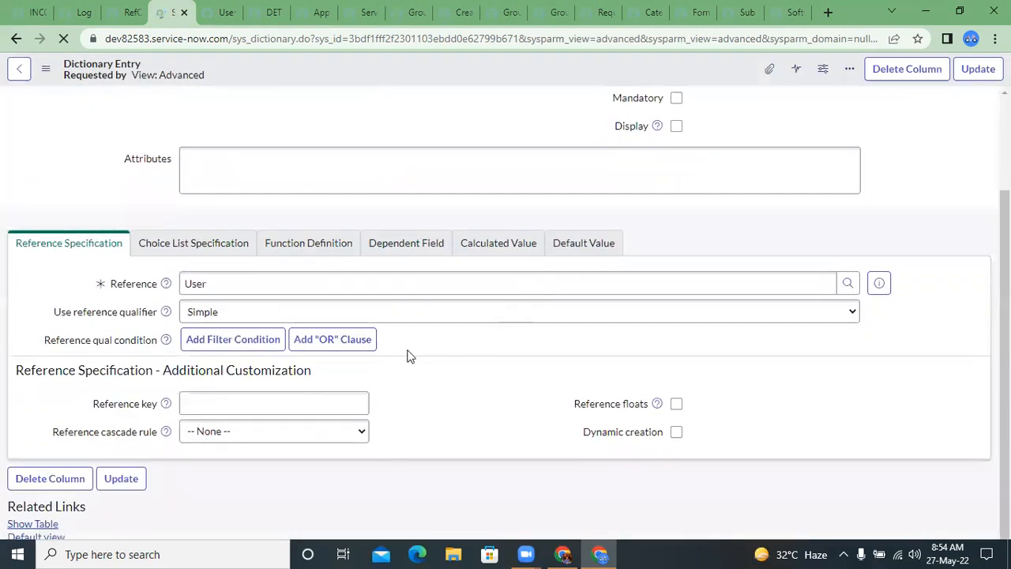
Step: Switch the saved reference qualifier to Advanced, viewing the Dynamic option on the way
scroll(407, 355, "down", 1)
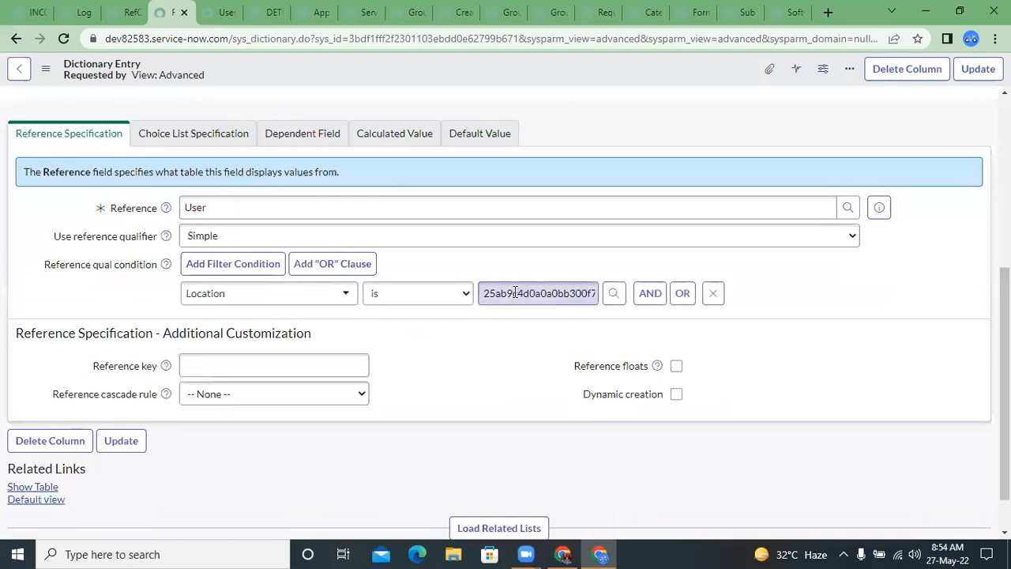
left_click(334, 237)
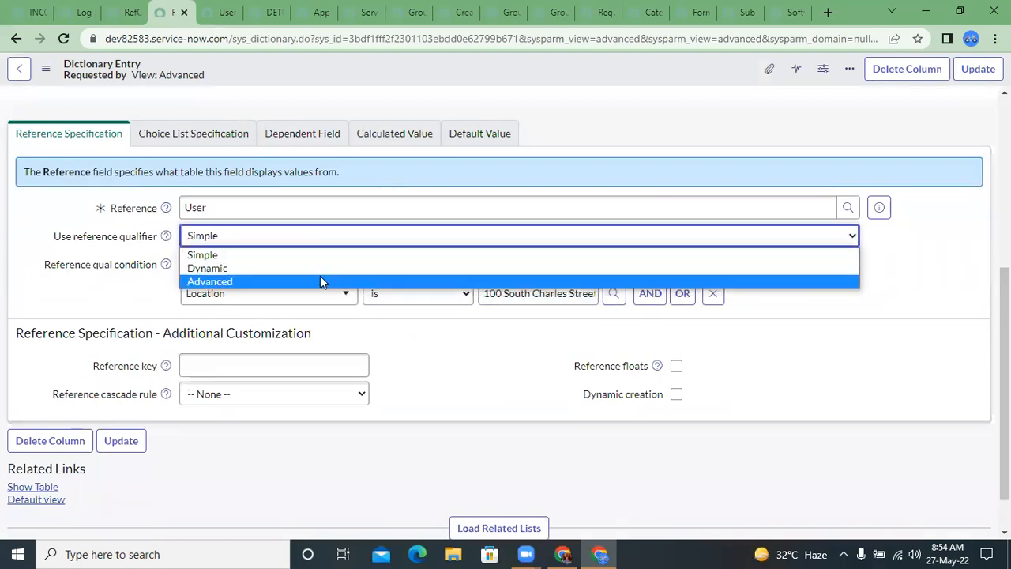
left_click(318, 269)
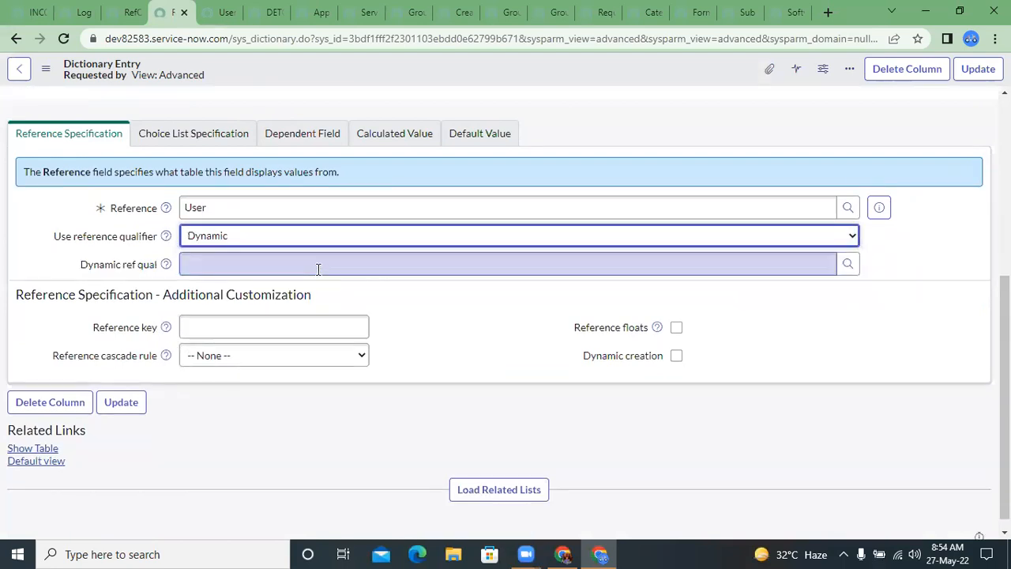
left_click(299, 243)
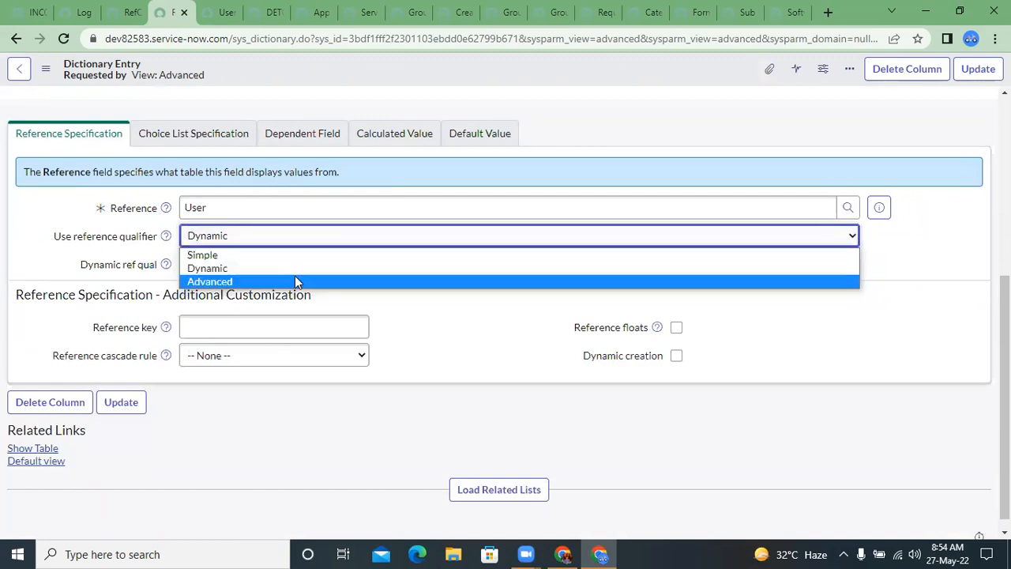
left_click(294, 278)
left_click(316, 278)
Step: Examine the encoded location query in Reference qual, including the field name and the location's sys_id
double_click(474, 264)
triple_click(474, 264)
double_click(264, 267)
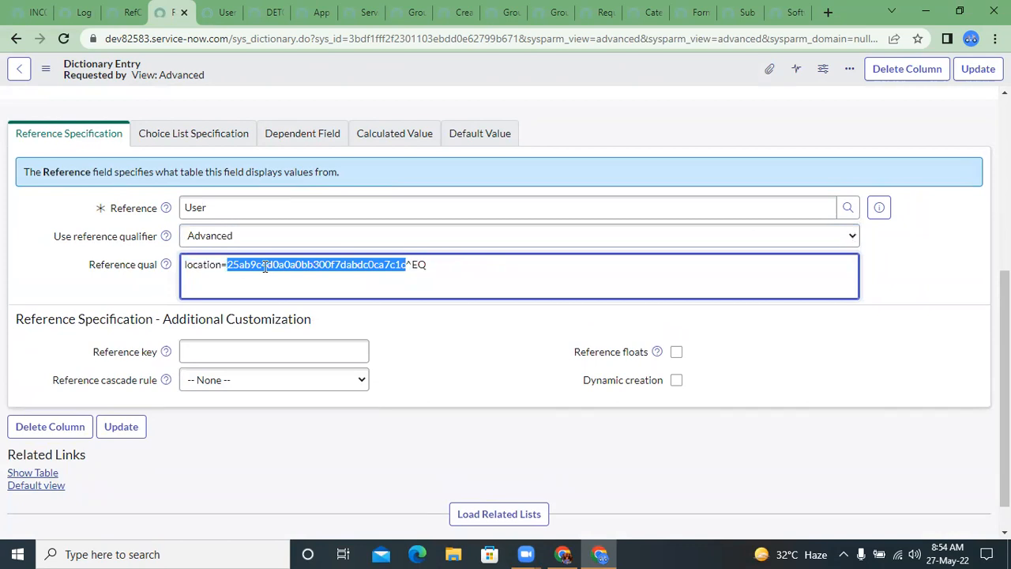
left_click(463, 263)
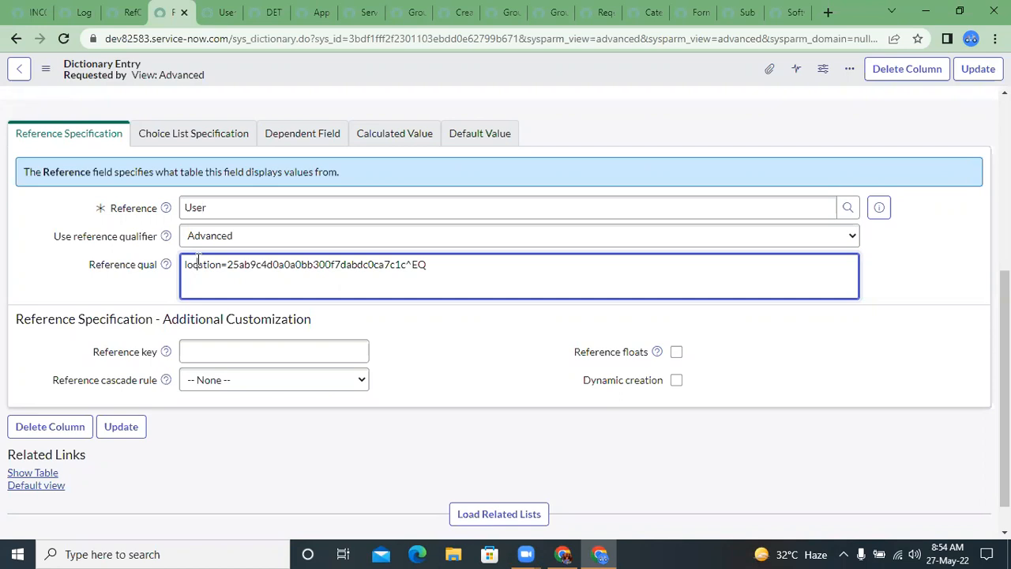
double_click(267, 263)
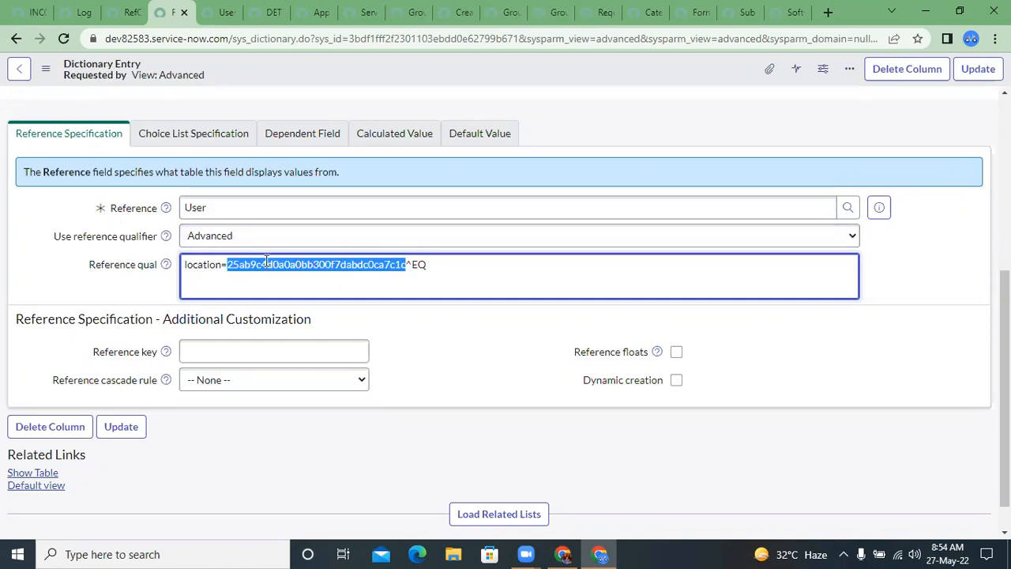
double_click(191, 263)
double_click(256, 266)
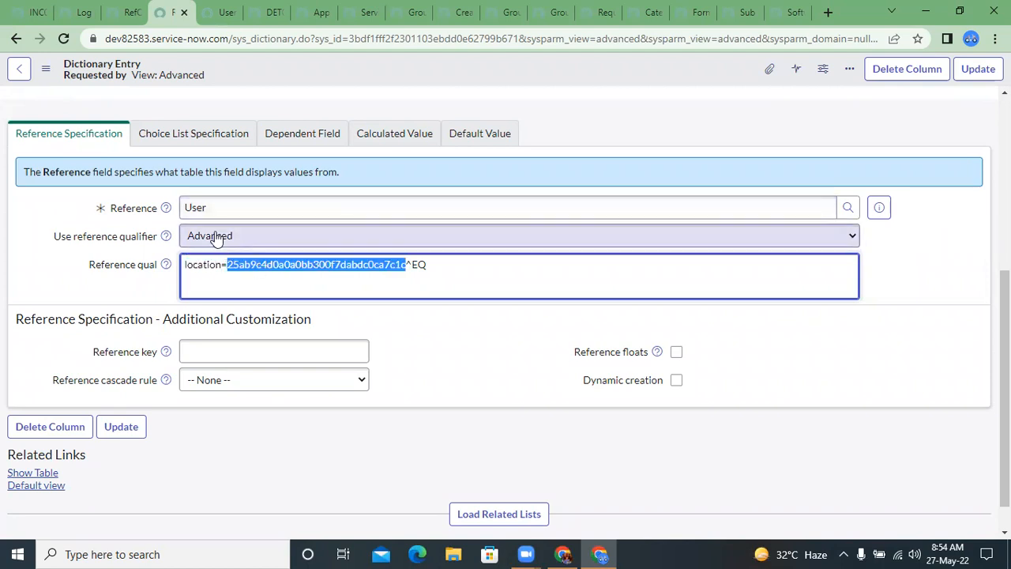
Step: Set the reference qualifier back to Simple and check the location value in its condition
left_click(215, 239)
left_click(217, 254)
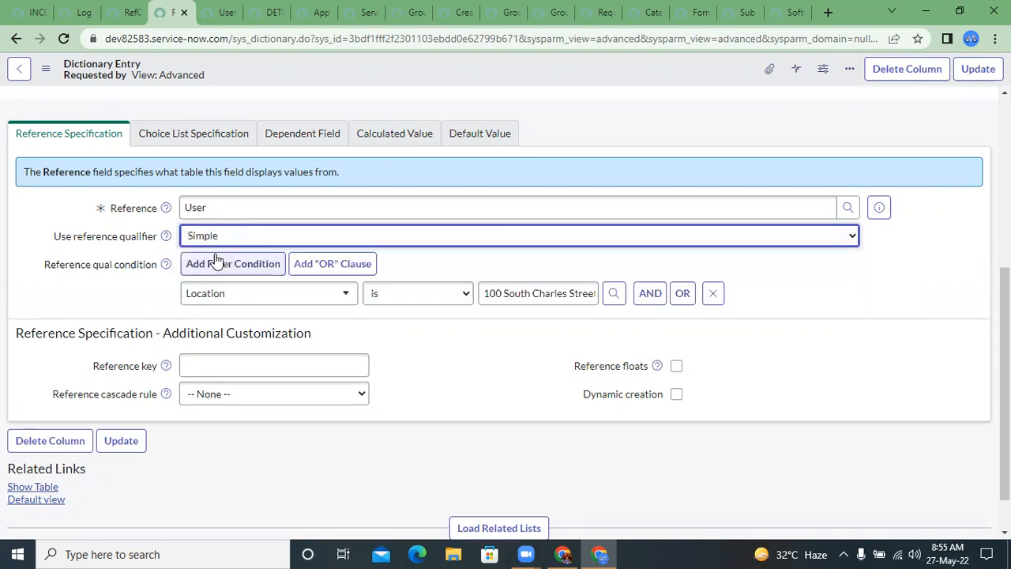
left_click(517, 300)
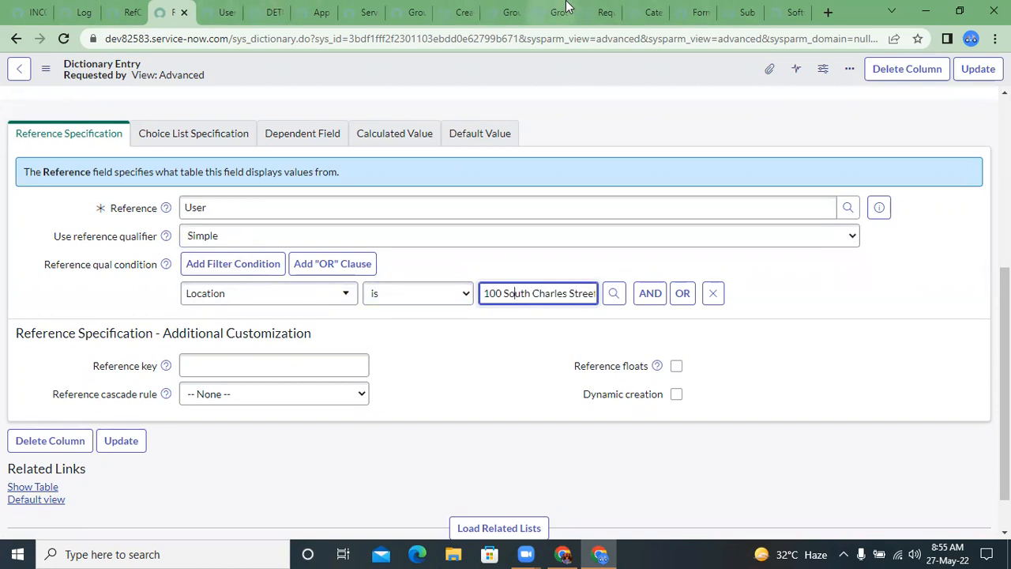
Step: In the Users list, replace the department filter with Location is the same Baltimore location and run it
left_click(225, 10)
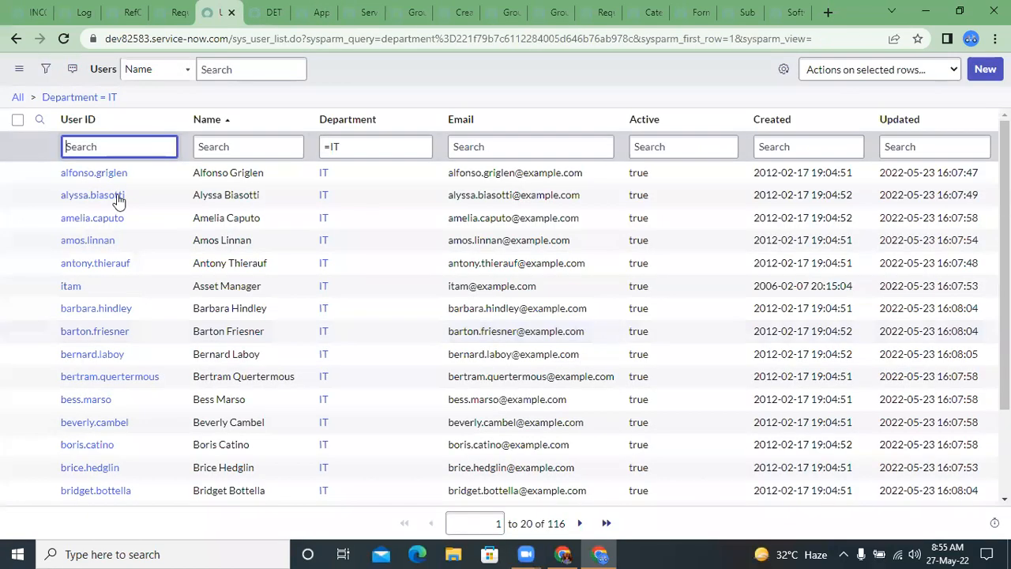
left_click(45, 69)
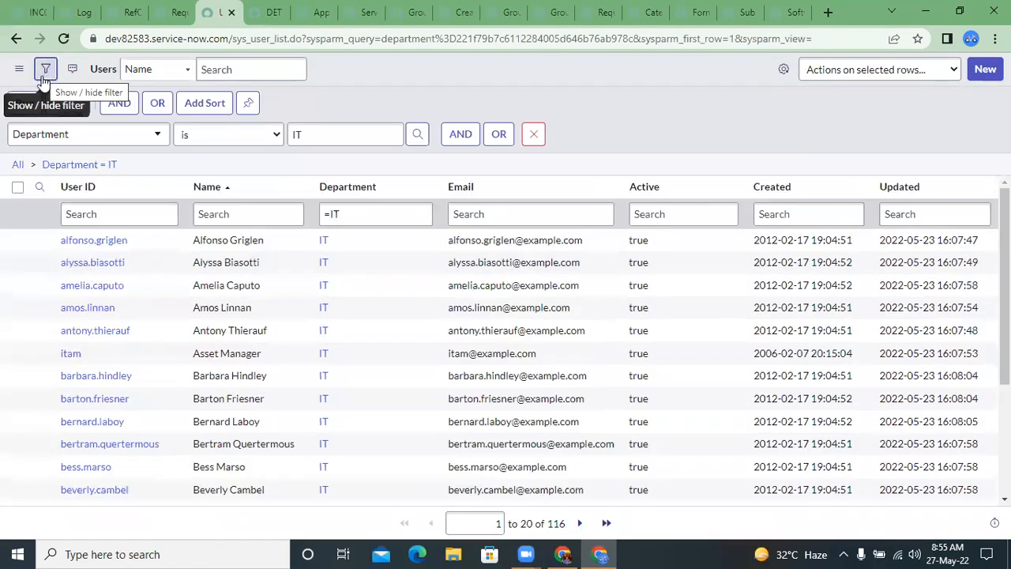
left_click(106, 138)
type("loc")
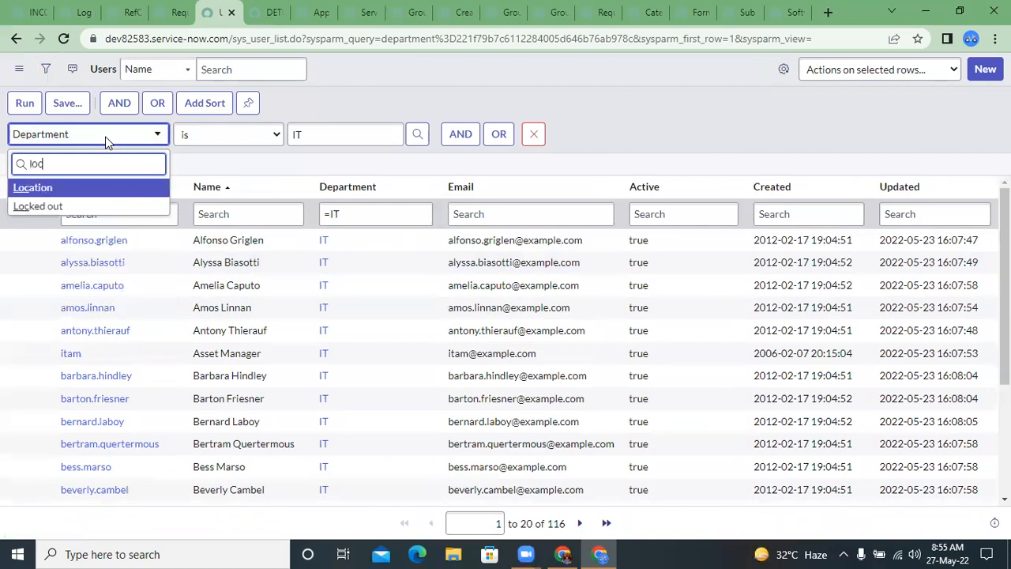
key("Return")
key("Tab")
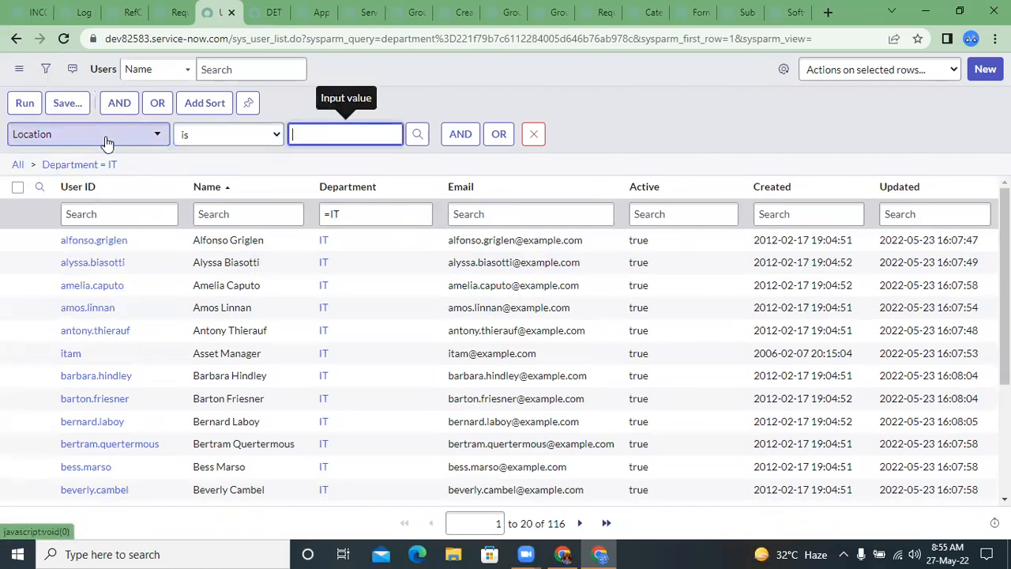
key("ctrl+v")
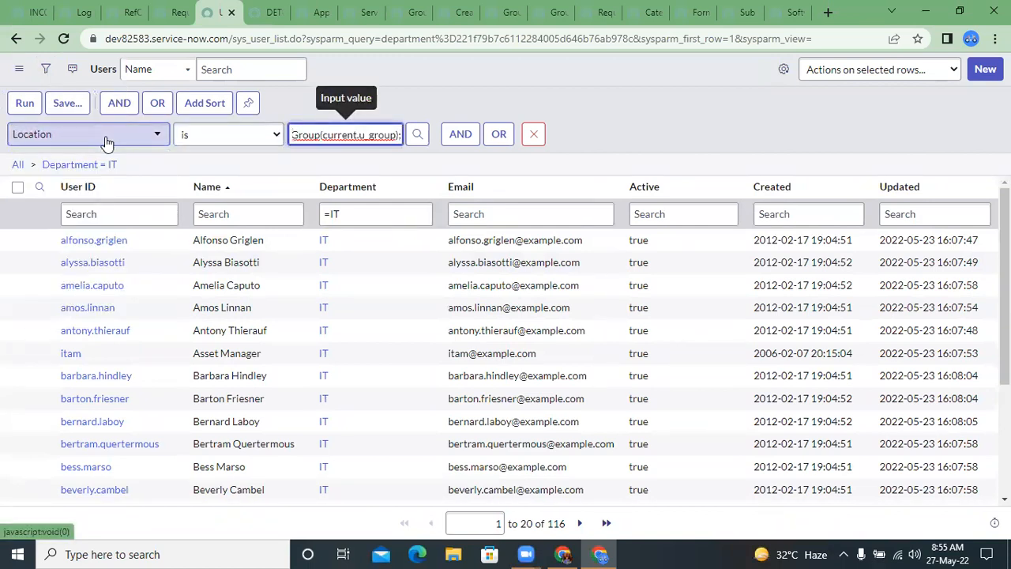
key("ctrl+z")
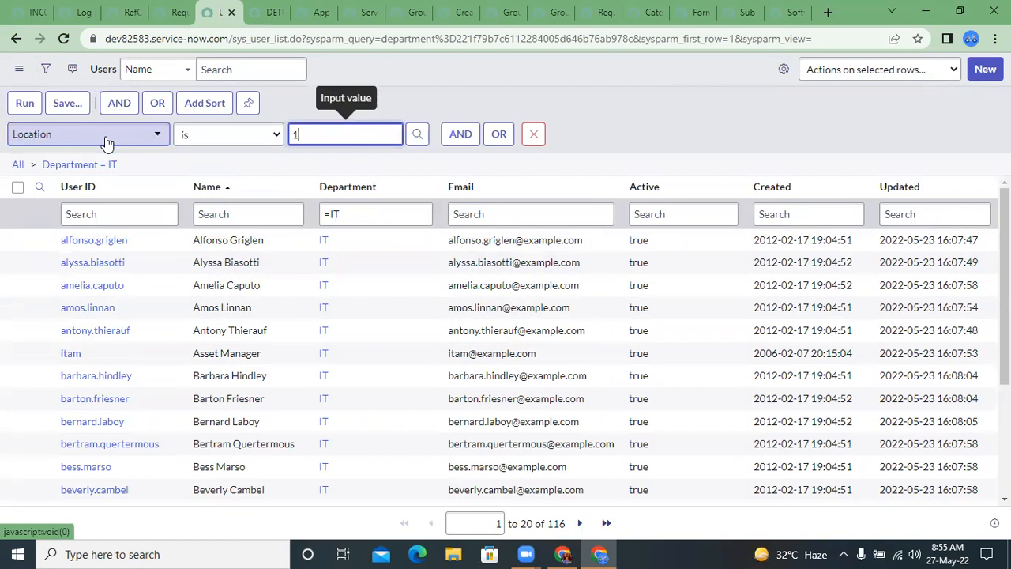
key("Down")
key("Return")
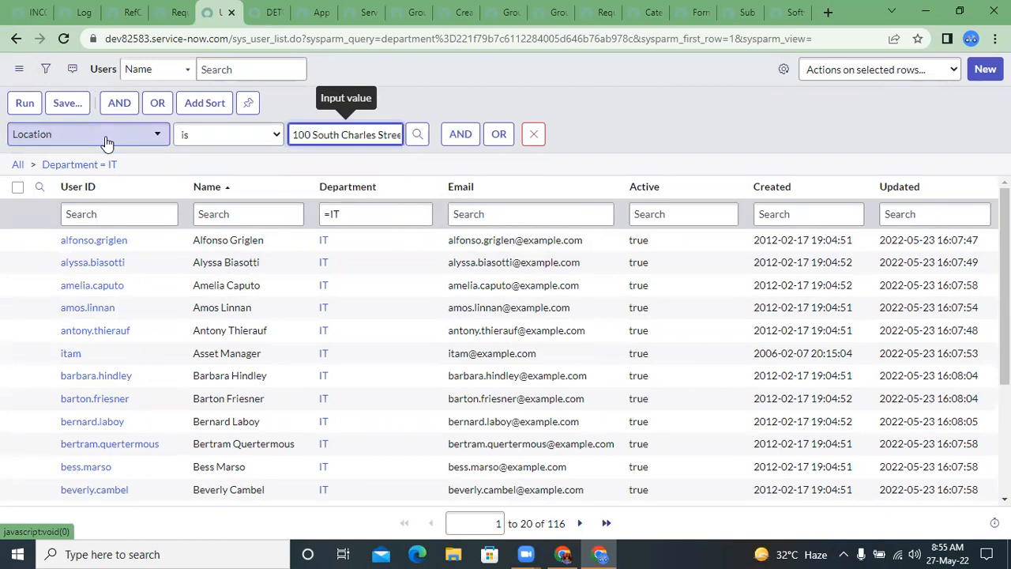
left_click(22, 109)
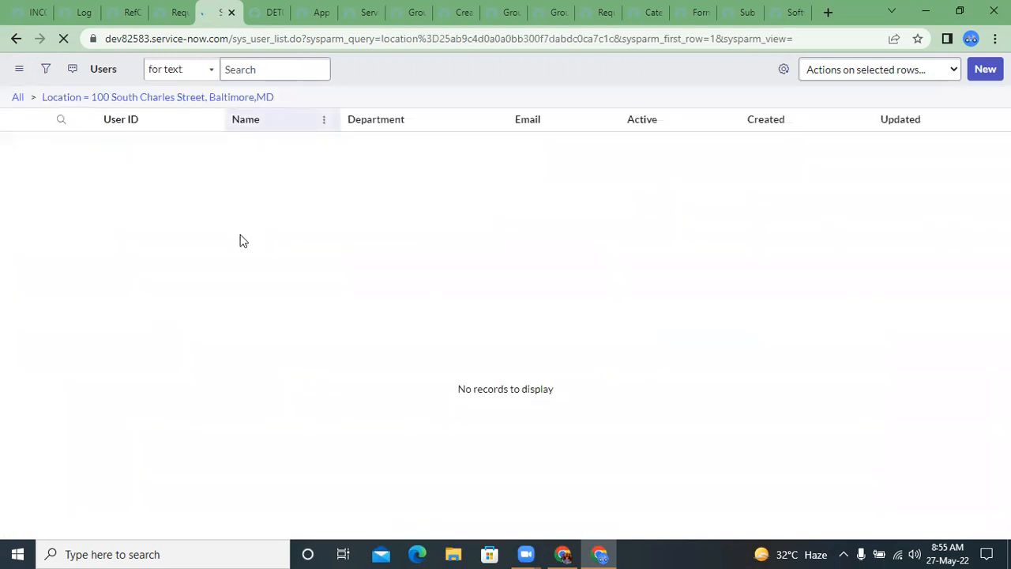
Step: Clear the location filter from the Users list and copy the sys_id of the first user
left_click(33, 98)
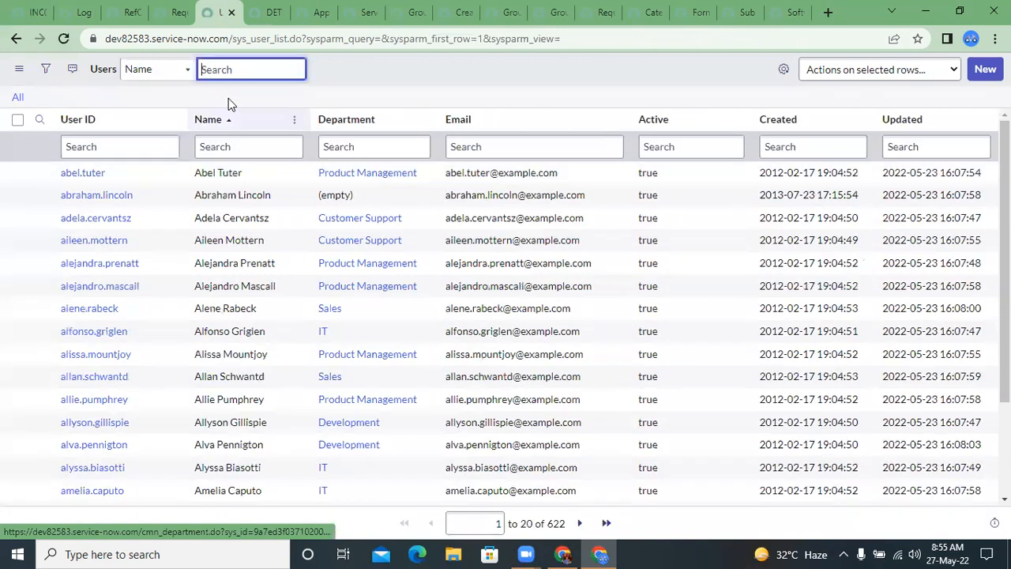
left_click(140, 148)
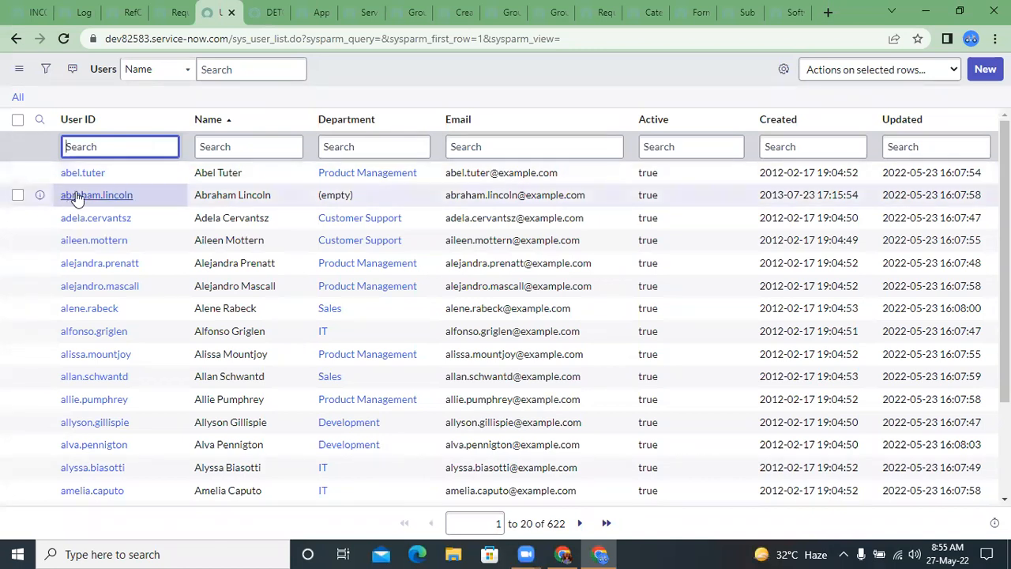
right_click(128, 169)
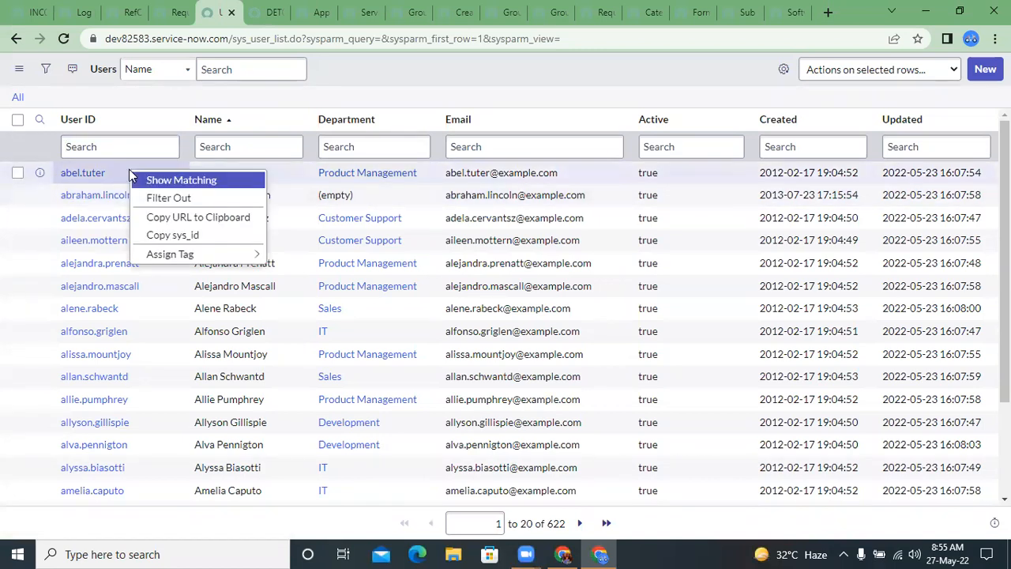
left_click(171, 234)
left_click(46, 68)
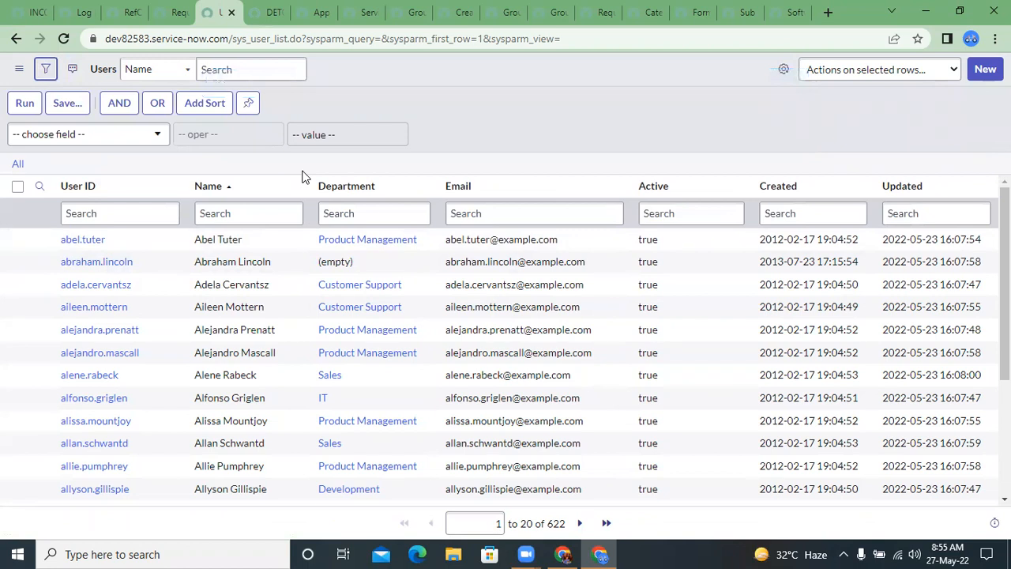
left_click(152, 135)
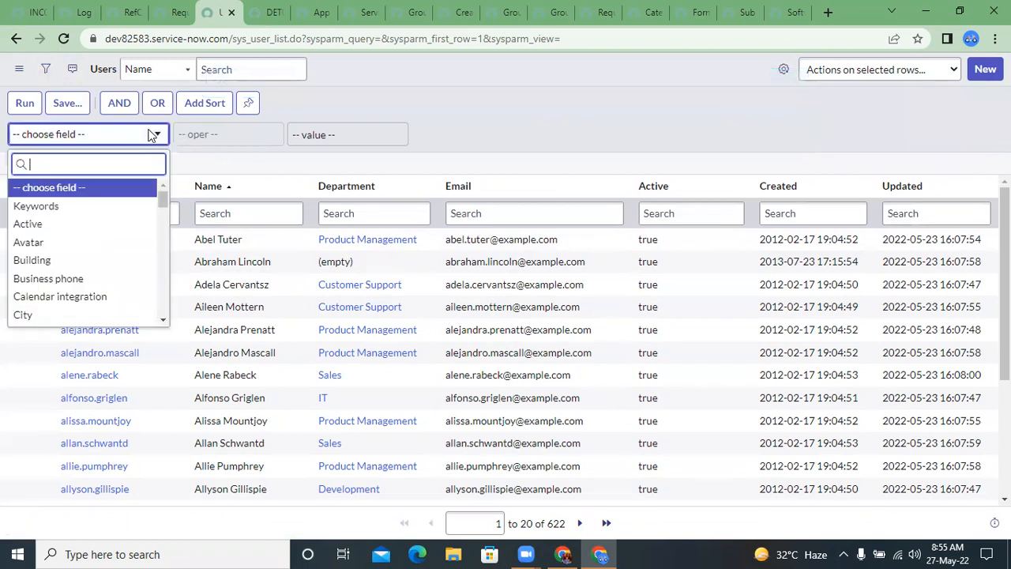
type("sys")
key("Return")
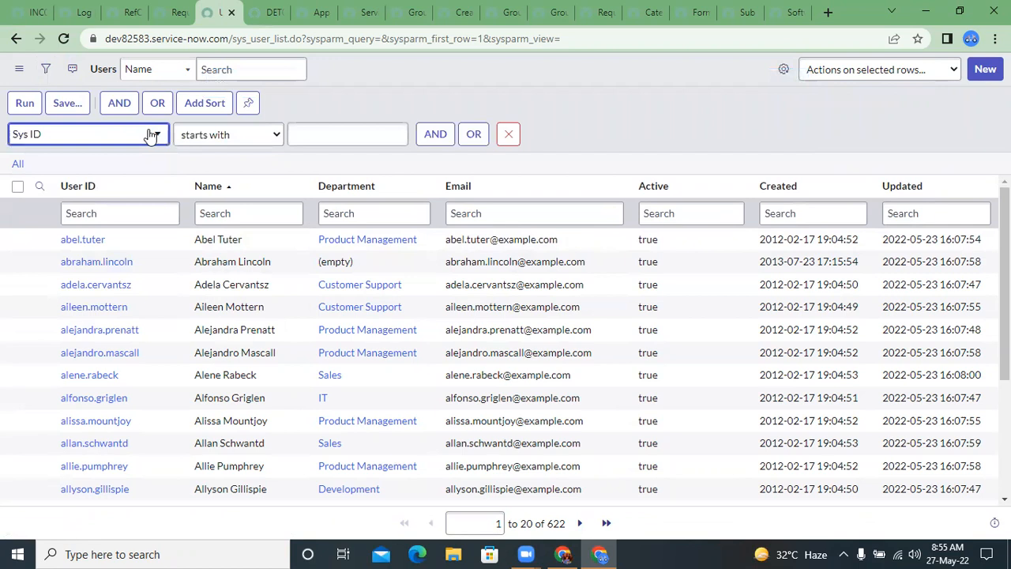
left_click(217, 150)
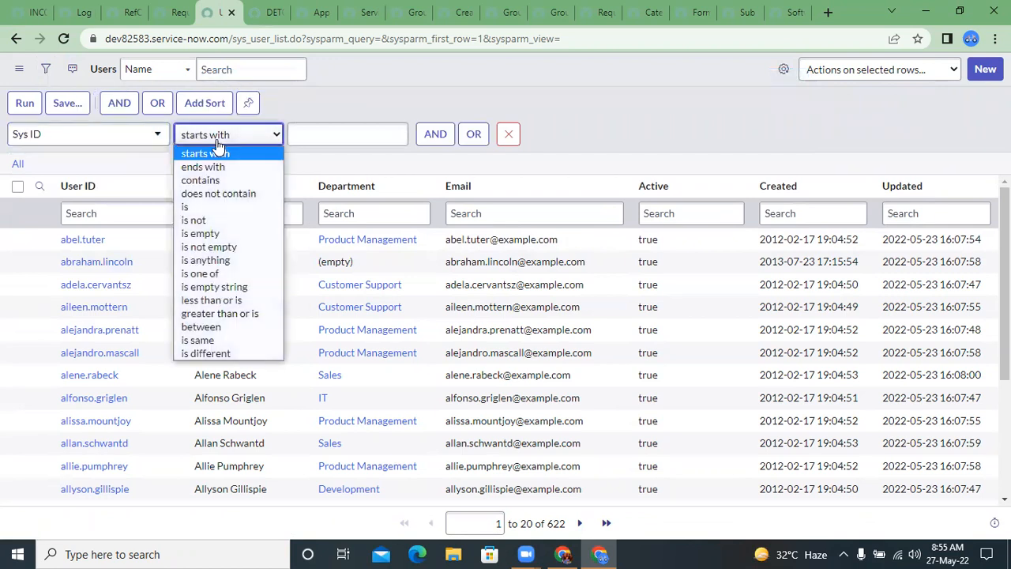
left_click(212, 207)
left_click(330, 141)
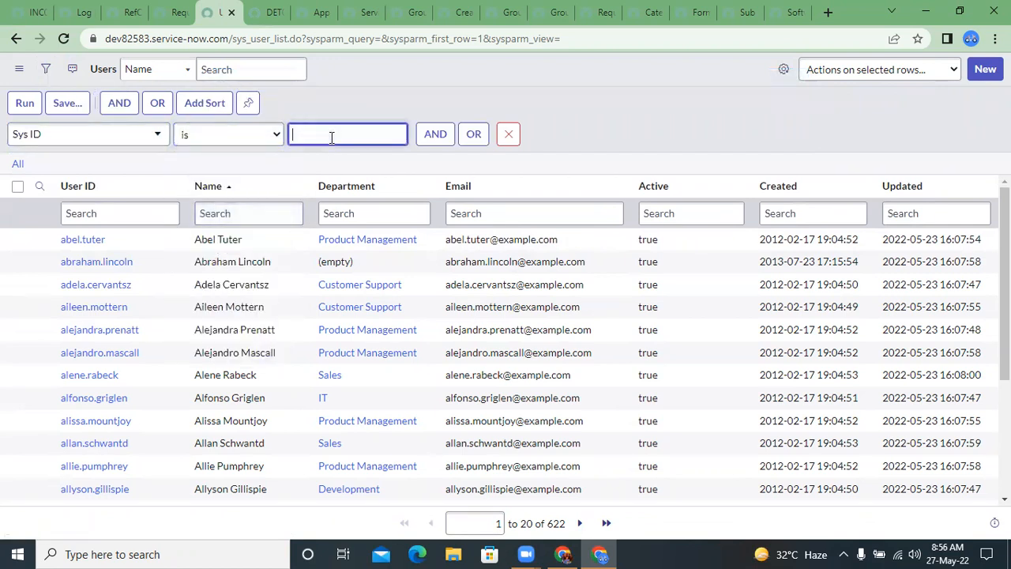
key("ctrl+v")
right_click(26, 103)
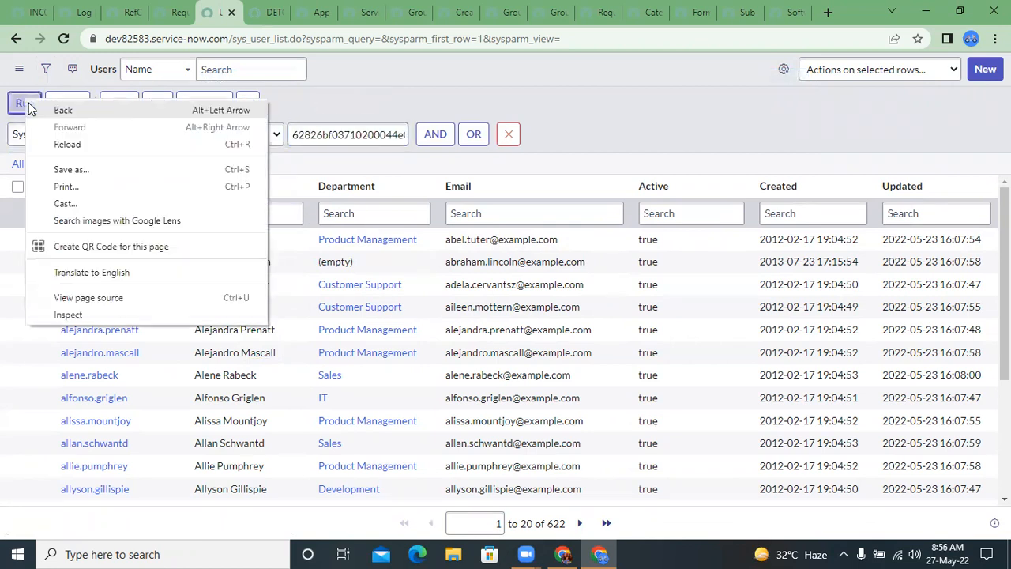
left_click(28, 107)
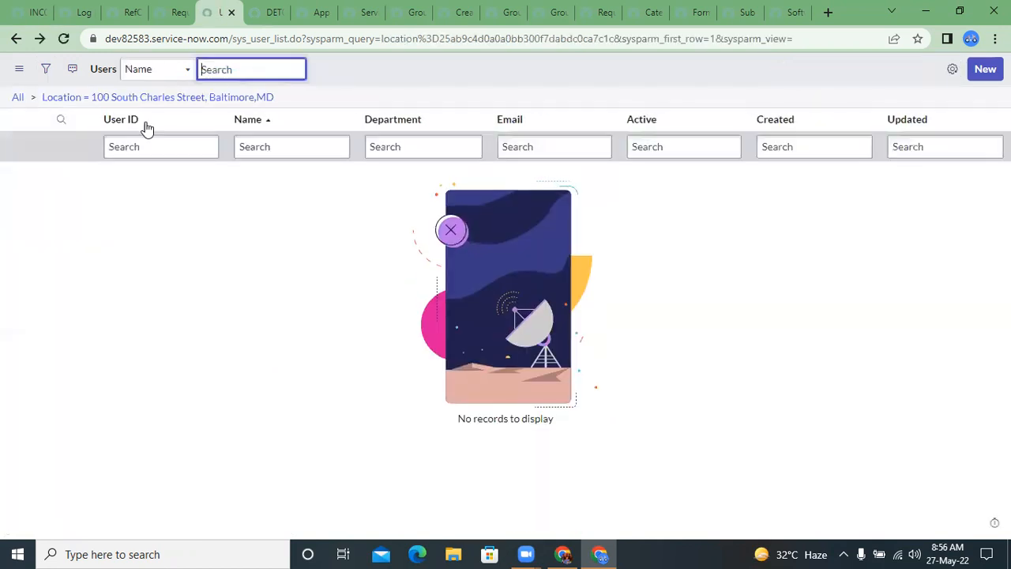
left_click(38, 43)
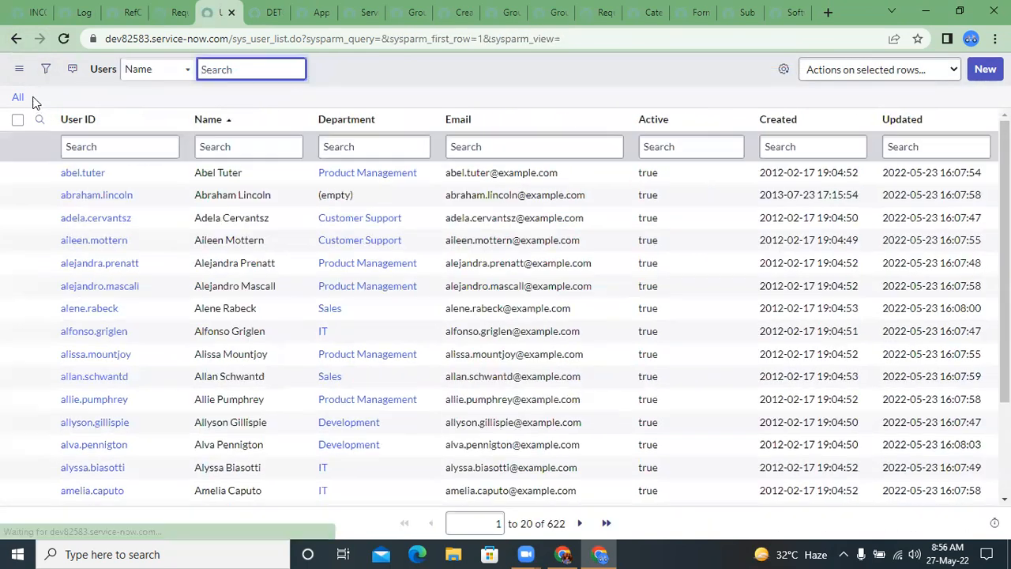
Step: Filter the Users list with the condition Sys ID is the copied sys_id of the first user, and run it
left_click(45, 70)
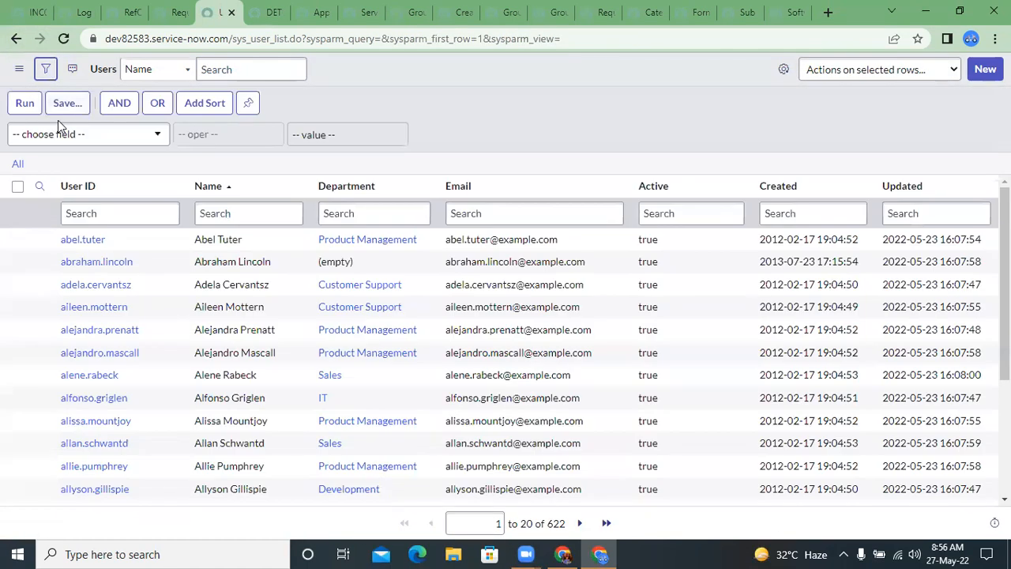
left_click(58, 130)
type("sys i")
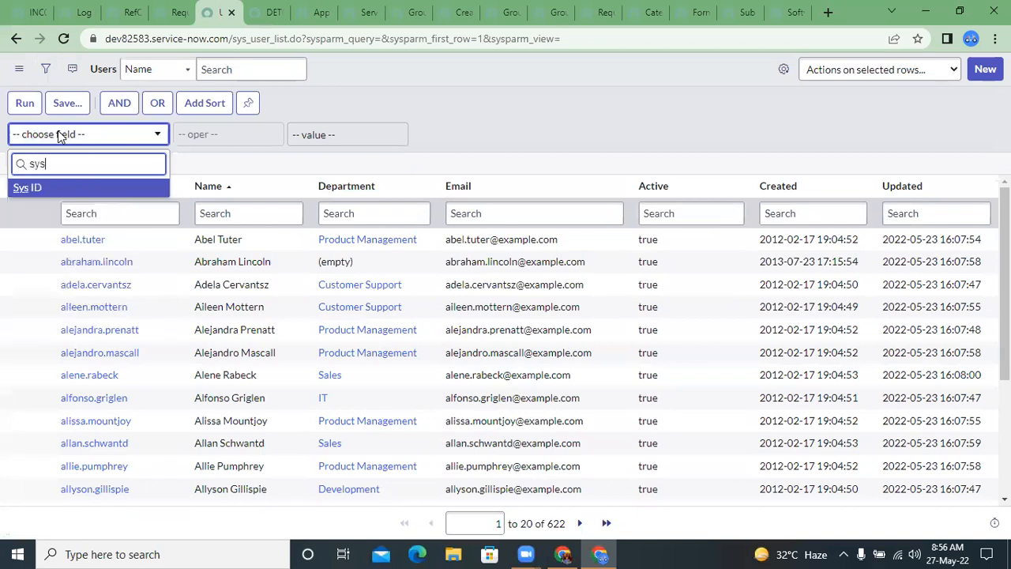
key("Return")
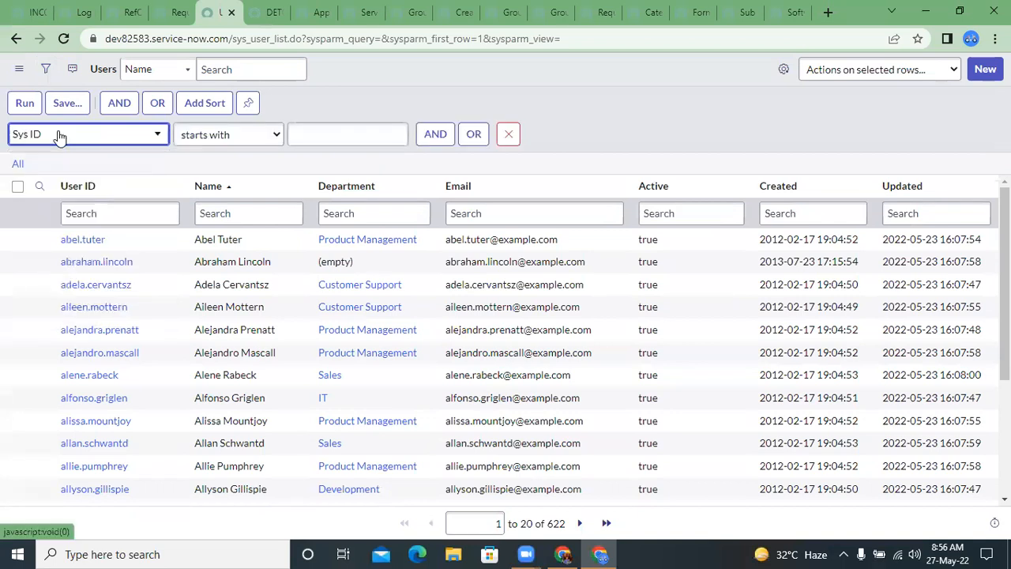
left_click(228, 136)
left_click(214, 201)
left_click(363, 139)
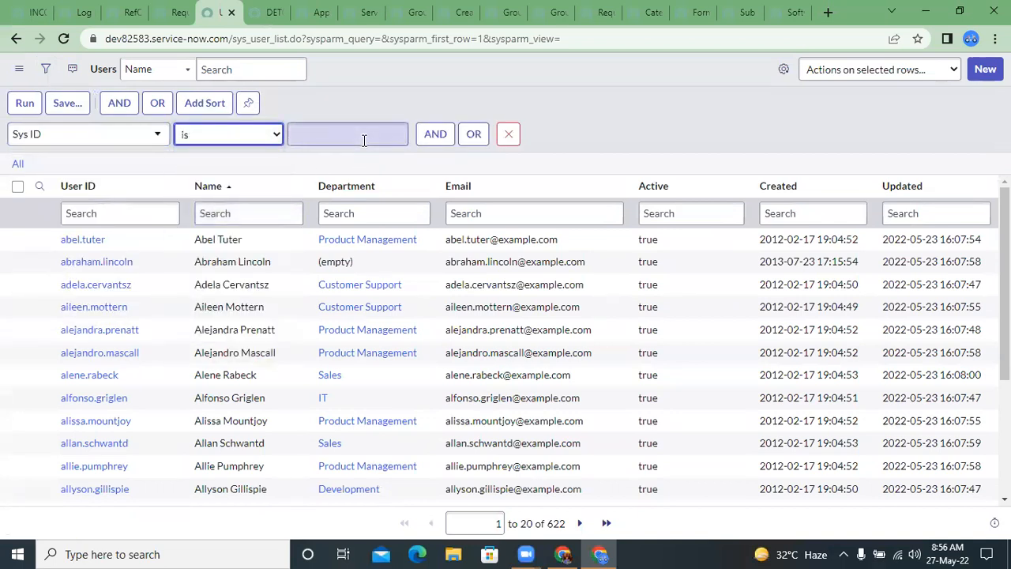
key("ctrl+v")
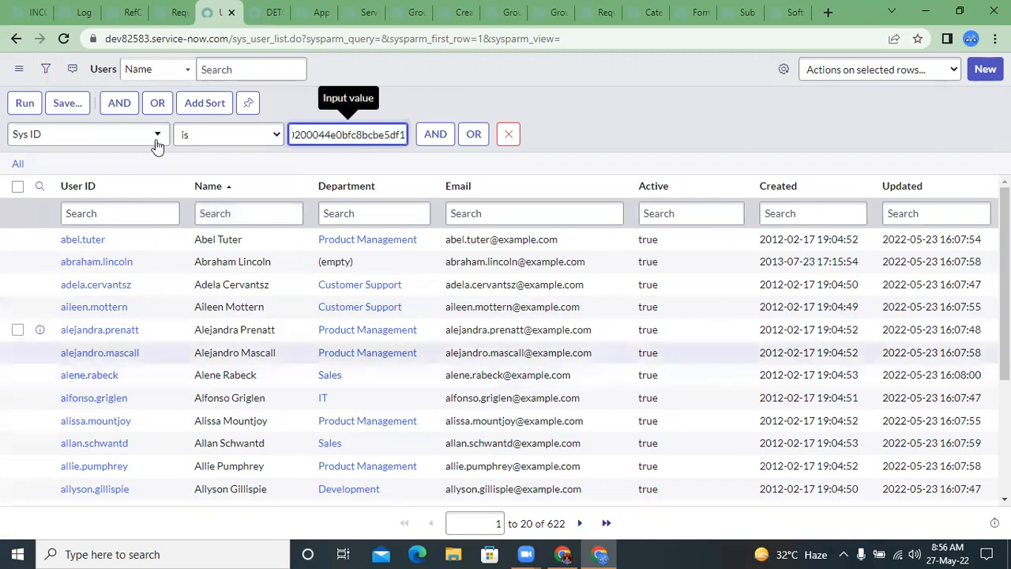
left_click(24, 103)
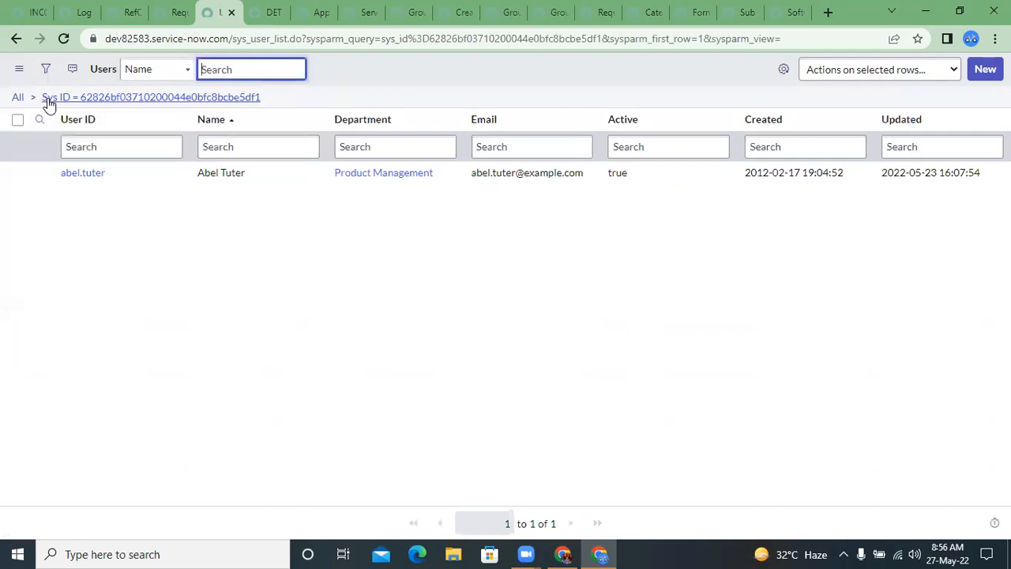
Step: Duplicate the Users list tab, clear the filter in the copy, and copy the sys_id of the third user
right_click(225, 8)
left_click(272, 172)
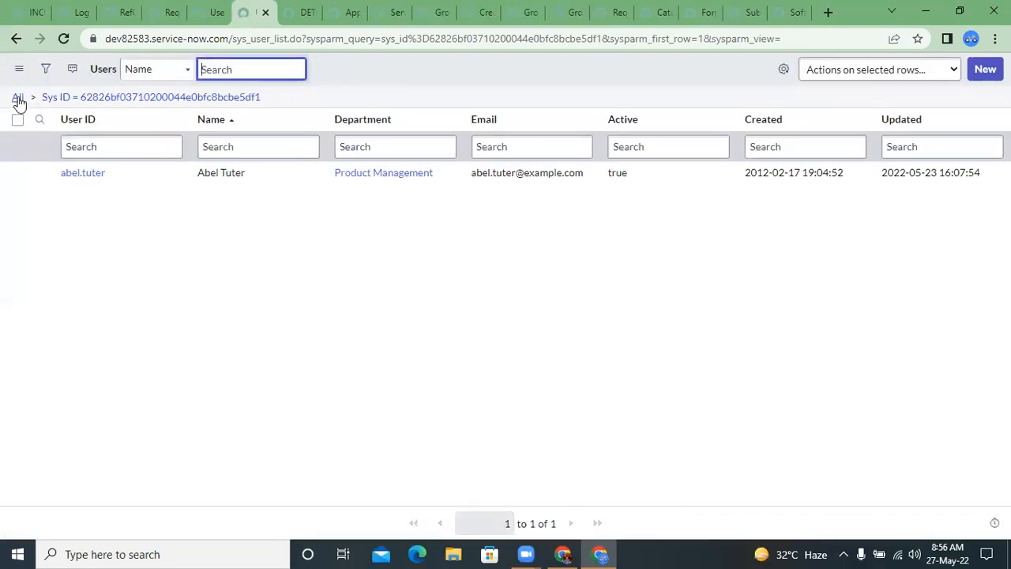
left_click(17, 98)
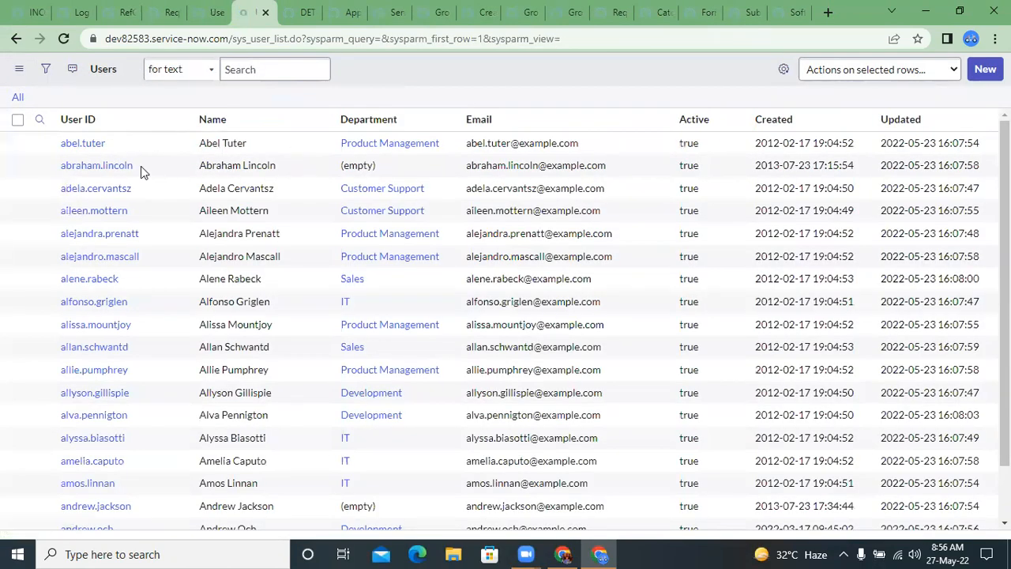
right_click(154, 209)
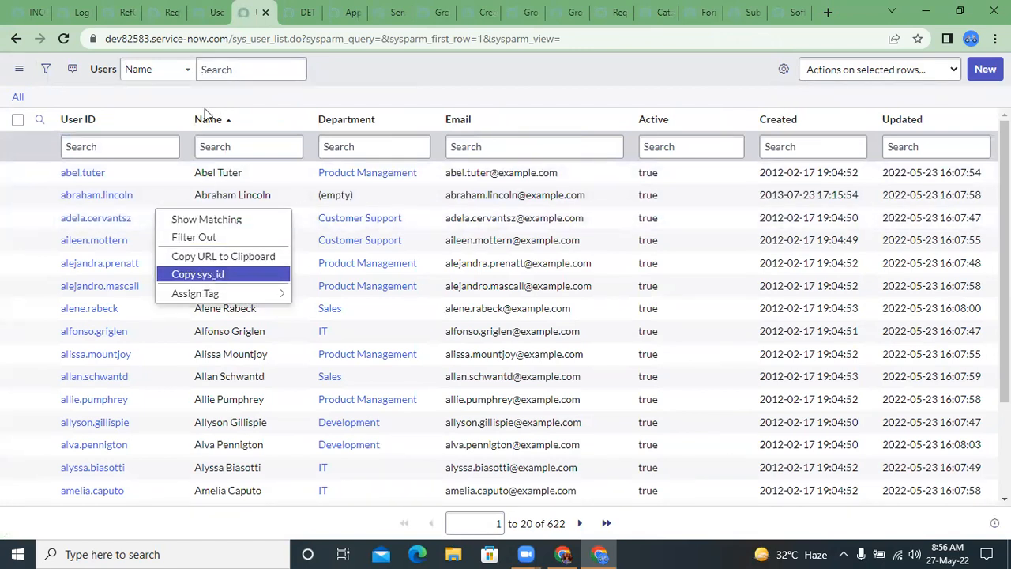
left_click(198, 274)
Step: In the filtered Users list, change the Sys ID operator to is one of, add the copied sys_id on a second line, and run it
left_click(213, 15)
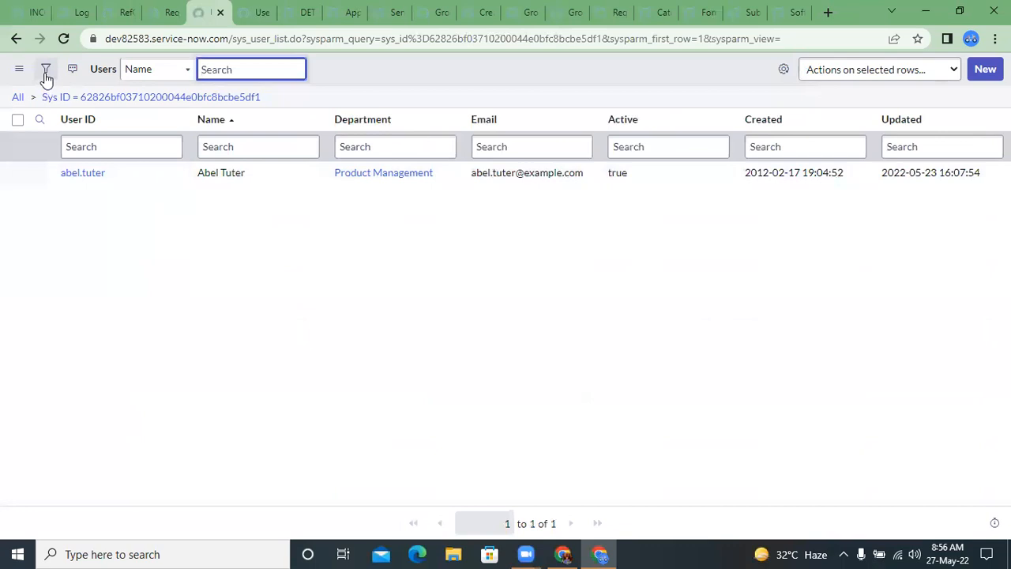
left_click(46, 75)
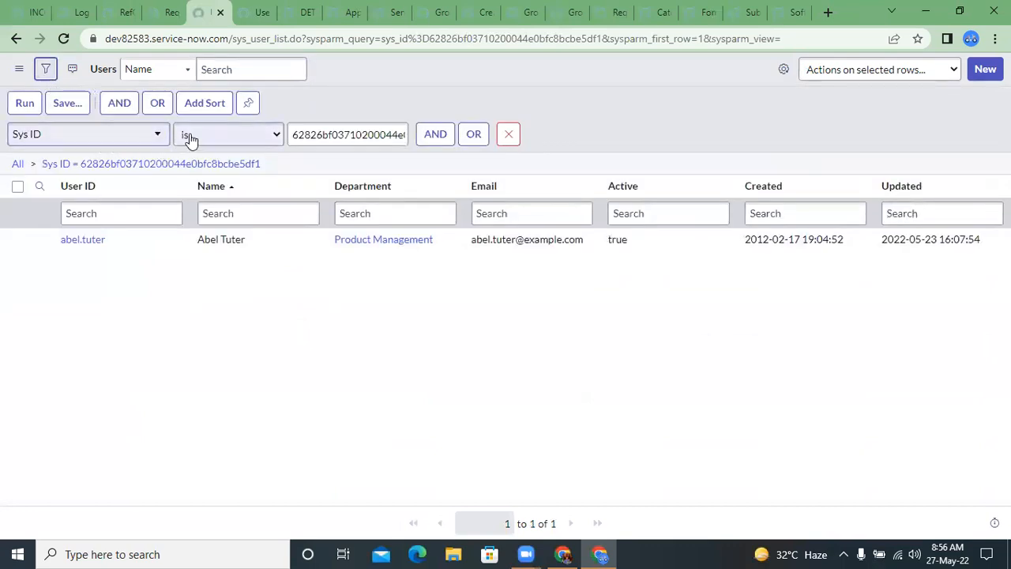
left_click(189, 139)
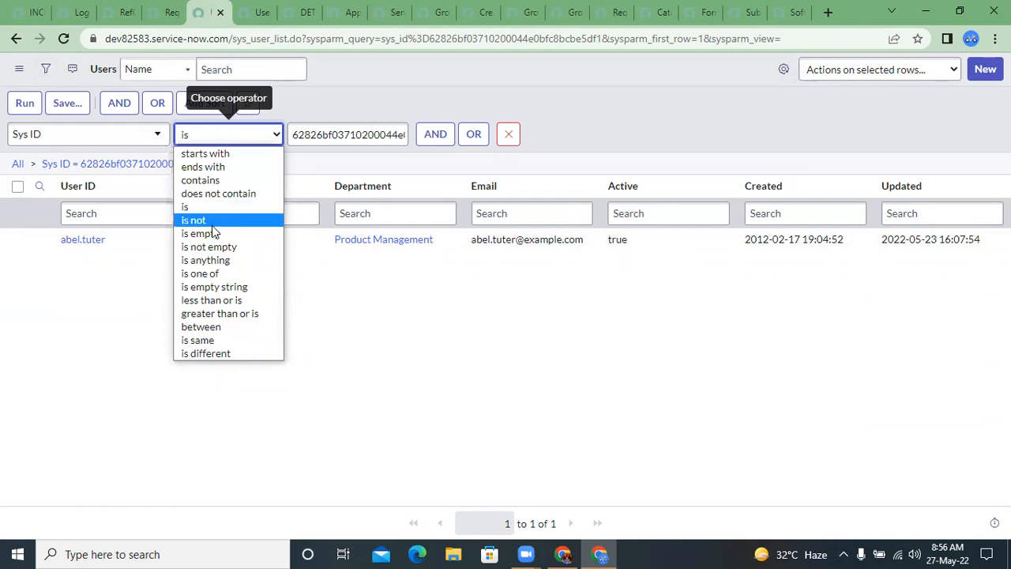
left_click(229, 276)
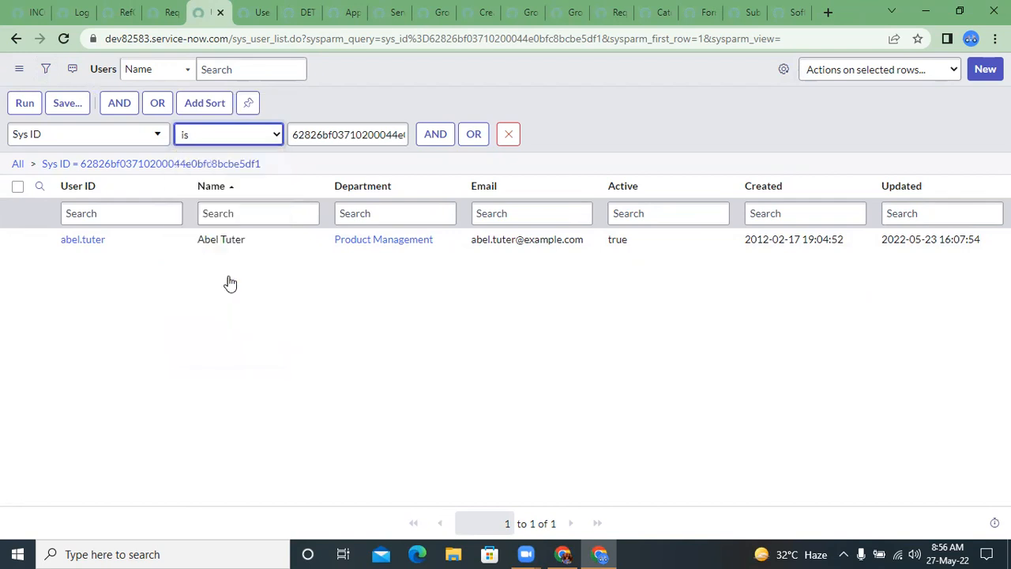
left_click(338, 142)
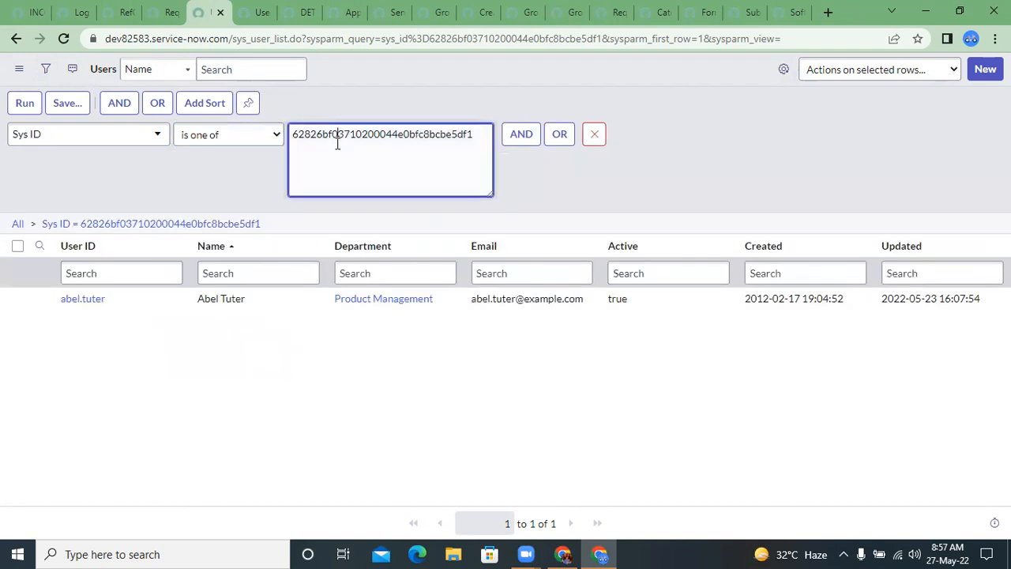
left_click(474, 141)
key("Return")
key("ctrl+v")
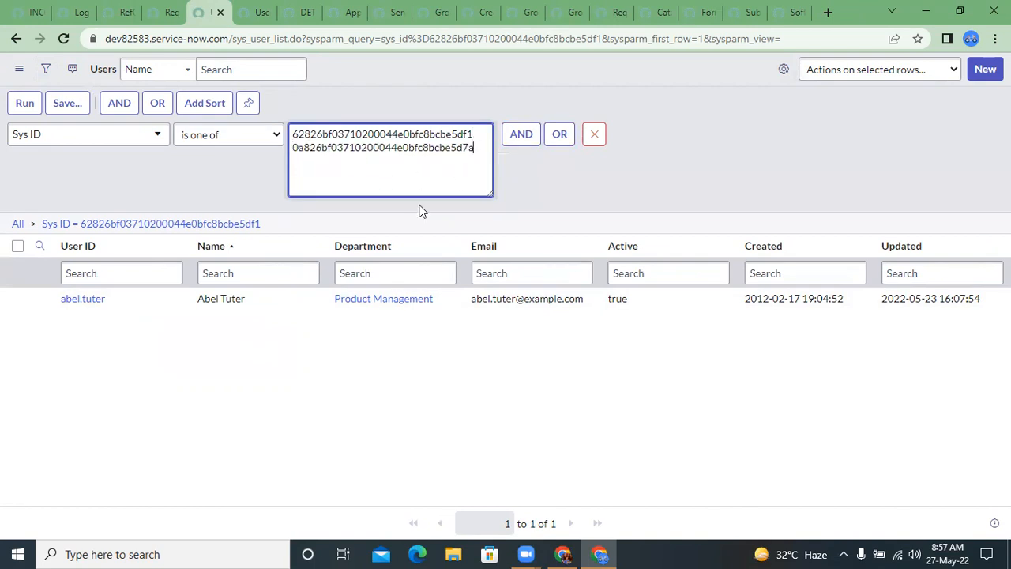
right_click(341, 140)
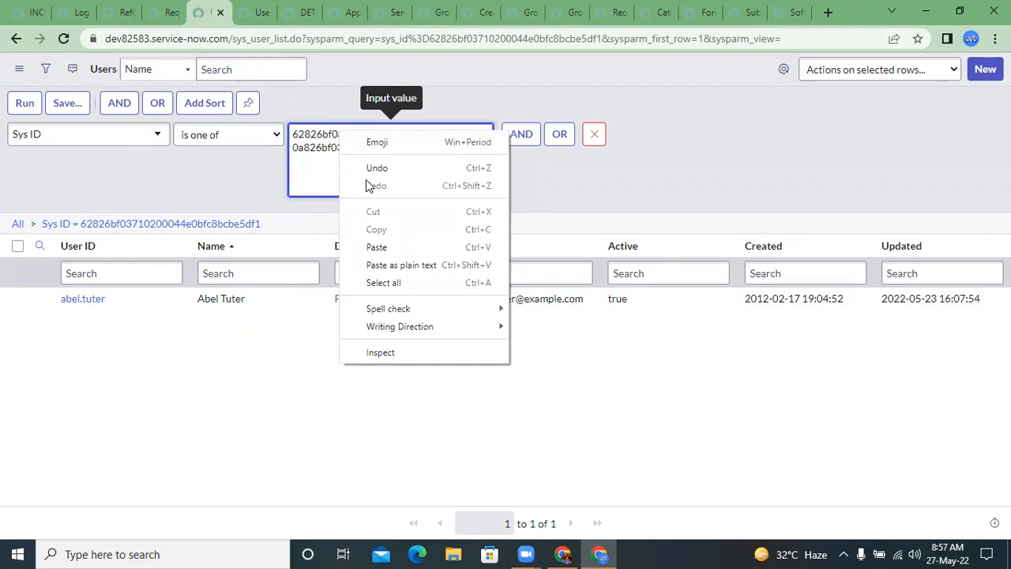
left_click(318, 158)
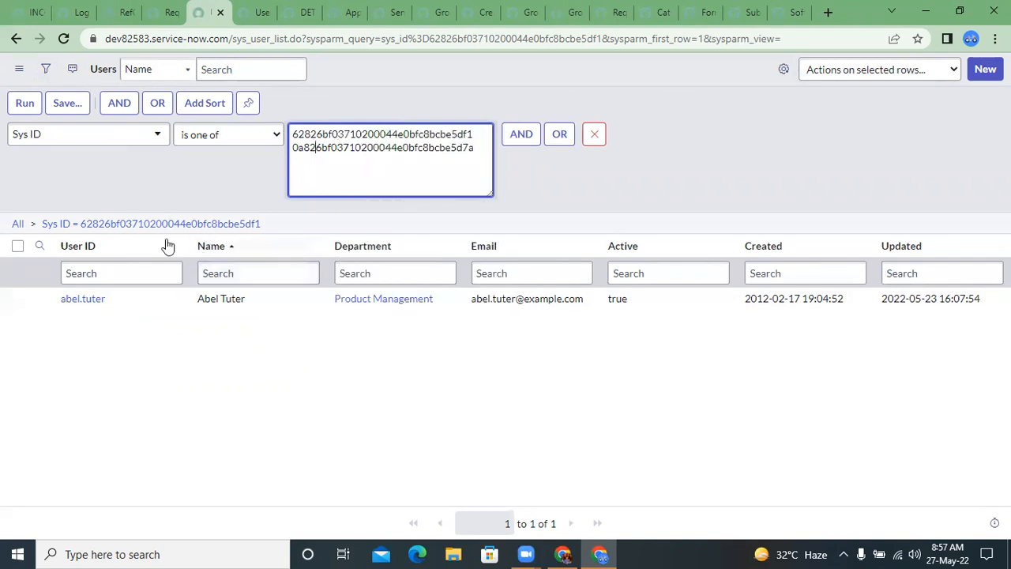
left_click(23, 101)
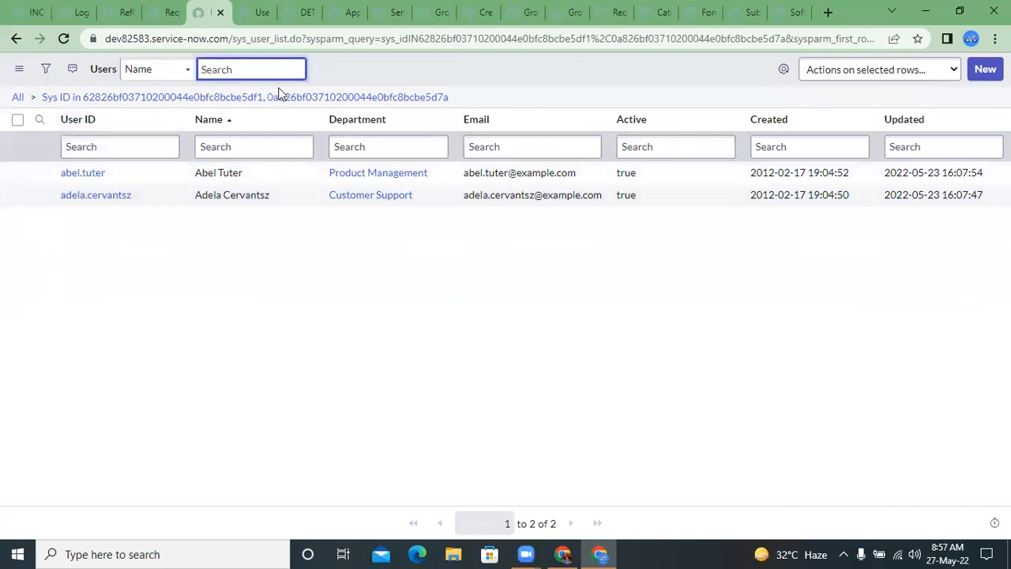
left_click(207, 143)
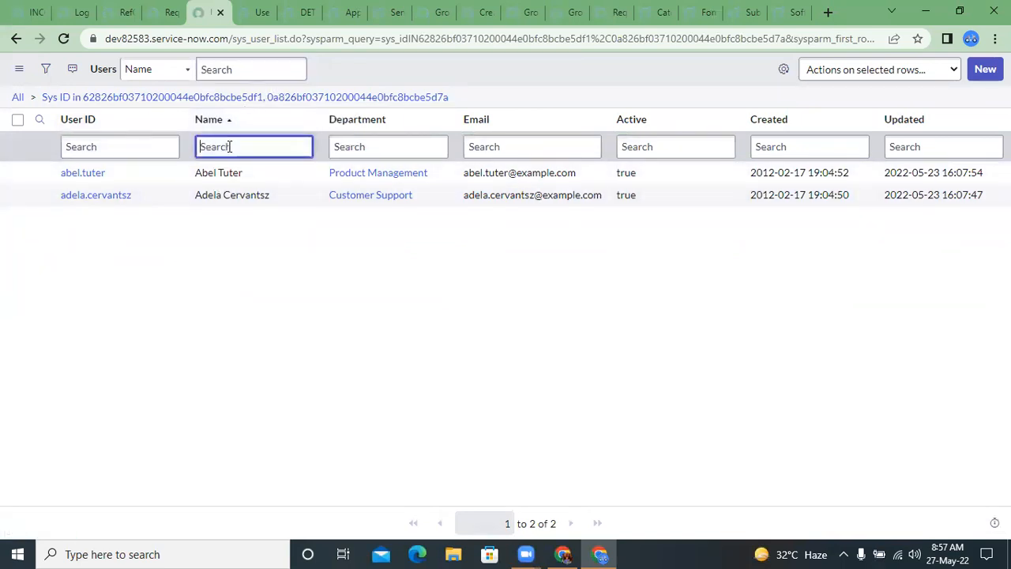
Step: In the duplicated unfiltered Users list, copy the sys_id of the first user in the Sales department
left_click_drag(218, 8, 241, 8)
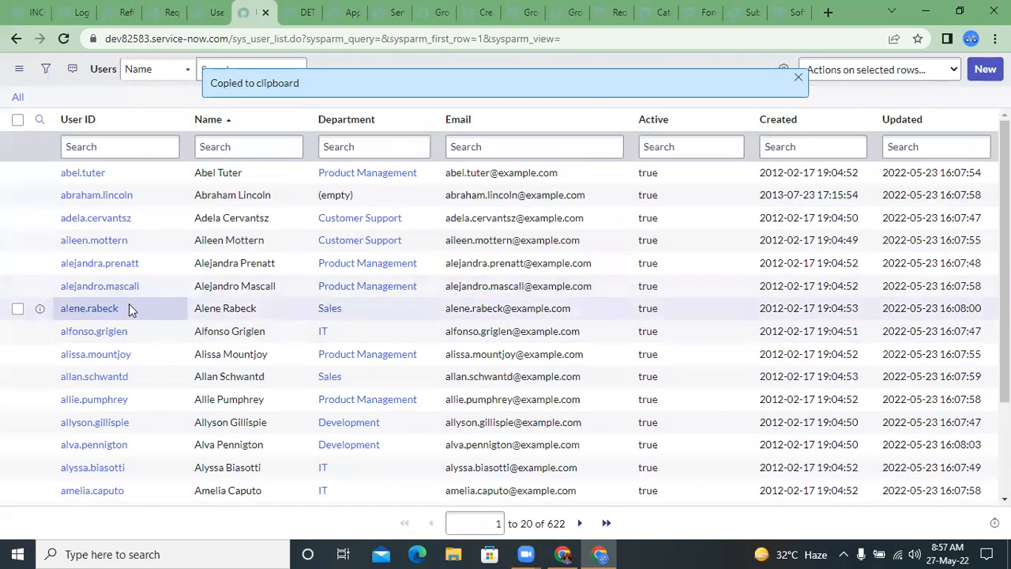
right_click(130, 306)
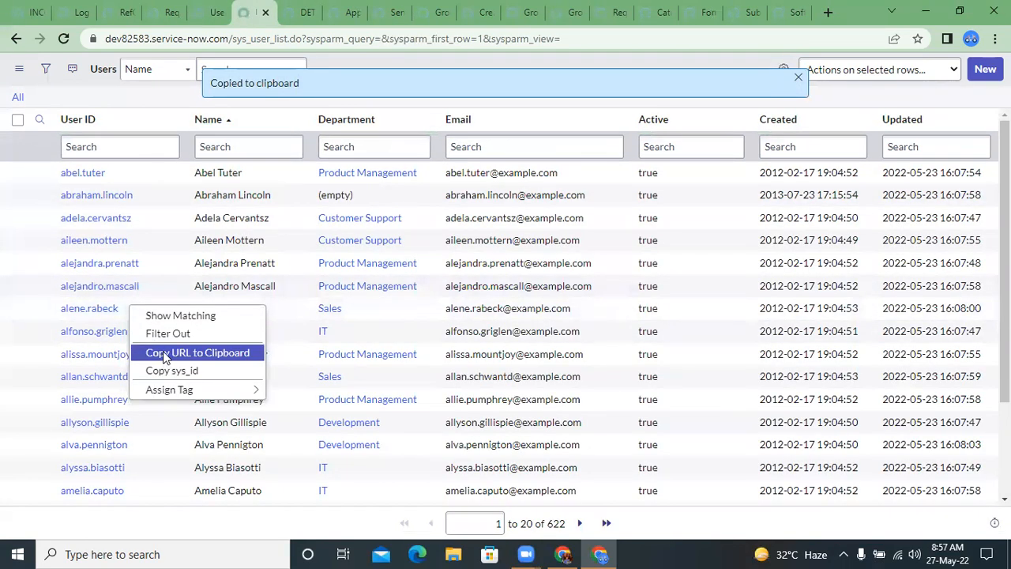
left_click(166, 371)
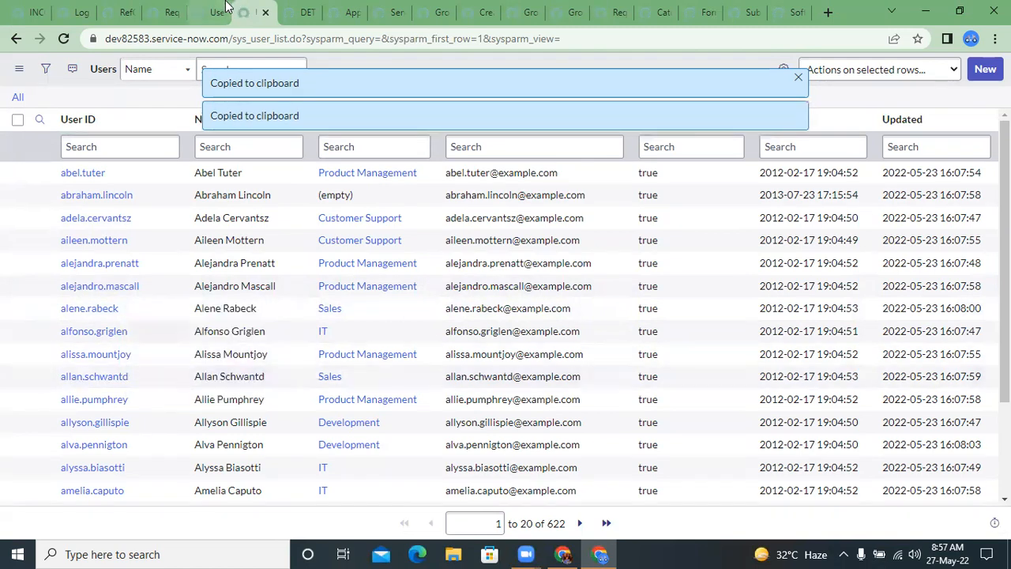
Step: Add the Sales user's sys_id as a third line in the Sys ID is one of condition and run the filter
left_click(45, 69)
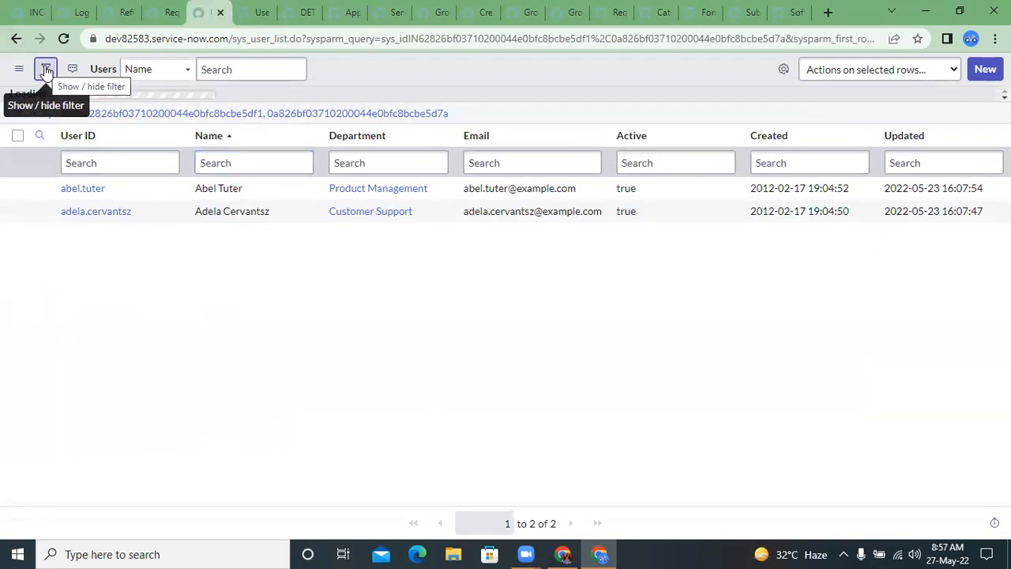
left_click(464, 169)
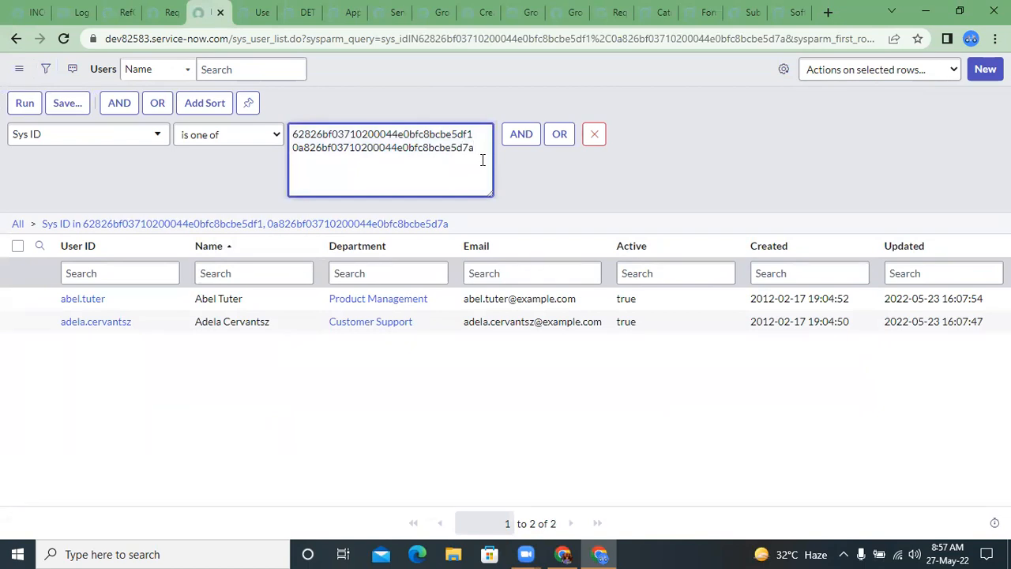
key("Return")
key("ctrl+v")
left_click(25, 103)
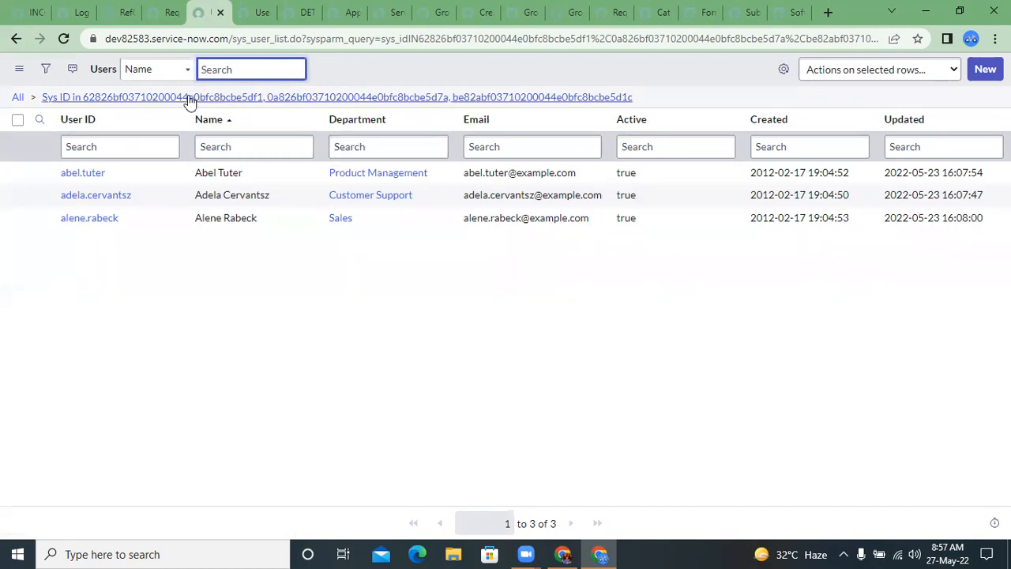
Step: Copy the encoded query of the three-value Sys ID filter and select the list's full URL
right_click(535, 98)
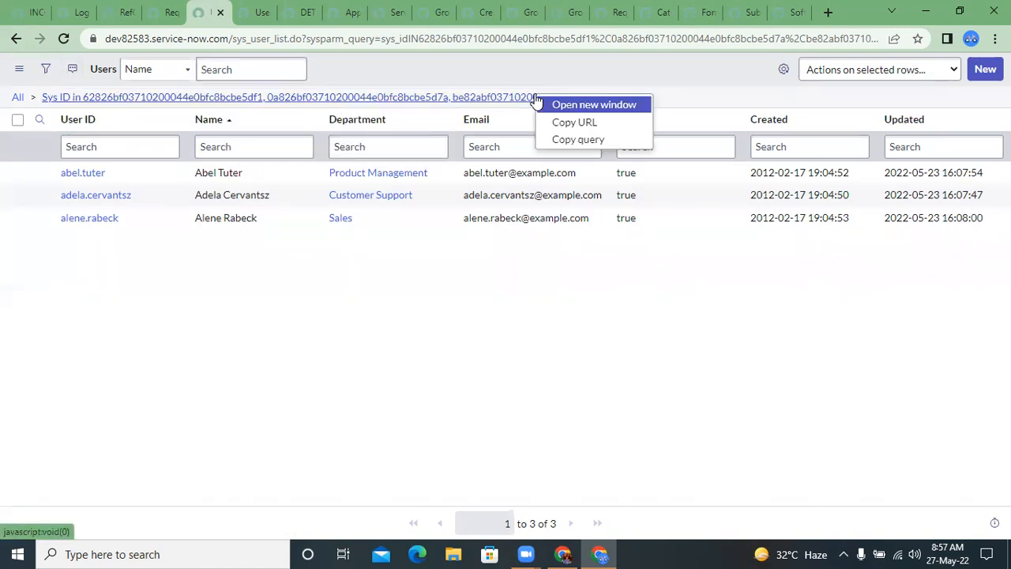
left_click(574, 140)
left_click(401, 40)
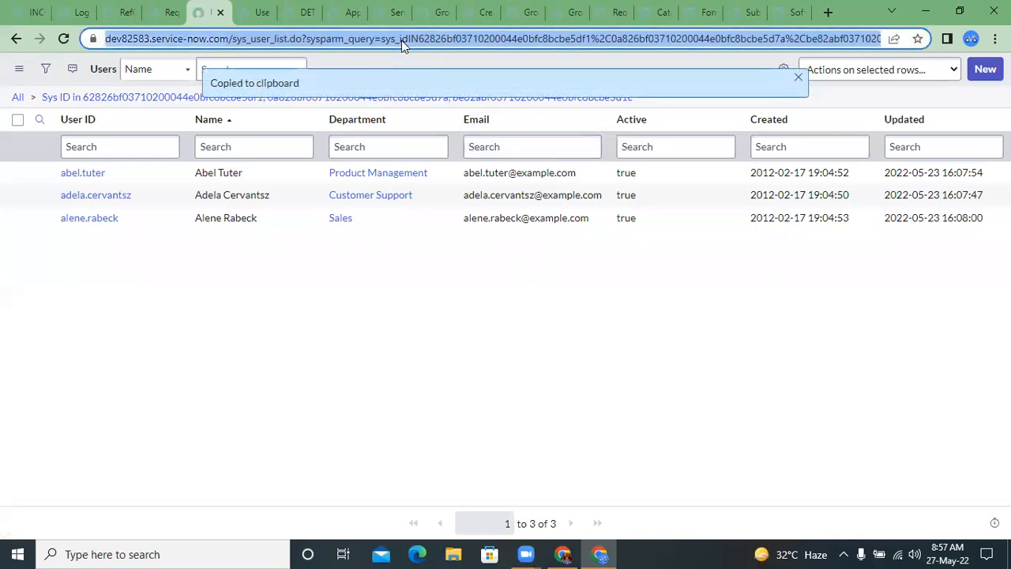
Step: Paste the copied encoded query over the Users list's URL to examine its sys_idIN format with comma-separated sys_ids
key("ctrl+v")
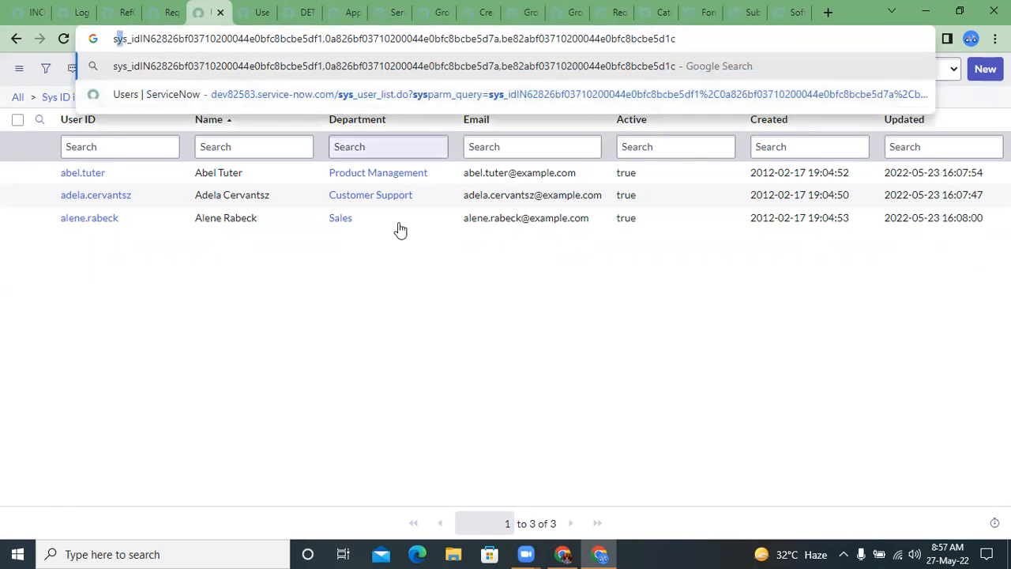
left_click(417, 332)
Step: In the RefQualUtils script include, add the comment //["sysid1","sysd2"]; after the while loop's closing brace
key("ctrl+Tab")
key("ctrl+Tab")
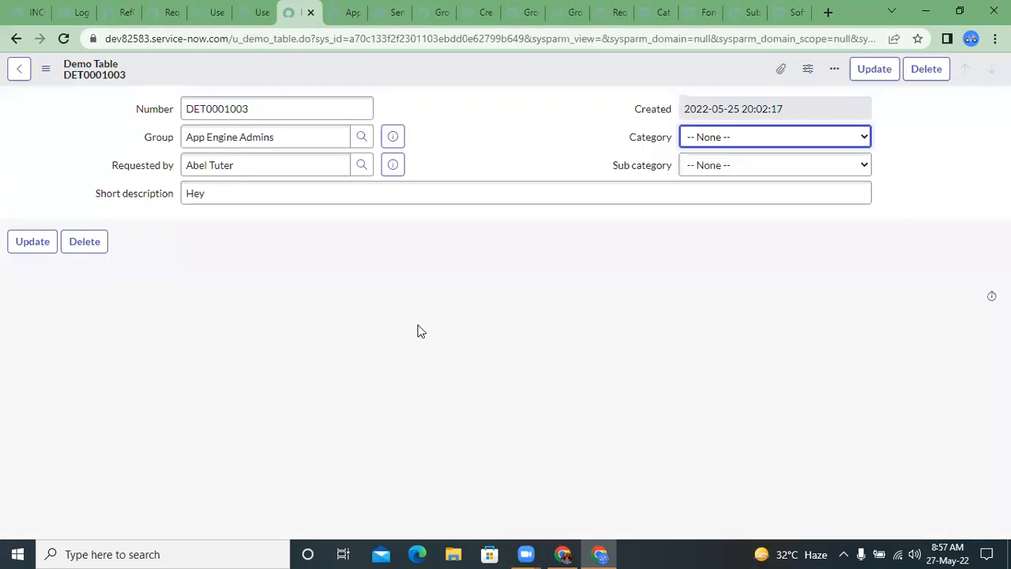
left_click(115, 11)
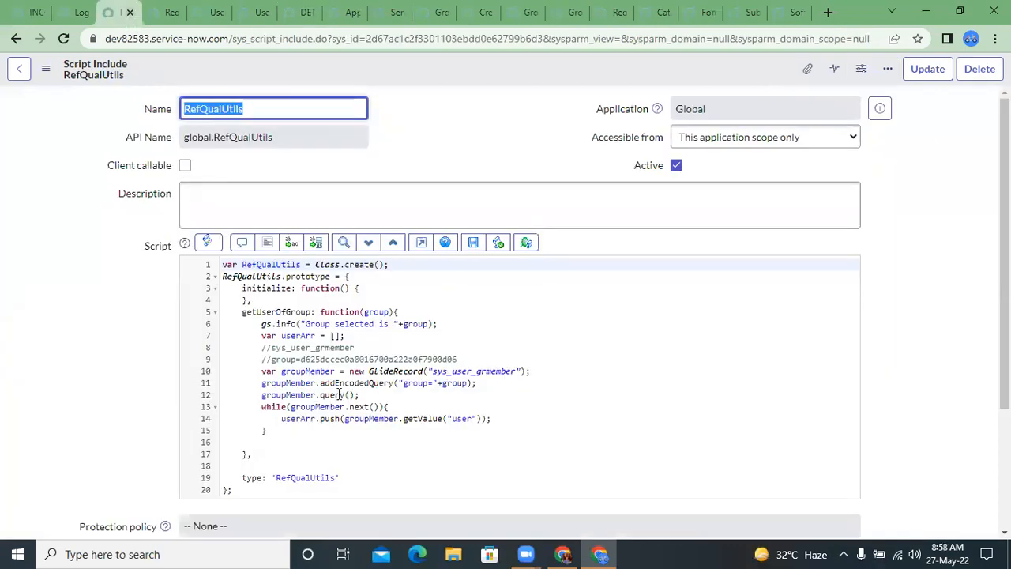
key("alt+Tab")
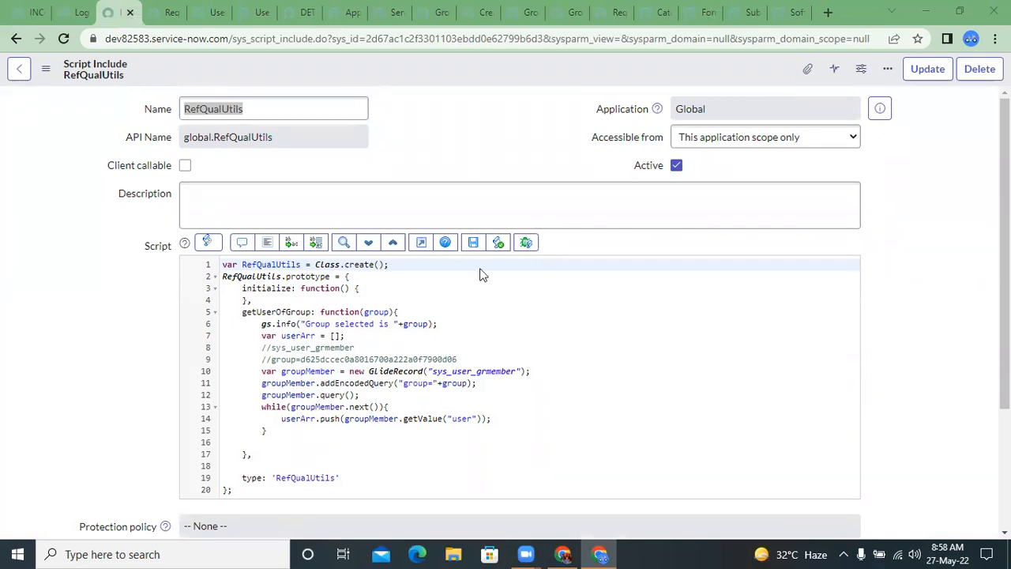
left_click(356, 428)
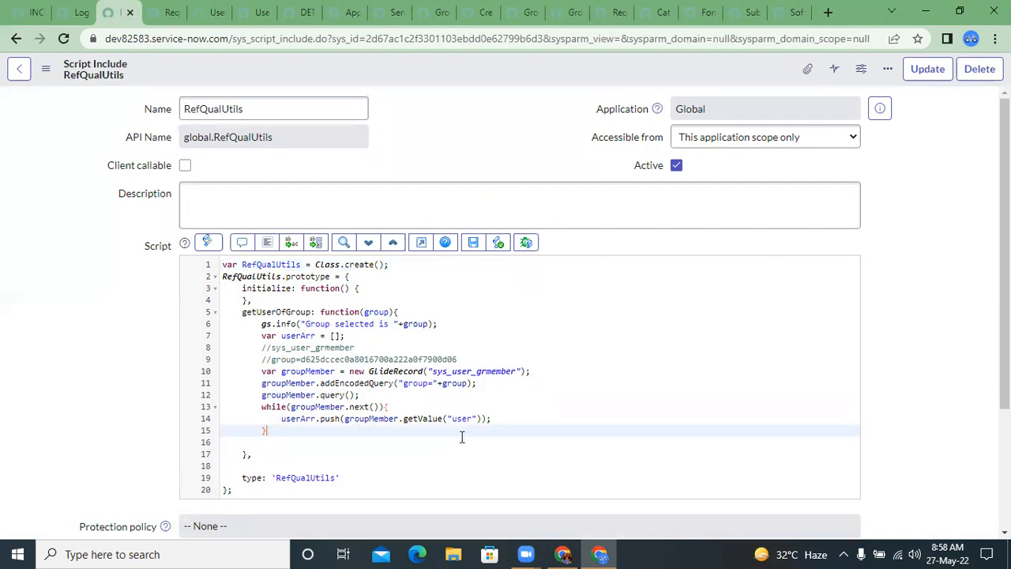
type("//")
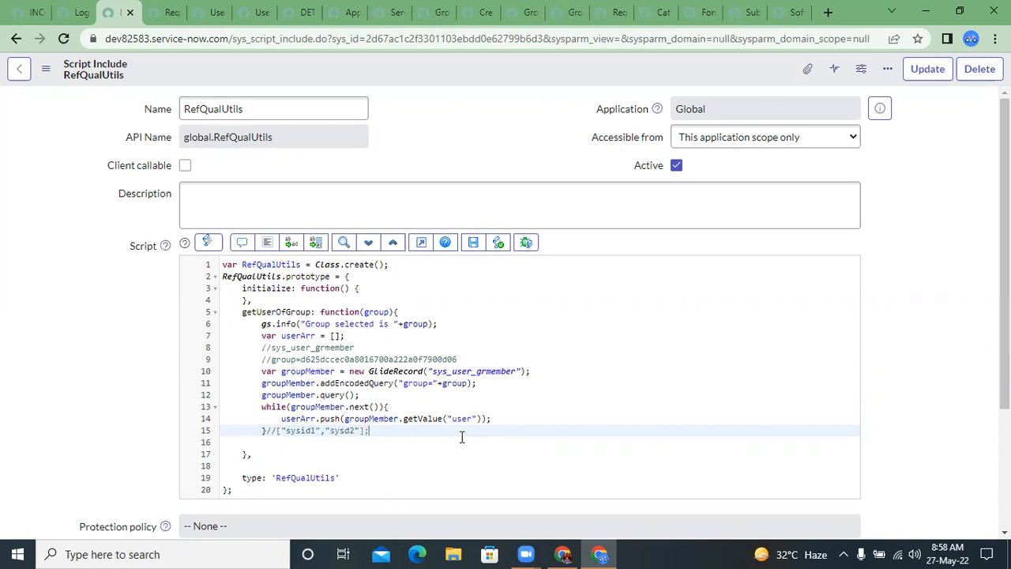
Step: Below the array comment, add a // comment line containing the copied sys_idIN encoded query with its three sys_ids
key("Return")
type("//")
key("ctrl+v")
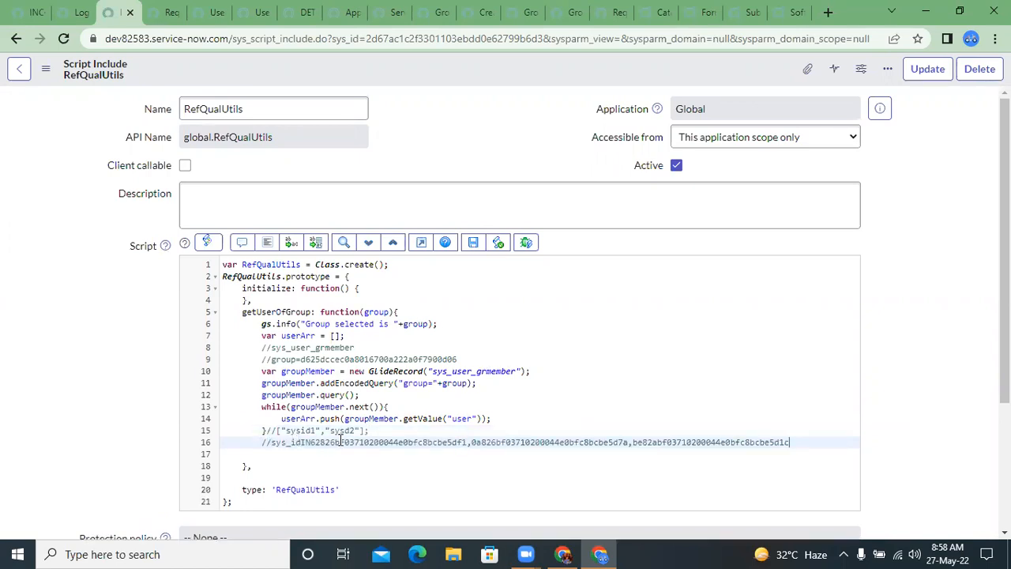
triple_click(375, 441)
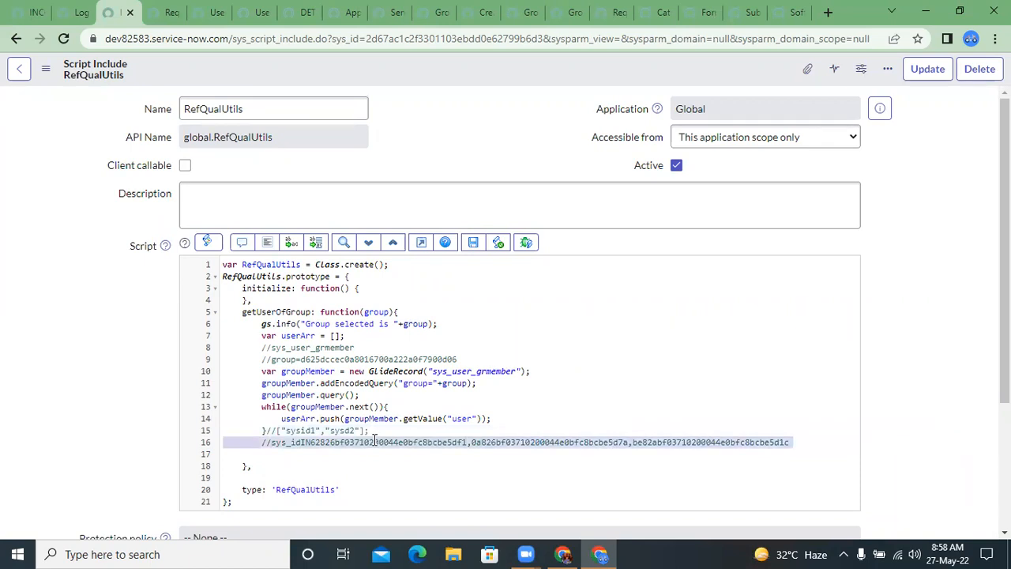
left_click(374, 442)
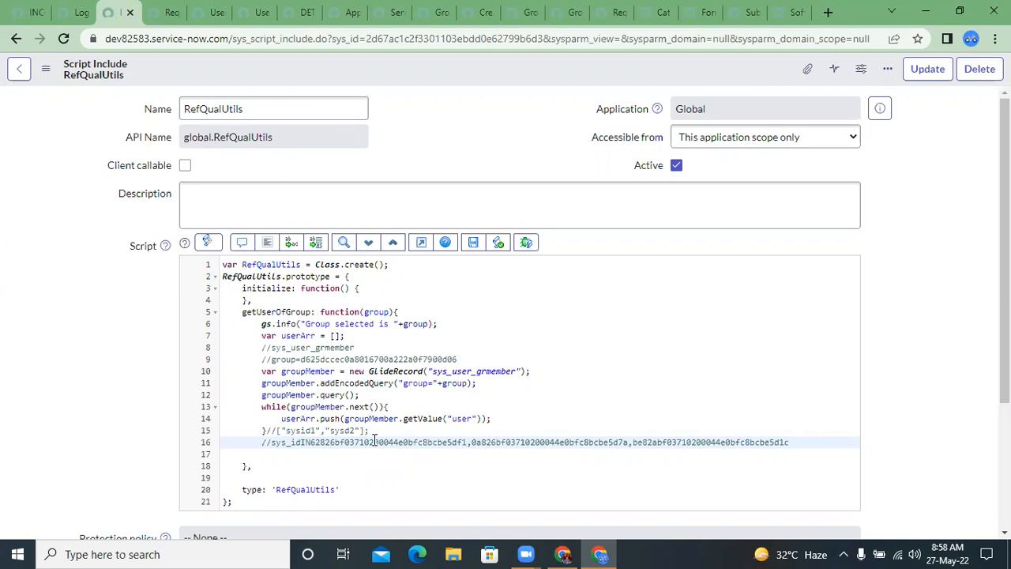
Step: Below the array comment, declare var userStr = userArr.toString(); to convert the user array to a string
left_click(395, 430)
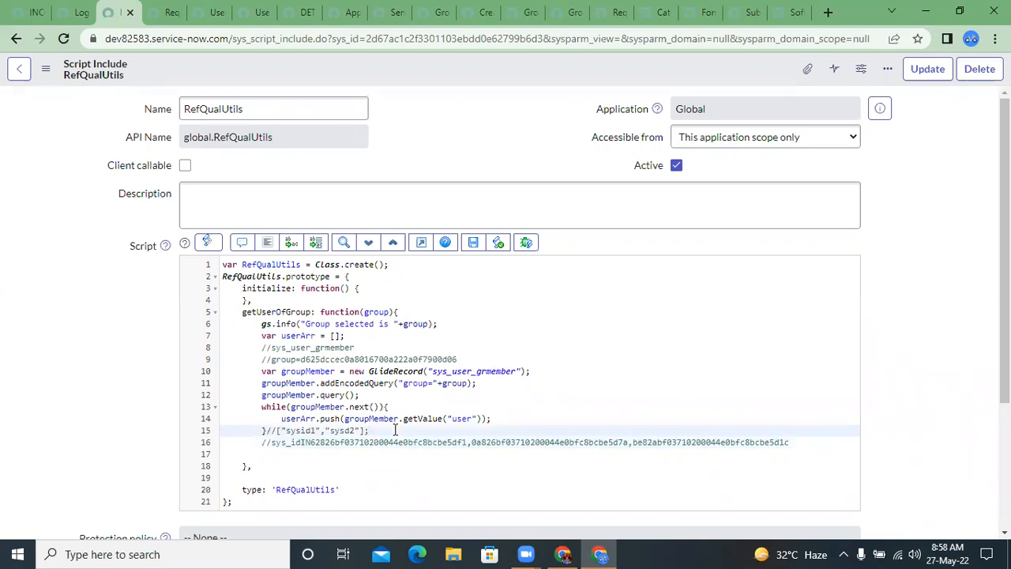
key("Return")
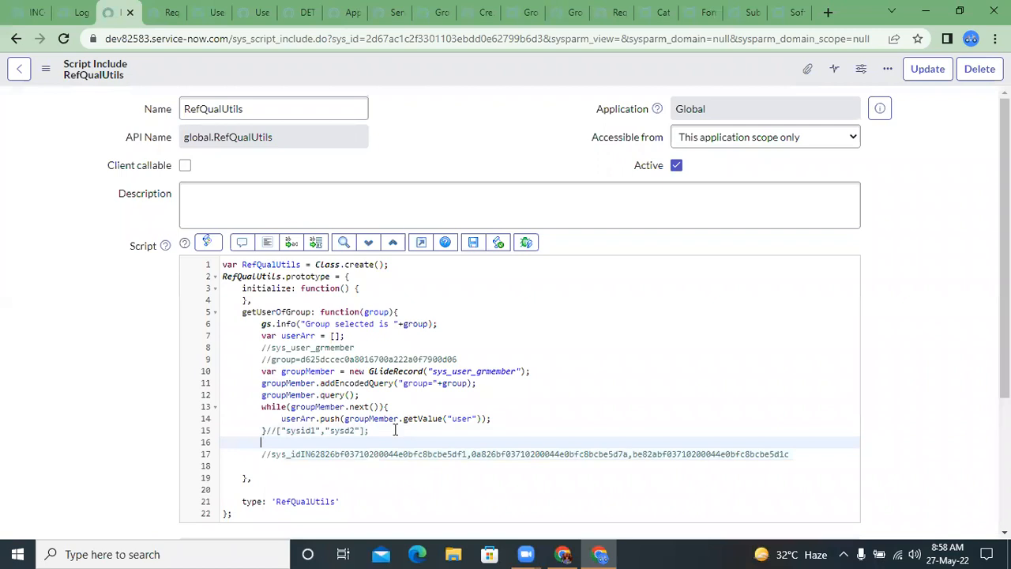
type("var userStr =")
left_click(301, 421)
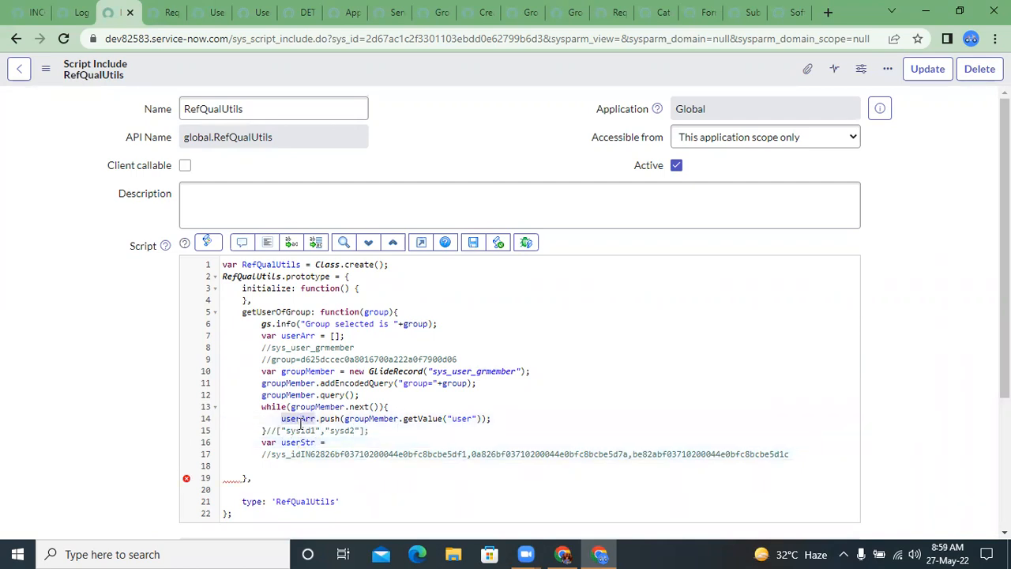
left_click(347, 446)
type("userArr")
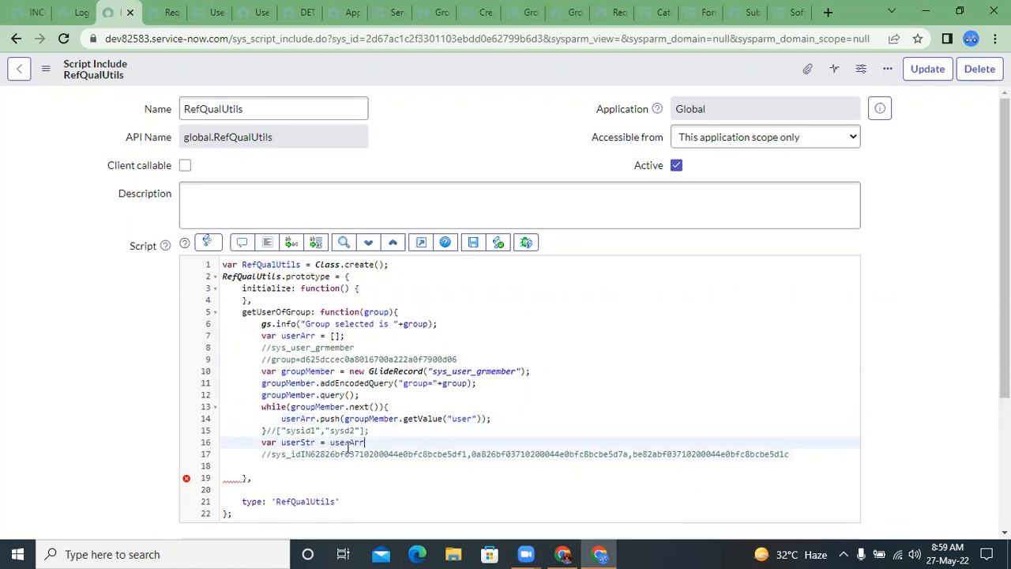
type(".toString();")
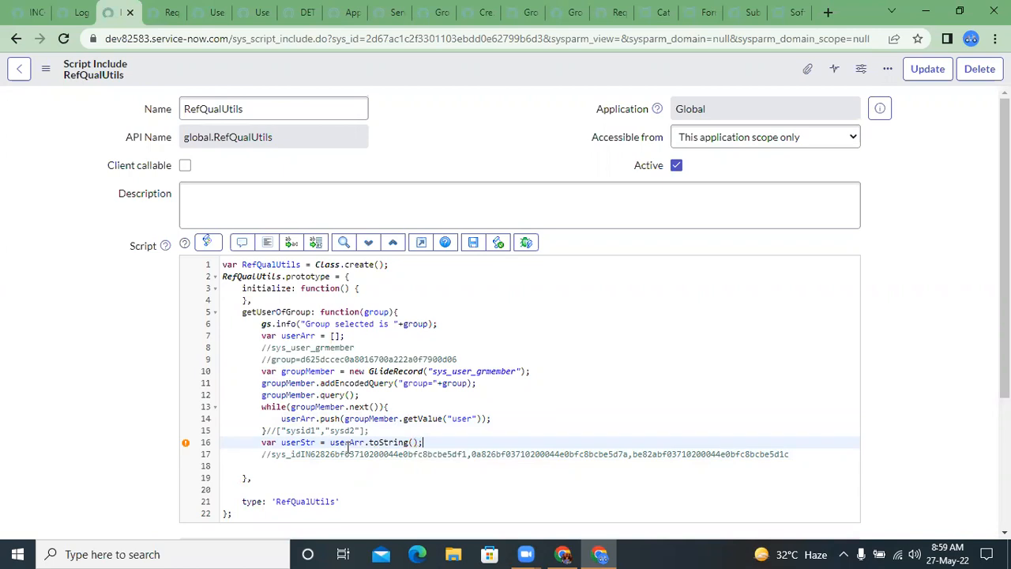
type(" //")
Step: Append the comment //sysId1,sysId2 to the userStr line to illustrate the string format
left_click(282, 431)
left_click_drag(283, 432, 284, 422)
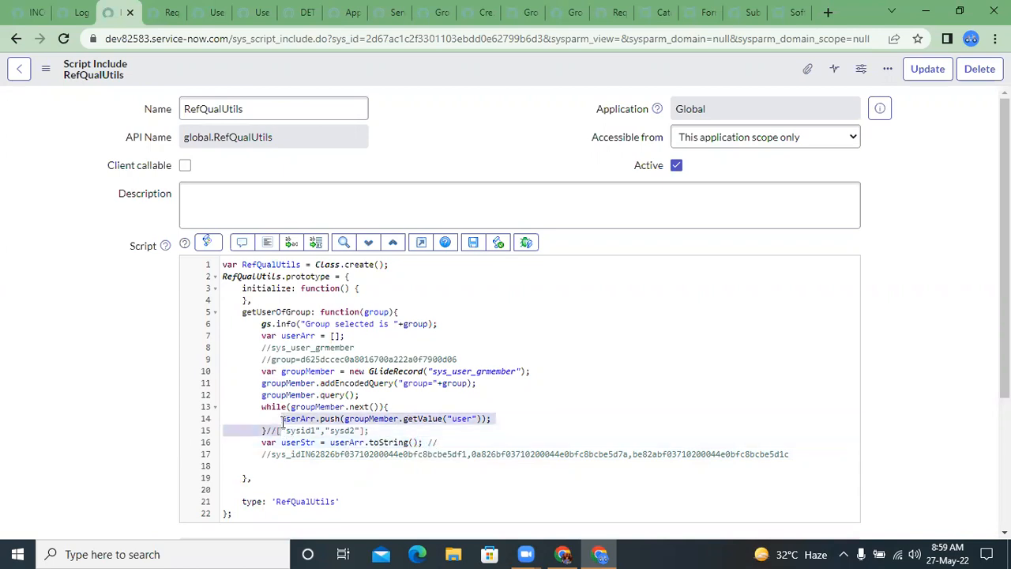
left_click(442, 445)
type("sysId1,sy")
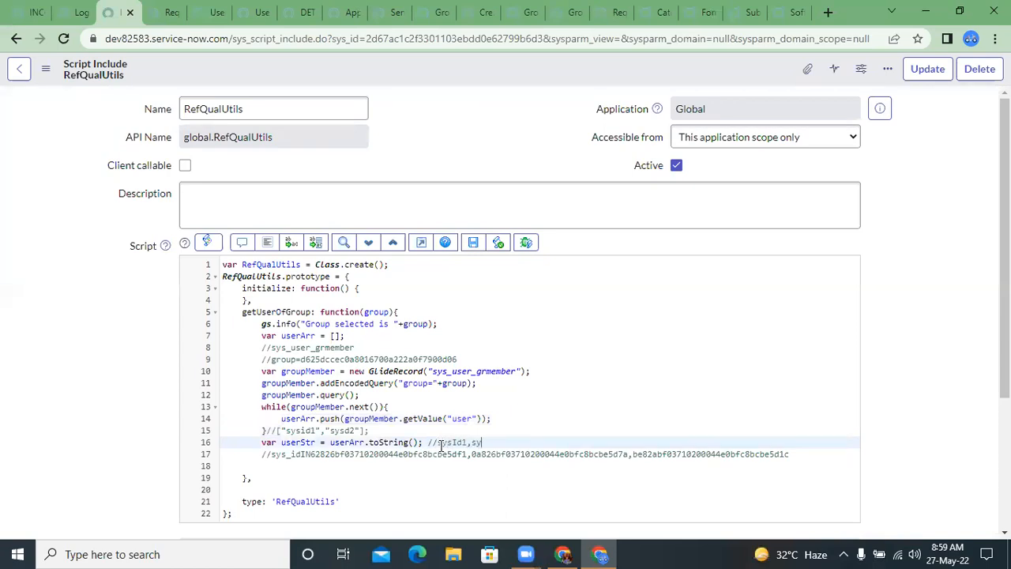
type("sId2")
left_click(437, 443)
left_click_drag(312, 455, 799, 453)
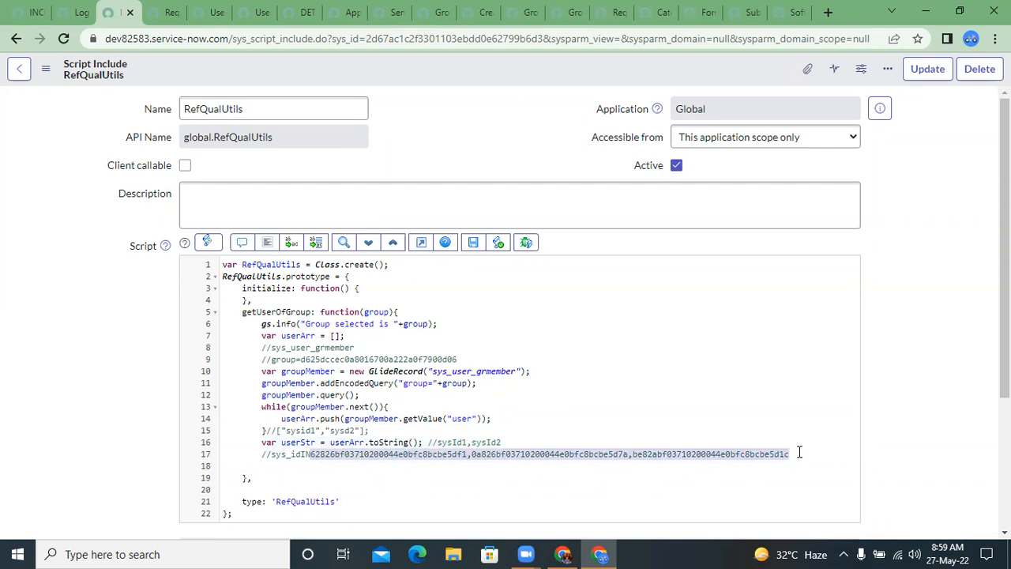
left_click(312, 454)
left_click_drag(312, 454, 272, 452)
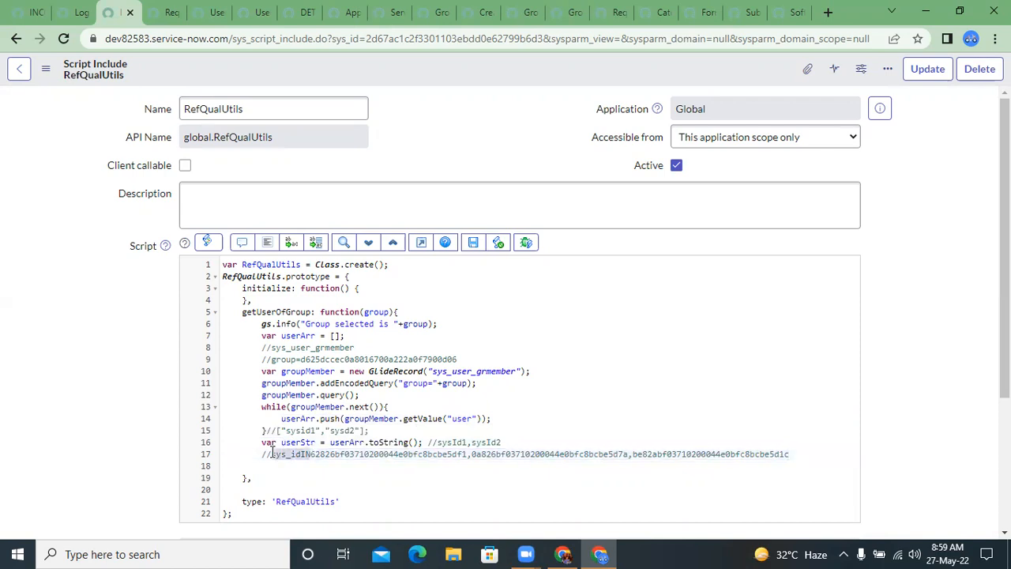
Step: Below the userStr line, declare var finalQuery = "sys_idiN"+userStr; to build the encoded query
left_click(510, 439)
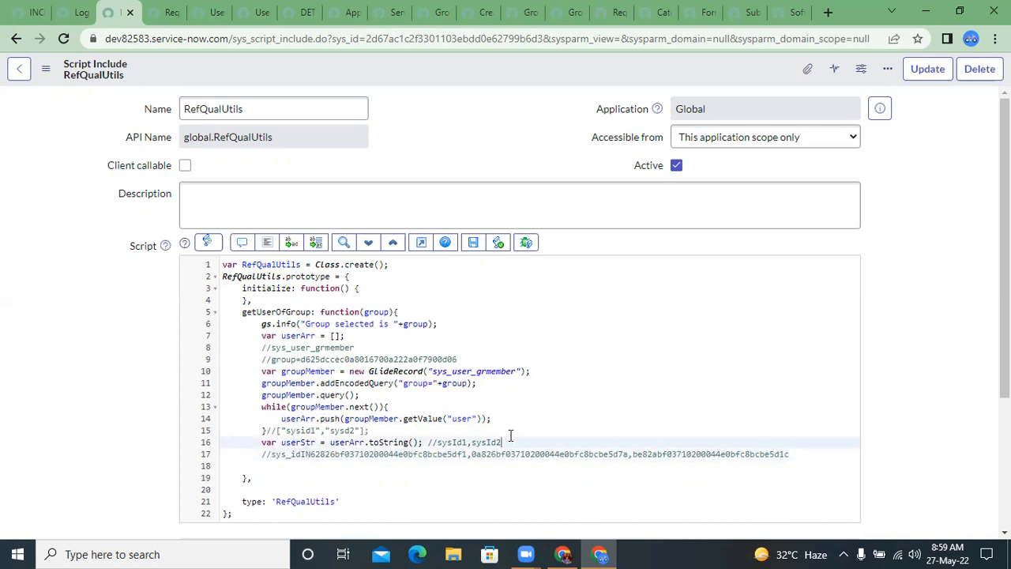
key("Return")
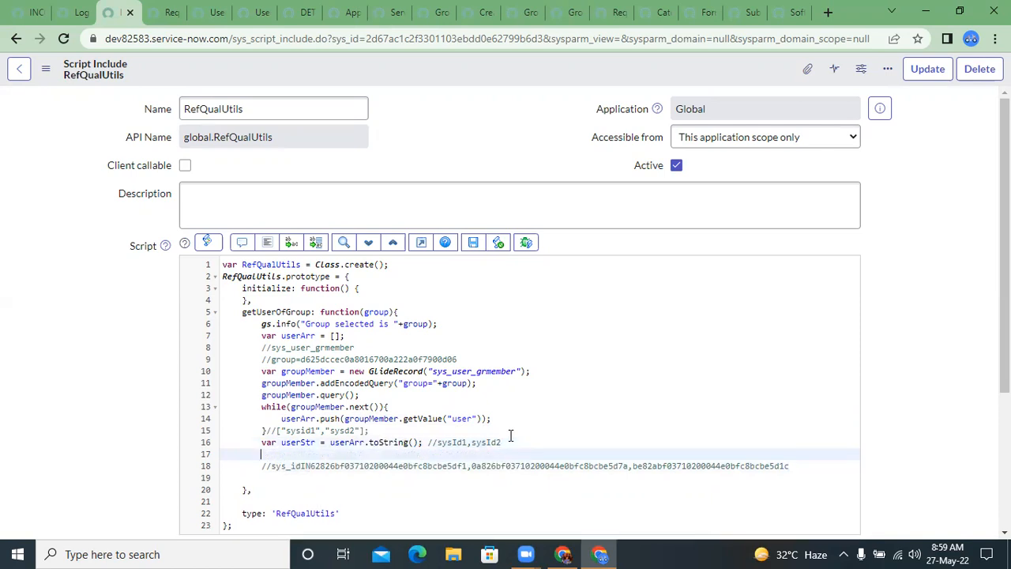
type("var finalQuery = sys_id")
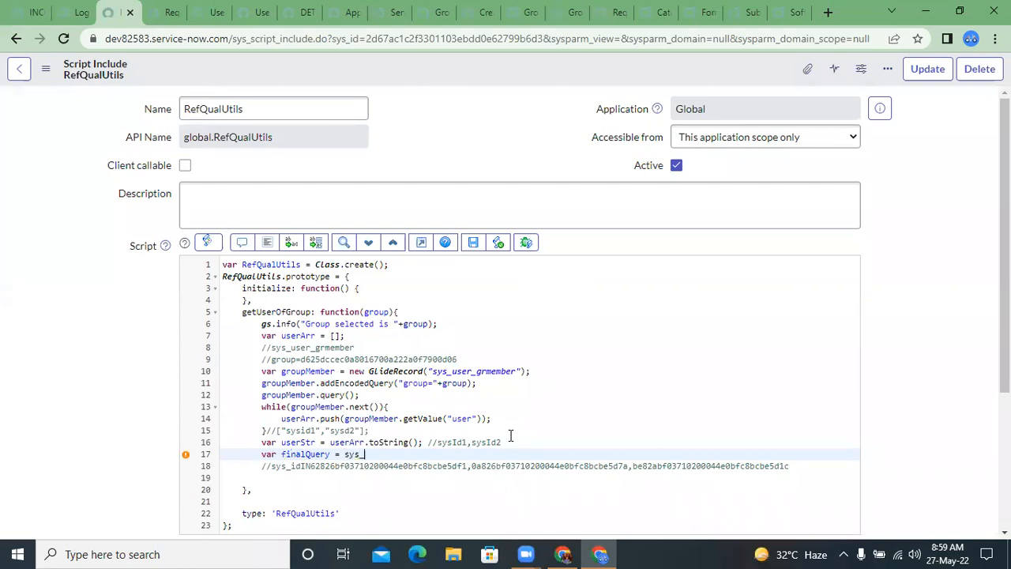
key("Left")
key("Left")
key("Left")
key("Left")
type("\"")
key("Right")
key("Right")
key("Right")
key("Right")
key("Right")
key("Right")
type("IN\"+user")
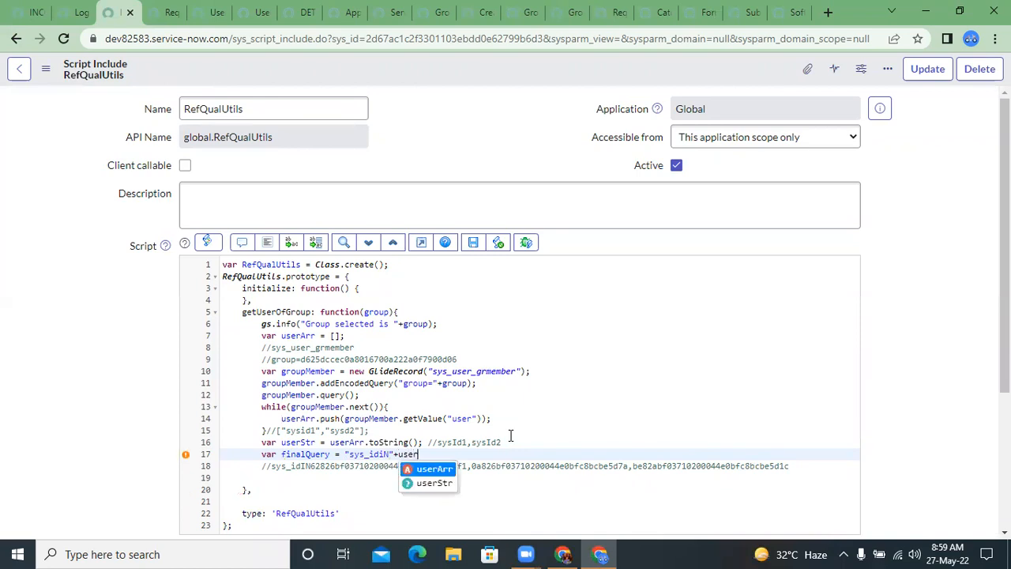
key("Return")
type(";")
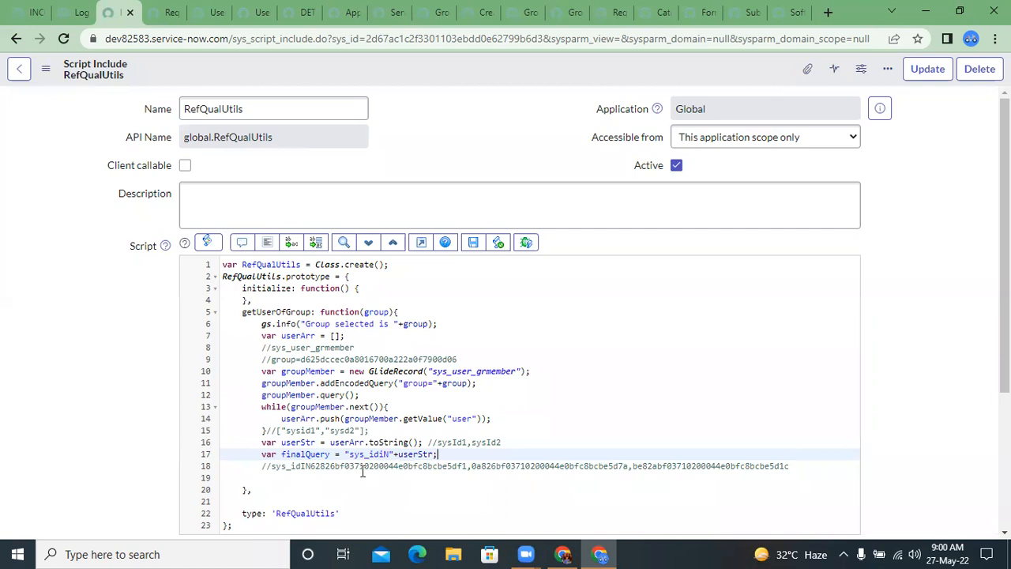
Step: Below the sys_idIN comment, add return finalQuery; to getUserOfGroup and save the script include
double_click(322, 454)
key("ctrl+c")
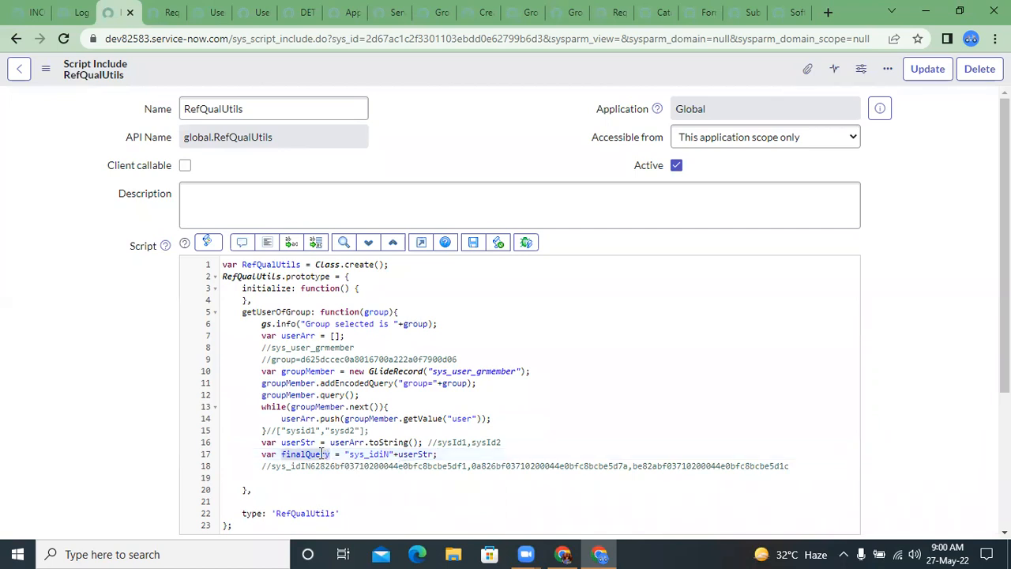
left_click(790, 462)
key("Return")
type("retur")
key("BackSpace")
type("rn")
key("ctrl+v")
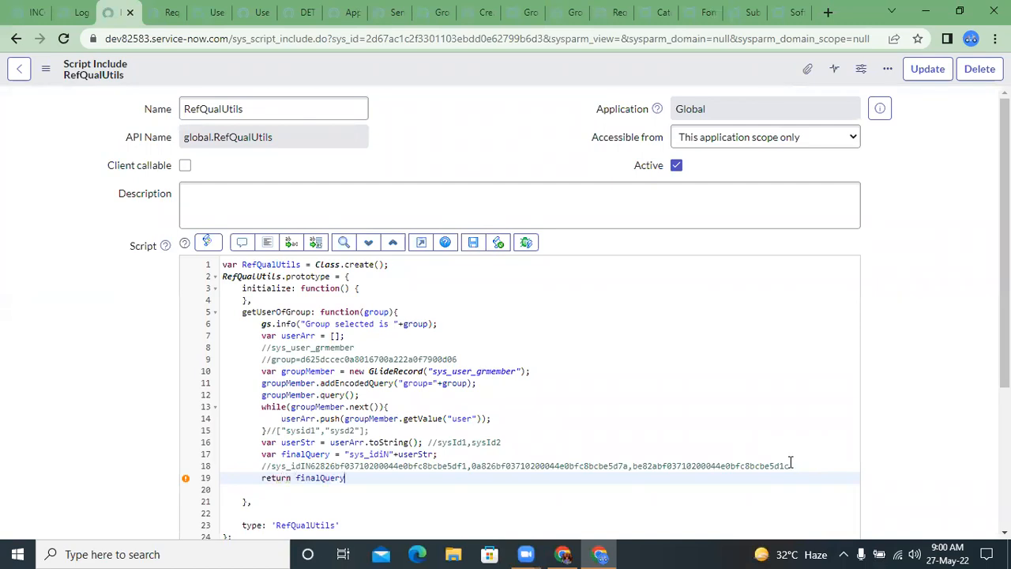
type(";")
left_click(474, 243)
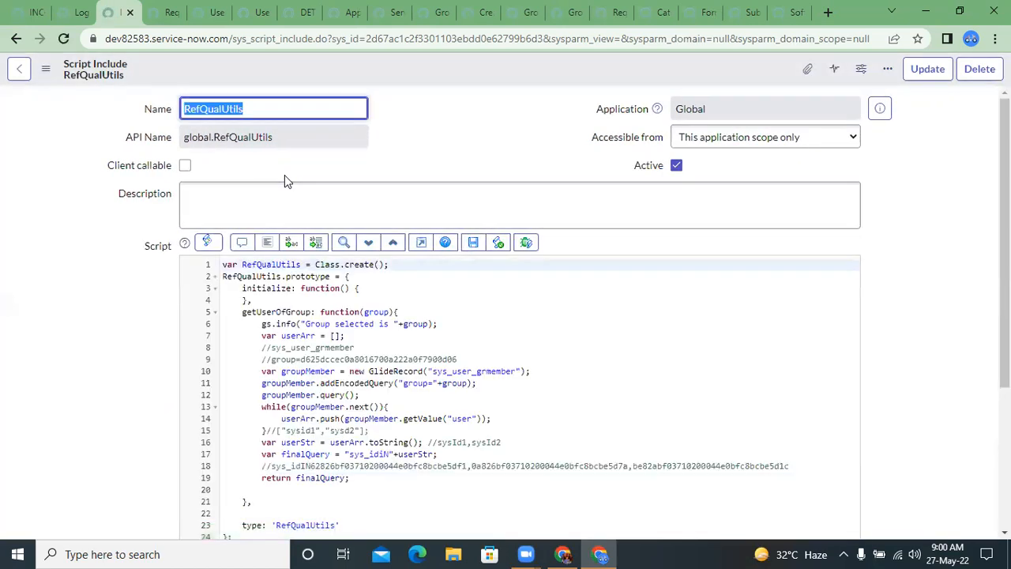
Step: In the Requested by dictionary entry, set Use reference qualifier to Advanced and select the whole existing Reference qual text
left_click(287, 313)
double_click(287, 312)
left_click(215, 109)
key("ctrl+s")
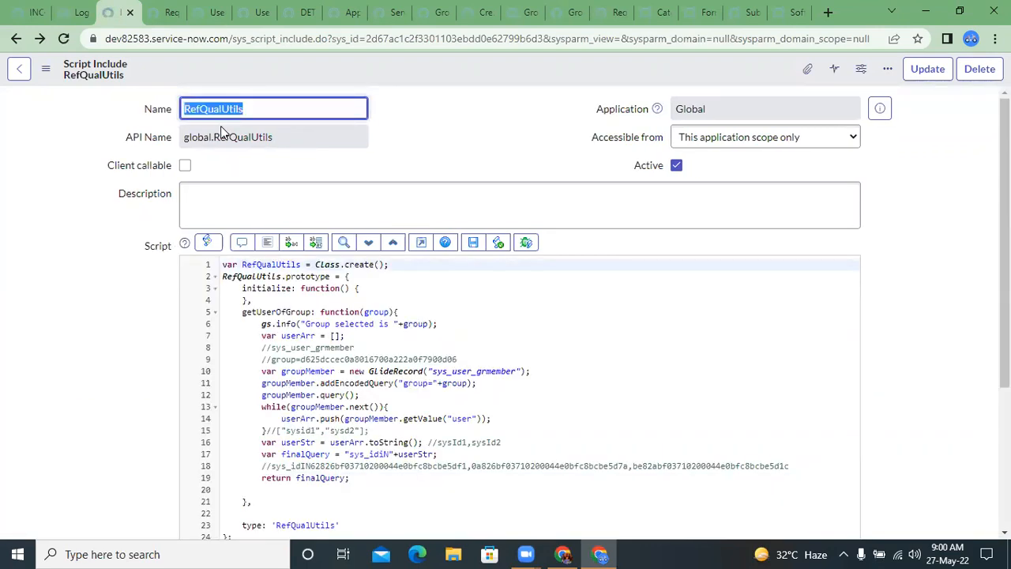
key("ctrl+Tab")
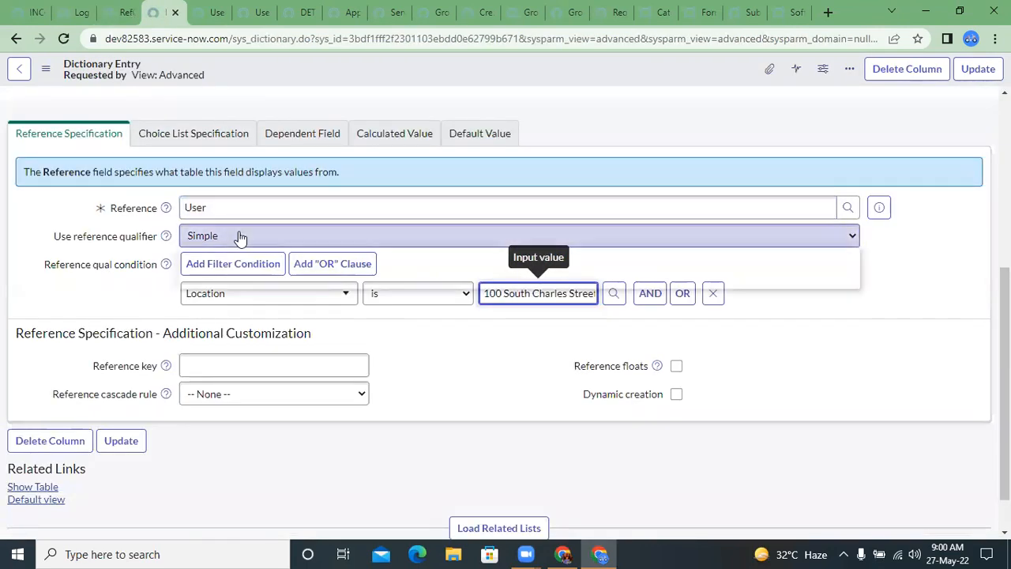
left_click(241, 237)
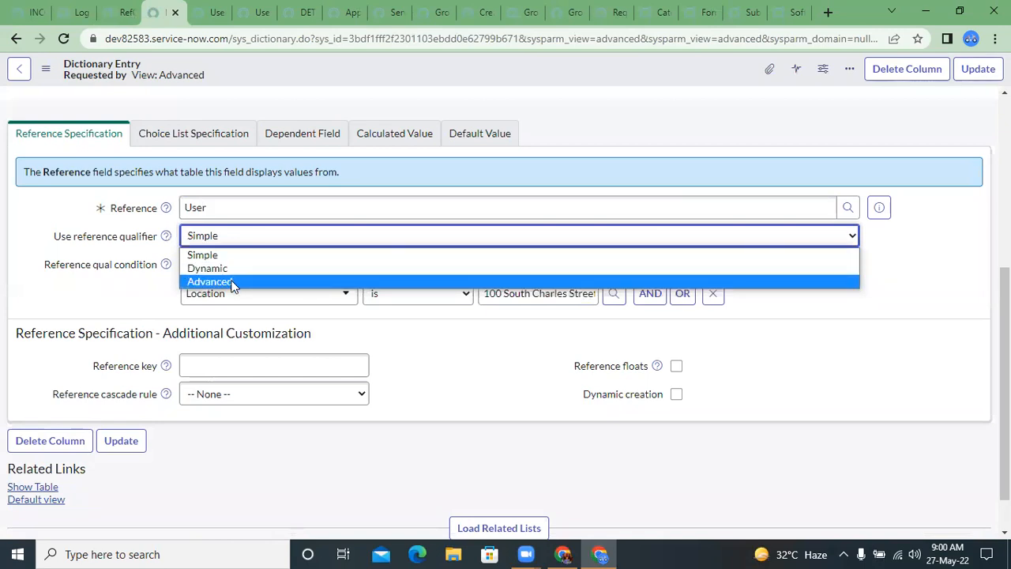
left_click(231, 281)
double_click(249, 272)
key("ctrl+a")
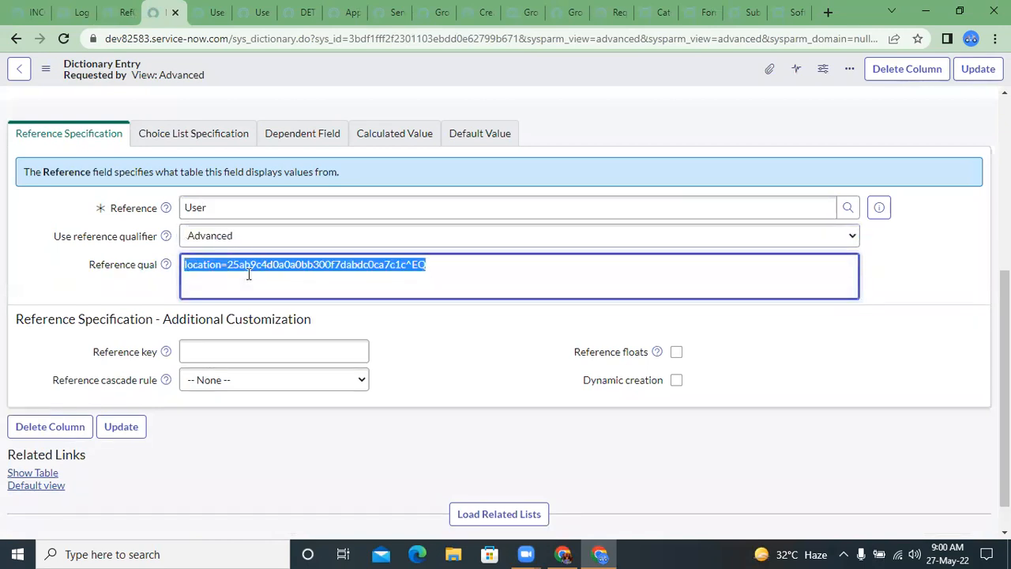
type("javascri")
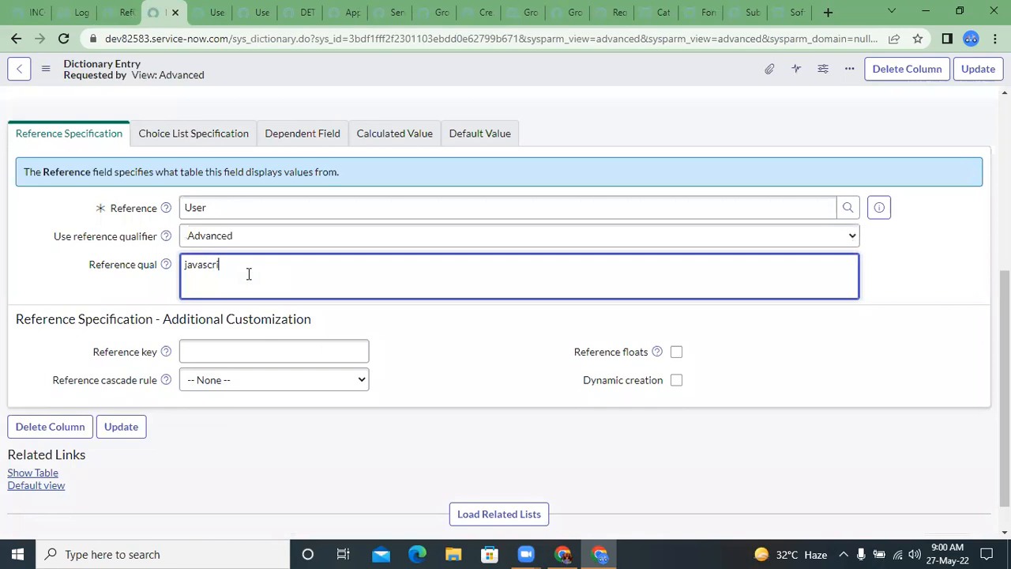
key("BackSpace")
key("BackSpace")
key("BackSpace")
key("BackSpace")
key("BackSpace")
key("BackSpace")
key("ctrl+z")
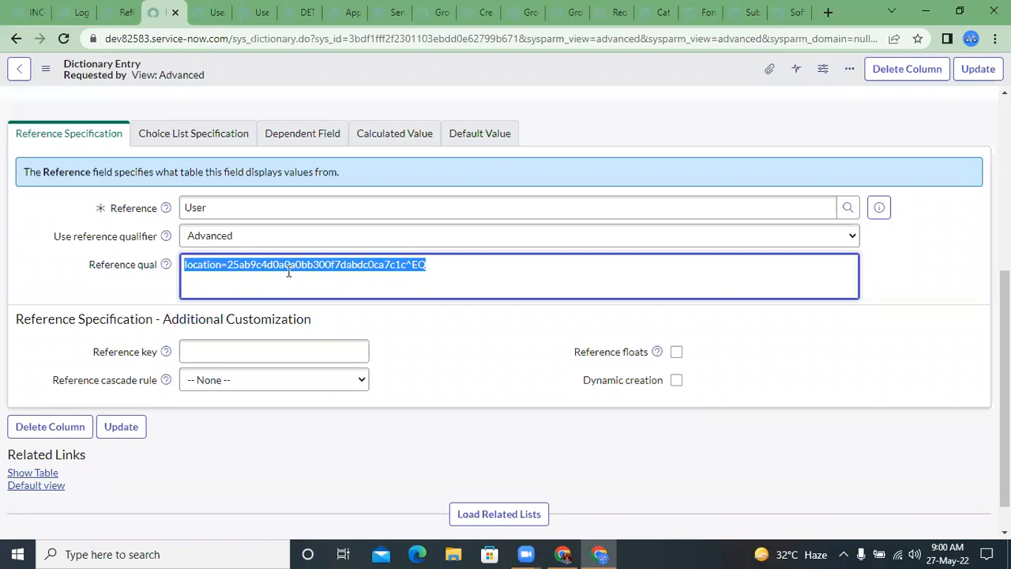
Step: Replace the Reference qual text with javascript: new RefQualUtils().getUserOfGroup, copying the method name from the script include
type("javascr")
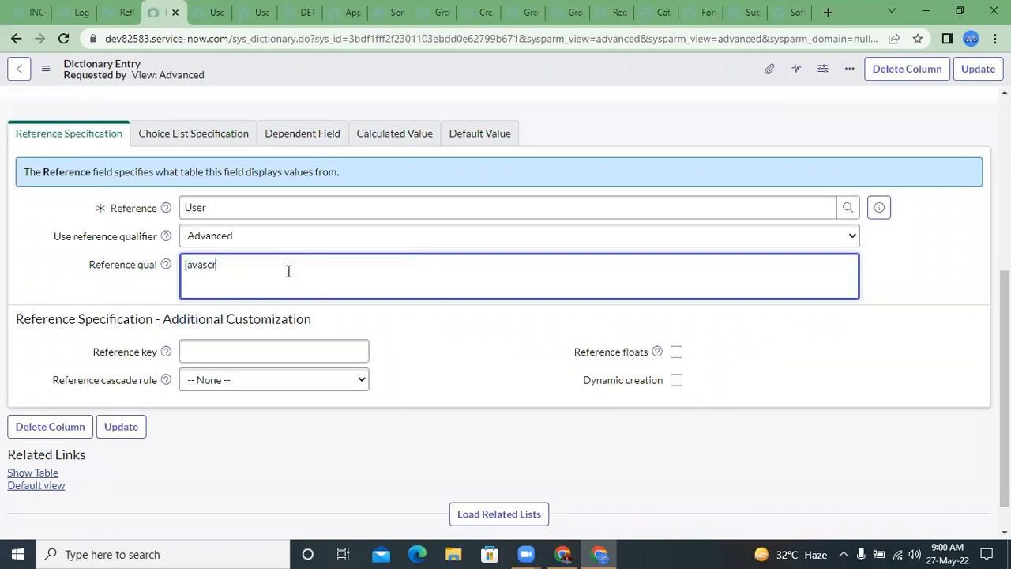
type("ipt: new RefQualUtils().")
key("ctrl+shift+Tab")
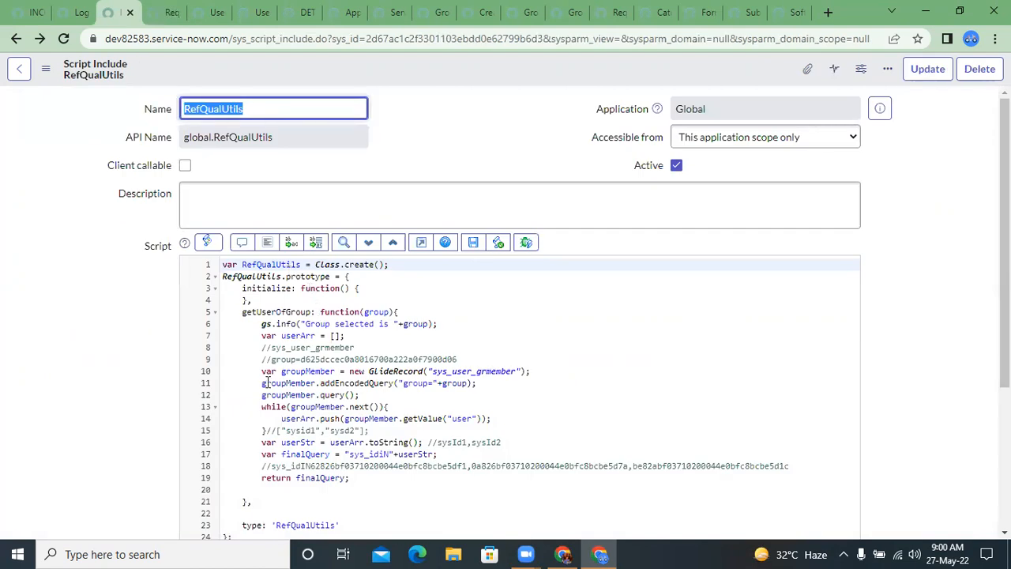
double_click(257, 312)
key("ctrl+c")
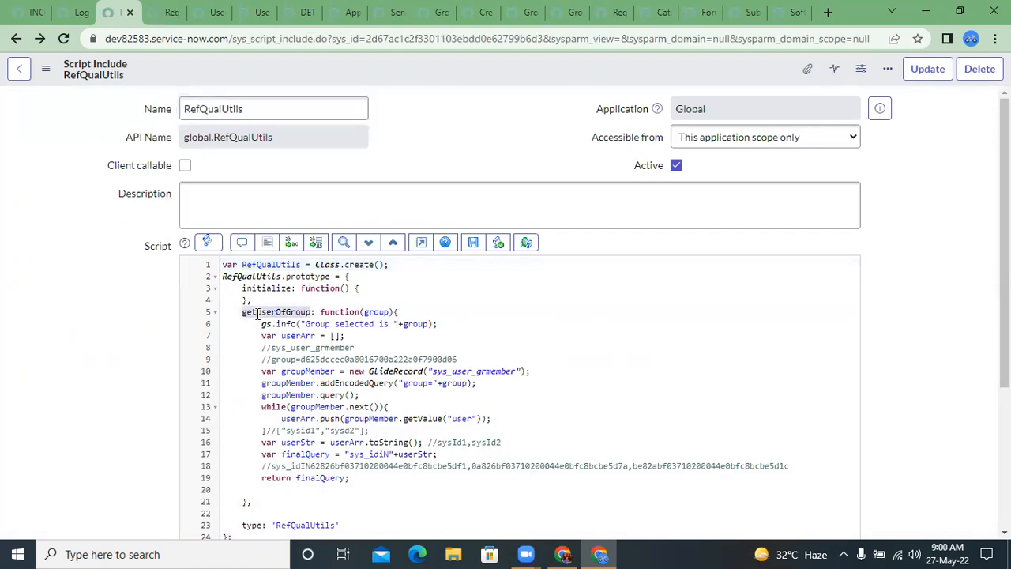
key("ctrl+Tab")
key("ctrl+v")
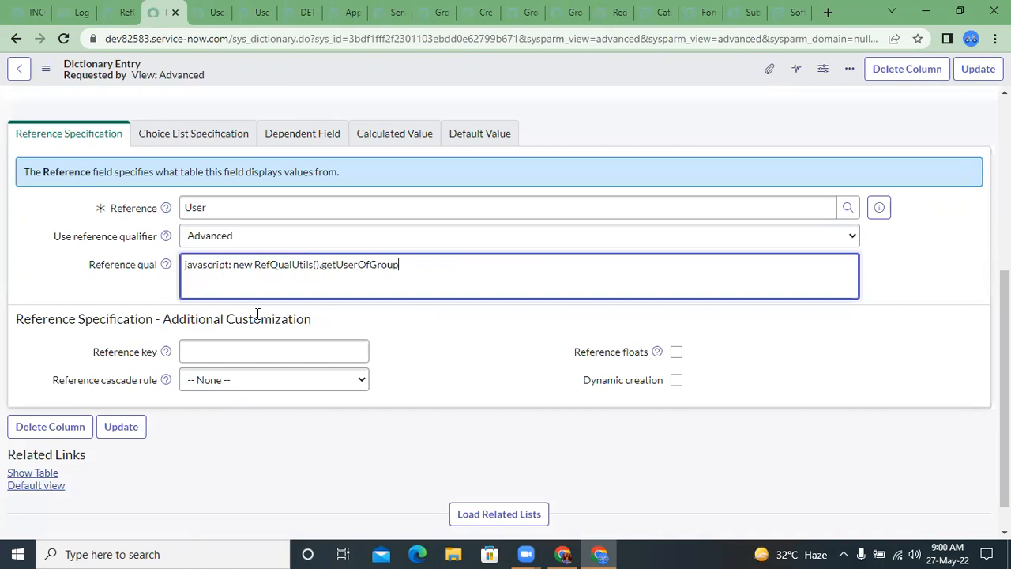
Step: Complete the Reference qual call with the argument (current.u_group); and save the dictionary entry
type("(current.u_group);")
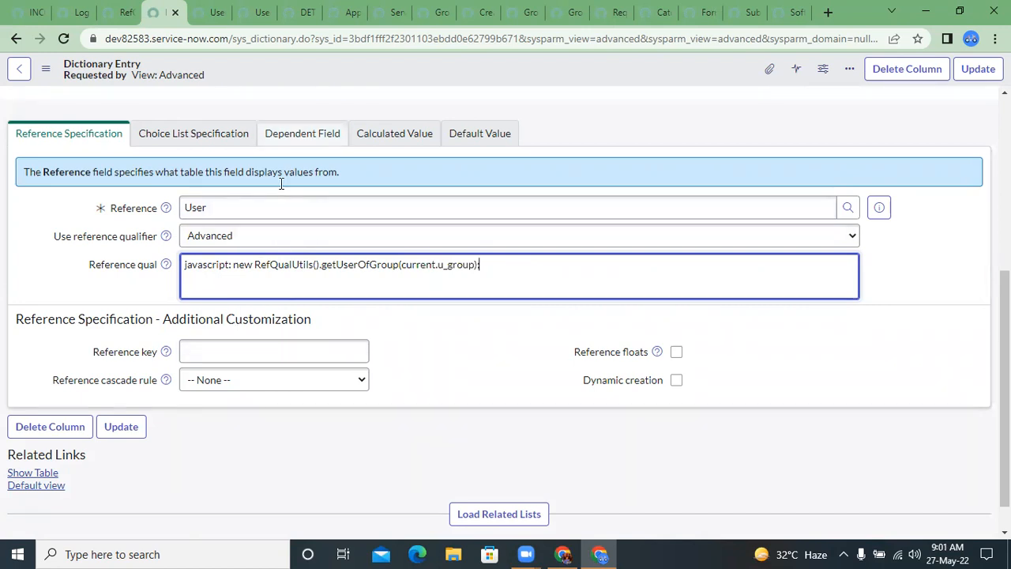
right_click(280, 74)
left_click(293, 80)
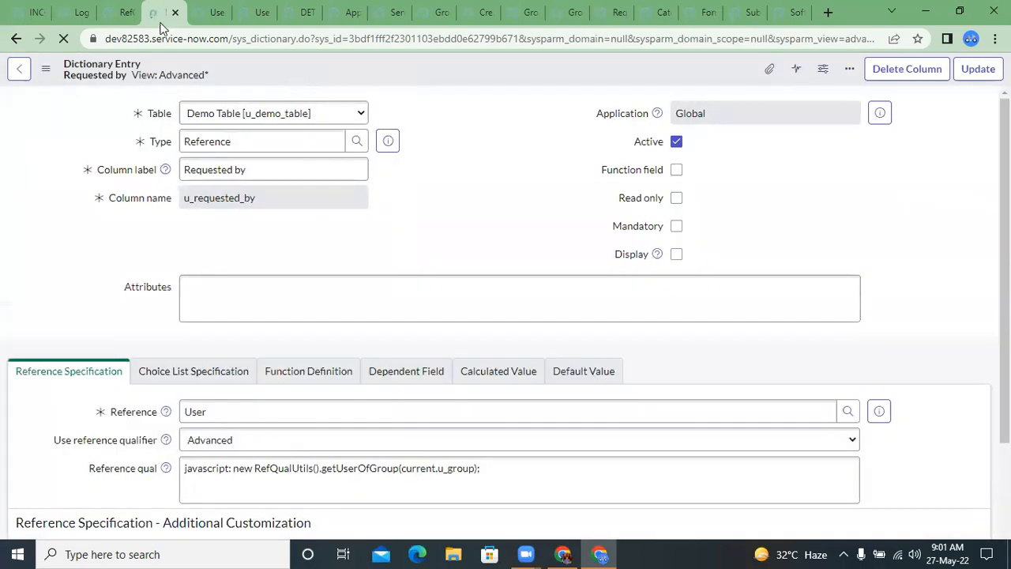
Step: Reload the Demo Table record DET0001003 and set its Group to Service Desk
left_click(204, 12)
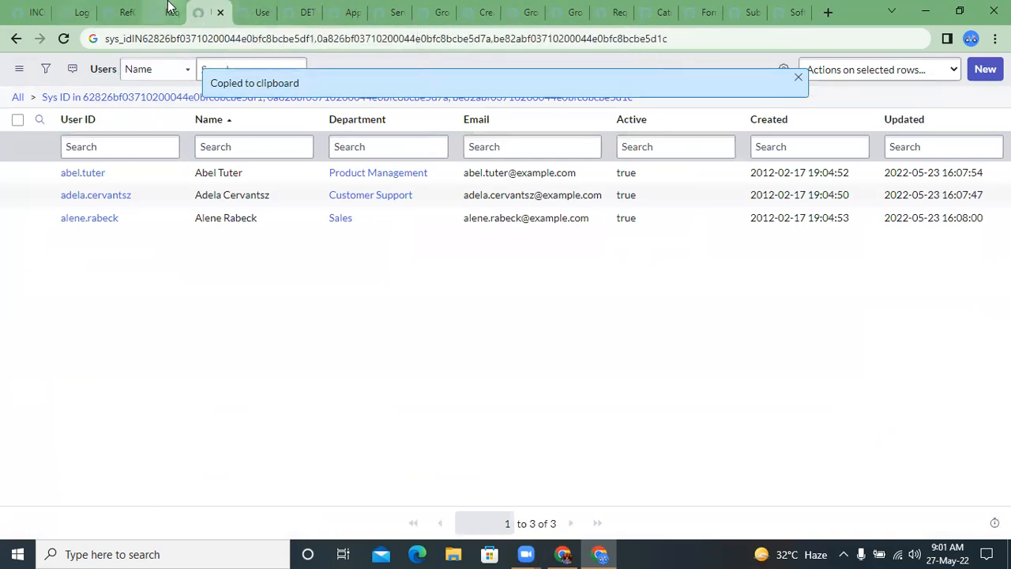
left_click(299, 12)
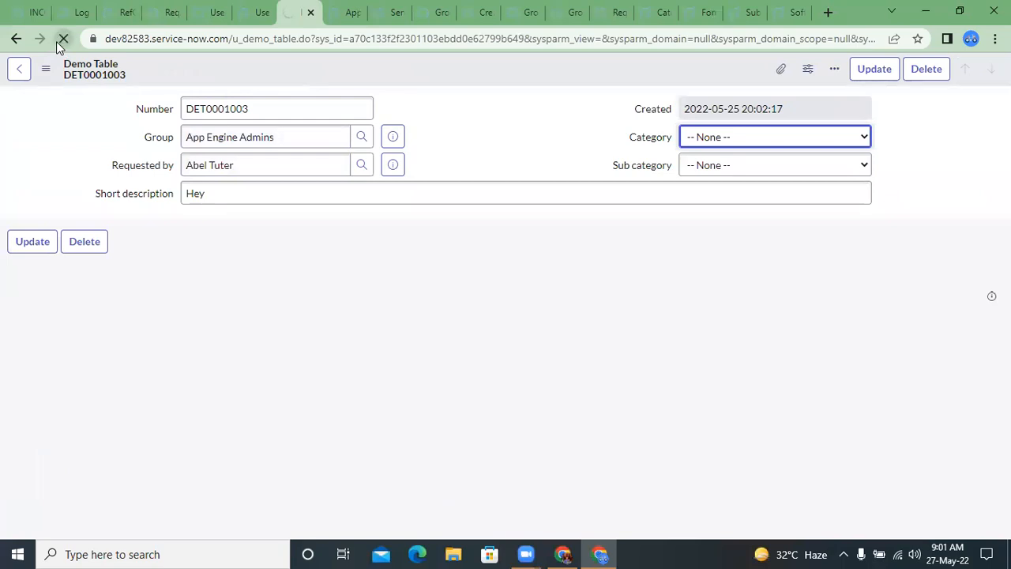
left_click(56, 41)
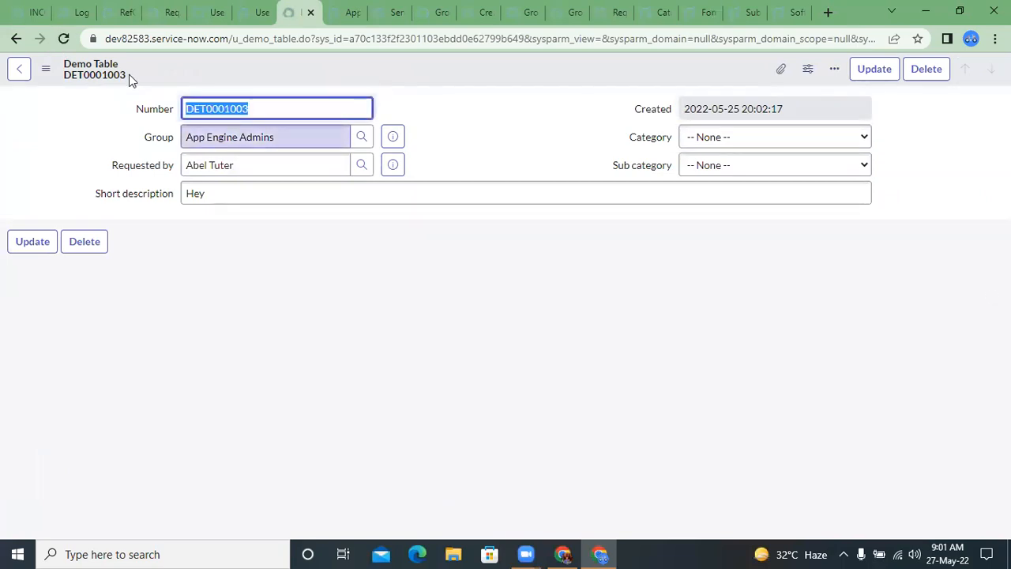
key("Tab")
key("Return")
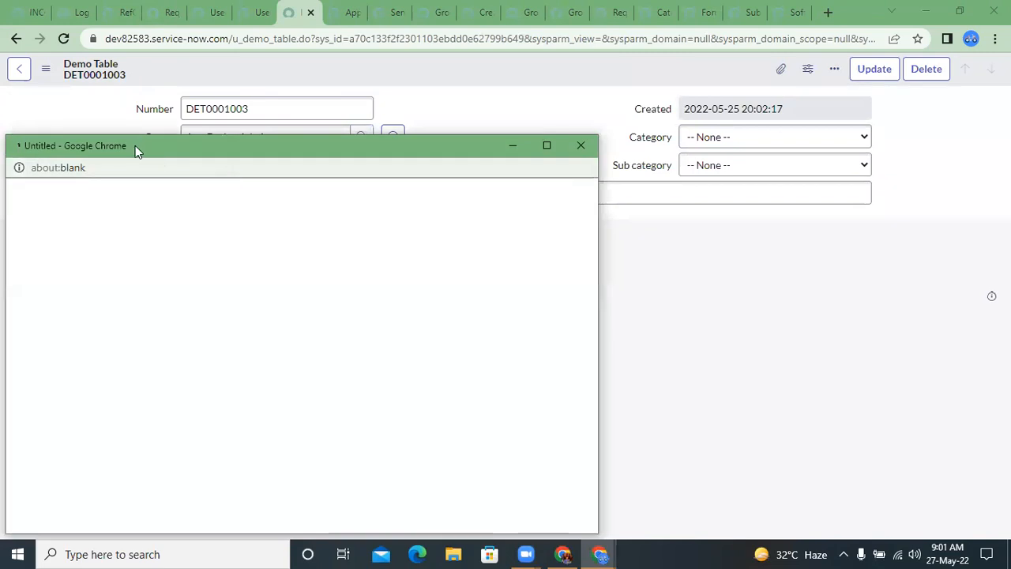
left_click(103, 227)
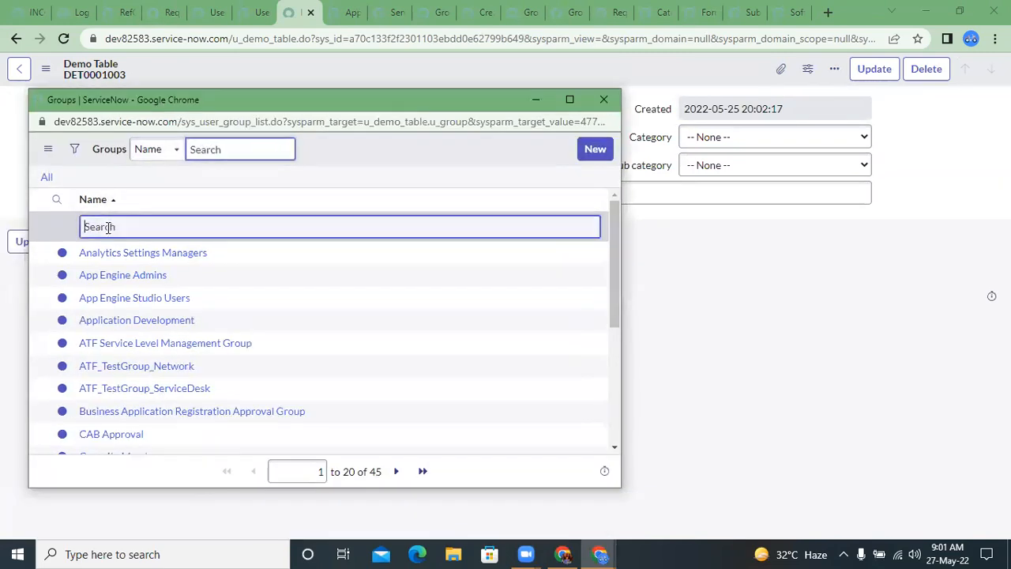
type("service d")
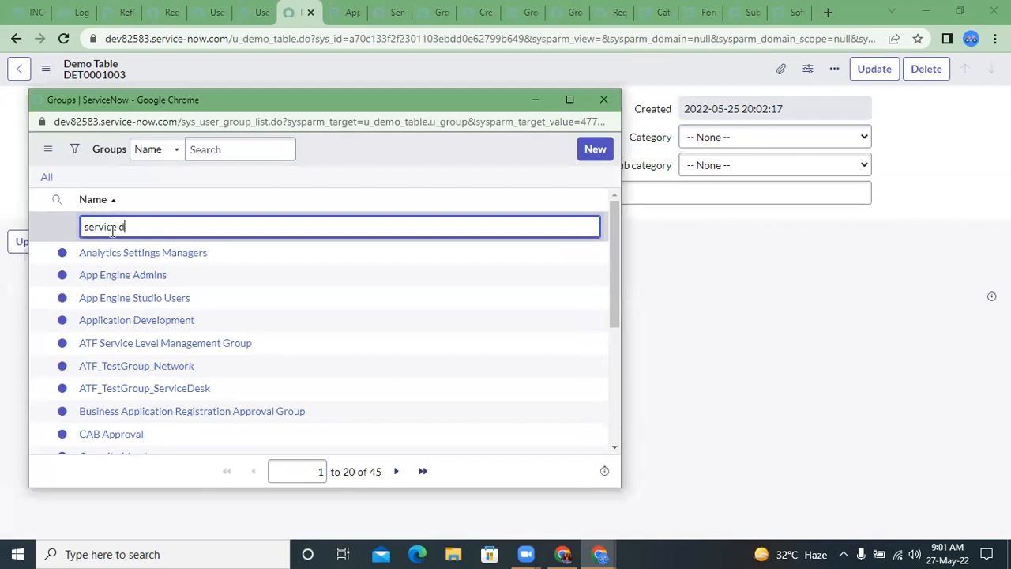
key("Return")
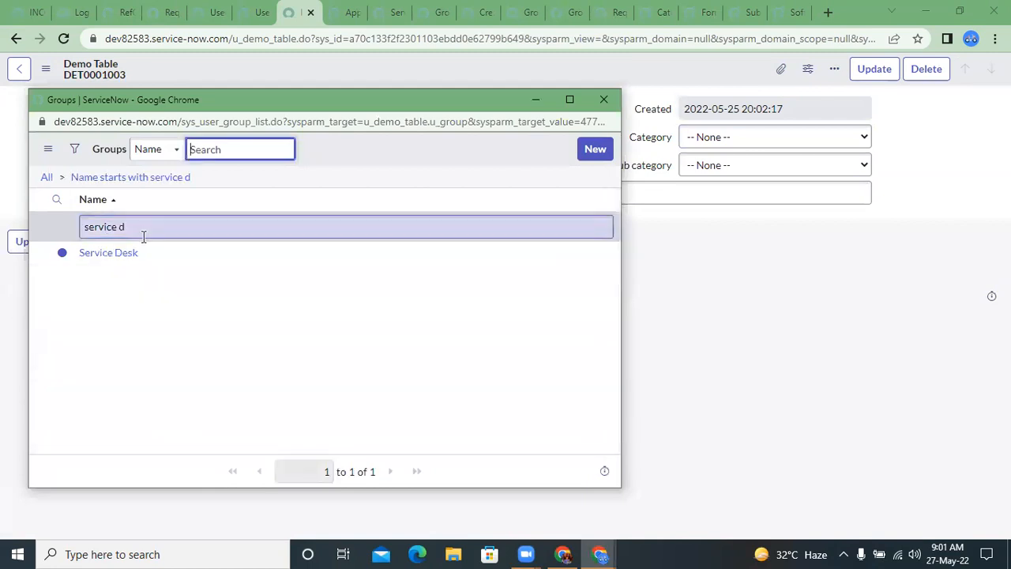
left_click(108, 254)
Step: Open the Requested by lookup on the record, examine which users it offers, and close it
left_click(295, 165)
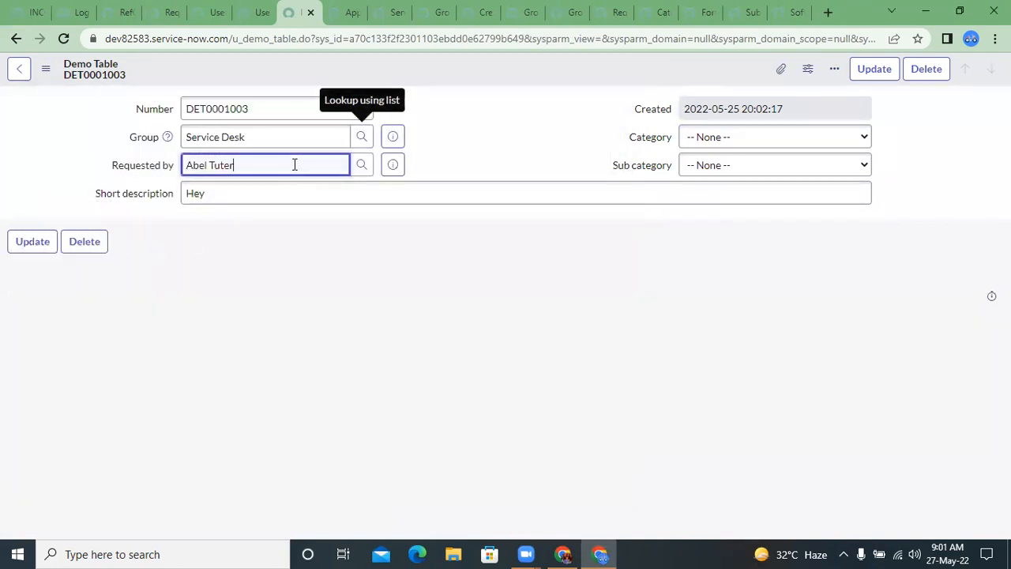
left_click(359, 165)
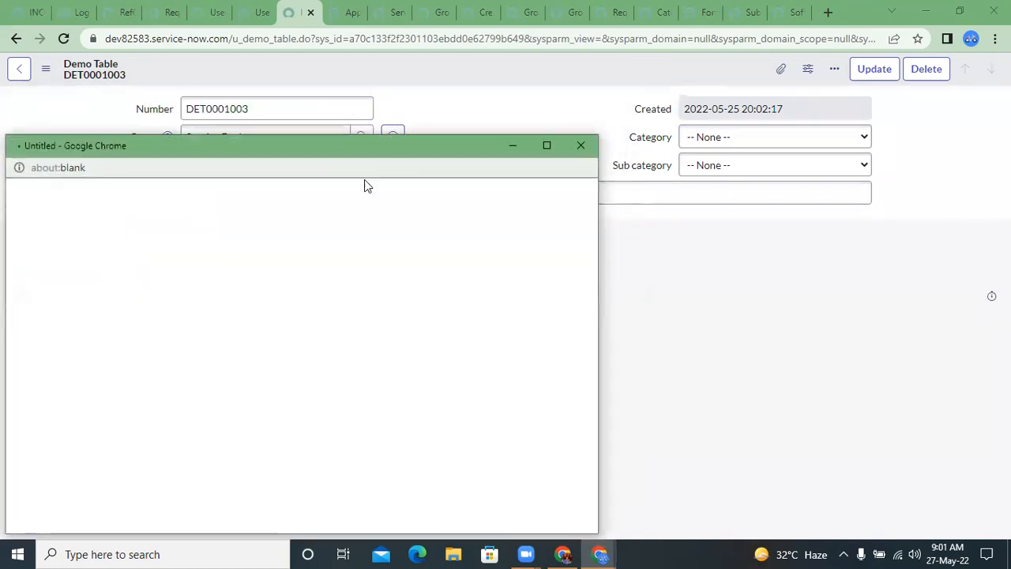
left_click_drag(263, 145, 342, 133)
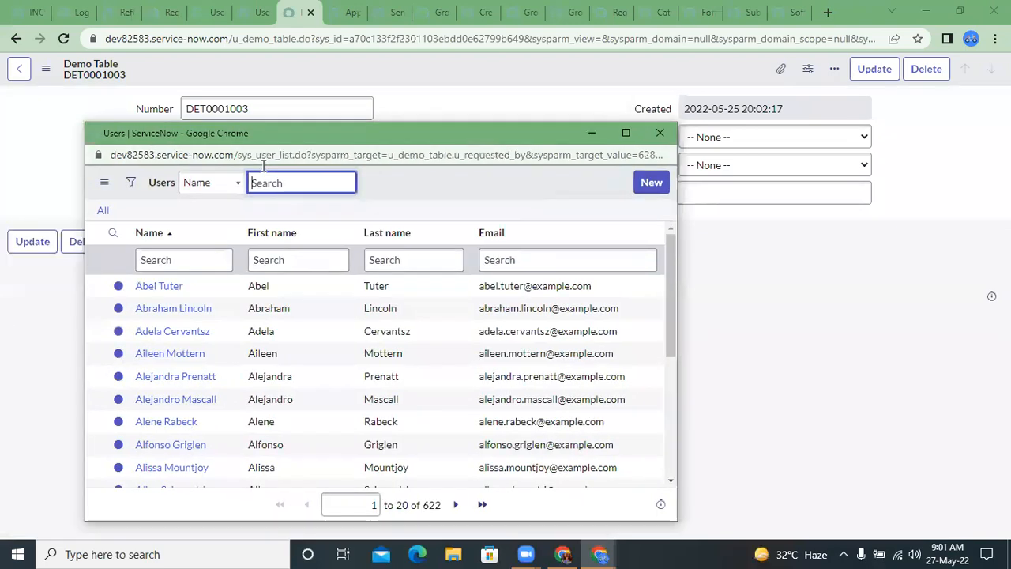
scroll(354, 344, "down", 3)
scroll(353, 343, "up", 1)
scroll(353, 344, "up", 3)
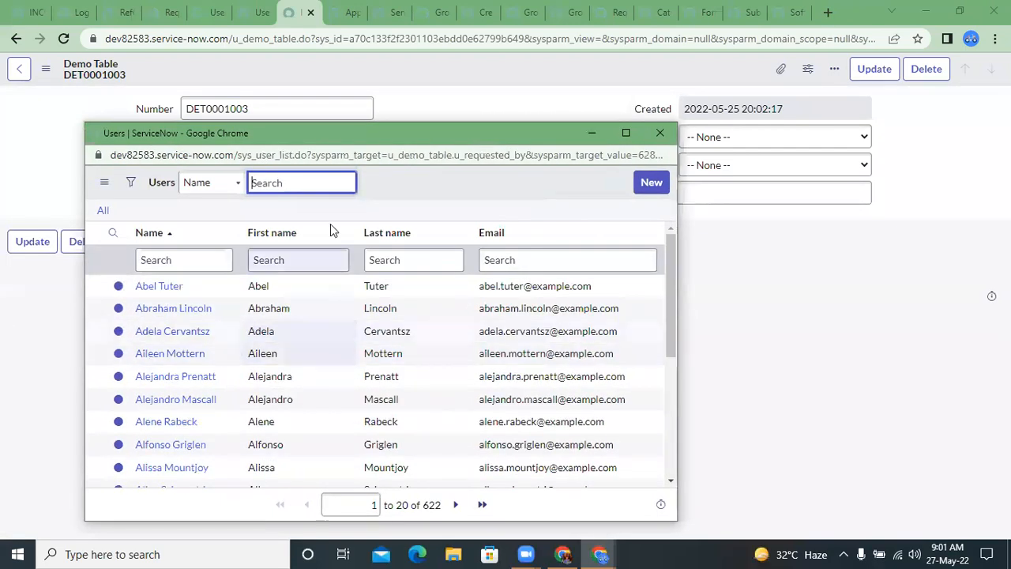
left_click_drag(332, 155, 288, 156)
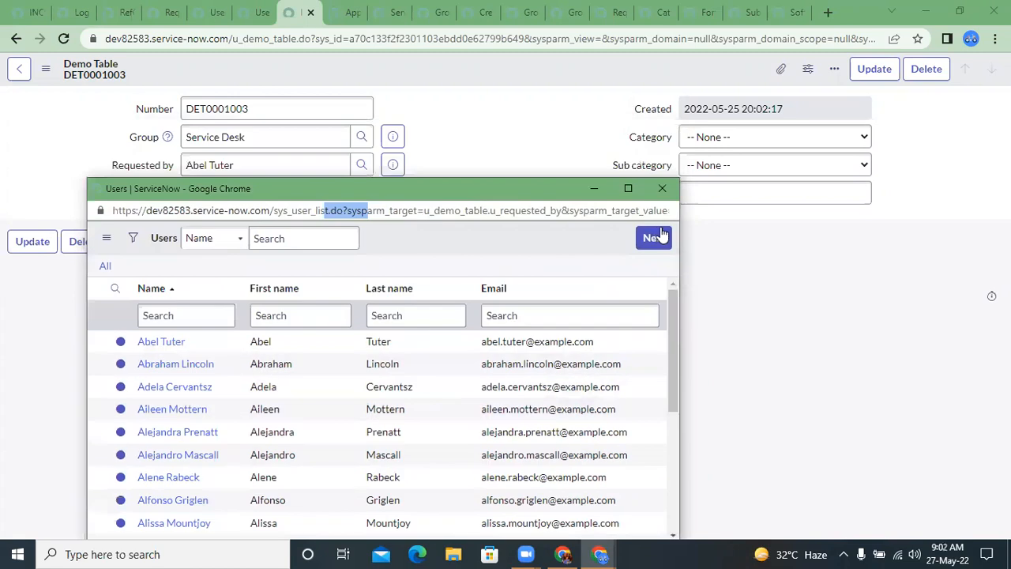
left_click(660, 183)
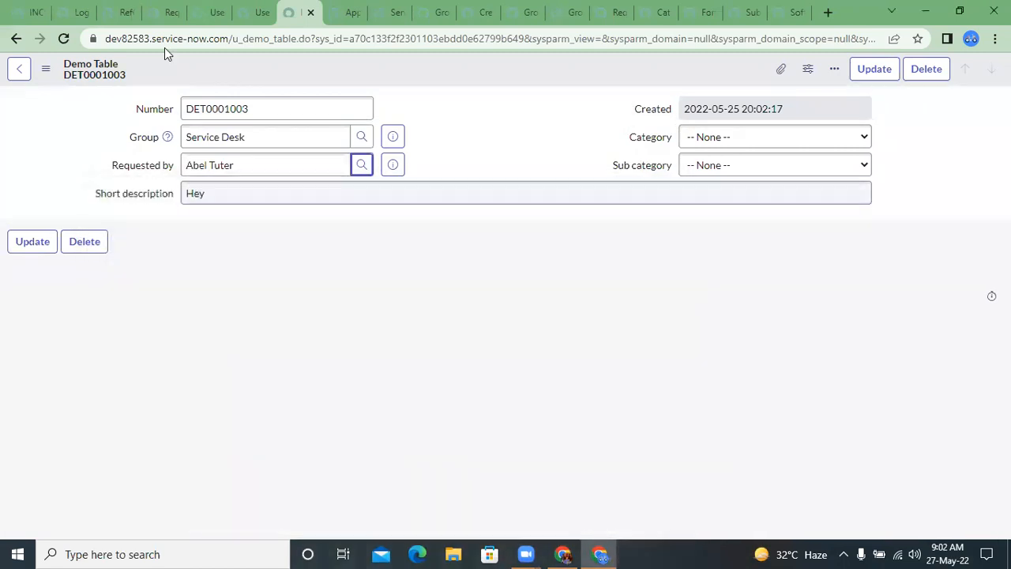
Step: Compare the Reference qual call in the Requested by dictionary entry with the getUserOfGroup function in the RefQualUtils script include
left_click(131, 6)
left_click(147, 8)
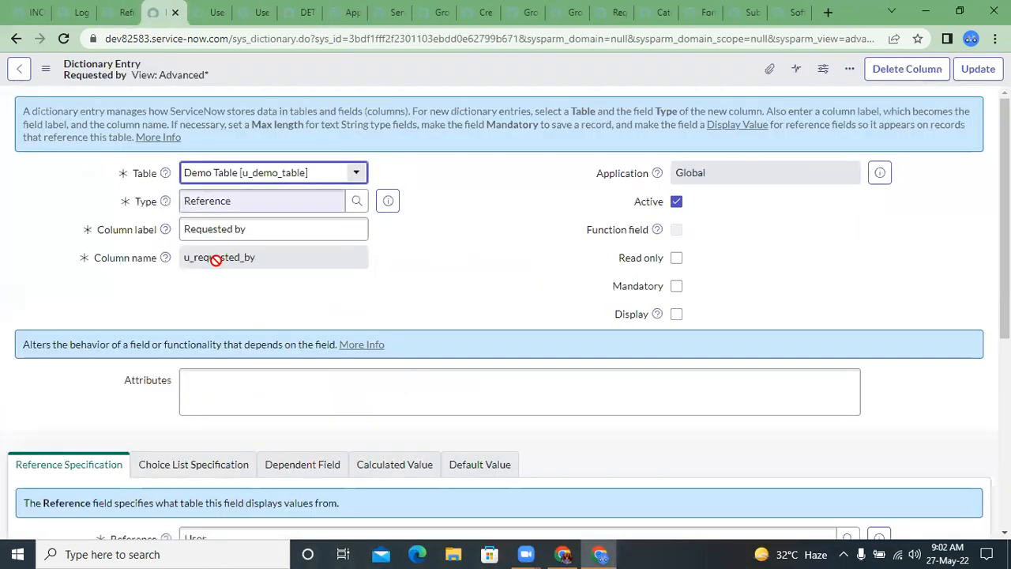
scroll(214, 262, "down", 5)
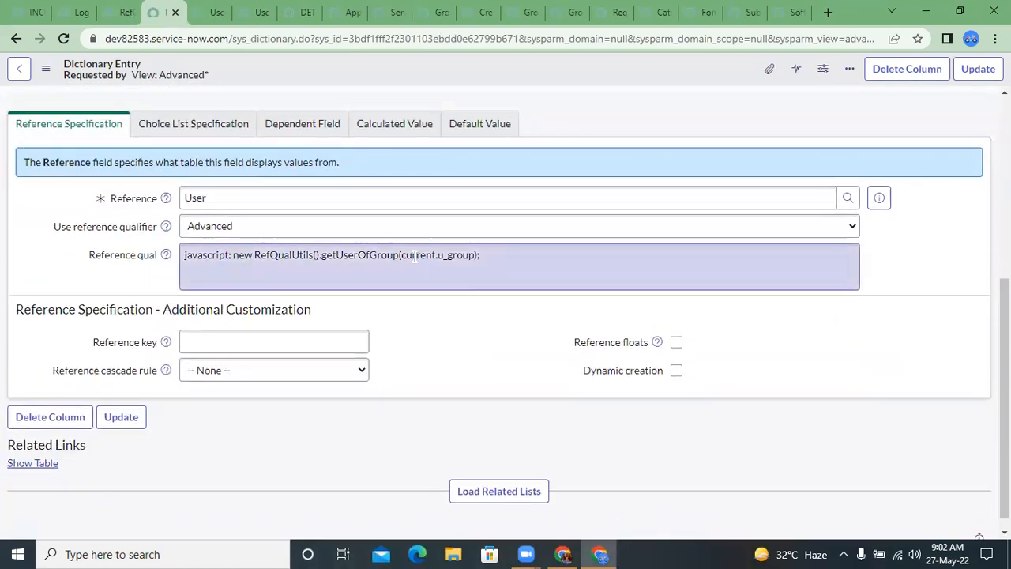
left_click(265, 255)
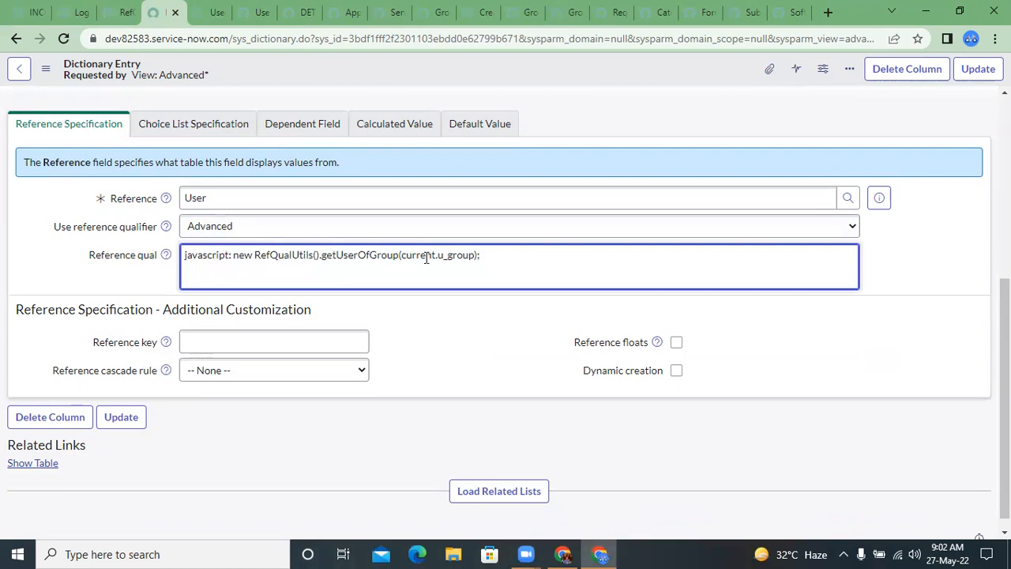
left_click(511, 265)
left_click(112, 6)
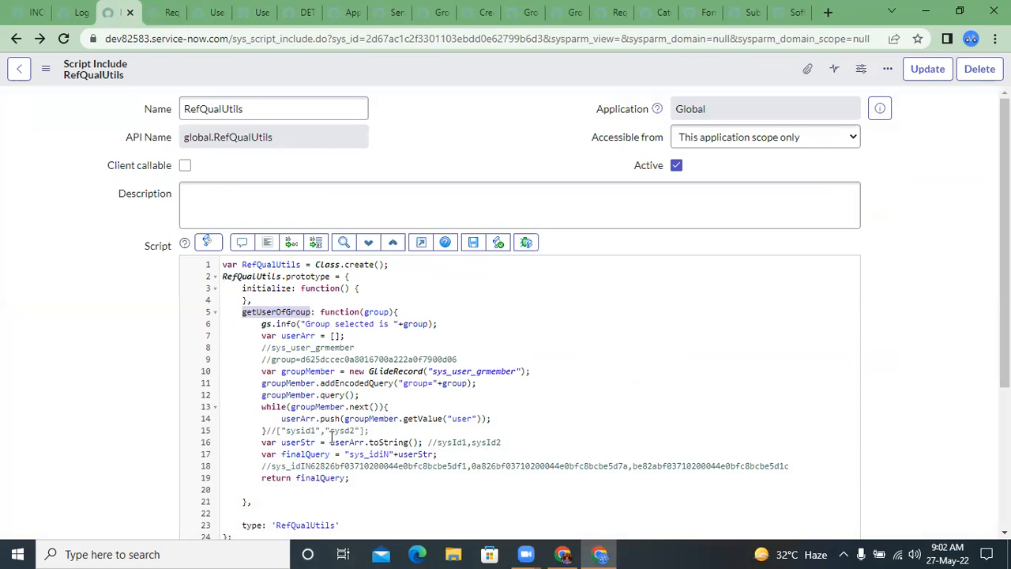
double_click(301, 419)
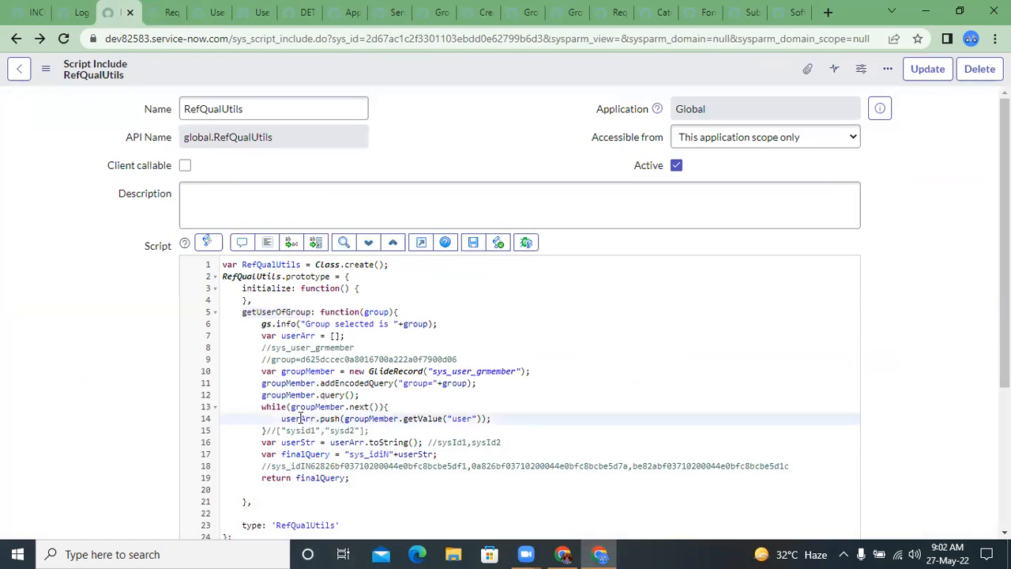
left_click(430, 428)
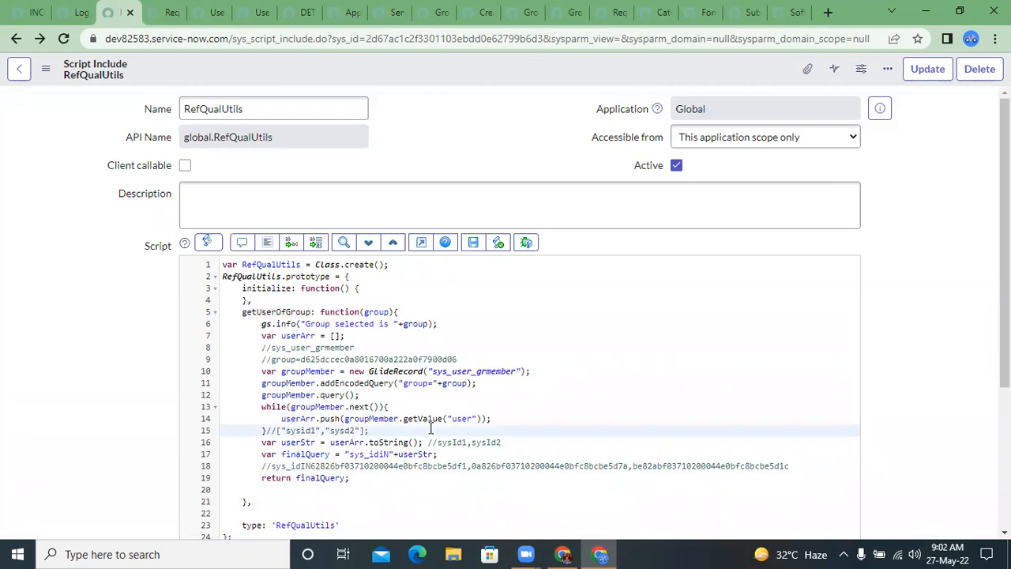
left_click(297, 310)
double_click(297, 309)
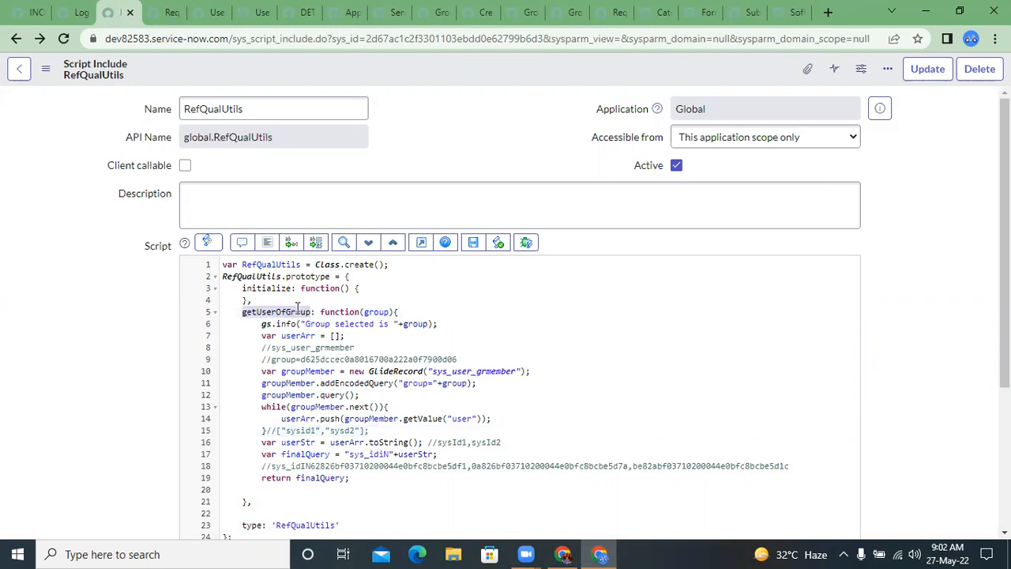
Step: Copy the new RefQualUtils().getUserOfGroup(current.u_group); call from Reference qual and open Scripts - Background
key("ctrl+Tab")
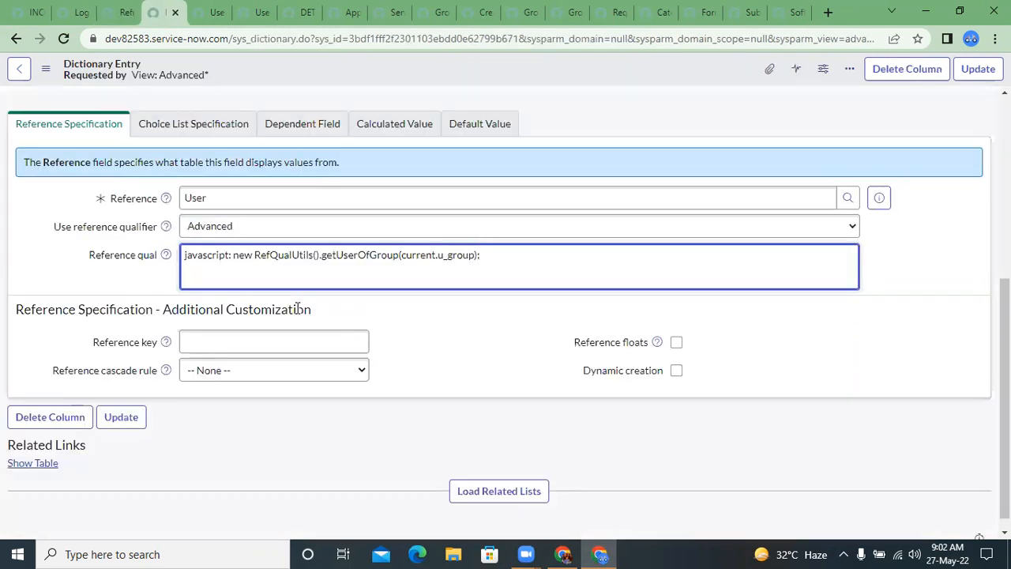
left_click_drag(230, 254, 490, 271)
key("ctrl+c")
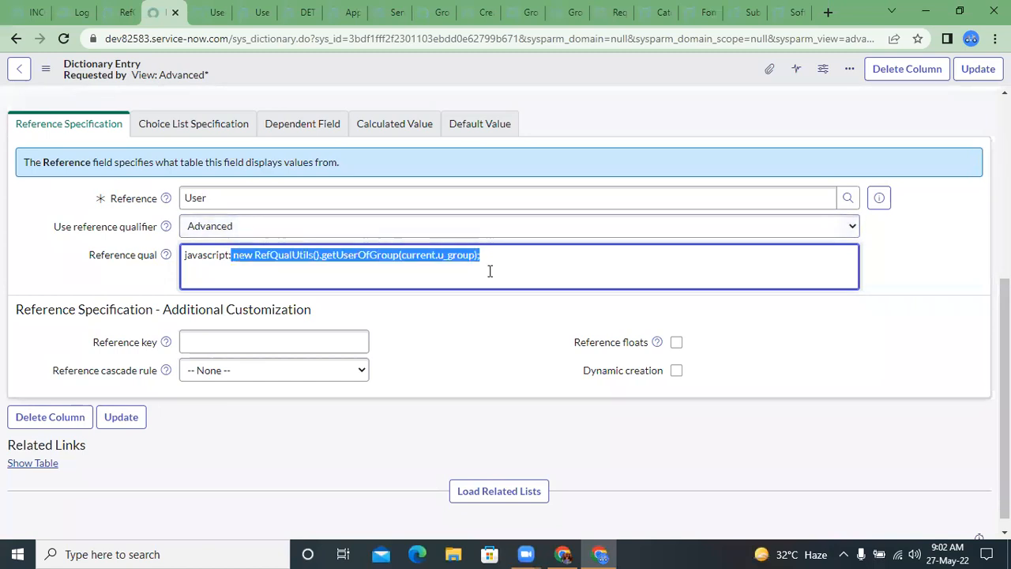
left_click(75, 8)
left_click(55, 11)
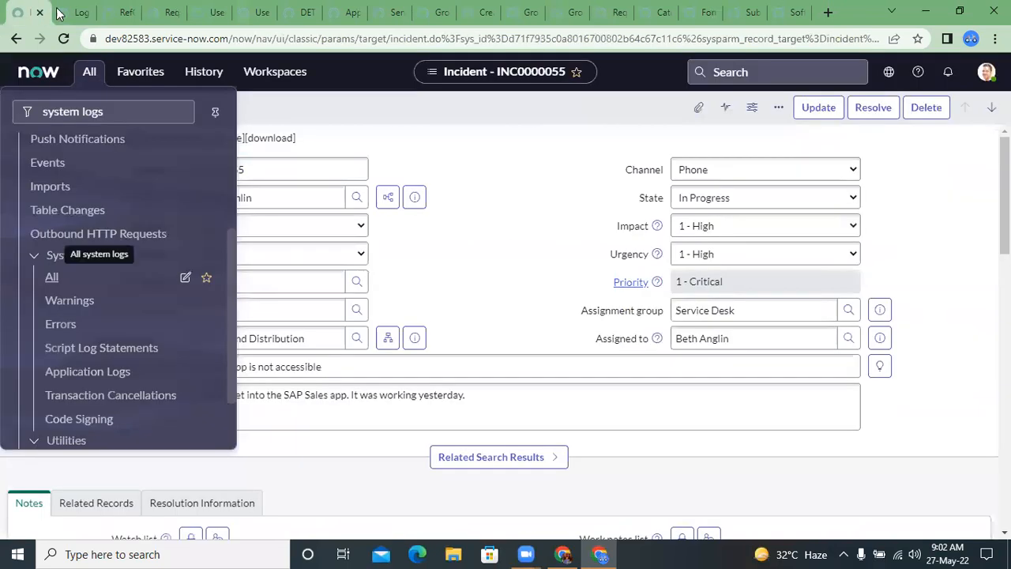
left_click(101, 111)
key("BackSpace")
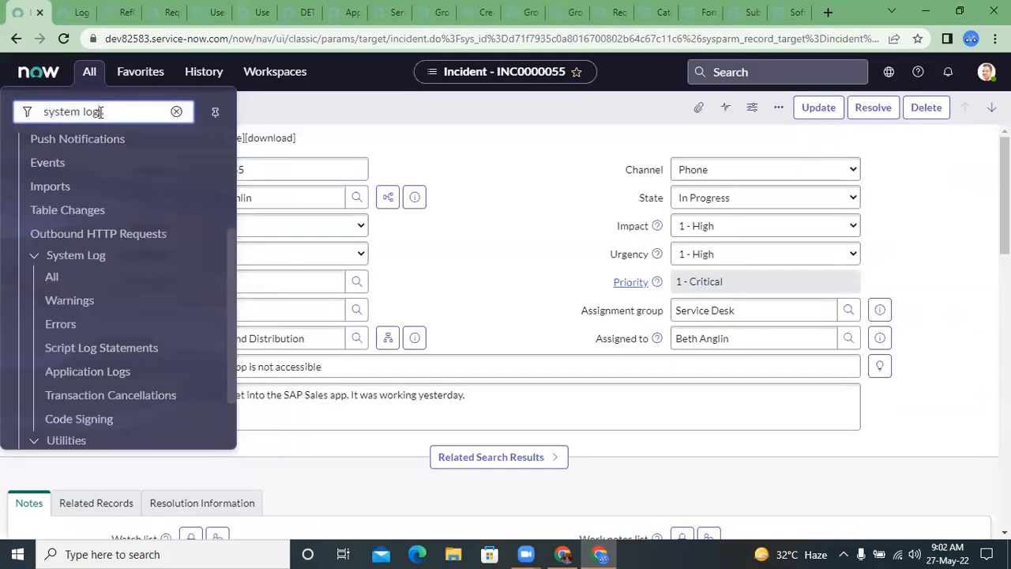
triple_click(100, 111)
type("scripts")
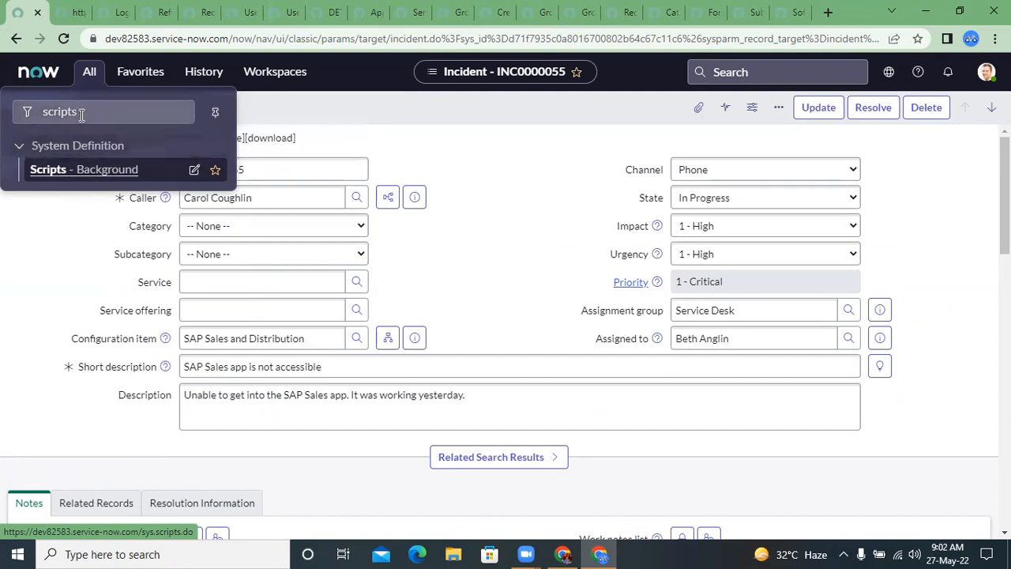
left_click(103, 168)
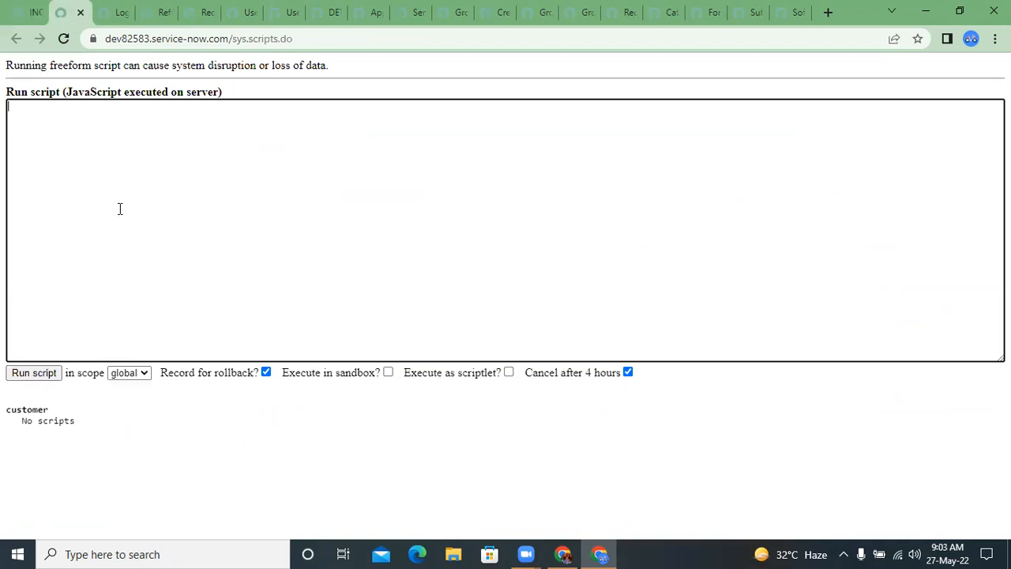
Step: In the background script, assign the copied RefQualUtils call to a variable declared as var returnValue
type("g")
type("s")
type("var retur")
type("nValue")
type(" =")
key("ctrl+v")
Step: Replace the current.u_group argument of getUserOfGroup with an empty string "" in the background script
key("Left")
key("Left")
key("Left")
key("Left")
key("Left")
key("Left")
key("Left")
key("Left")
key("Left")
key("Left")
key("Left")
key("Left")
key("Left")
key("Left")
key("Left")
key("Left")
key("Left")
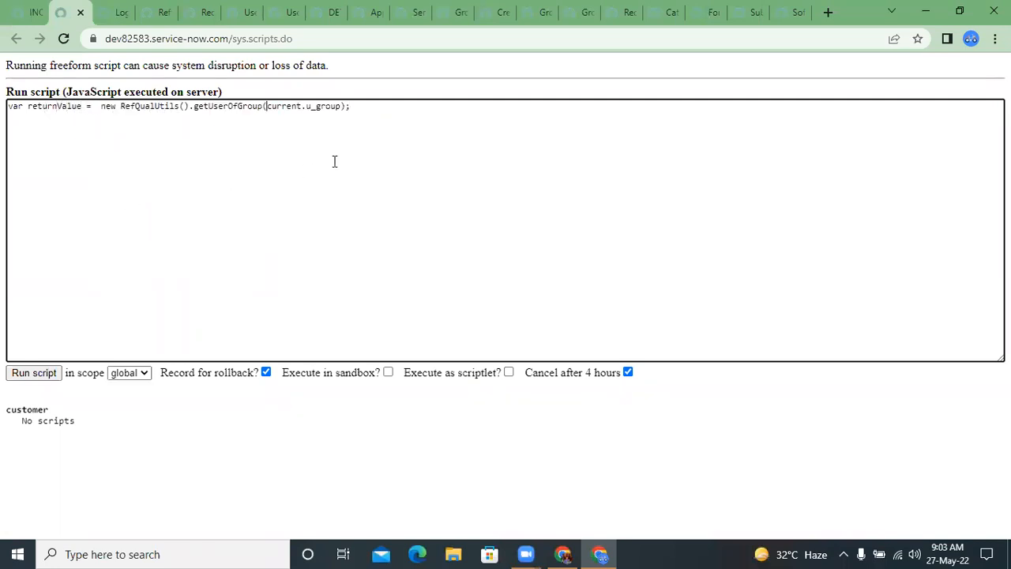
key("shift+Right")
key("shift+Right")
key("shift+Right")
key("shift+Right")
key("shift+Right")
key("shift+Right")
key("shift+Right")
key("shift+Right")
key("shift+Right")
key("shift+Right")
key("shift+Right")
key("shift+Right")
key("shift+Right")
key("shift+Right")
key("shift+Right")
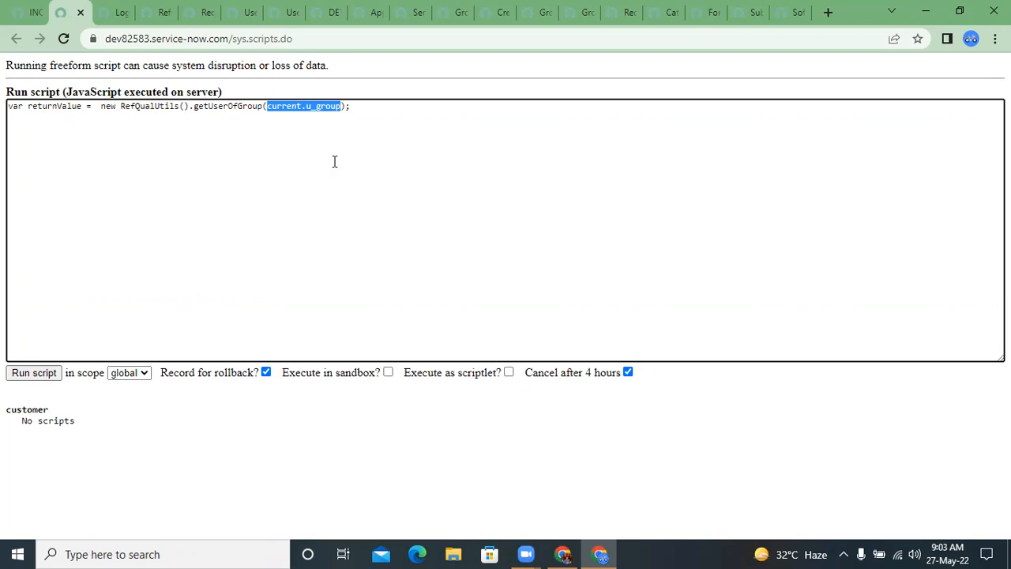
key("BackSpace")
type("\"\"")
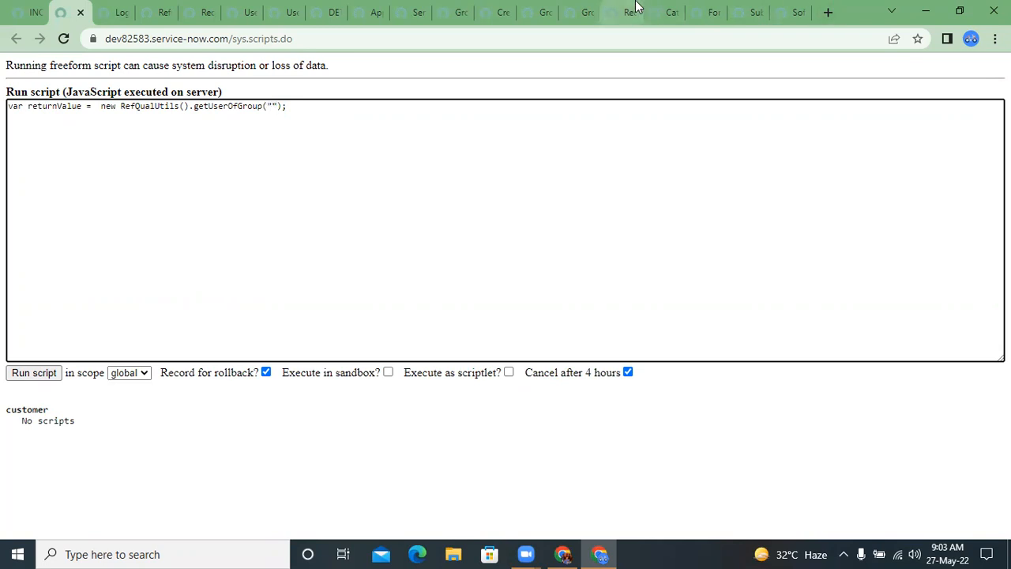
Step: Copy the Service Desk group's sys_id and paste it between the quotes of the getUserOfGroup argument in the background script
left_click(419, 9)
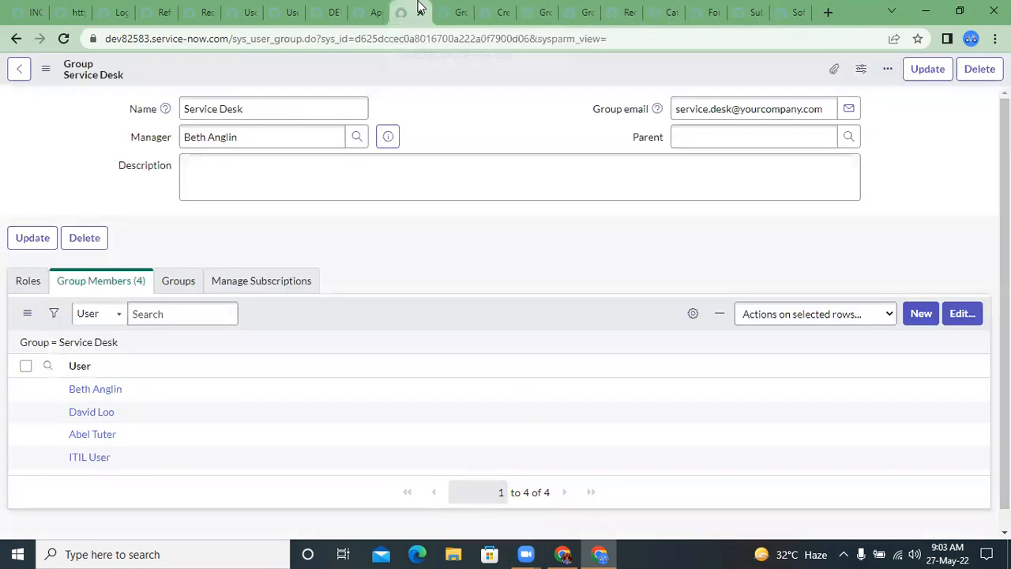
right_click(374, 70)
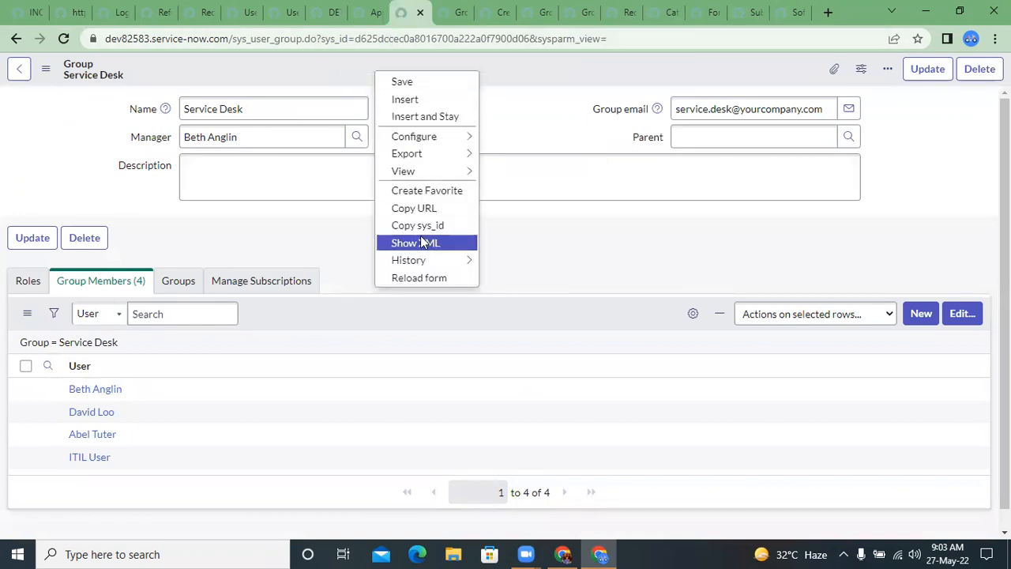
left_click(417, 226)
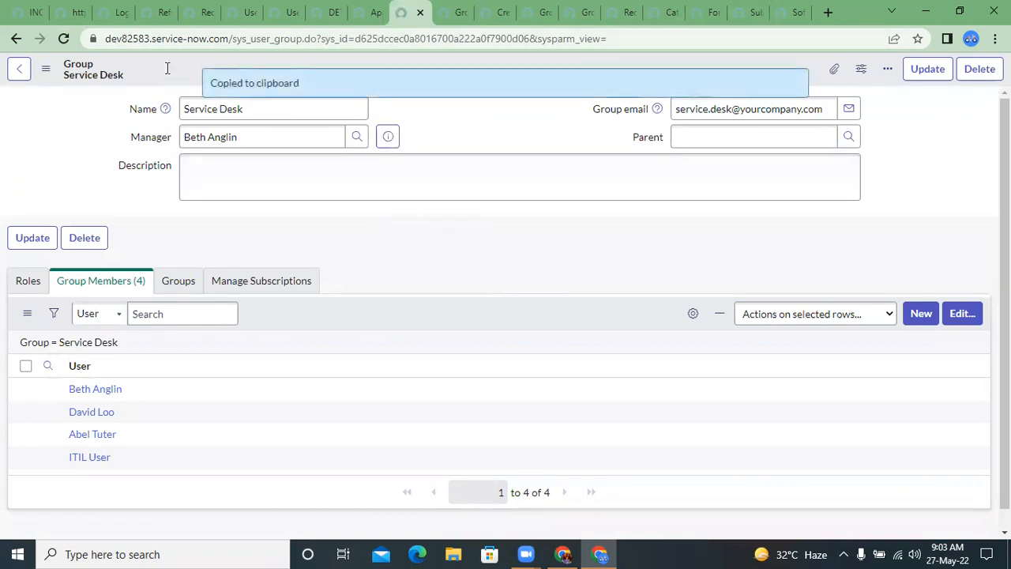
left_click(69, 11)
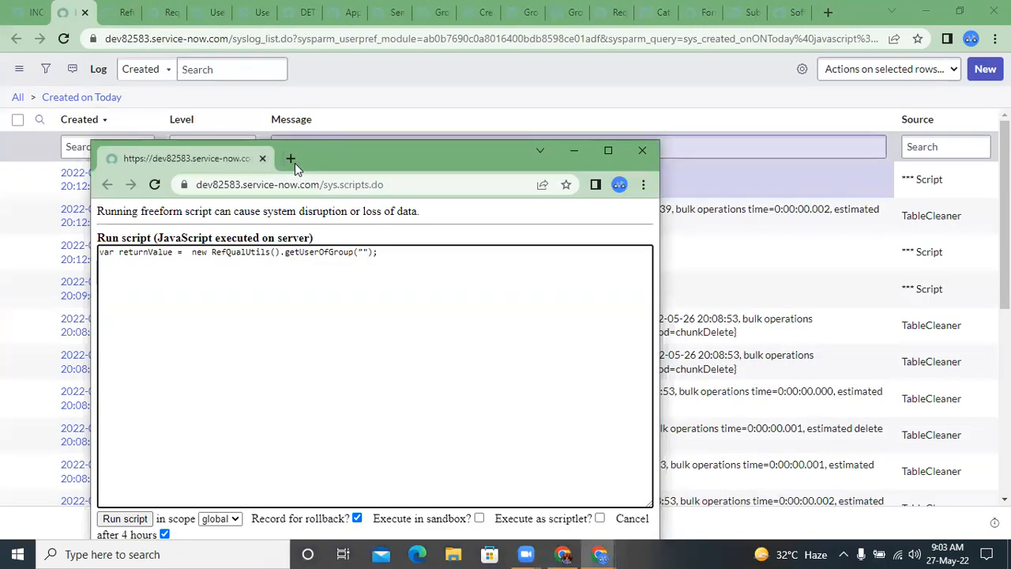
left_click_drag(233, 160, 89, 8)
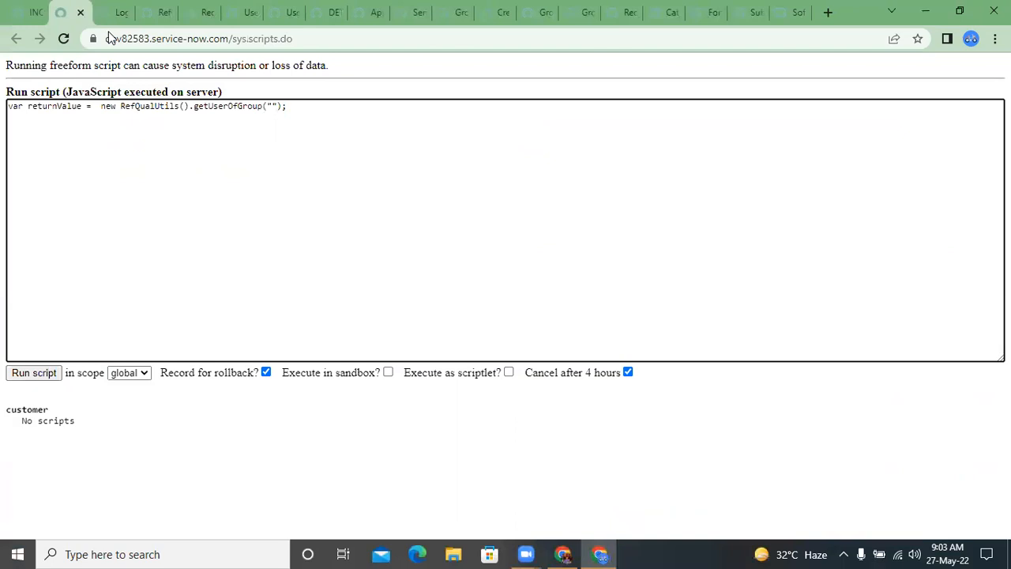
key("ctrl+v")
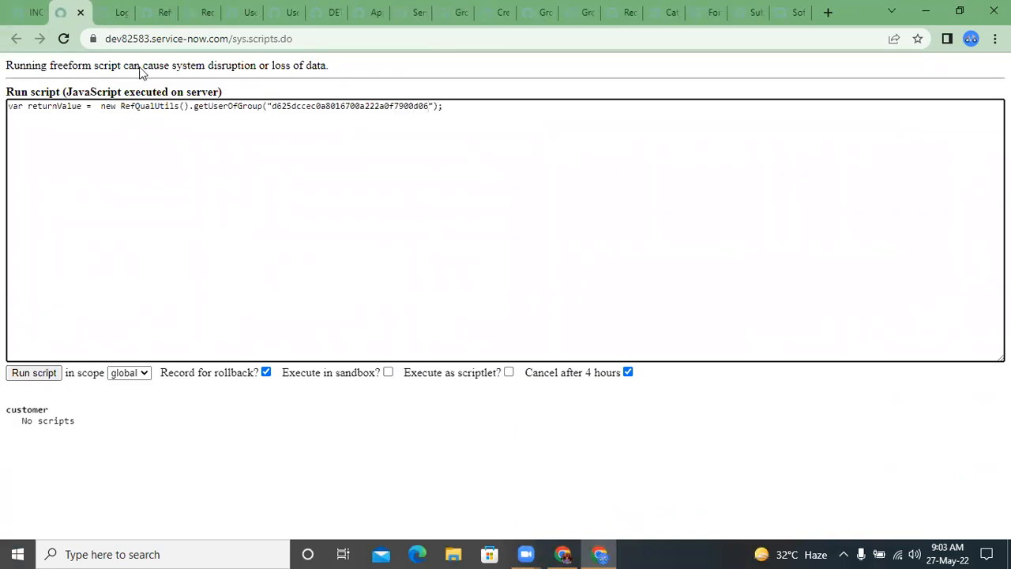
Step: Add a second line to the background script that logs the result: gs.info("returned value"+returnValue );
double_click(60, 107)
left_click(55, 131)
type("gs.info(\"returned vlue")
key("BackSpace")
key("BackSpace")
type("lue\"+returnValue );")
Step: Run the background script in global scope and examine the query string logged as the returned value
left_click(36, 373)
right_click(36, 373)
left_click(38, 373)
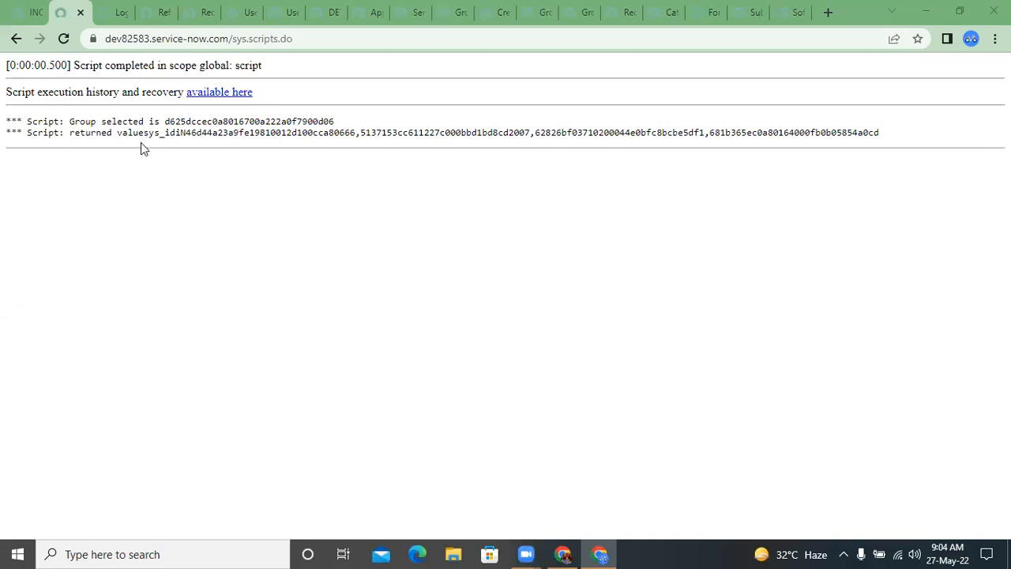
left_click_drag(143, 133, 180, 132)
left_click_drag(261, 152, 969, 152)
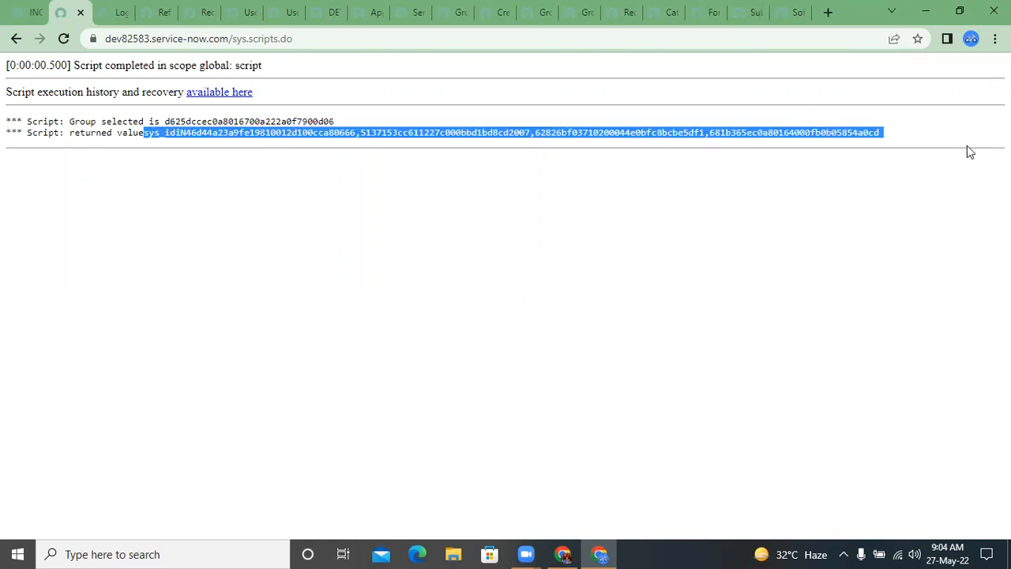
Step: Return to the script, remove the "returned value" label so gs.info logs only returnValue, and run it again
left_click(15, 39)
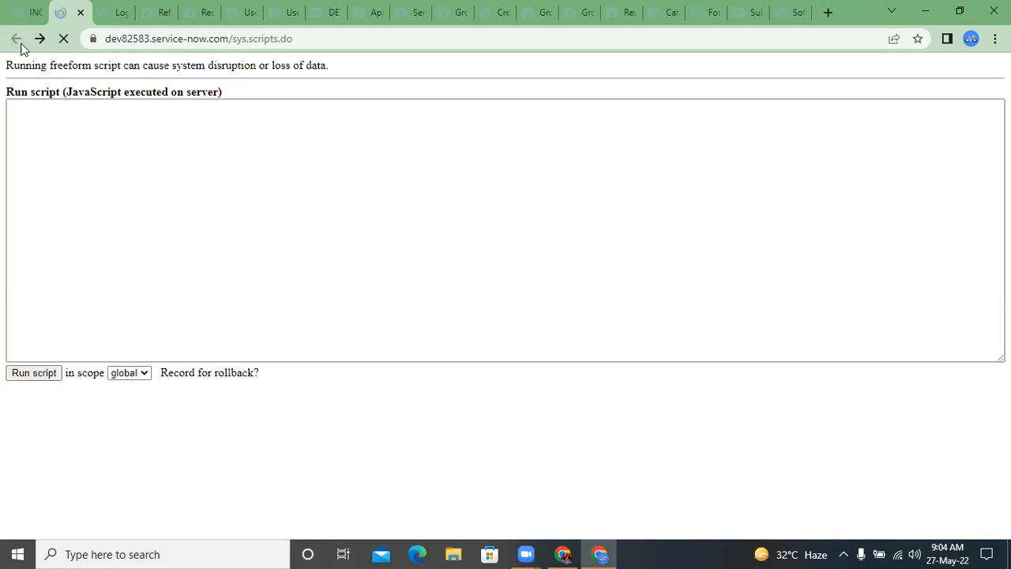
left_click_drag(128, 117, 48, 117)
key("BackSpace")
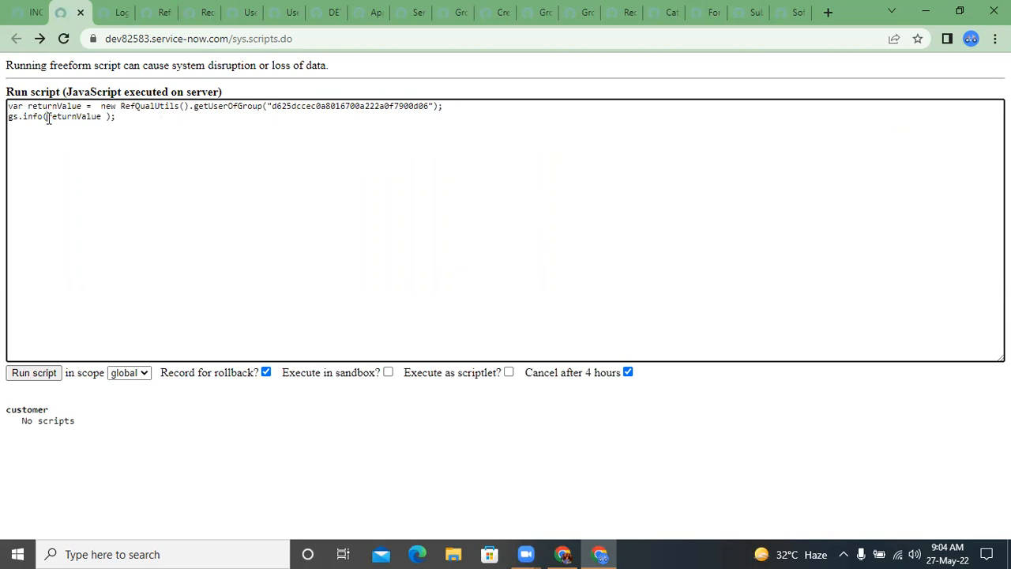
left_click(19, 376)
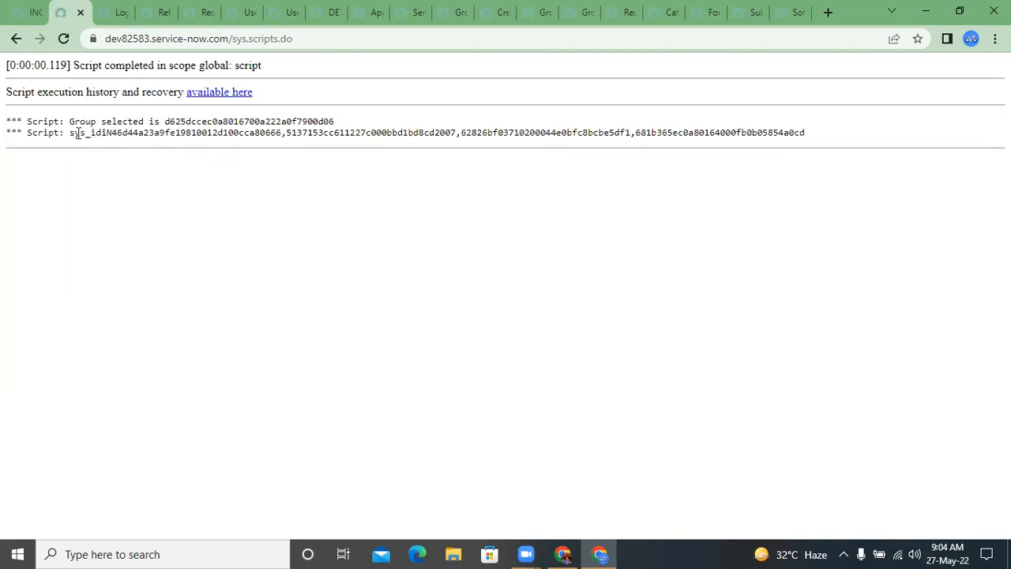
Step: Compare the operator after sys_id in the script output with the one in the copied encoded query on the Users list page
double_click(79, 132)
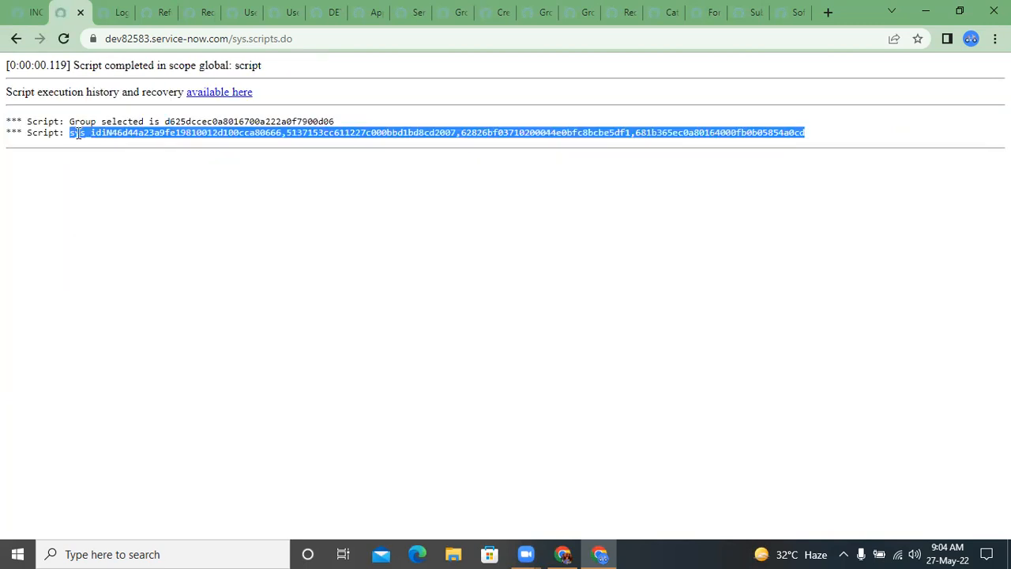
left_click(170, 132)
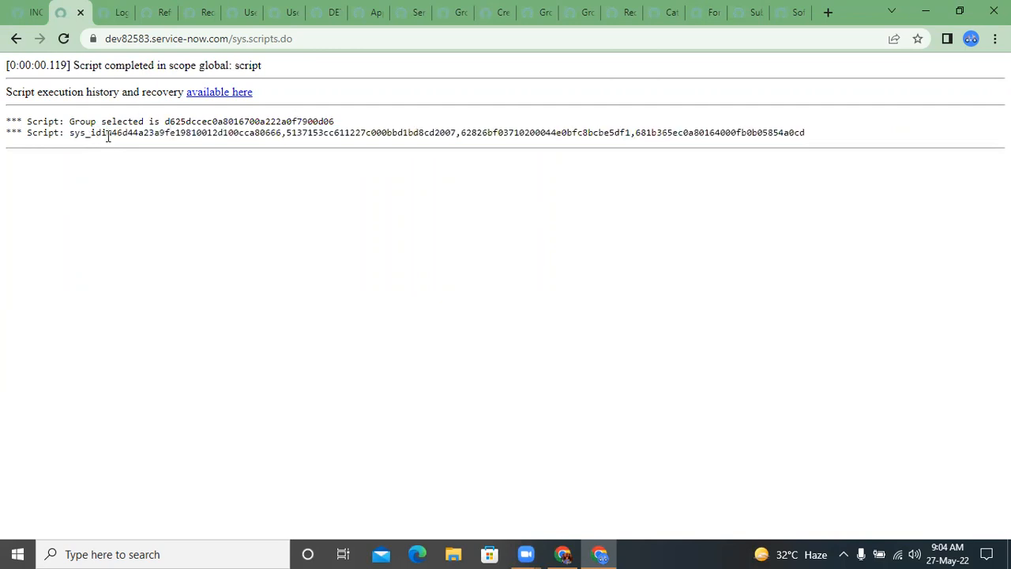
double_click(84, 135)
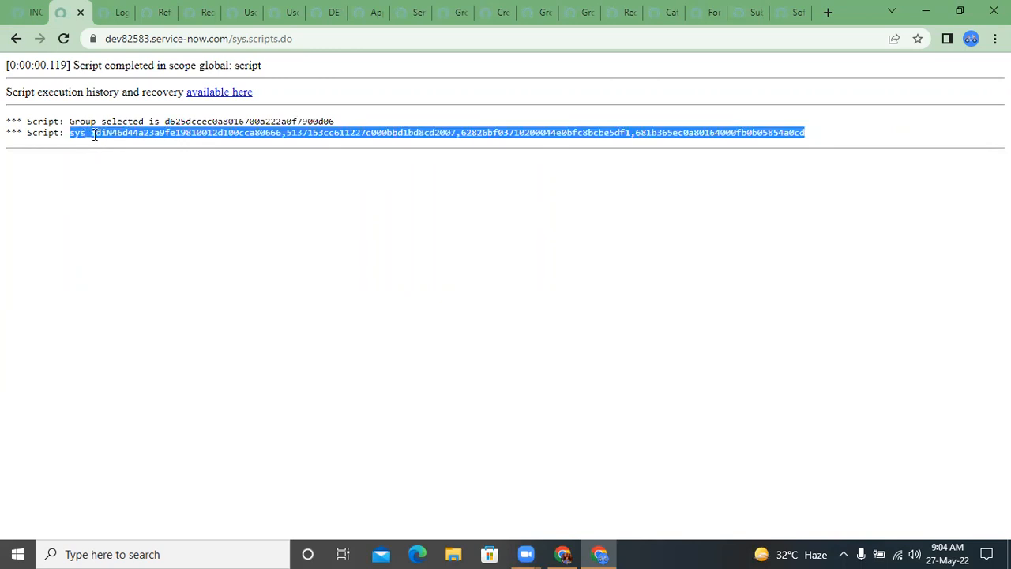
left_click(111, 135)
left_click_drag(107, 135, 112, 134)
left_click(104, 135)
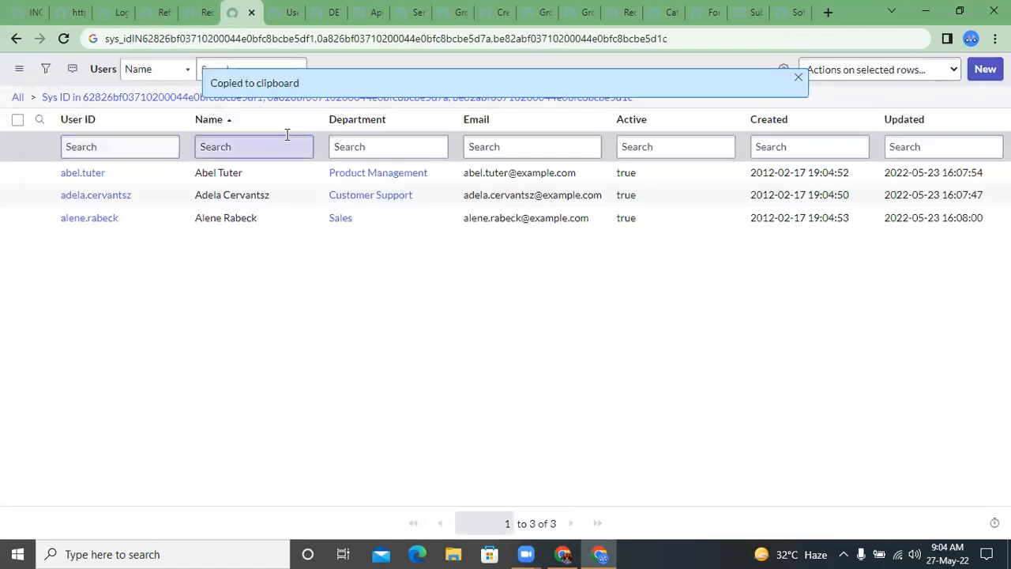
left_click(797, 82)
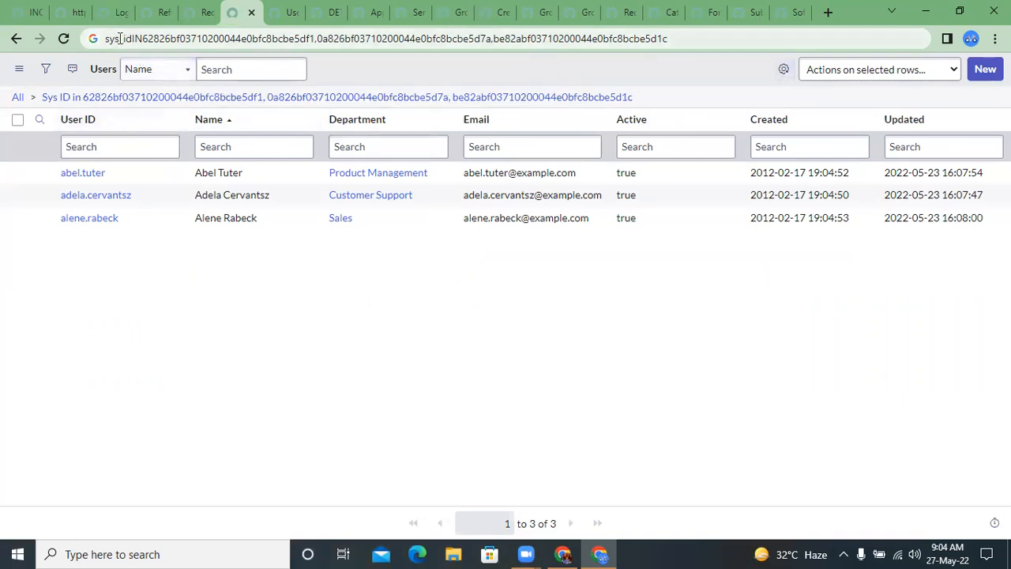
left_click_drag(132, 39, 142, 41)
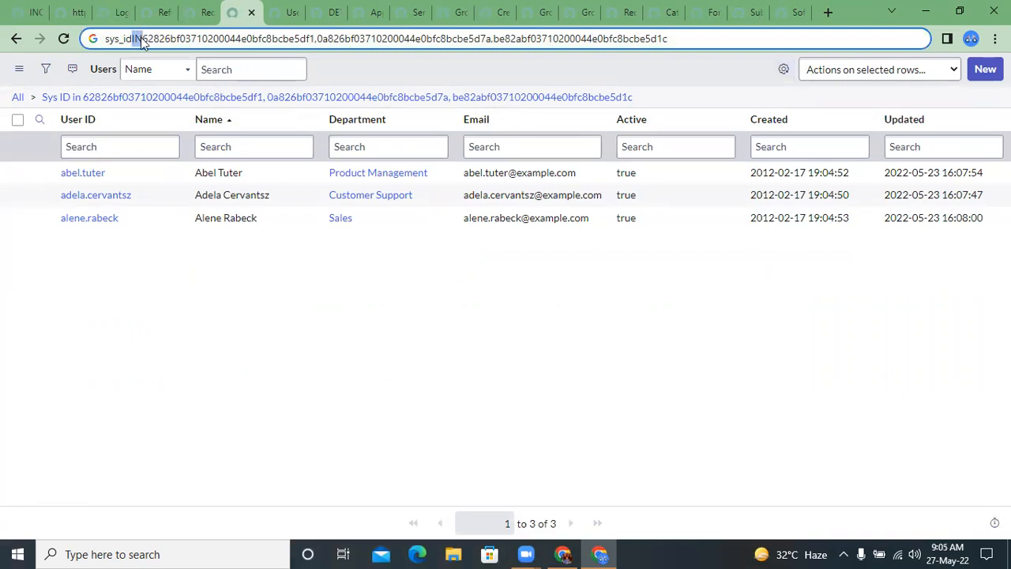
left_click(325, 67)
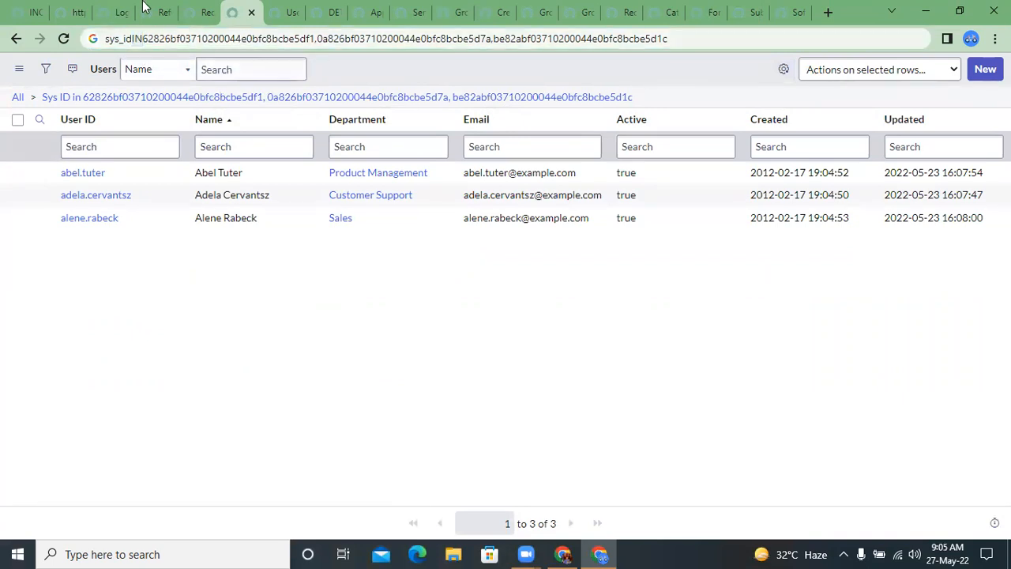
Step: In the RefQualUtils script include, correct the finalQuery prefix on line 17 to "sys_idIN" and save the script
left_click(142, 8)
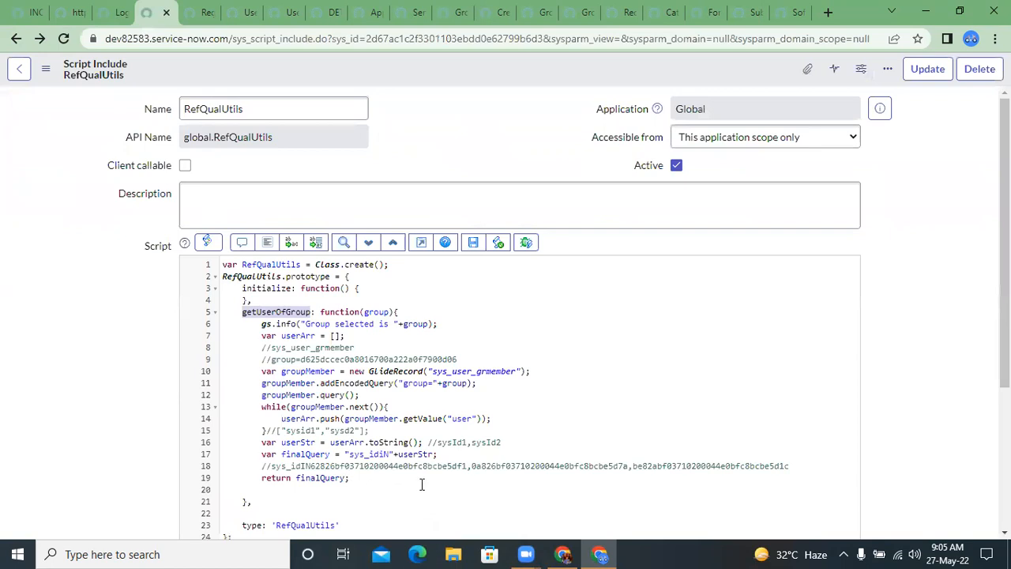
left_click(385, 454)
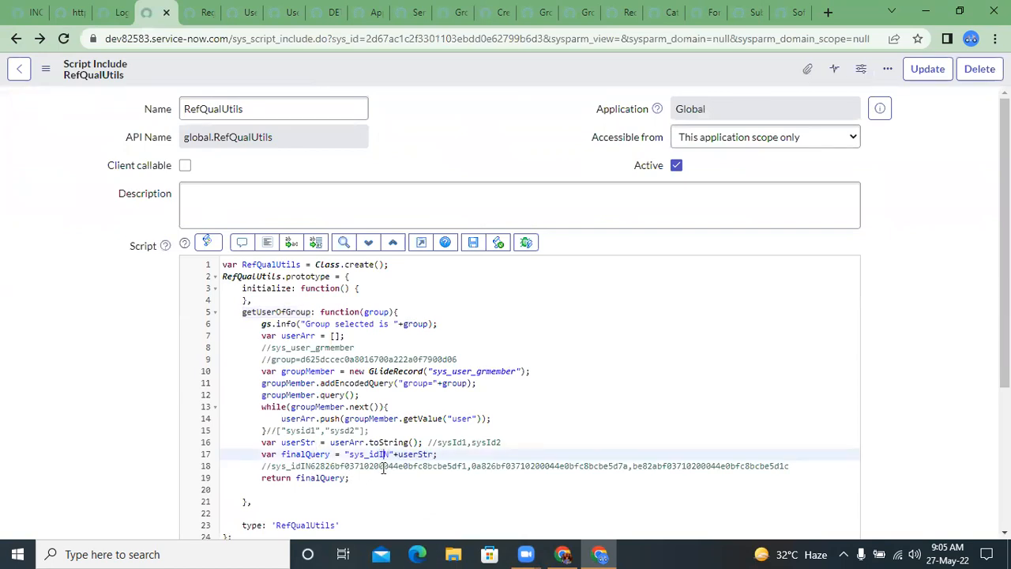
left_click(471, 244)
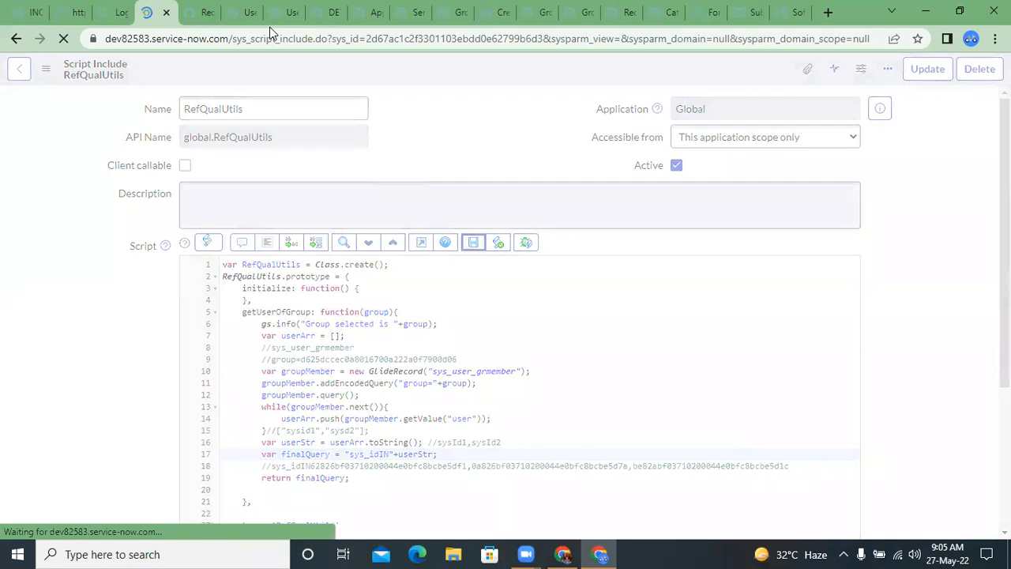
Step: On Demo Table record DET0001003, check the Requested by lookup for the Service Desk group and choose the third user listed
left_click(281, 6)
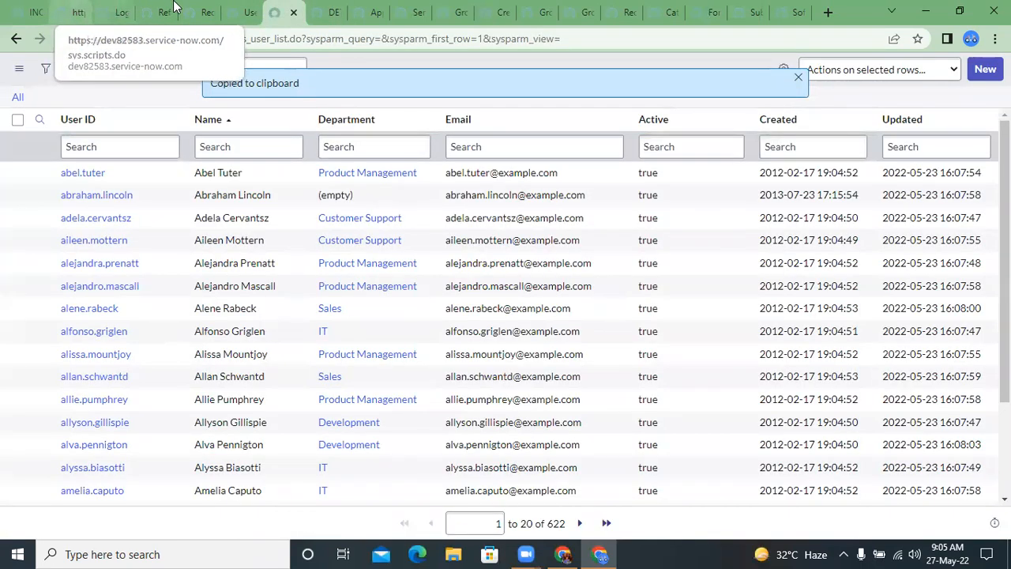
left_click(318, 8)
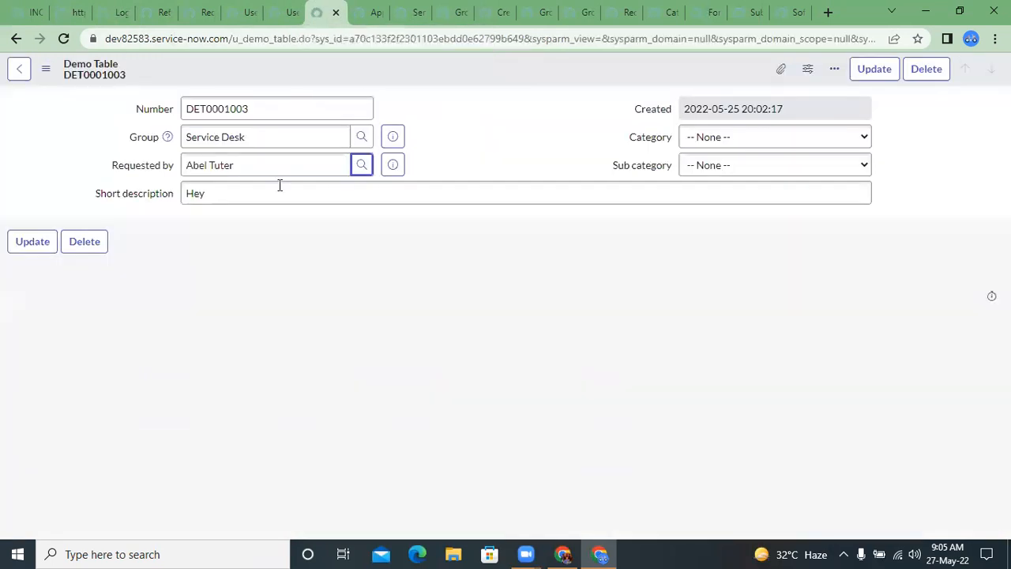
left_click(361, 164)
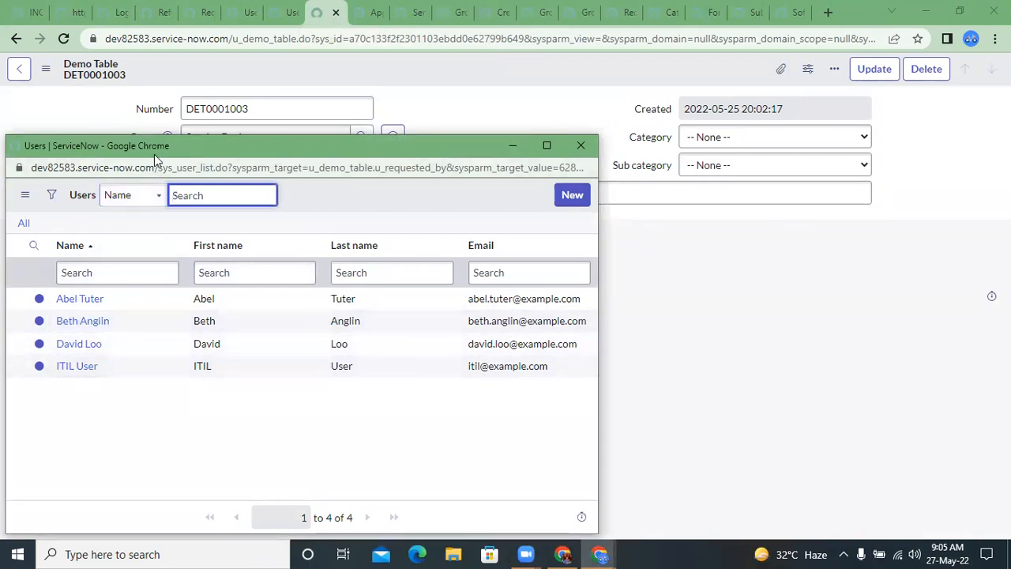
left_click_drag(157, 154, 472, 160)
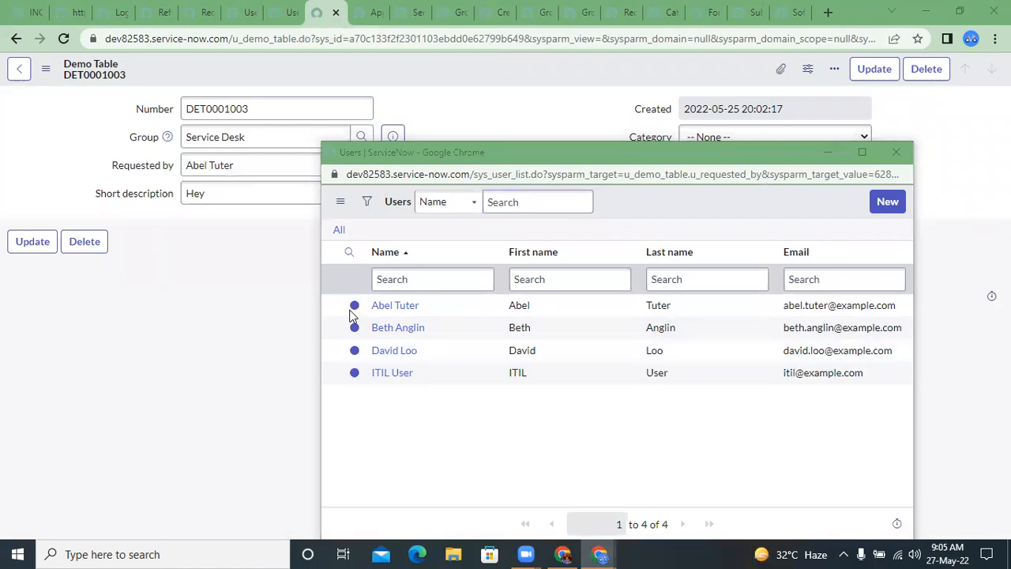
left_click(385, 360)
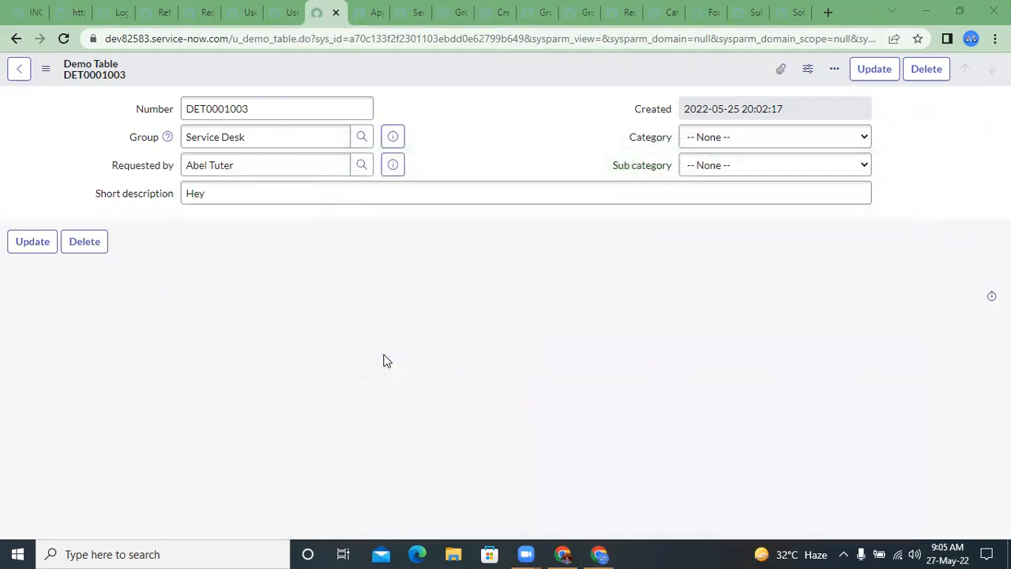
Step: Search the groups for "hard", set Group to Hardware, and choose the third user in the Requested by lookup
left_click(360, 136)
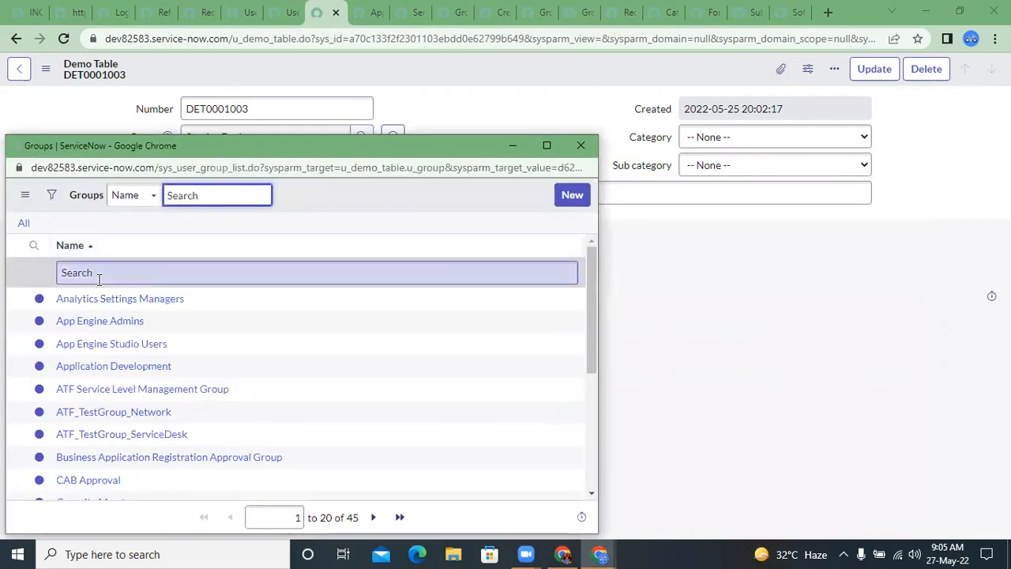
left_click(99, 276)
type("hard")
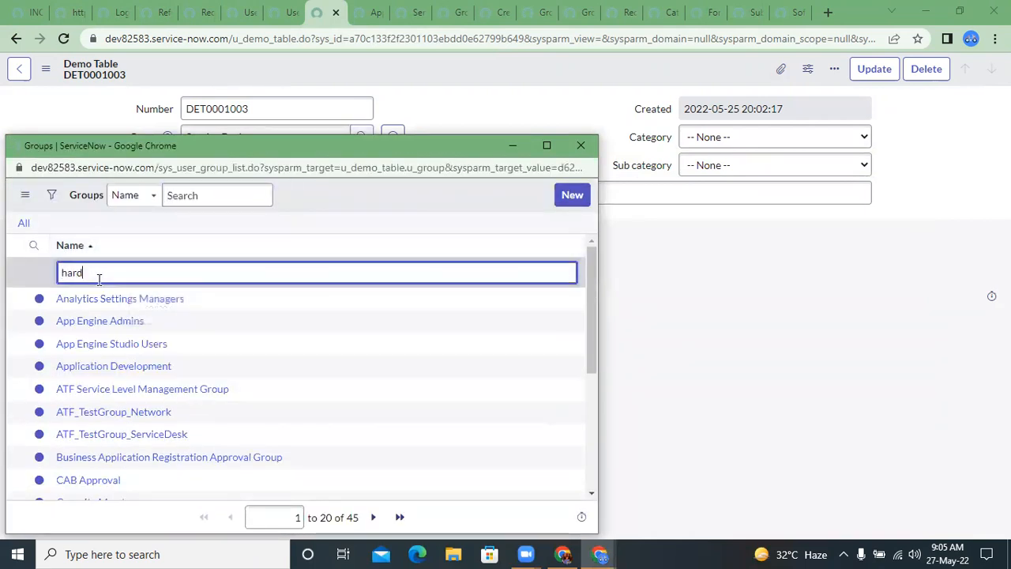
key("Return")
left_click(96, 299)
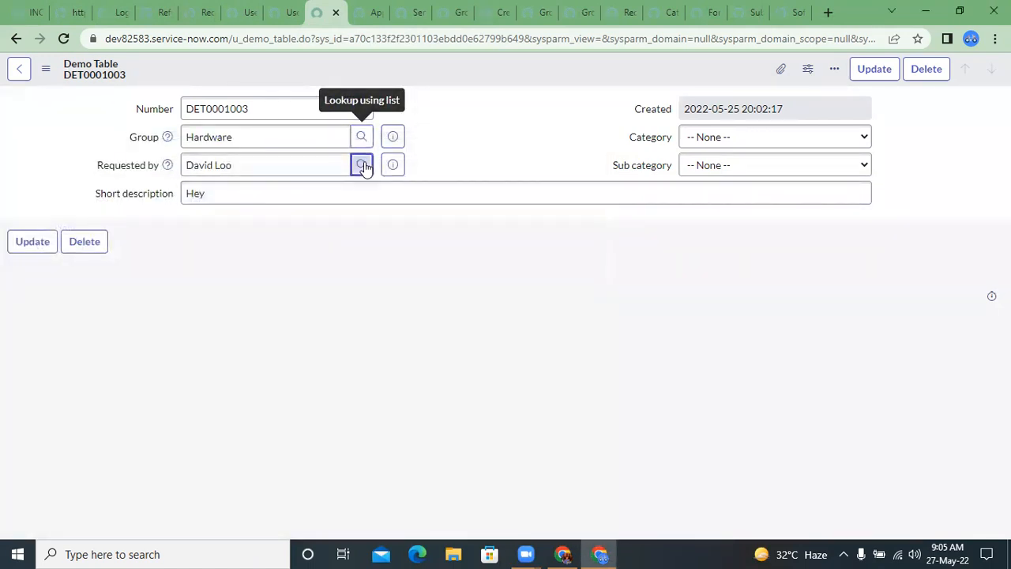
left_click(362, 164)
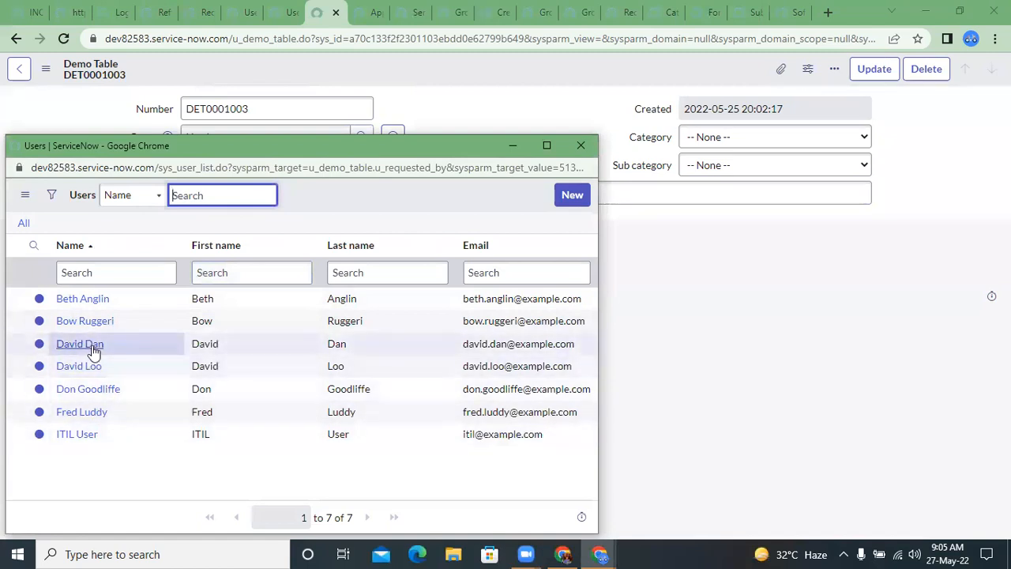
left_click(91, 347)
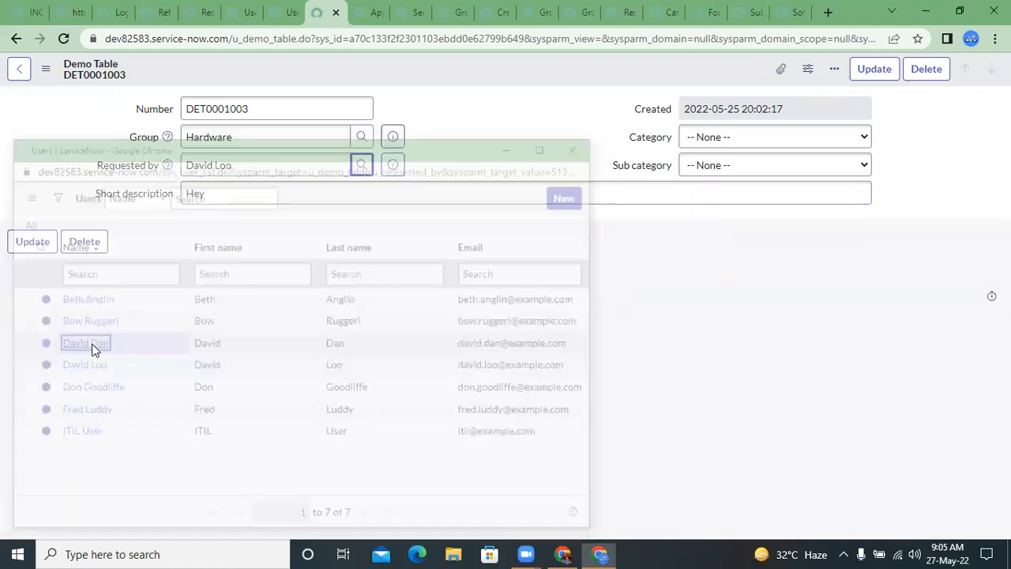